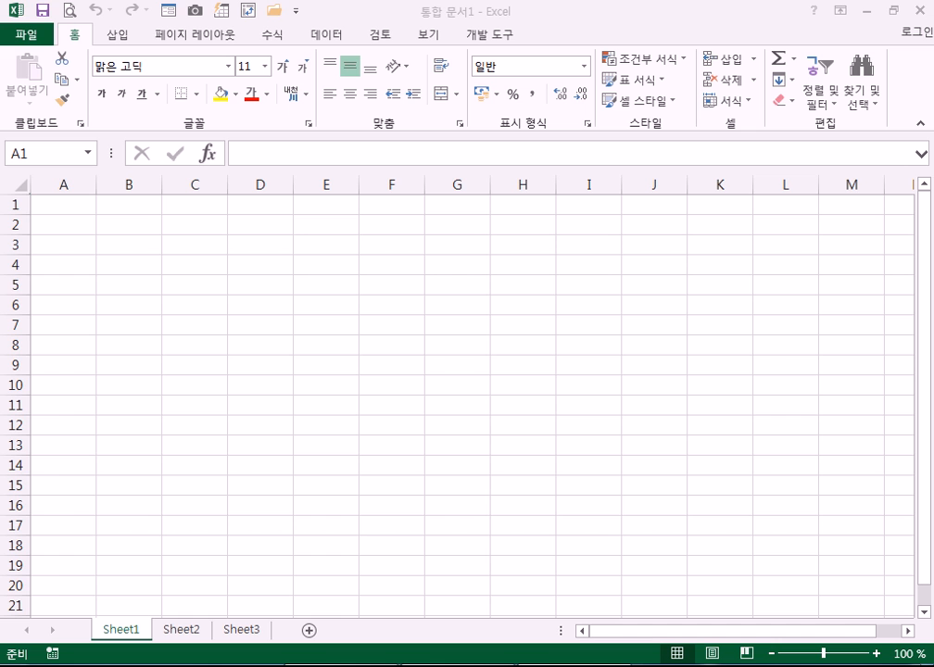
# Step: Open the workbook 함수.xlsx from the 엑셀_새벽컴퓨터교실 > 소스-정답파일 > 8장 folder and go to the 수학삼각-통계 sheet
pyautogui.click(274, 16)
pyautogui.click(274, 11)
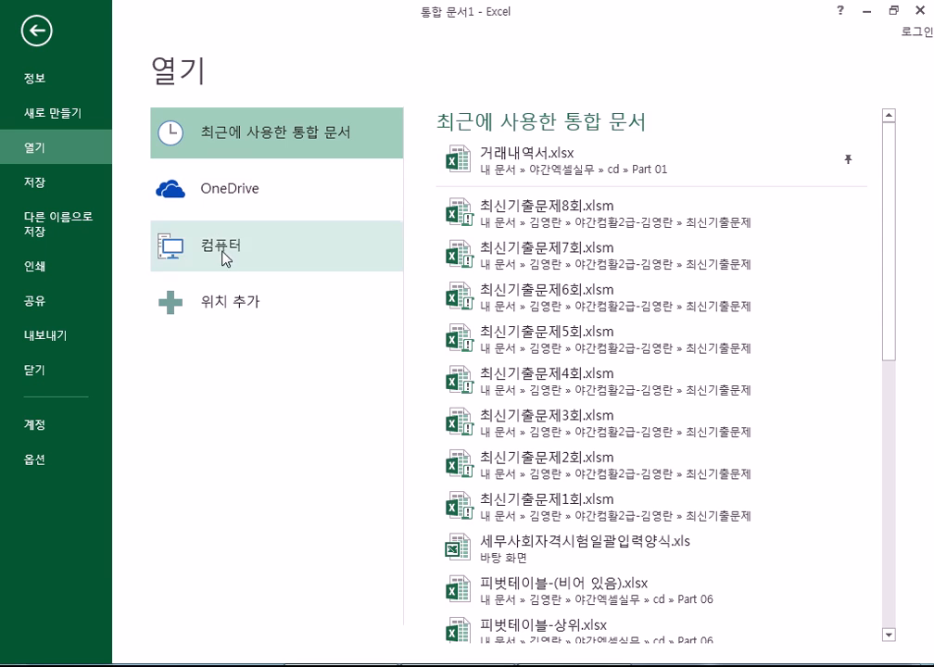
pyautogui.click(228, 252)
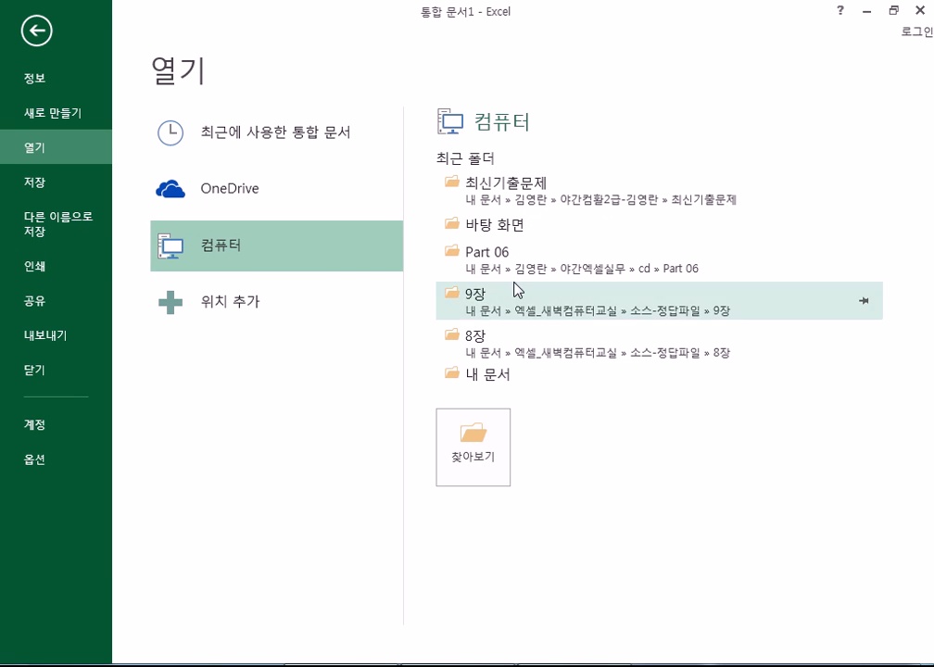
pyautogui.click(490, 379)
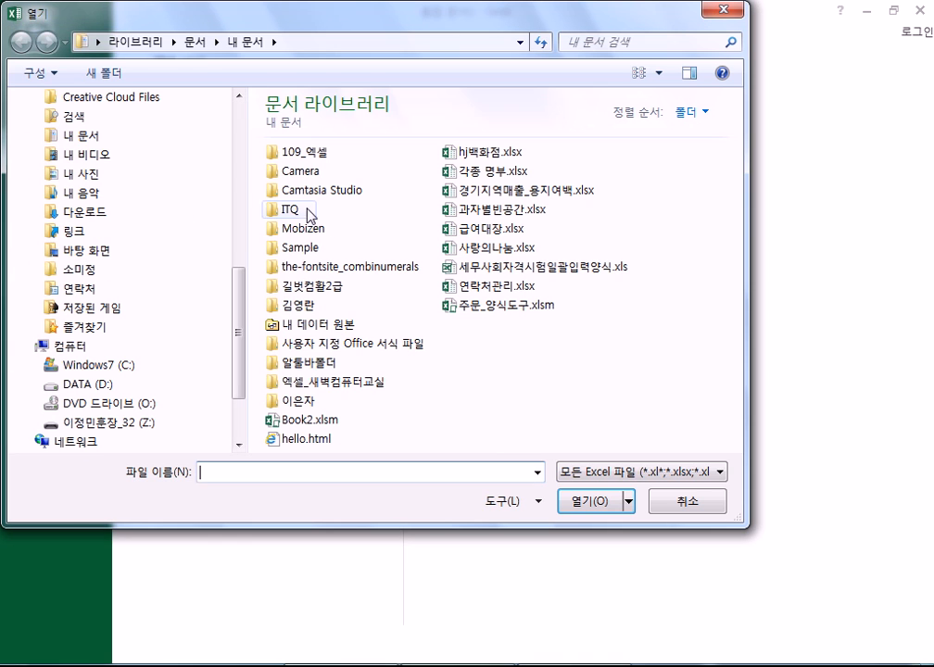
pyautogui.doubleClick(330, 382)
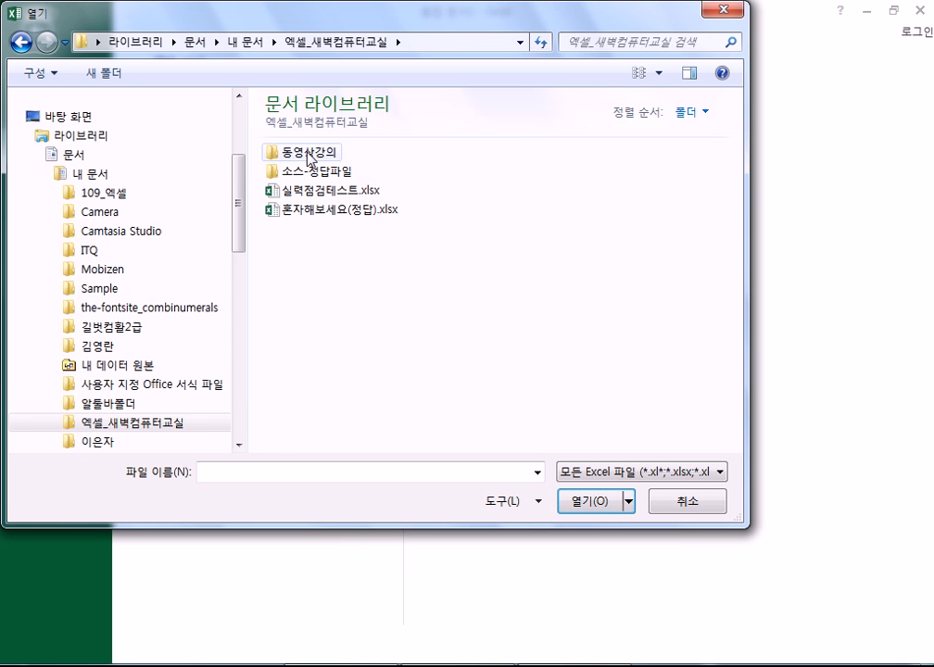
pyautogui.doubleClick(312, 176)
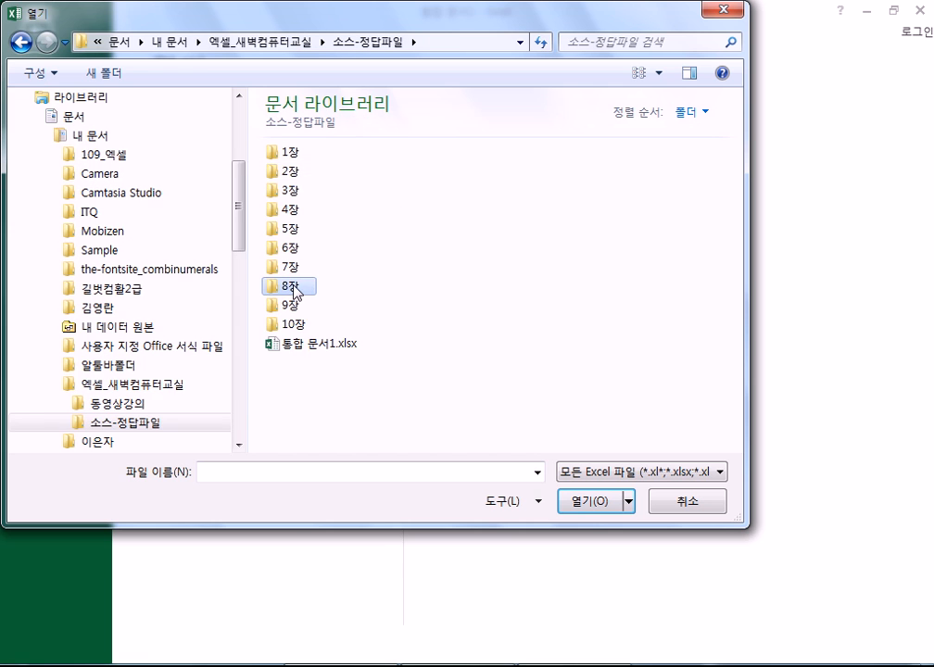
pyautogui.doubleClick(296, 290)
pyautogui.doubleClick(301, 171)
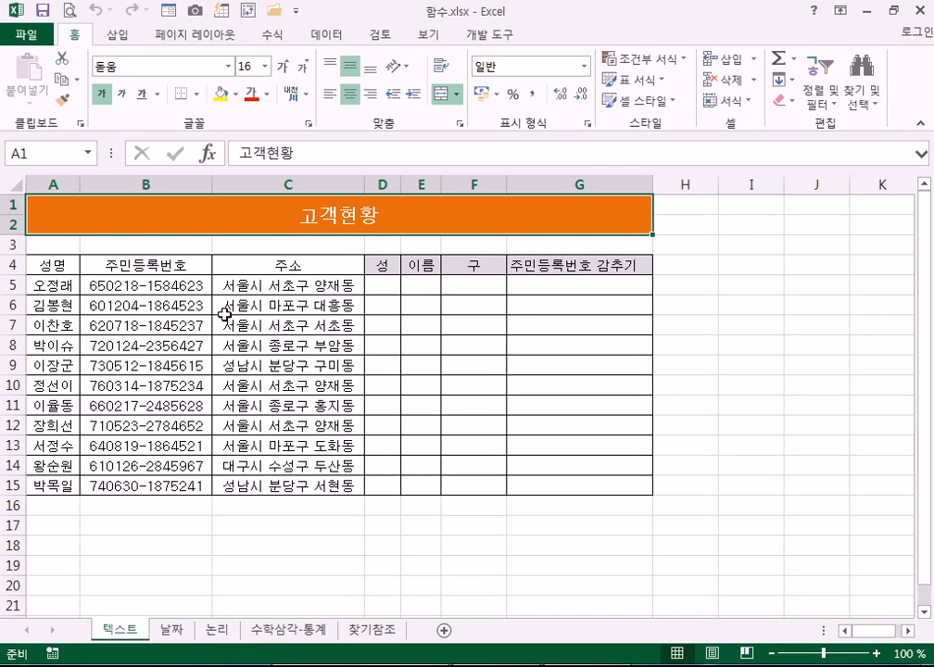
pyautogui.click(374, 629)
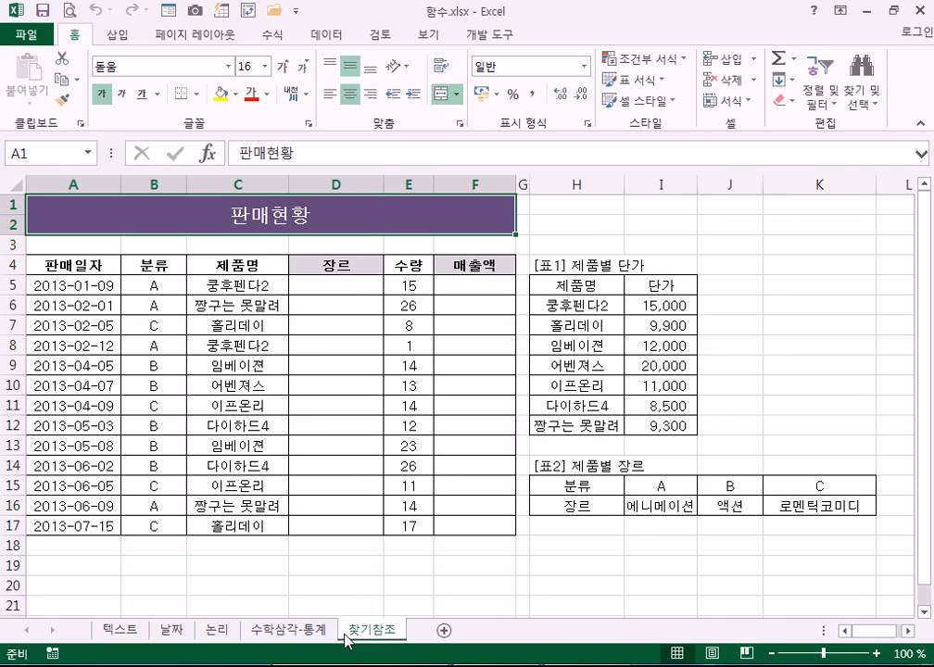
pyautogui.click(304, 631)
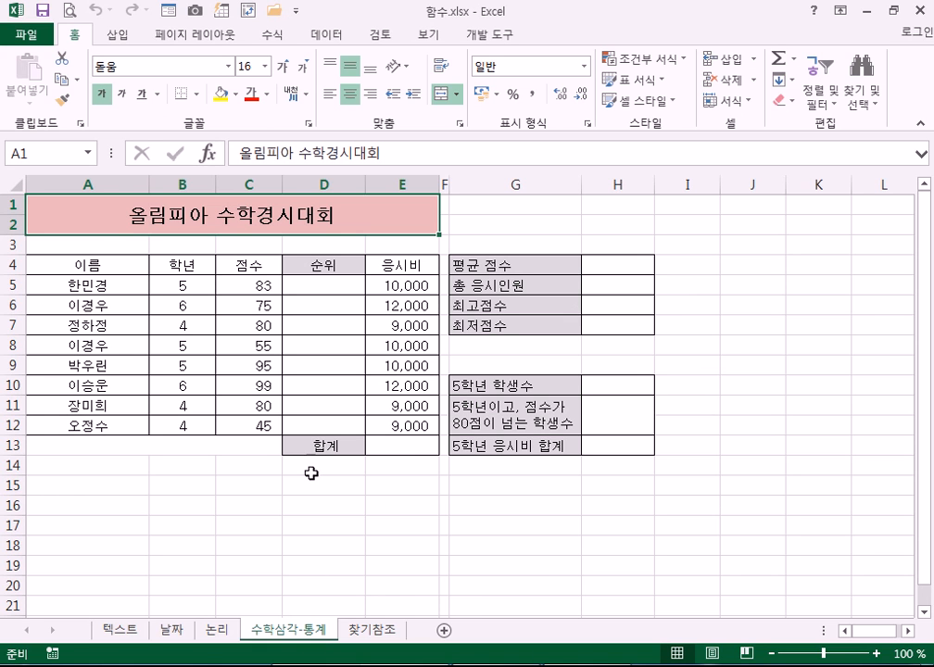
# Step: Look over the empty result cells for rank (순위), fee total (합계), average score (평균 점수) and 5th-grade student count (5학년 학생수)
pyautogui.click(323, 283)
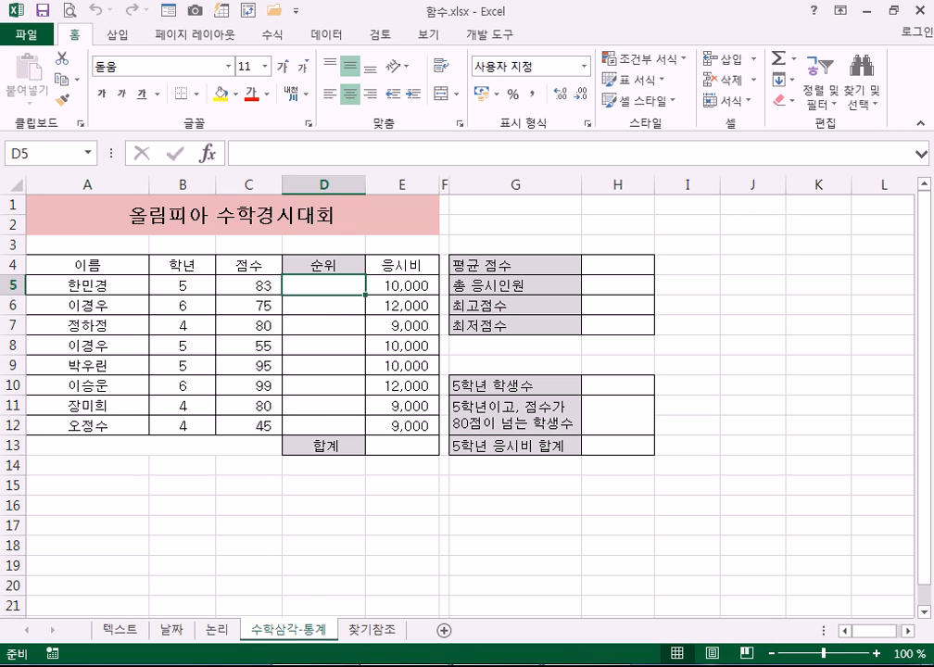
pyautogui.rightClick(308, 665)
pyautogui.click(337, 633)
pyautogui.click(398, 445)
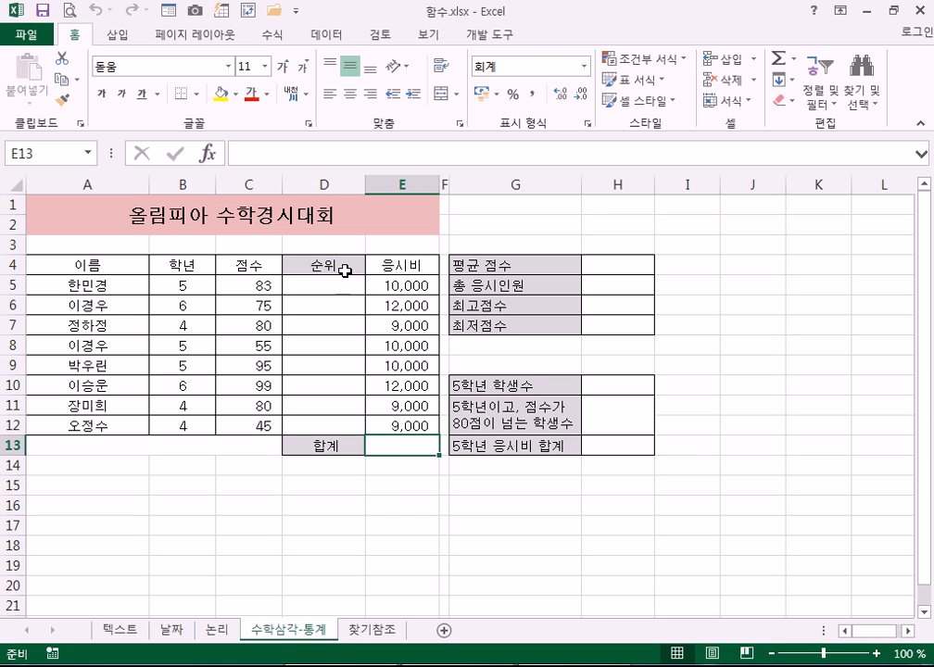
pyautogui.click(317, 283)
pyautogui.click(396, 453)
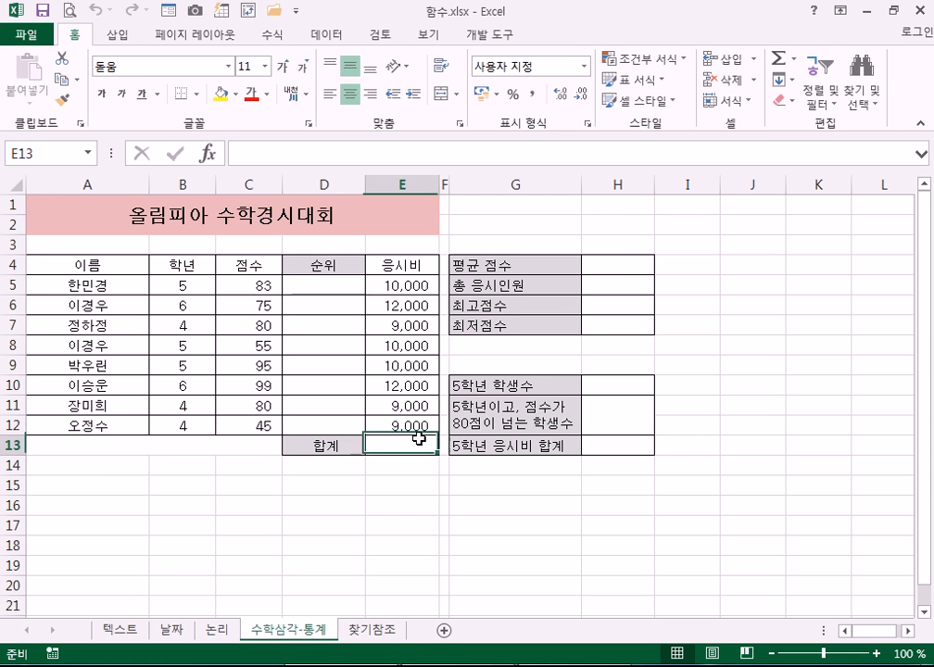
pyautogui.click(616, 265)
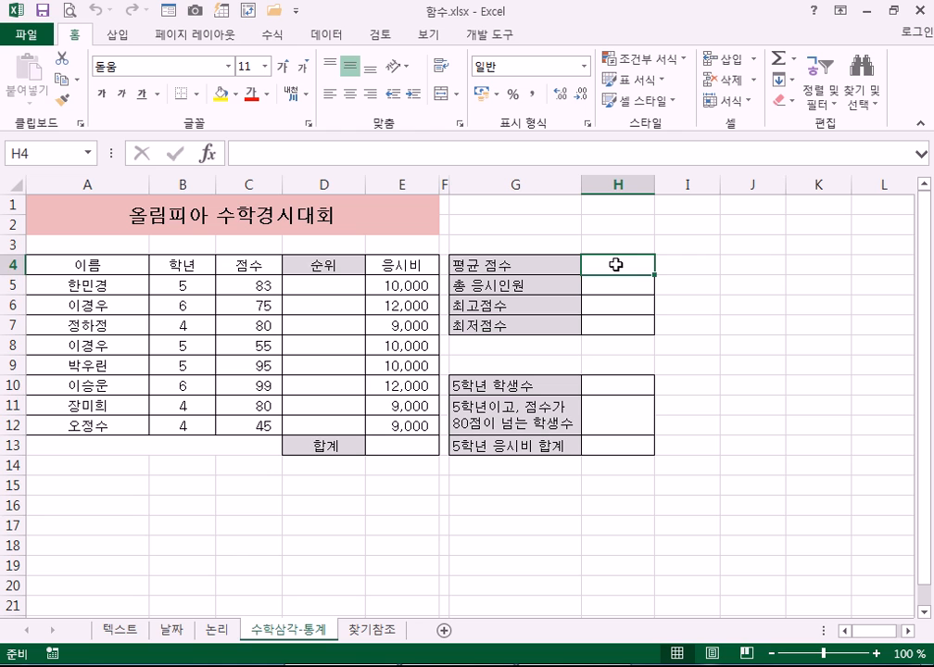
pyautogui.click(594, 384)
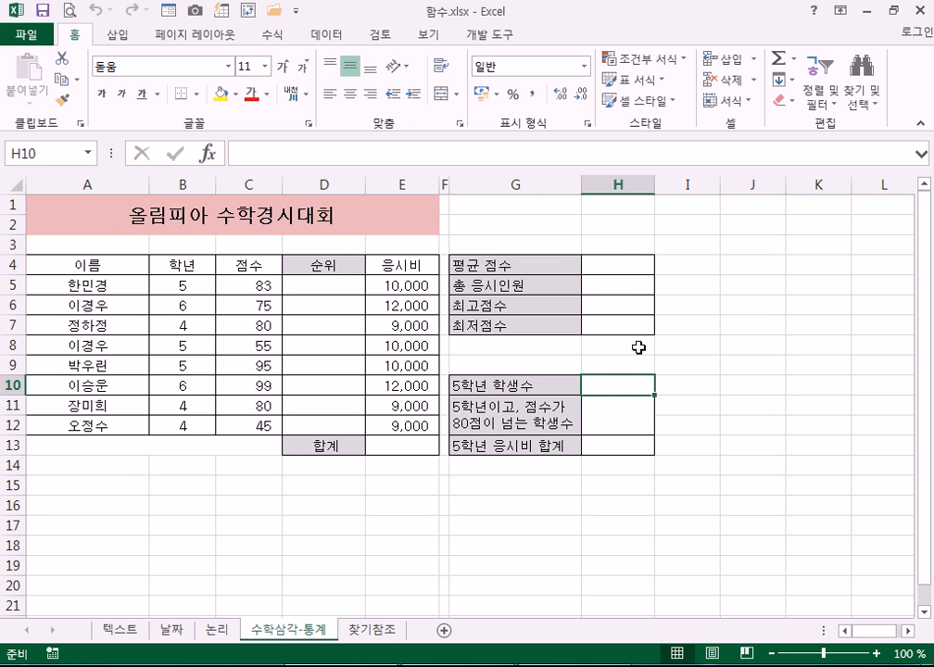
# Step: Calculate the average score in H4 with the AVERAGE function over the scores in C5:C12
pyautogui.click(624, 262)
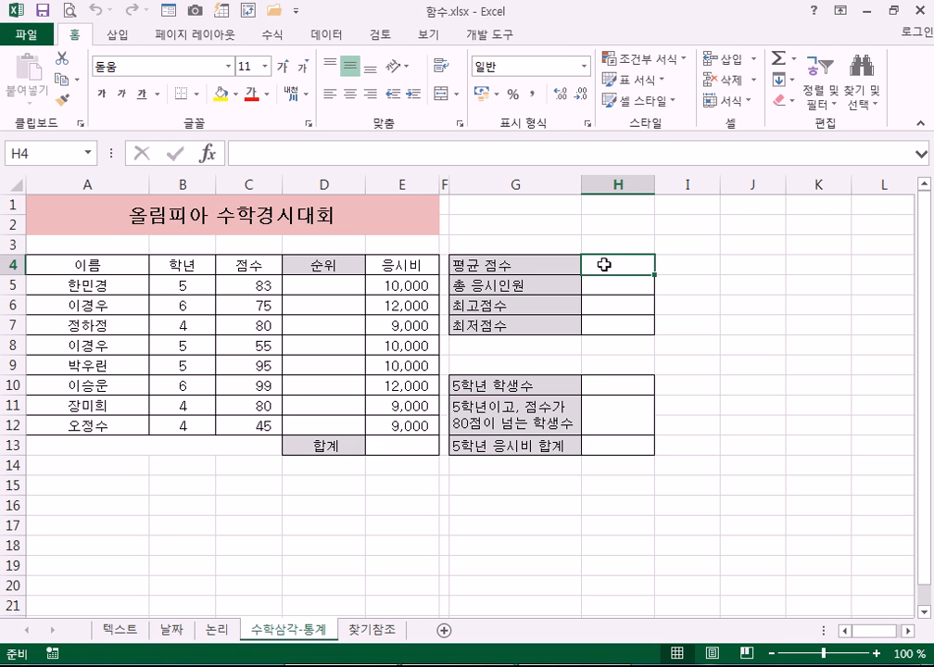
pyautogui.write('=')
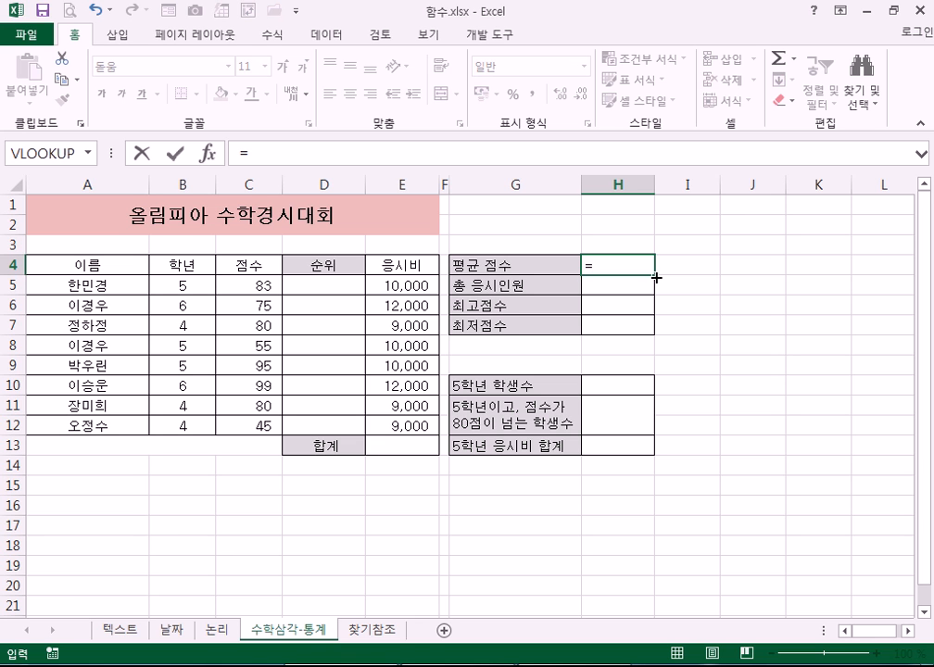
pyautogui.press('Escape')
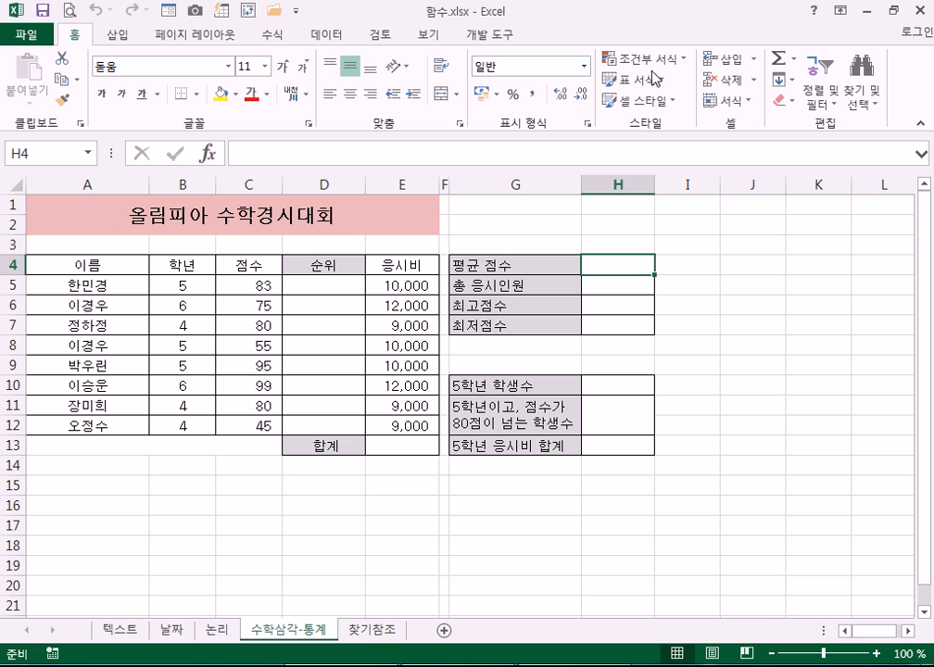
pyautogui.click(793, 58)
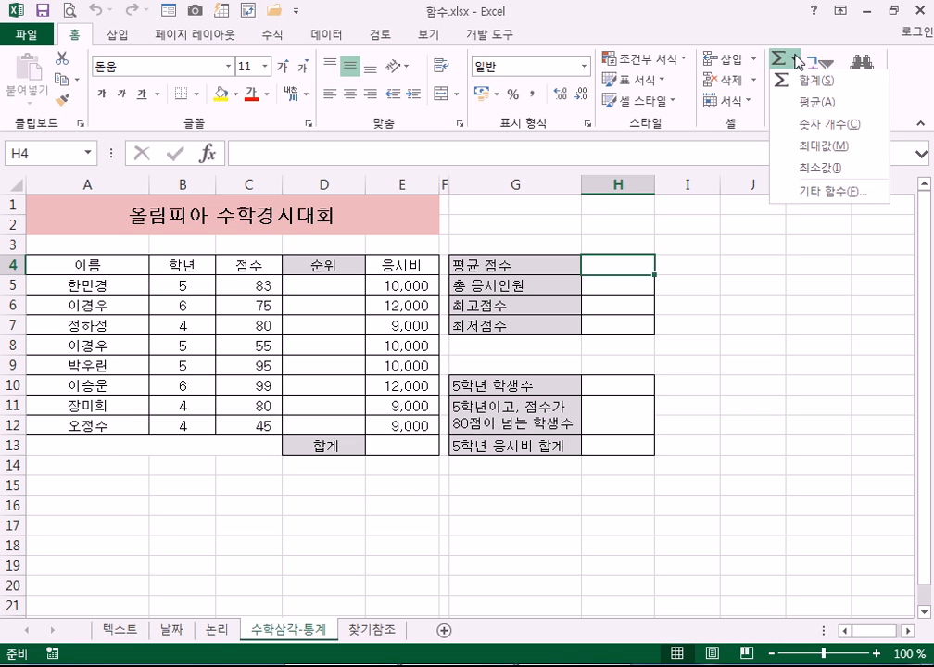
pyautogui.click(814, 107)
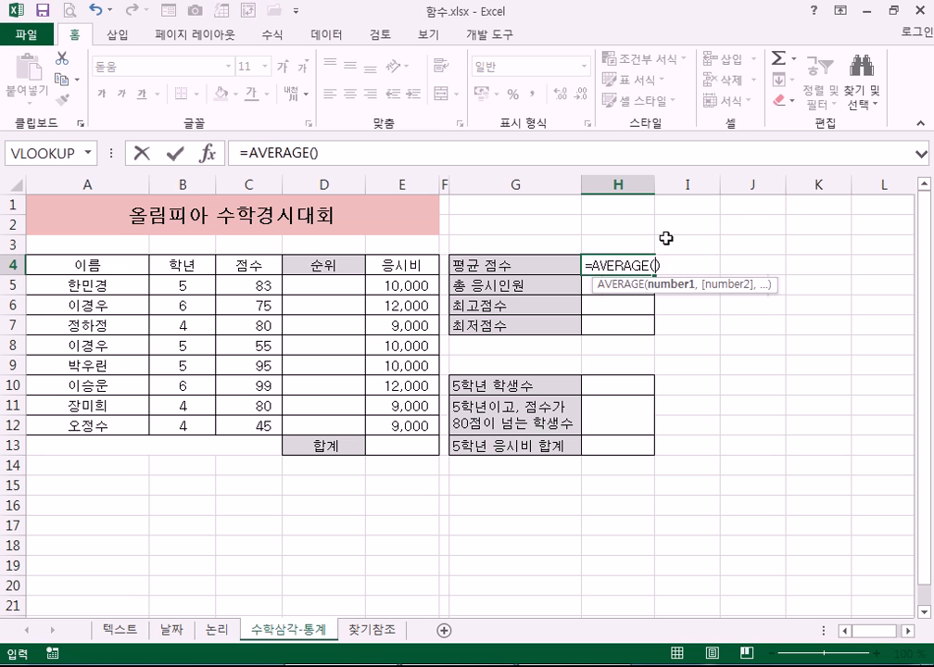
pyautogui.moveTo(264, 285); pyautogui.dragTo(258, 424)
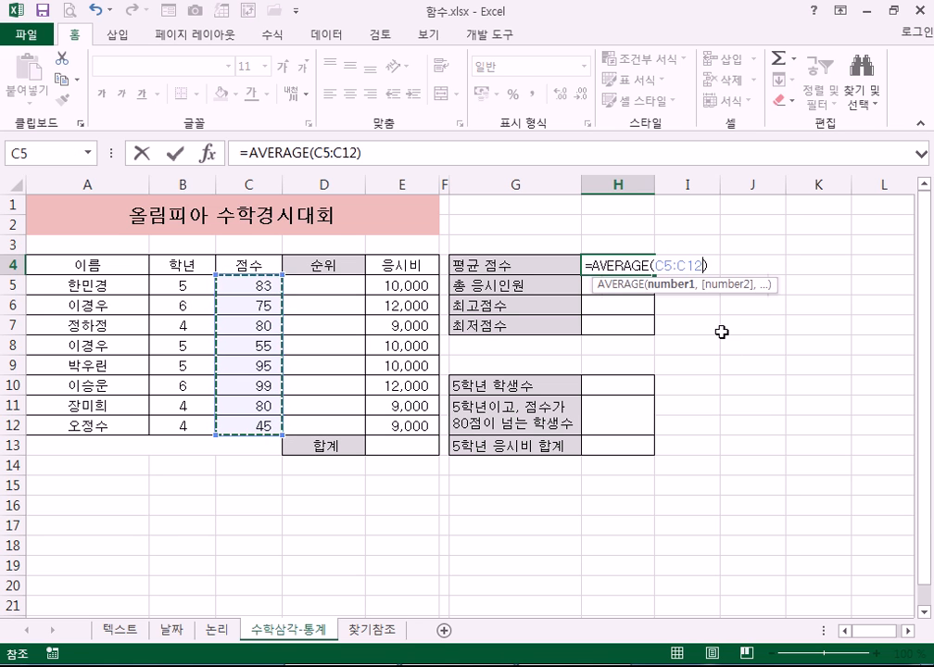
pyautogui.hotkey('ctrl', 'Return')
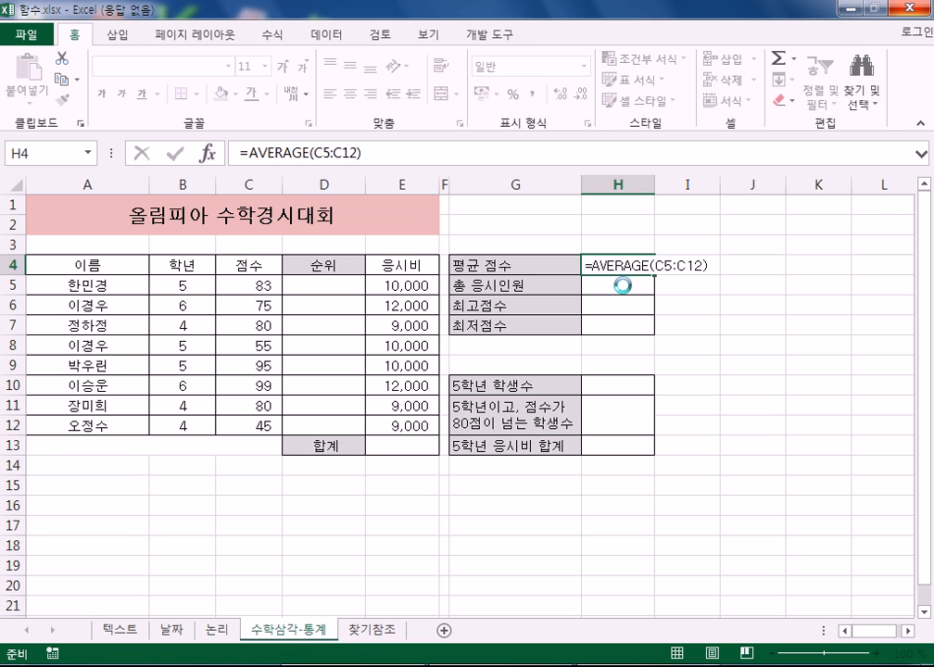
pyautogui.press('Return')
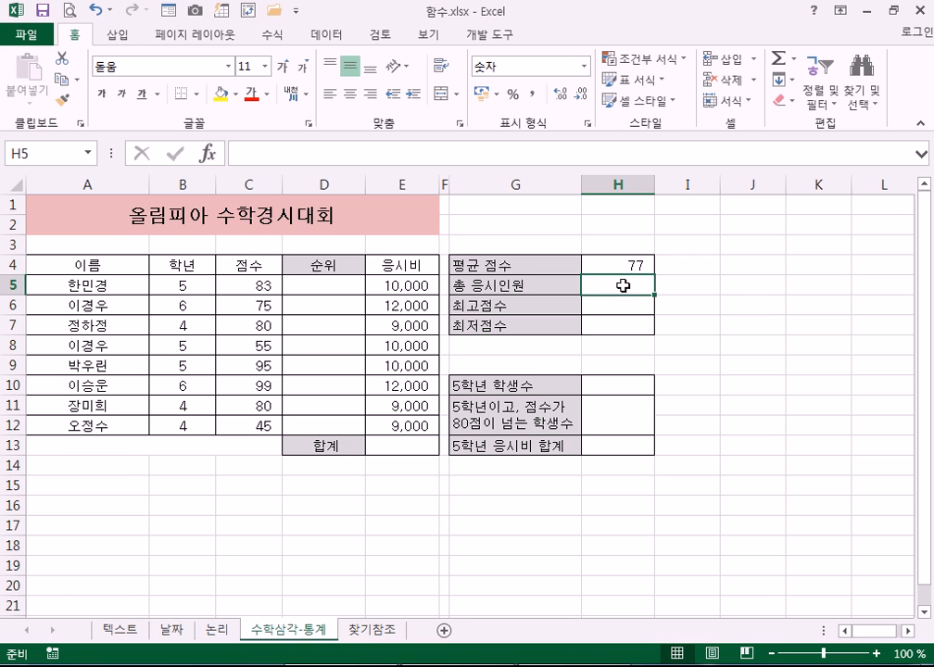
# Step: Set the number format of the average score in H4 to 일반 (General)
pyautogui.click(635, 262)
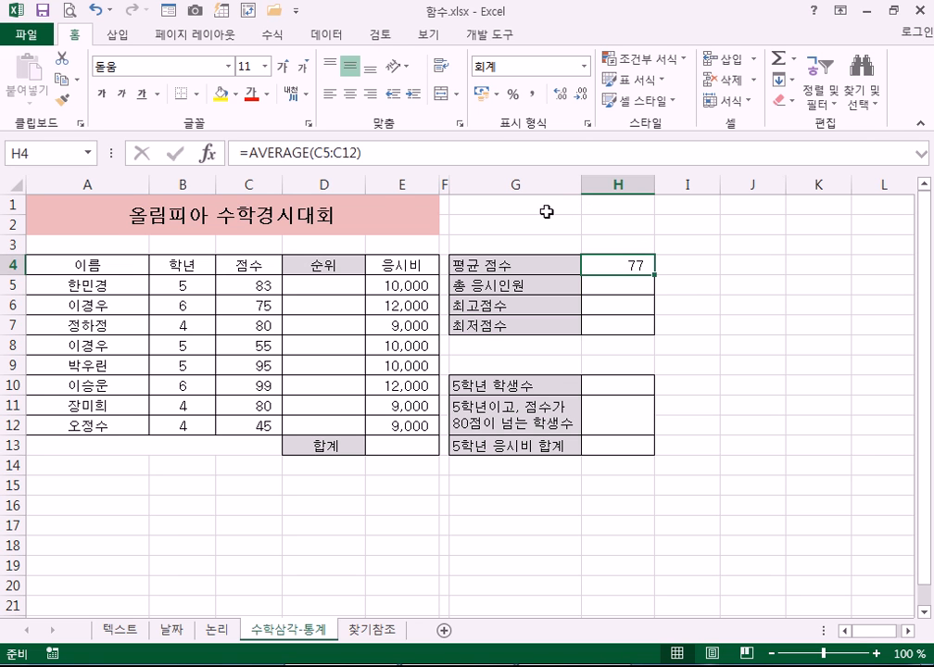
pyautogui.hotkey('ctrl', '1')
pyautogui.click(387, 92)
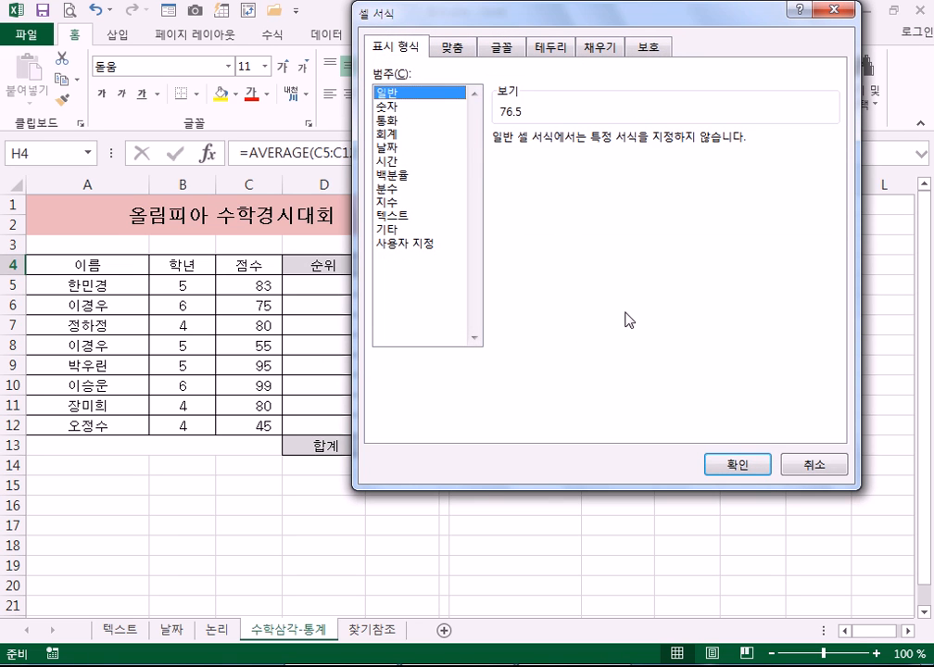
pyautogui.click(735, 467)
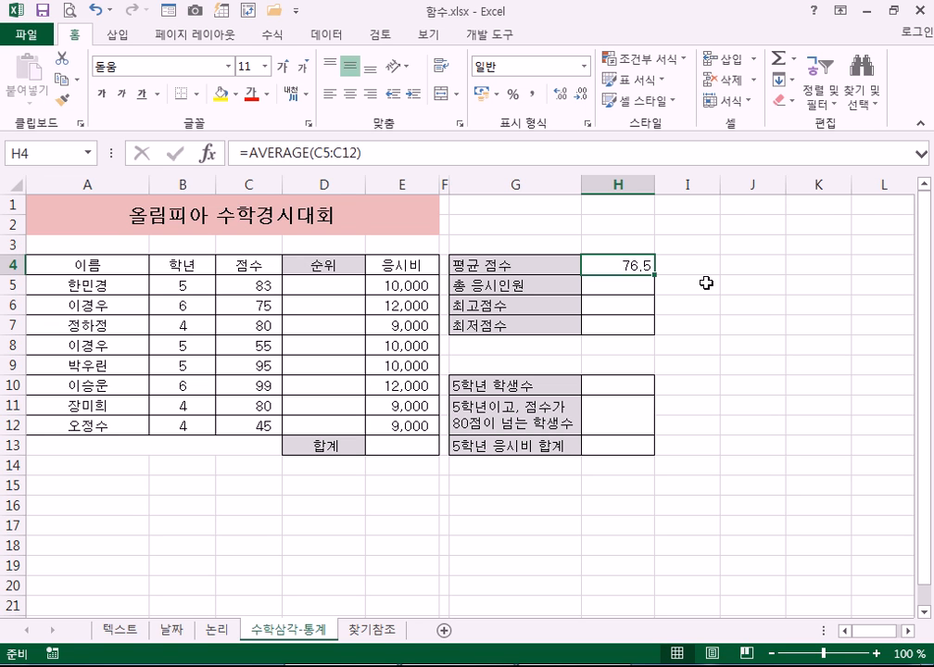
# Step: Apply the comma style to the average score in H4 and reset its number format to 일반 (General)
pyautogui.click(535, 96)
pyautogui.click(747, 101)
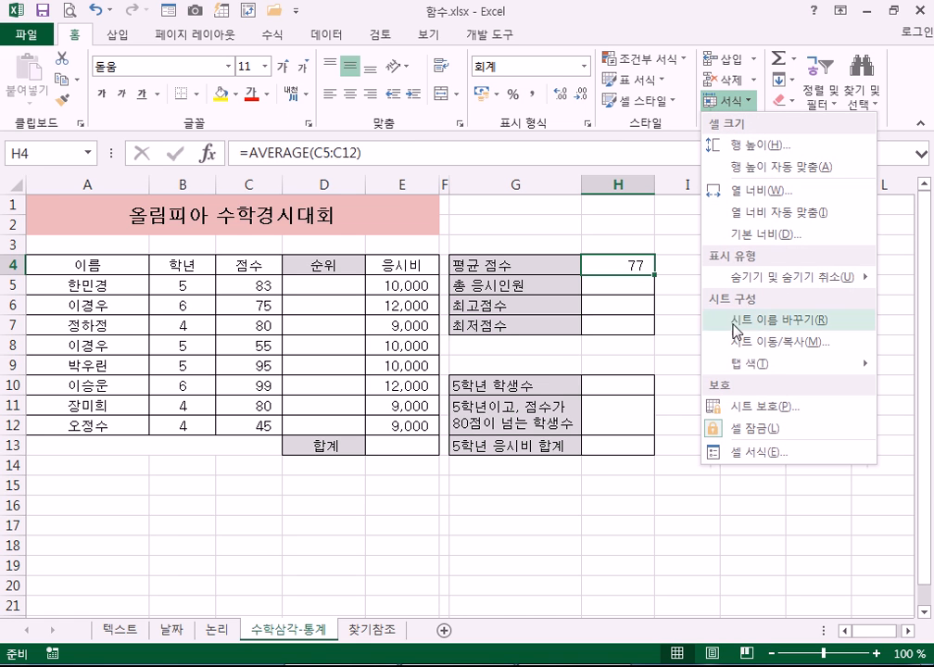
pyautogui.moveTo(737, 370)
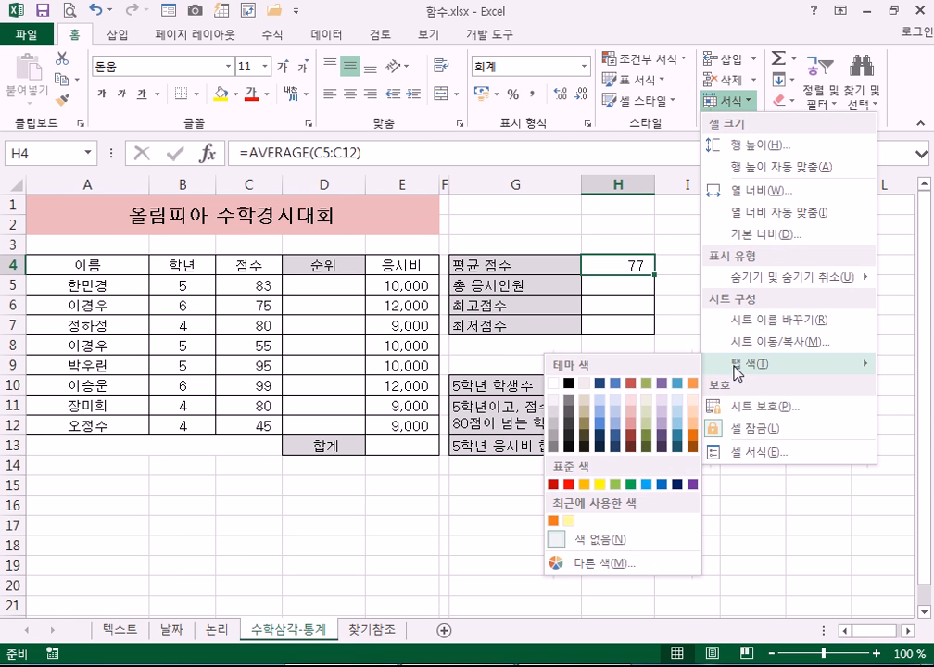
pyautogui.click(755, 462)
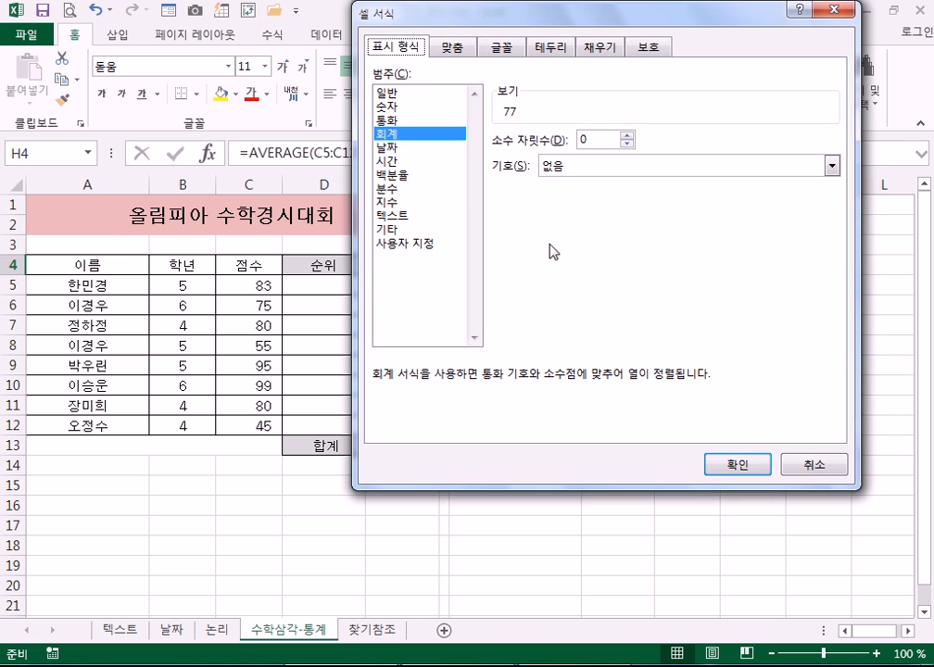
pyautogui.click(412, 93)
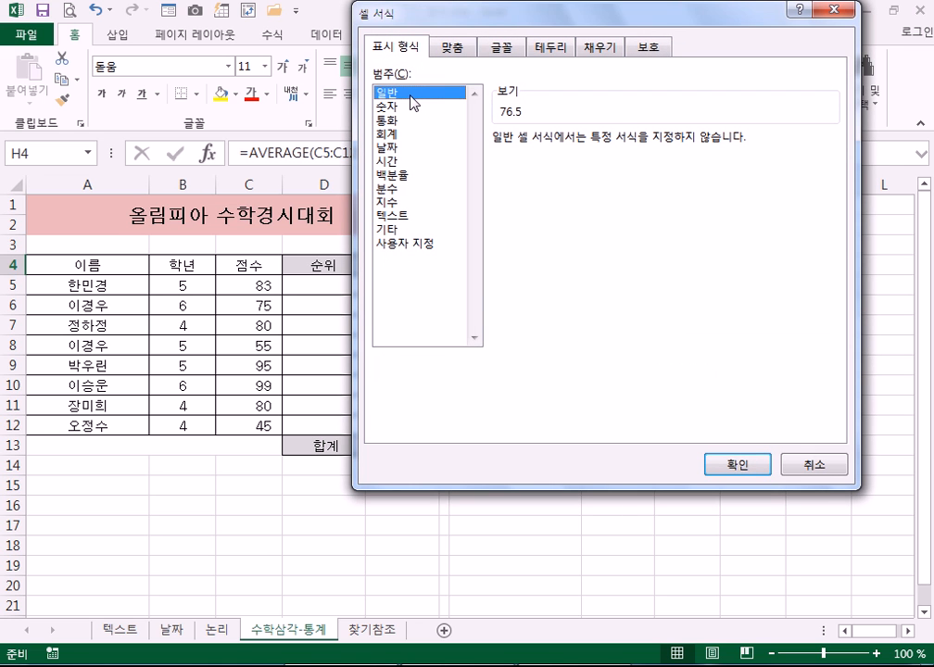
pyautogui.click(727, 466)
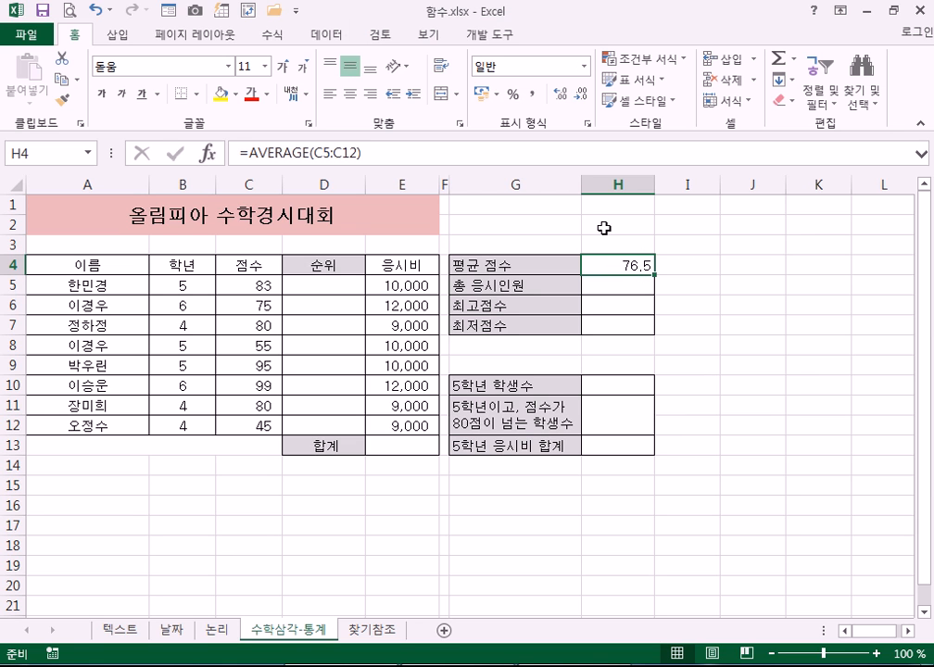
# Step: Increase and decrease the decimal places of the average score in H4, ending with one decimal place
pyautogui.click(560, 94)
pyautogui.click(578, 96)
pyautogui.click(578, 97)
pyautogui.click(564, 96)
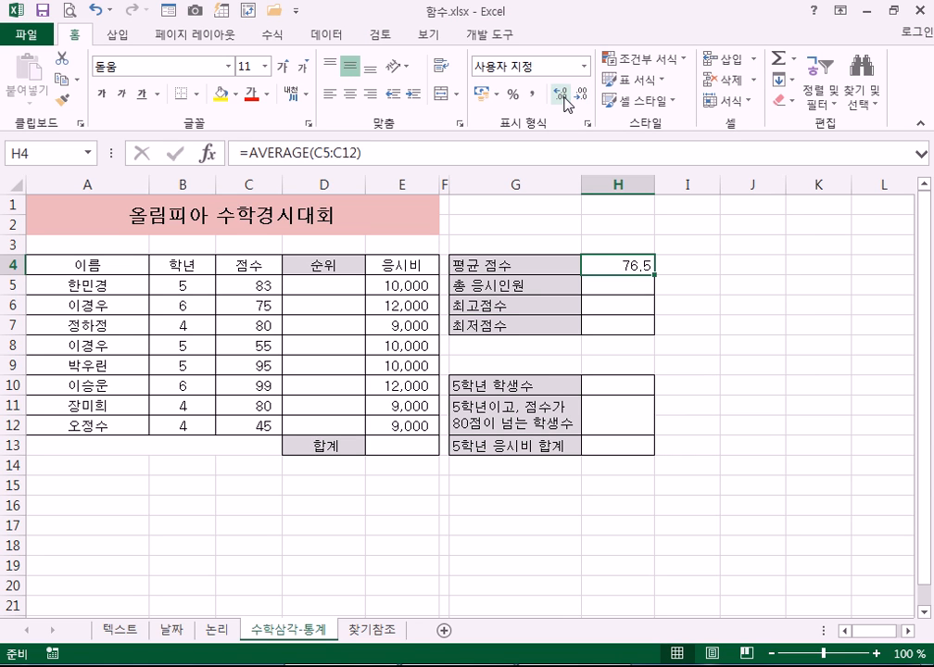
# Step: Apply the comma style to the average score in H4 and show it with one decimal place
pyautogui.click(535, 94)
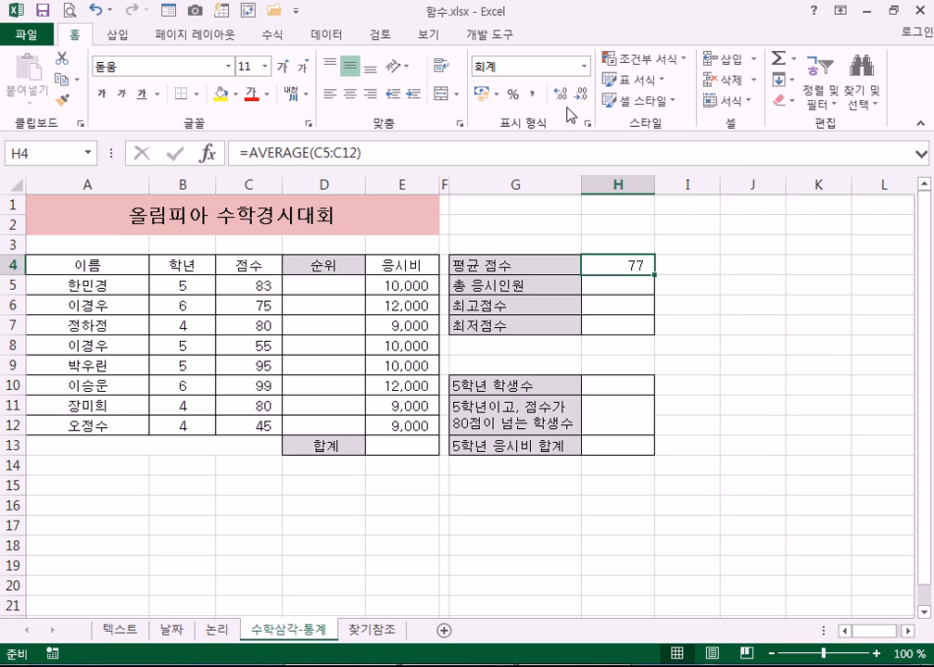
pyautogui.click(560, 96)
pyautogui.click(561, 97)
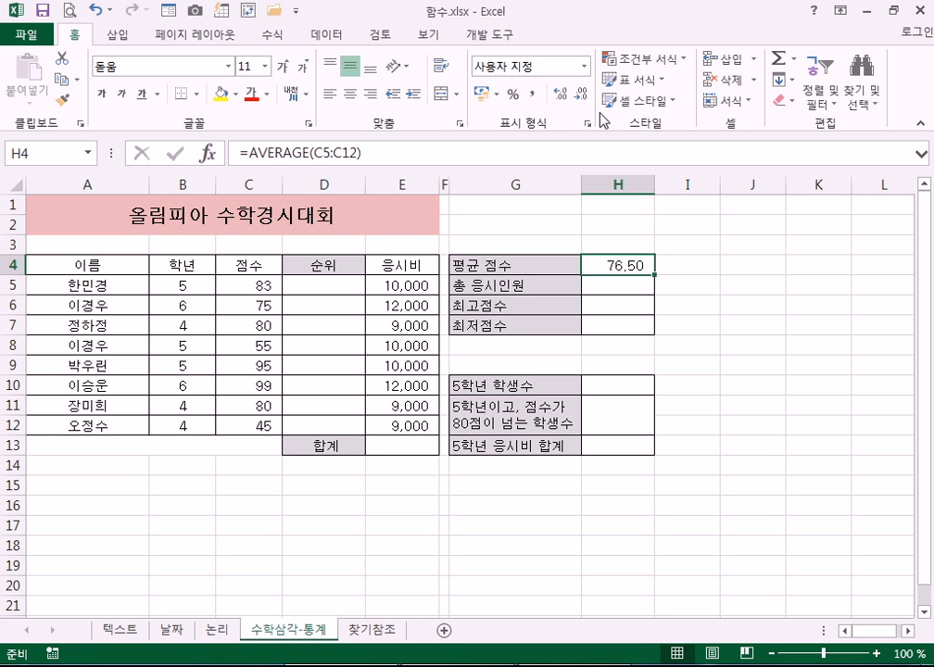
pyautogui.click(582, 94)
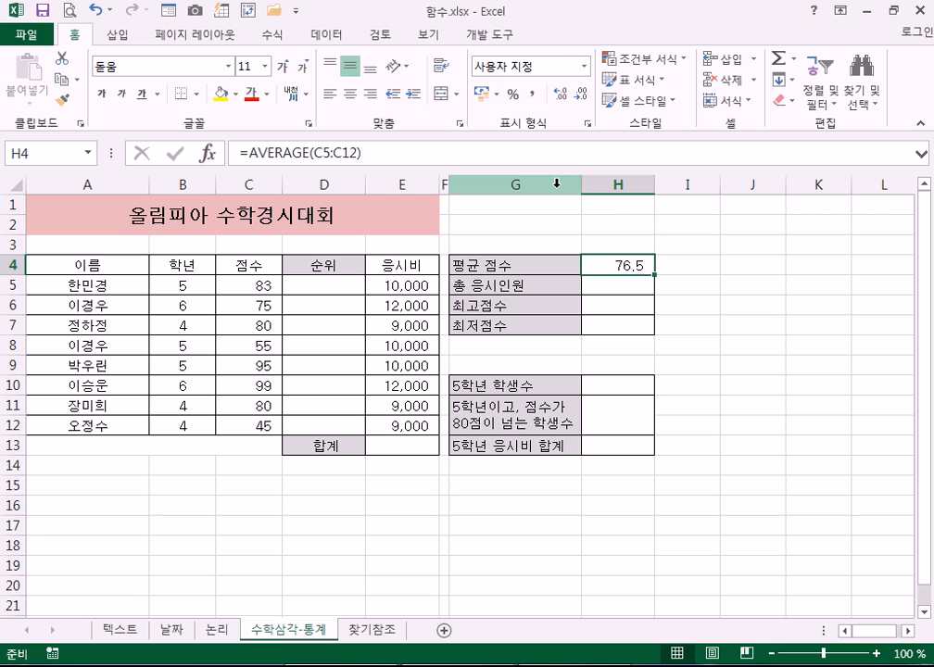
# Step: Set the number format of the average score in H4 to 일반 (General) in the cell format dialog
pyautogui.rightClick(628, 263)
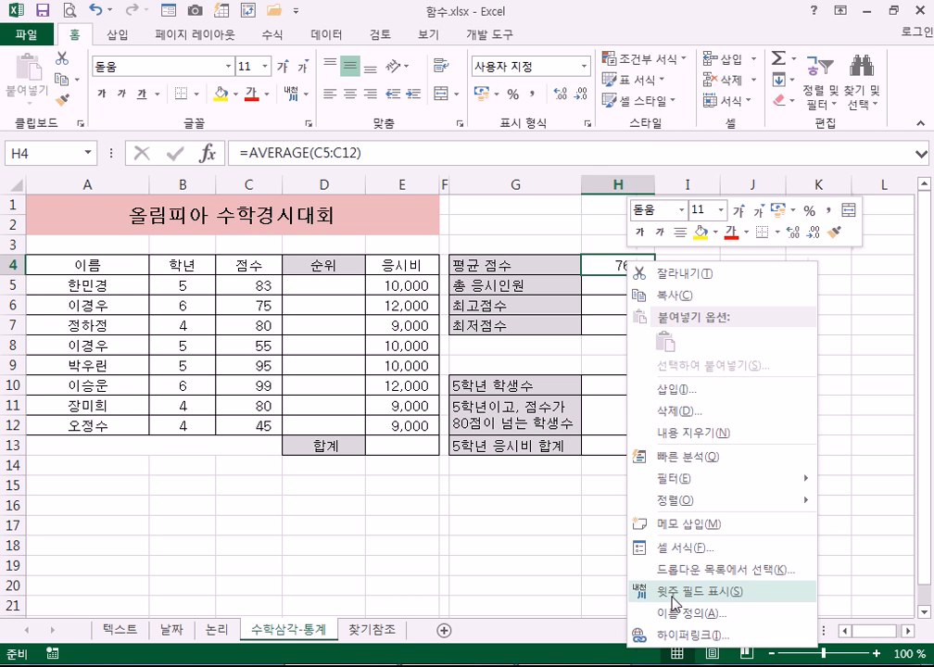
pyautogui.click(679, 549)
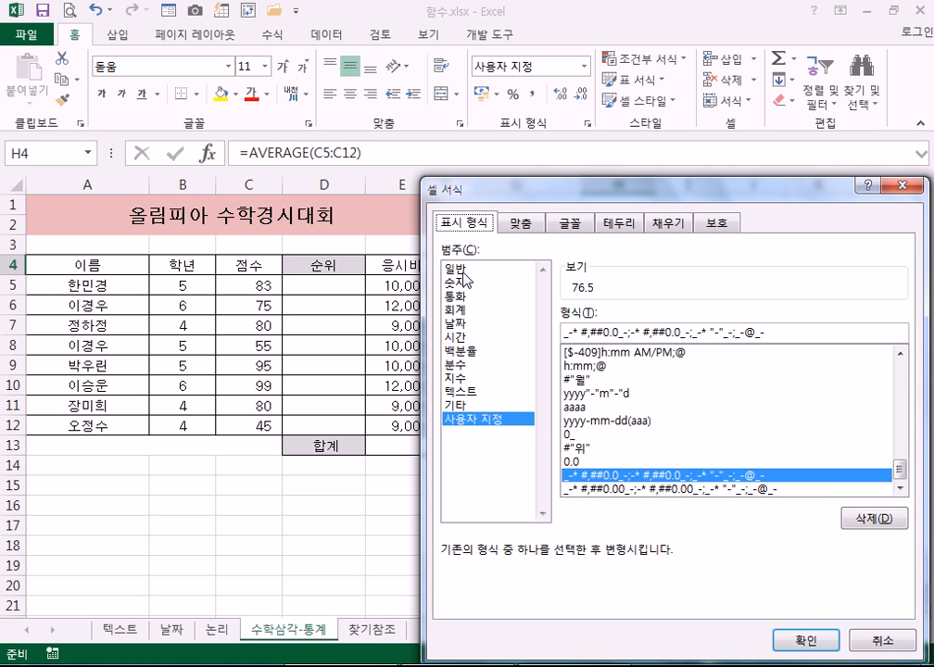
pyautogui.click(463, 270)
pyautogui.click(803, 641)
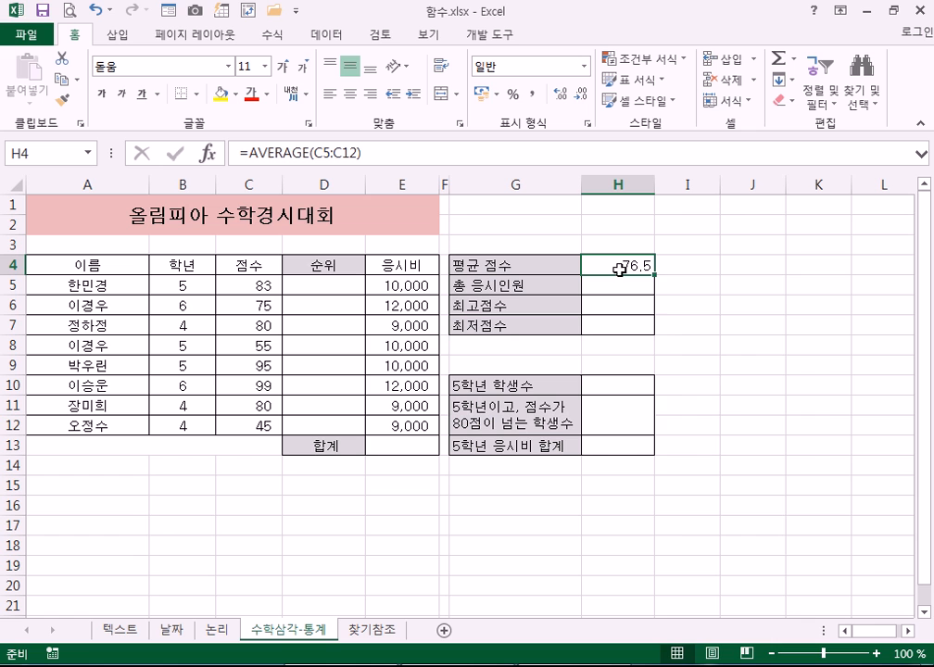
# Step: Format the average score in H4 as 회계 (Accounting) with 0 decimal places and no currency symbol
pyautogui.rightClick(619, 268)
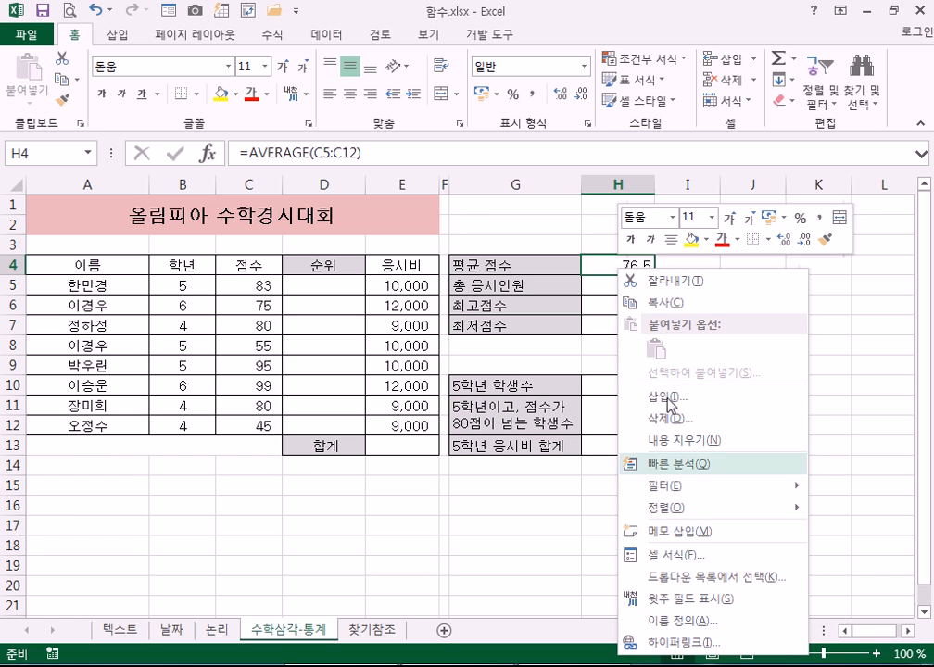
pyautogui.press('Escape')
pyautogui.click(731, 100)
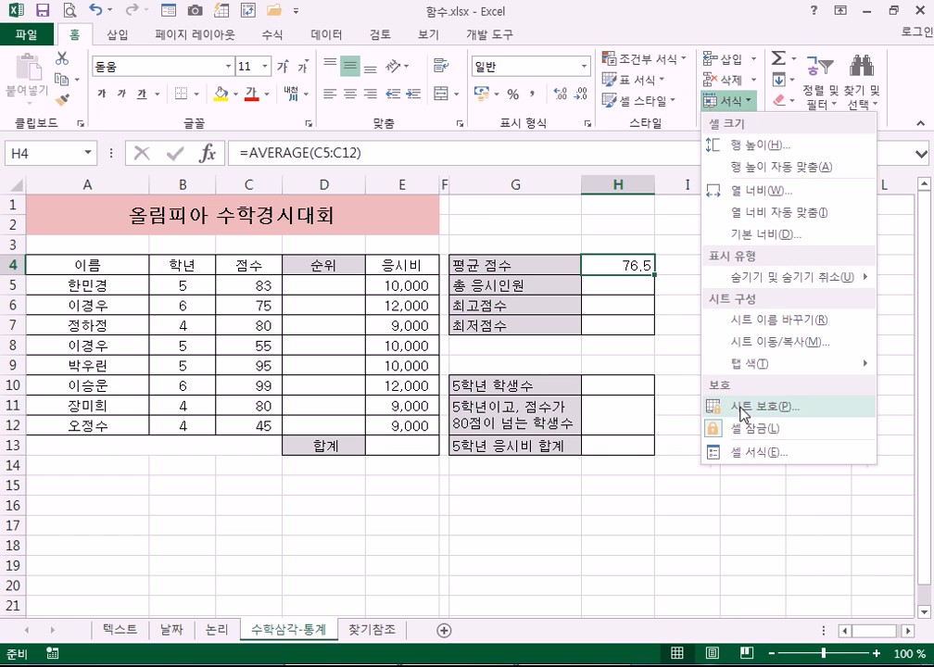
pyautogui.click(743, 454)
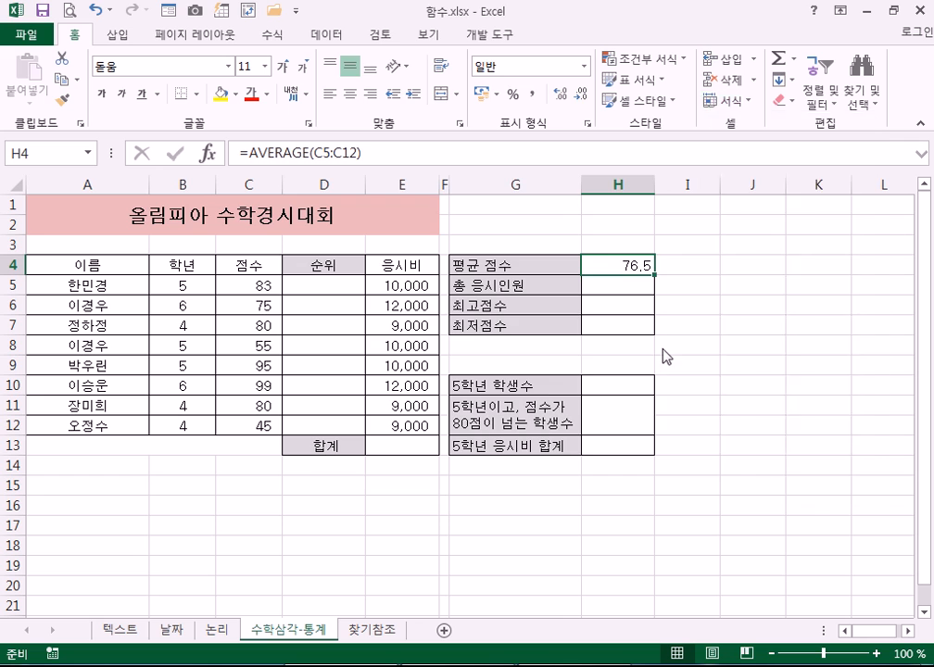
pyautogui.moveTo(497, 24); pyautogui.dragTo(167, 26)
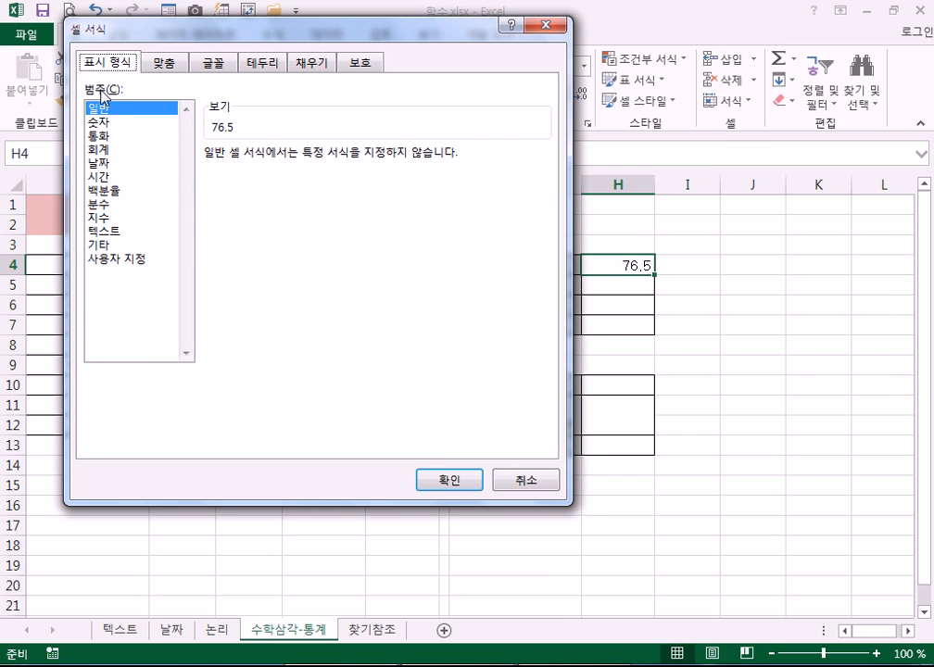
pyautogui.click(110, 136)
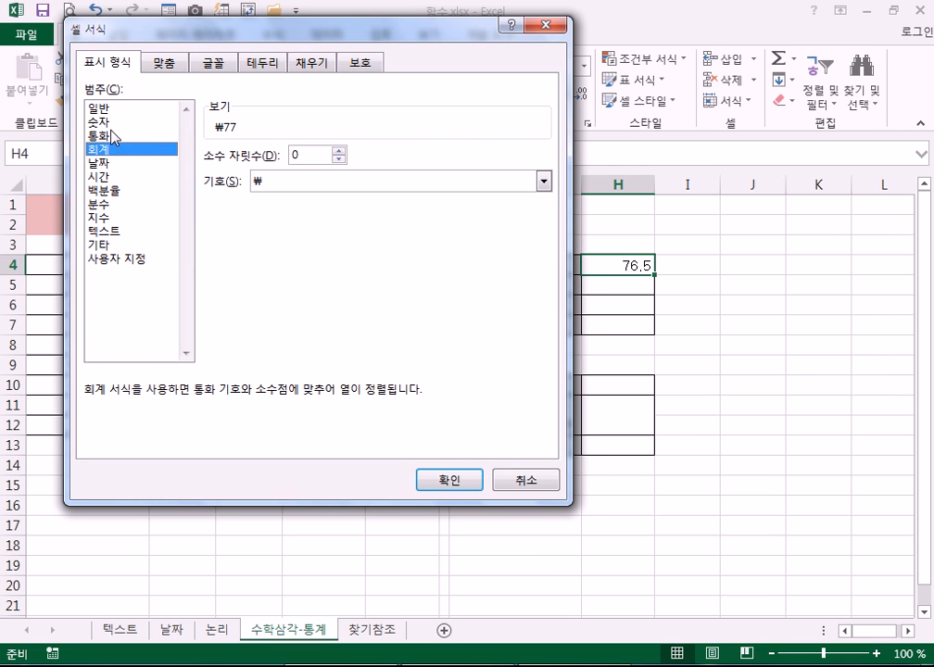
pyautogui.click(112, 109)
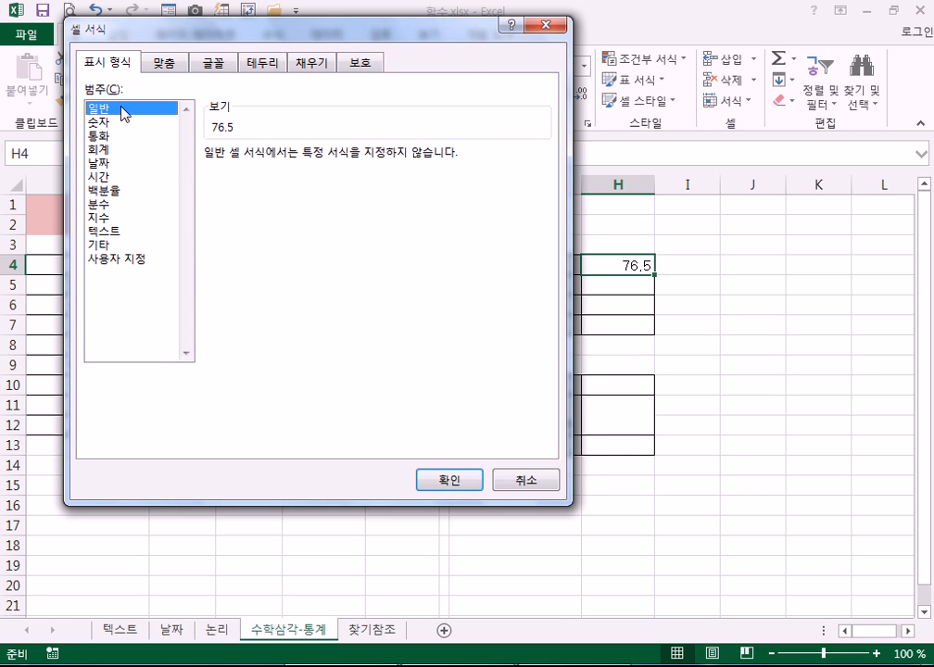
pyautogui.press('Return')
# Step: Enter 77 in I4 beside the average score for comparison
pyautogui.click(681, 265)
pyautogui.write('77')
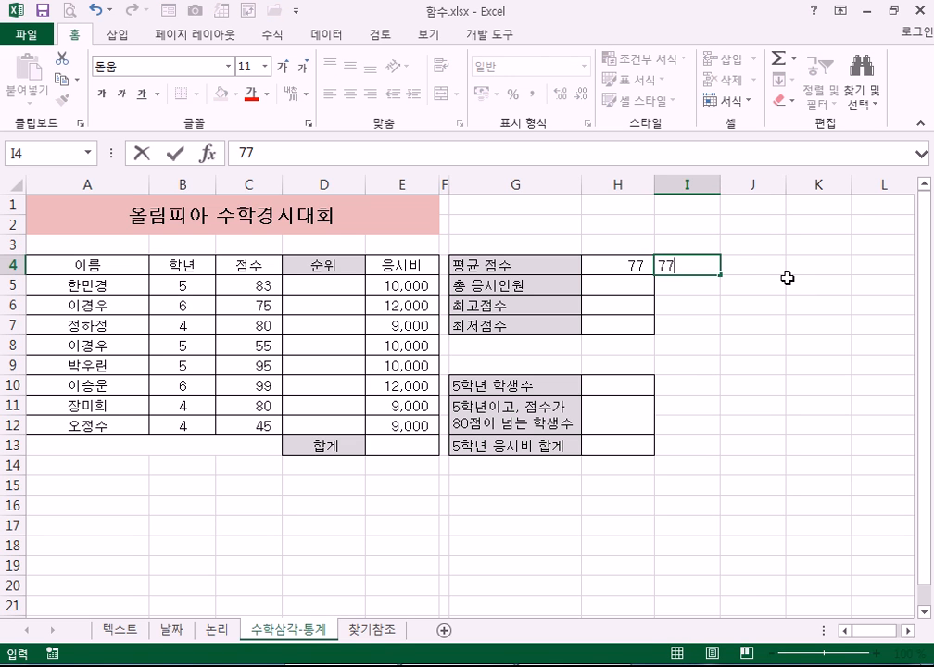
pyautogui.press('Return')
pyautogui.click(712, 269)
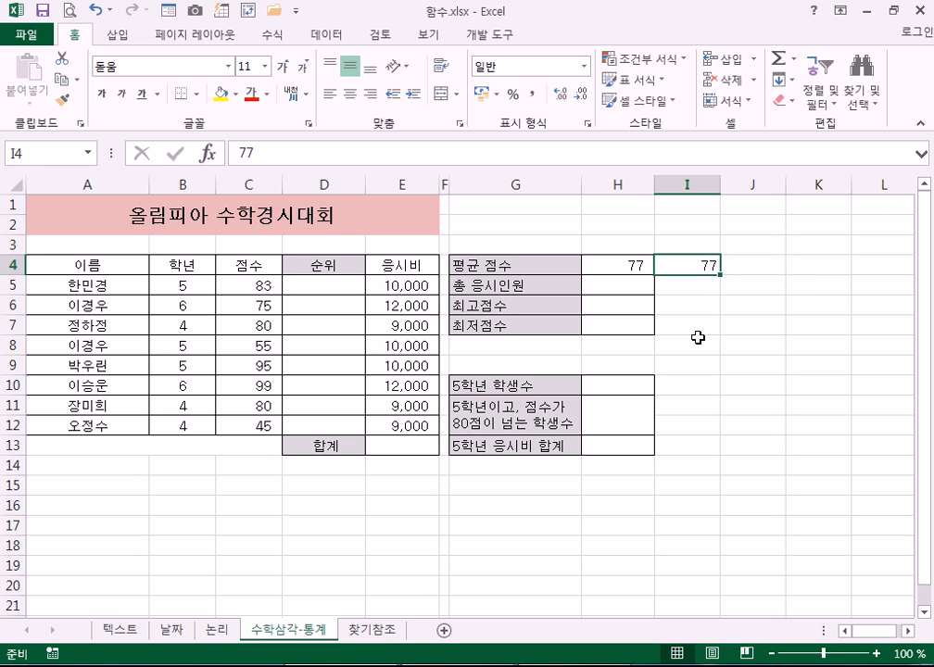
# Step: Return the average score in H4 to the 일반 (General) number format
pyautogui.click(637, 265)
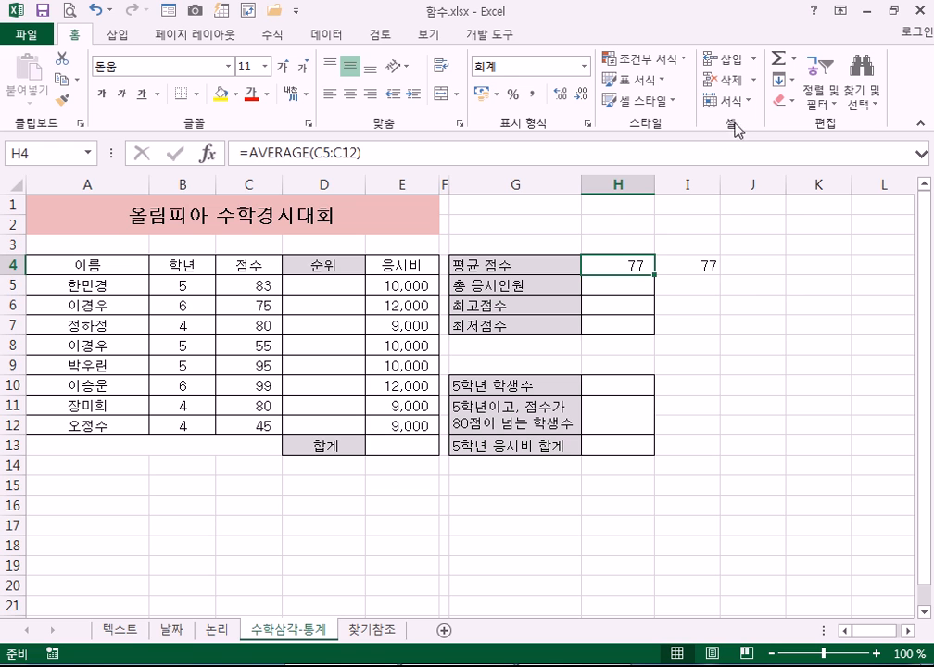
pyautogui.click(746, 102)
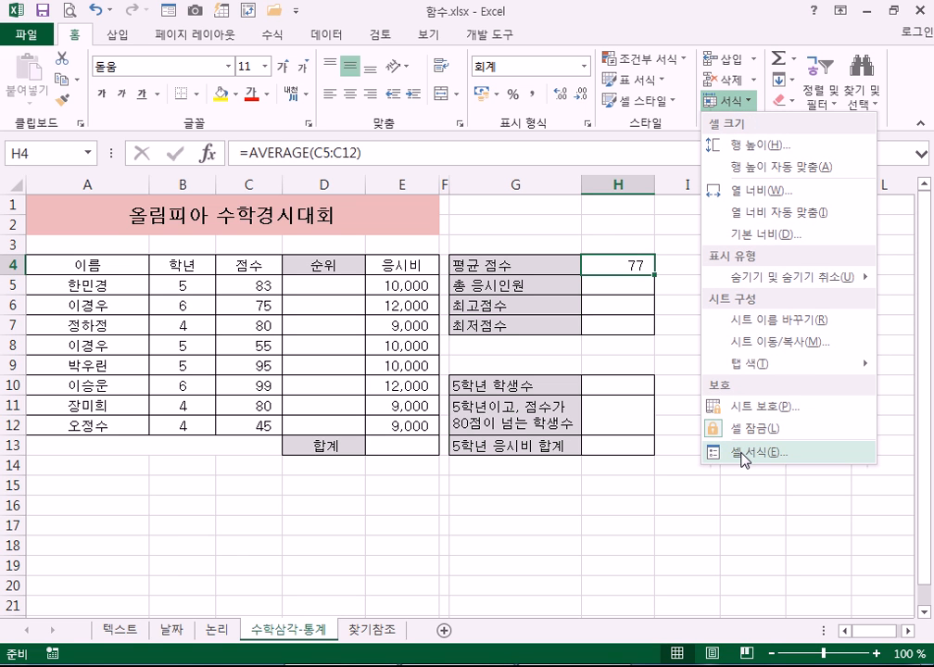
pyautogui.rightClick(617, 268)
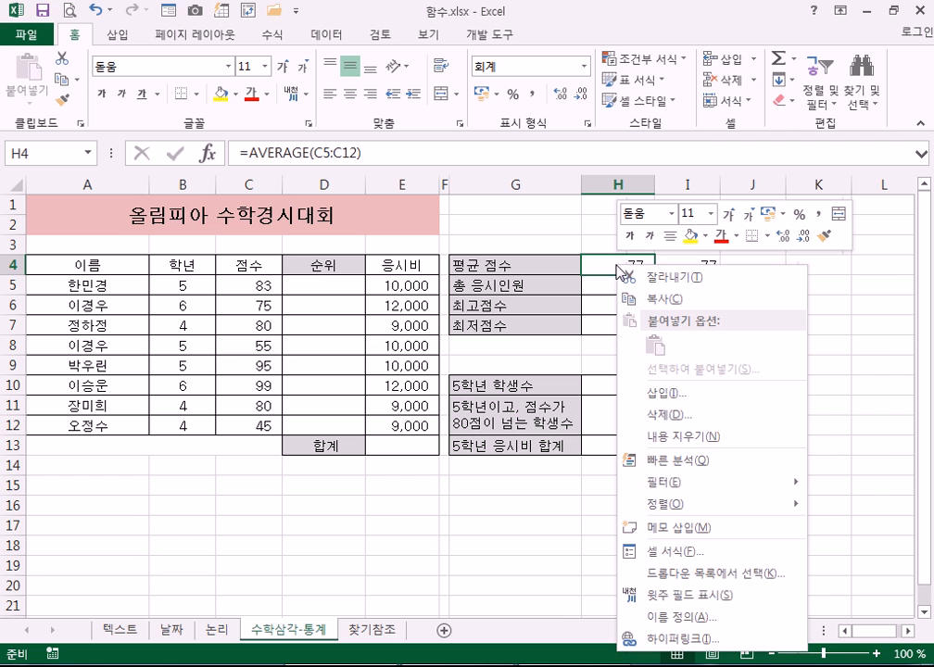
pyautogui.click(678, 551)
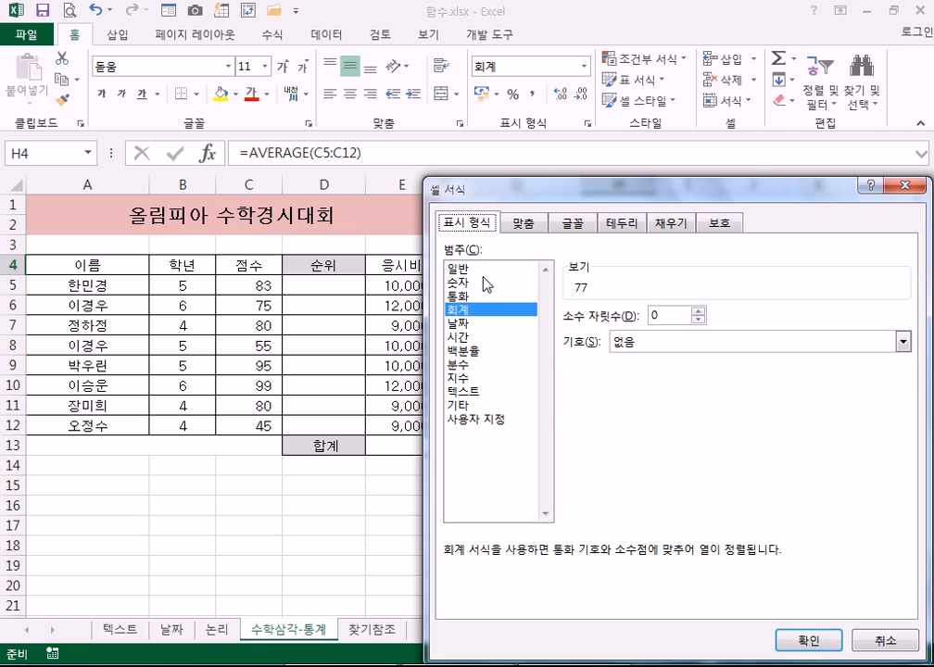
pyautogui.click(480, 270)
pyautogui.moveTo(542, 190); pyautogui.dragTo(254, 9)
pyautogui.click(516, 461)
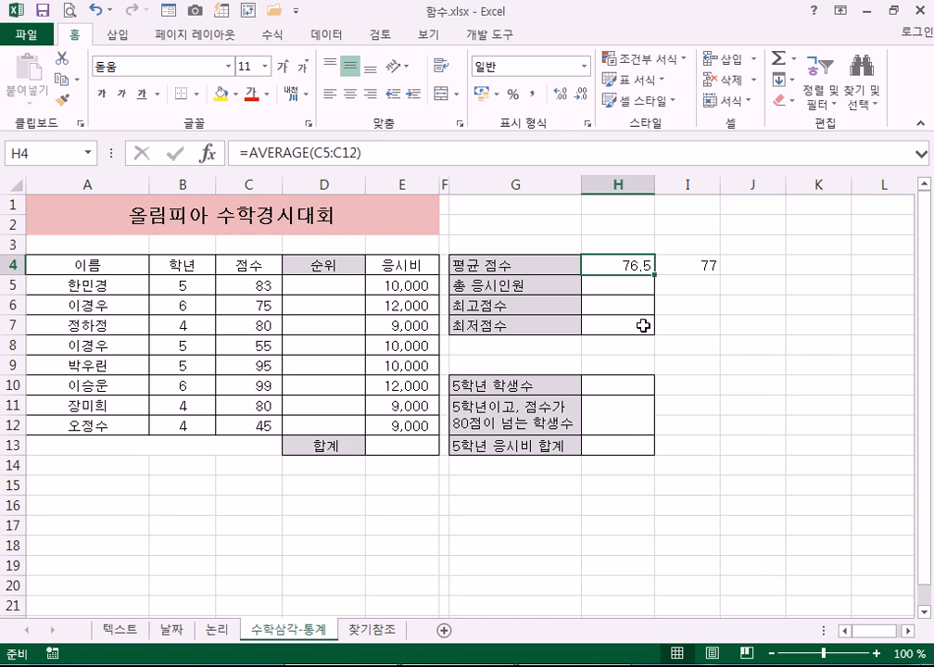
# Step: Clear the comparison number from I4 and select the average score in H4
pyautogui.click(706, 266)
pyautogui.press('Delete')
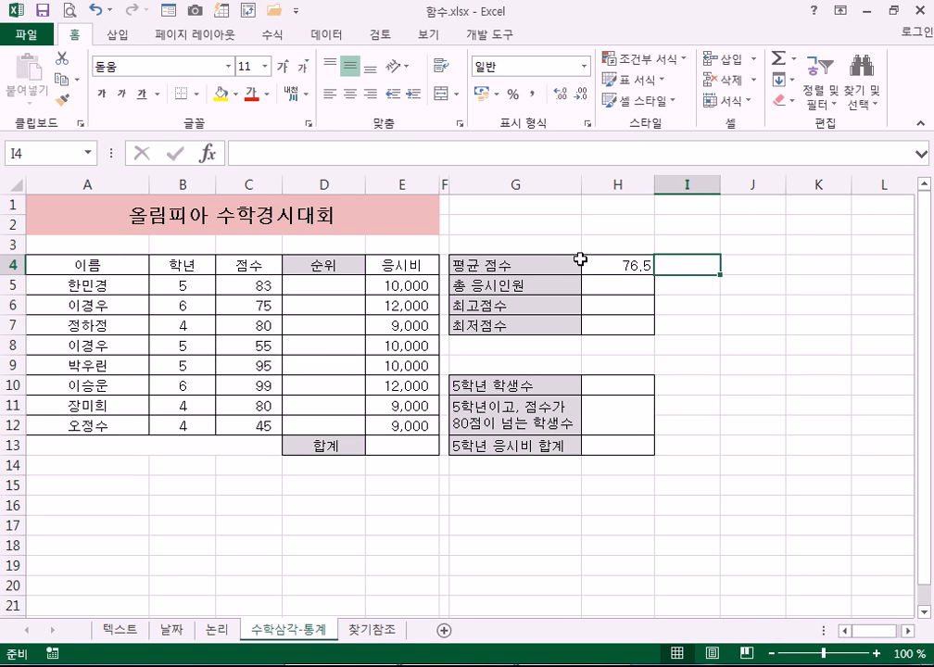
pyautogui.click(593, 265)
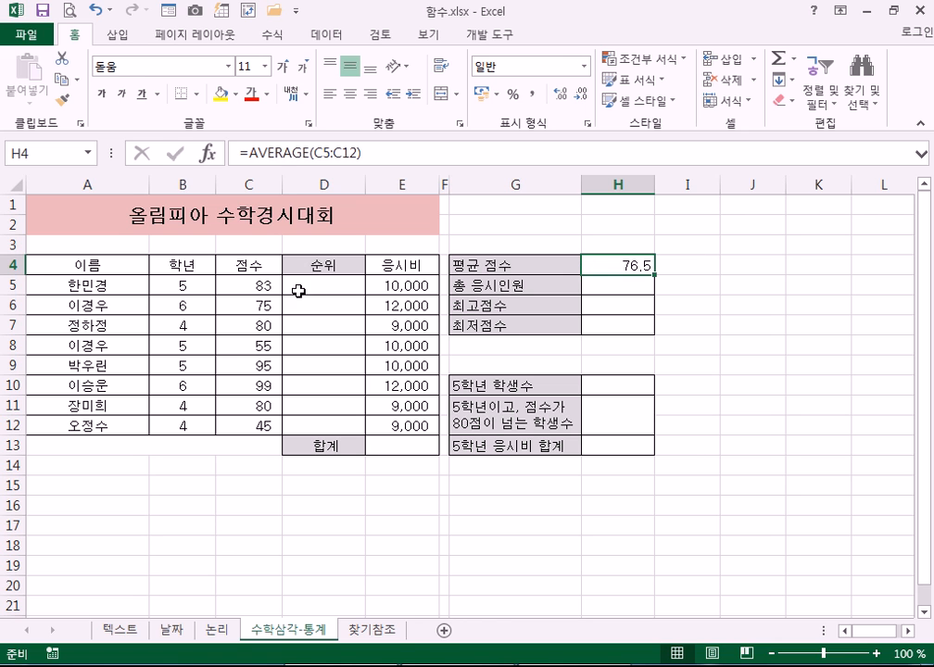
# Step: Change the first student's score in C5 to 82 and check the average score in H4
pyautogui.click(245, 286)
pyautogui.write('82')
pyautogui.press('Return')
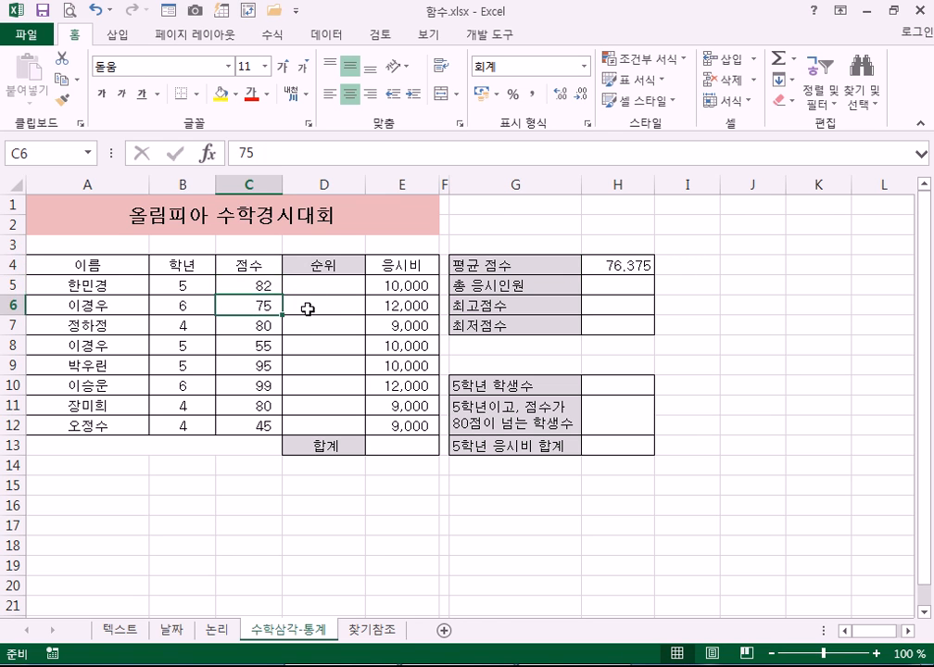
pyautogui.click(613, 265)
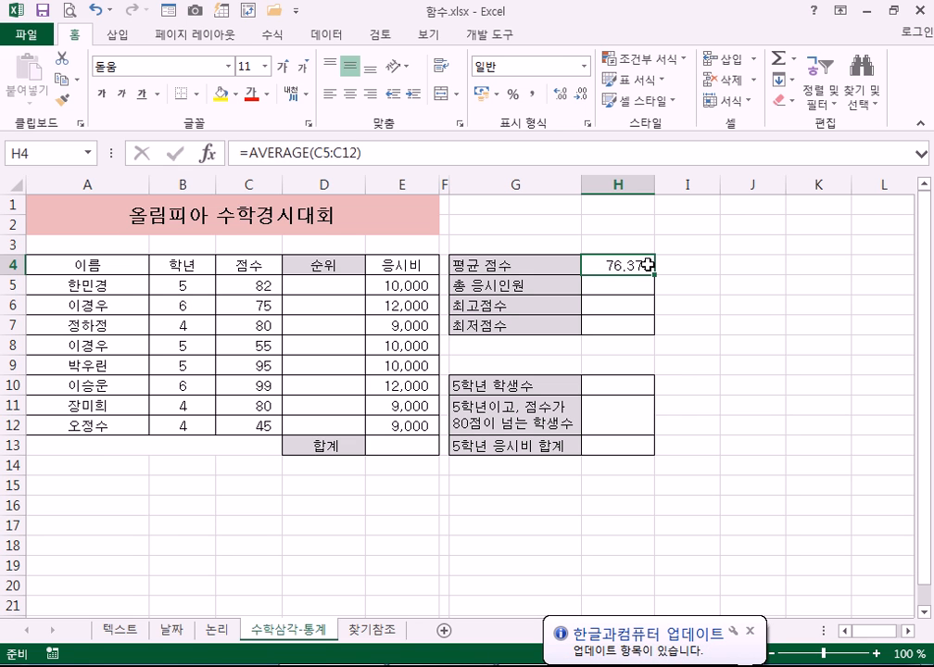
# Step: Undo the last change to the score in C5
pyautogui.click(258, 284)
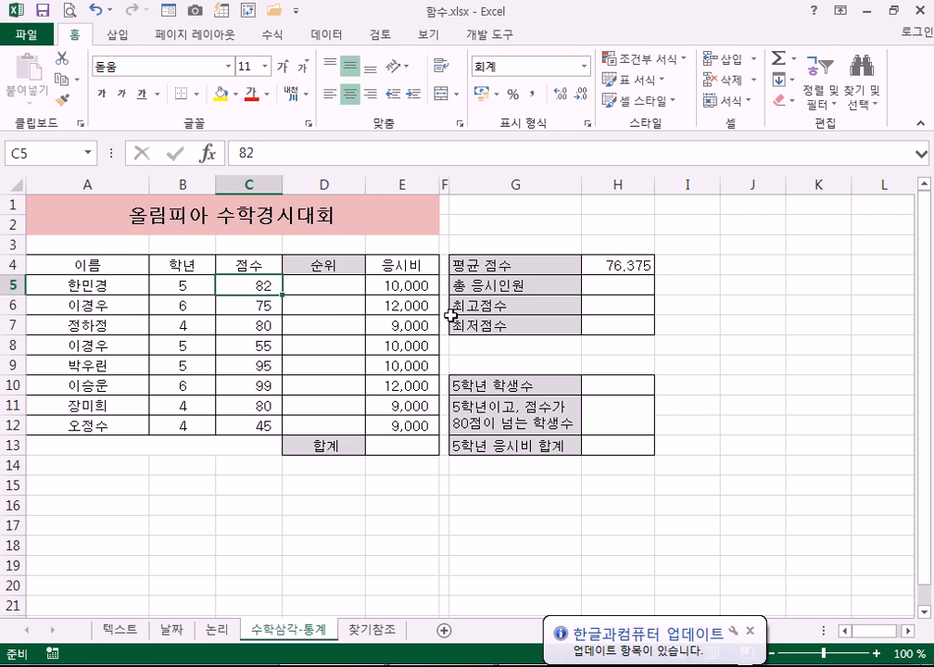
pyautogui.write('83')
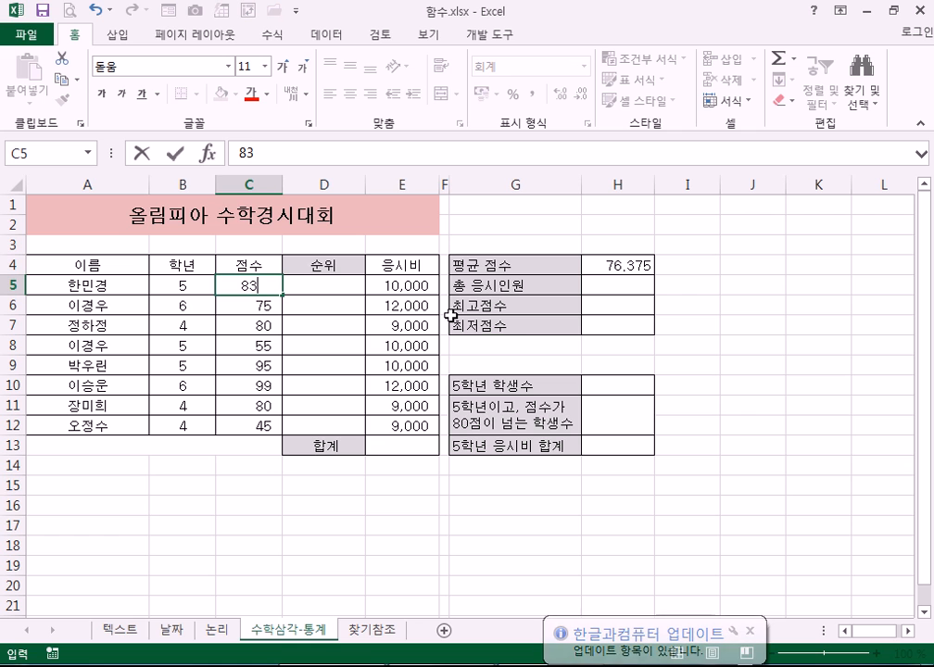
pyautogui.press('Escape')
pyautogui.hotkey('ctrl', 'z')
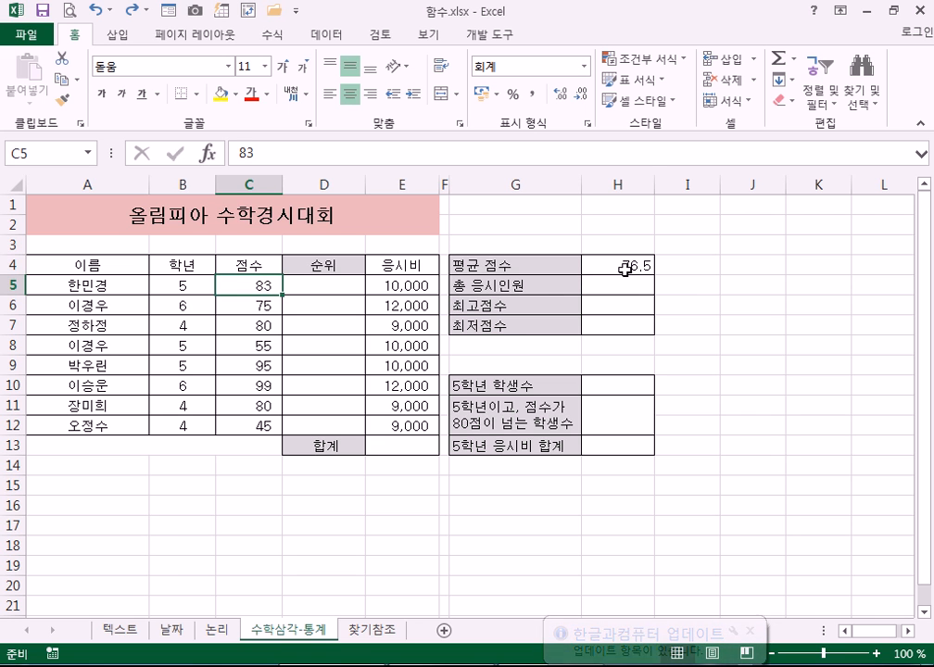
# Step: Insert the opening of the ROUND function in front of AVERAGE in the formula of H4
pyautogui.click(627, 266)
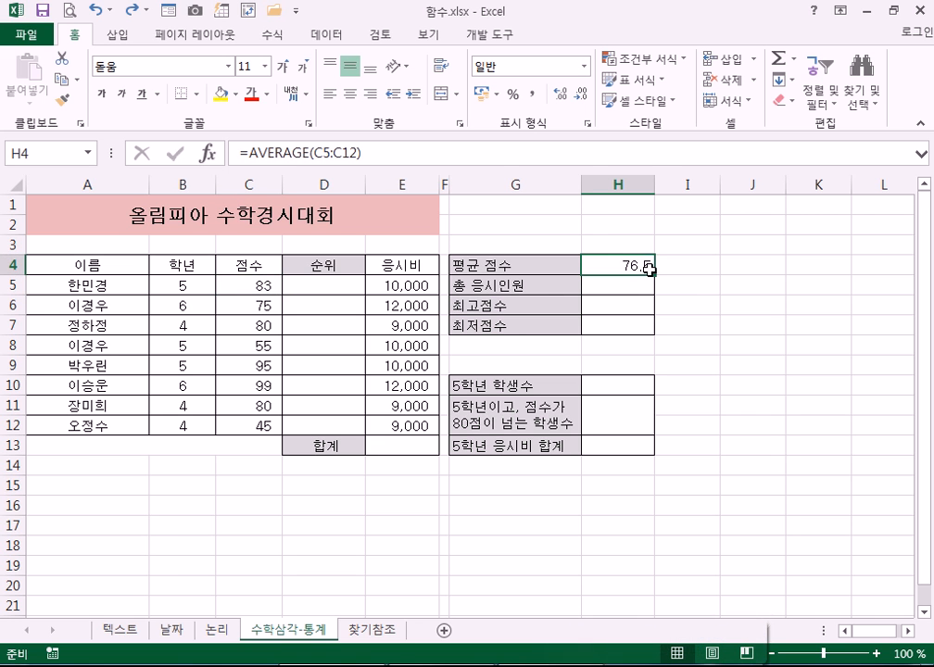
pyautogui.click(253, 151)
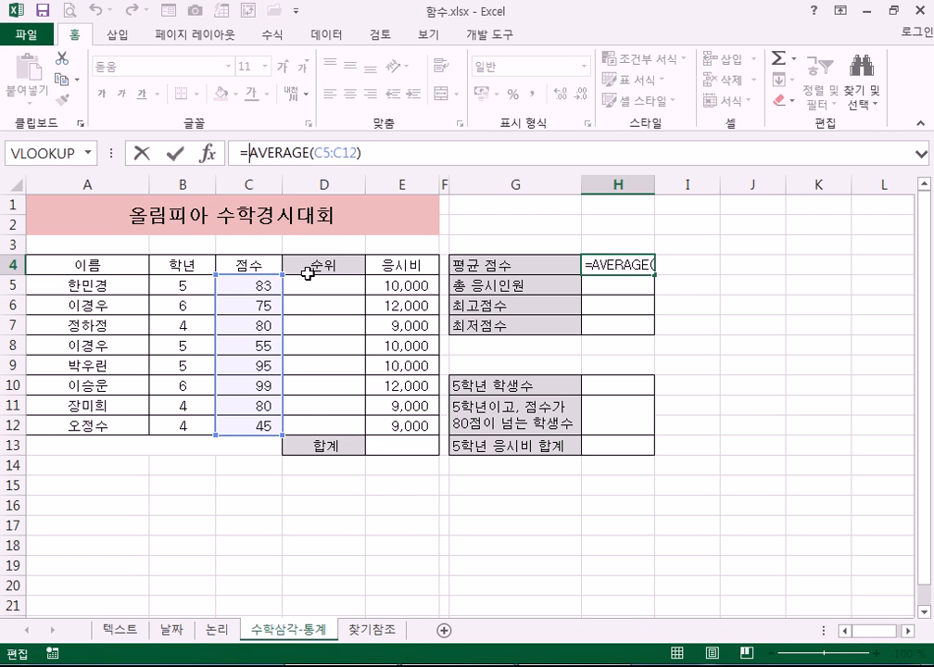
pyautogui.write('r')
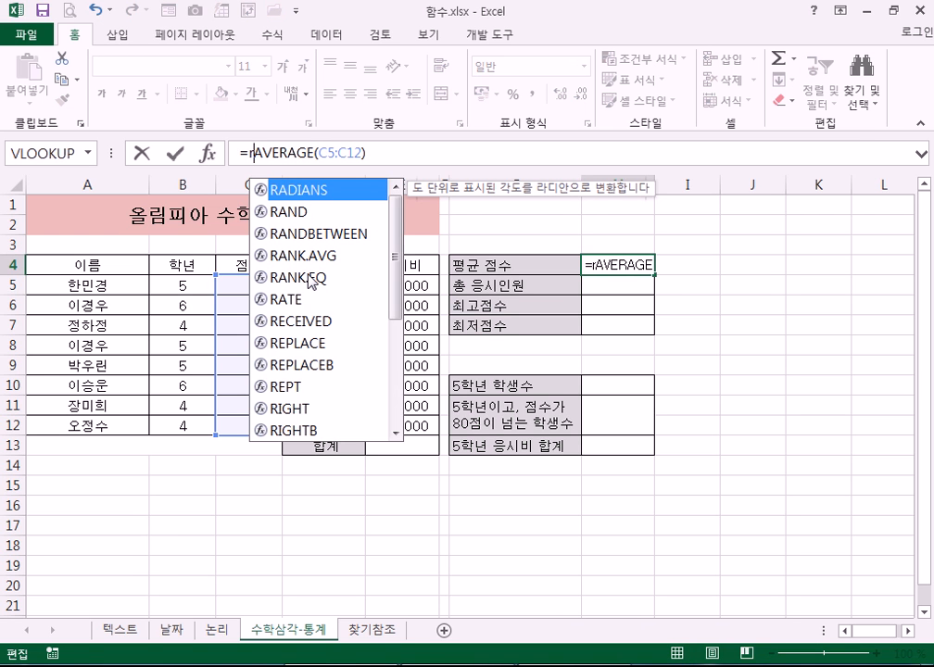
pyautogui.press('Escape')
pyautogui.press('BackSpace')
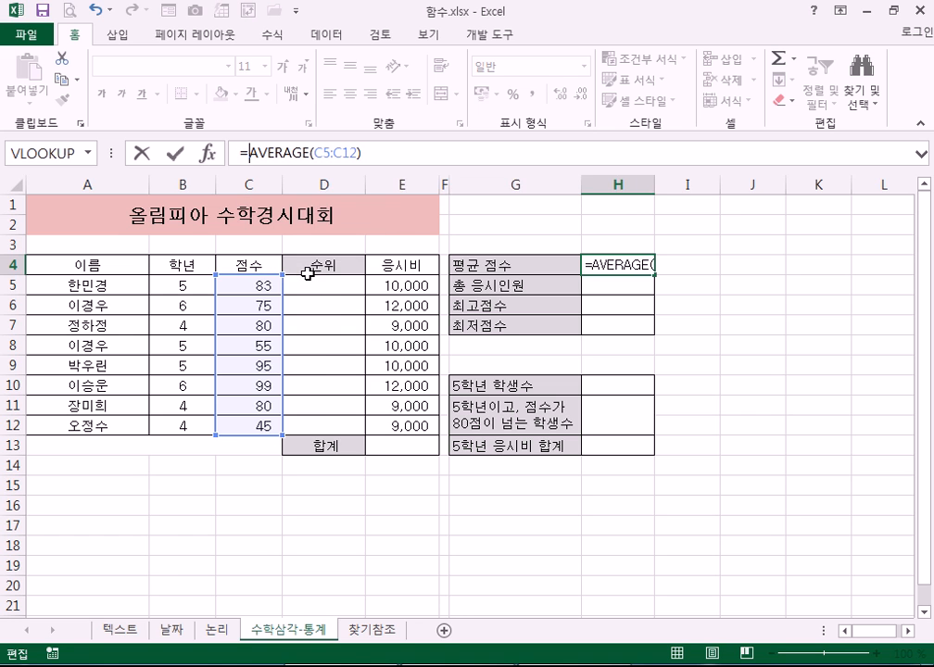
pyautogui.write('ROUN')
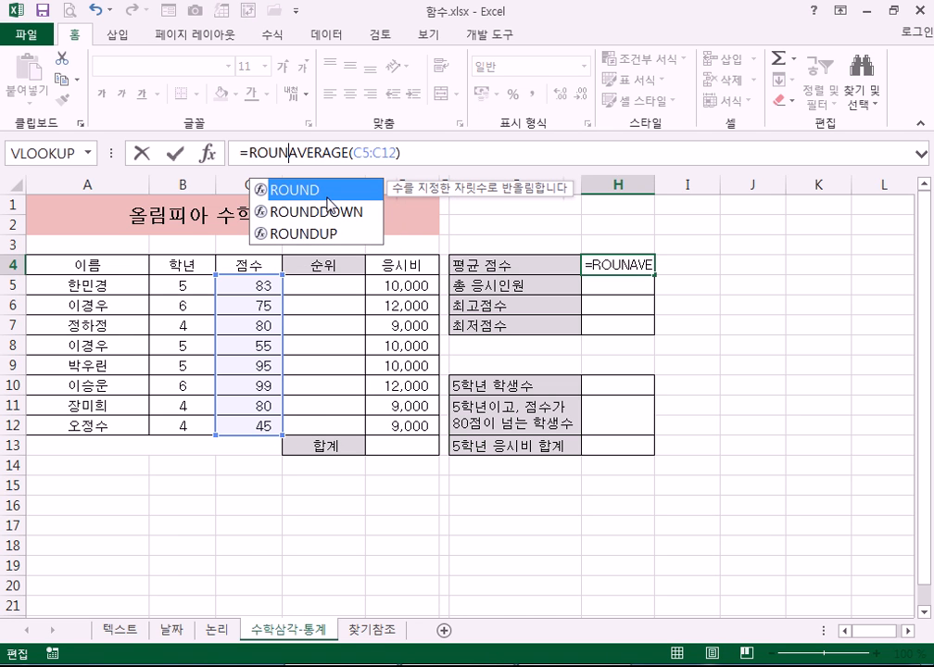
pyautogui.write('D(')
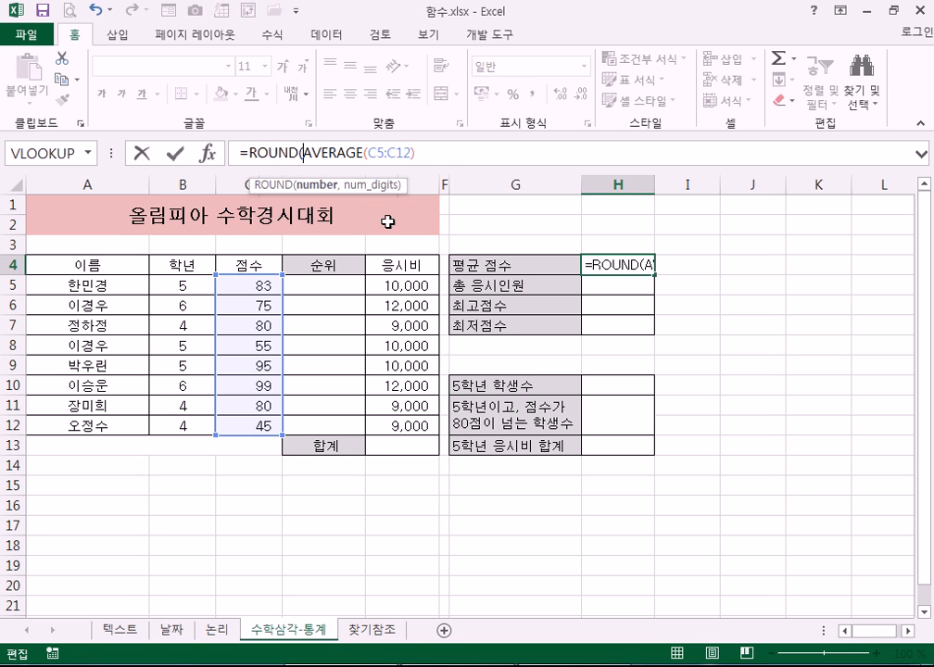
# Step: Add 0 as the number of digits so the formula in H4 is =ROUND(AVERAGE(C5:C12),0), and enter it
pyautogui.click(443, 159)
pyautogui.write('),')
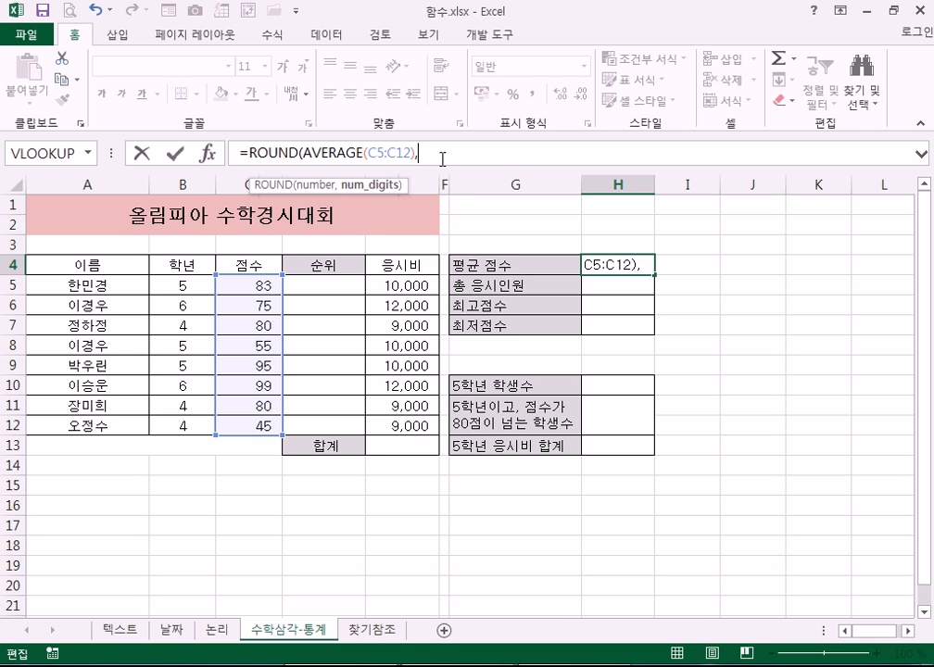
pyautogui.write('0')
pyautogui.press('BackSpace')
pyautogui.write('2')
pyautogui.press('BackSpace')
pyautogui.write('0')
pyautogui.press('Return')
pyautogui.press('Return')
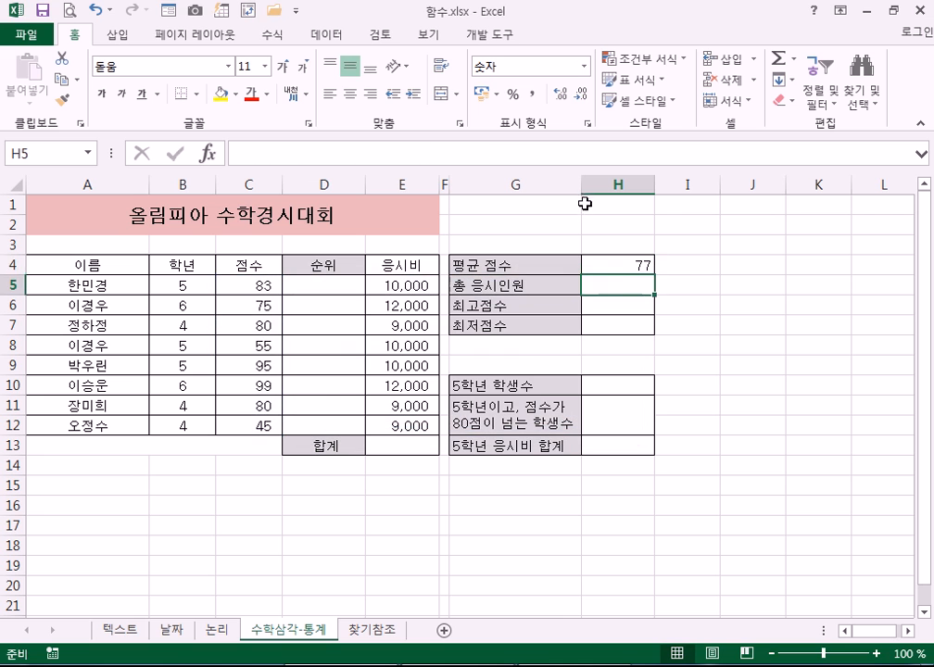
# Step: Examine the average score's rounding formula and its C5:C12 range in H4 in edit mode
pyautogui.click(617, 262)
pyautogui.press('F2')
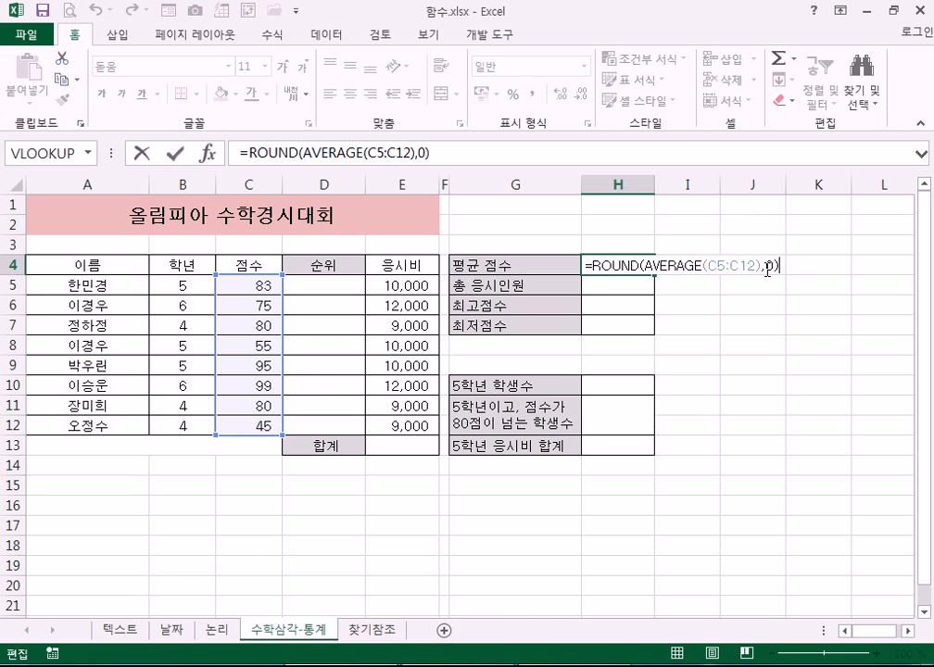
pyautogui.press('Return')
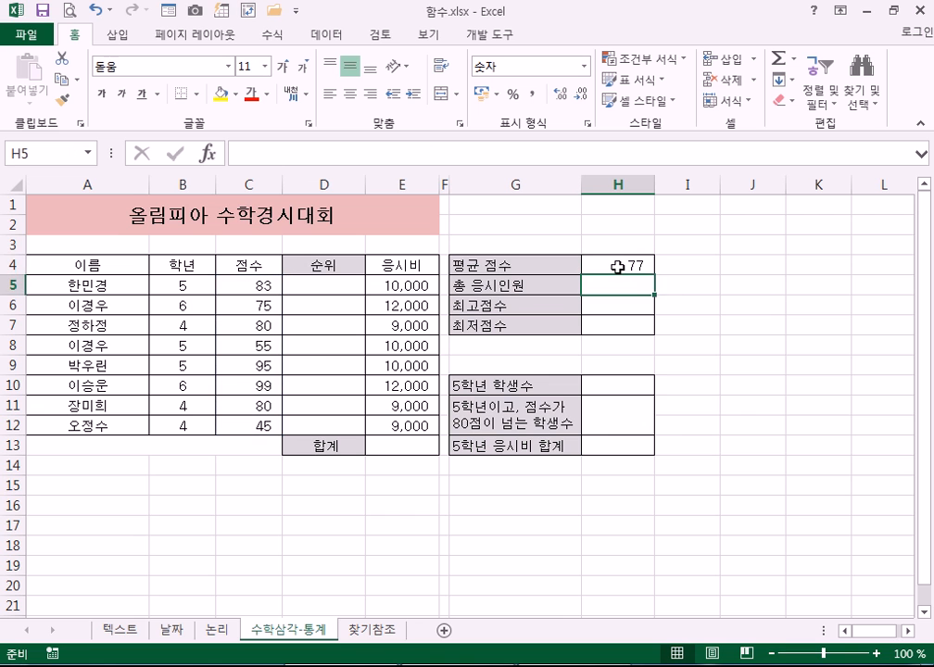
pyautogui.click(618, 266)
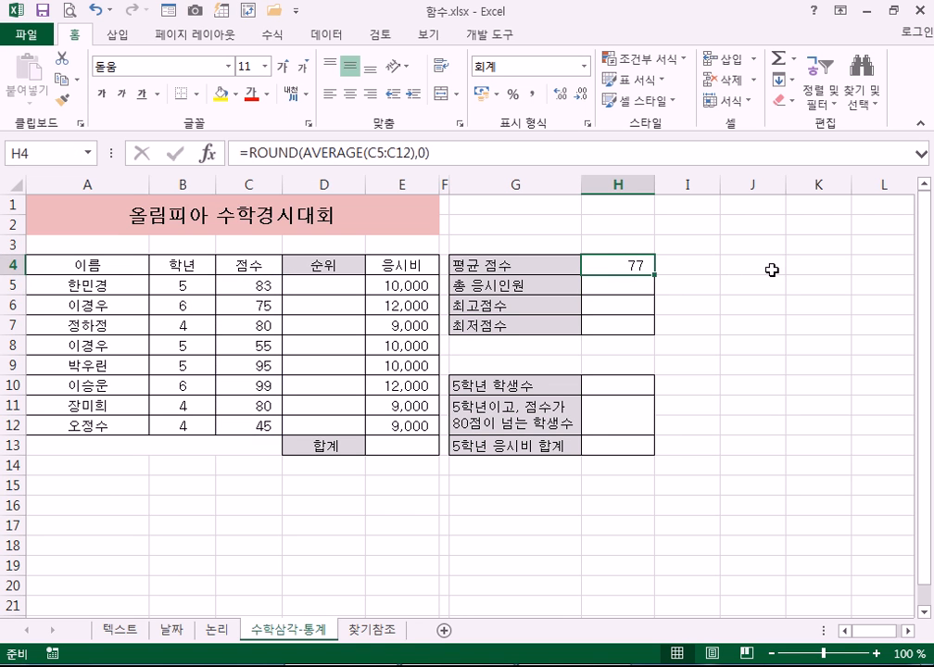
pyautogui.press('F2')
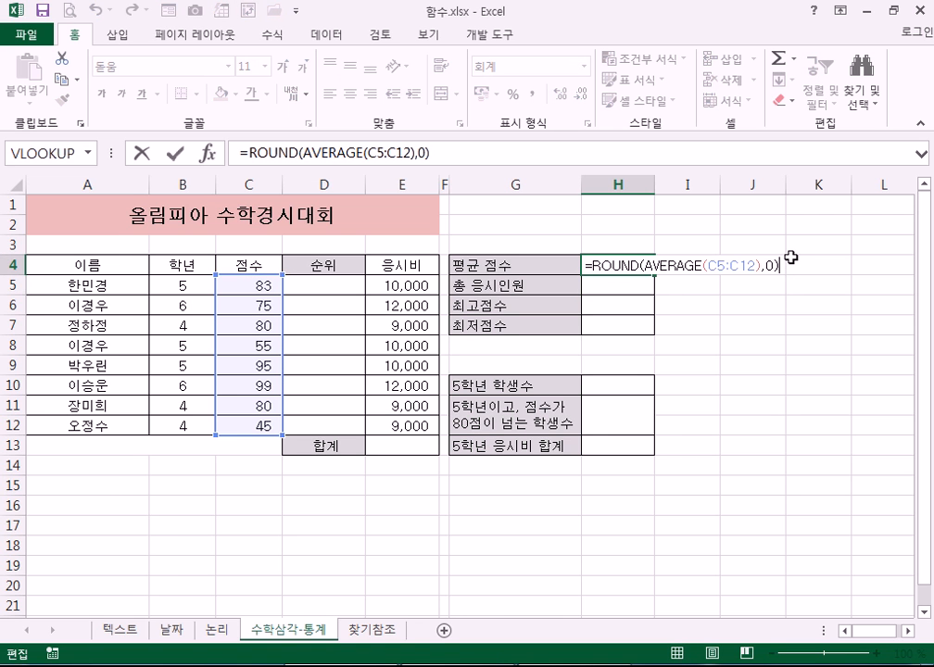
# Step: Open a new Notepad document, write =ROUND(값, 자리수) as its first line, and widen the window
pyautogui.press('super')
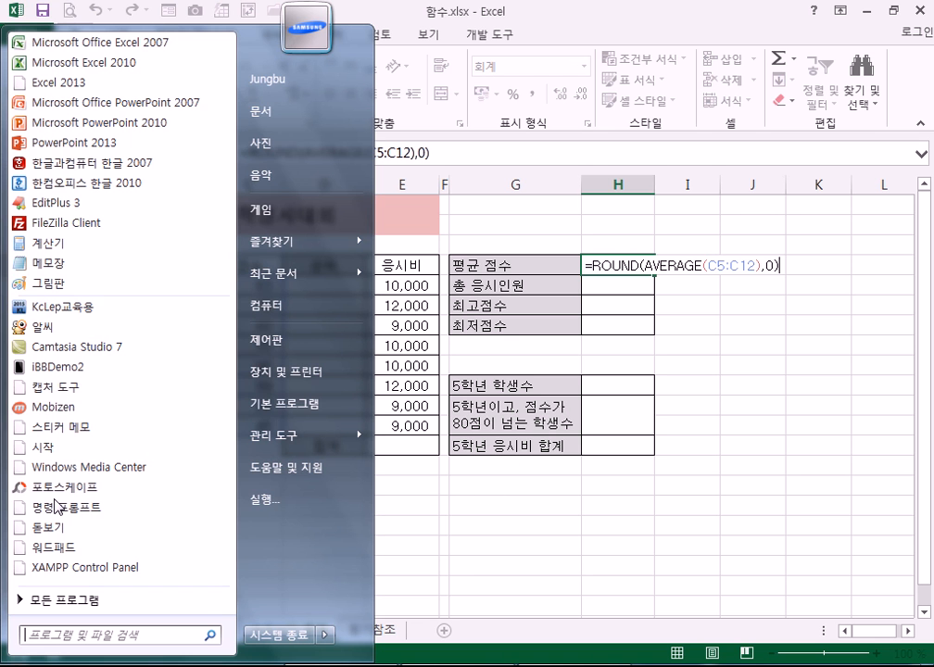
pyautogui.click(82, 268)
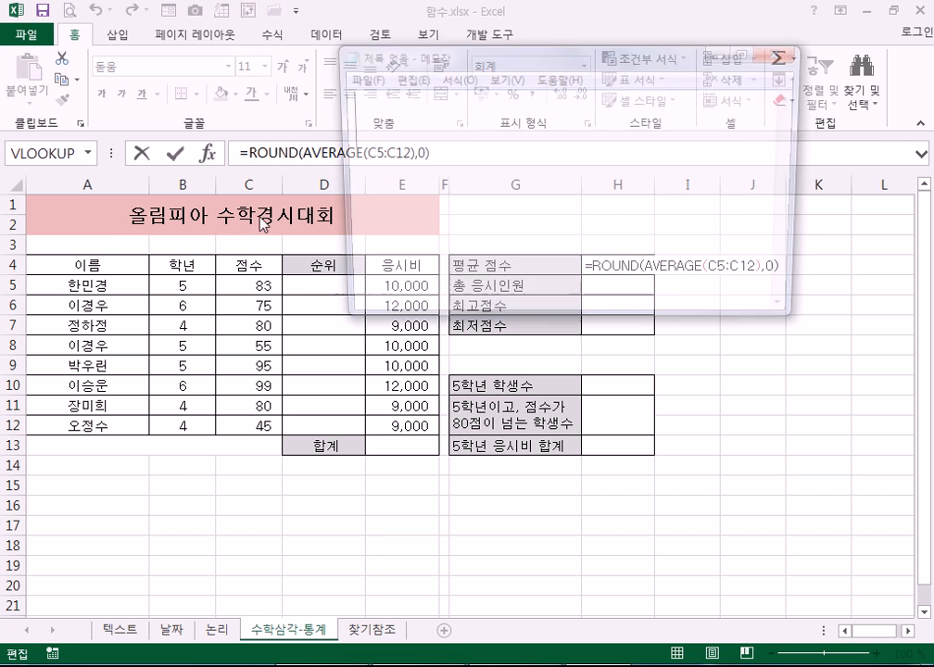
pyautogui.write('=')
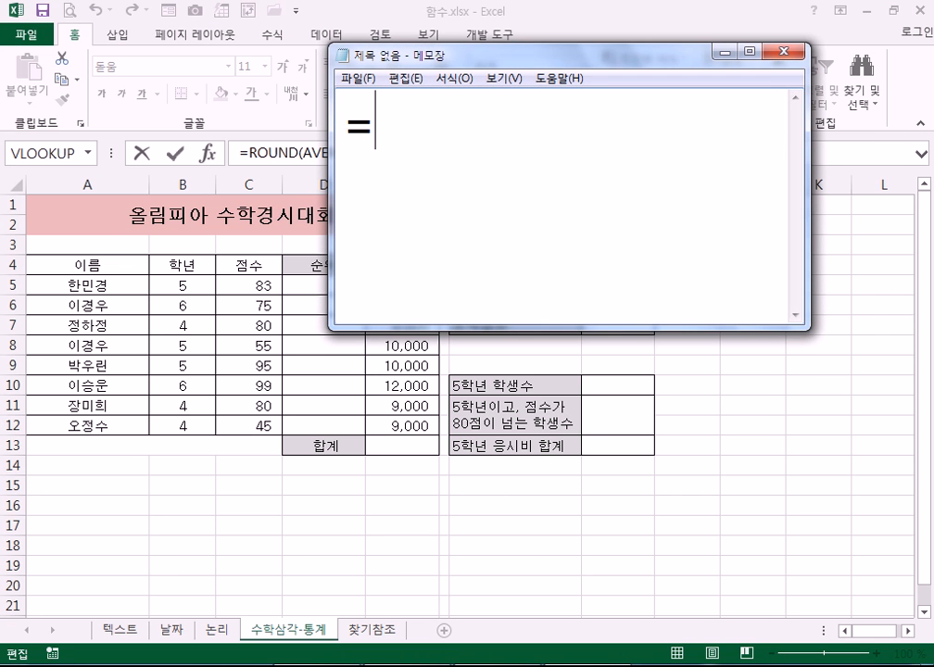
pyautogui.write('ROUND')
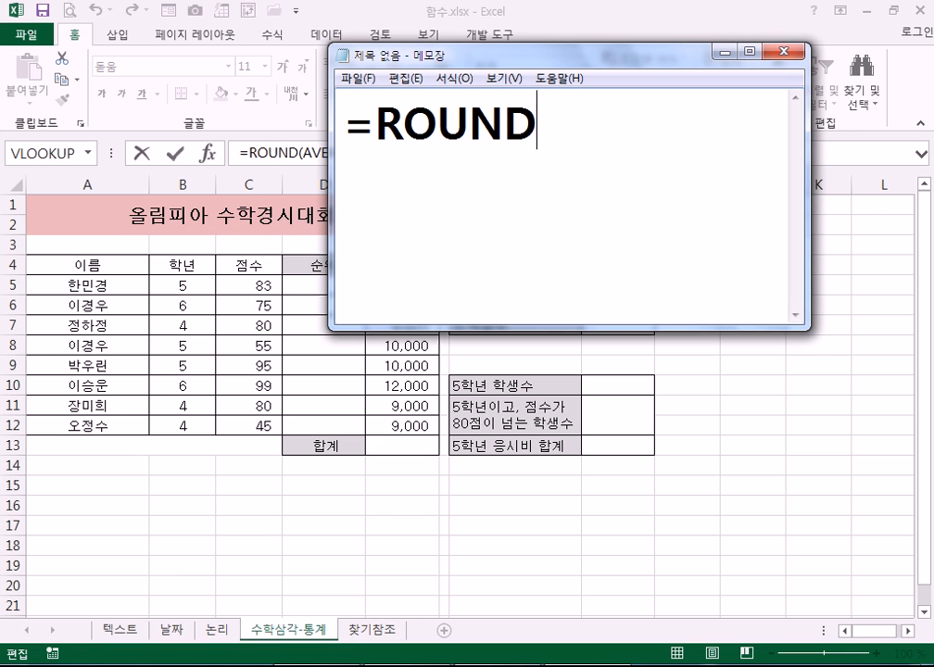
pyautogui.write('(값')
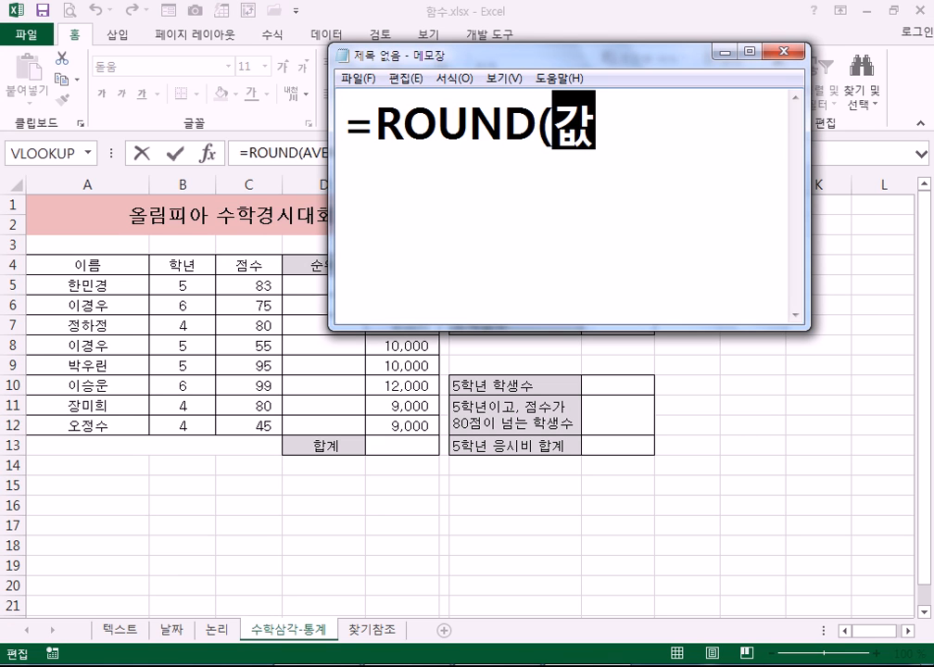
pyautogui.write(', 자릿수)')
pyautogui.press('Return')
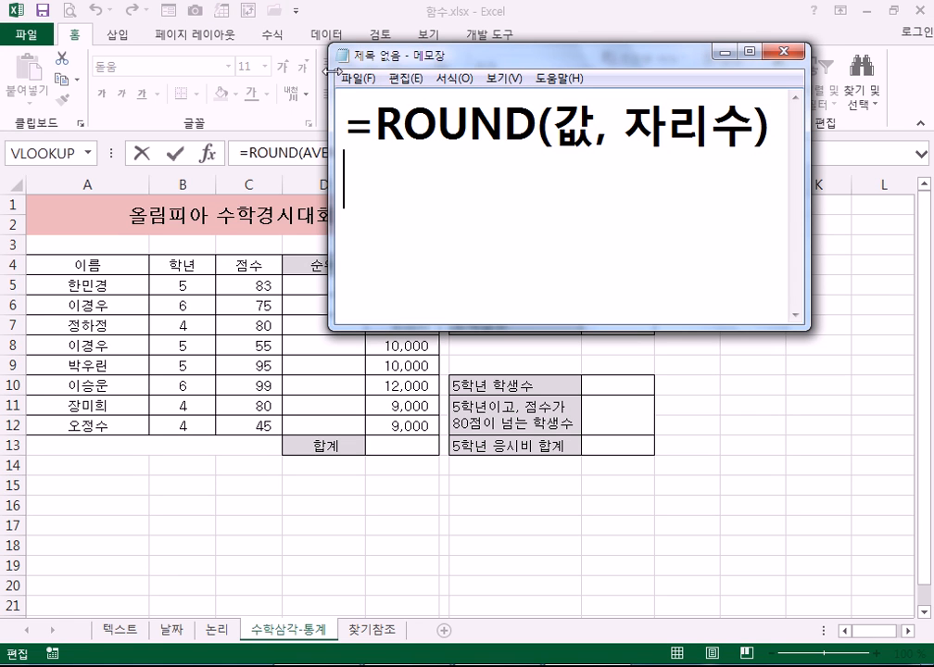
pyautogui.moveTo(370, 53); pyautogui.dragTo(88, 53)
pyautogui.moveTo(35, 21); pyautogui.dragTo(16, 28)
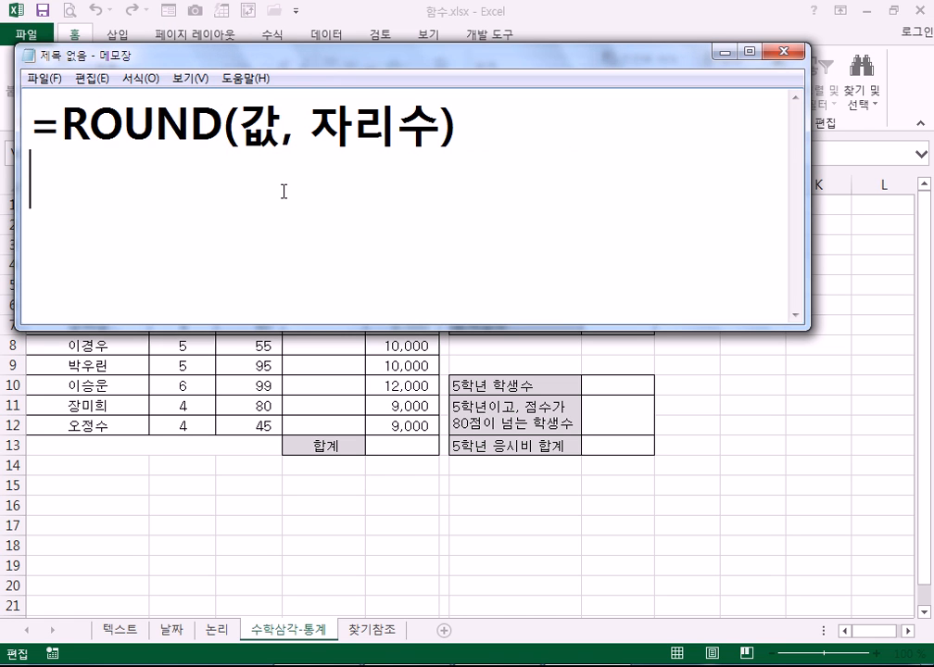
# Step: Copy the whole formula of H4 from Excel into the second line of the Notepad note, with a space before the 0
pyautogui.doubleClick(255, 136)
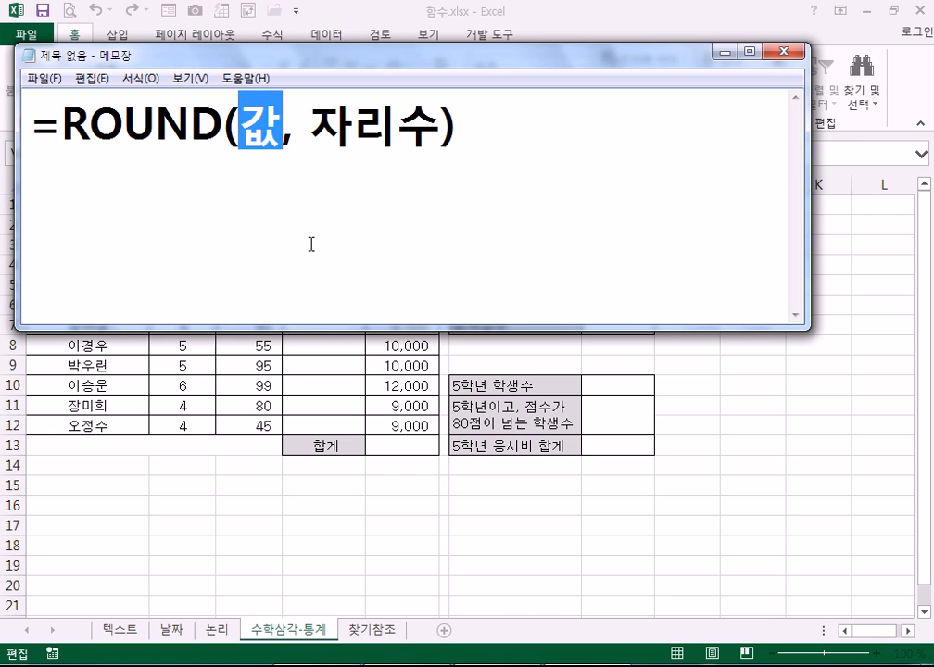
pyautogui.hotkey('alt', 'Tab')
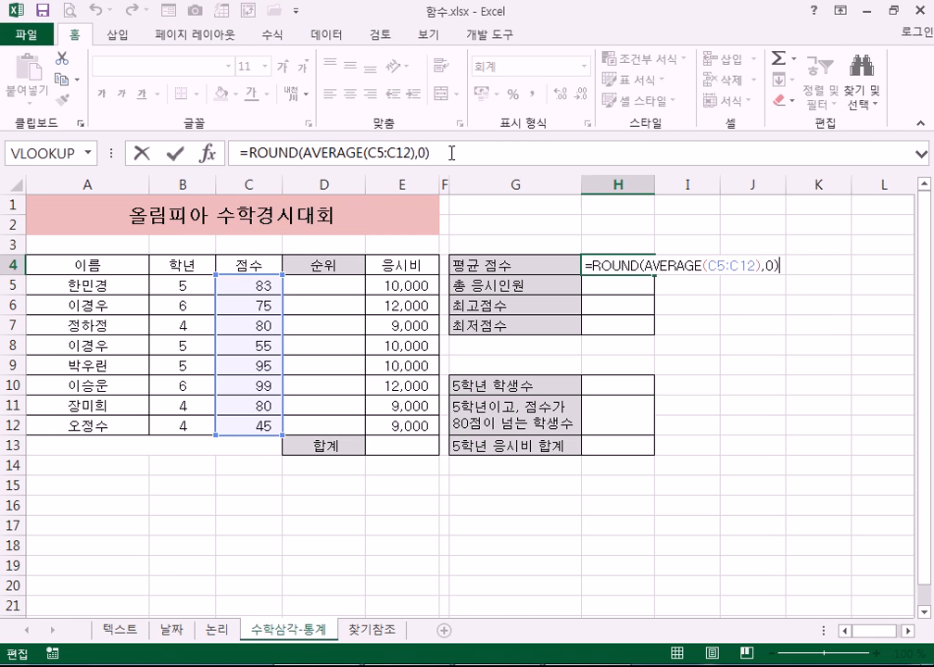
pyautogui.hotkey('shift', 'Home')
pyautogui.hotkey('ctrl', 'c')
pyautogui.hotkey('alt', 'Tab')
pyautogui.click(195, 202)
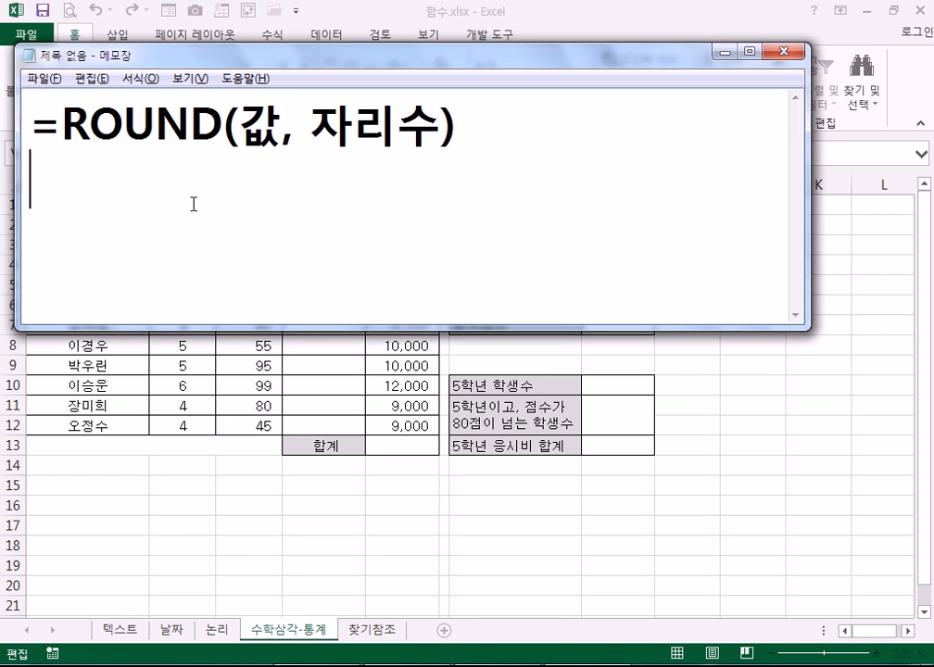
pyautogui.hotkey('ctrl', 'v')
pyautogui.click(332, 222)
pyautogui.click(630, 189)
# Step: Highlight the AVERAGE(C5:C12) argument and the digits argument 0 in the note's second line
pyautogui.moveTo(239, 183); pyautogui.dragTo(613, 182)
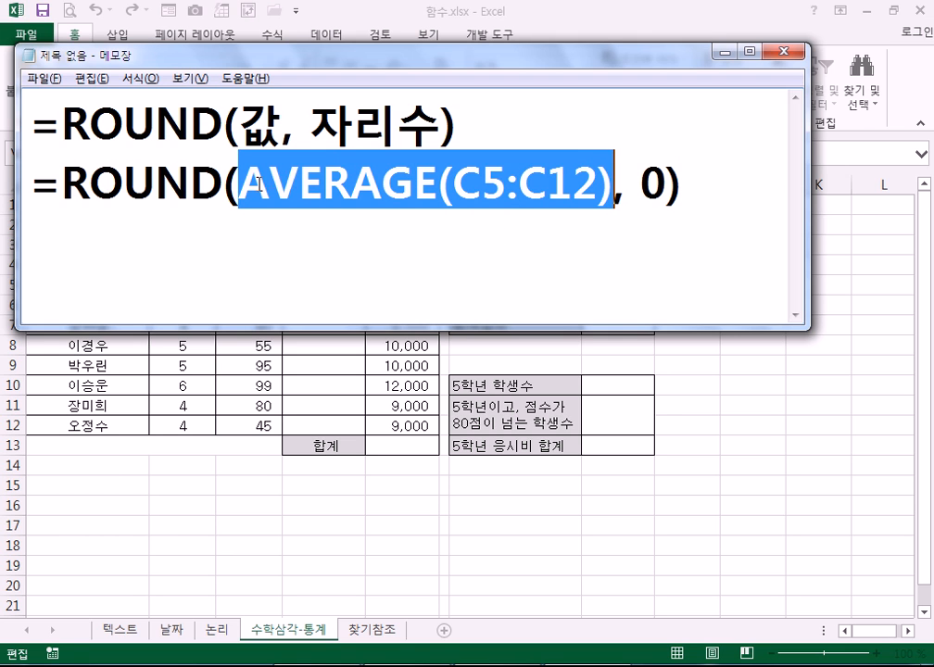
pyautogui.moveTo(239, 183); pyautogui.dragTo(612, 182)
pyautogui.doubleClick(652, 179)
pyautogui.click(652, 181)
pyautogui.moveTo(652, 181); pyautogui.dragTo(661, 181)
pyautogui.click(708, 187)
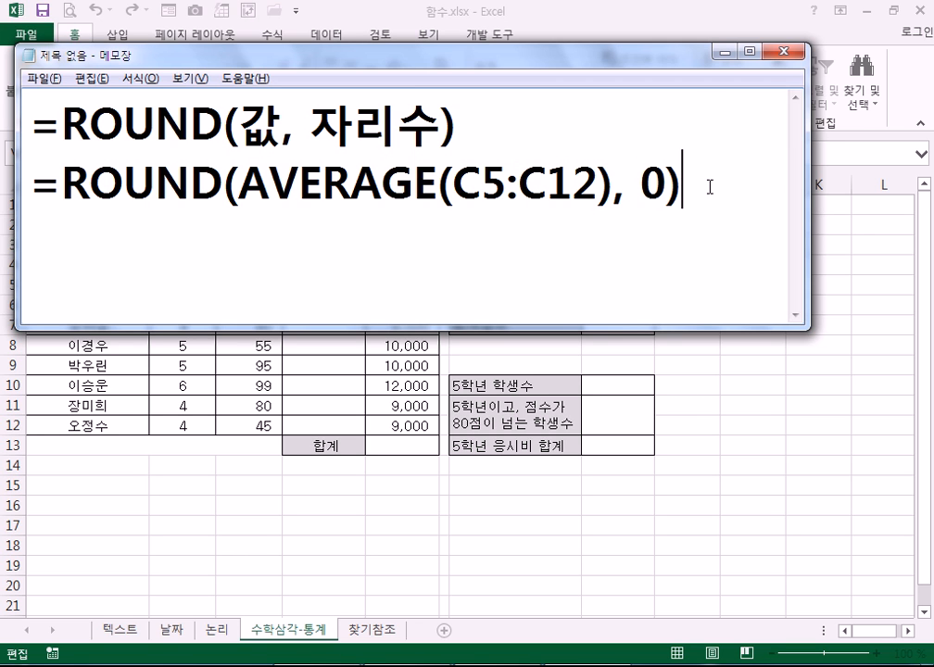
# Step: Change the digits argument of the note's ROUND formula to 1, and after that to 2
pyautogui.press('Left')
pyautogui.press('Left')
pyautogui.hotkey('shift', 'Right')
pyautogui.write('1')
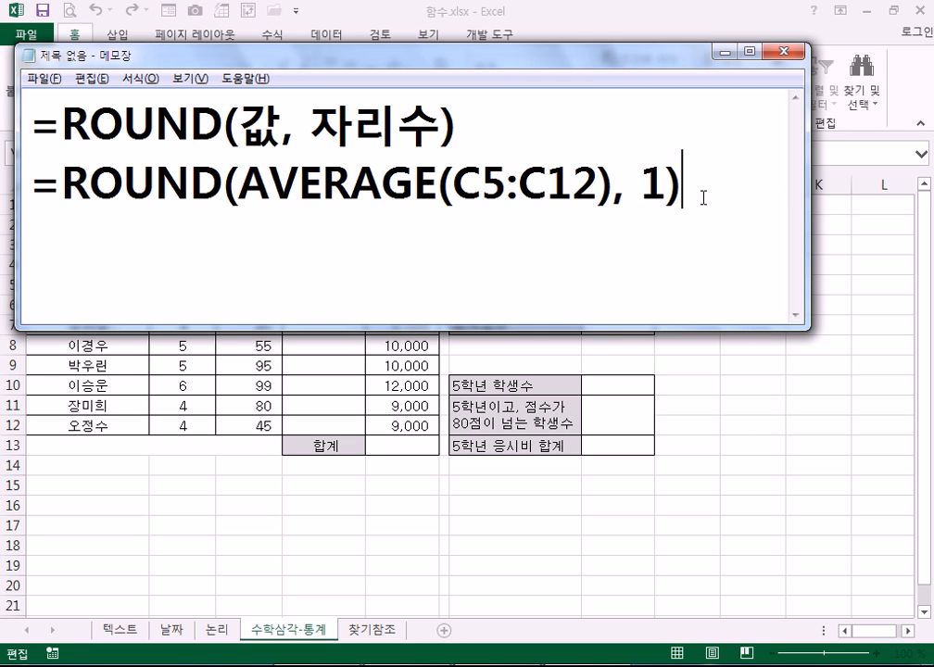
pyautogui.click(703, 197)
pyautogui.moveTo(640, 188); pyautogui.dragTo(667, 187)
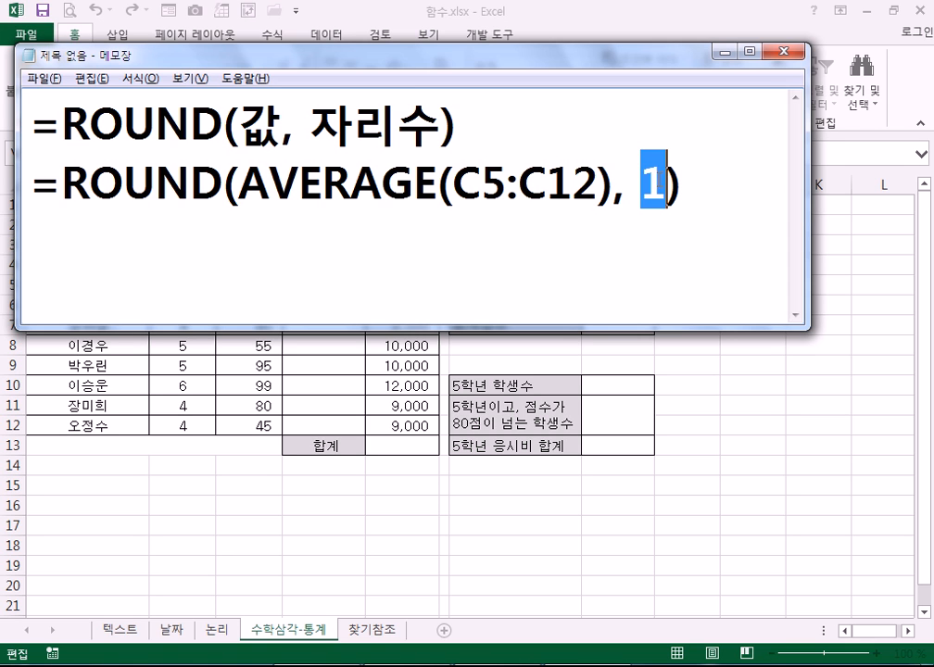
pyautogui.write('2')
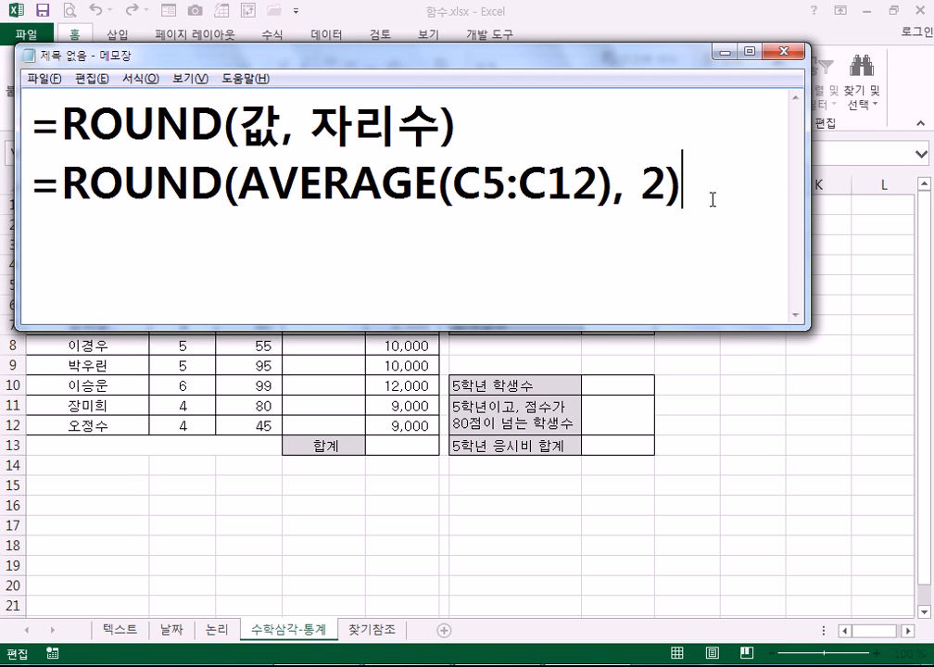
pyautogui.click(712, 199)
# Step: Set the digits argument of the note's ROUND formula back to 0
pyautogui.doubleClick(660, 178)
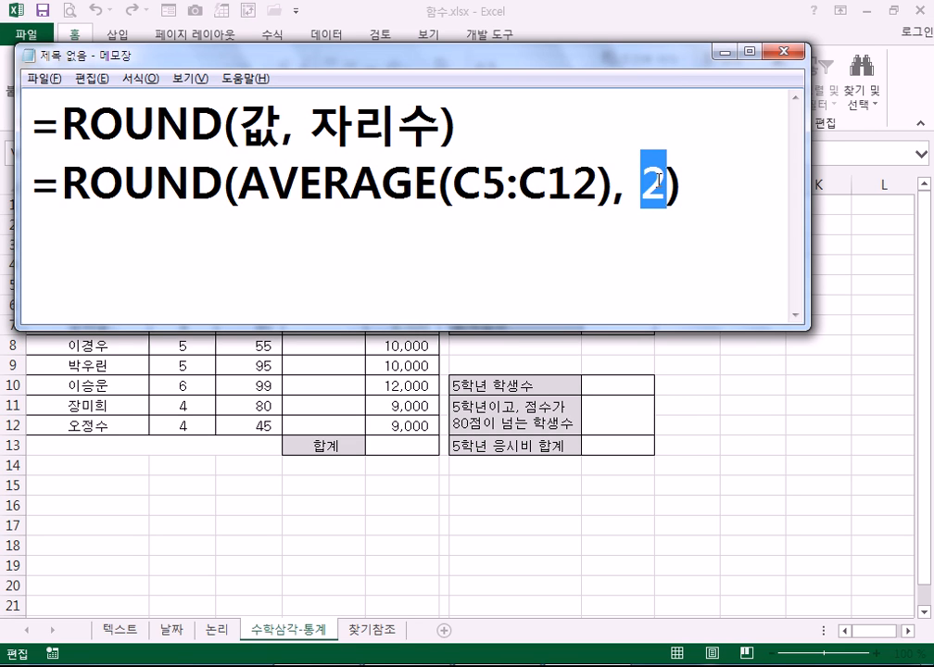
pyautogui.write('0')
pyautogui.click(718, 186)
# Step: Add ROUNDUP, ROUNDDOWN as the note's third line and make the Notepad window taller
pyautogui.press('Return')
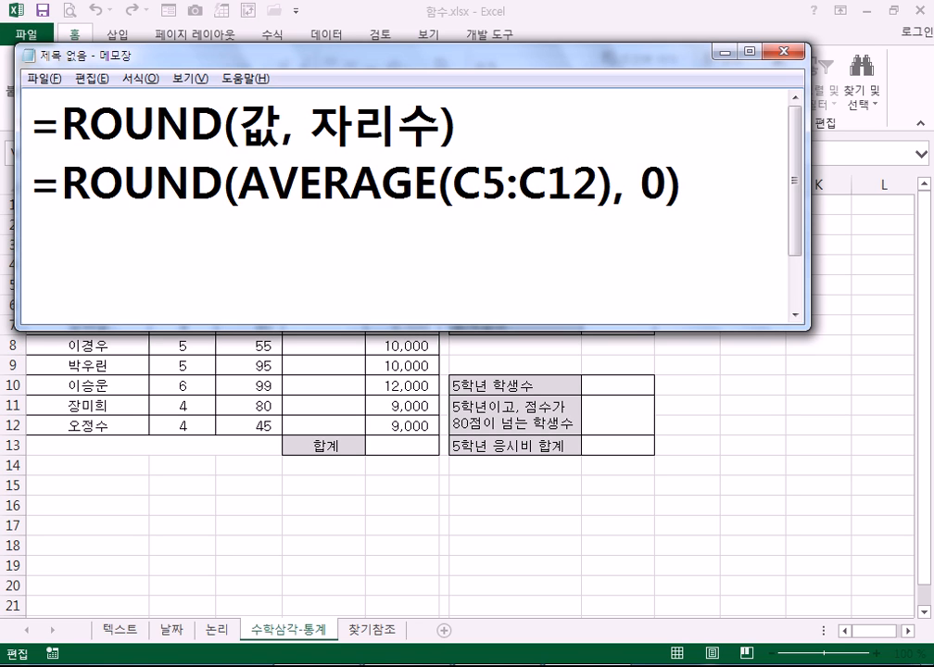
pyautogui.write('ROUND')
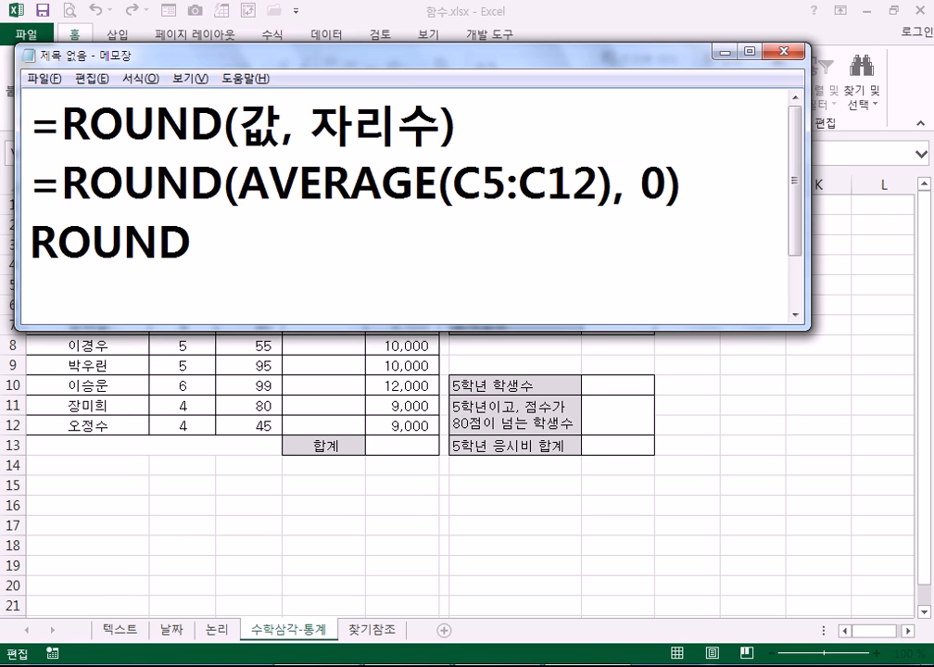
pyautogui.write('UP, ROUNDDOWN')
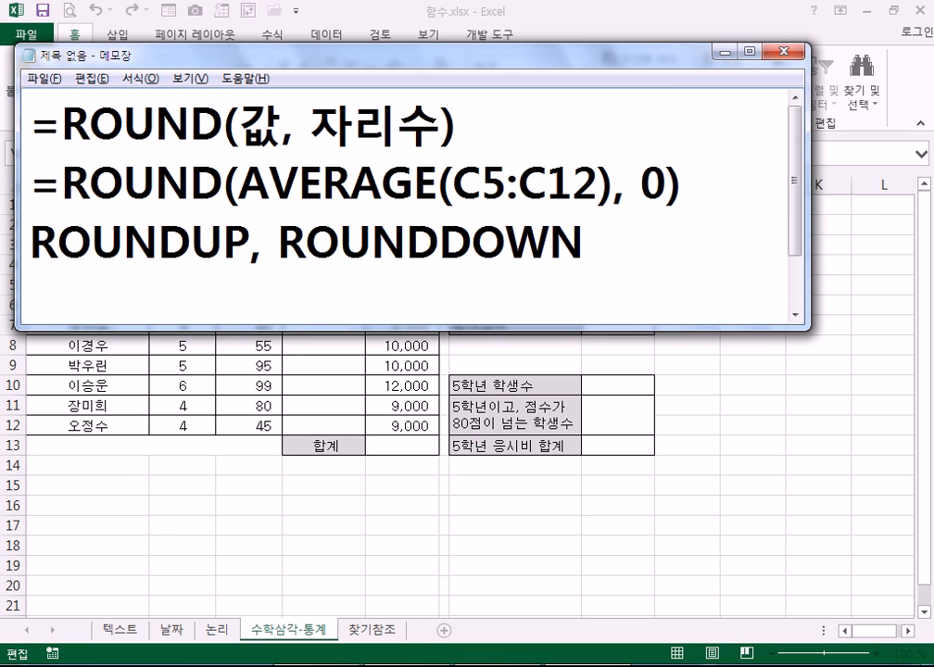
pyautogui.moveTo(502, 327); pyautogui.dragTo(503, 436)
pyautogui.click(263, 246)
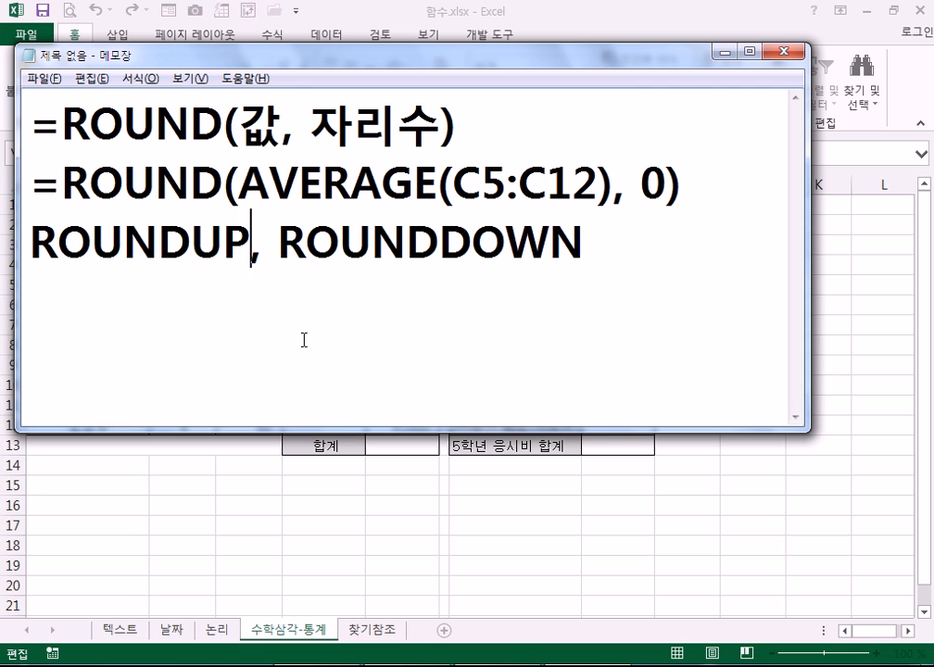
pyautogui.click(288, 240)
pyautogui.moveTo(288, 241); pyautogui.dragTo(583, 242)
pyautogui.click(599, 254)
pyautogui.press('Return')
# Step: Switch back to Excel and finish editing H4, keeping =ROUND(AVERAGE(C5:C12),0)
pyautogui.press('alt')
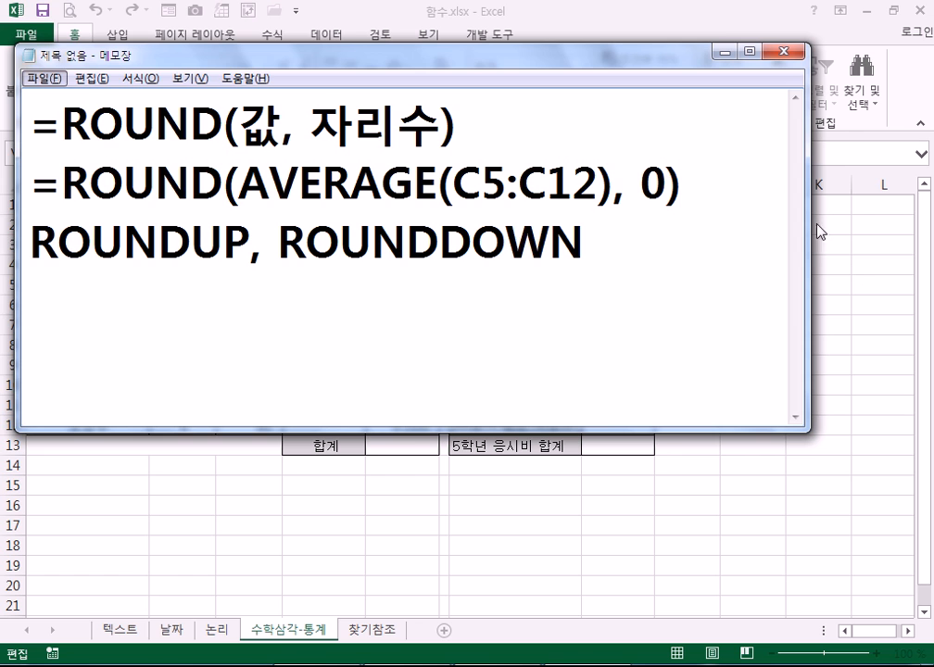
pyautogui.hotkey('alt', 'Tab')
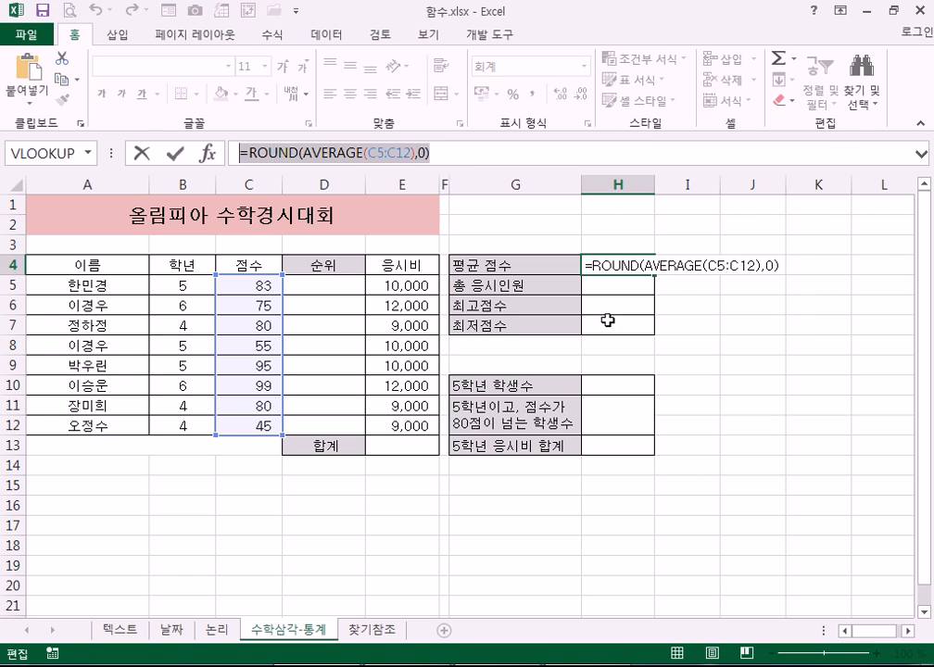
pyautogui.press('Return')
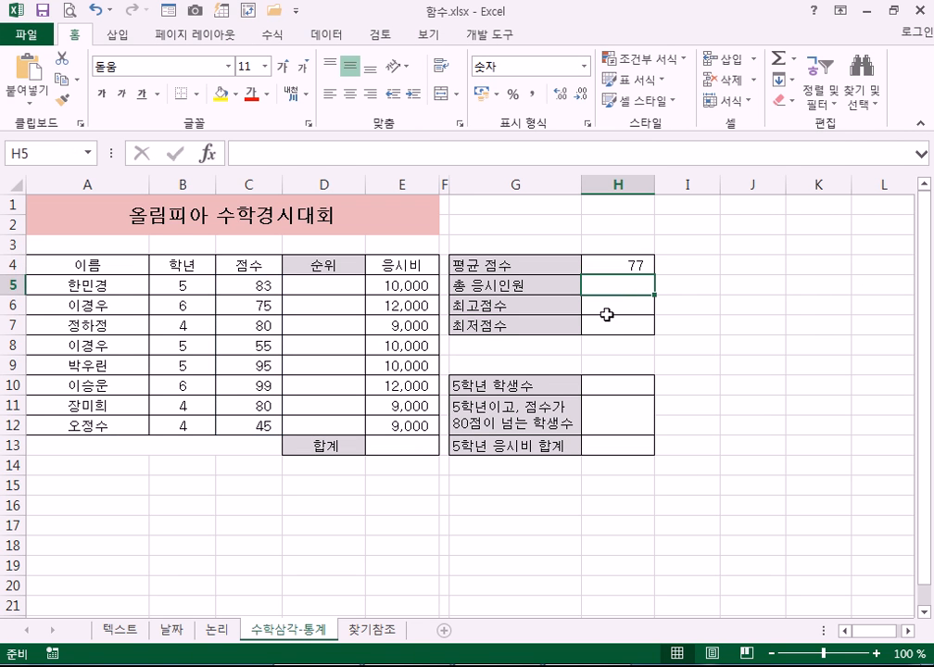
# Step: Enter =MAX(C5:C12) in H6 to calculate the highest score (최고점수)
pyautogui.click(611, 307)
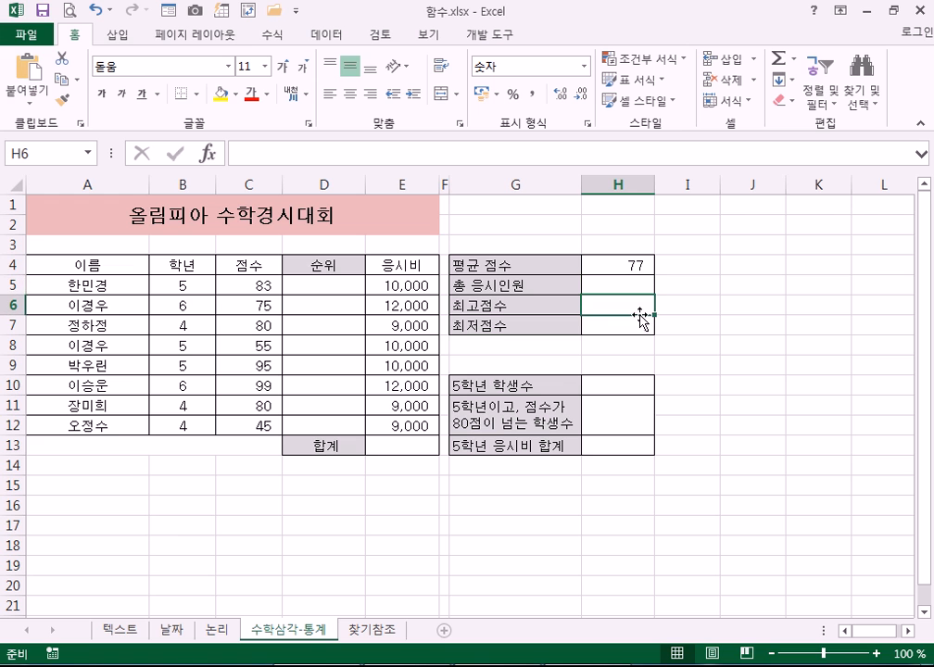
pyautogui.click(796, 65)
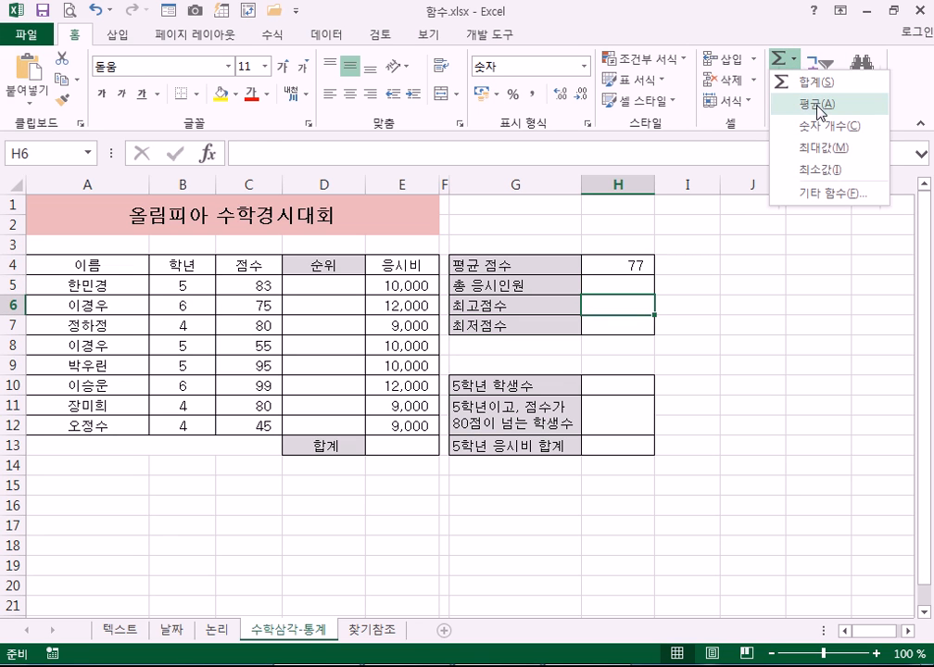
pyautogui.click(818, 145)
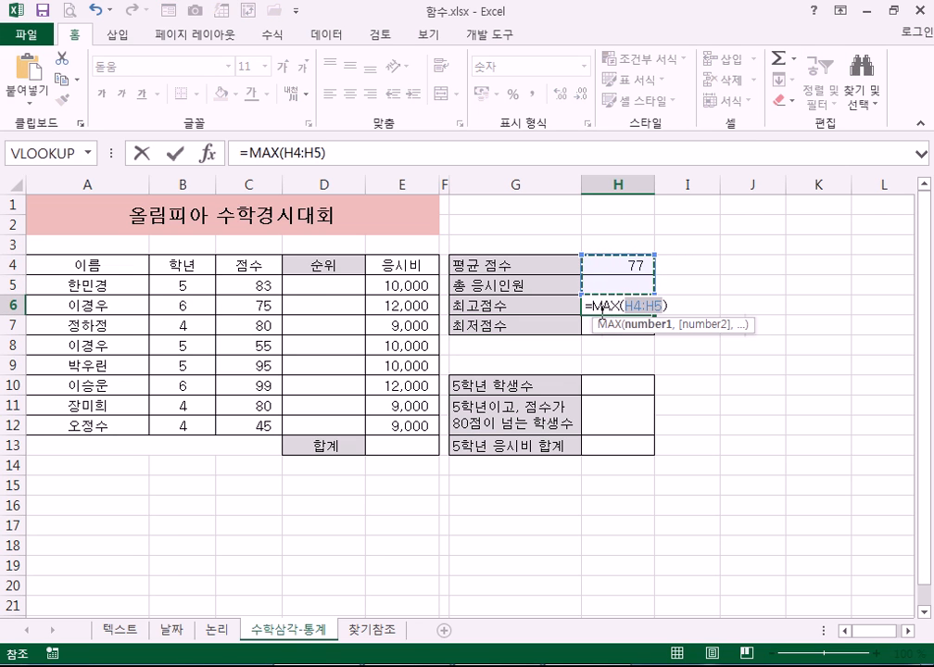
pyautogui.click(239, 290)
pyautogui.moveTo(239, 290); pyautogui.dragTo(243, 434)
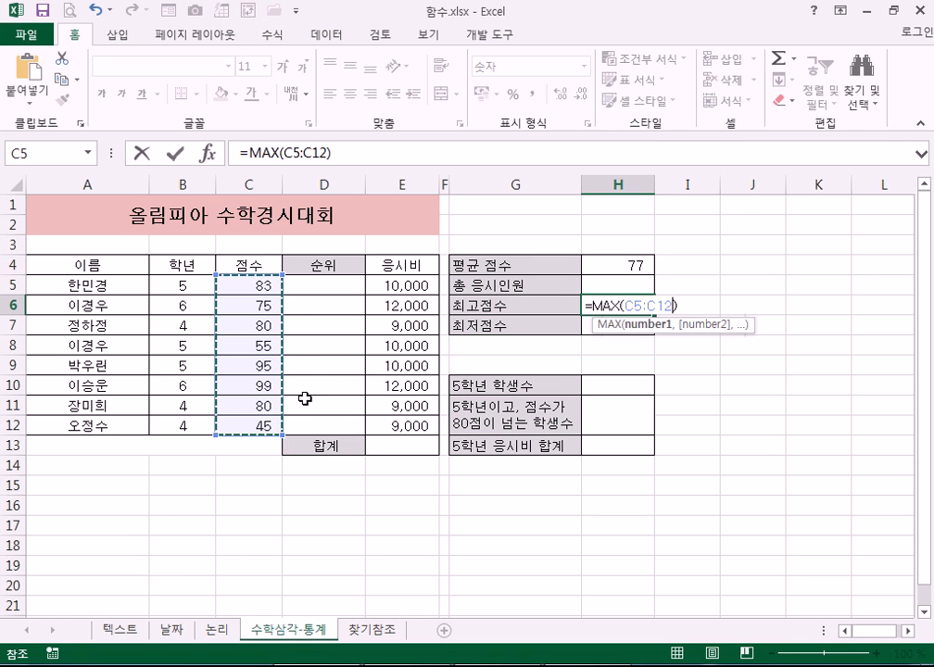
pyautogui.press('Return')
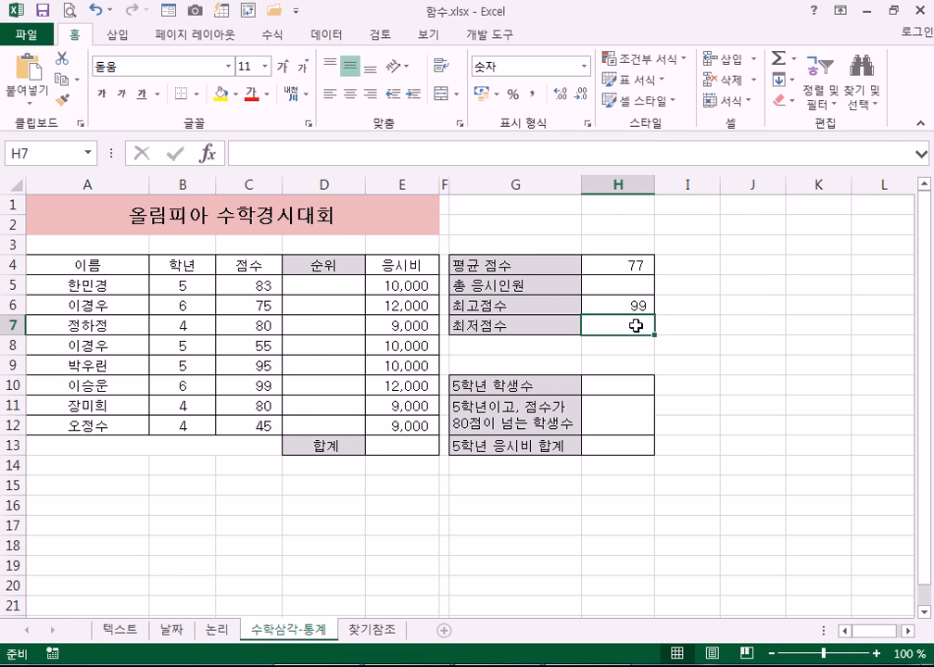
# Step: Enter =MIN(C5:C12) in H7 for the lowest score (최저점수), and check the formula in H6
pyautogui.click(794, 61)
pyautogui.click(815, 172)
pyautogui.moveTo(254, 295); pyautogui.dragTo(250, 416)
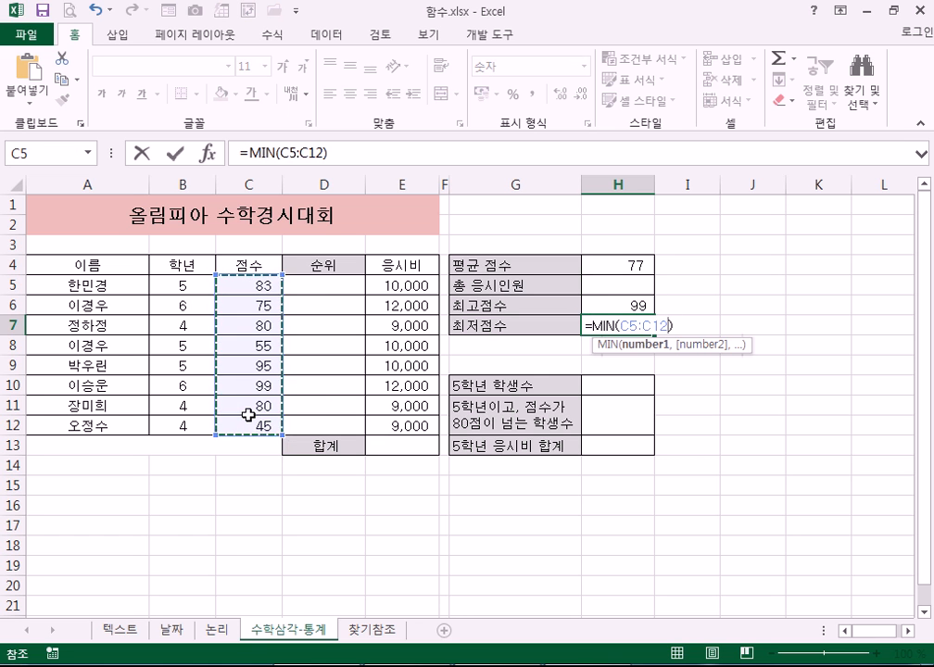
pyautogui.press('Return')
pyautogui.click(591, 304)
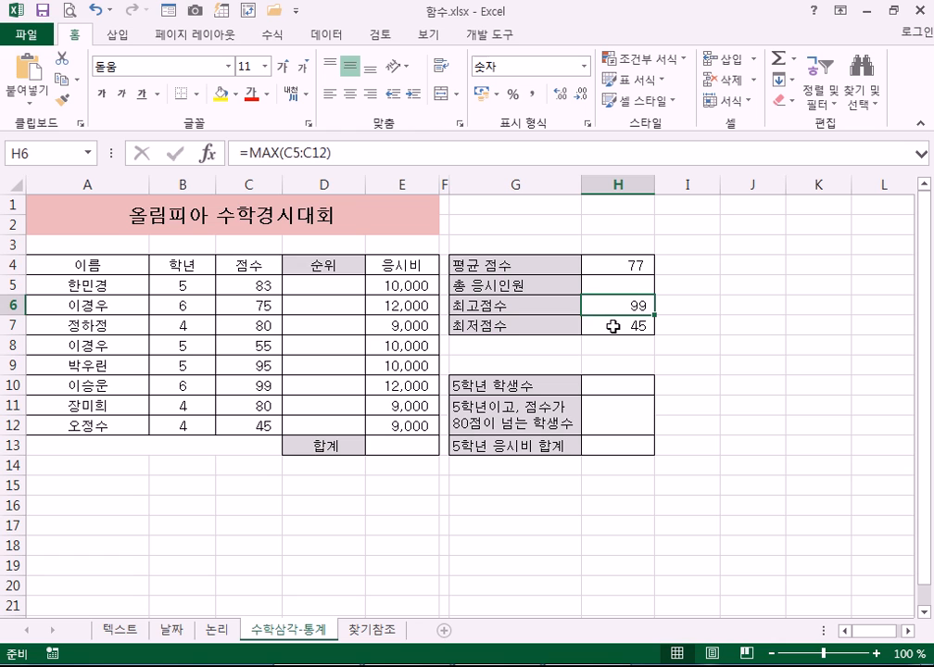
pyautogui.click(683, 308)
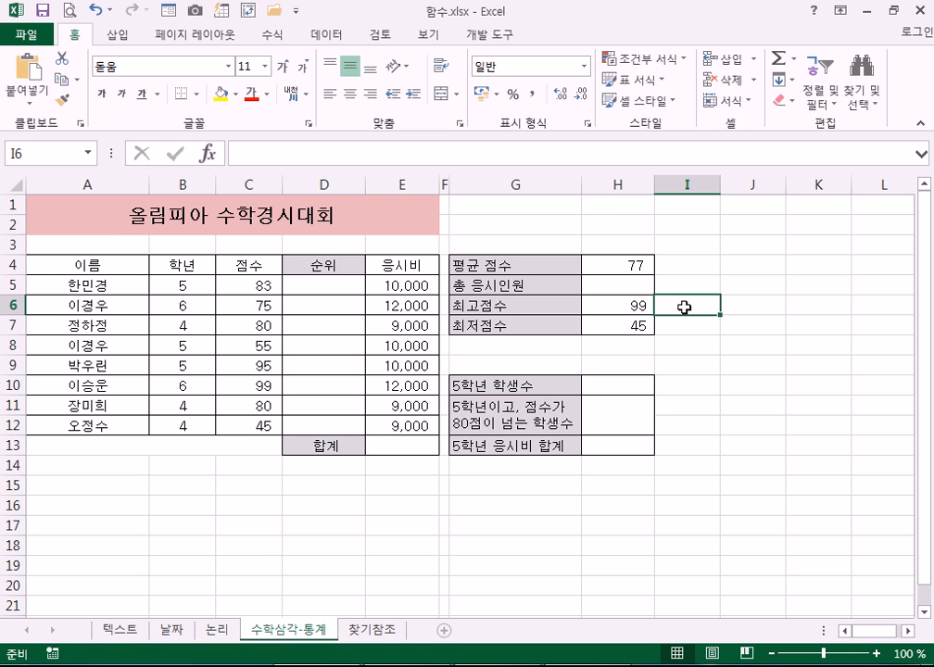
# Step: Look through the AutoSum functions, the function insertion dialog and the statistical function category for cell I4
pyautogui.click(666, 264)
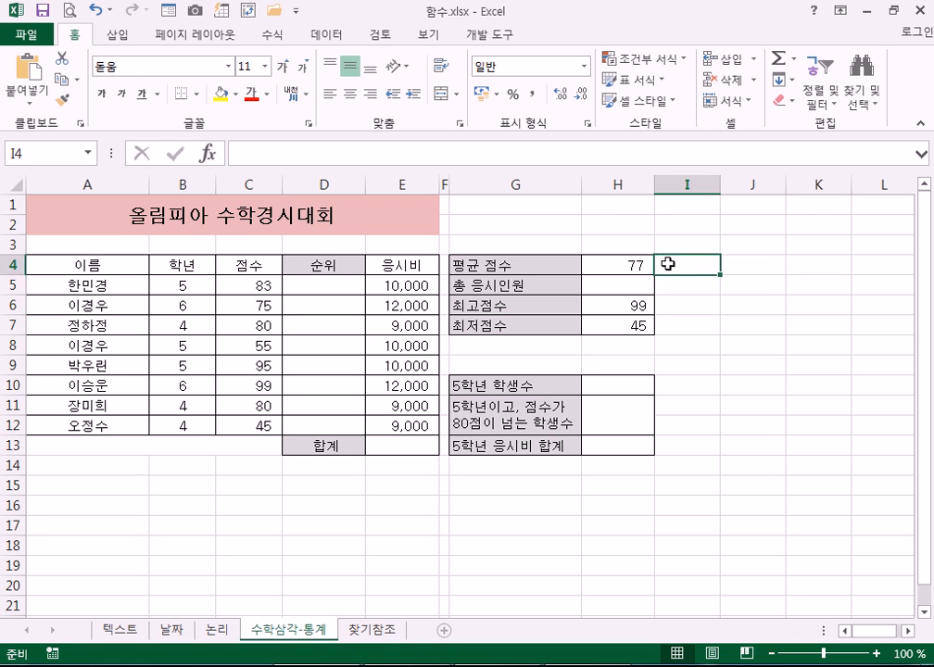
pyautogui.click(788, 58)
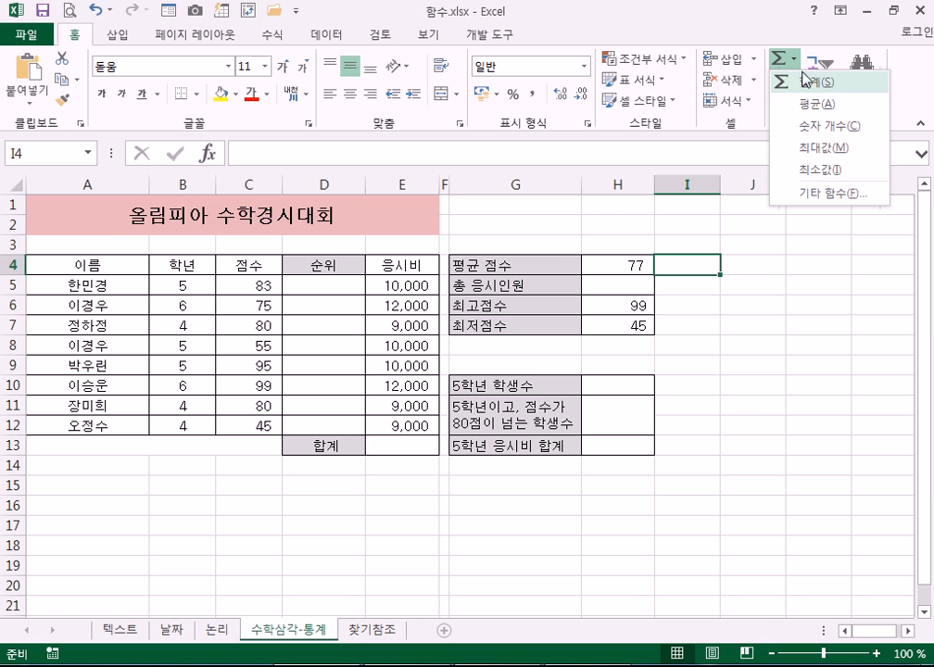
pyautogui.click(841, 206)
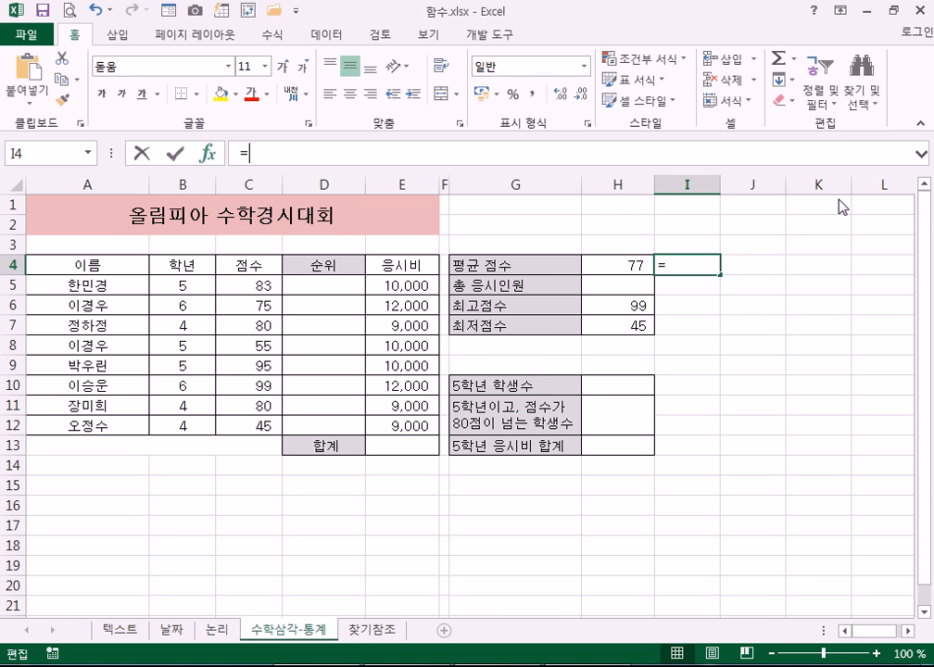
pyautogui.click(491, 76)
pyautogui.click(271, 35)
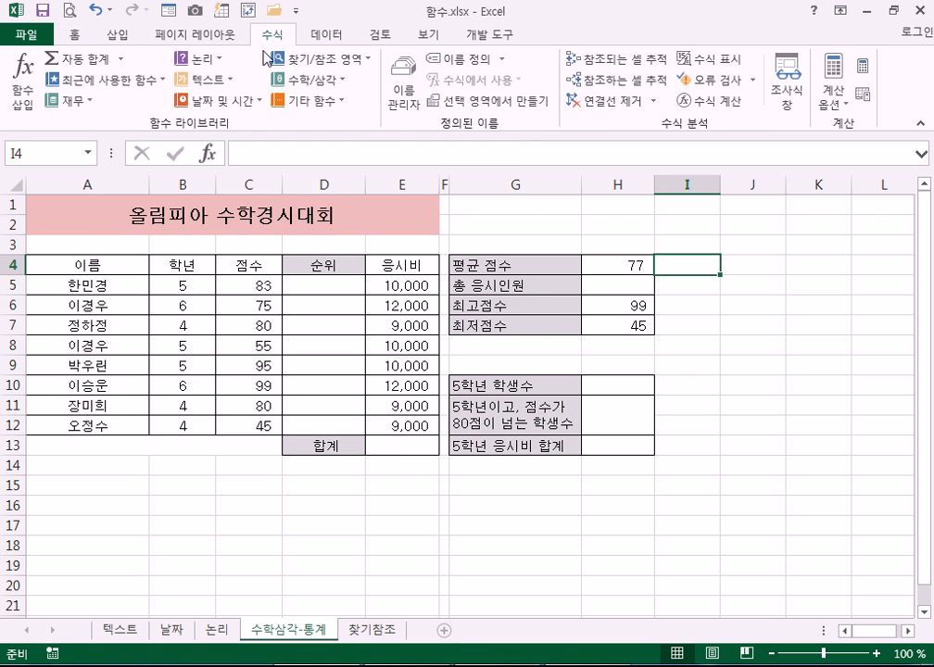
pyautogui.click(339, 101)
pyautogui.moveTo(335, 130)
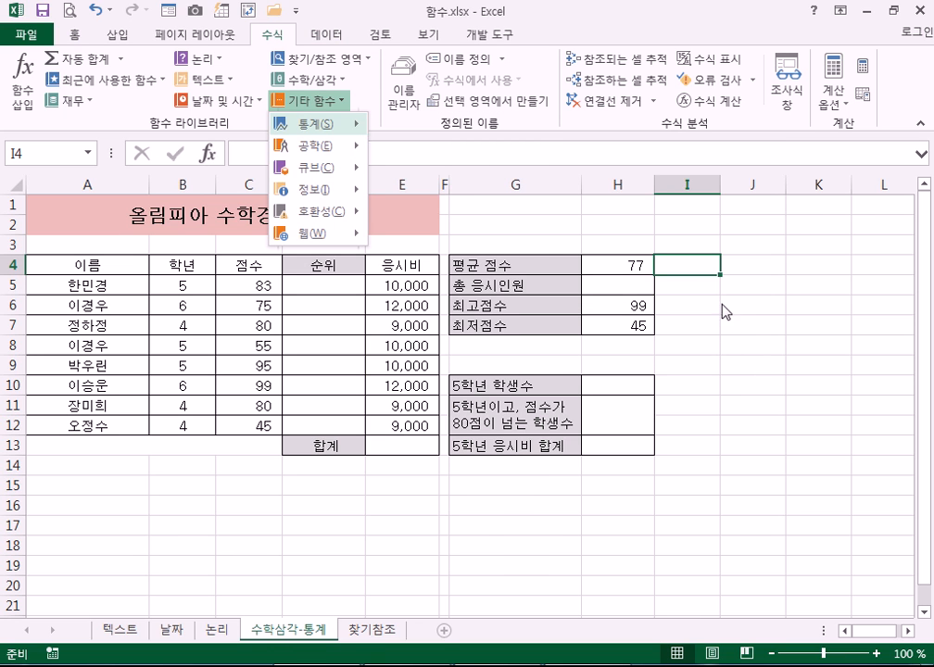
pyautogui.click(701, 265)
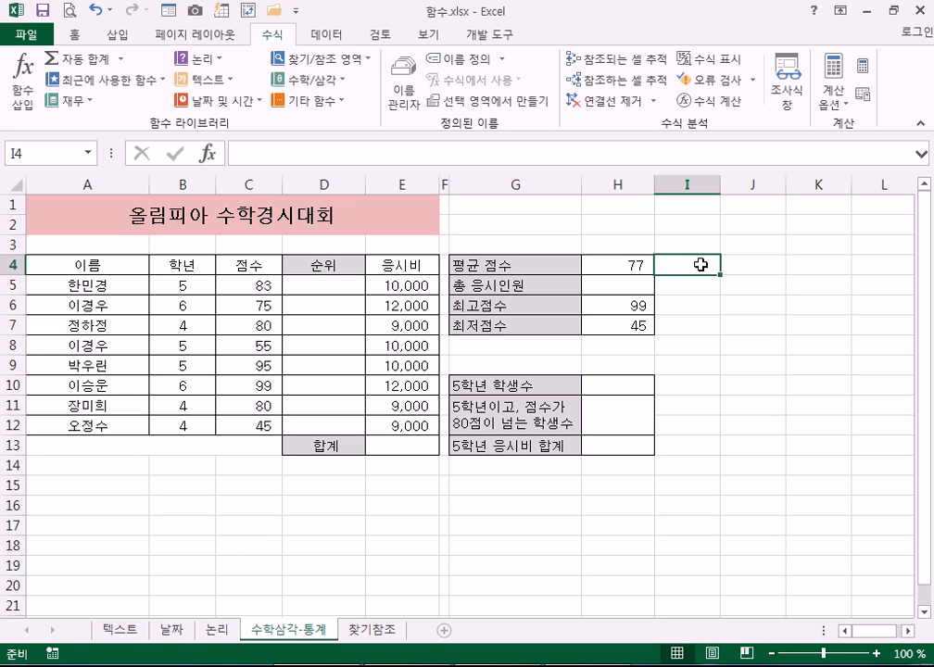
# Step: Review ROUND in the Notepad note, then examine the unfilled Excel result cells H5, H10 and H13
pyautogui.hotkey('alt', 'Tab')
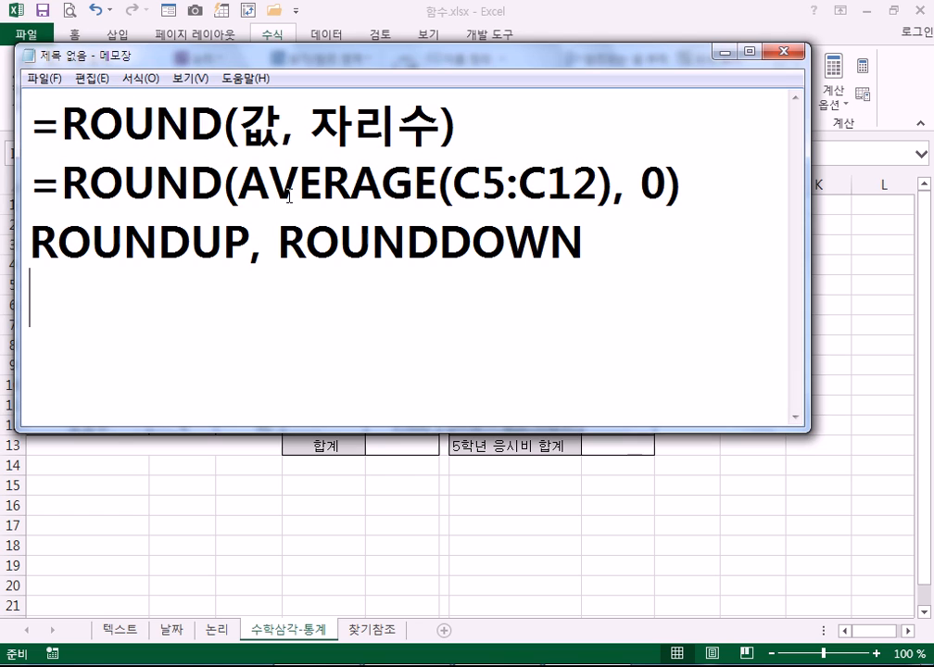
pyautogui.moveTo(61, 121); pyautogui.dragTo(222, 119)
pyautogui.hotkey('alt', 'Tab')
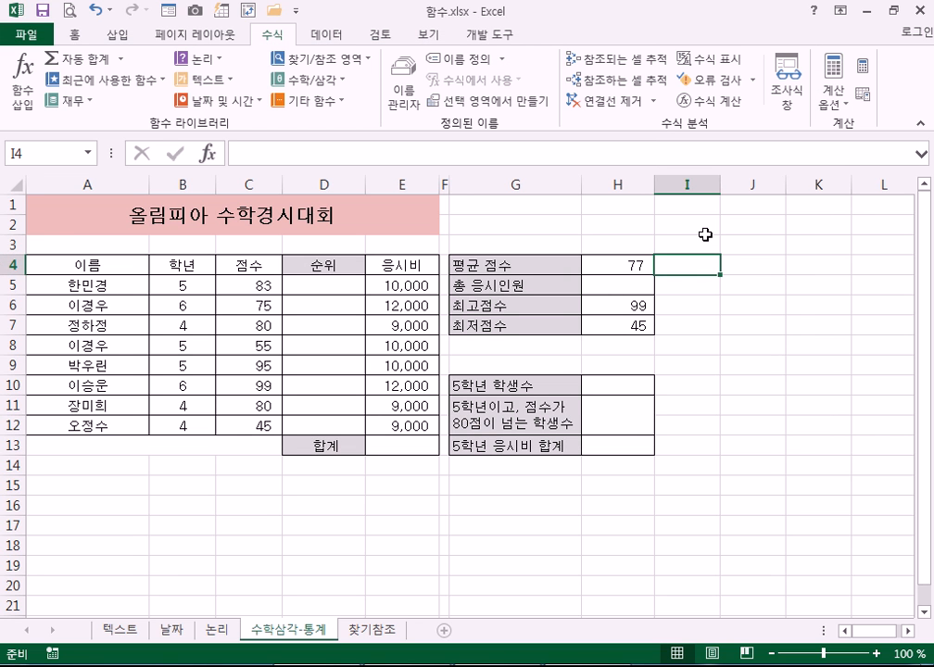
pyautogui.click(614, 289)
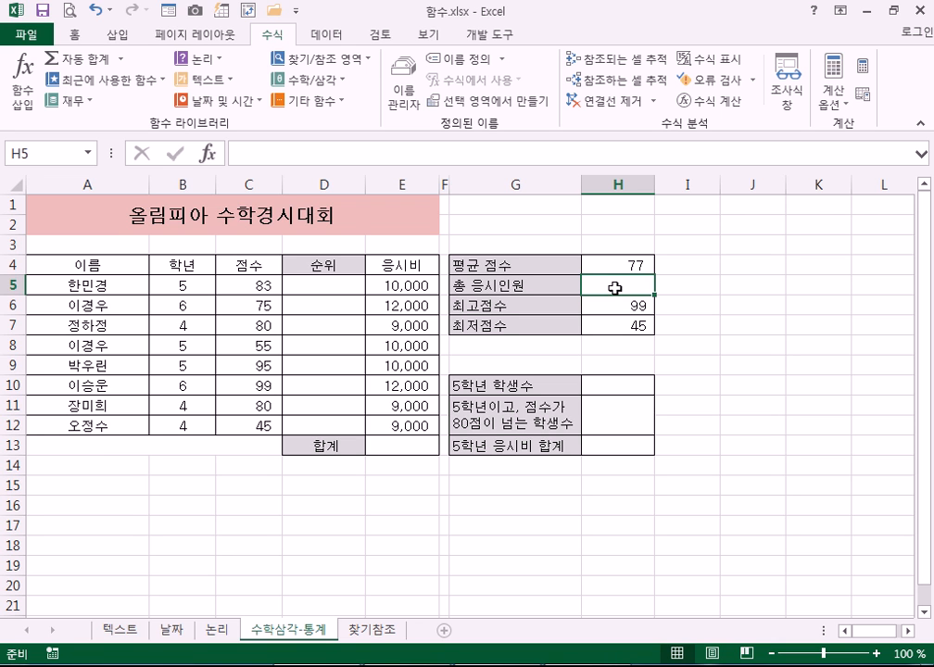
pyautogui.click(604, 382)
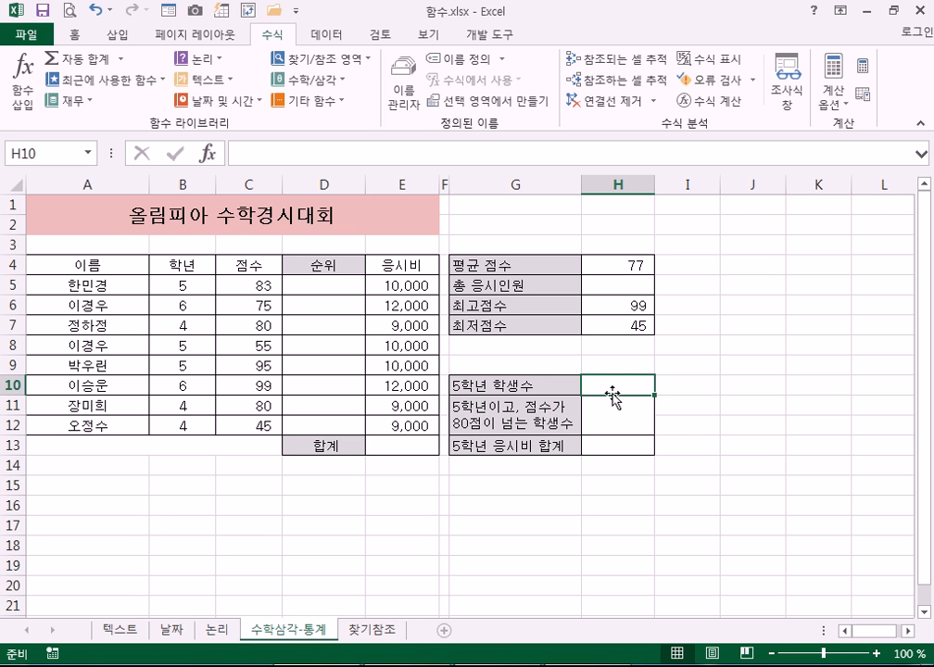
pyautogui.click(617, 448)
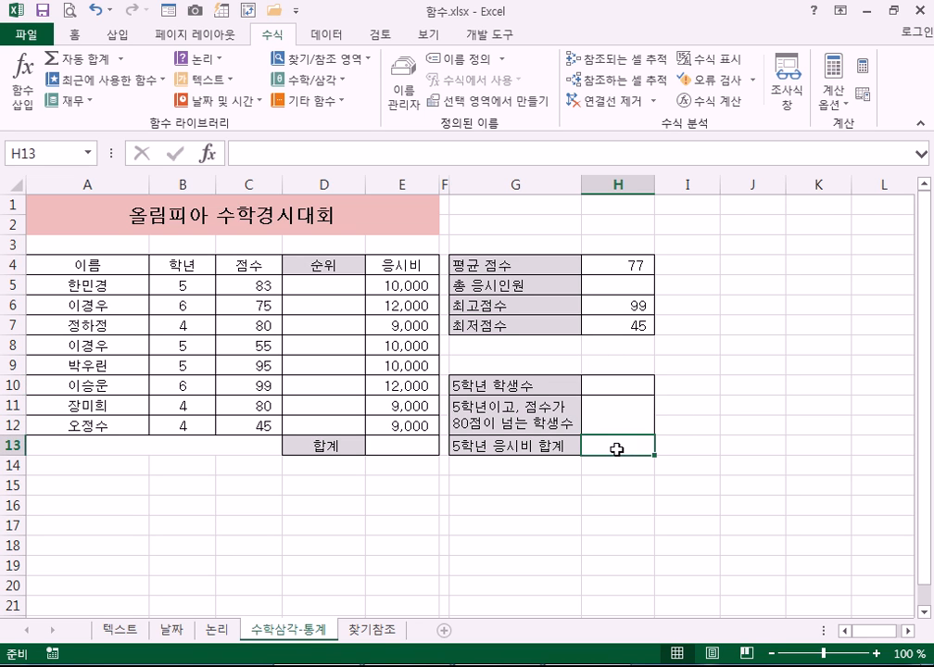
# Step: Open the 찾기참조 sheet and examine the 표1 unit price and the quantity needed for 매출액 in F5
pyautogui.click(370, 631)
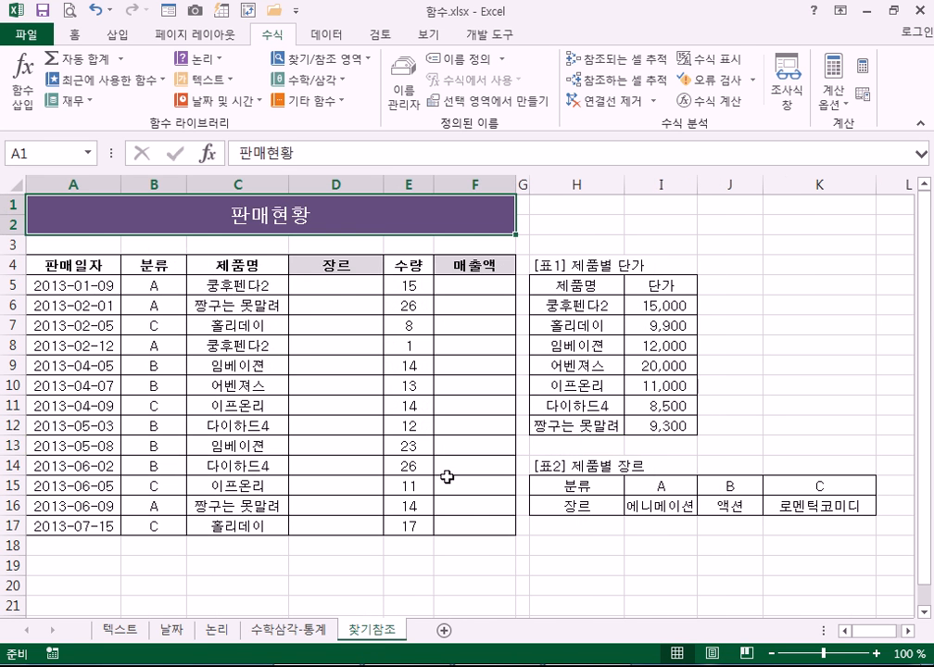
pyautogui.click(341, 282)
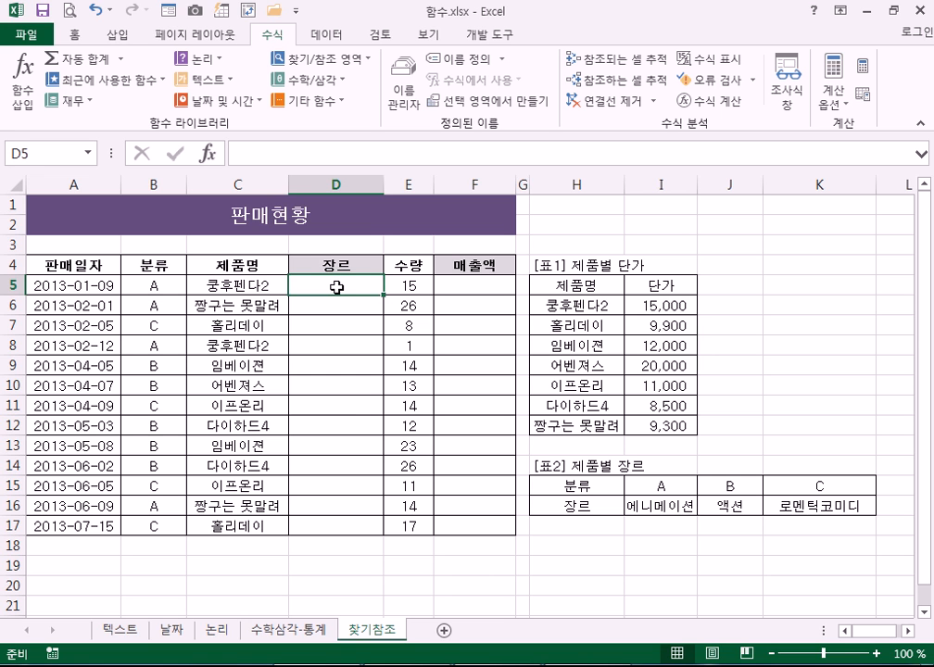
pyautogui.click(640, 299)
pyautogui.click(602, 300)
pyautogui.click(643, 299)
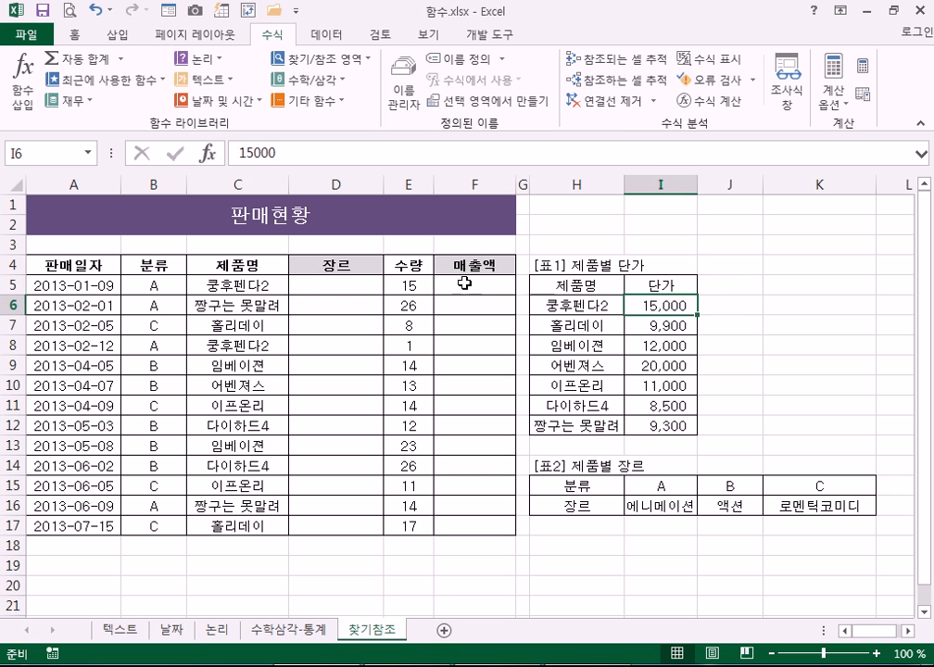
pyautogui.click(387, 285)
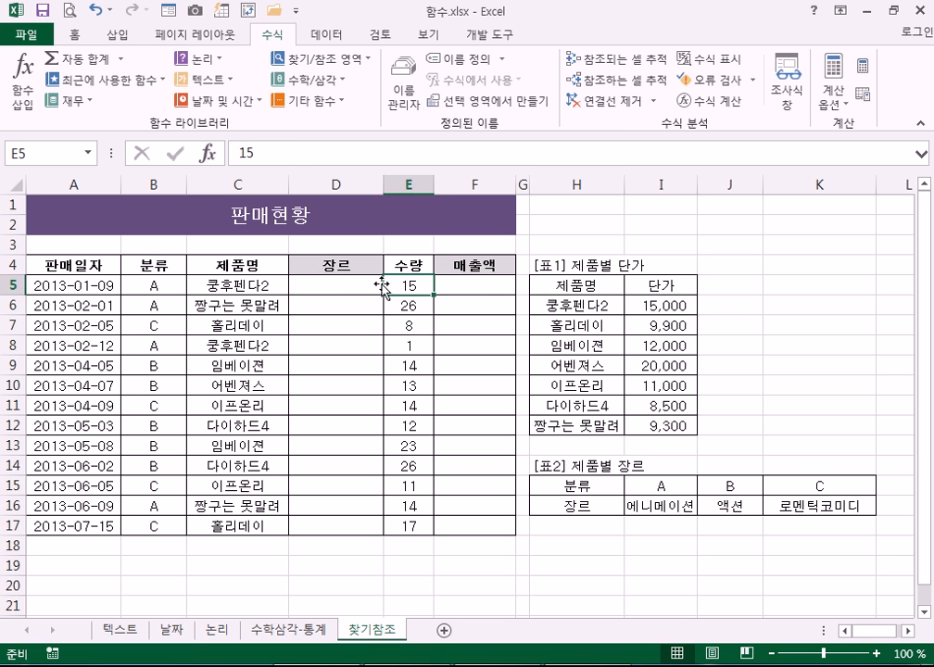
pyautogui.click(478, 290)
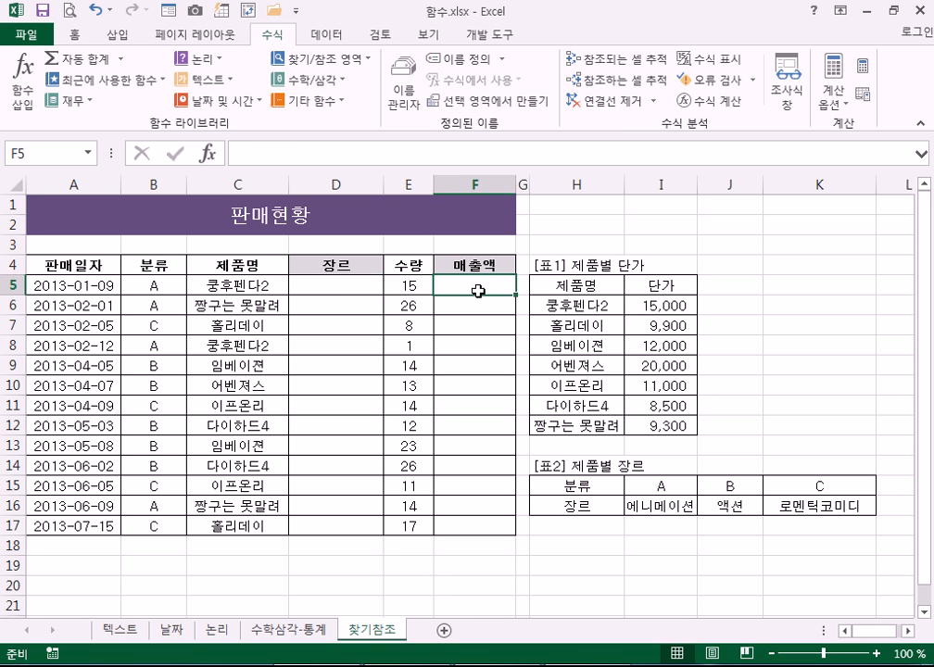
# Step: Examine how the 장르 cell D5 relates to the 분류 code in B5 and the genre columns of 표2
pyautogui.click(366, 285)
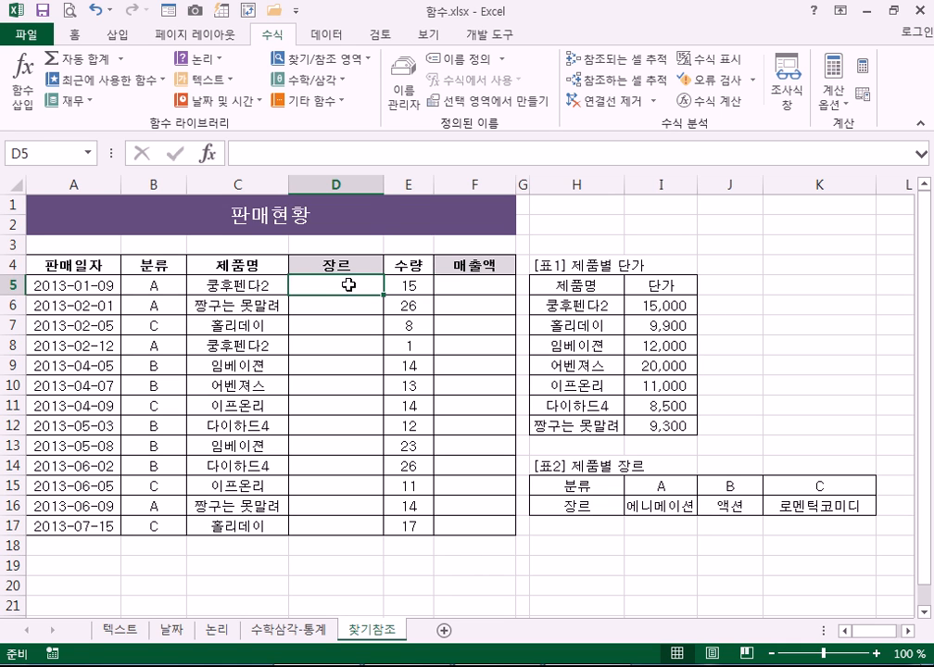
pyautogui.click(139, 285)
pyautogui.moveTo(652, 508); pyautogui.dragTo(819, 492)
pyautogui.click(315, 285)
pyautogui.click(151, 283)
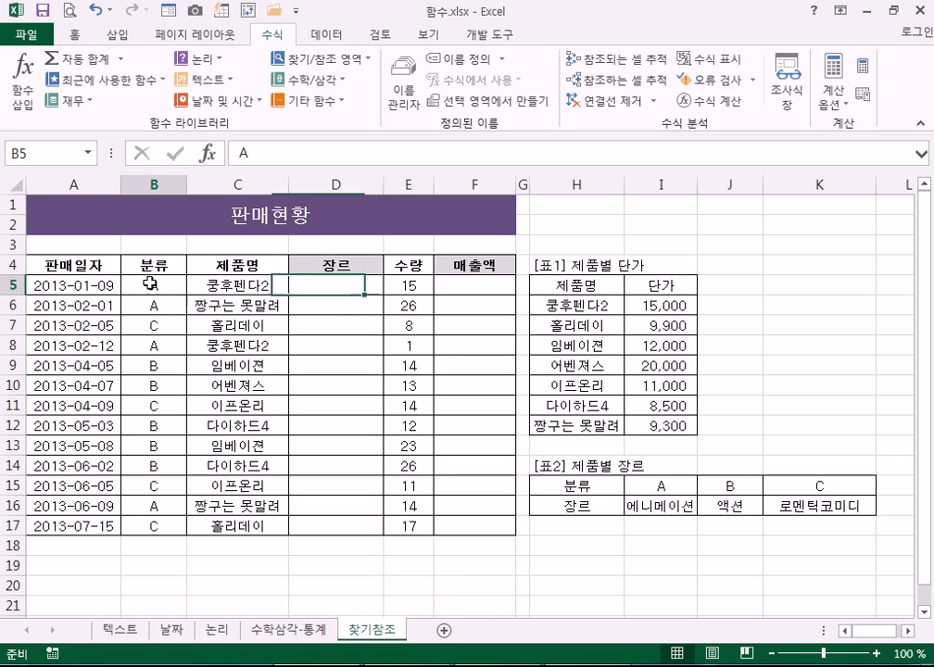
# Step: Examine how the product name in C5 matches the 표1 range H6:I12 to supply the unit price for F5
pyautogui.click(243, 291)
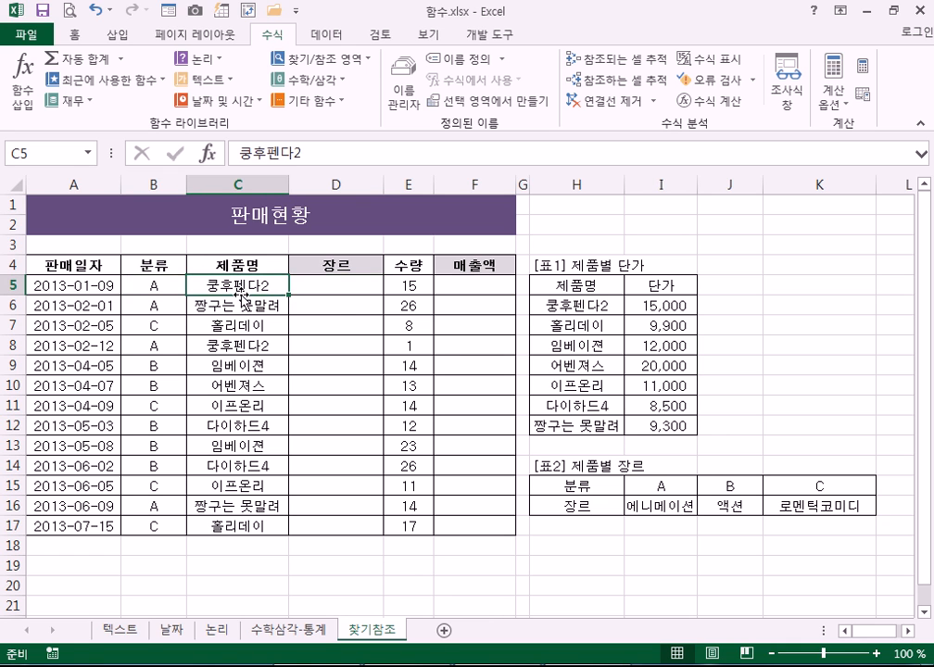
pyautogui.click(602, 305)
pyautogui.moveTo(669, 322); pyautogui.dragTo(663, 426)
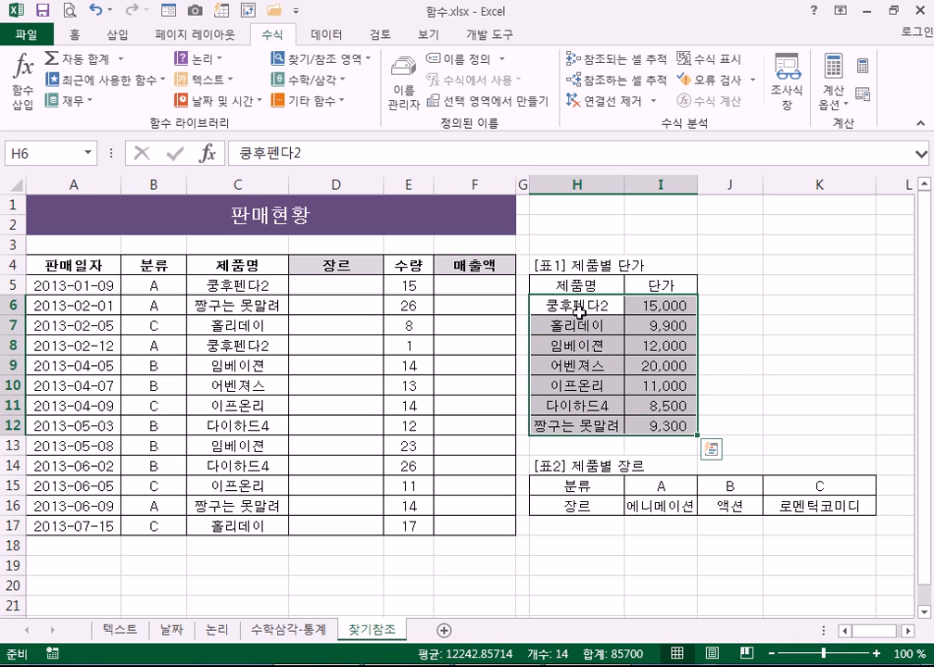
pyautogui.click(246, 283)
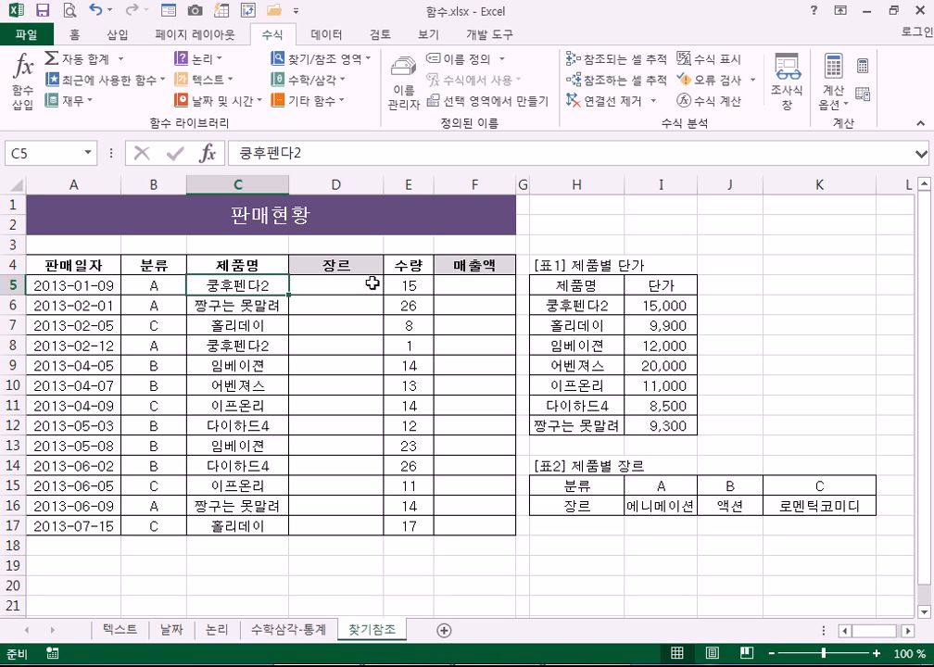
pyautogui.click(465, 293)
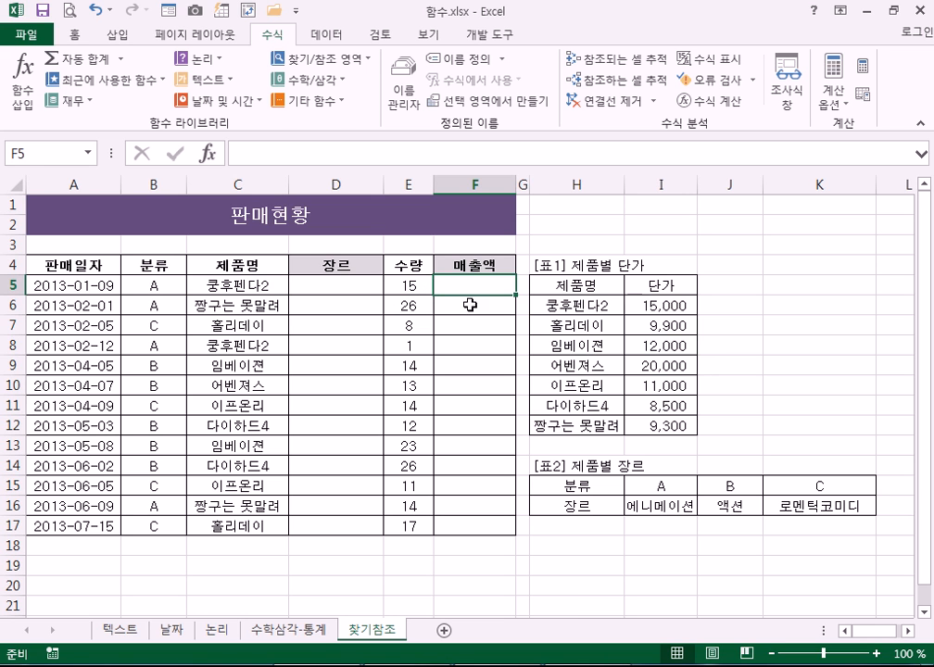
pyautogui.click(238, 276)
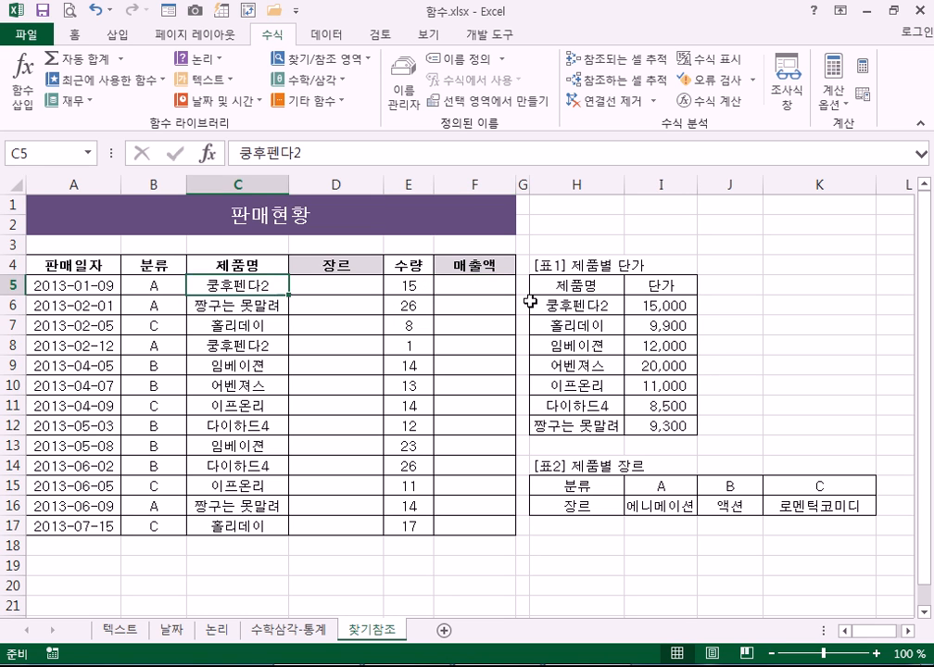
pyautogui.click(588, 305)
pyautogui.moveTo(611, 308); pyautogui.dragTo(667, 425)
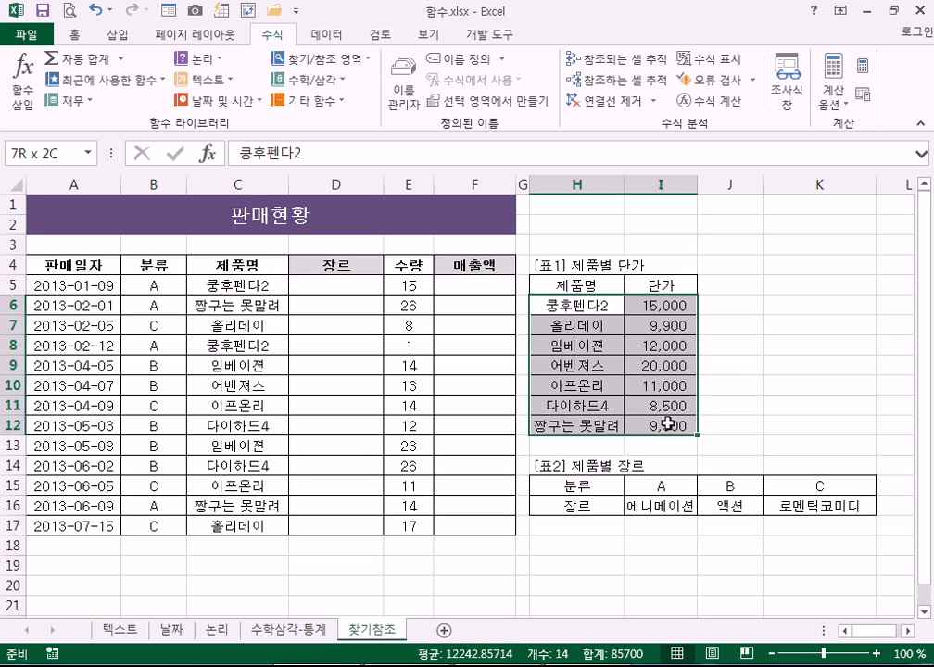
# Step: Compare the 분류 code in B5 with the 표2 range I15:K16 and locate HLOOKUP among the lookup functions for D5
pyautogui.click(343, 289)
pyautogui.click(135, 287)
pyautogui.moveTo(687, 490); pyautogui.dragTo(834, 507)
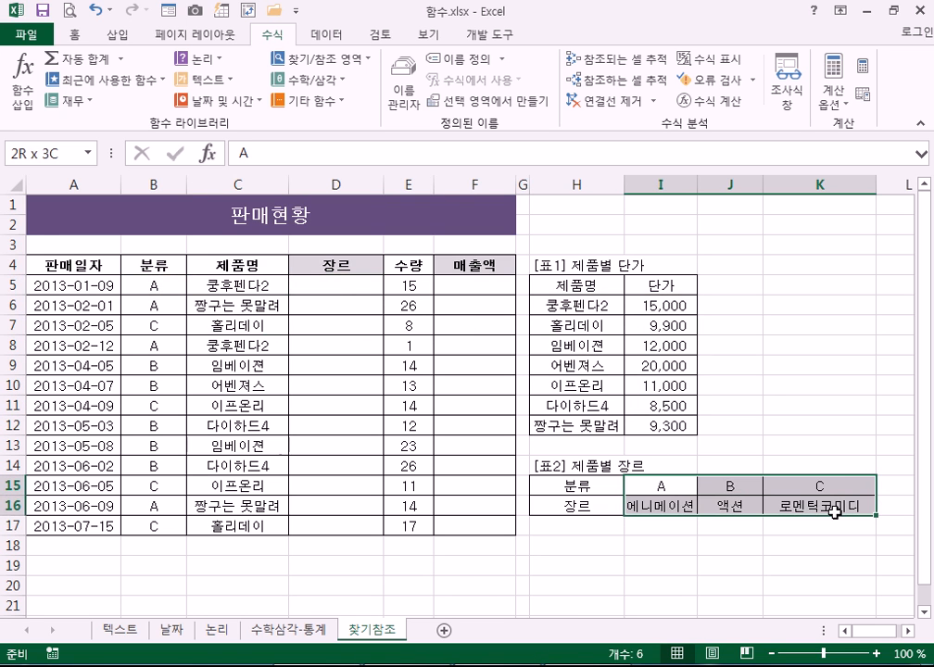
pyautogui.click(136, 284)
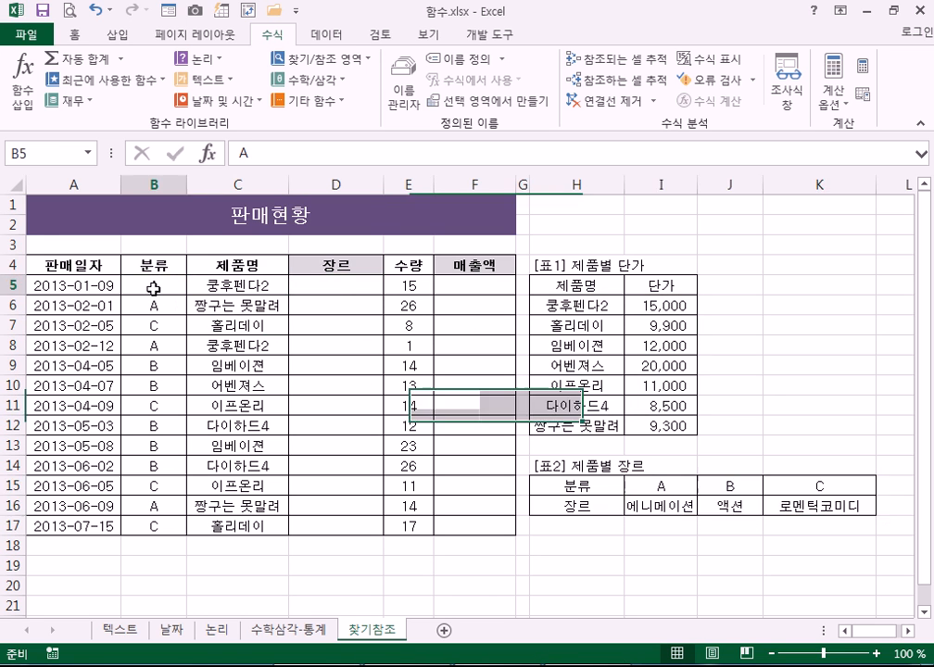
pyautogui.click(341, 288)
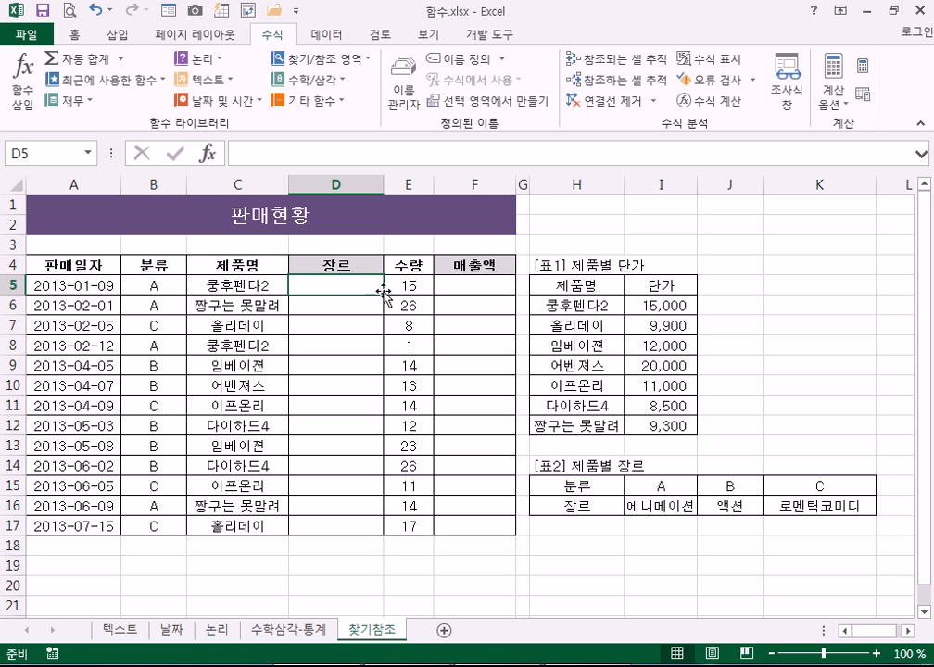
pyautogui.click(320, 59)
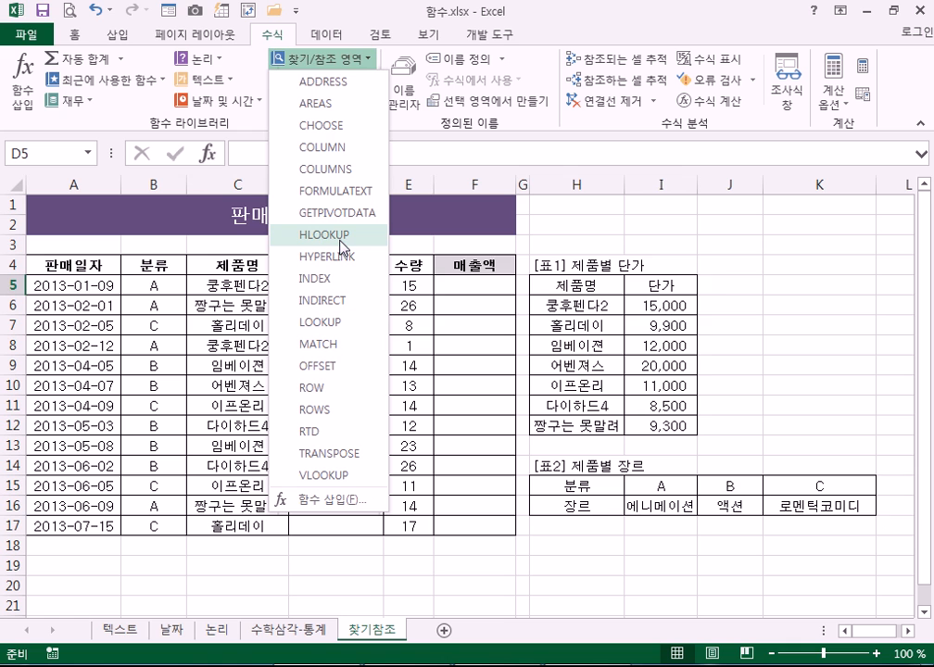
pyautogui.click(828, 402)
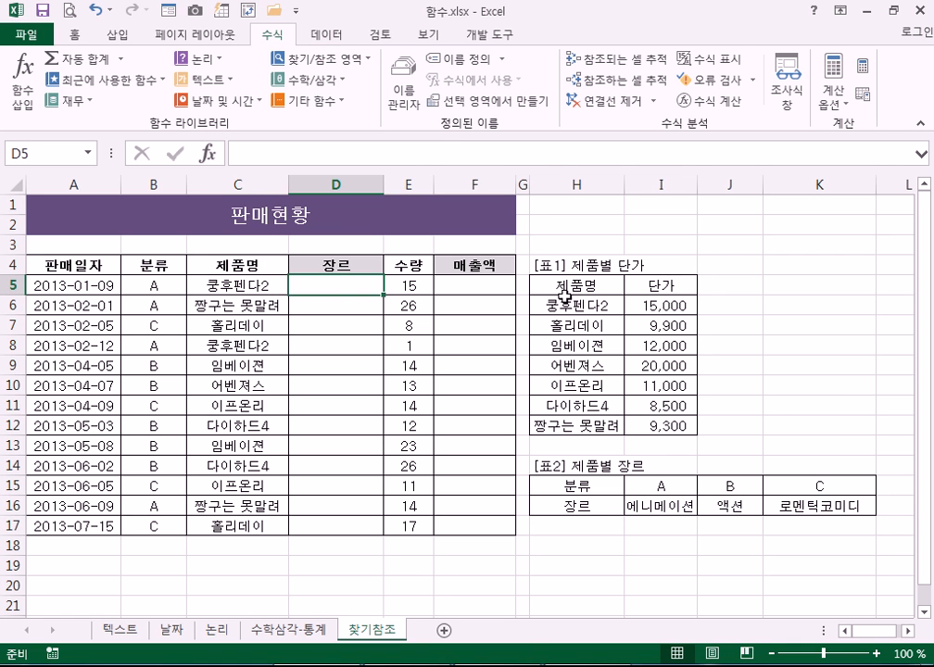
# Step: Compare the vertical layout of 표1 with the horizontal layout of 표2, ending with I15:K16 selected
pyautogui.moveTo(563, 286); pyautogui.dragTo(657, 426)
pyautogui.click(599, 300)
pyautogui.moveTo(748, 285); pyautogui.dragTo(743, 426)
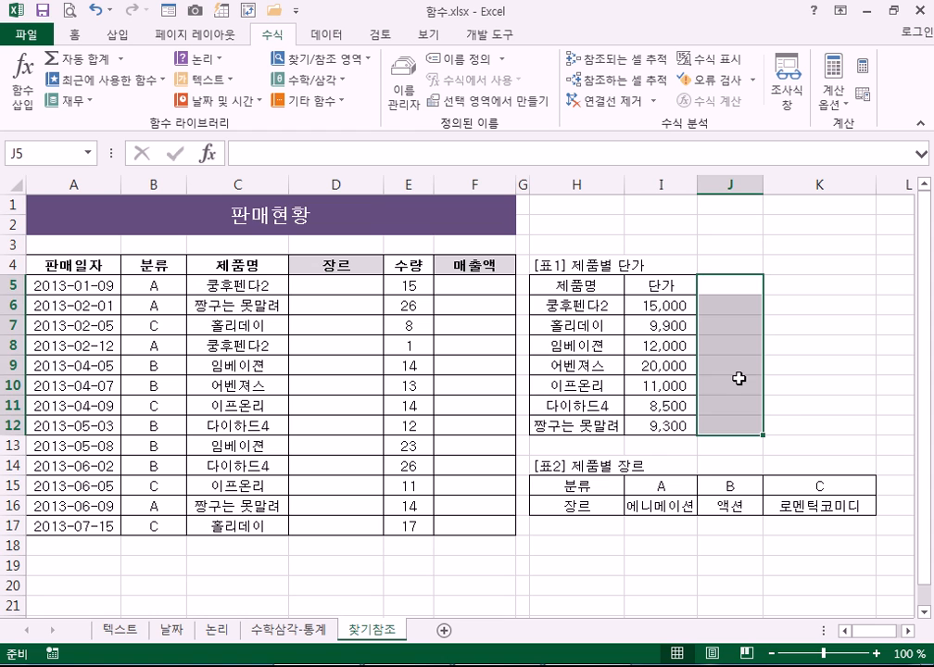
pyautogui.moveTo(639, 486); pyautogui.dragTo(840, 507)
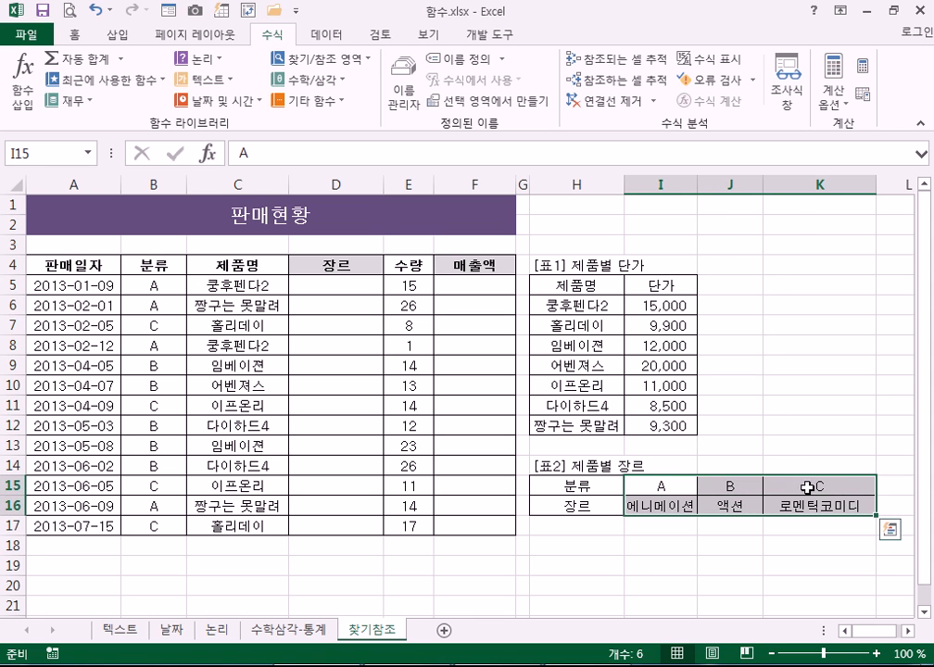
pyautogui.moveTo(633, 545); pyautogui.dragTo(837, 553)
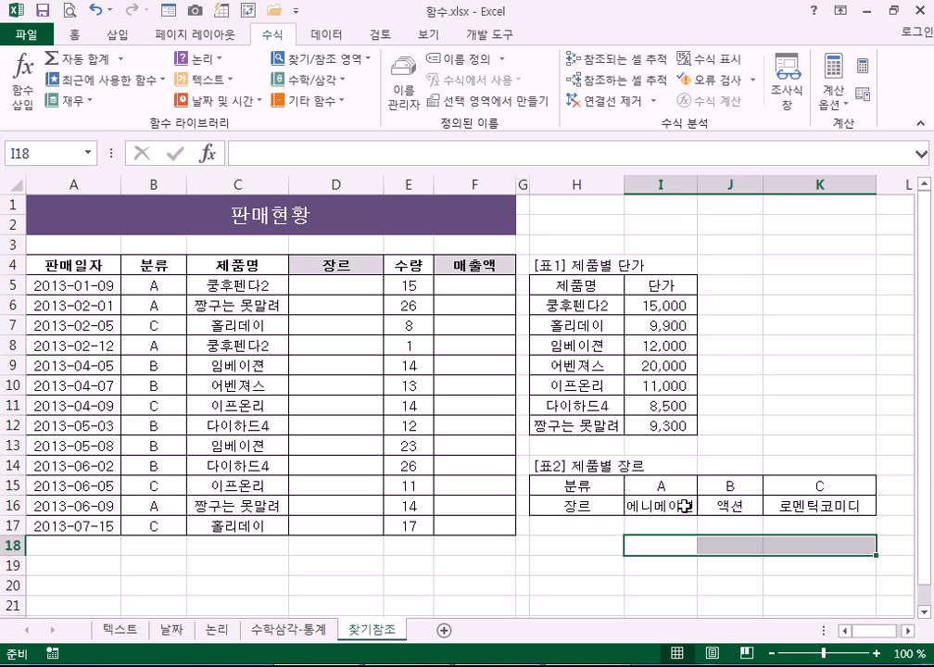
pyautogui.moveTo(653, 483); pyautogui.dragTo(811, 506)
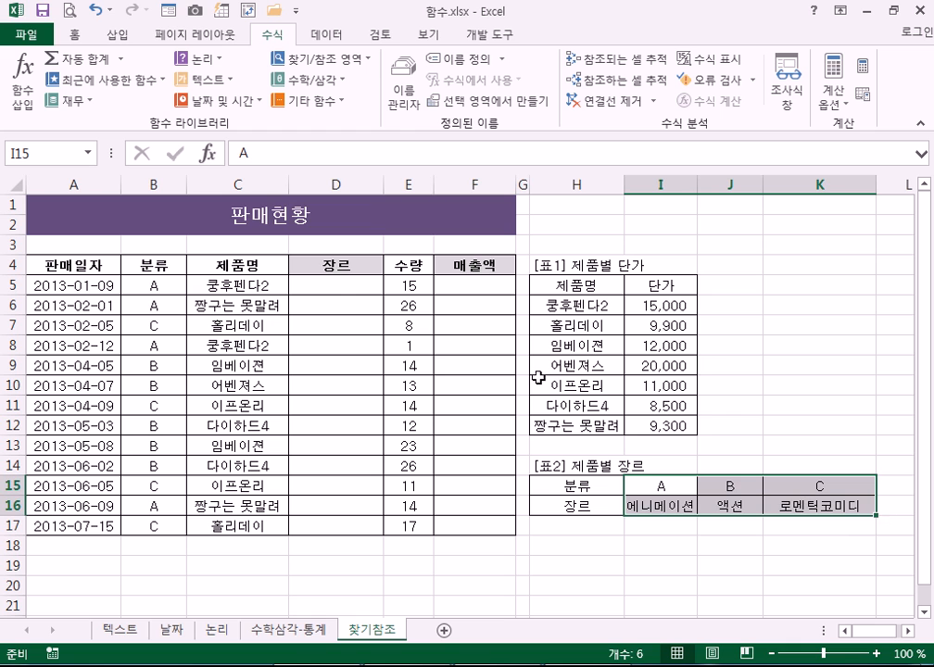
# Step: Start an HLOOKUP in the first 장르 cell D5 with the 분류 code in B5 as the lookup value
pyautogui.click(361, 286)
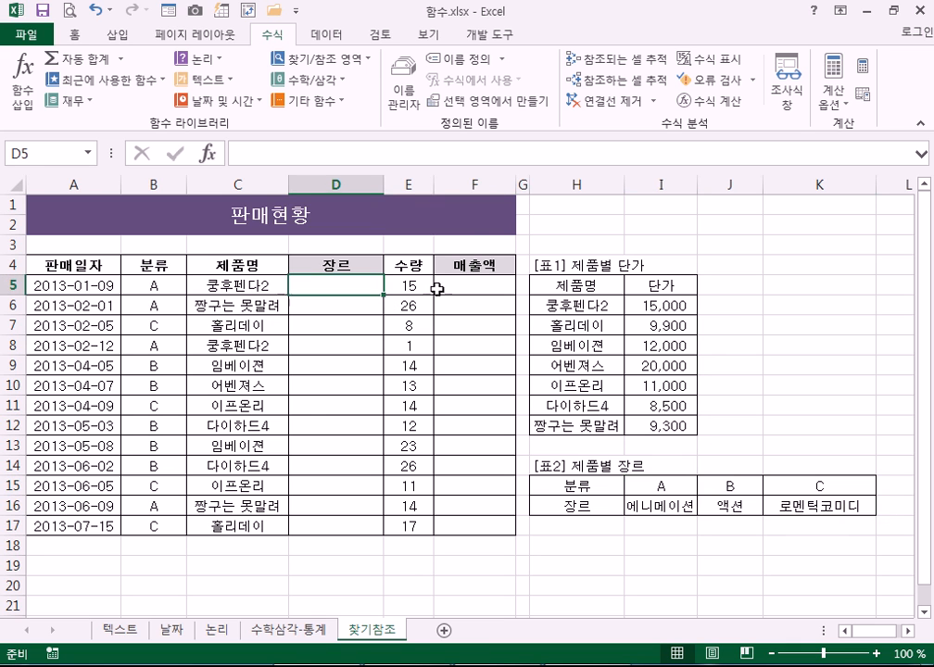
pyautogui.click(350, 58)
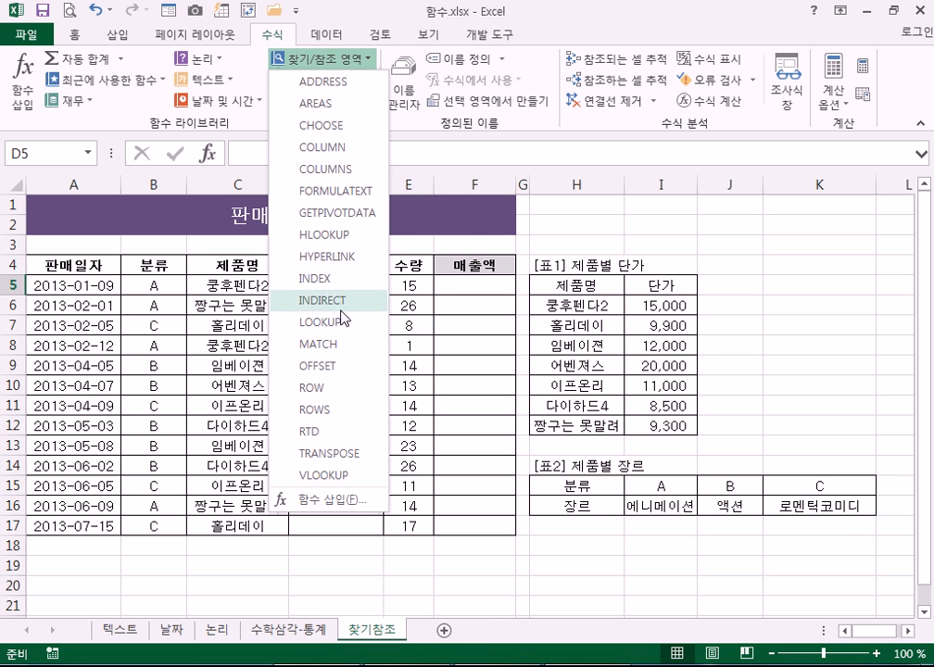
pyautogui.click(330, 234)
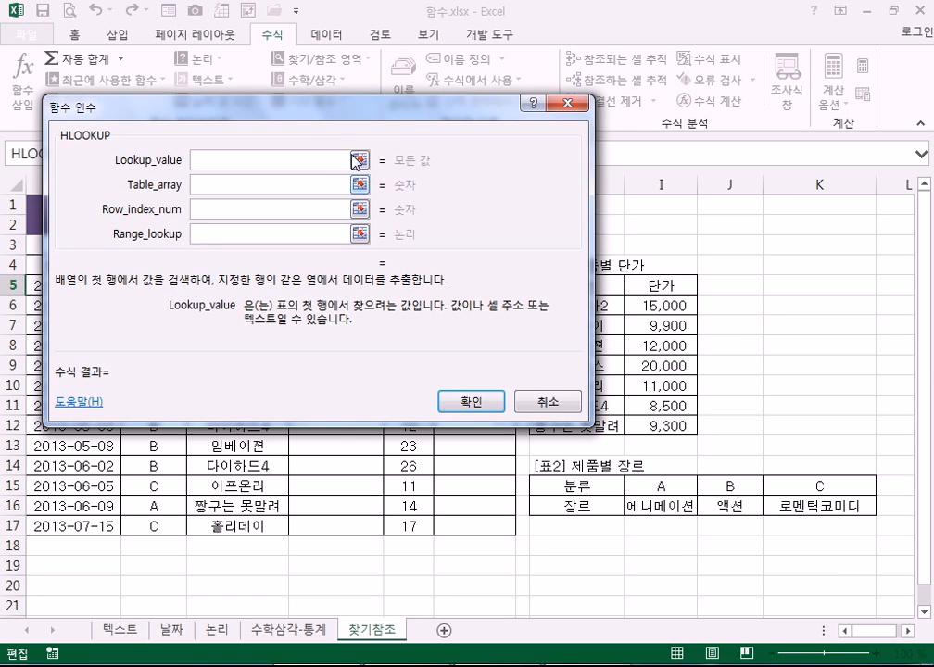
pyautogui.moveTo(452, 108); pyautogui.dragTo(558, 15)
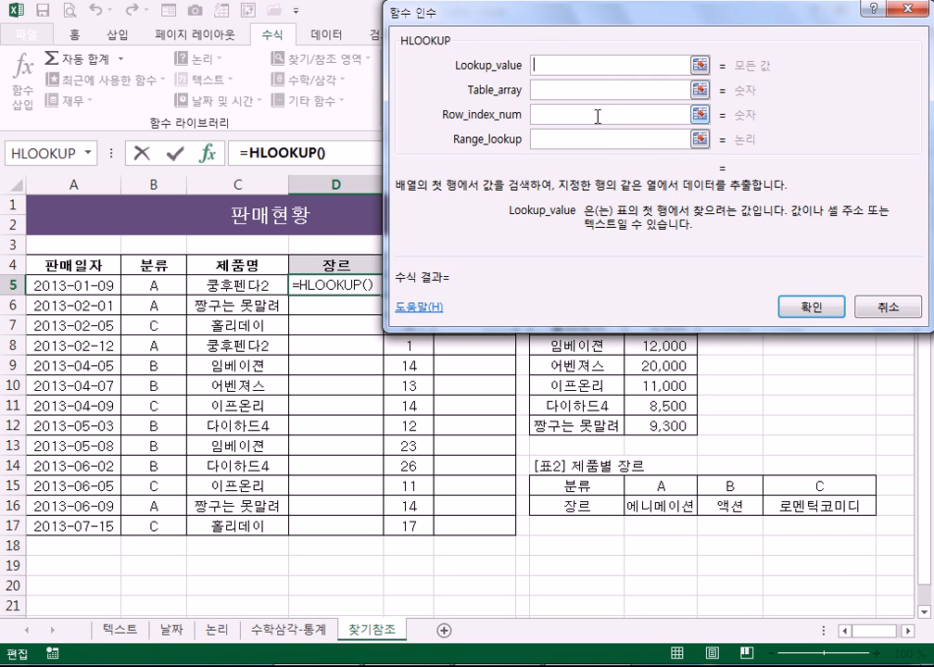
pyautogui.click(168, 286)
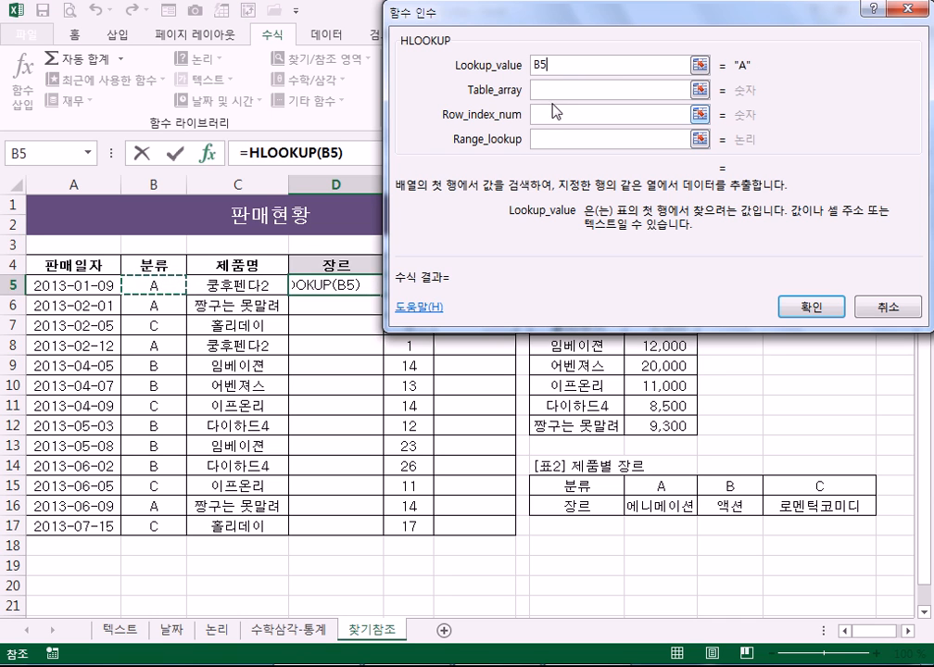
# Step: Set the HLOOKUP's table array to the absolute 표2 range $I$15:$K$16 and its row index to 2
pyautogui.press('Tab')
pyautogui.moveTo(660, 485); pyautogui.dragTo(822, 506)
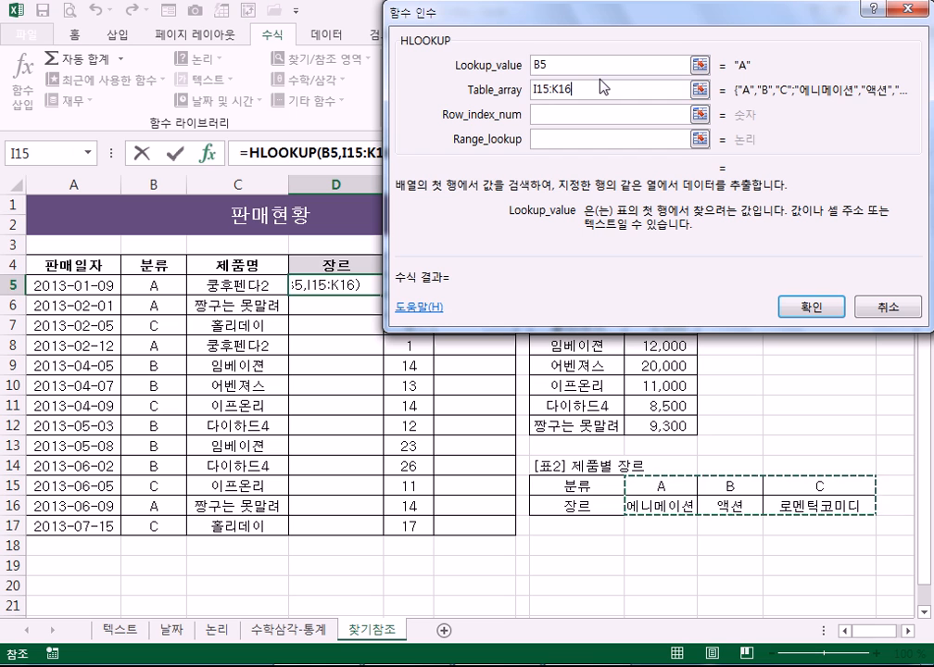
pyautogui.press('F4')
pyautogui.click(538, 112)
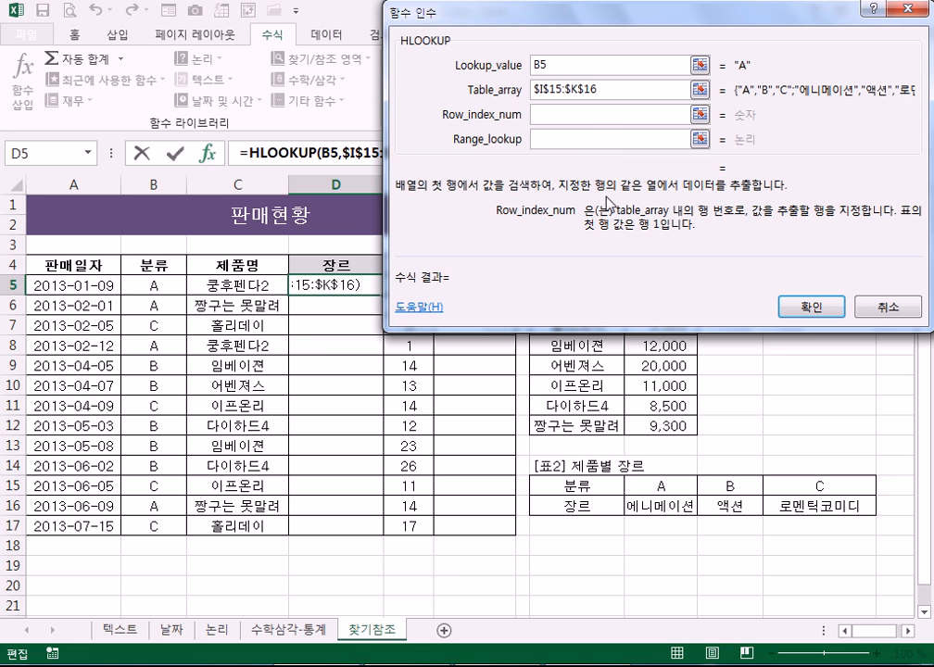
pyautogui.write('2')
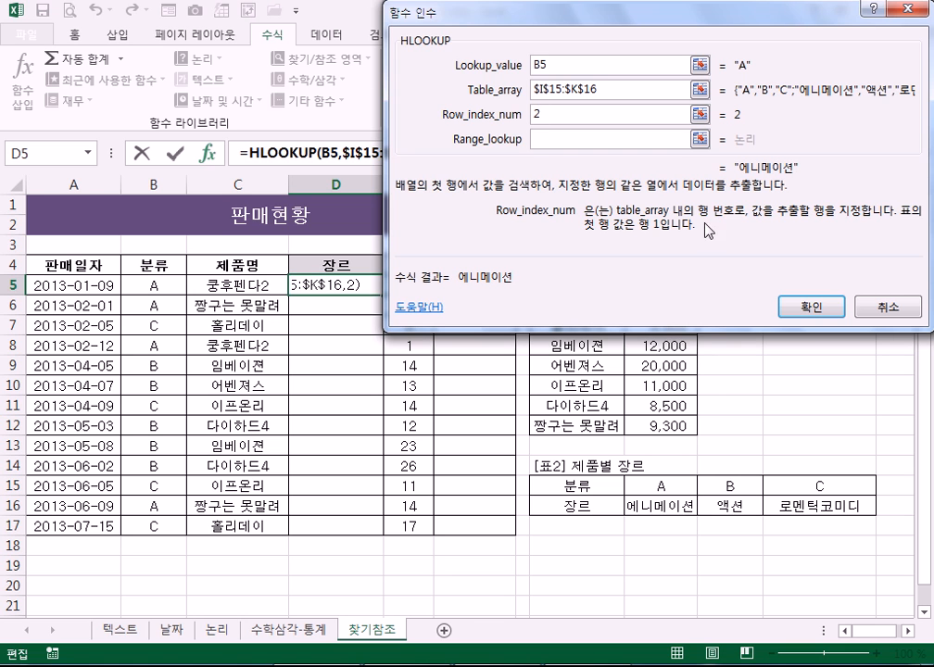
# Step: Enter FALSE as the HLOOKUP's Range_lookup for an exact match, and replace it with the numeric equivalent 0
pyautogui.click(556, 142)
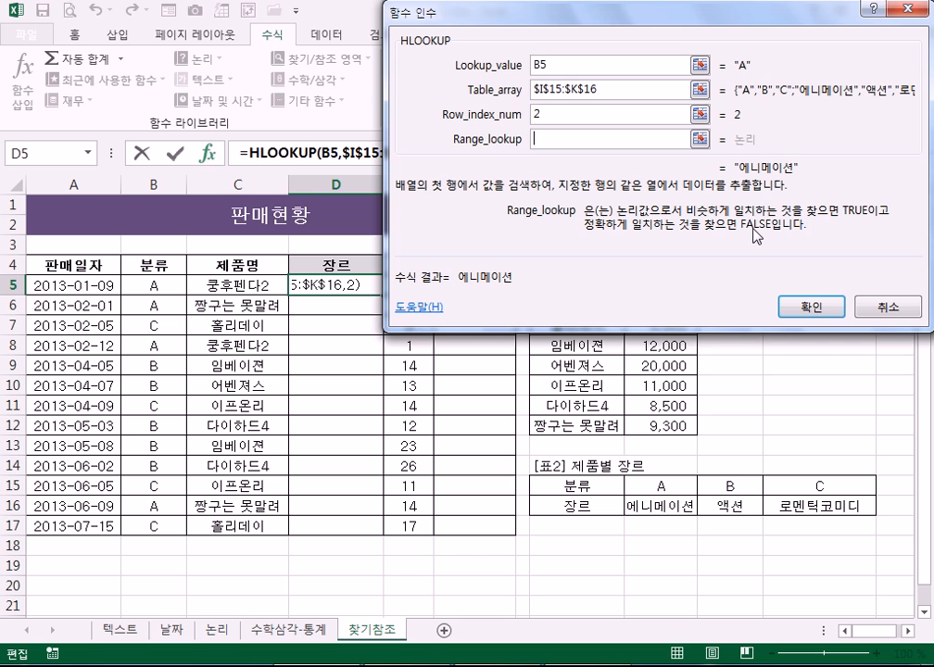
pyautogui.write('FAS')
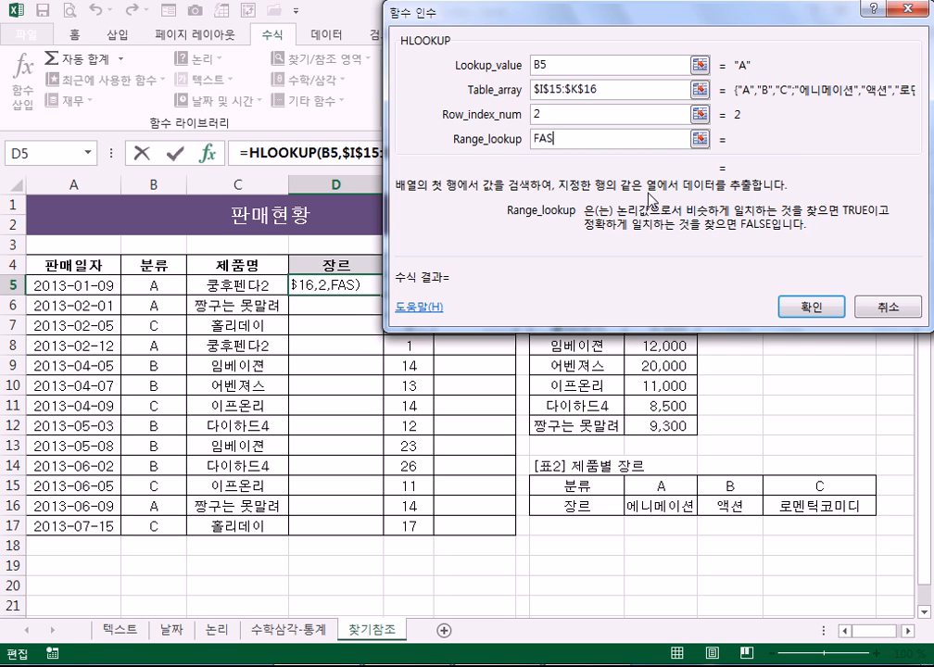
pyautogui.press('BackSpace')
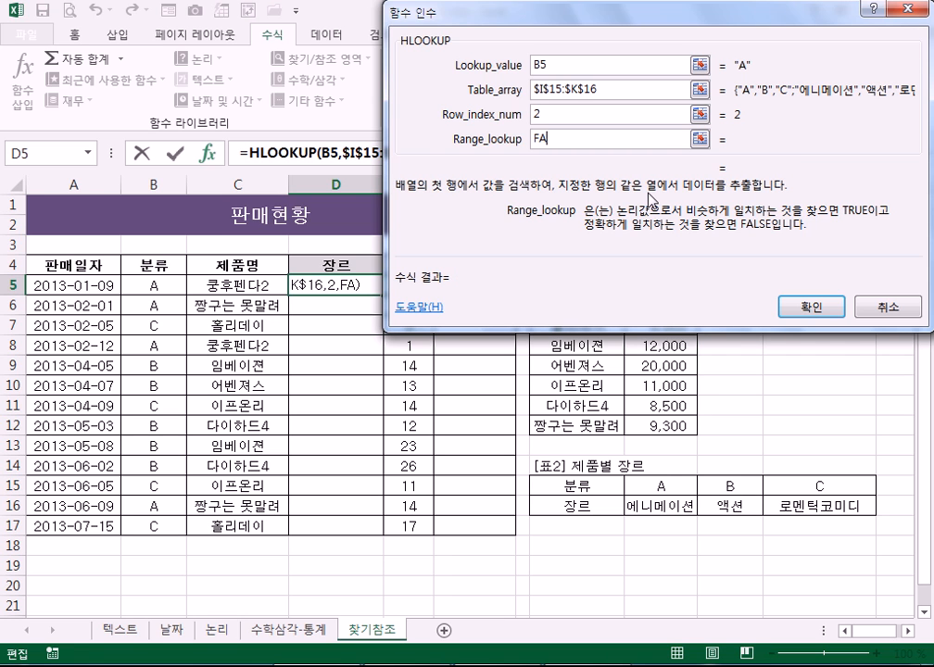
pyautogui.write('LSE')
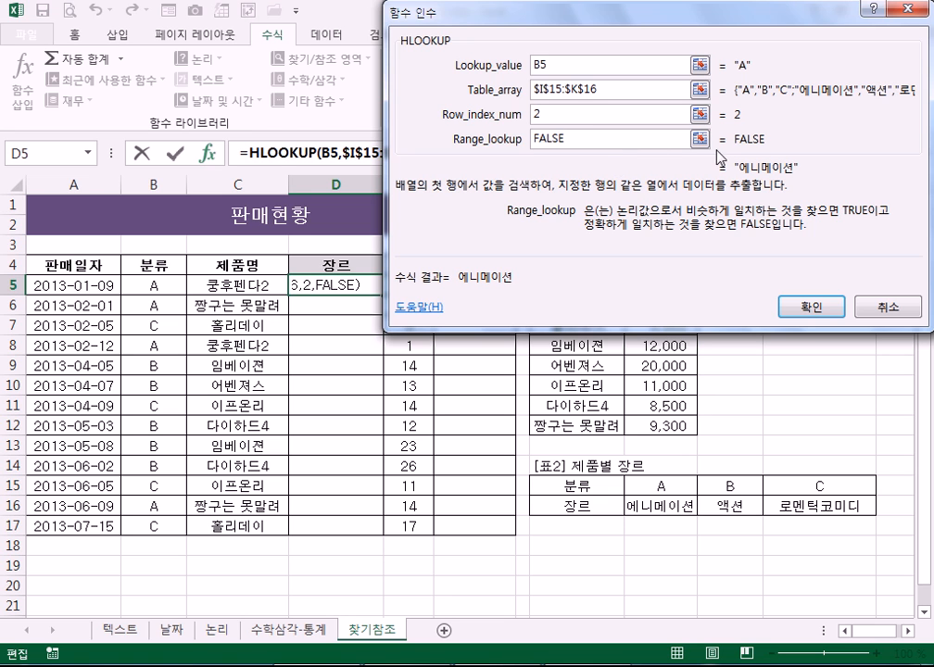
pyautogui.doubleClick(578, 137)
pyautogui.write('0')
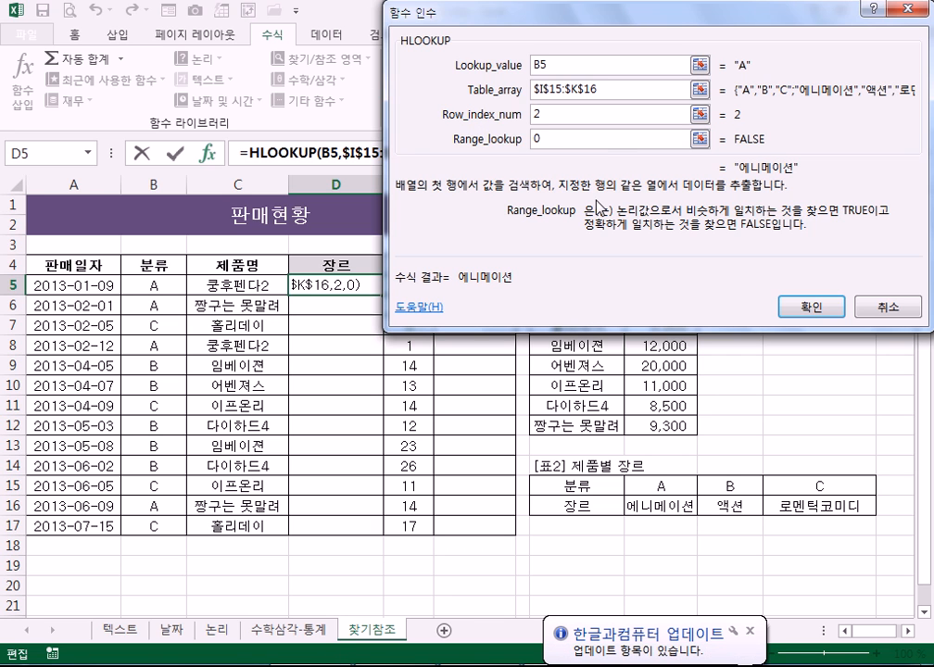
# Step: Try 1 as Range_lookup, complete the HLOOKUP with 0 instead, and copy the D5 formula down through D17
pyautogui.write('1')
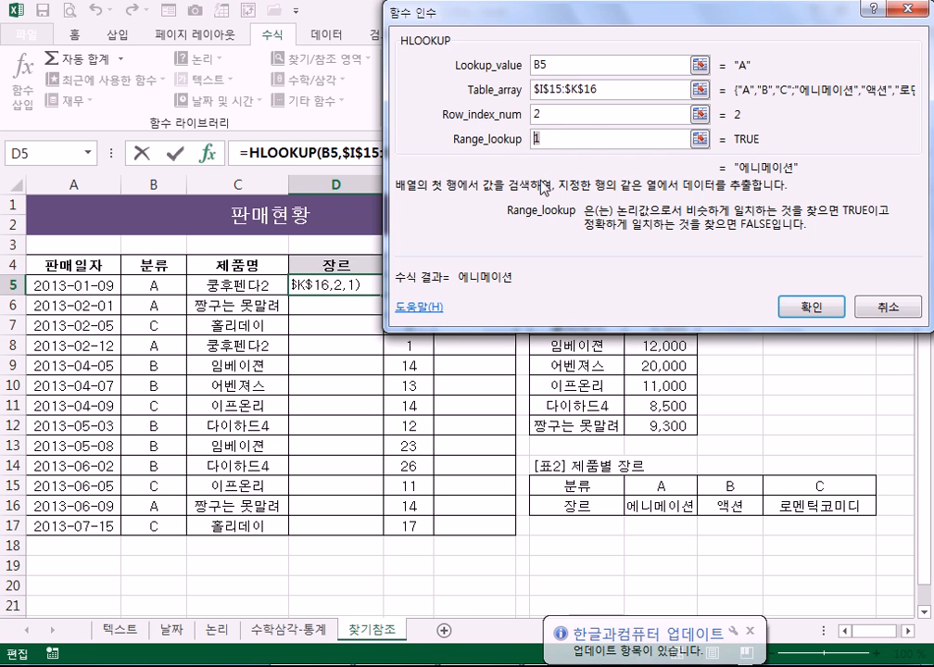
pyautogui.press('BackSpace')
pyautogui.write('0')
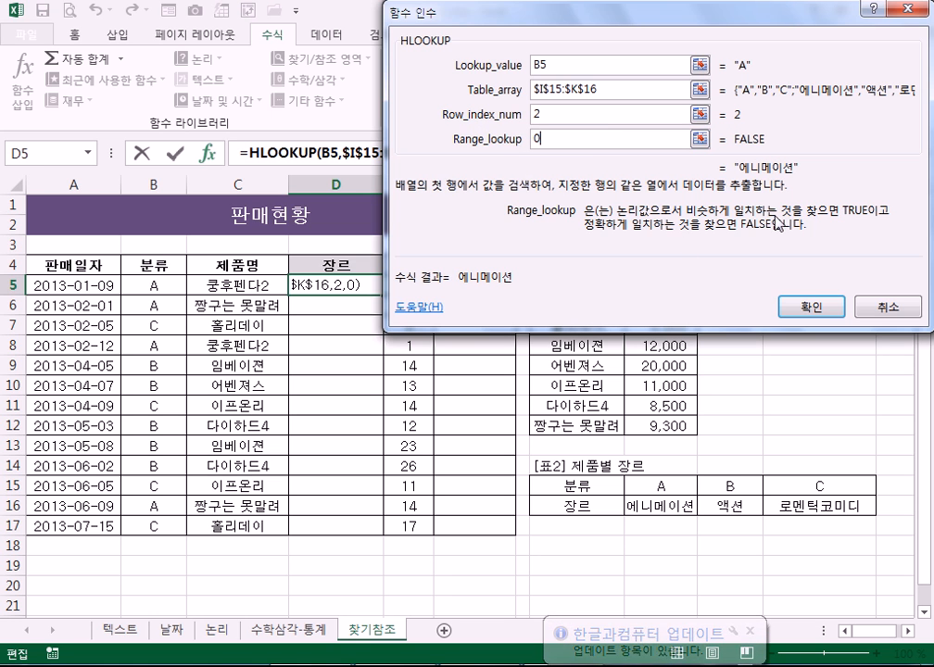
pyautogui.press('Return')
pyautogui.moveTo(384, 294); pyautogui.dragTo(385, 526)
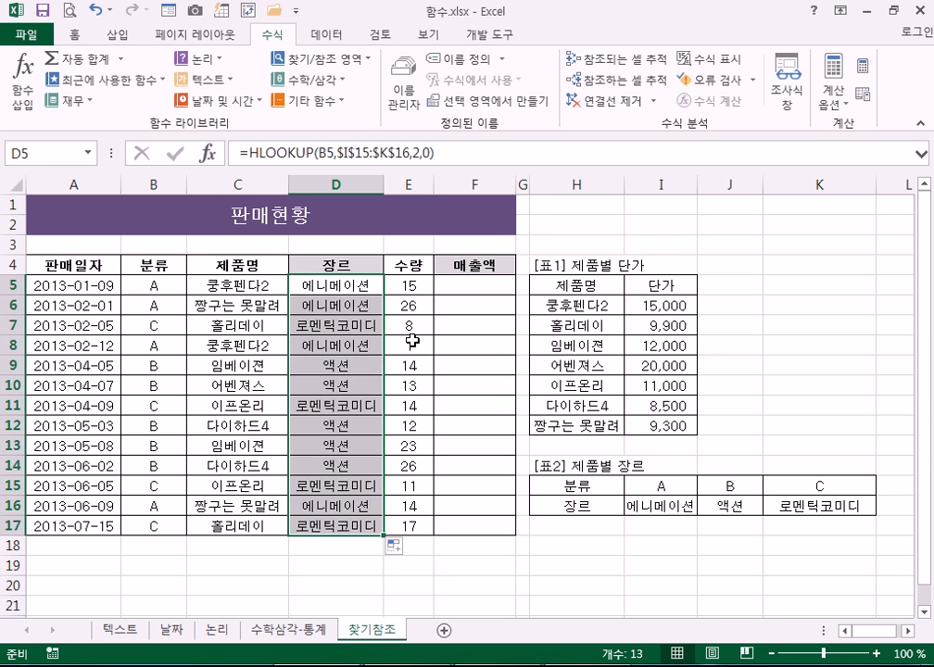
pyautogui.click(482, 285)
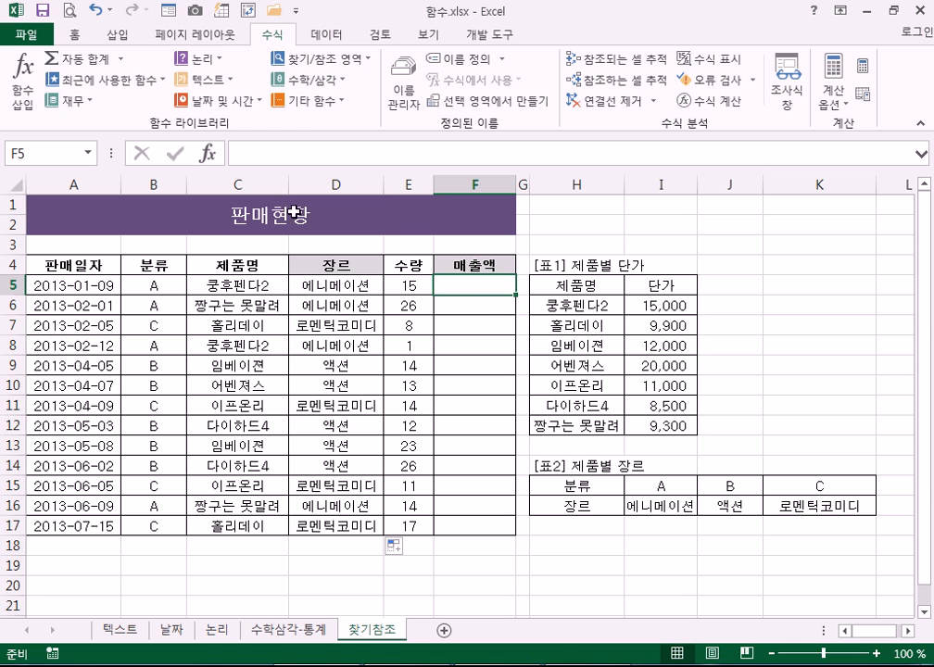
pyautogui.moveTo(566, 303); pyautogui.dragTo(606, 426)
pyautogui.click(472, 282)
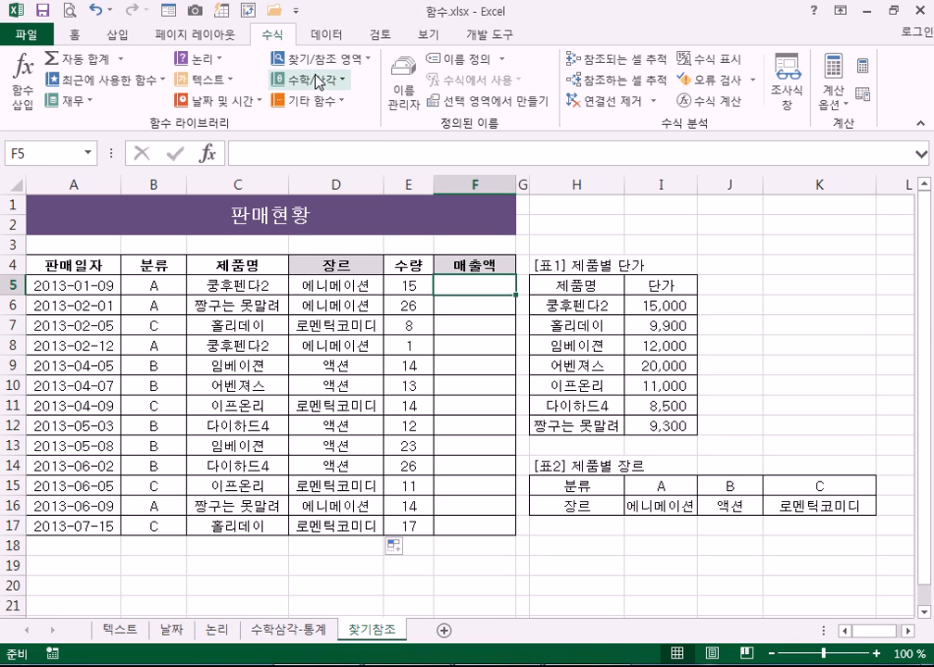
pyautogui.click(321, 58)
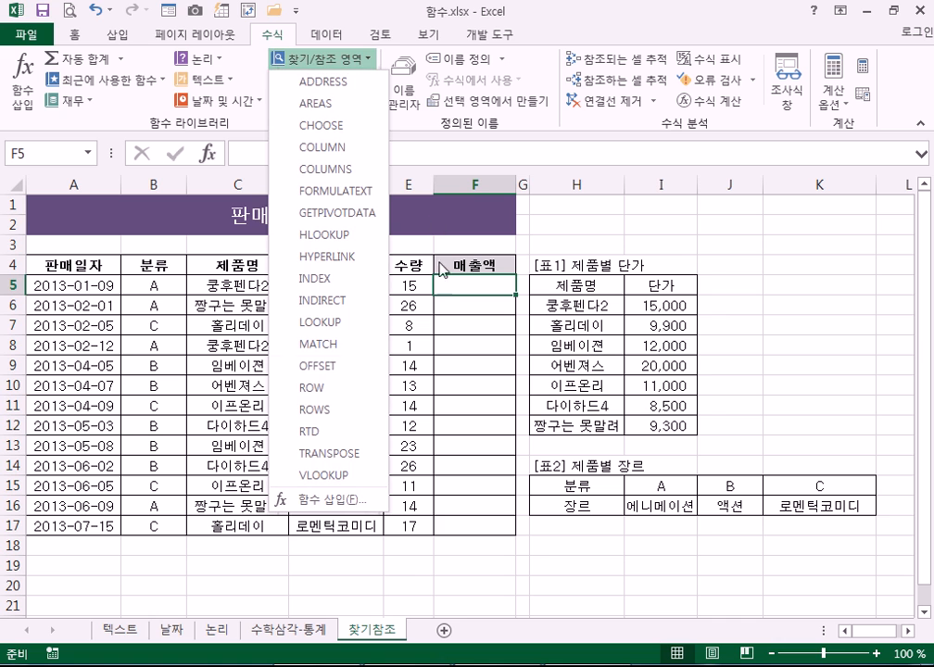
pyautogui.click(324, 475)
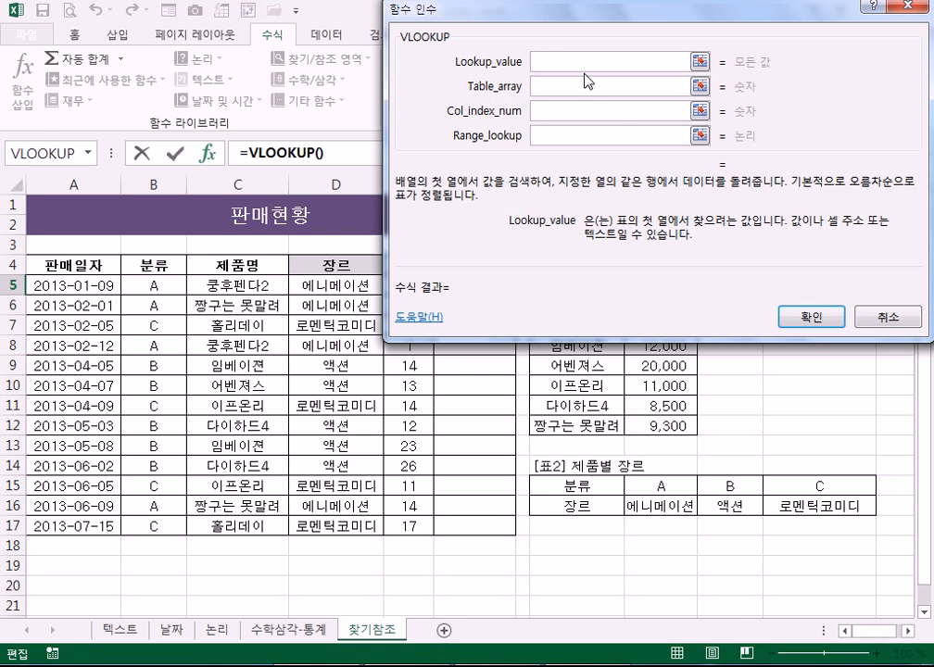
pyautogui.click(212, 227)
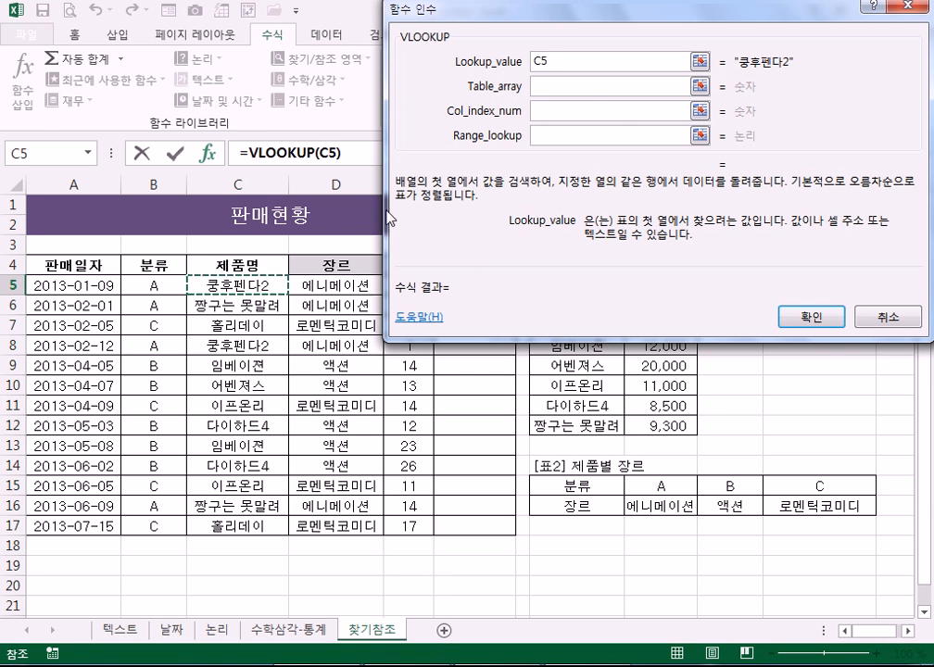
pyautogui.click(560, 84)
pyautogui.moveTo(655, 27); pyautogui.dragTo(260, 0)
pyautogui.moveTo(542, 306); pyautogui.dragTo(663, 424)
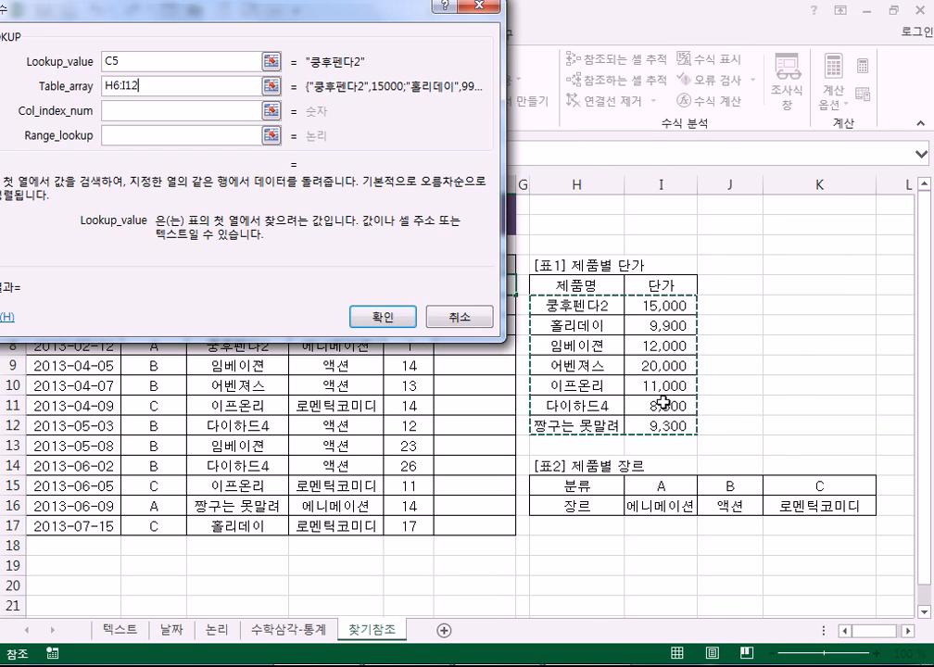
pyautogui.moveTo(264, 12); pyautogui.dragTo(350, 17)
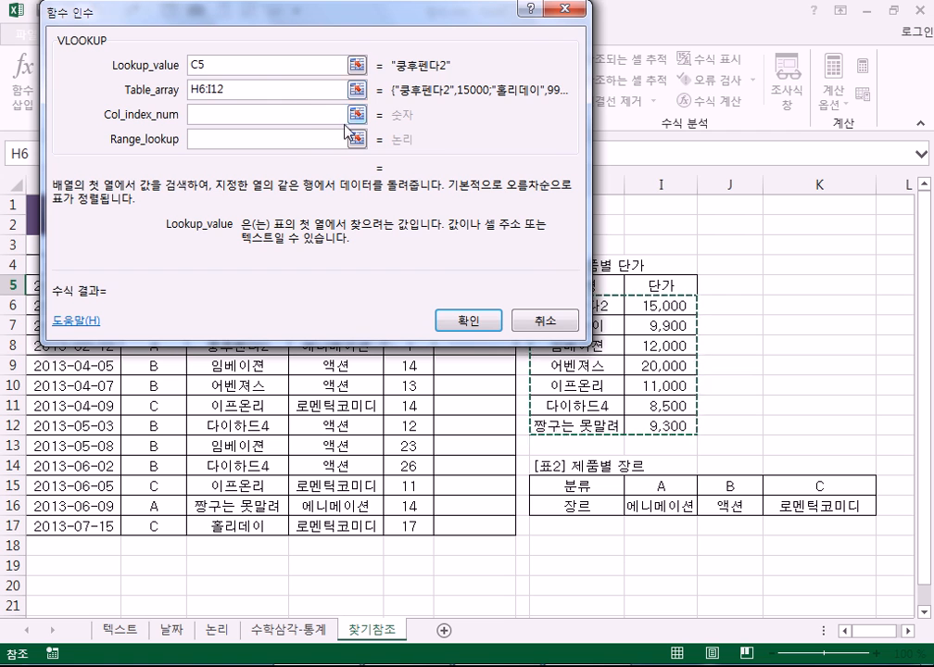
pyautogui.press('F4')
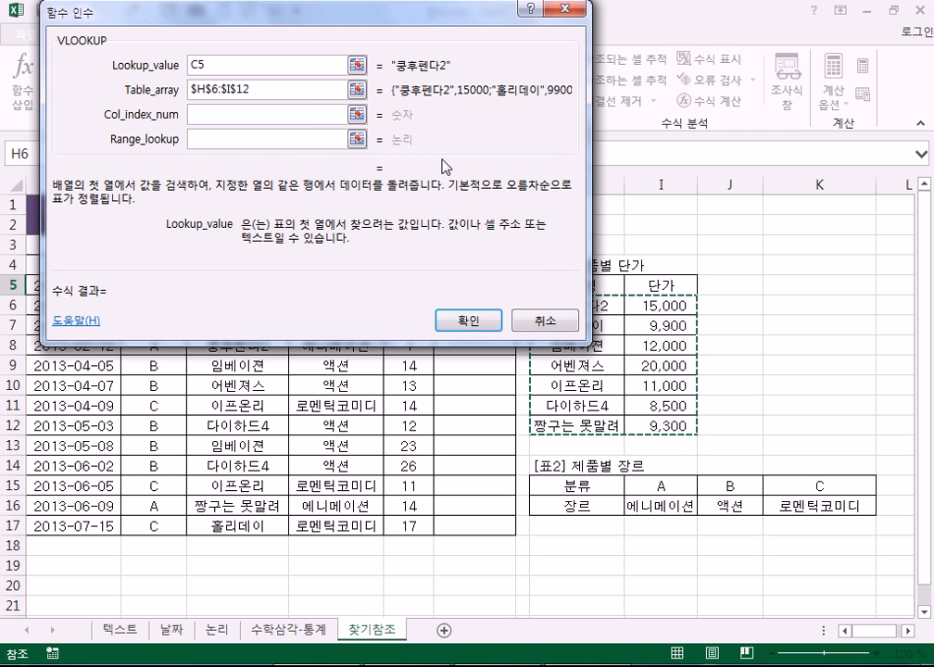
pyautogui.moveTo(408, 14); pyautogui.dragTo(462, 374)
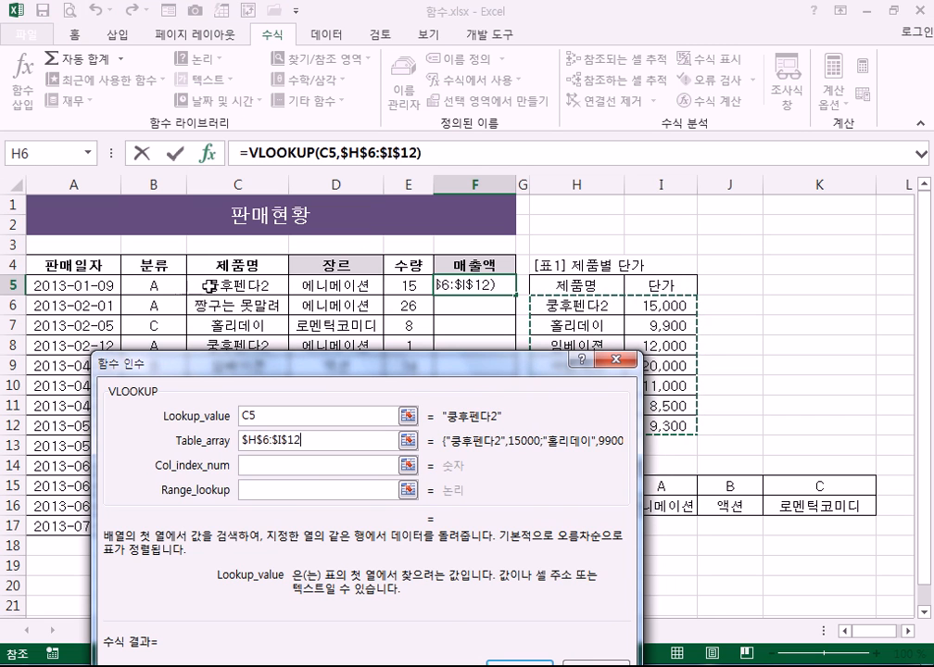
pyautogui.moveTo(252, 376); pyautogui.dragTo(135, 301)
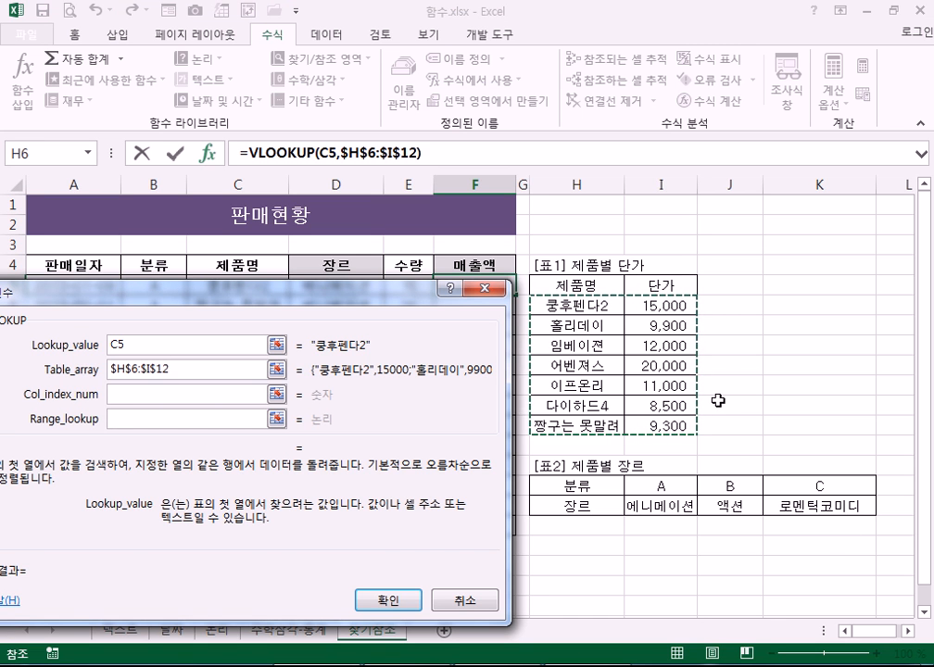
pyautogui.click(485, 290)
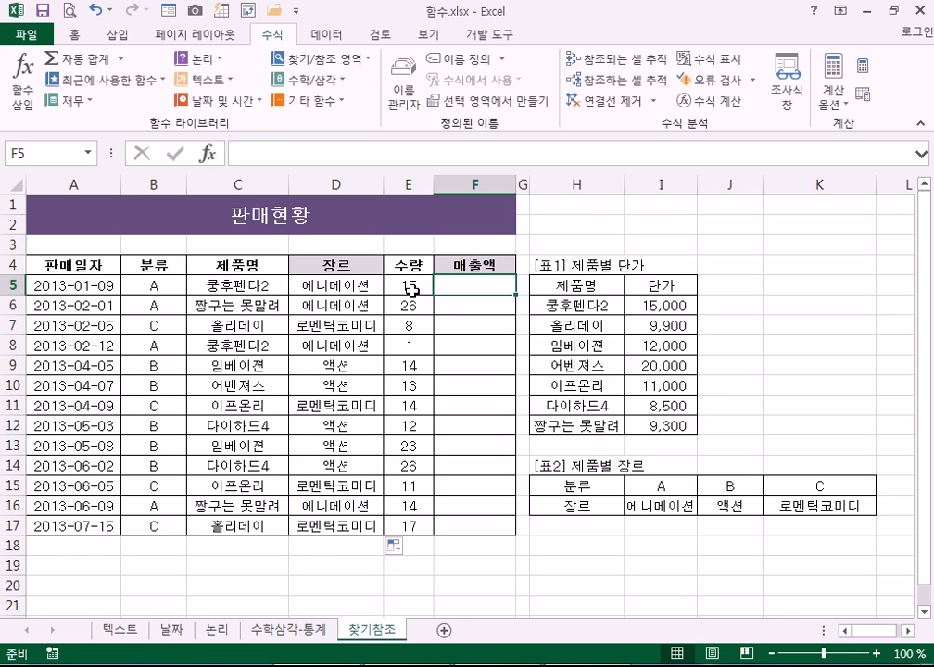
# Step: Examine how 매출액 in F5 depends on 수량 and 단가, and which lookup table matches C5 and which matches B5
pyautogui.click(411, 290)
pyautogui.click(660, 304)
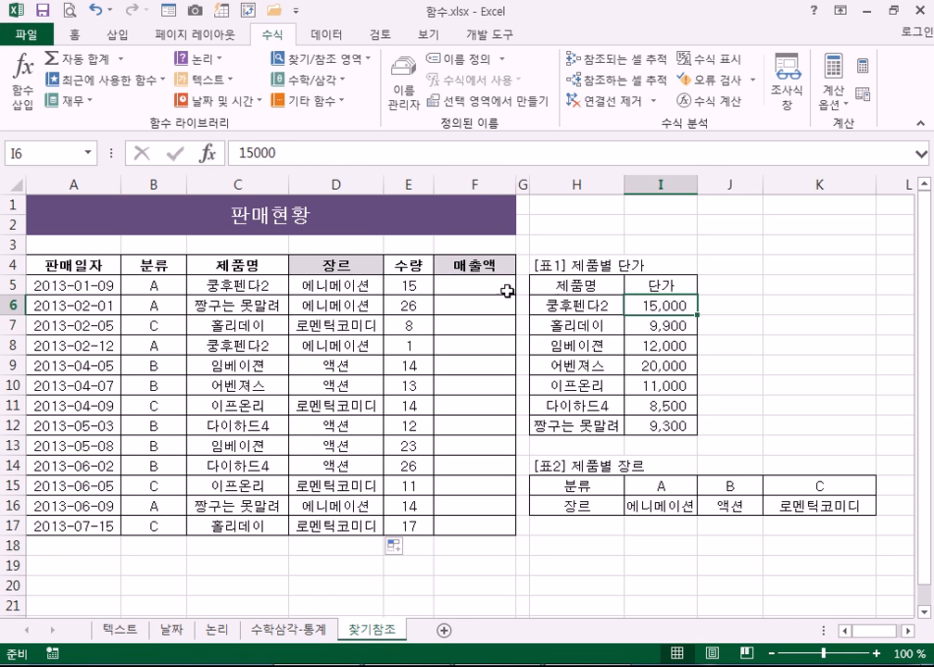
pyautogui.click(418, 284)
pyautogui.click(471, 284)
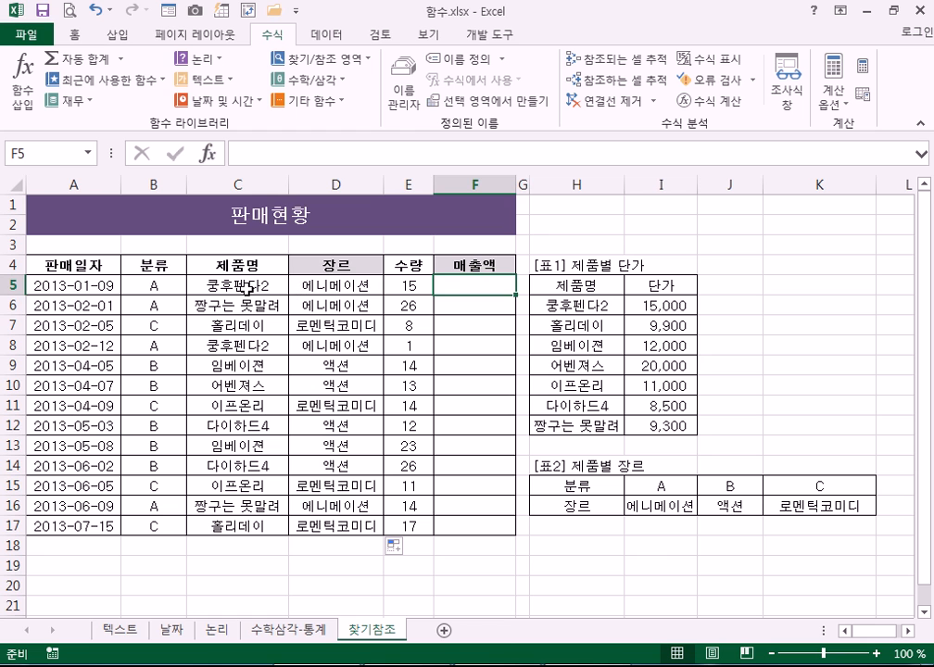
pyautogui.click(243, 285)
pyautogui.moveTo(602, 305); pyautogui.dragTo(659, 420)
pyautogui.click(137, 287)
pyautogui.moveTo(649, 486); pyautogui.dragTo(803, 507)
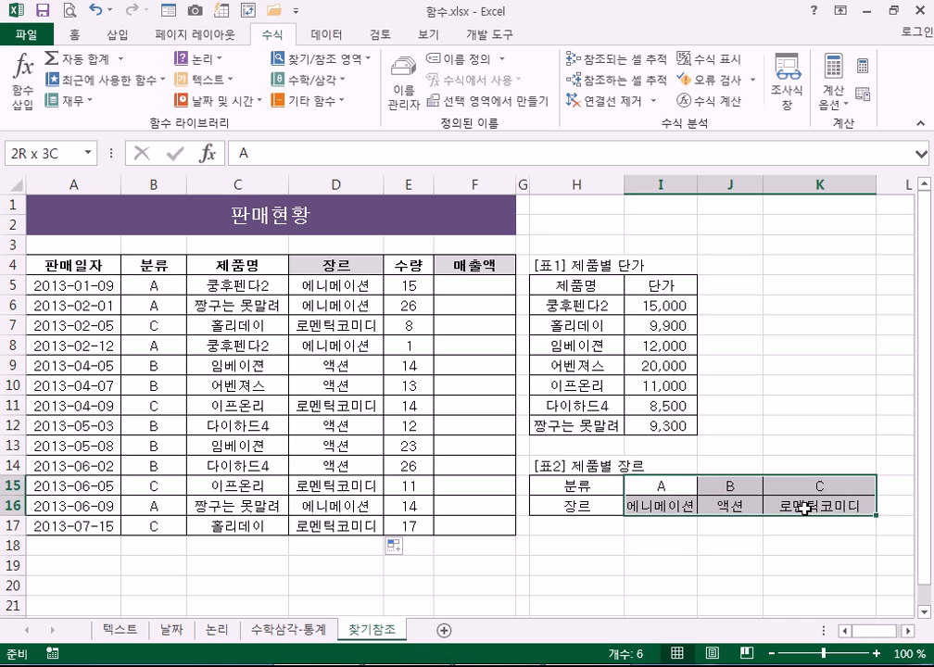
# Step: Review which of E5, C5 and B5 the 매출액 calculation needs, comparing the 표1 range H6:I12 with the 표2 range I15:K16
pyautogui.click(480, 289)
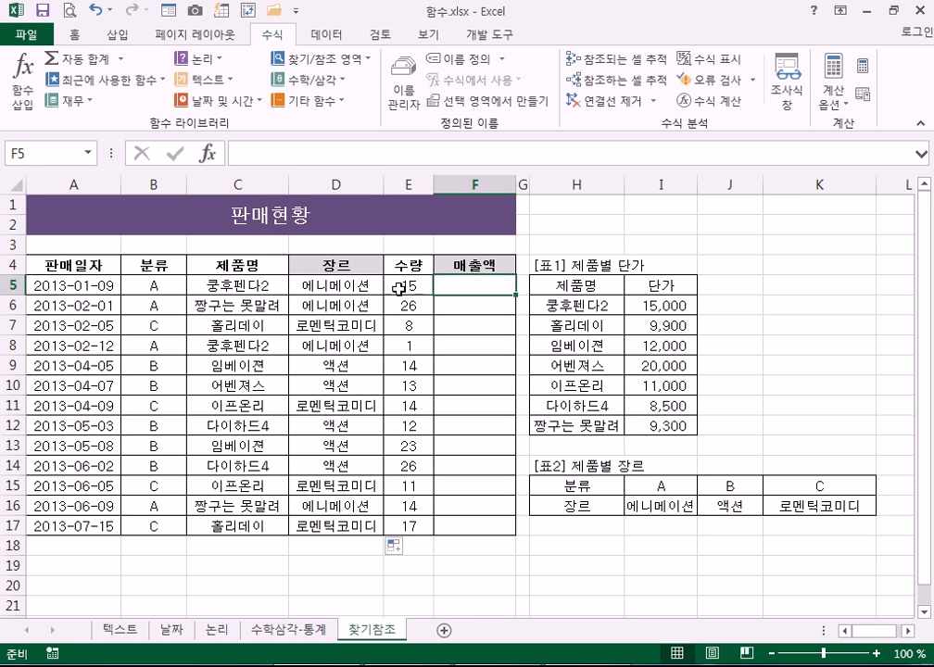
pyautogui.click(405, 288)
pyautogui.click(267, 287)
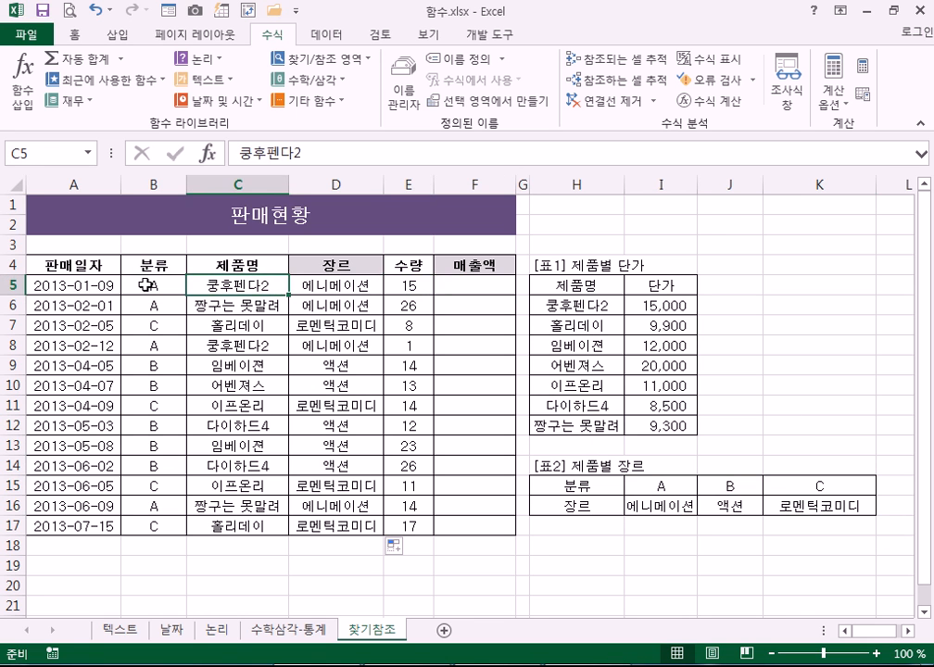
pyautogui.click(145, 286)
pyautogui.click(475, 287)
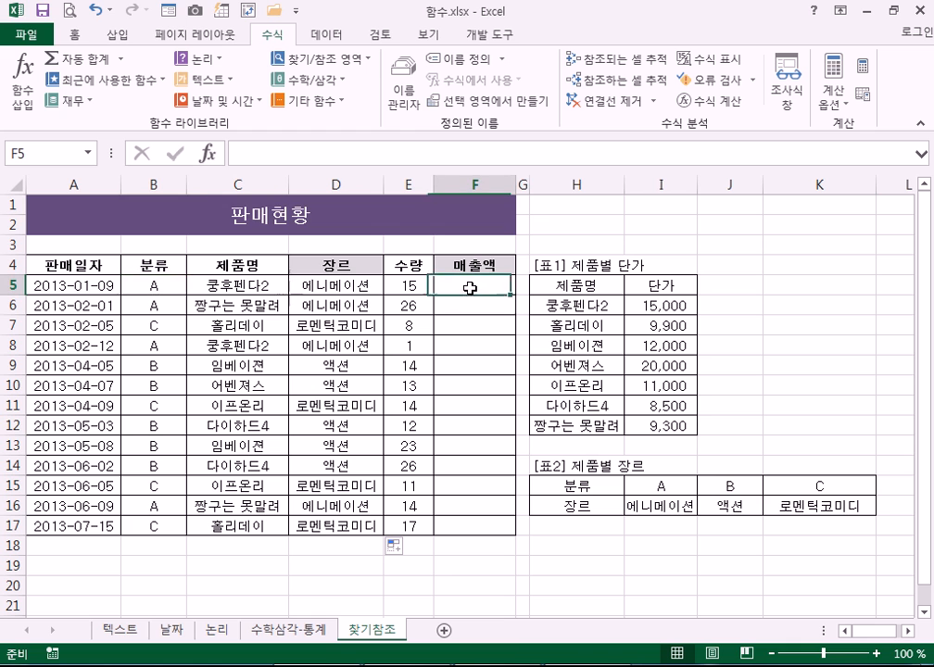
pyautogui.click(576, 305)
pyautogui.moveTo(660, 331); pyautogui.dragTo(677, 428)
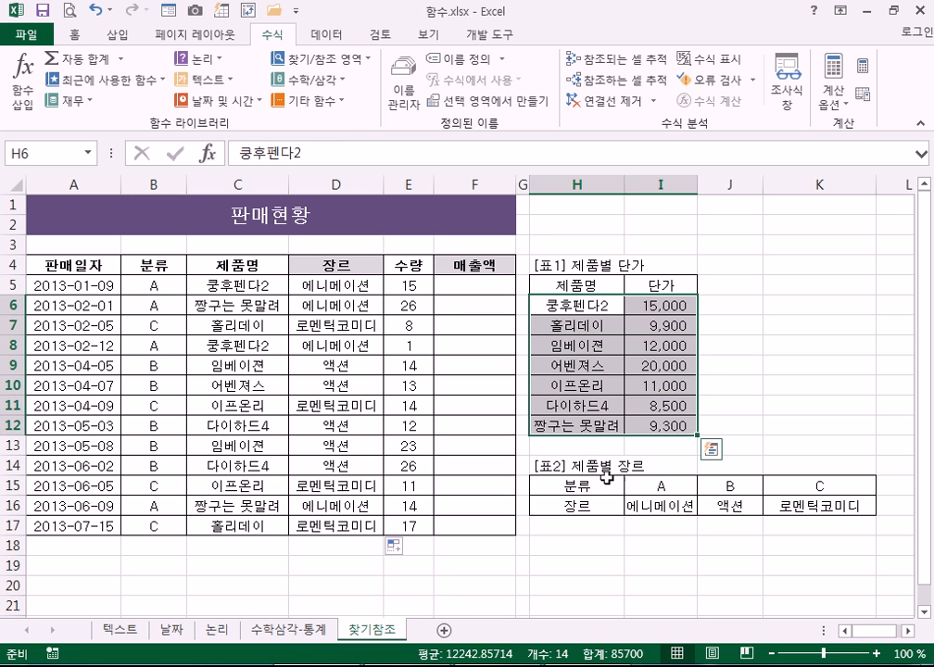
pyautogui.moveTo(649, 486); pyautogui.dragTo(798, 508)
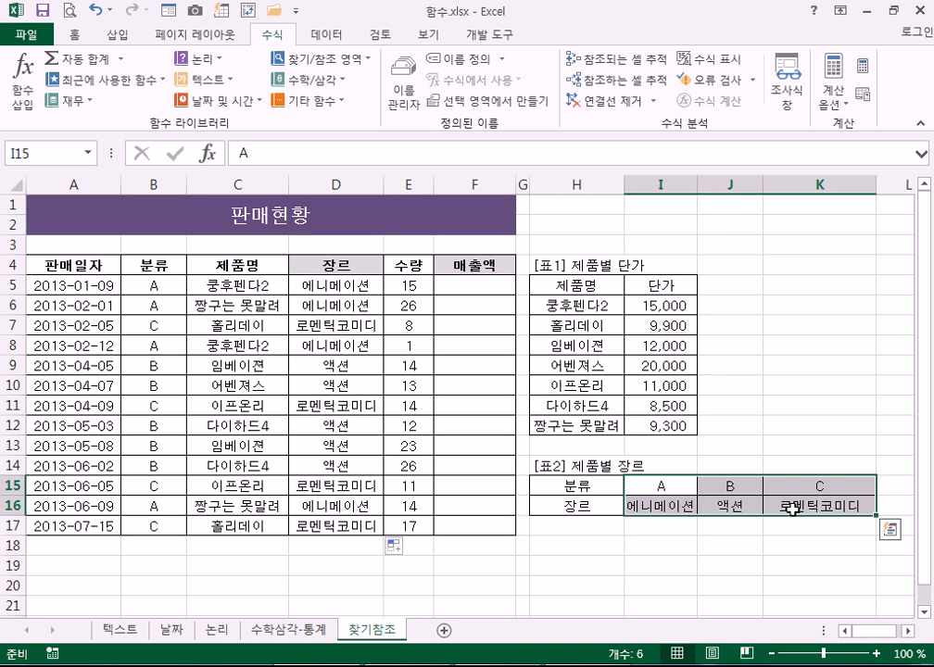
# Step: Insert a VLOOKUP in F5 with C5 as Lookup_value and the 표1 range H6:I12 as Table_array
pyautogui.moveTo(672, 484); pyautogui.dragTo(806, 506)
pyautogui.click(459, 281)
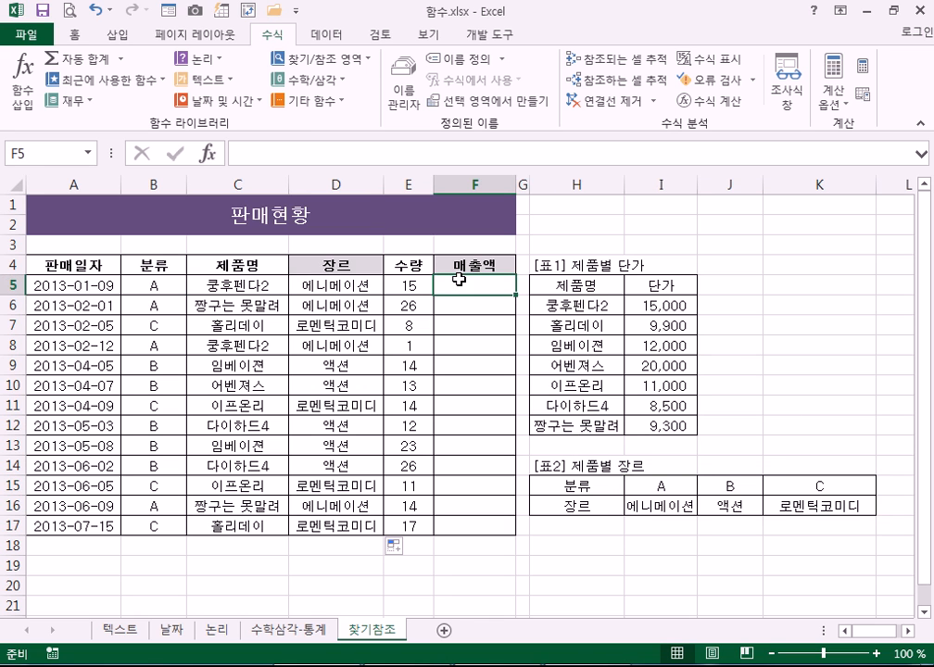
pyautogui.click(322, 59)
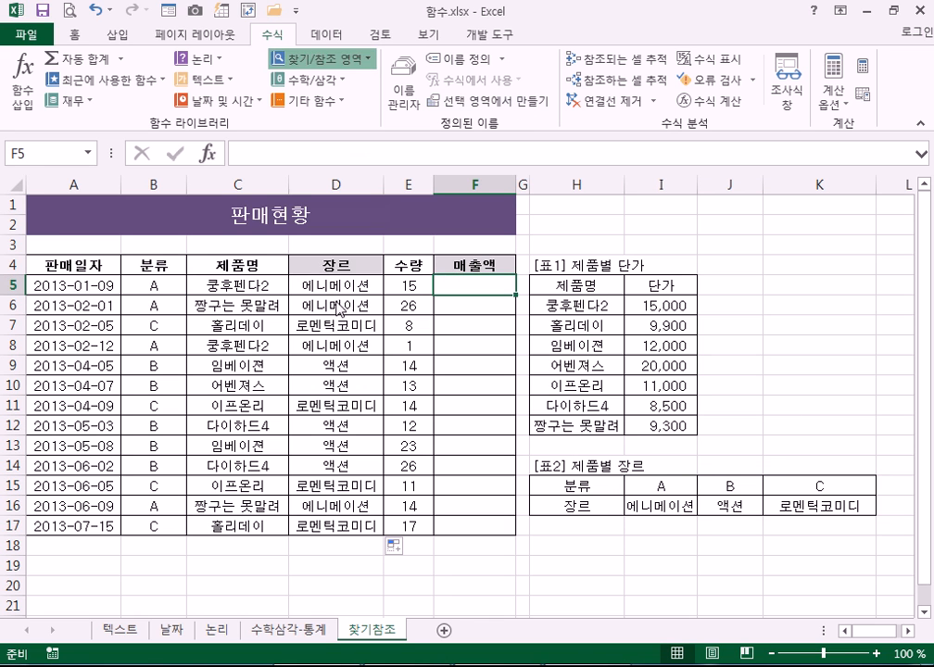
pyautogui.click(350, 485)
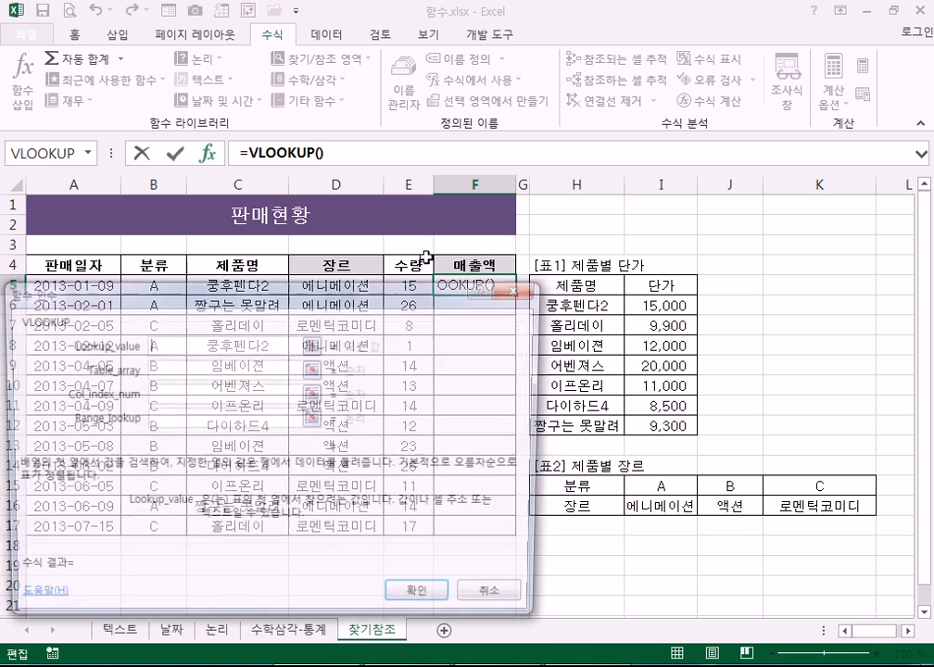
pyautogui.moveTo(321, 297); pyautogui.dragTo(352, 337)
pyautogui.click(258, 286)
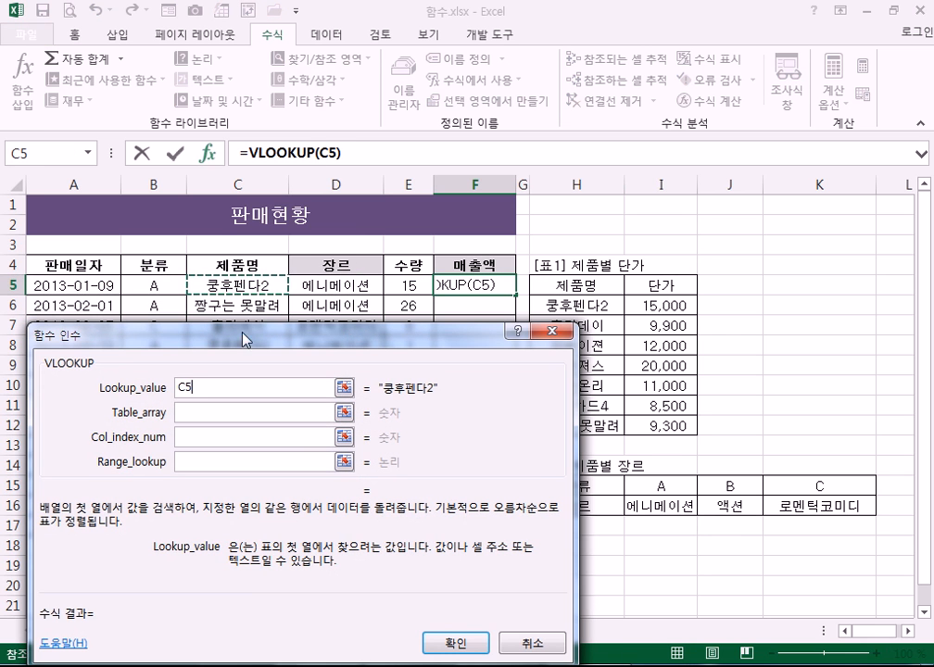
pyautogui.click(225, 415)
pyautogui.moveTo(574, 305); pyautogui.dragTo(669, 422)
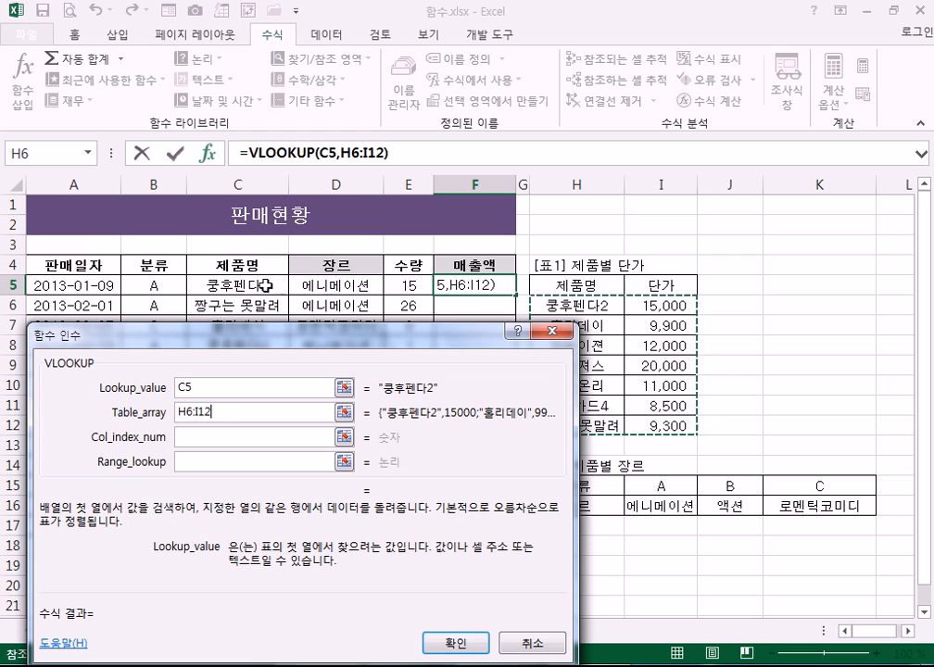
pyautogui.click(242, 386)
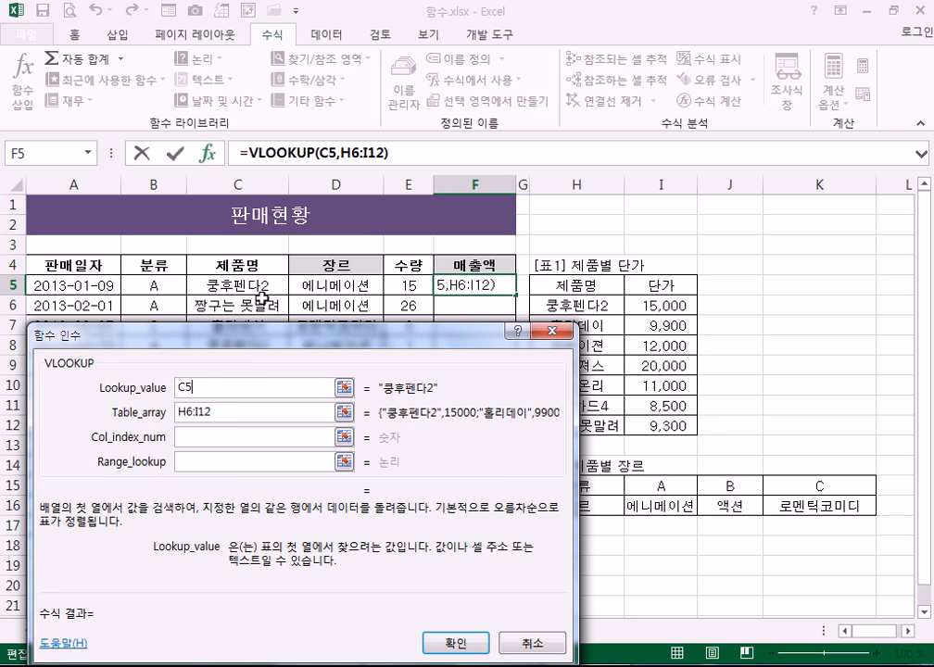
pyautogui.write('+')
pyautogui.click(227, 286)
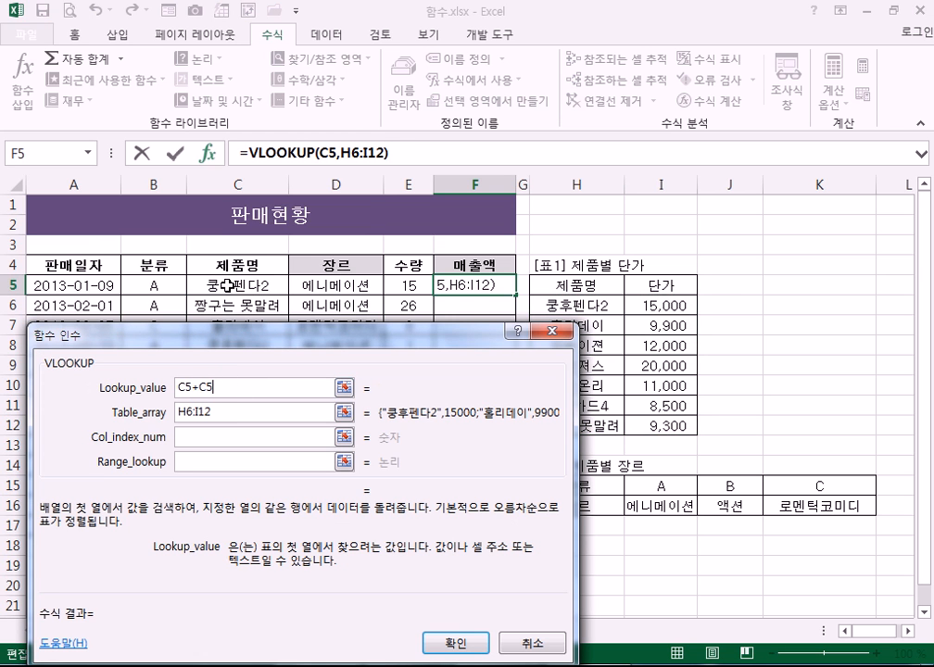
pyautogui.click(218, 290)
# Step: Reselect H6:I12 as the VLOOKUP's Table_array and make it the absolute reference $H$6:$I$12
pyautogui.moveTo(233, 414); pyautogui.dragTo(169, 415)
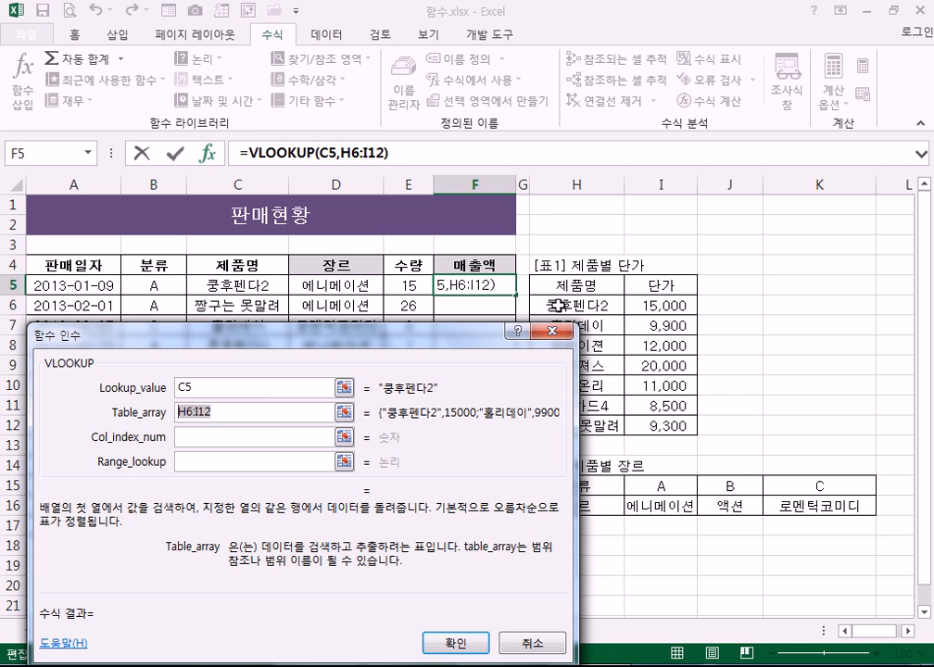
pyautogui.moveTo(565, 303); pyautogui.dragTo(656, 368)
pyautogui.moveTo(655, 418); pyautogui.dragTo(655, 419)
pyautogui.press('F4')
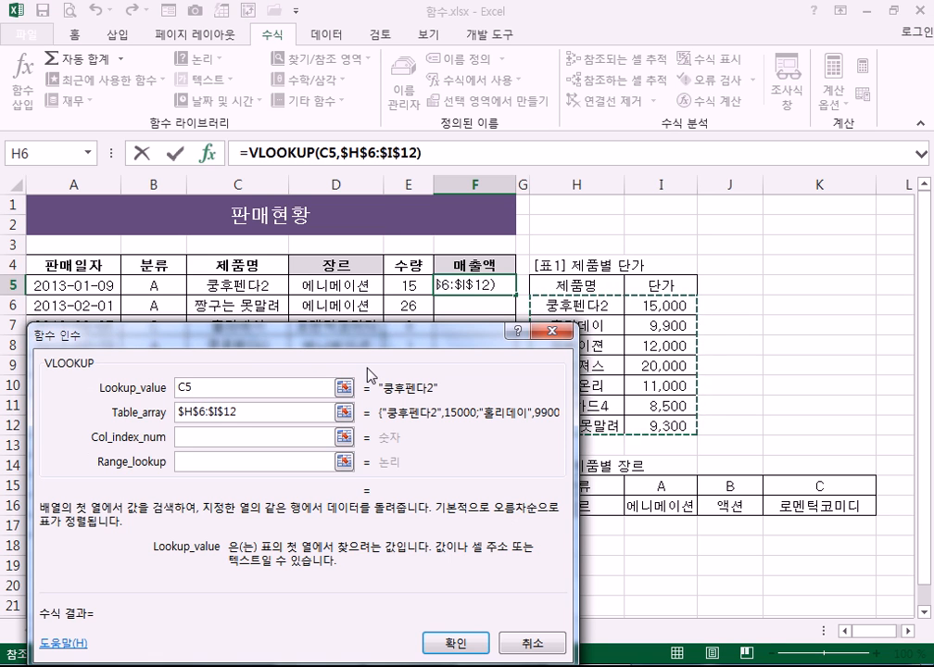
# Step: Set the VLOOKUP's Col_index_num to 2 for the 단가 column and go on to the Range_lookup argument
pyautogui.click(278, 435)
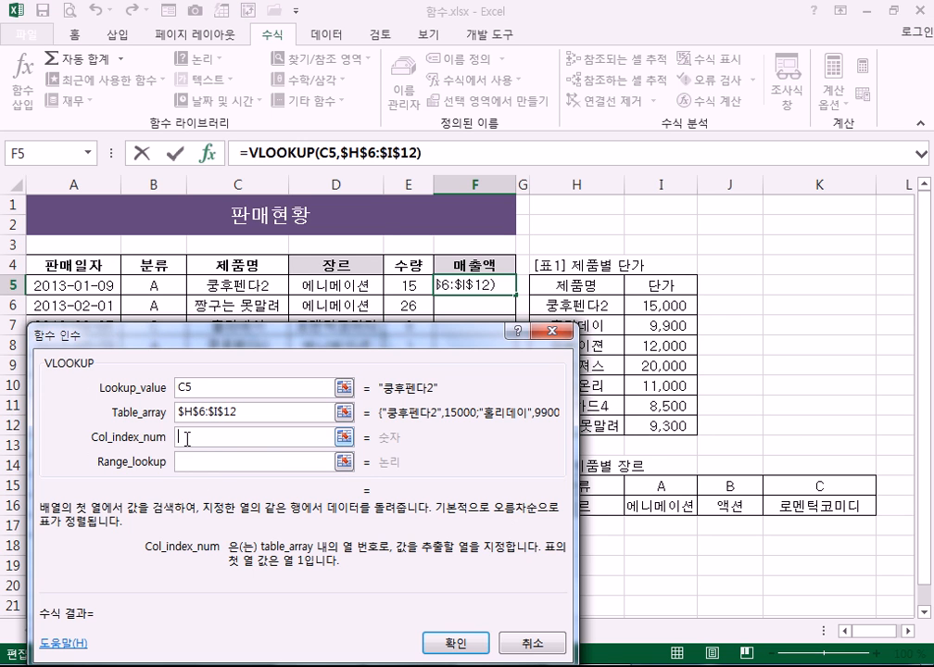
pyautogui.moveTo(369, 343); pyautogui.dragTo(326, 316)
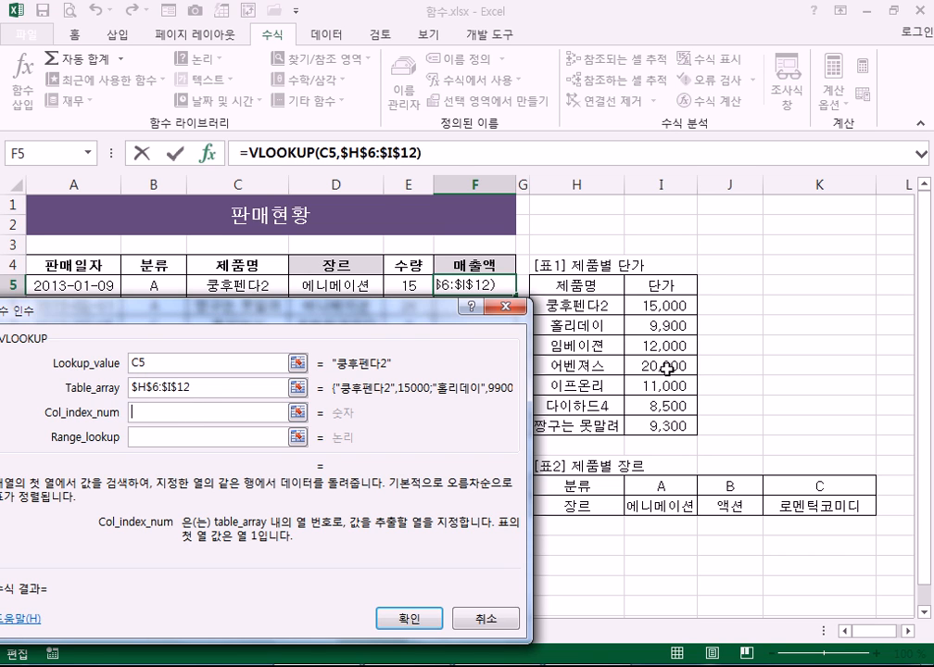
pyautogui.write('2')
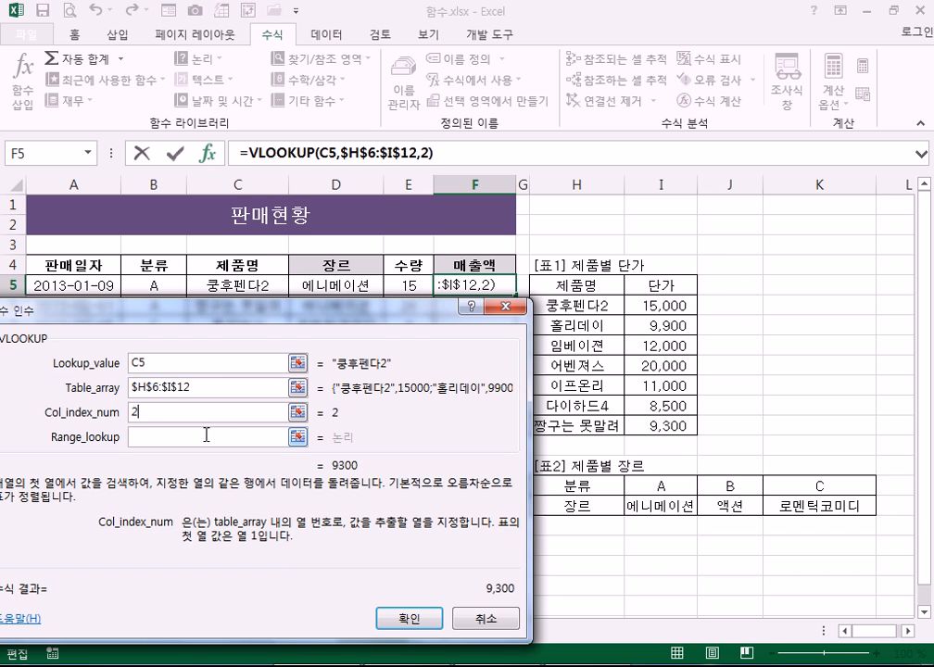
pyautogui.click(203, 435)
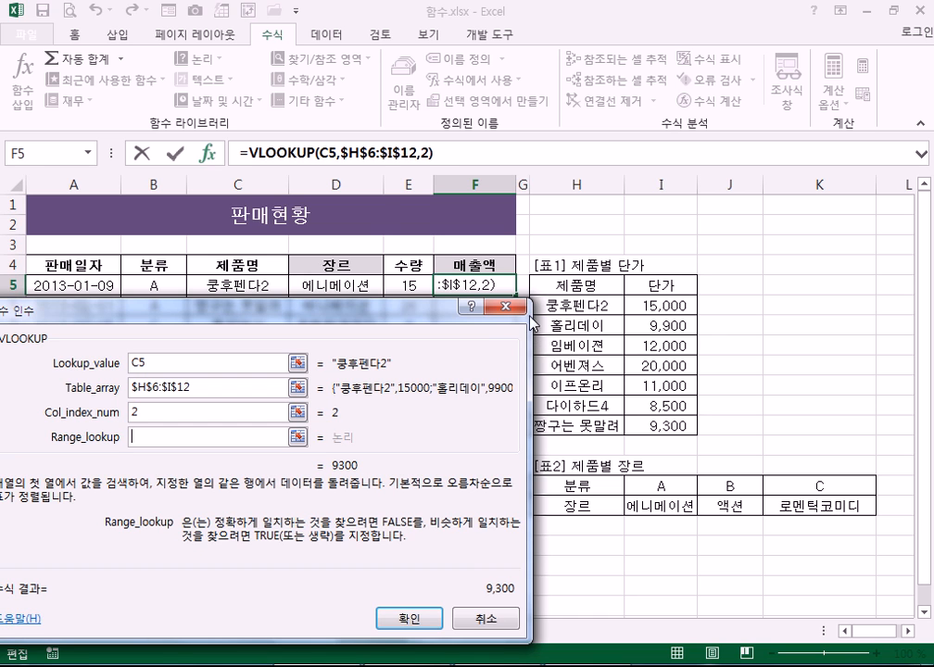
# Step: Compare the VLOOKUP result with Range_lookup set to 0, left empty and set to 1
pyautogui.write('0')
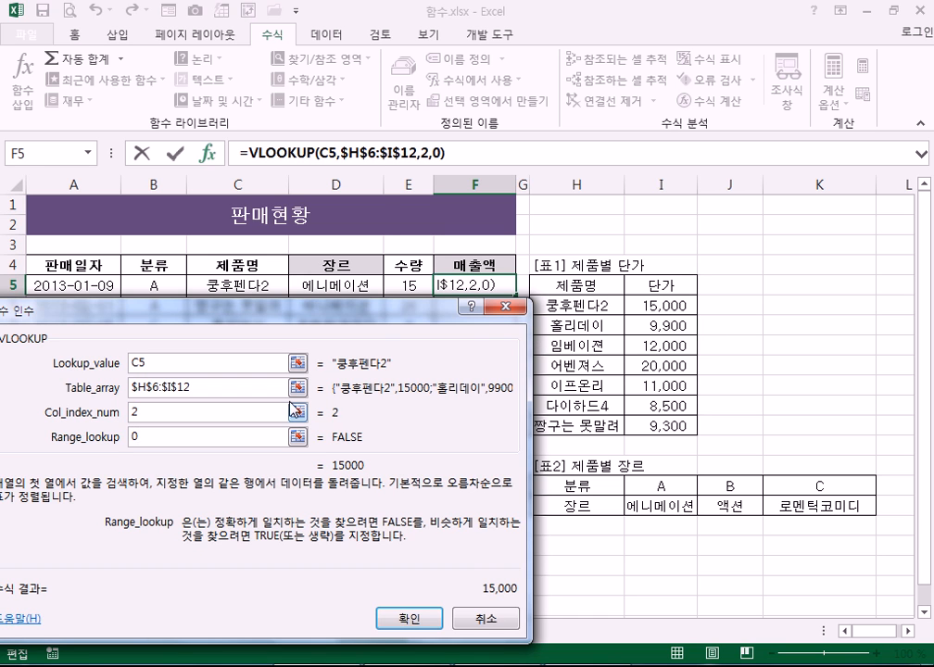
pyautogui.press('BackSpace')
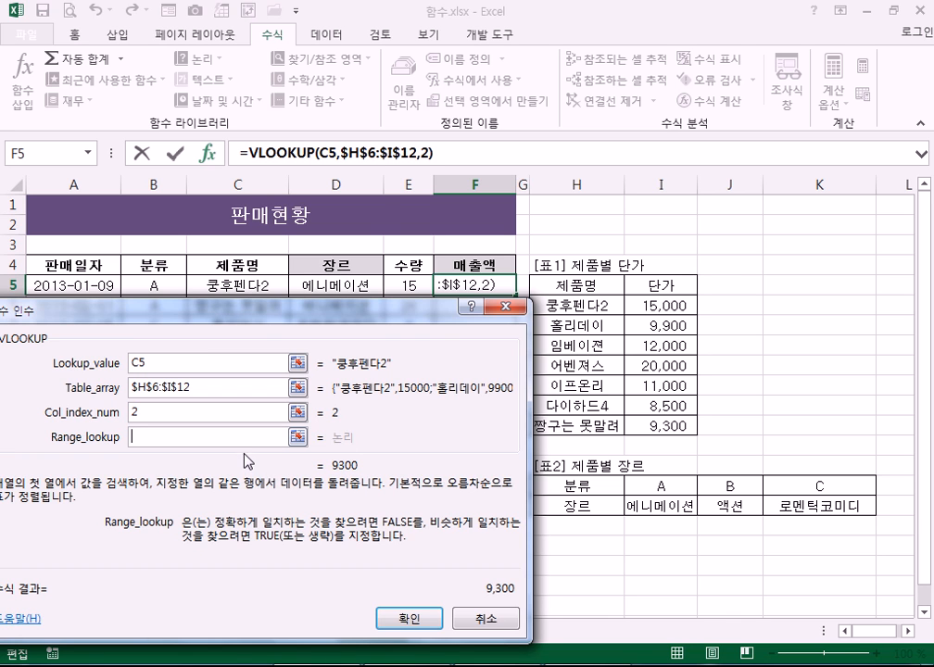
pyautogui.write('0')
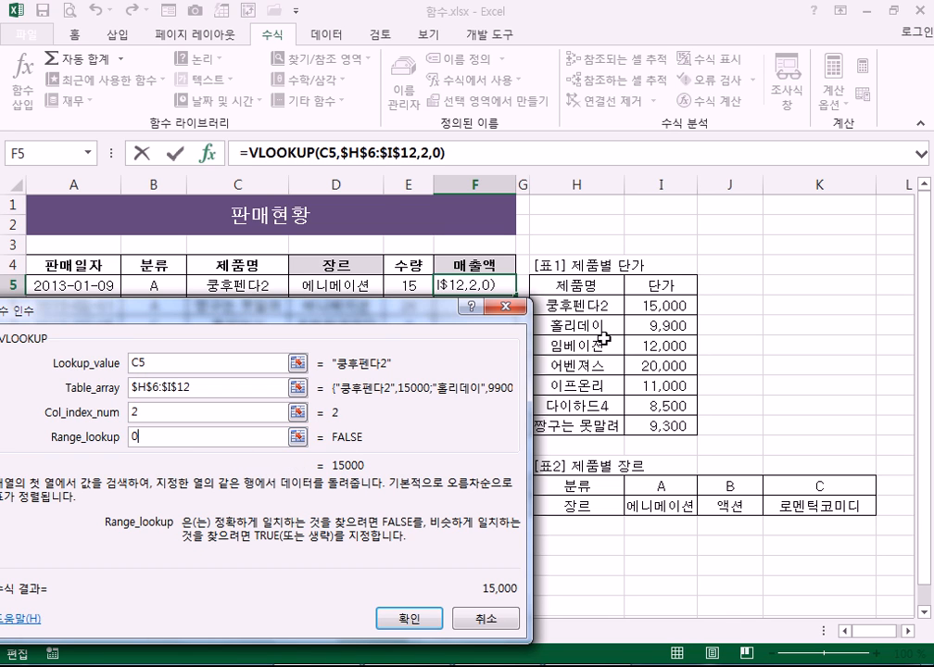
pyautogui.press('BackSpace')
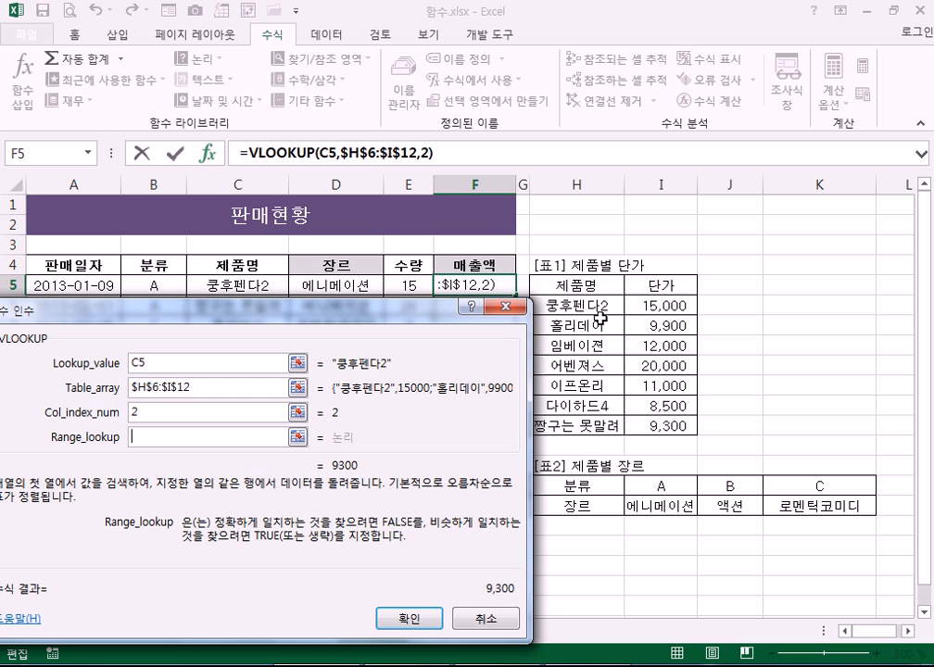
pyautogui.write('1')
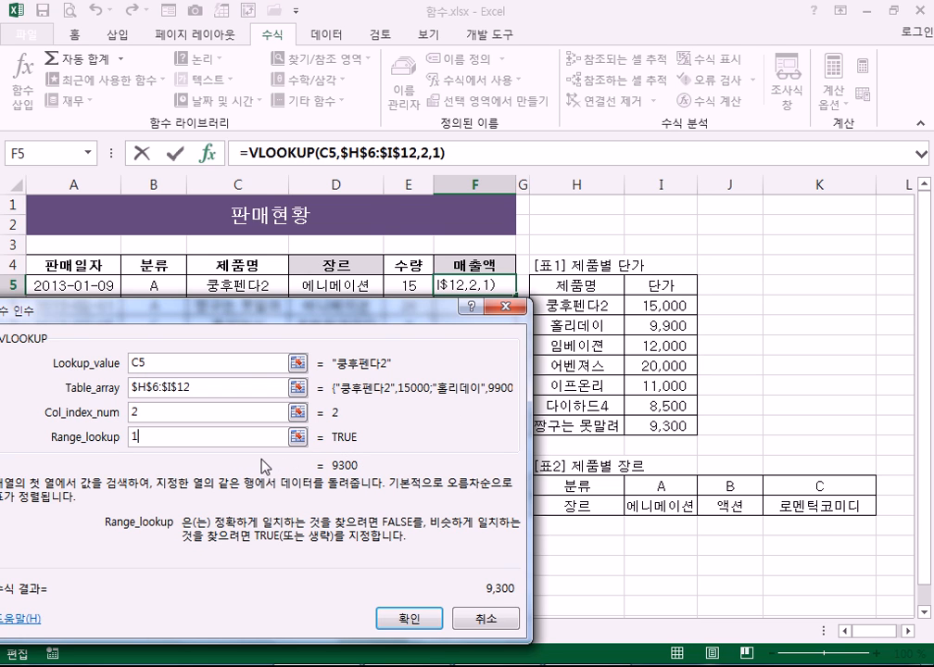
pyautogui.press('BackSpace')
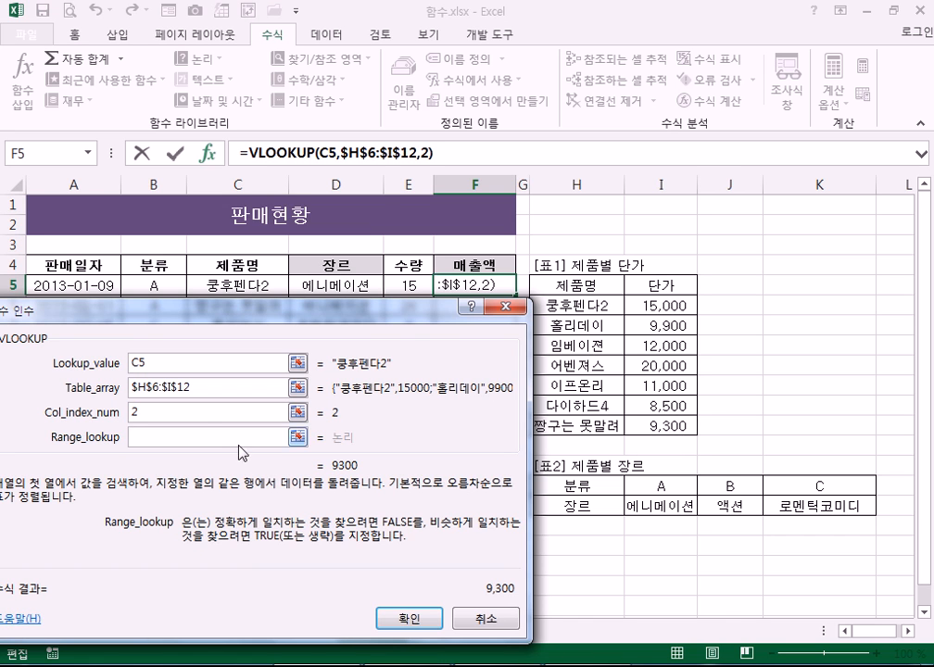
# Step: Complete the VLOOKUP with Range_lookup 0 and copy the F5 formula down through F17
pyautogui.write('0')
pyautogui.click(408, 619)
pyautogui.moveTo(519, 297); pyautogui.dragTo(493, 533)
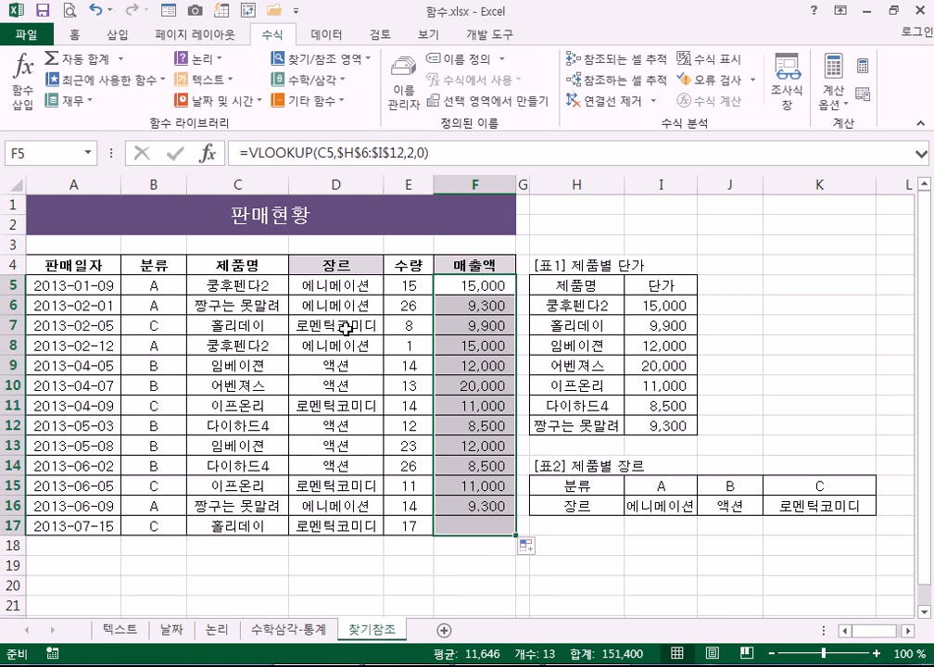
# Step: Change the 제품명 in C5 to 어벤져스 to test the unit price lookup
pyautogui.click(255, 289)
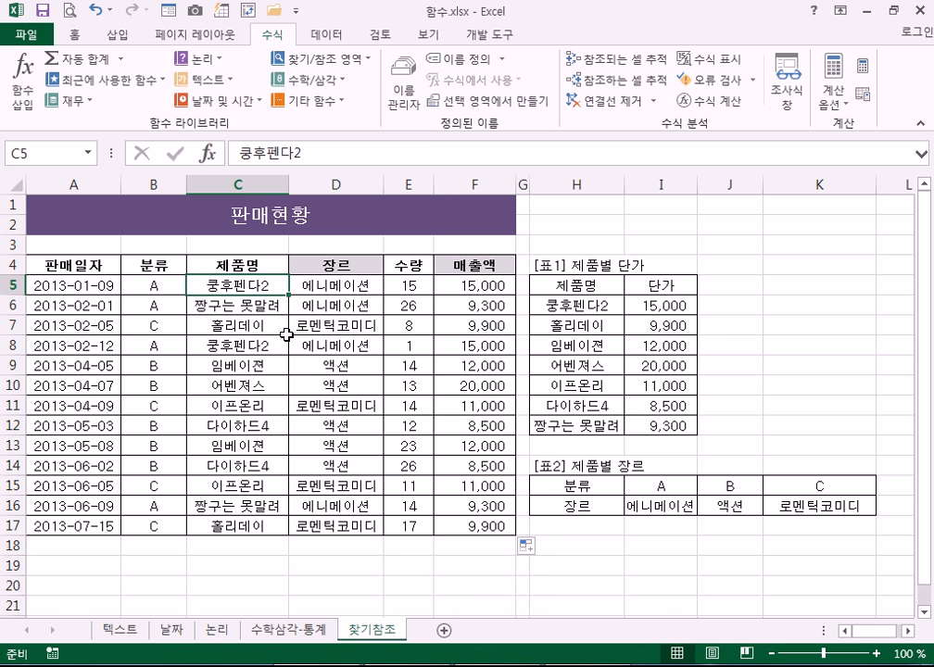
pyautogui.write('어벤져스')
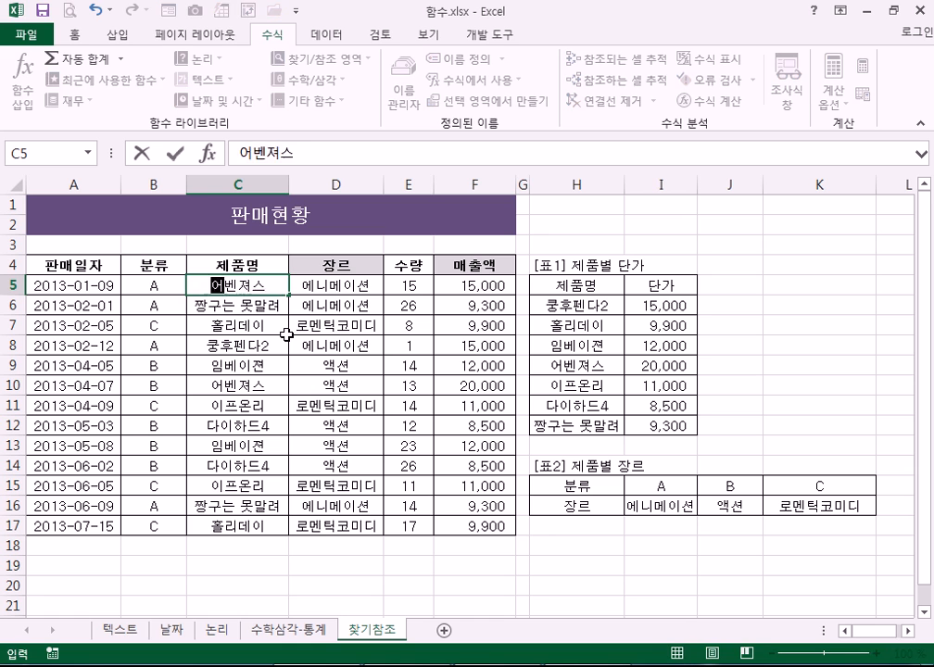
pyautogui.press('Return')
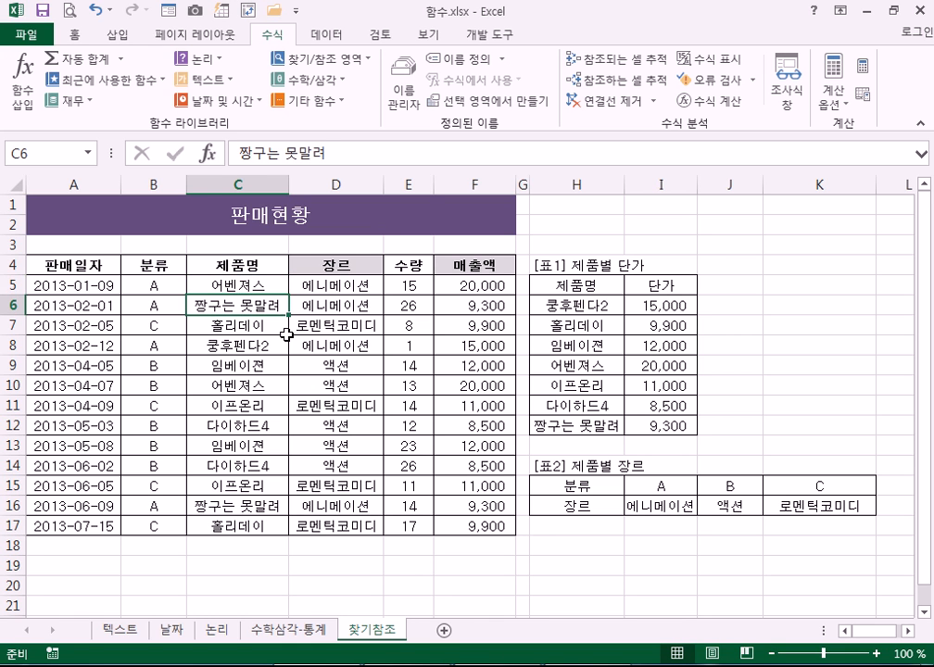
# Step: Multiply the VLOOKUP in F5 by the 수량 in E5 and copy the formula down the 매출액 column through F17
pyautogui.click(443, 289)
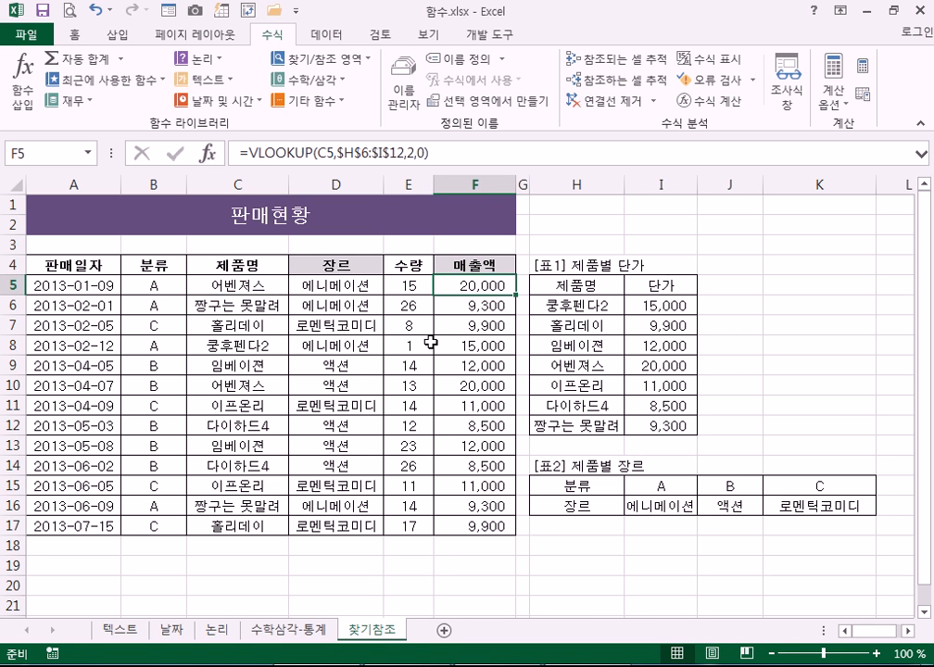
pyautogui.doubleClick(467, 287)
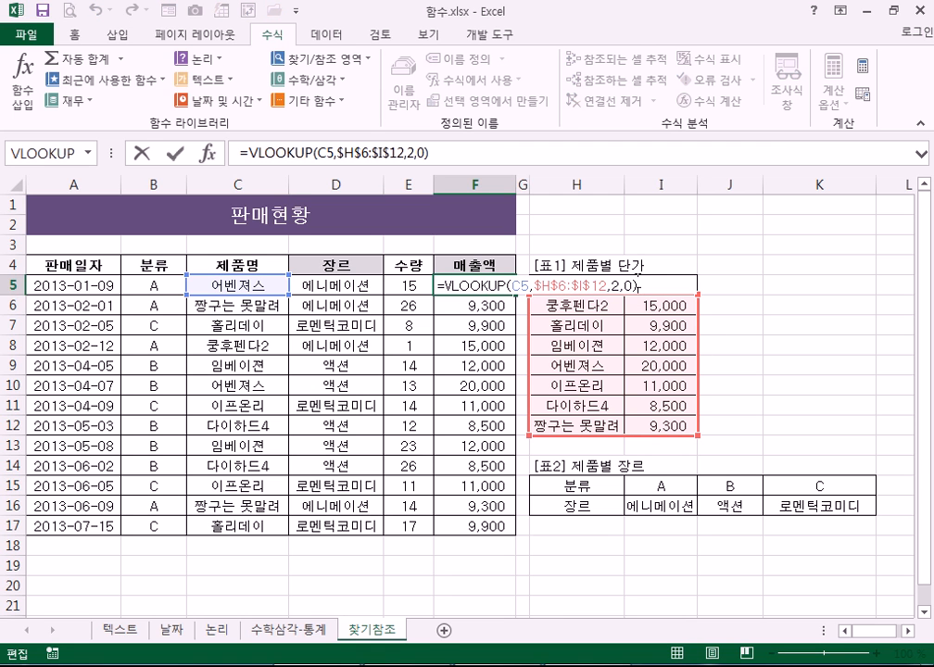
pyautogui.write('*')
pyautogui.click(420, 287)
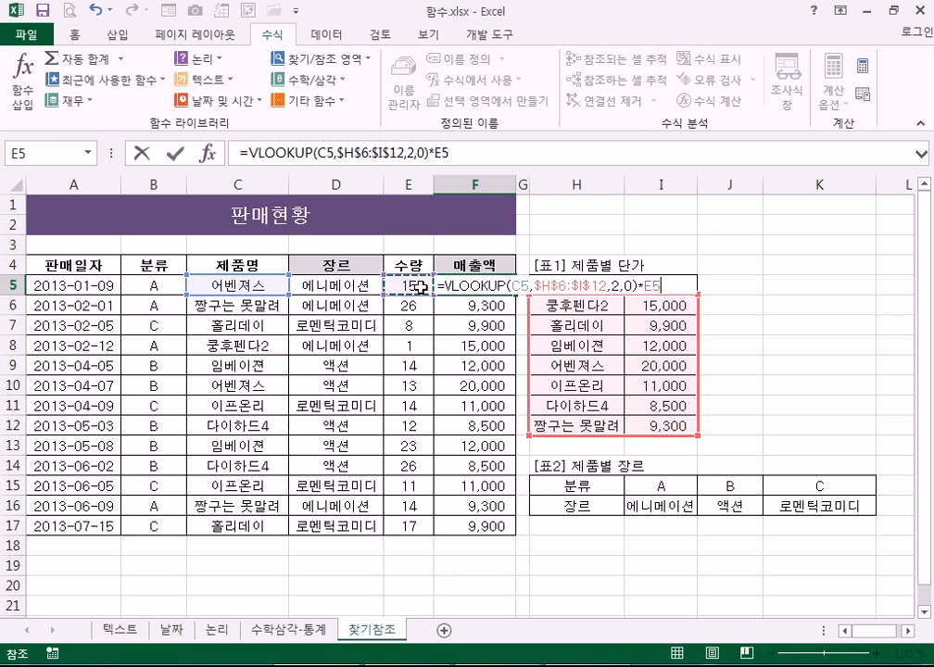
pyautogui.press('Return')
pyautogui.press('Up')
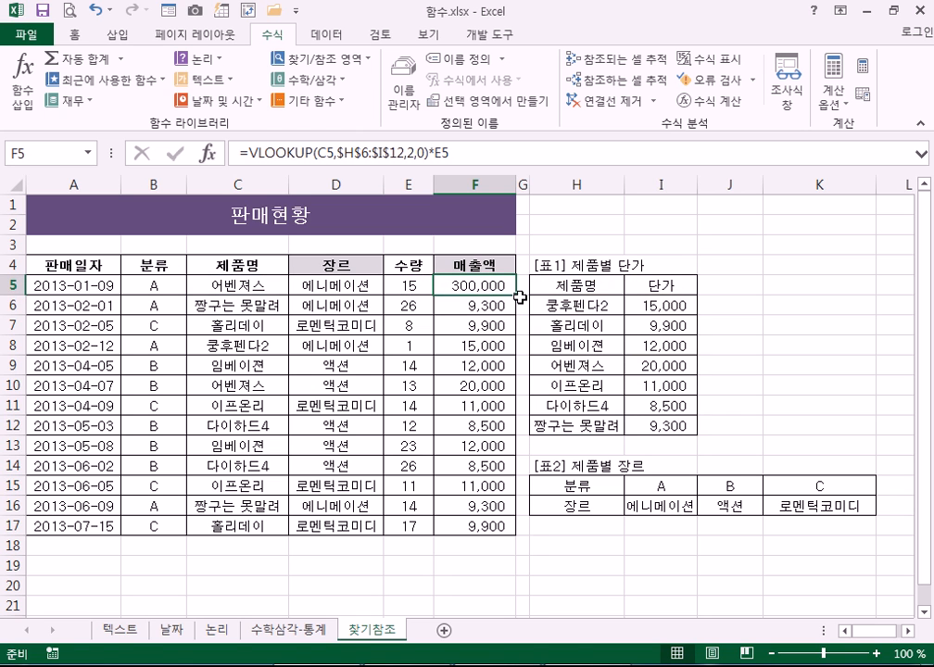
pyautogui.doubleClick(514, 296)
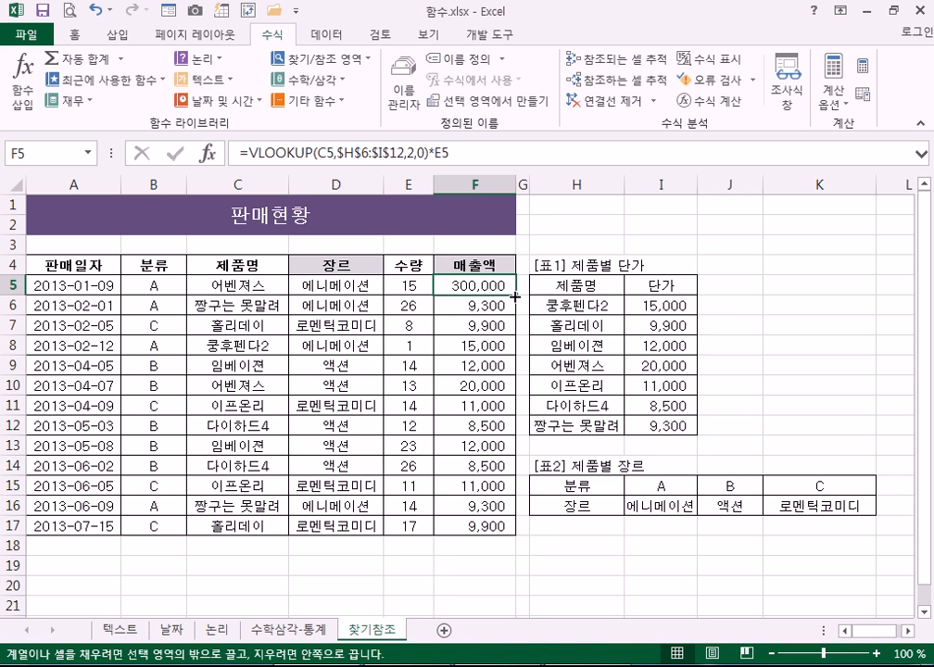
# Step: Change the 분류 in B5 to B to test the 장르 lookup
pyautogui.click(130, 287)
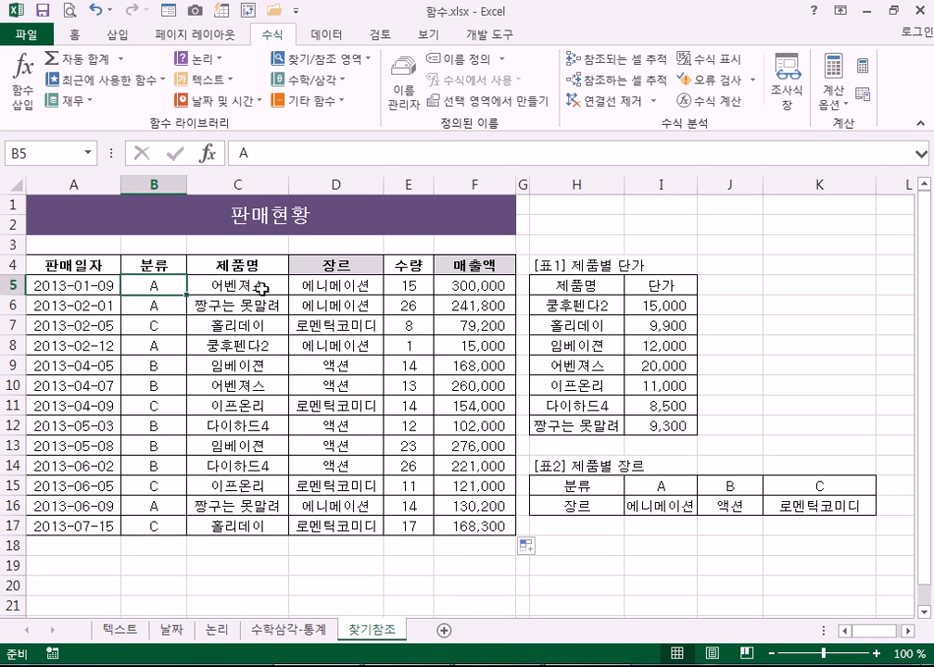
pyautogui.write('B')
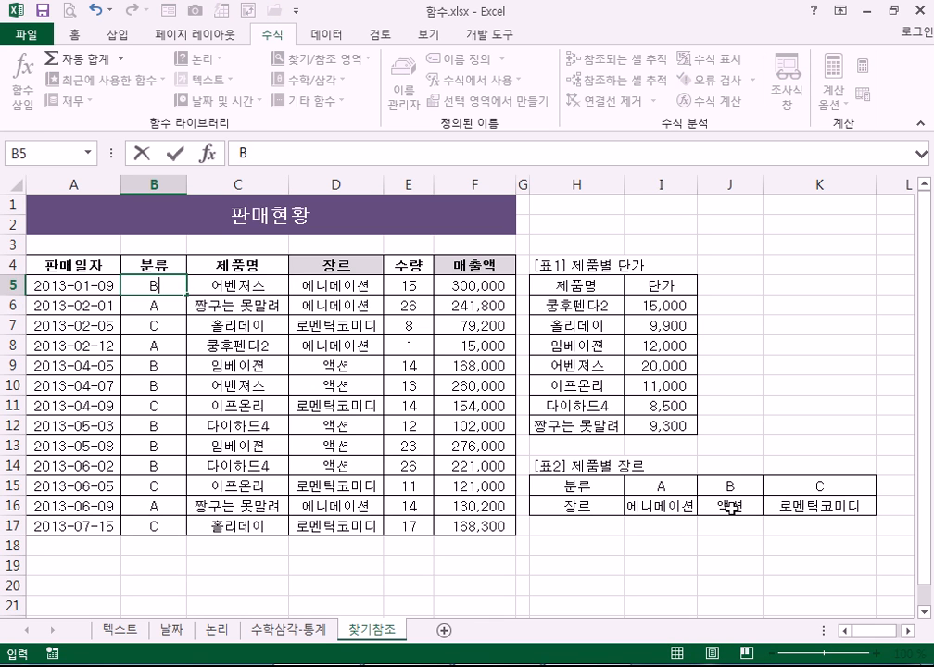
pyautogui.press('Return')
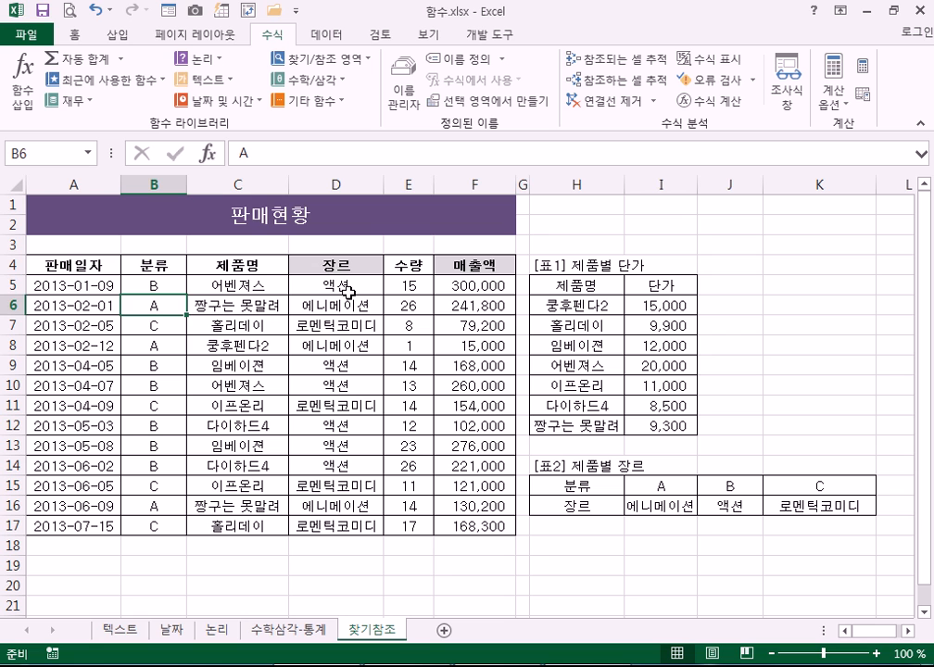
# Step: Change the 제품명 in C5 to 다이하드4 to test the 매출액 calculation
pyautogui.click(250, 285)
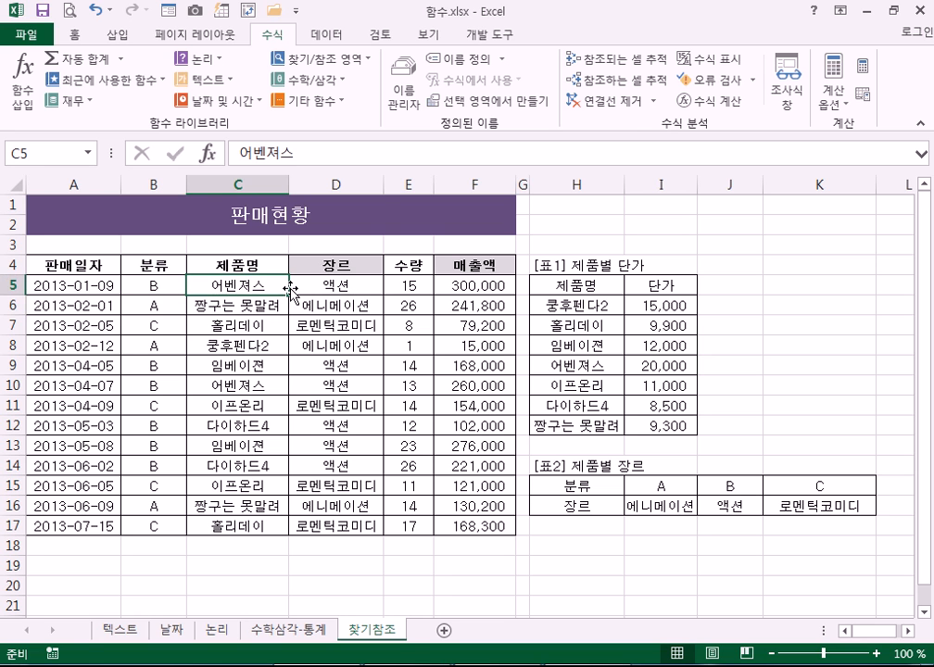
pyautogui.write('EK')
pyautogui.press('BackSpace')
pyautogui.press('BackSpace')
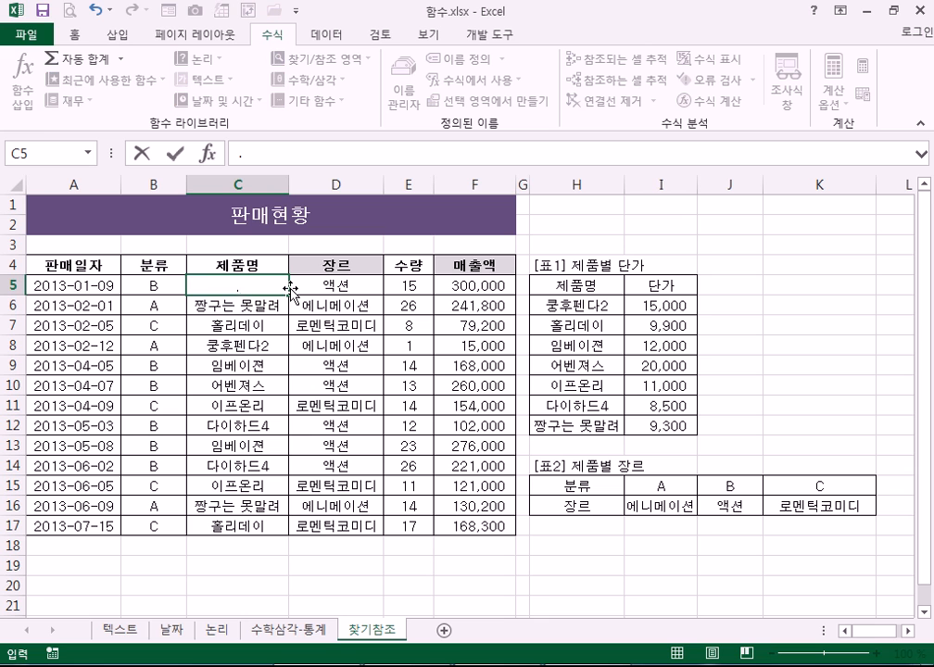
pyautogui.write('다이하드4')
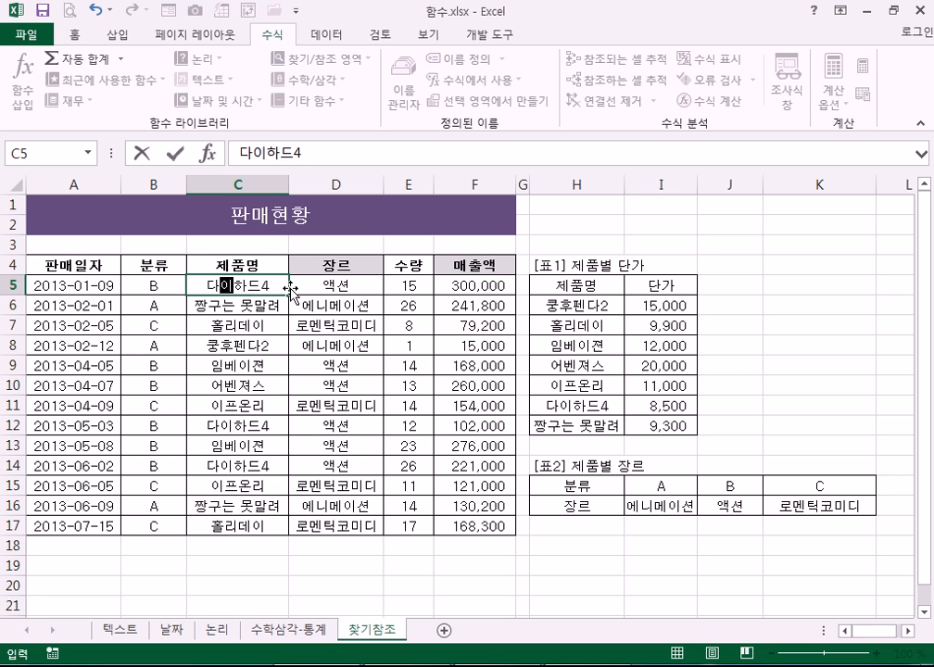
pyautogui.press('Return')
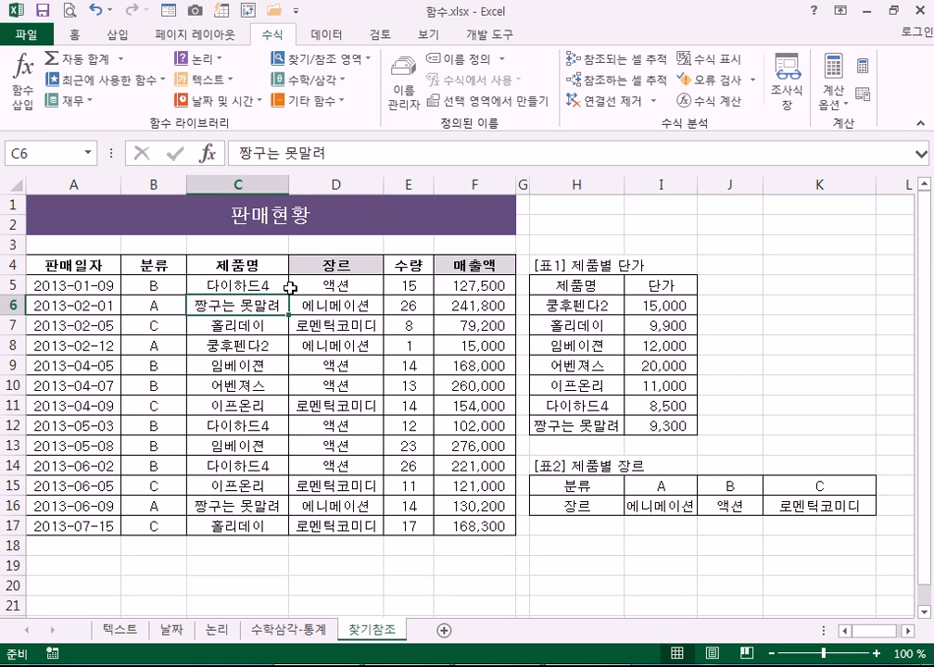
# Step: Check the 장르 and 매출액 formulas on the 찾기참조 sheet against the 제품별 단가 and 제품별 장르 lookup tables
pyautogui.click(500, 285)
pyautogui.click(659, 404)
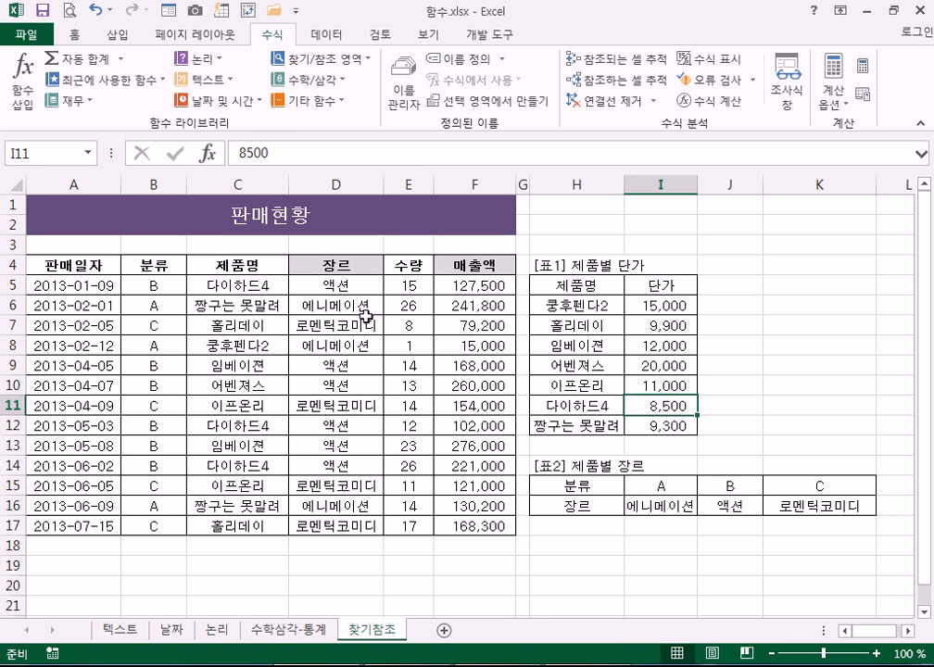
pyautogui.moveTo(567, 305); pyautogui.dragTo(671, 423)
pyautogui.moveTo(660, 486); pyautogui.dragTo(815, 506)
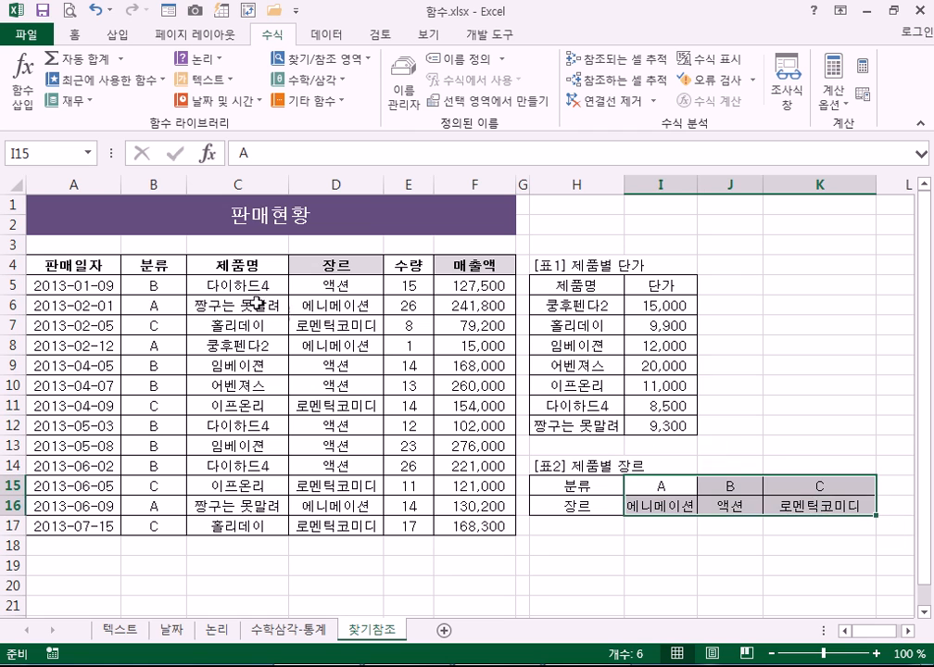
pyautogui.click(182, 283)
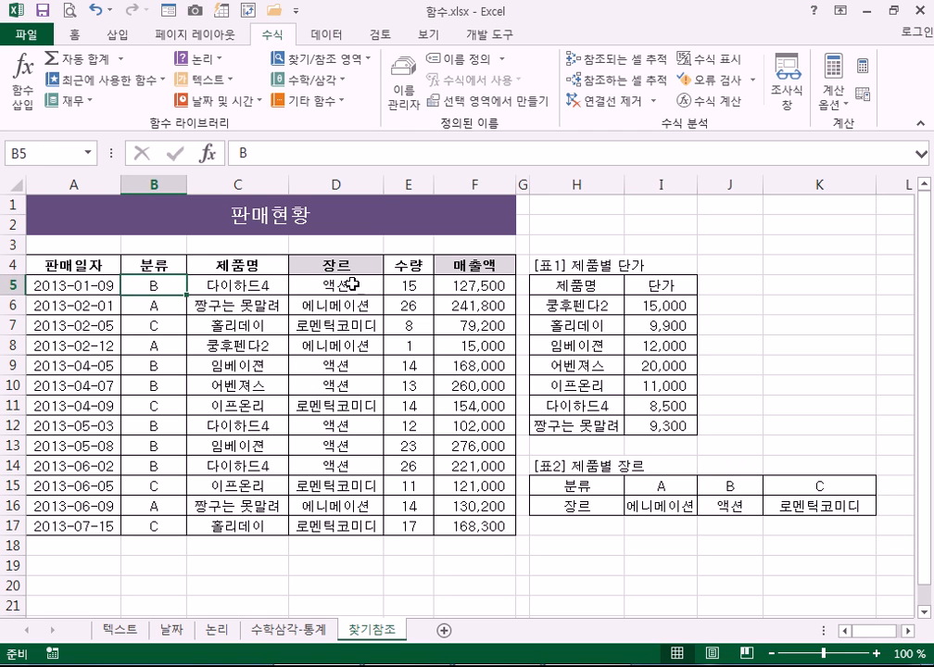
pyautogui.moveTo(345, 284); pyautogui.dragTo(336, 506)
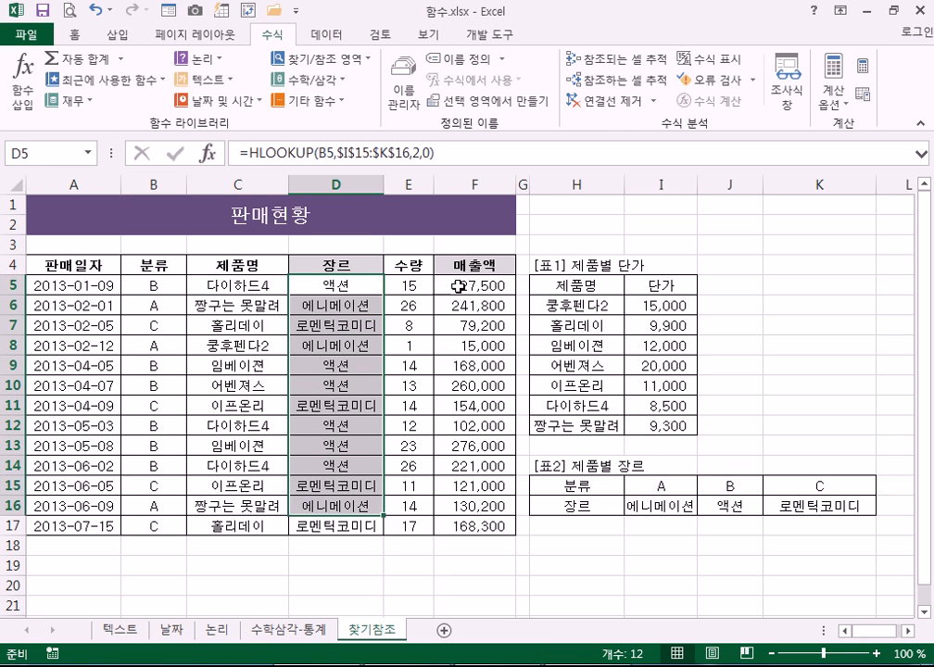
pyautogui.click(211, 305)
pyautogui.moveTo(460, 284); pyautogui.dragTo(468, 486)
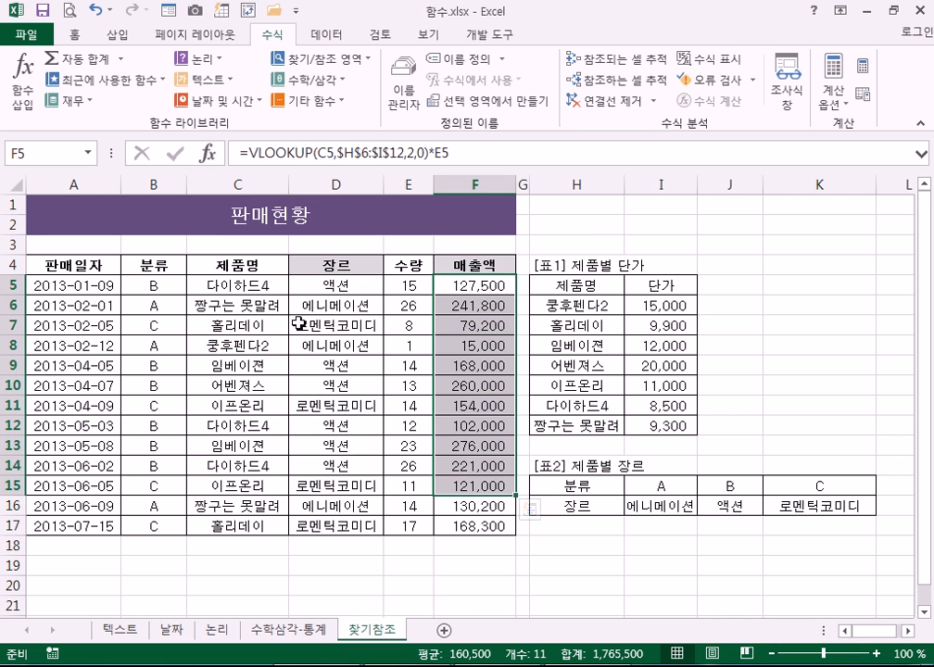
pyautogui.click(256, 280)
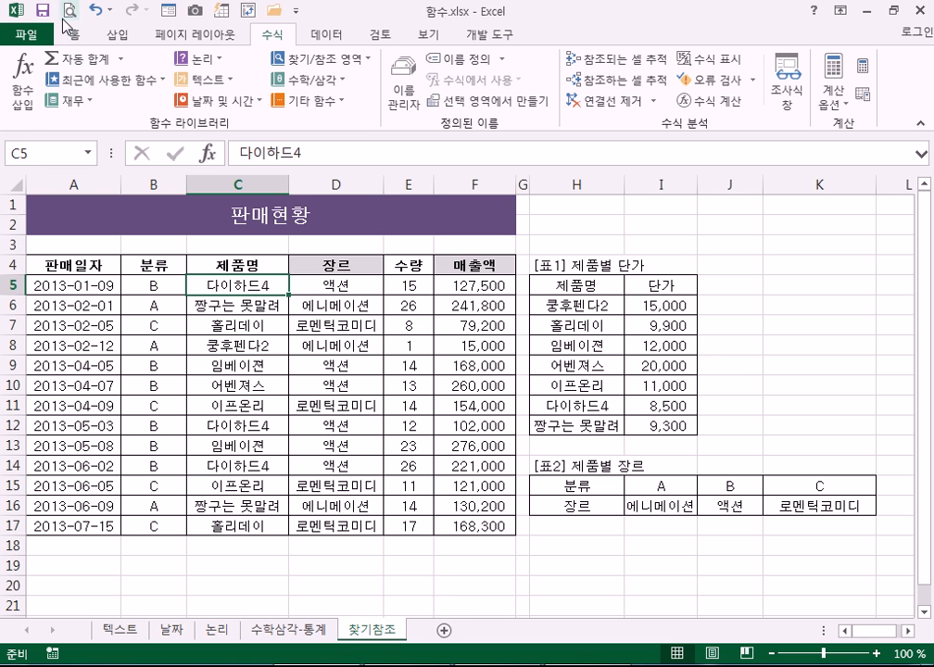
pyautogui.click(275, 11)
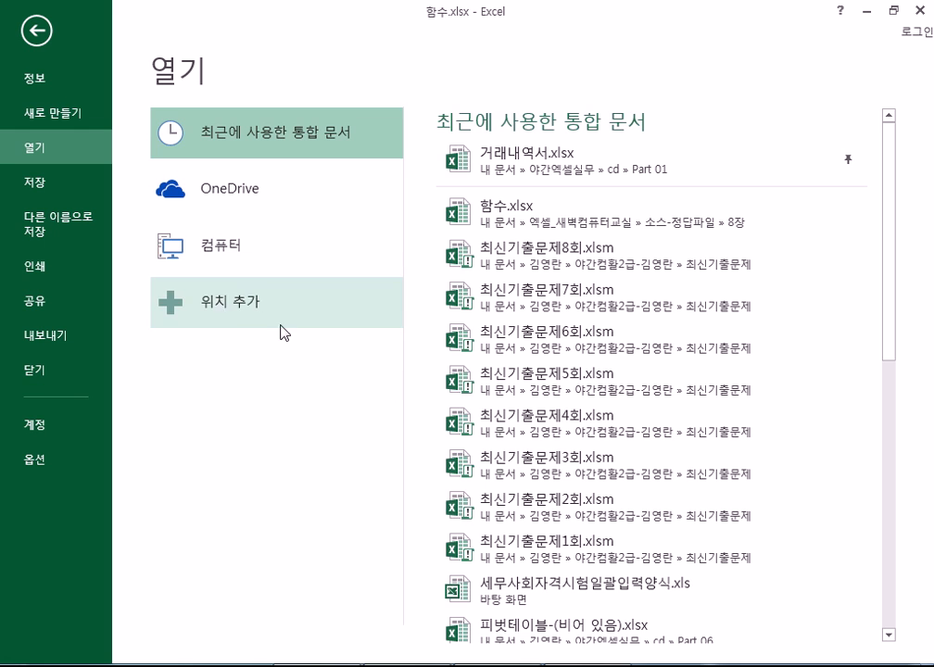
pyautogui.click(218, 247)
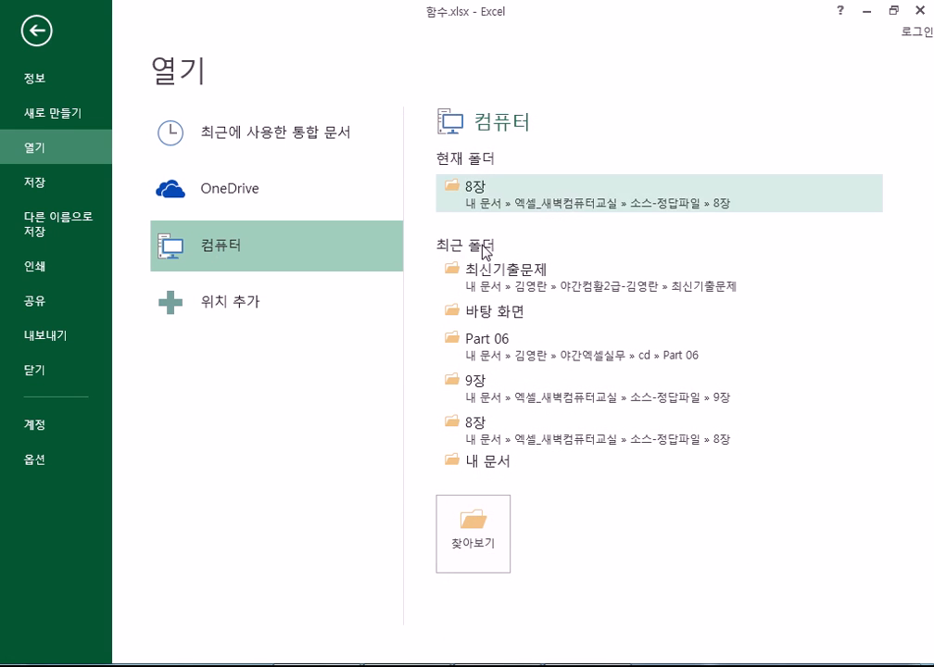
pyautogui.press('Escape')
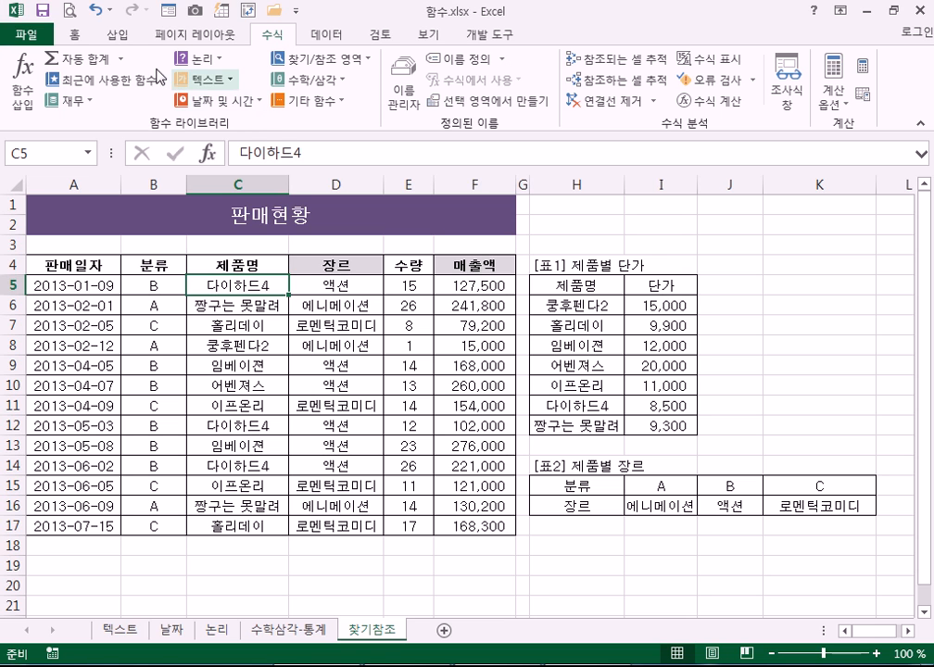
# Step: Open the workbook 차트.xlsx from the 내 문서 folder path 엑셀_새벽컴퓨터교실 > 소스-정답파일 > 9장
pyautogui.click(275, 12)
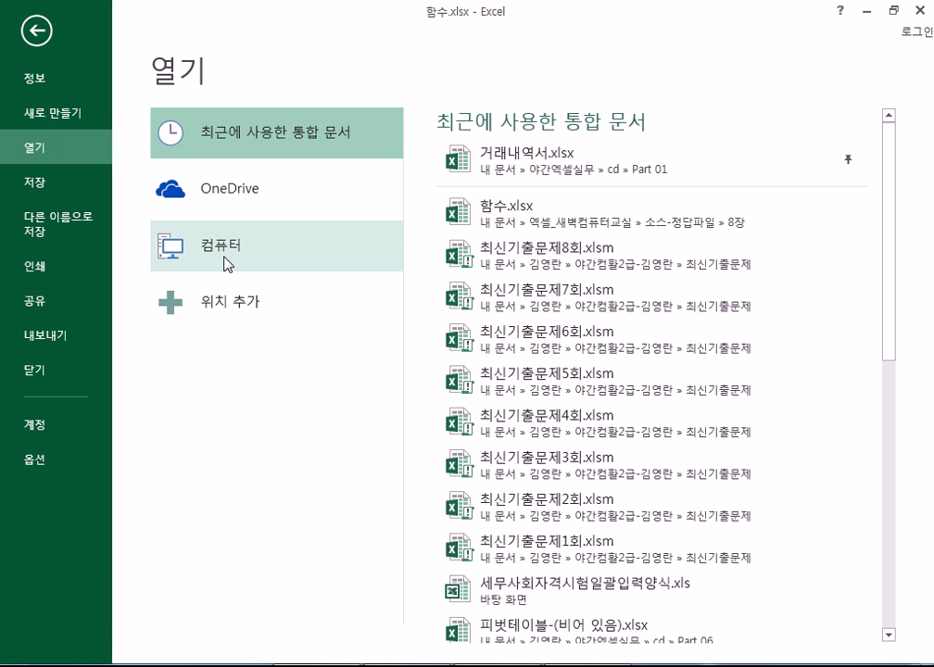
pyautogui.click(224, 256)
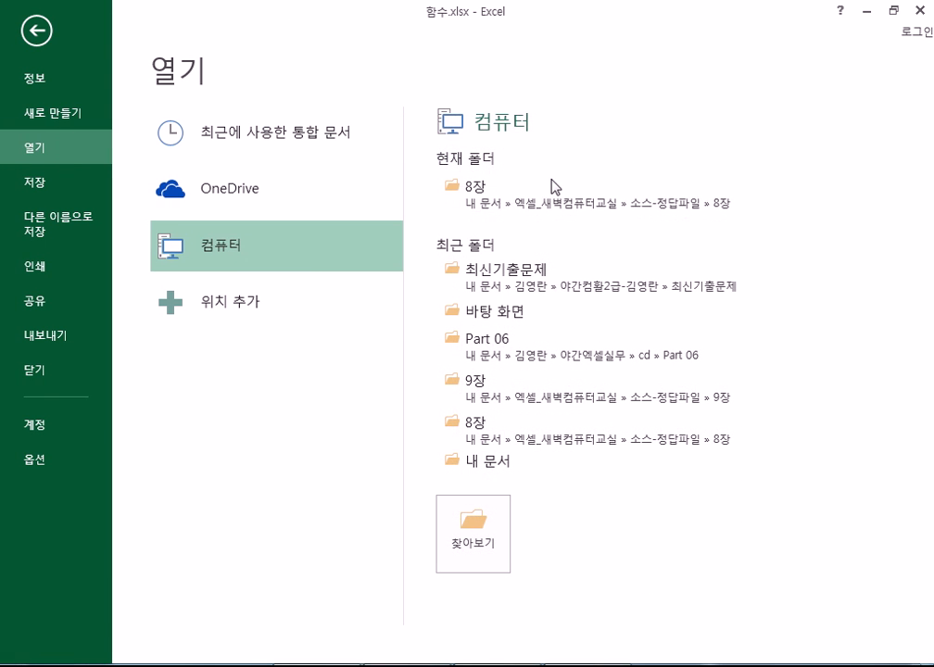
pyautogui.click(482, 460)
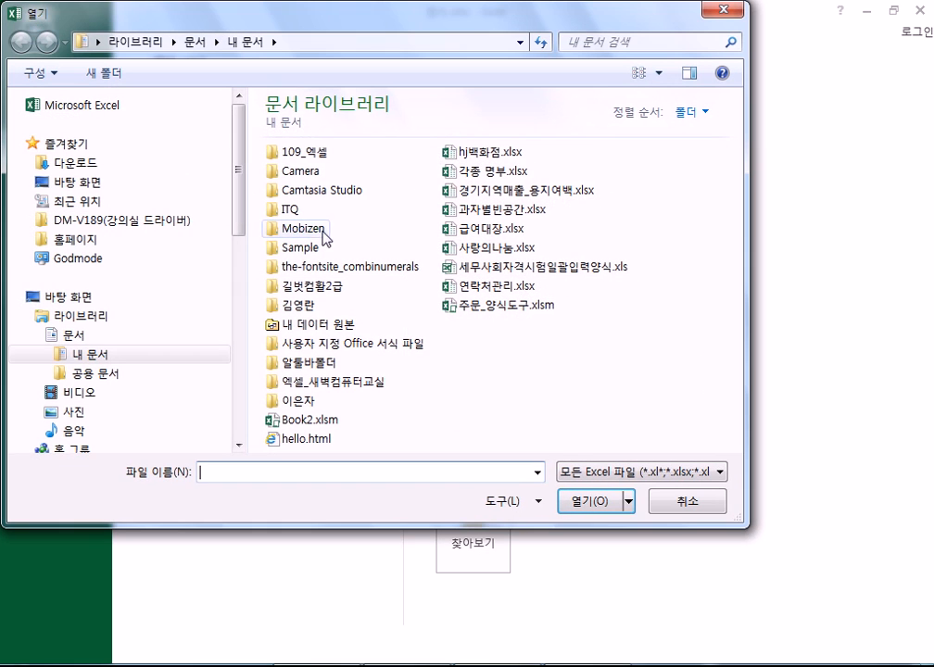
pyautogui.doubleClick(310, 381)
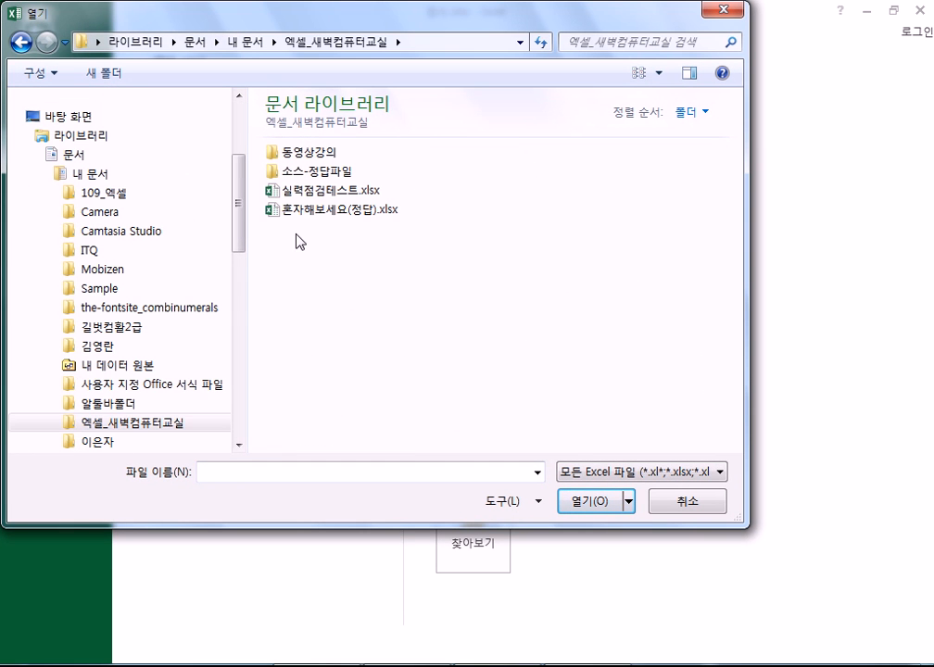
pyautogui.doubleClick(301, 173)
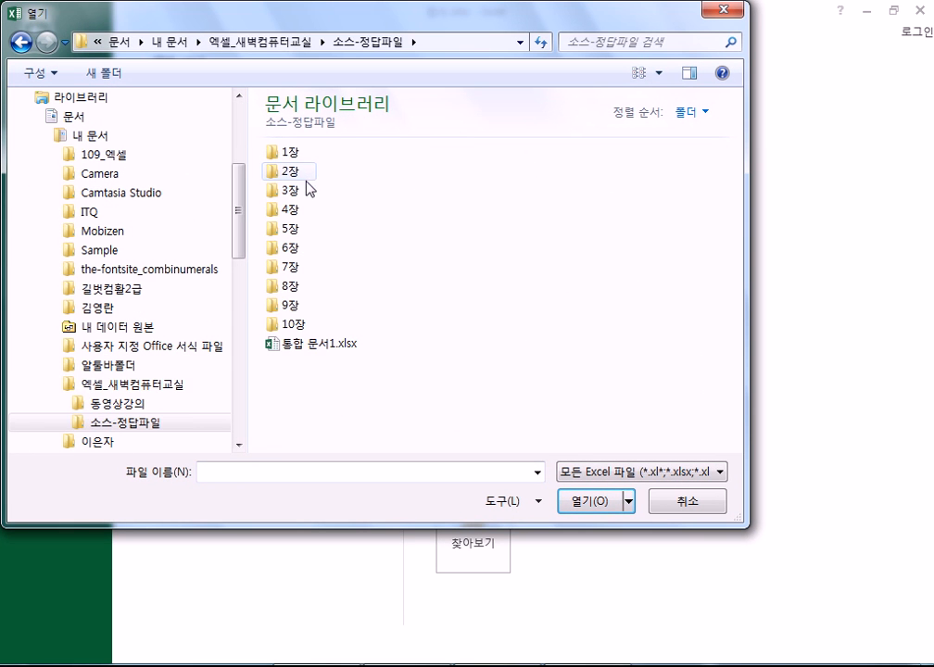
pyautogui.doubleClick(297, 312)
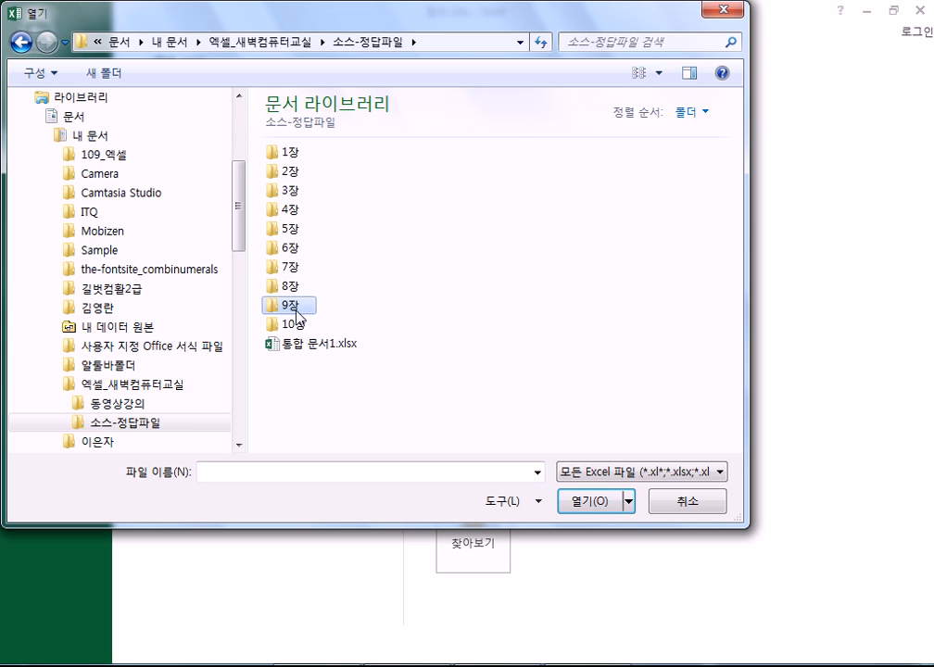
pyautogui.click(301, 156)
pyautogui.click(301, 155)
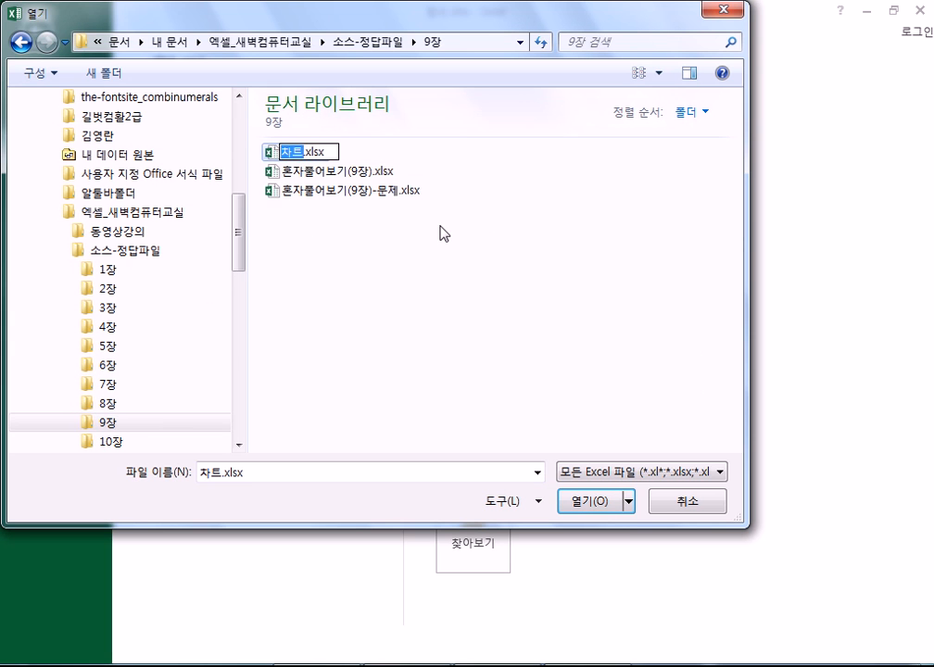
pyautogui.click(582, 502)
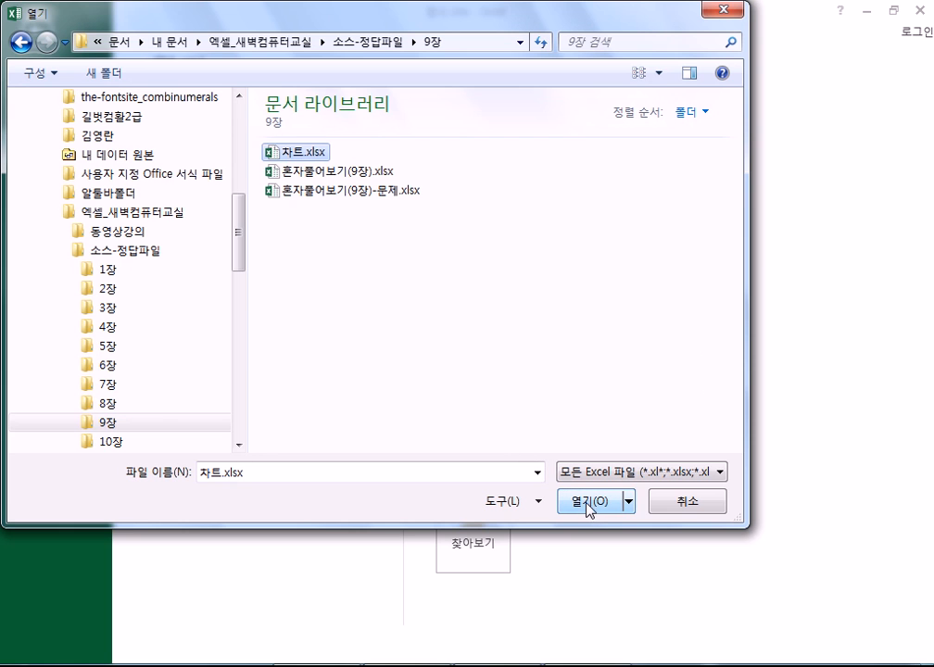
pyautogui.click(586, 505)
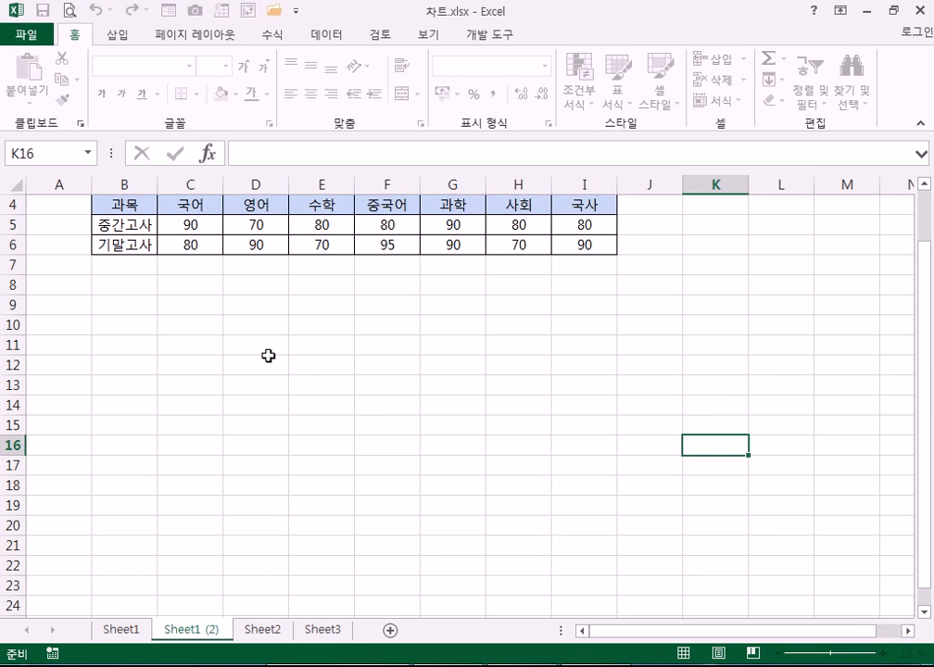
# Step: Compare the finished 3학년 성적표 charts on Sheet1 and Sheet1 (2)
pyautogui.scroll(1, 268, 355)
pyautogui.scroll(-3, 268, 356)
pyautogui.scroll(3, 270, 362)
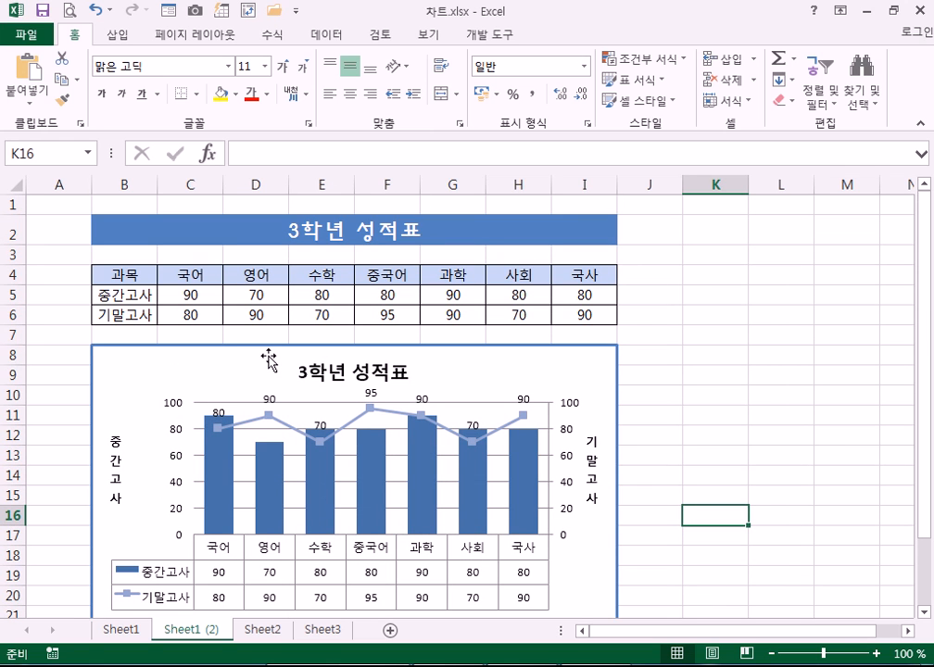
pyautogui.click(124, 630)
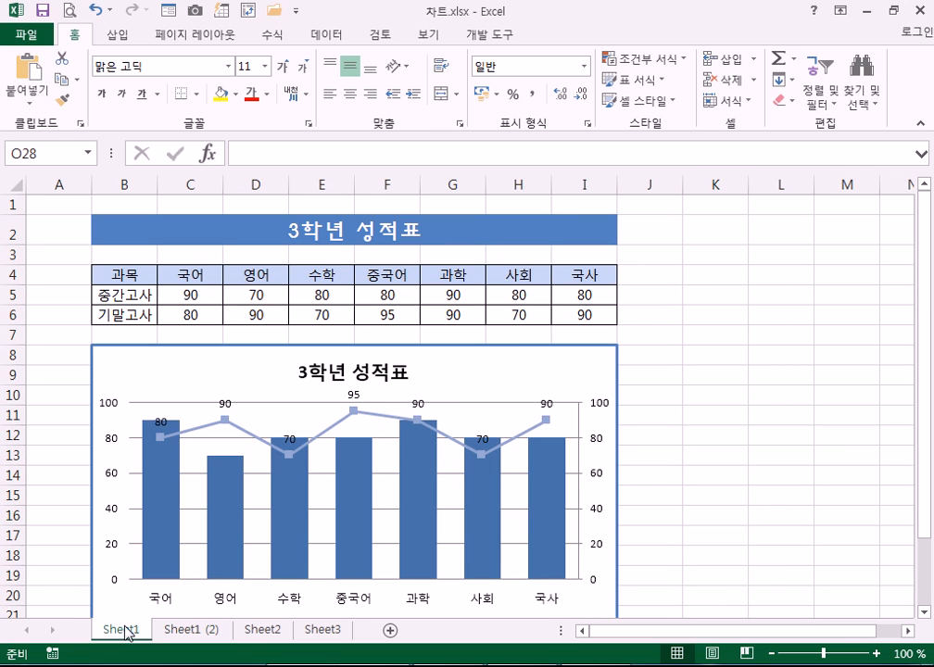
pyautogui.click(194, 631)
pyautogui.click(260, 633)
pyautogui.click(194, 631)
pyautogui.click(139, 632)
pyautogui.click(196, 636)
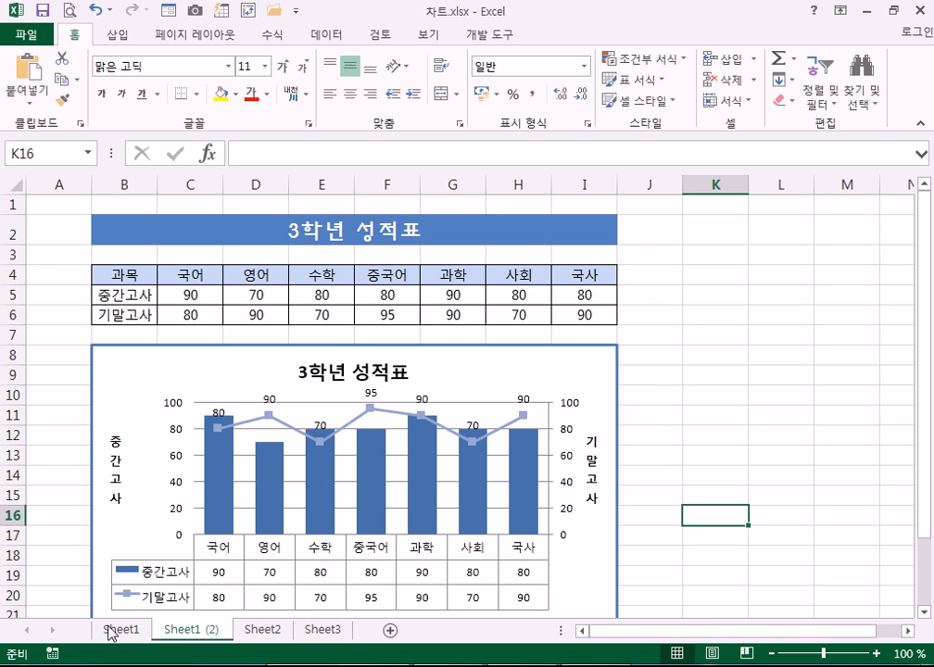
pyautogui.click(135, 636)
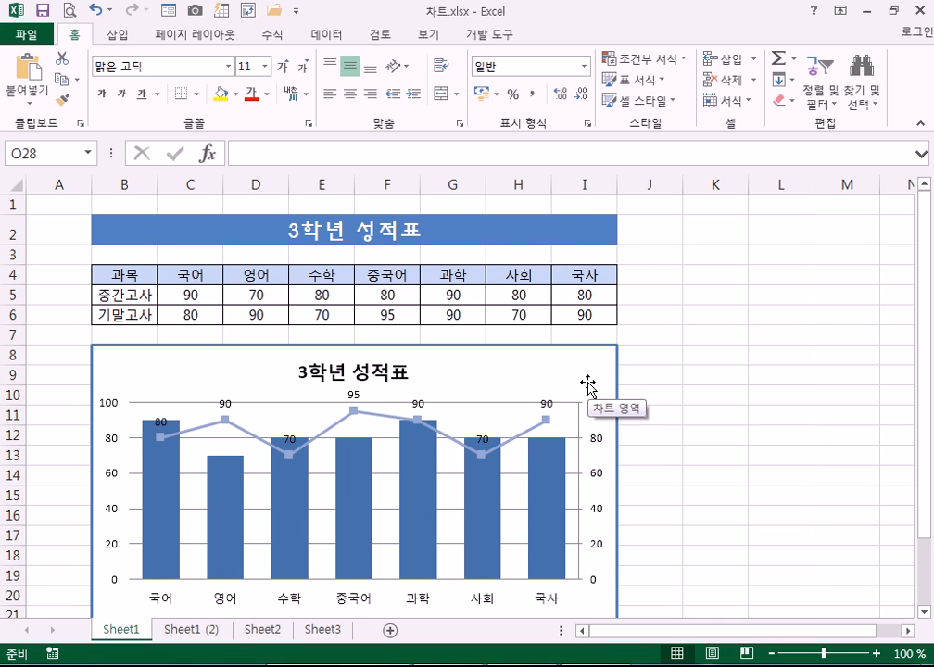
pyautogui.click(202, 632)
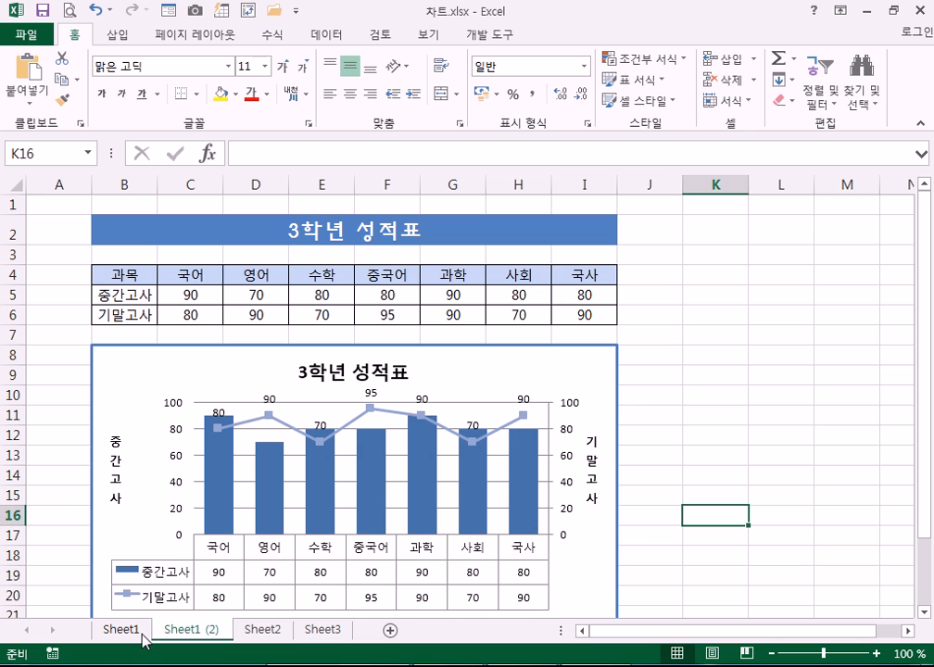
# Step: Delete the existing 3학년 성적표 chart from Sheet1
pyautogui.click(142, 632)
pyautogui.scroll(-1, 625, 445)
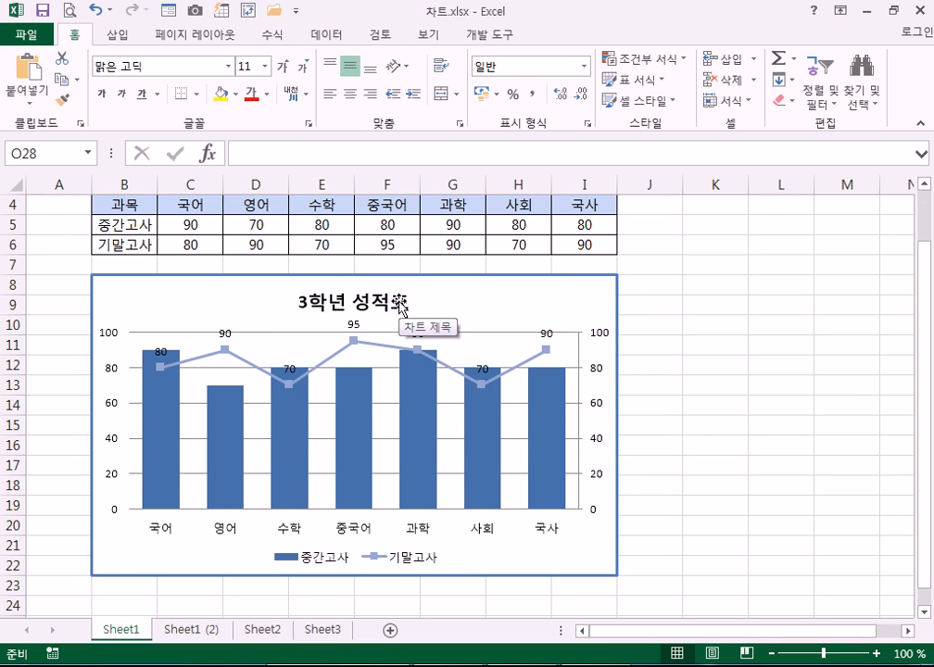
pyautogui.click(554, 292)
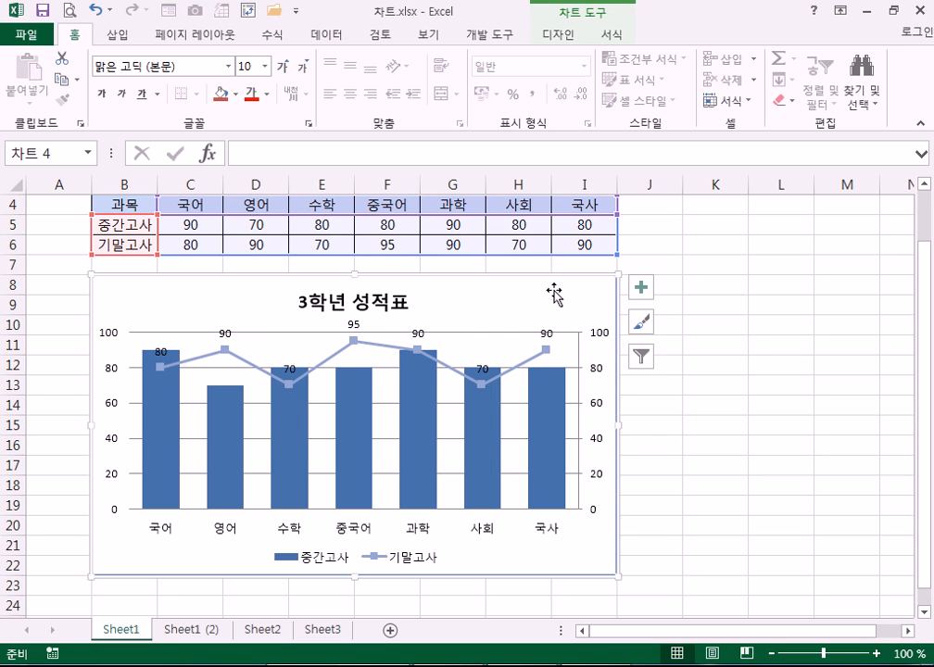
pyautogui.press('Delete')
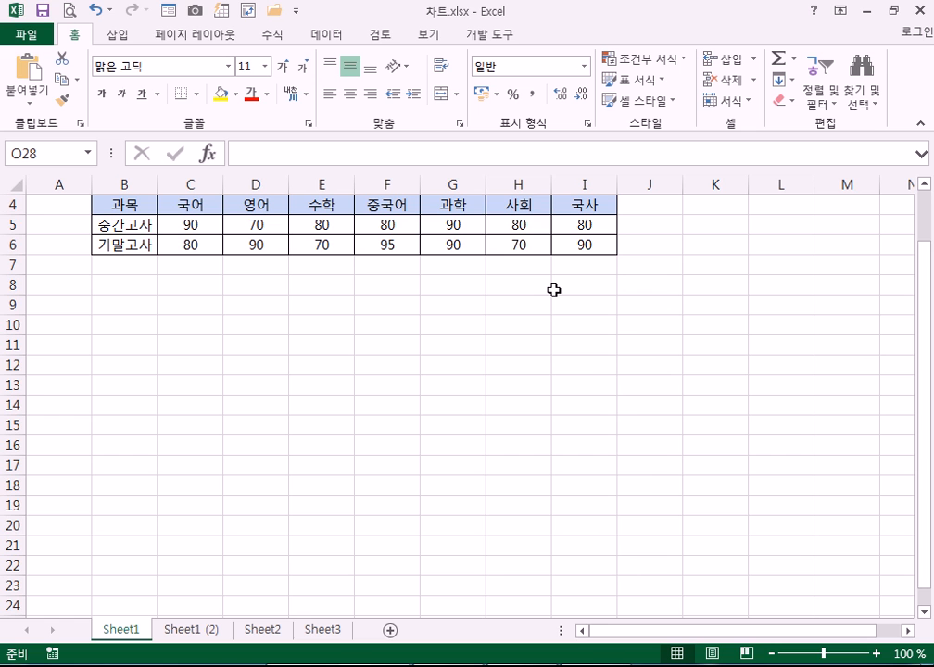
# Step: Insert a 2-D clustered column chart on Sheet1 from the score table B4:I6
pyautogui.scroll(1, 566, 318)
pyautogui.moveTo(124, 276); pyautogui.dragTo(449, 290)
pyautogui.click(377, 413)
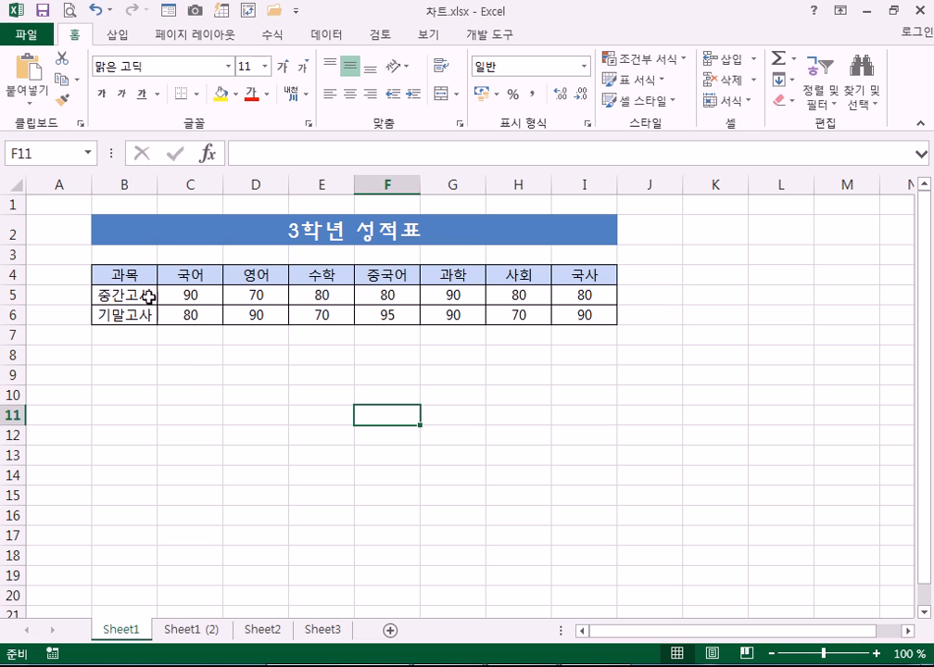
pyautogui.moveTo(137, 273); pyautogui.dragTo(586, 315)
pyautogui.moveTo(148, 275); pyautogui.dragTo(576, 317)
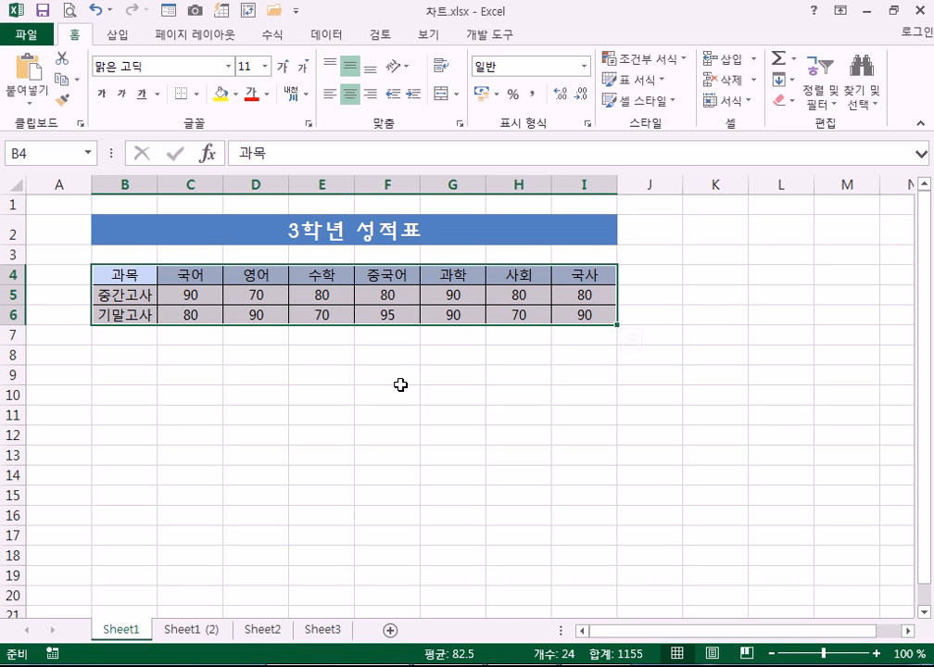
pyautogui.click(119, 37)
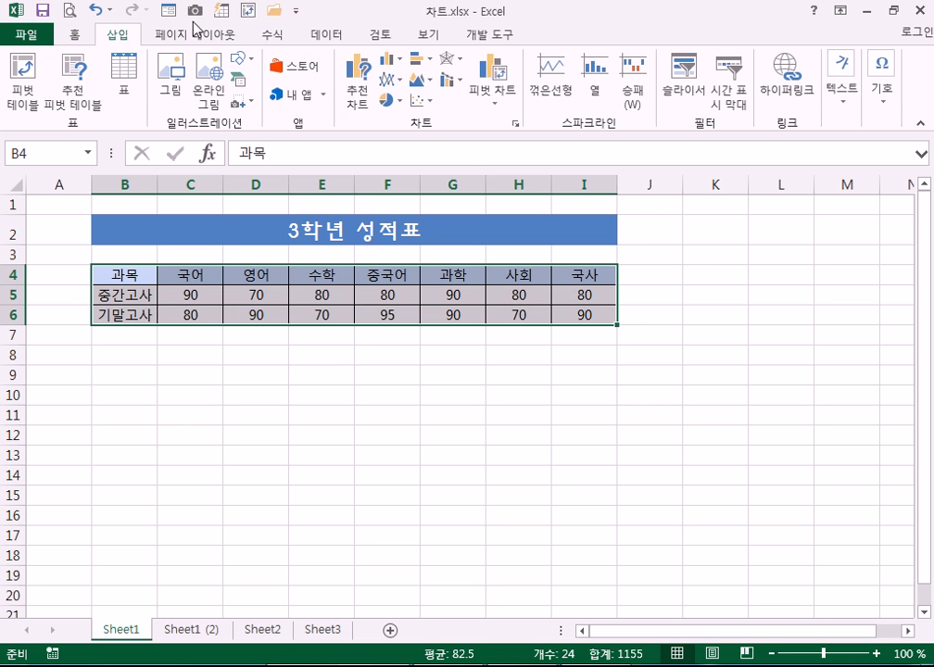
pyautogui.click(363, 74)
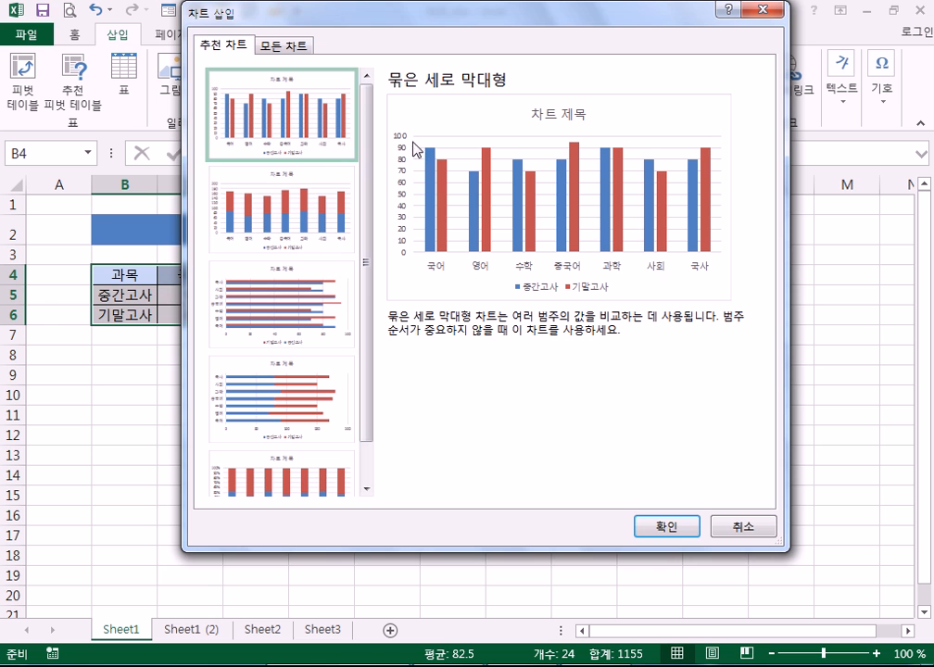
pyautogui.press('Escape')
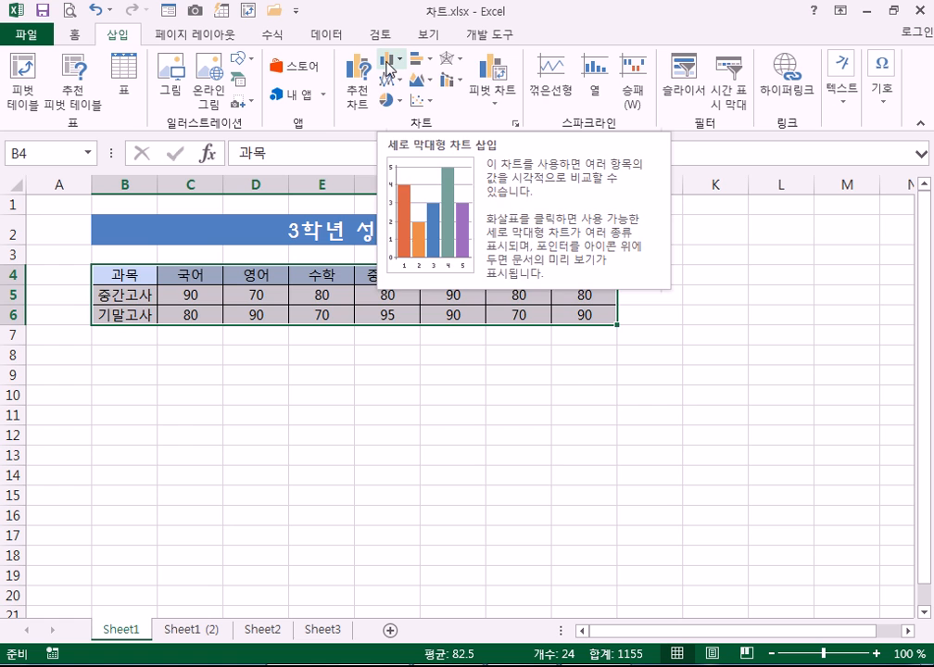
pyautogui.click(387, 65)
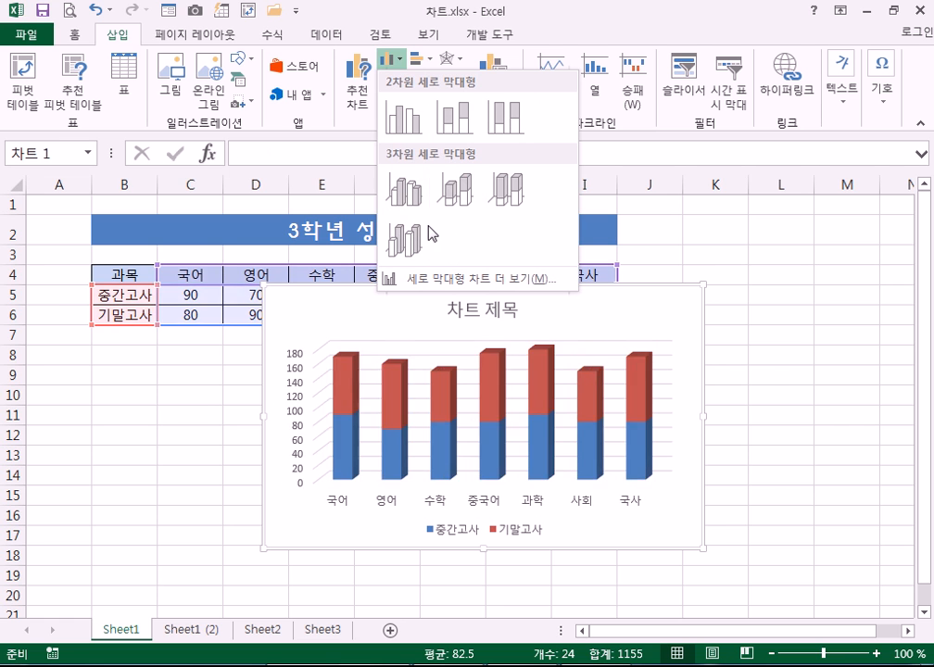
pyautogui.click(404, 135)
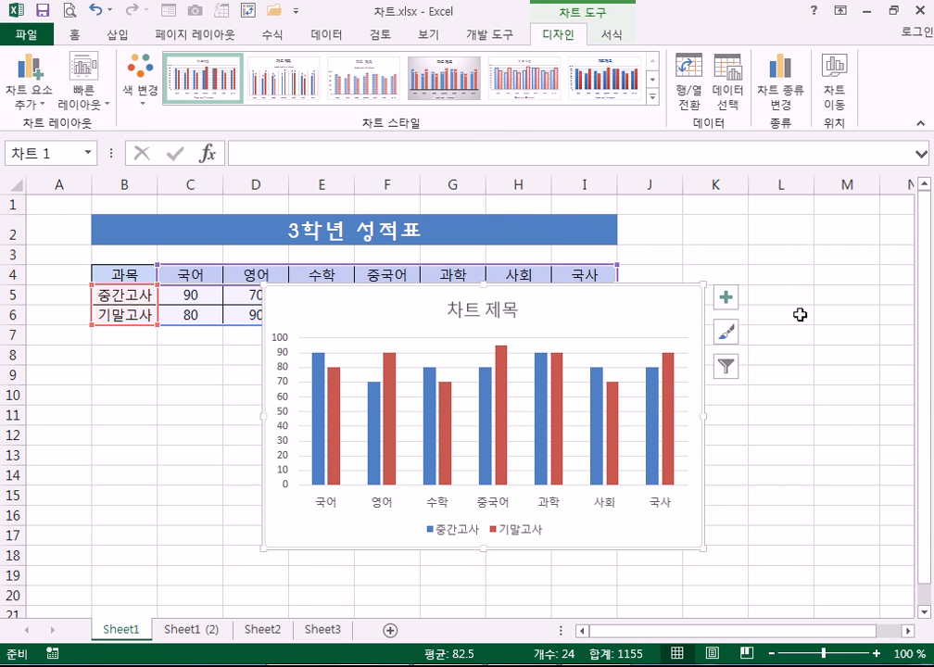
pyautogui.scroll(-1, 746, 500)
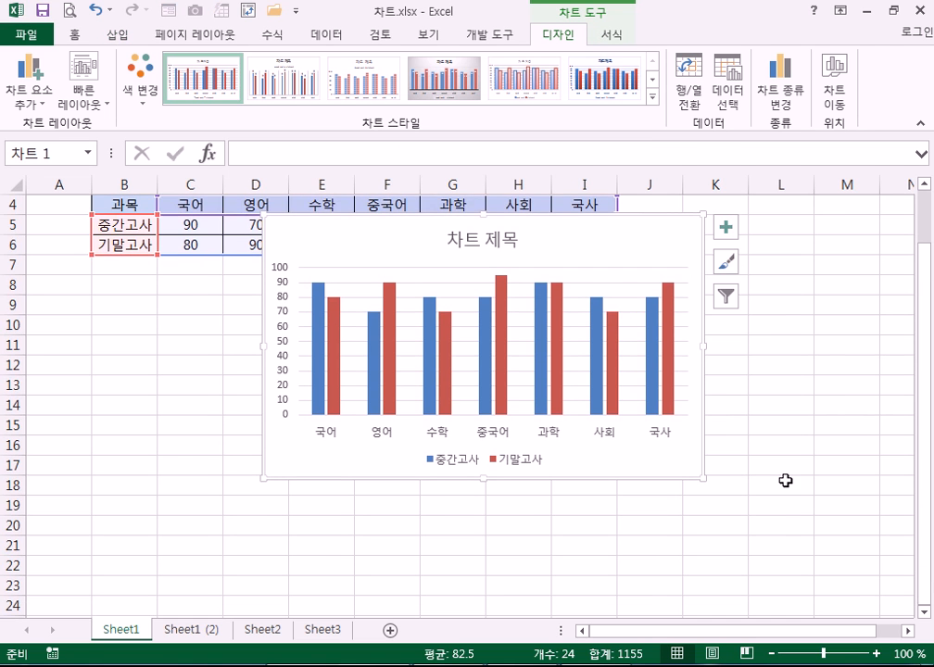
pyautogui.click(783, 483)
pyautogui.click(643, 292)
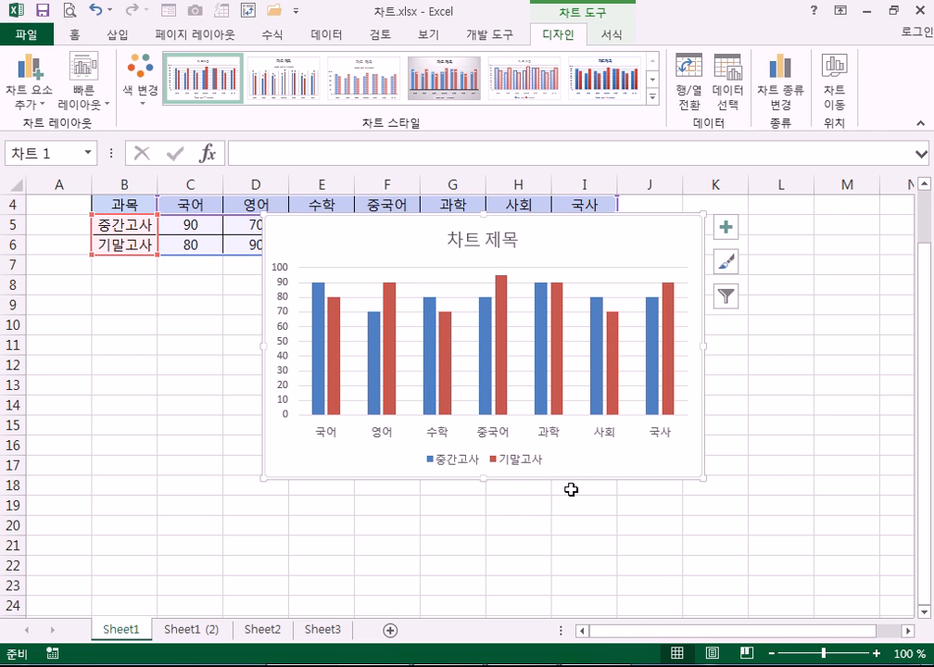
# Step: Move the chart below the score table and widen it to match the table's right edge
pyautogui.moveTo(654, 240); pyautogui.dragTo(694, 255)
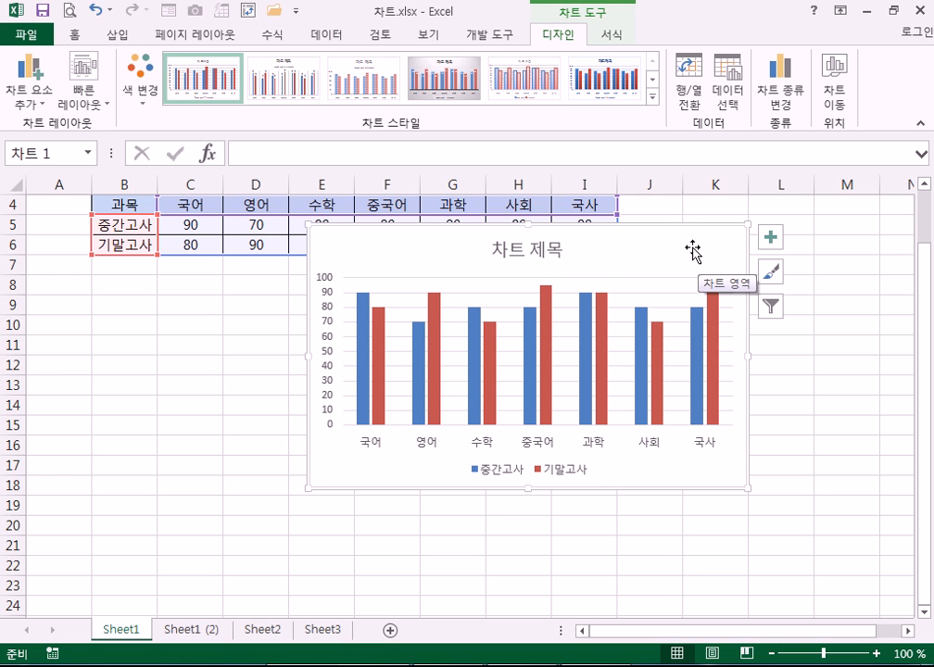
pyautogui.moveTo(687, 243)
pyautogui.mouseDown()
pyautogui.moveTo(549, 308)
pyautogui.moveTo(474, 315)
pyautogui.mouseUp()
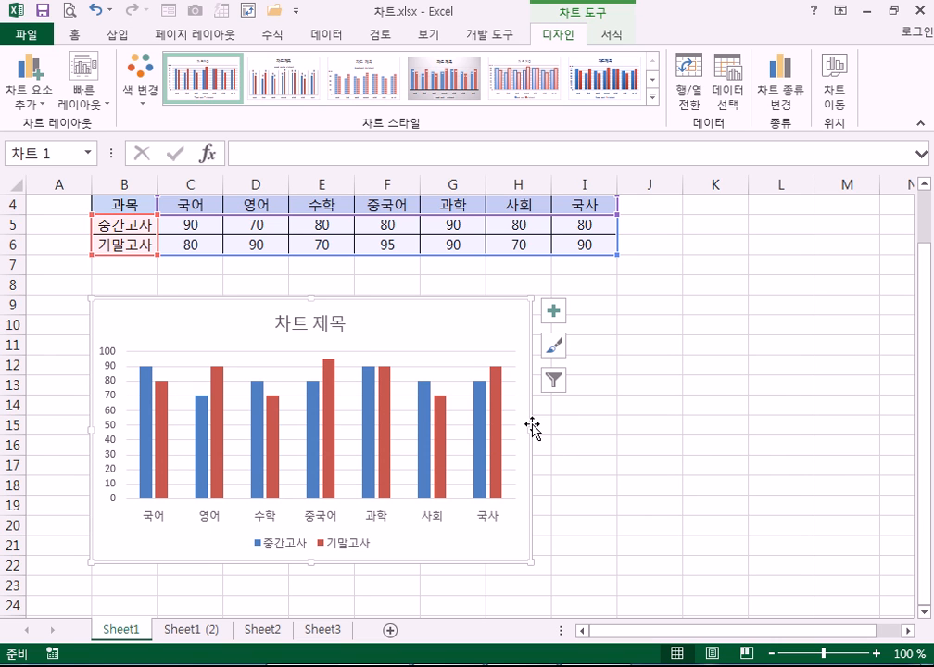
pyautogui.click(518, 426)
pyautogui.moveTo(531, 428); pyautogui.dragTo(616, 429)
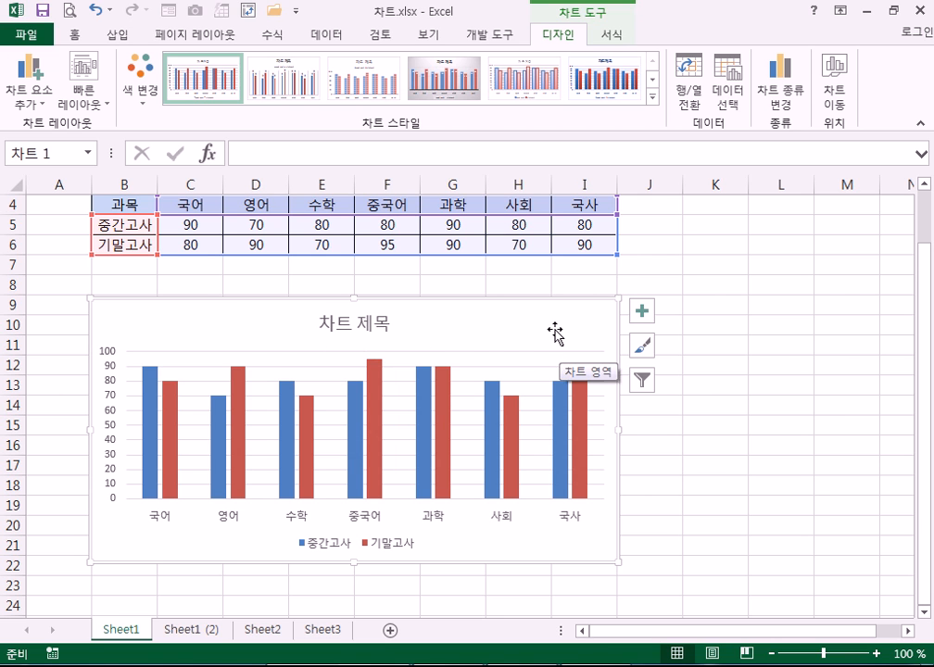
# Step: Delete the chart and insert a new 2-D clustered column chart from the score table B4:I6
pyautogui.press('Delete')
pyautogui.scroll(1, 329, 298)
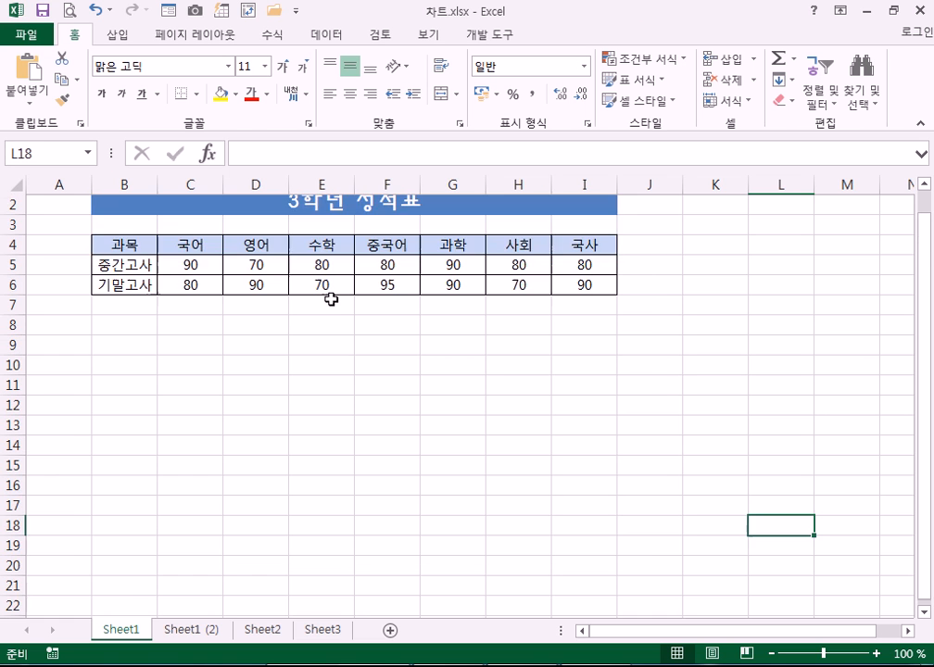
pyautogui.moveTo(142, 274); pyautogui.dragTo(574, 315)
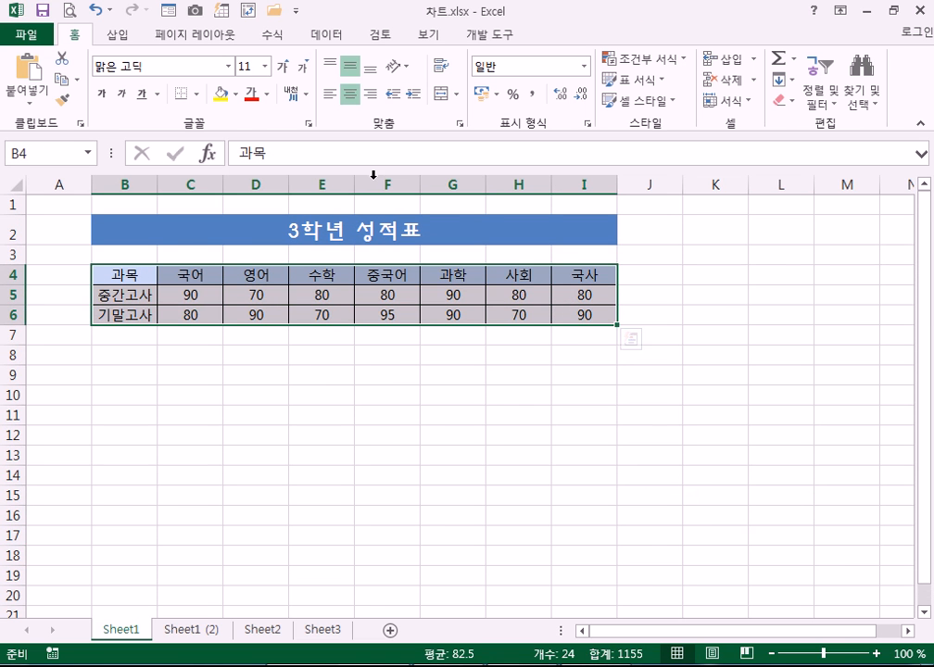
pyautogui.click(119, 35)
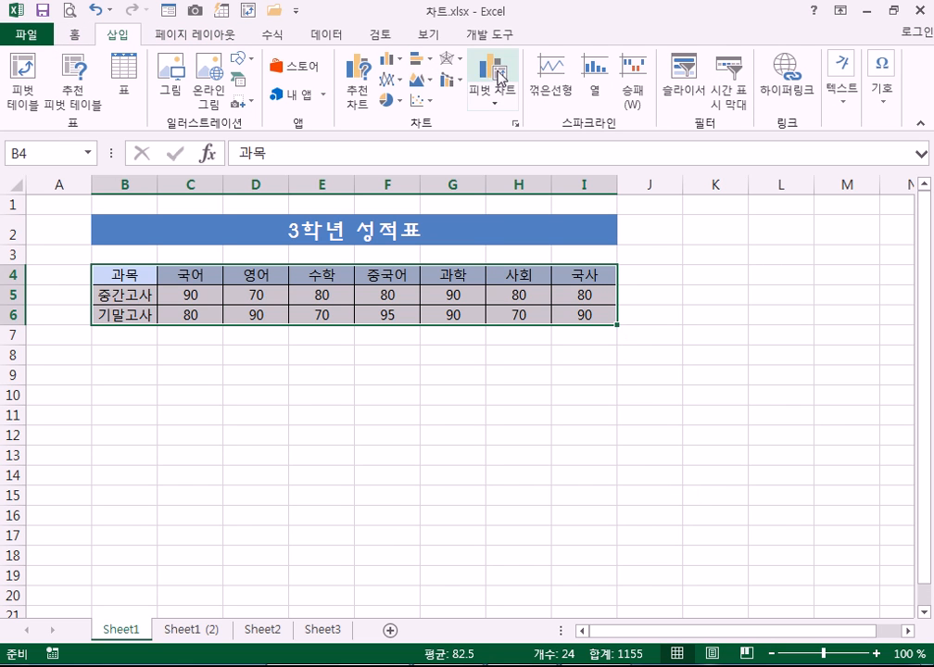
pyautogui.click(395, 60)
pyautogui.click(389, 62)
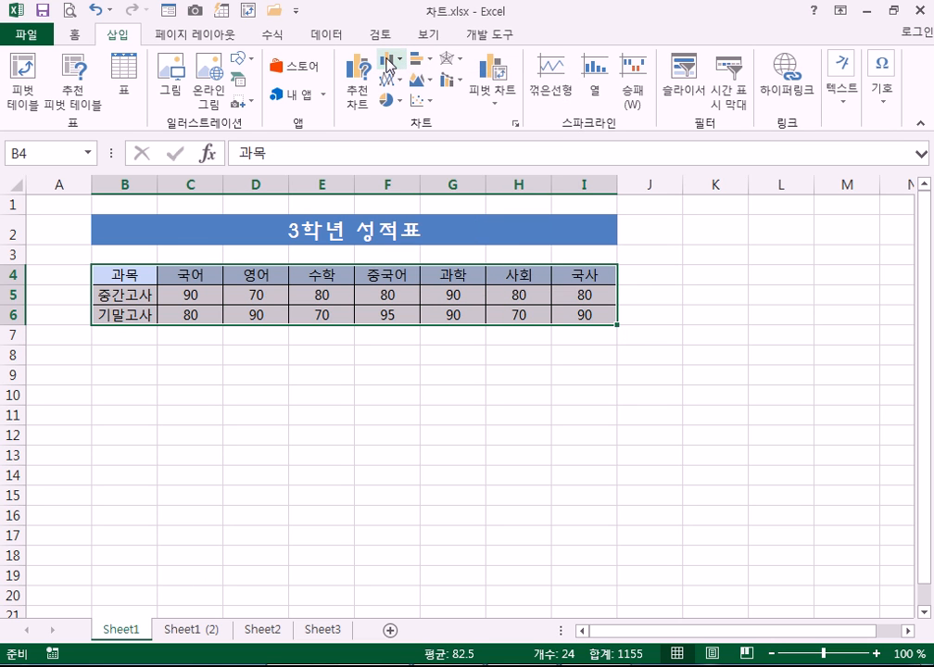
pyautogui.click(389, 62)
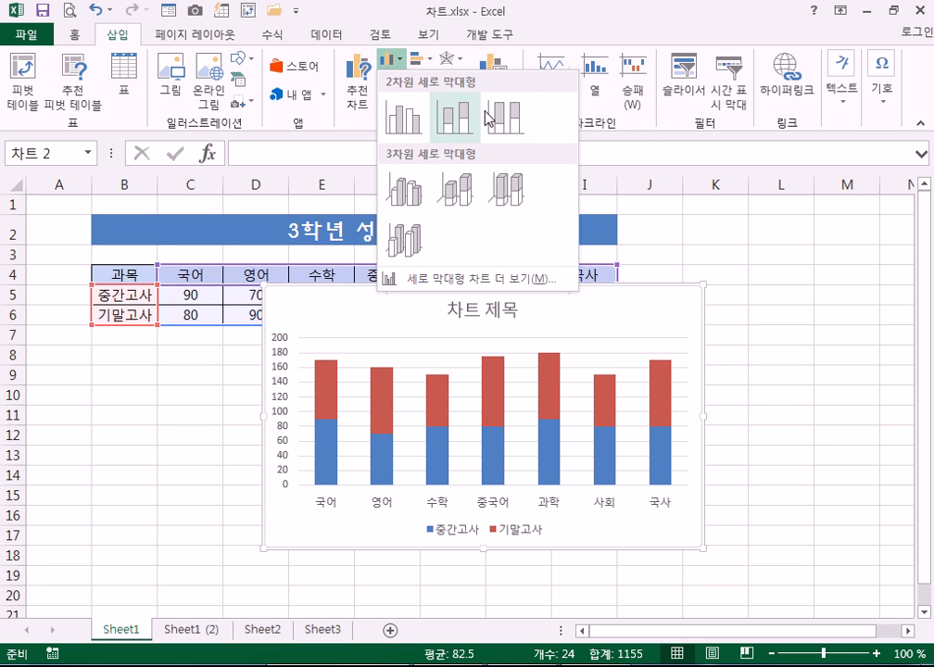
pyautogui.click(413, 123)
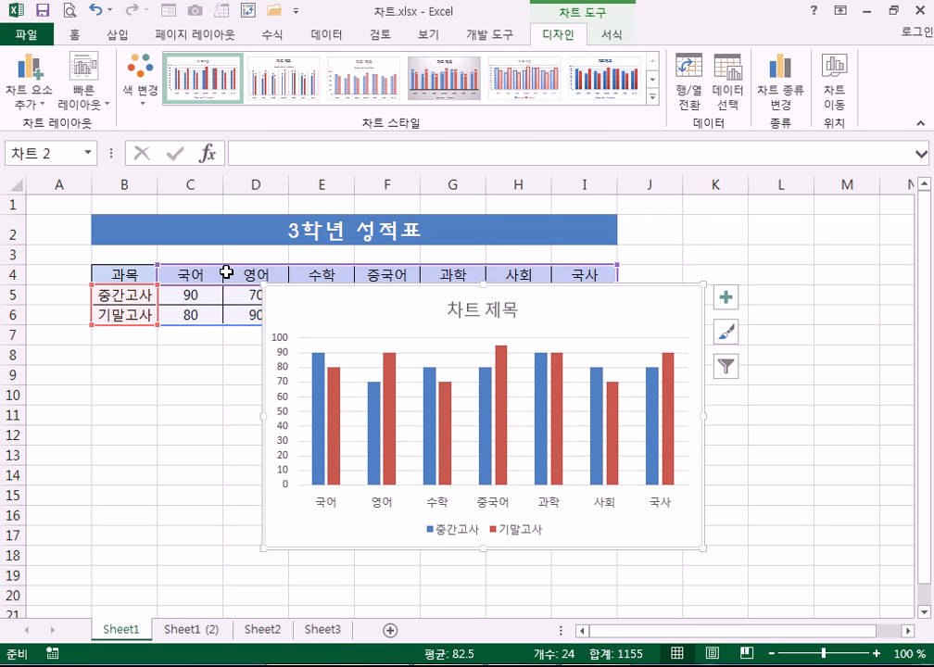
# Step: Move the chart below the score table starting at row 8 and widen it to about the table's right edge
pyautogui.moveTo(423, 329); pyautogui.dragTo(180, 388)
pyautogui.scroll(-2, 533, 362)
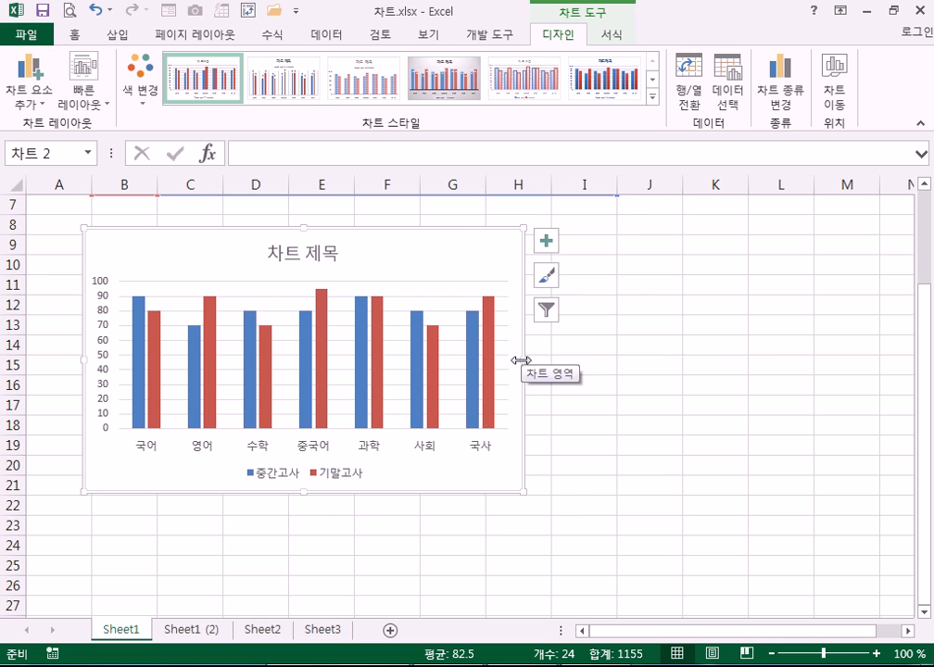
pyautogui.scroll(2, 537, 392)
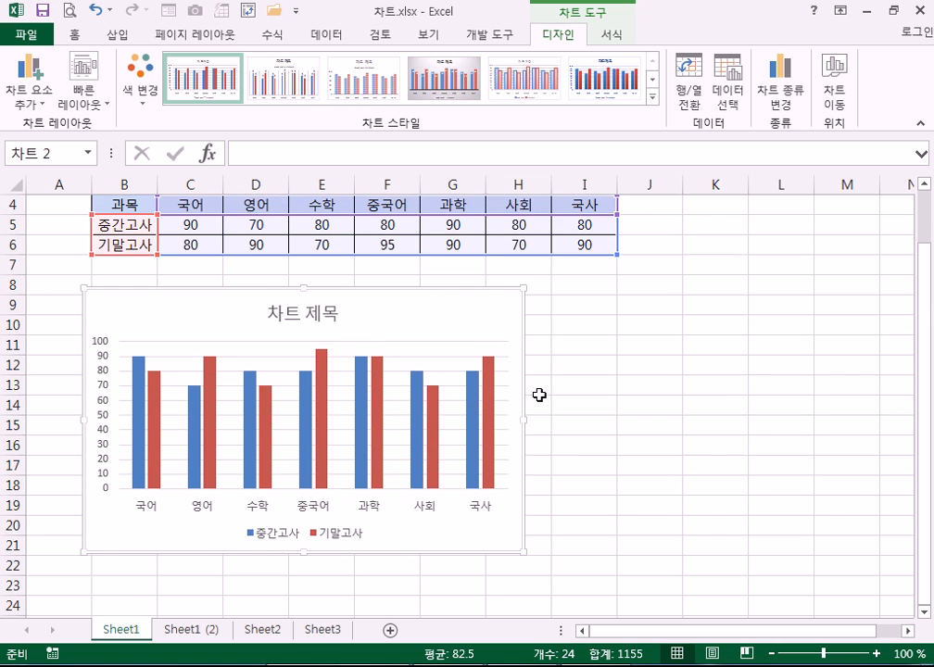
pyautogui.moveTo(522, 490); pyautogui.dragTo(620, 489)
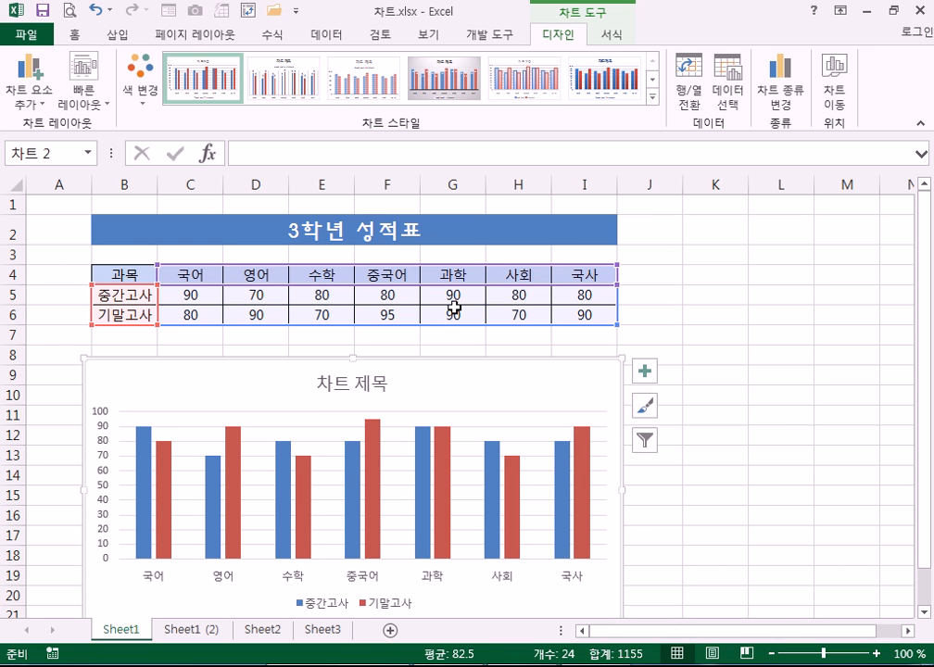
pyautogui.scroll(-3, 611, 373)
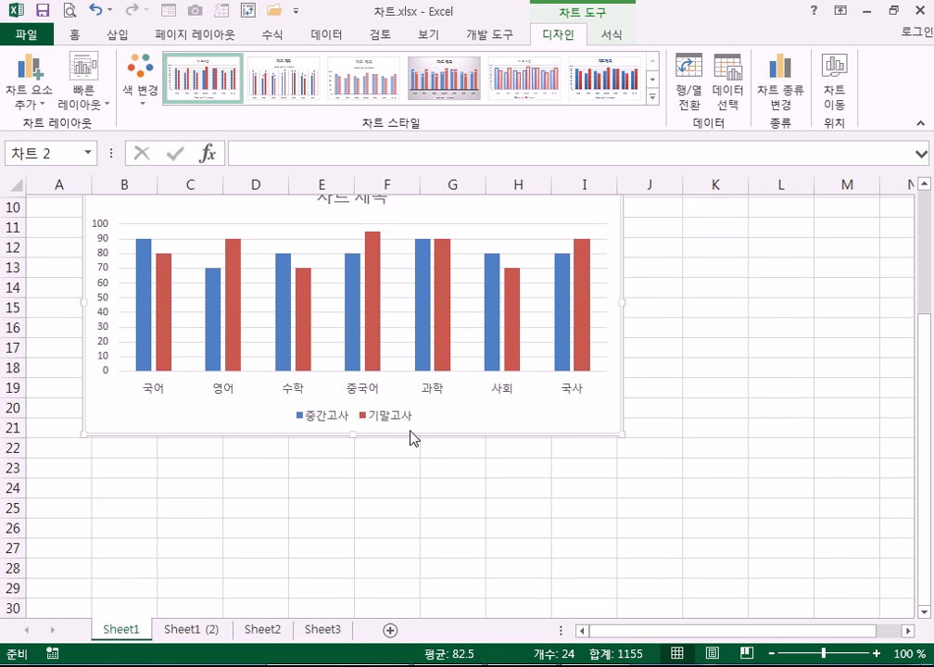
pyautogui.scroll(1, 416, 430)
pyautogui.moveTo(416, 430)
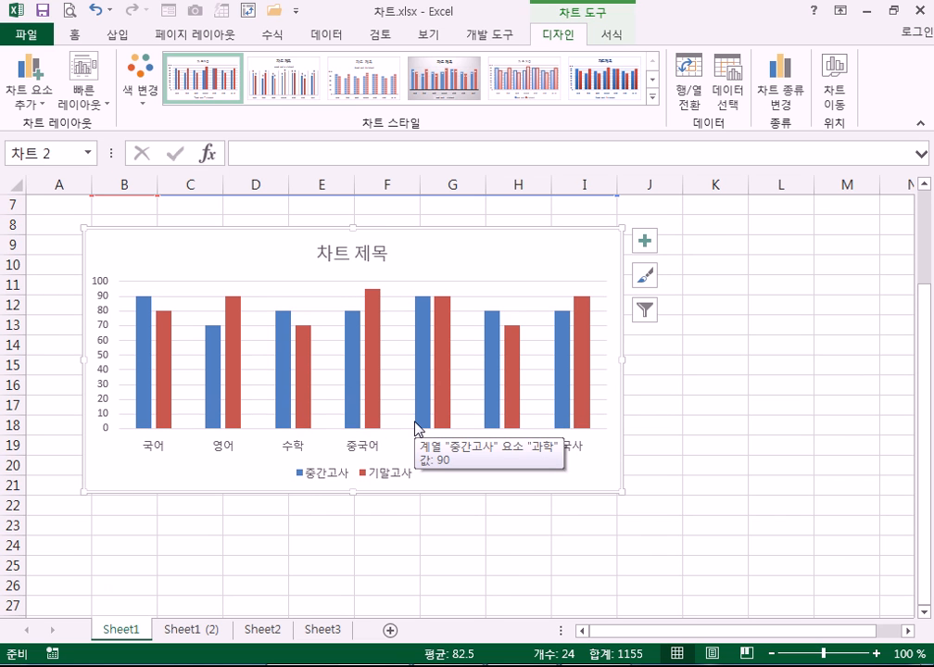
pyautogui.scroll(2, 417, 430)
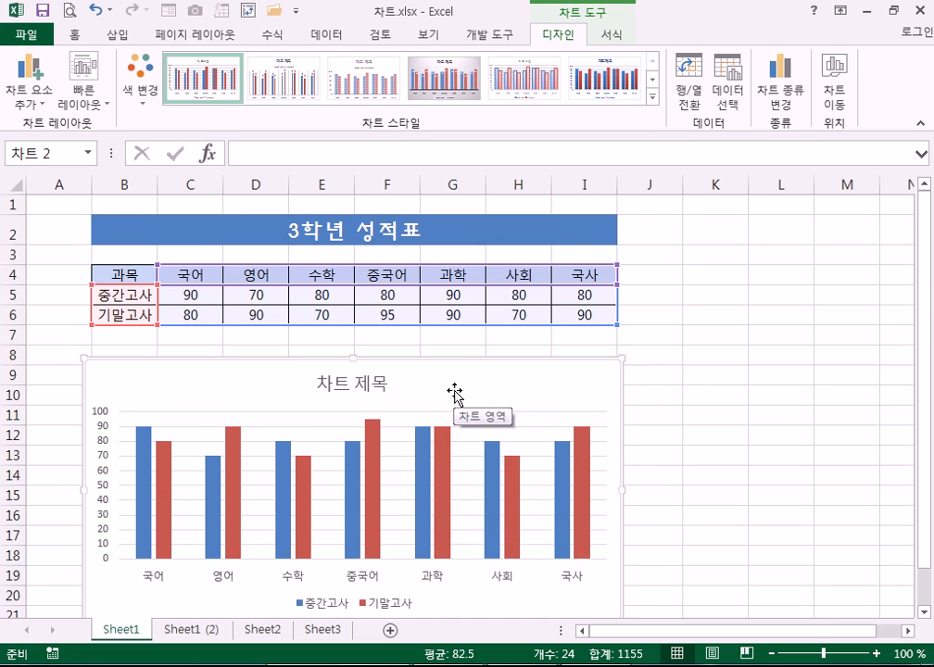
pyautogui.scroll(-1, 454, 394)
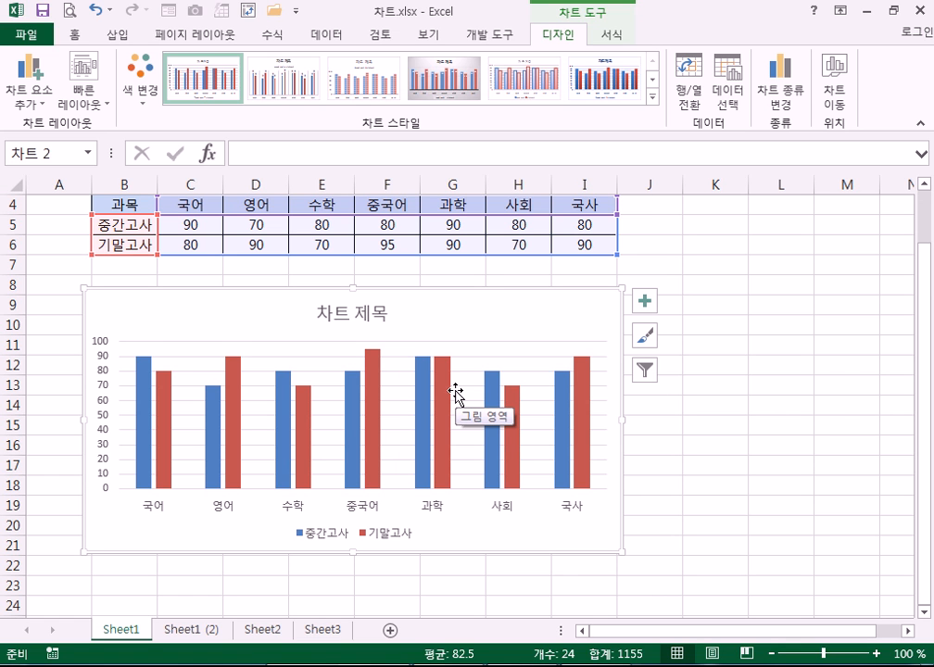
# Step: Replace the placeholder chart title with 성적표 by editing it directly on the chart
pyautogui.scroll(1, 454, 389)
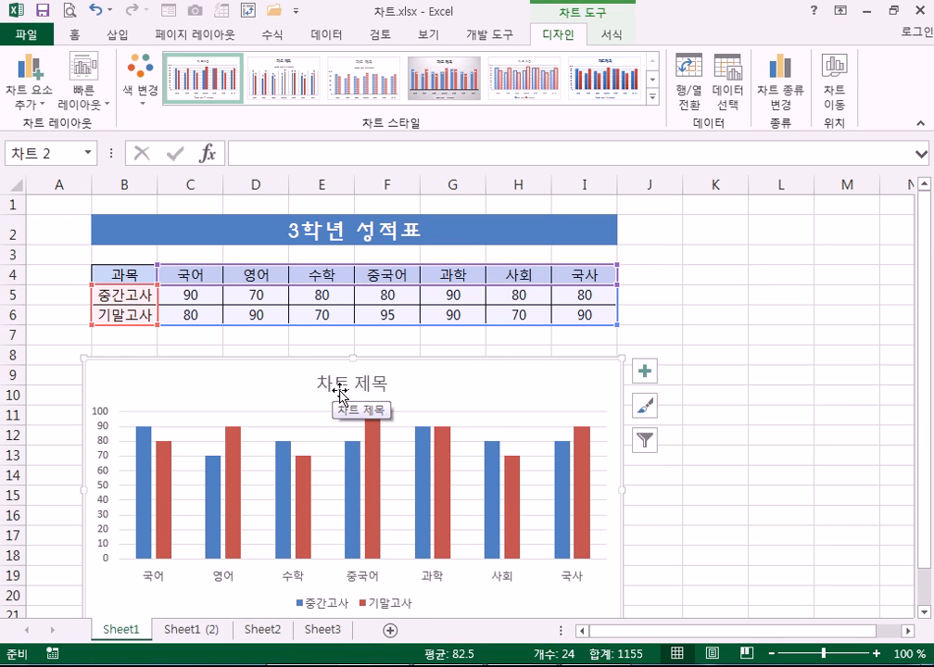
pyautogui.click(332, 389)
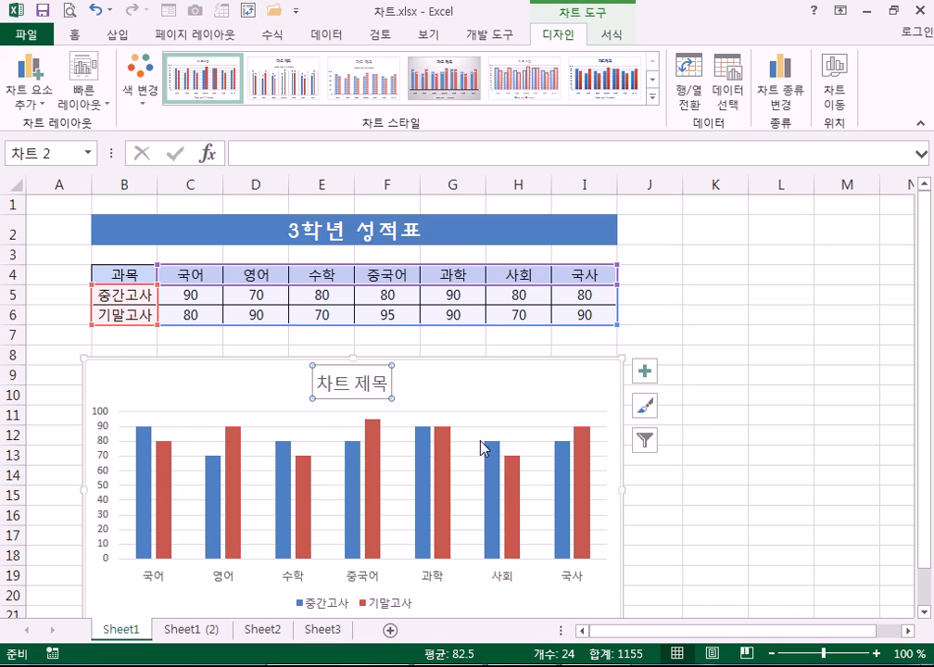
pyautogui.moveTo(565, 450)
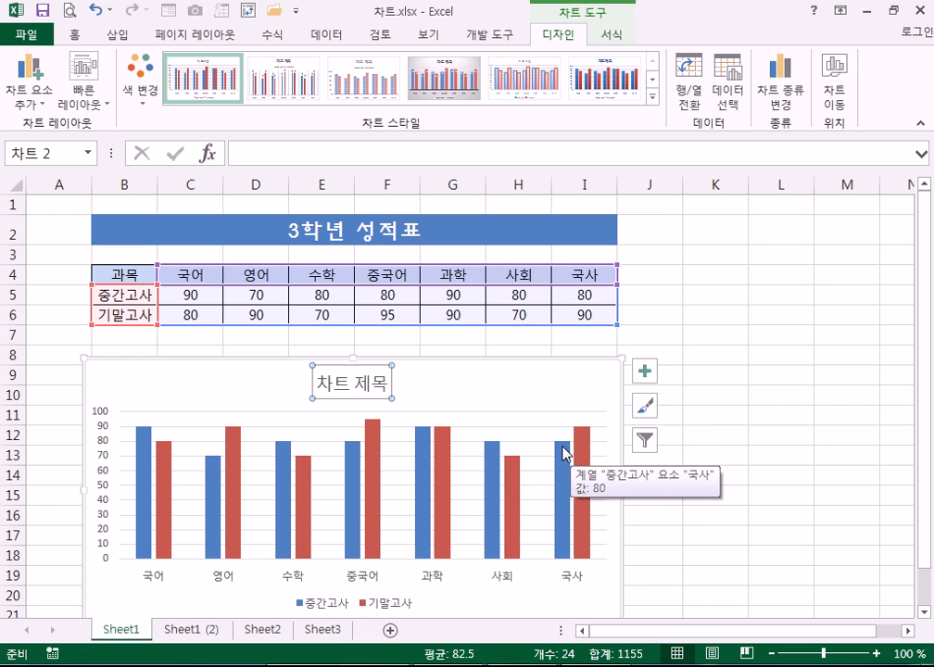
pyautogui.write('성적표')
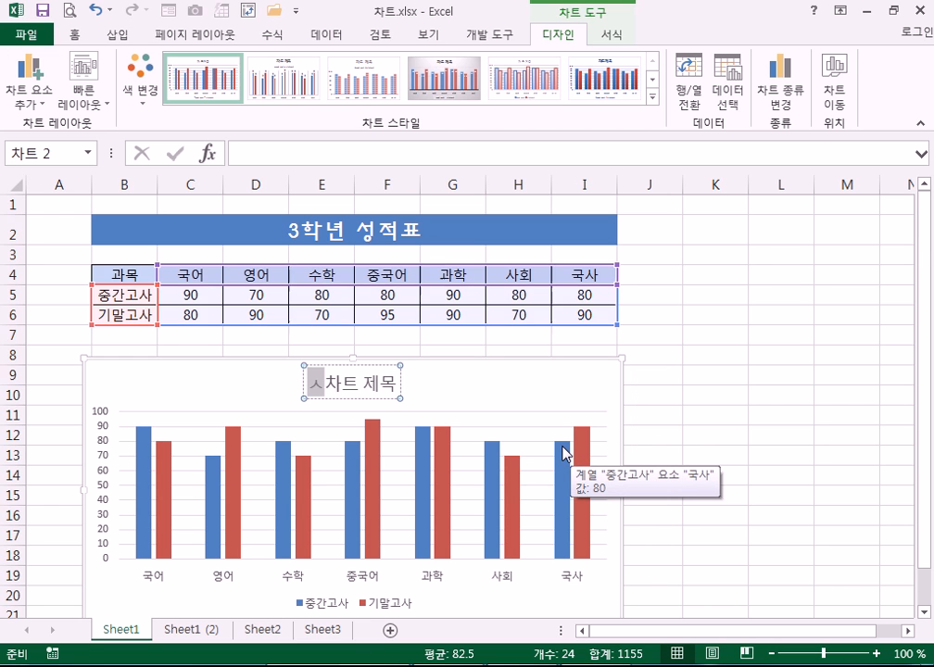
pyautogui.write('ㅅ')
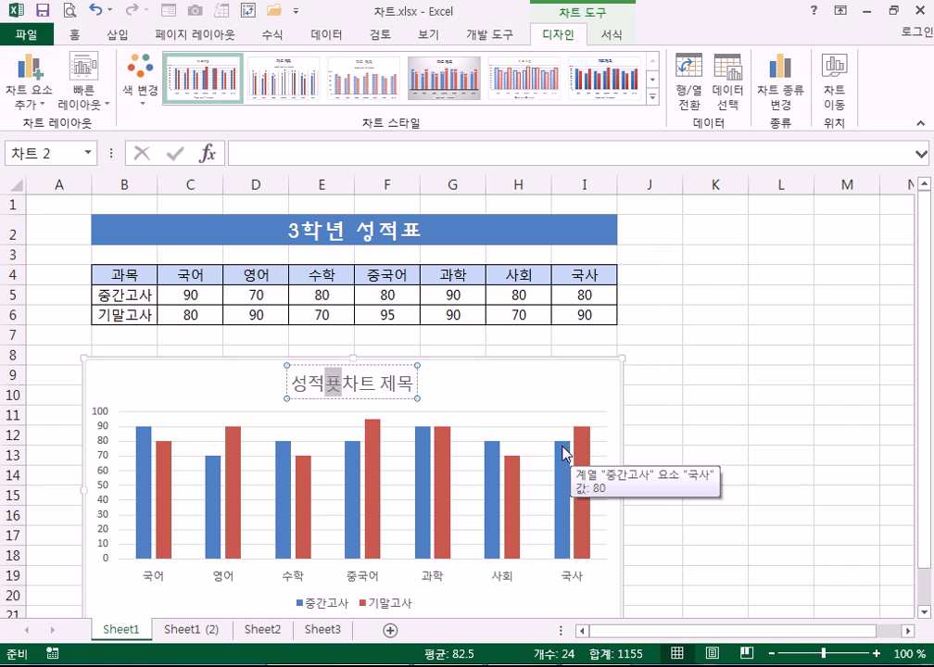
pyautogui.press('BackSpace')
pyautogui.press('Delete')
pyautogui.press('Delete')
pyautogui.press('Delete')
pyautogui.press('Delete')
pyautogui.press('Delete')
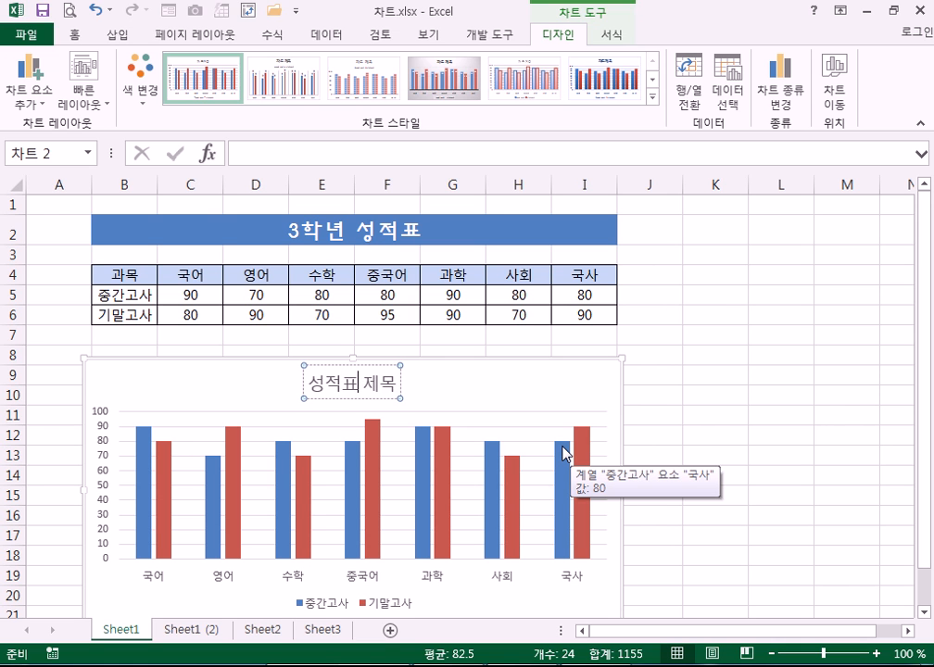
pyautogui.click(442, 385)
# Step: Change the chart title to 3학년
pyautogui.click(371, 391)
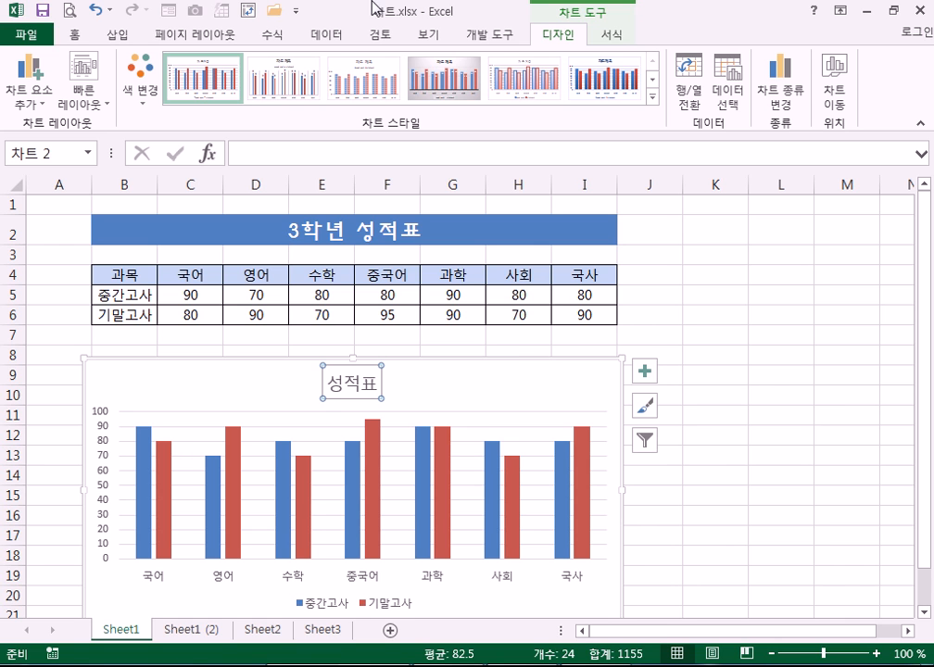
pyautogui.click(396, 389)
pyautogui.click(344, 385)
pyautogui.write('3학년')
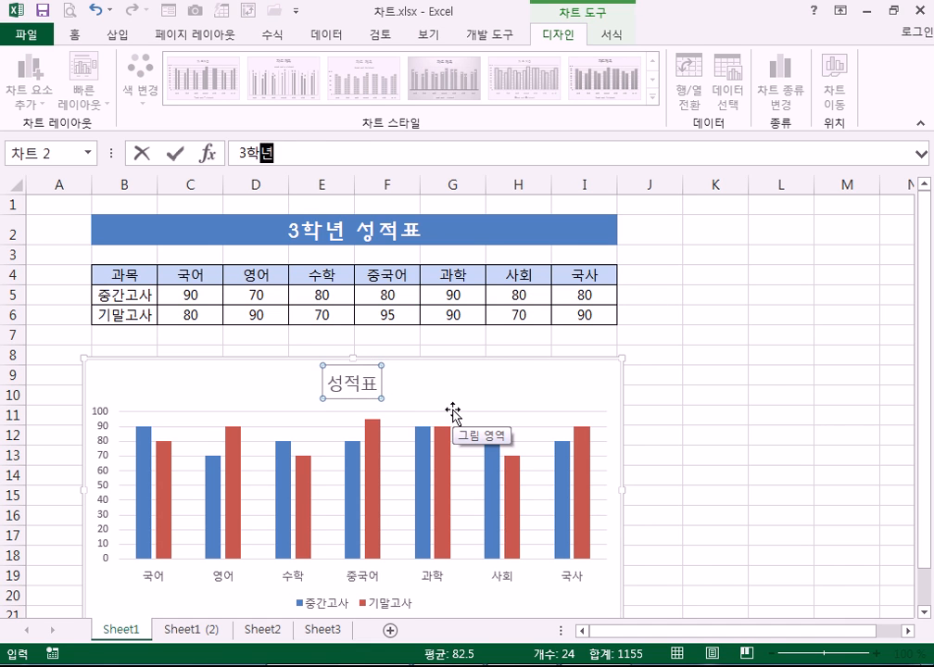
pyautogui.press('Return')
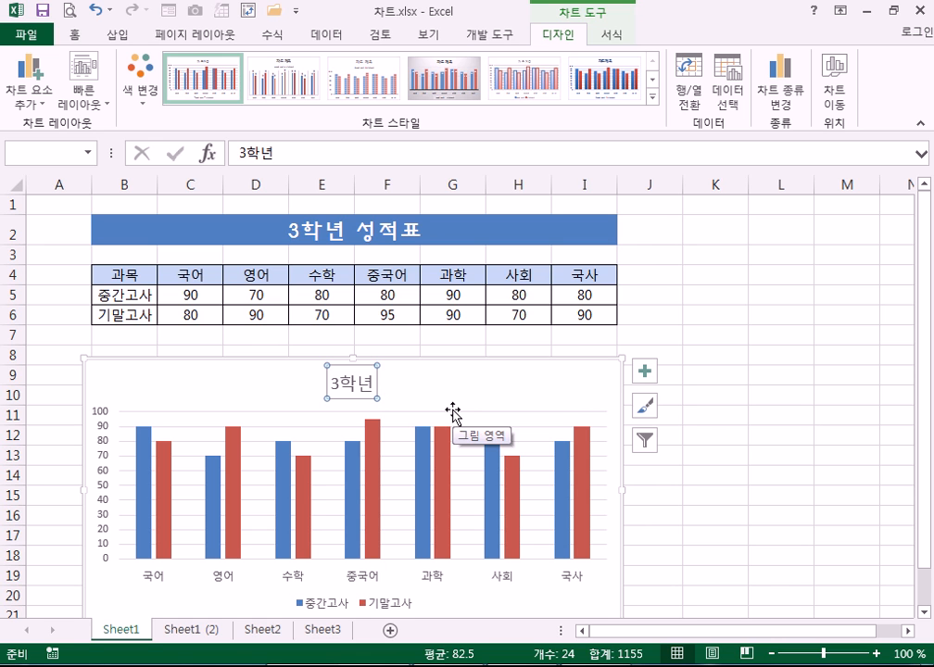
pyautogui.click(380, 387)
pyautogui.click(370, 382)
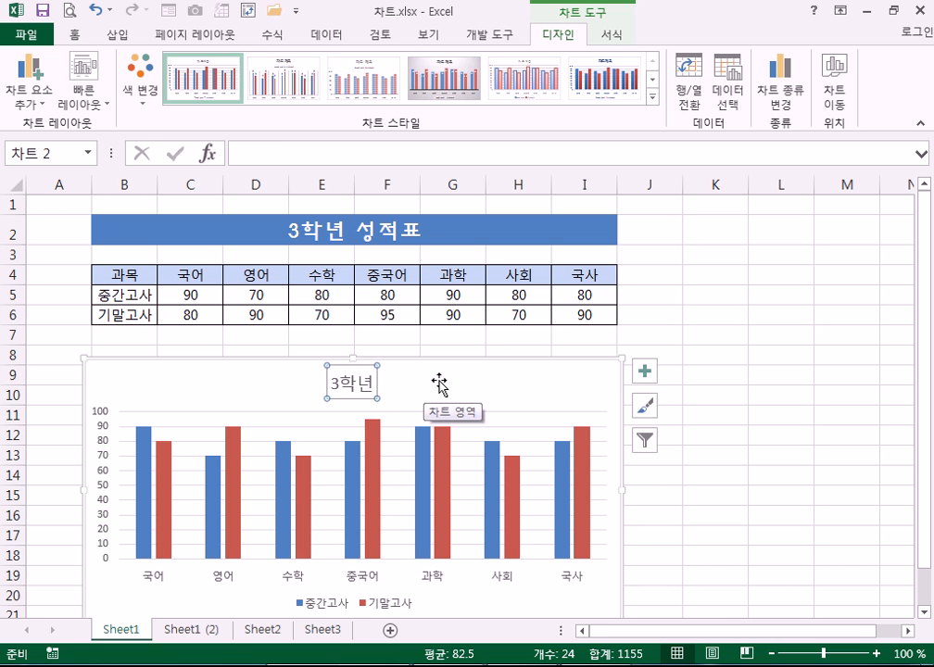
pyautogui.write('성')
pyautogui.press('BackSpace')
pyautogui.press('BackSpace')
pyautogui.press('BackSpace')
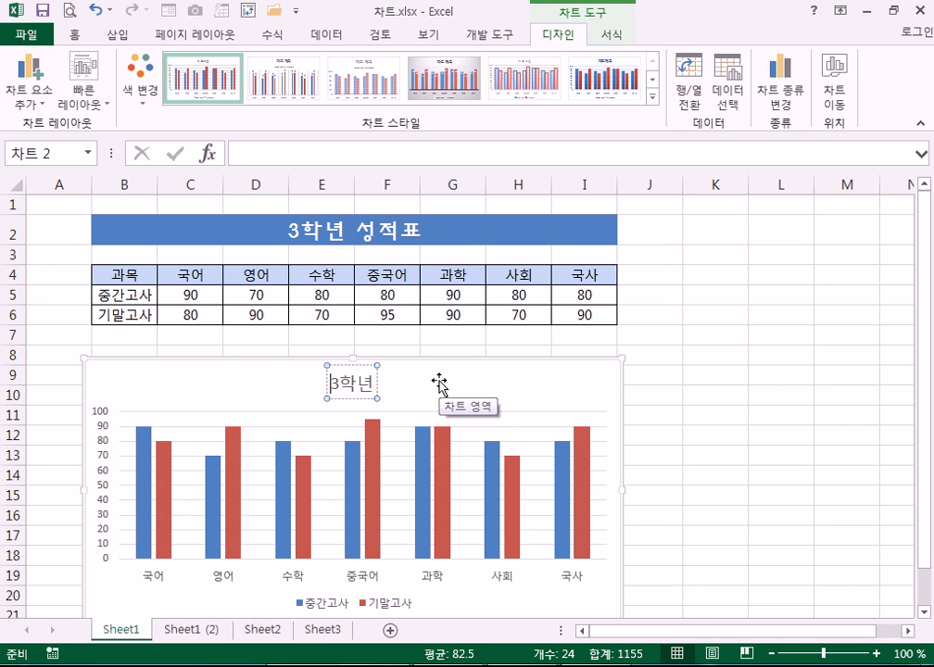
pyautogui.press('Escape')
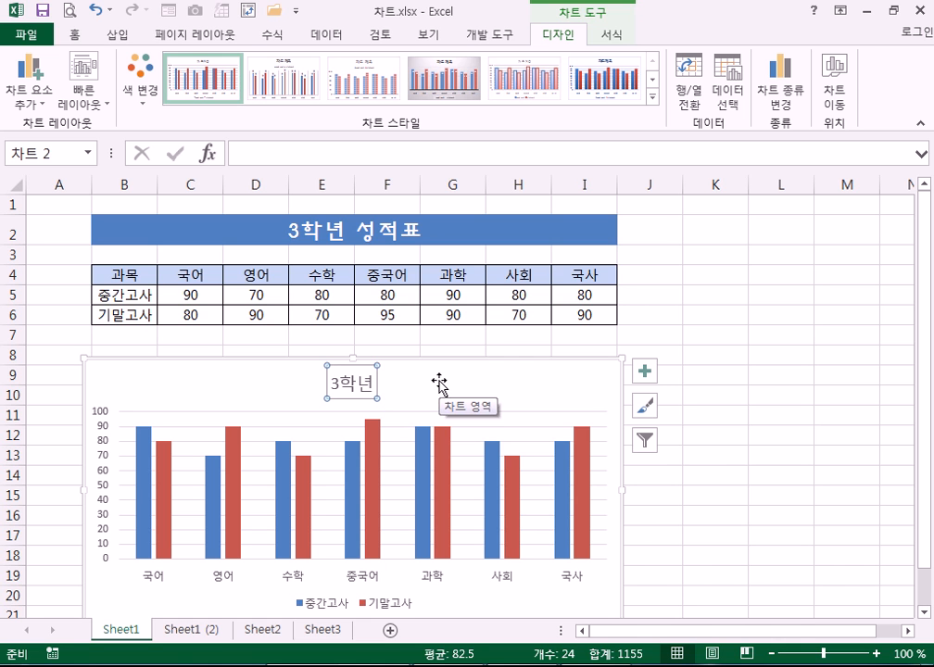
# Step: Edit the title text directly on the chart, replacing 3학년 with 성적표
pyautogui.click(439, 382)
pyautogui.click(363, 381)
pyautogui.write('ㅅ성적표')
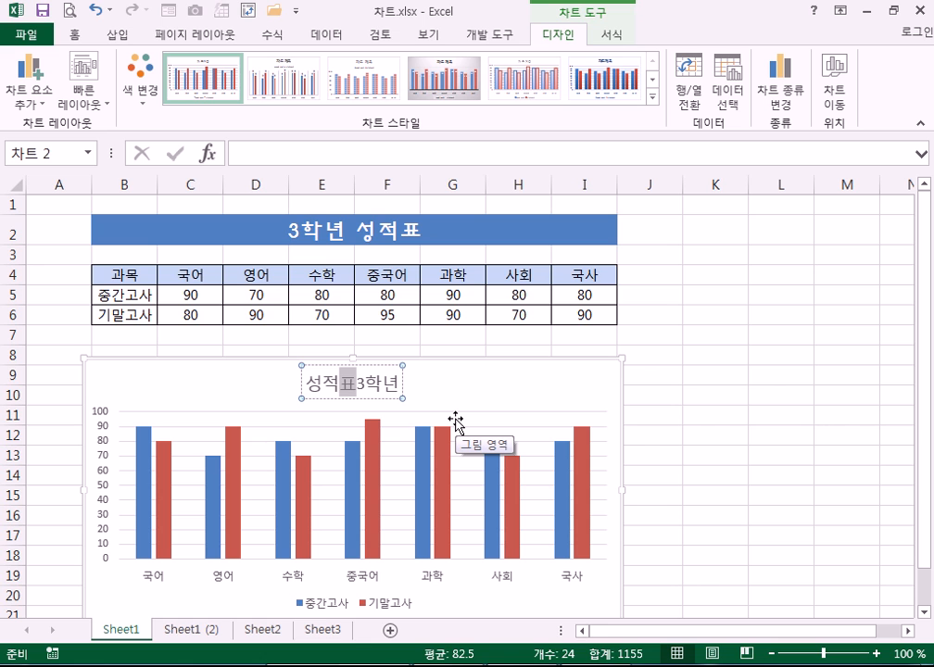
pyautogui.press('Delete')
pyautogui.press('Delete')
pyautogui.press('Delete')
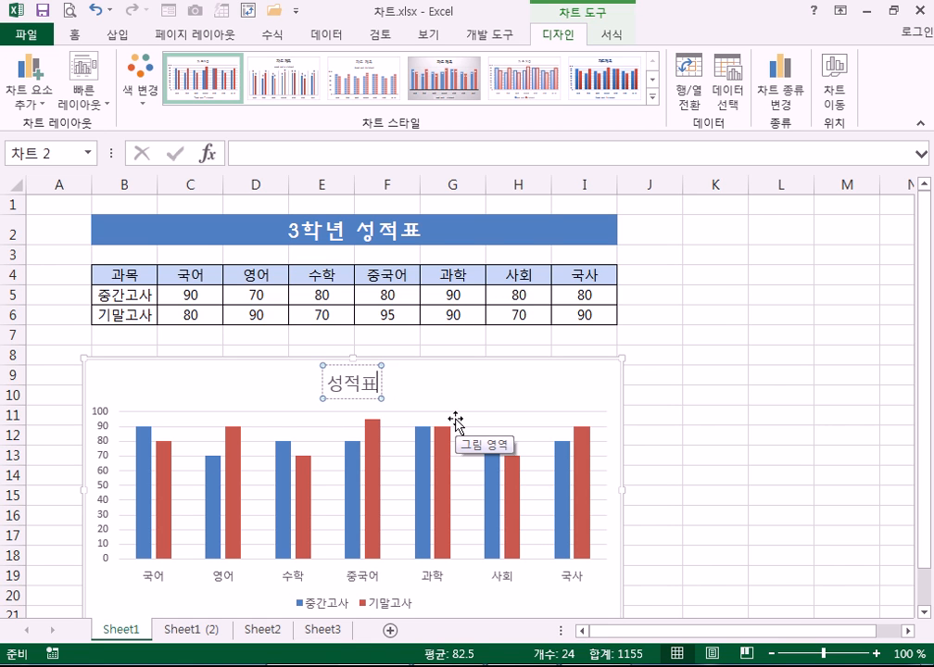
# Step: Set the chart title to 3학년 성적표 through the formula bar
pyautogui.click(257, 152)
pyautogui.write('3')
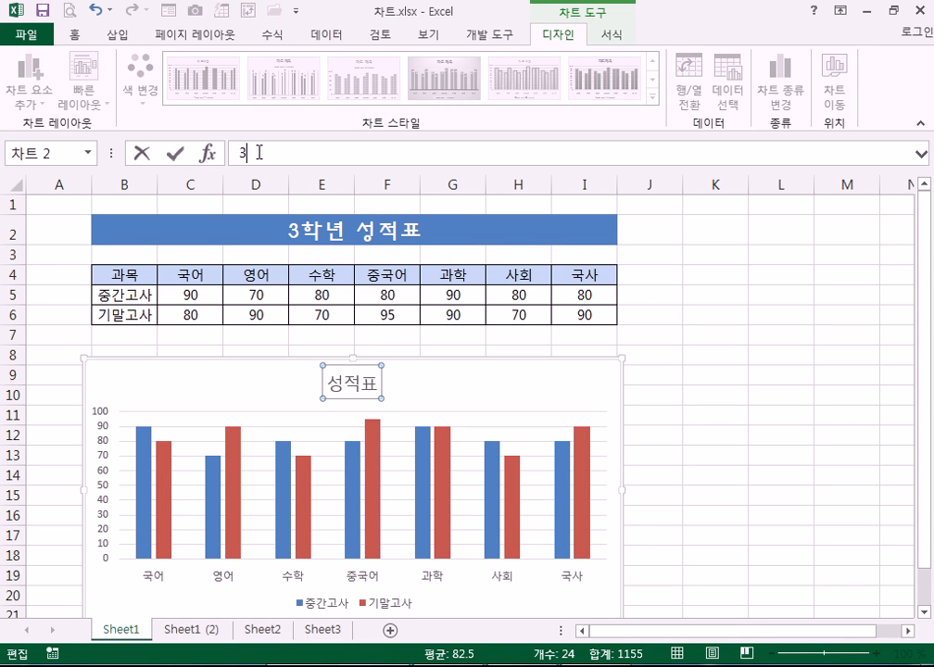
pyautogui.write('학년 서성적표')
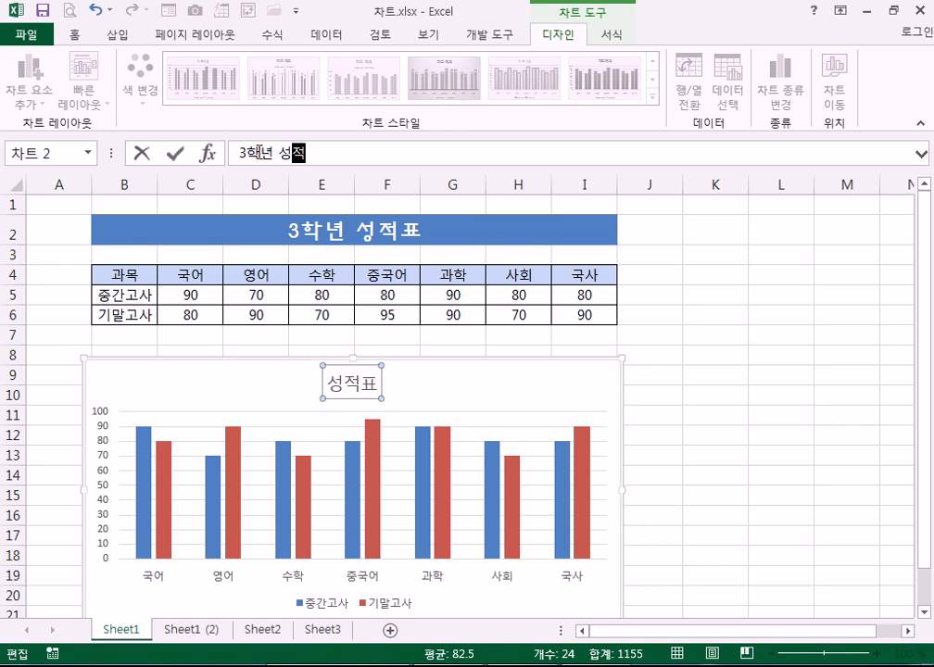
pyautogui.press('Return')
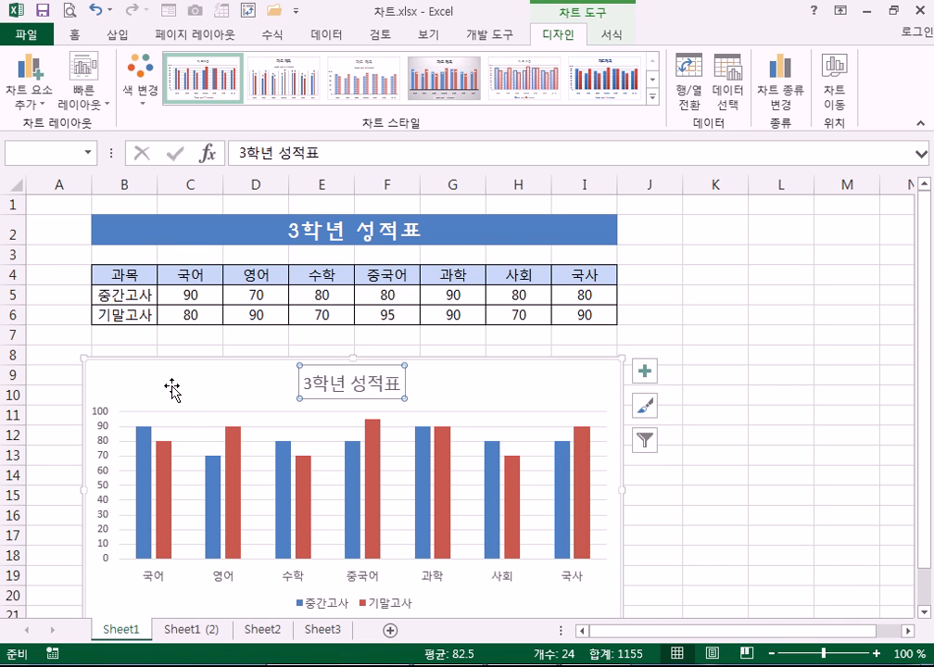
# Step: Delete 3학년 from the chart title so that it reads 성적표
pyautogui.scroll(-2, 175, 390)
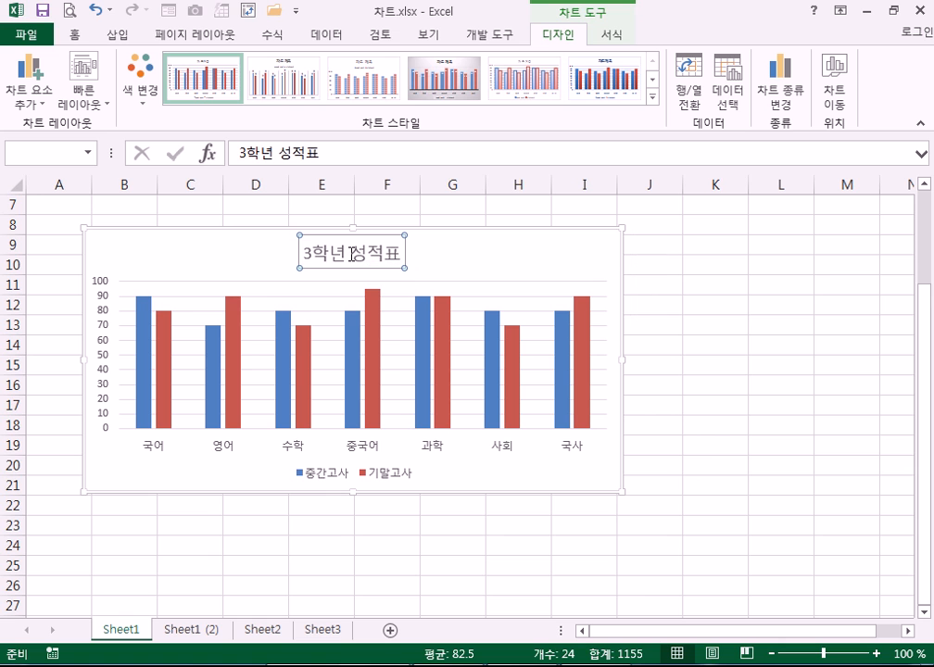
pyautogui.doubleClick(317, 255)
pyautogui.moveTo(317, 256); pyautogui.dragTo(306, 252)
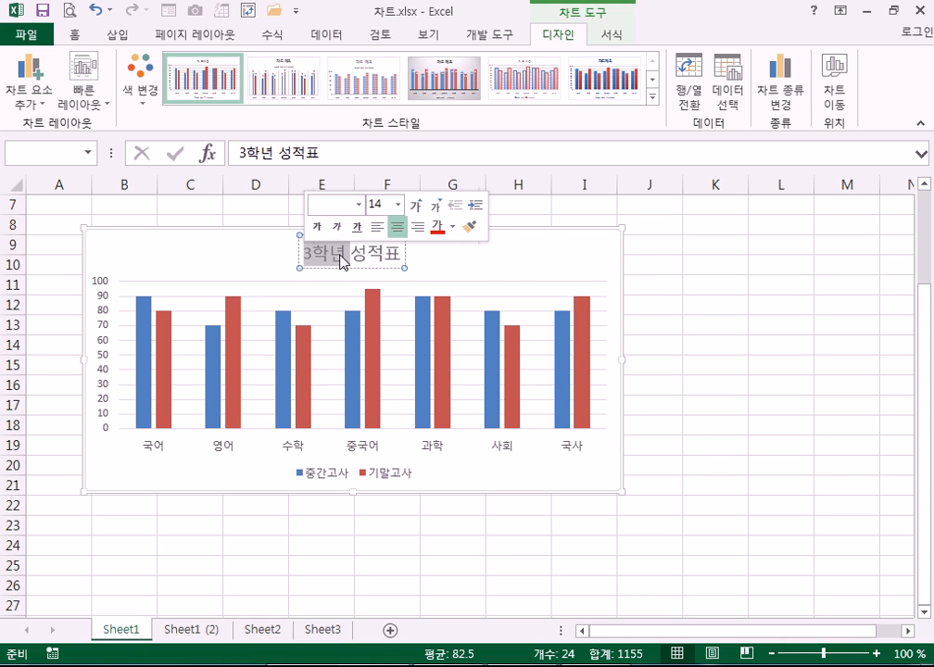
pyautogui.press('Delete')
pyautogui.click(497, 257)
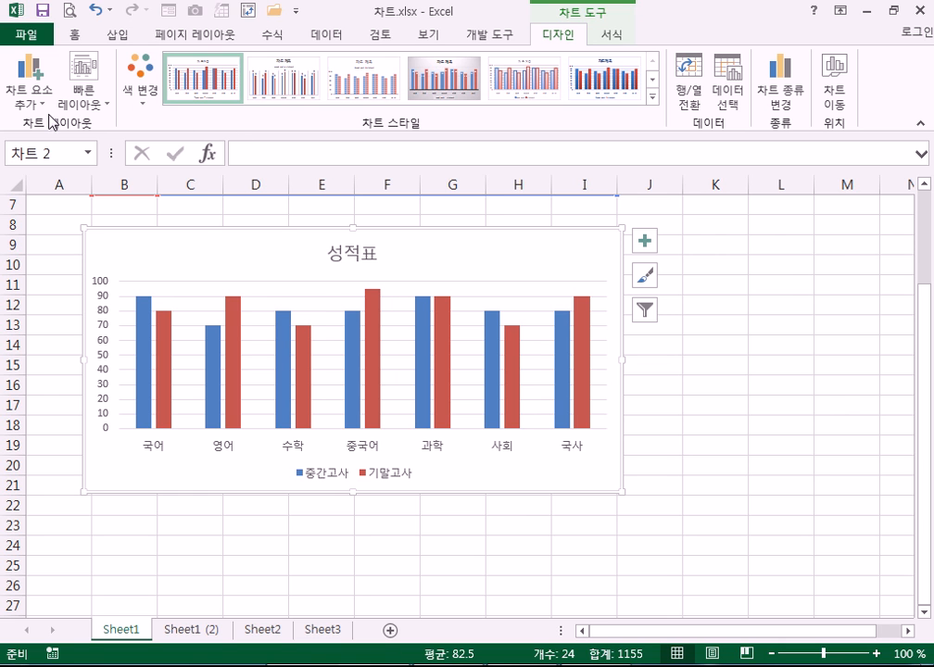
pyautogui.click(612, 45)
pyautogui.click(562, 45)
pyautogui.click(612, 39)
pyautogui.click(554, 39)
pyautogui.click(91, 97)
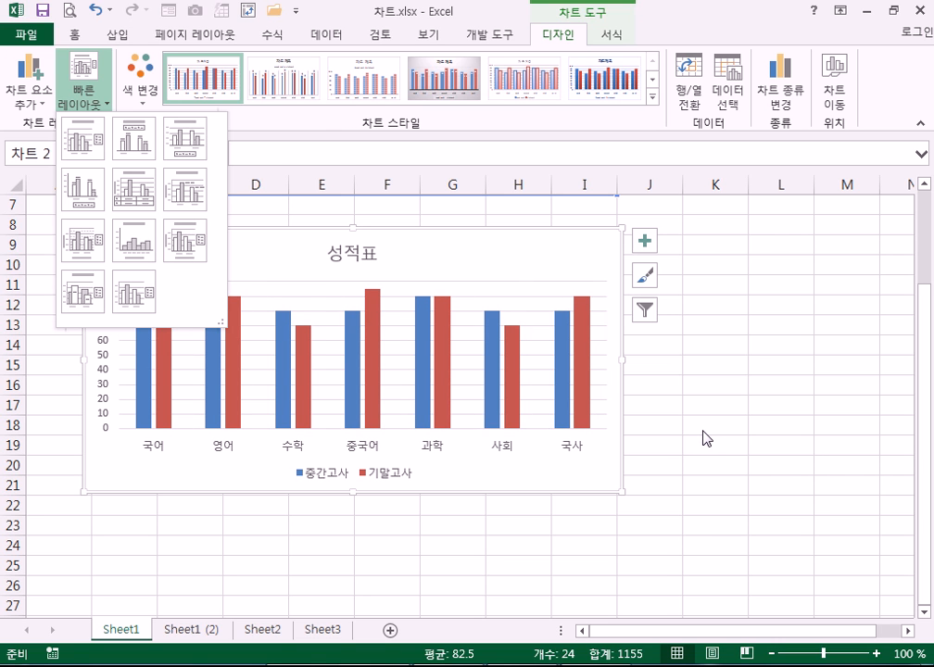
pyautogui.click(524, 262)
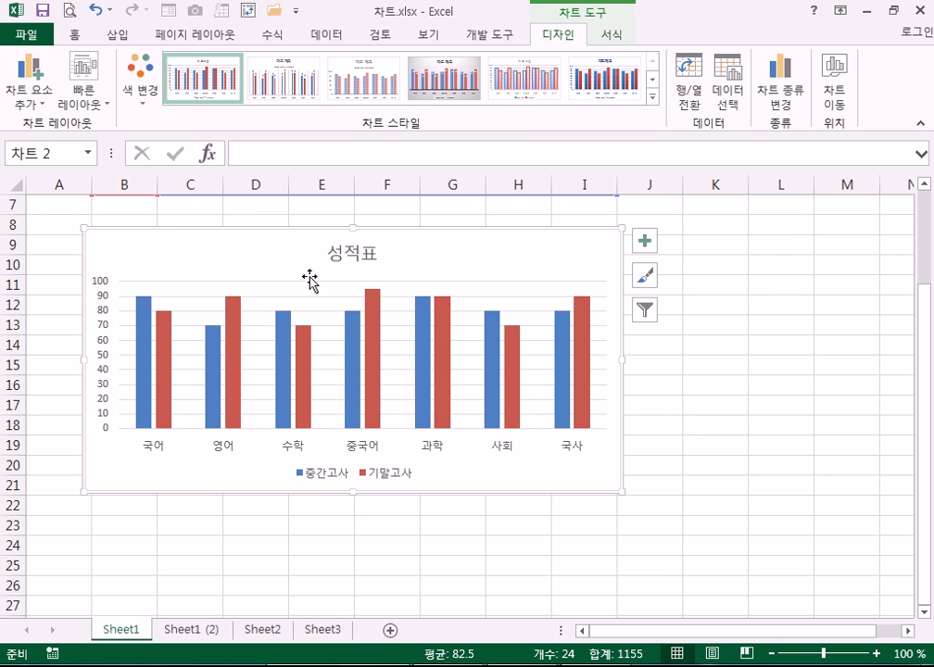
# Step: Preview the colorful and monochromatic color palettes available for the chart without applying one
pyautogui.click(144, 90)
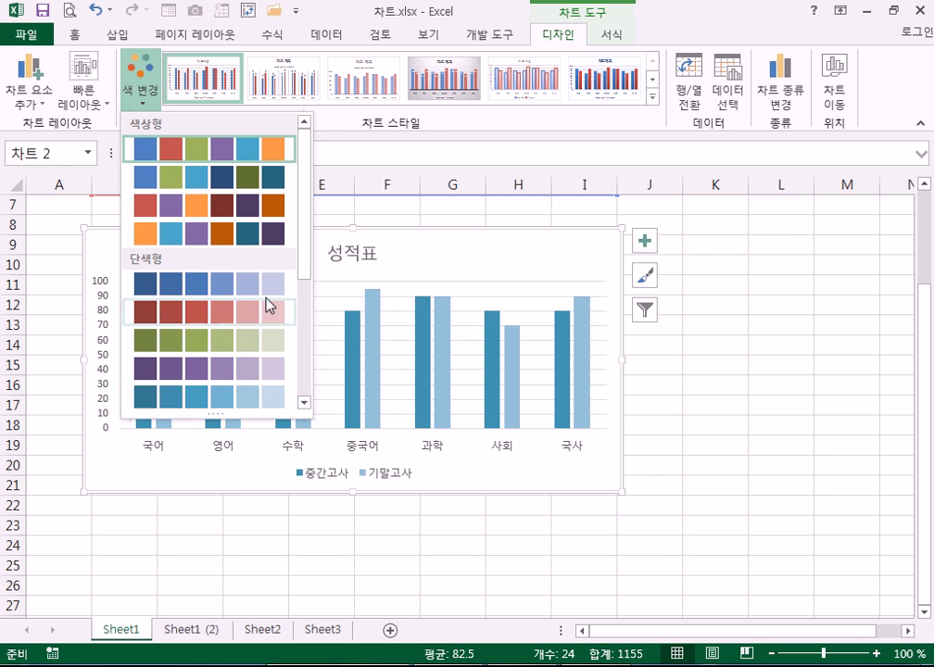
pyautogui.moveTo(304, 203); pyautogui.dragTo(299, 359)
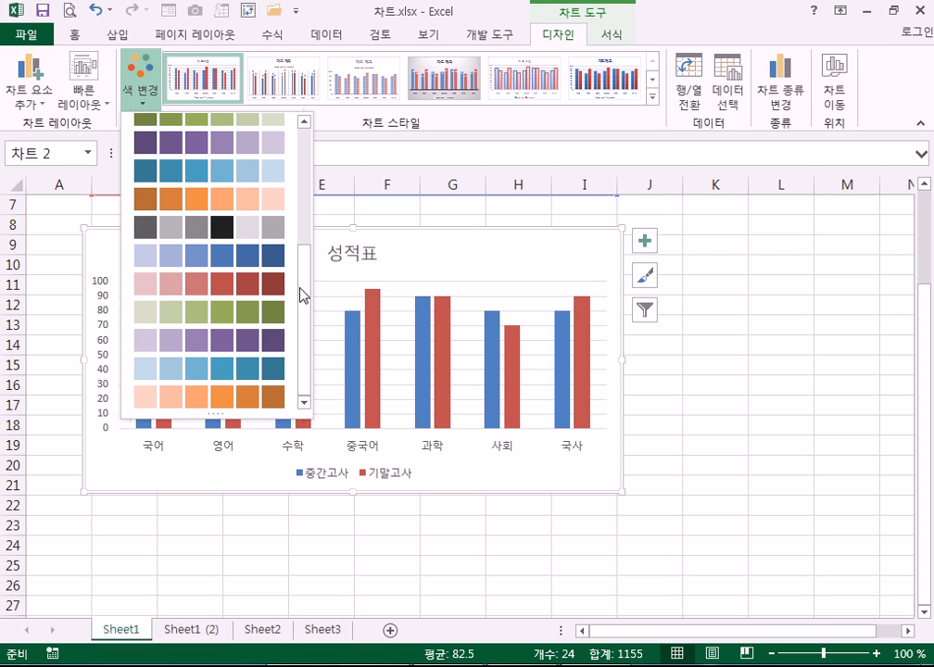
pyautogui.click(145, 97)
pyautogui.click(144, 96)
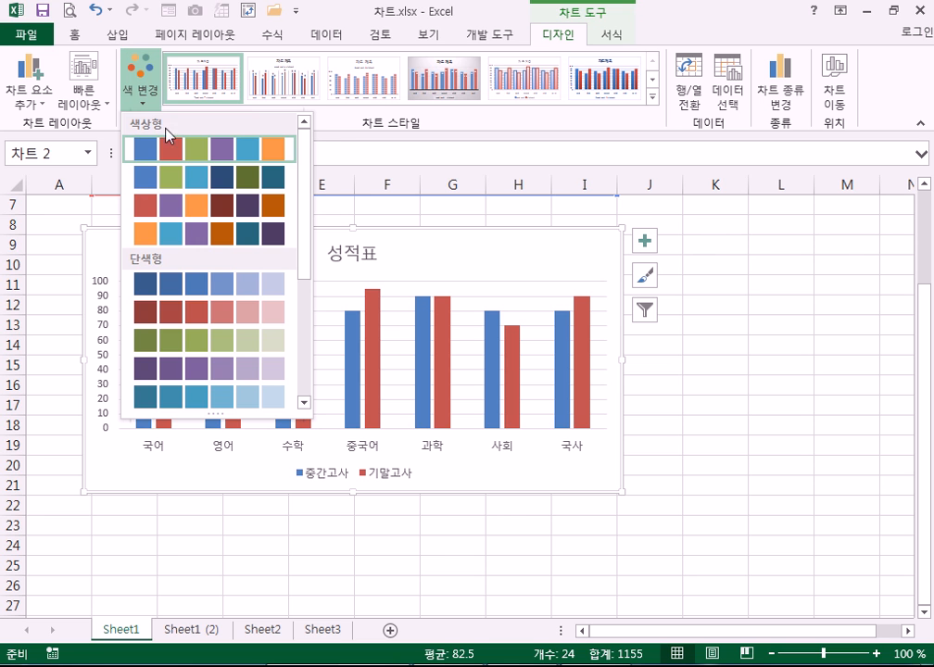
pyautogui.moveTo(308, 225); pyautogui.dragTo(309, 325)
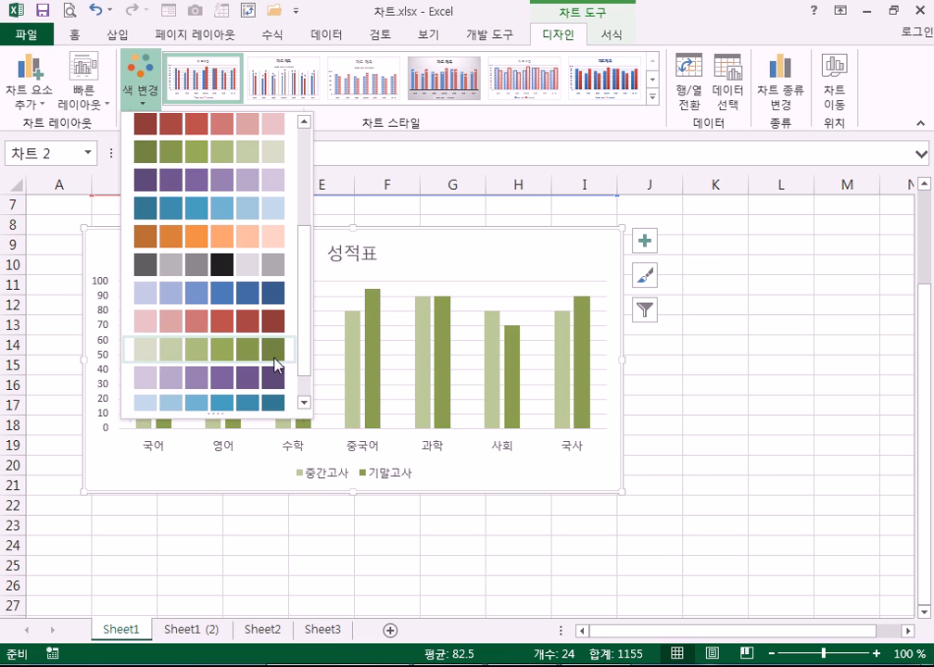
pyautogui.scroll(-1, 275, 386)
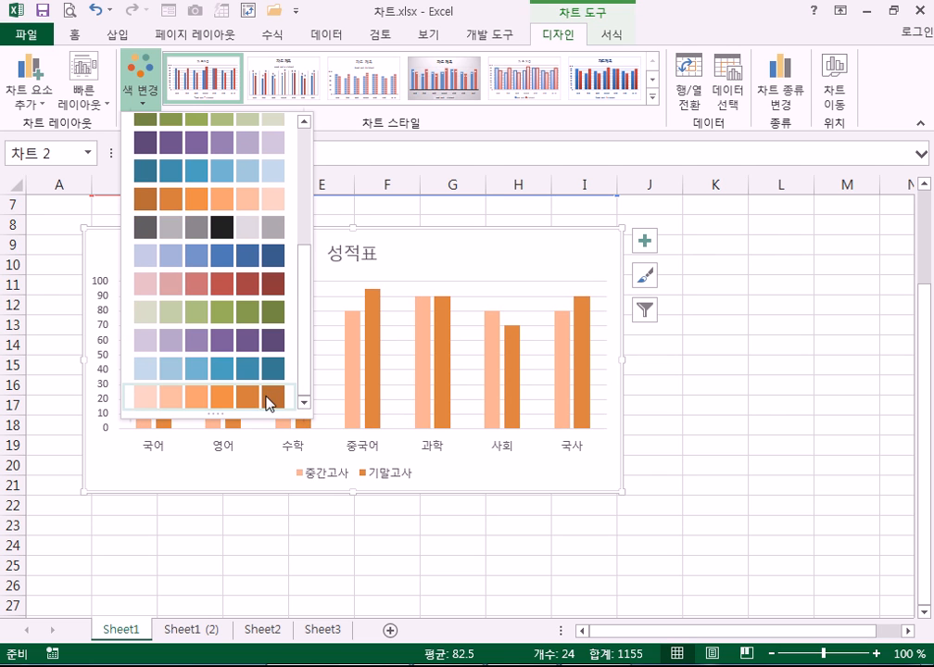
pyautogui.scroll(5, 239, 298)
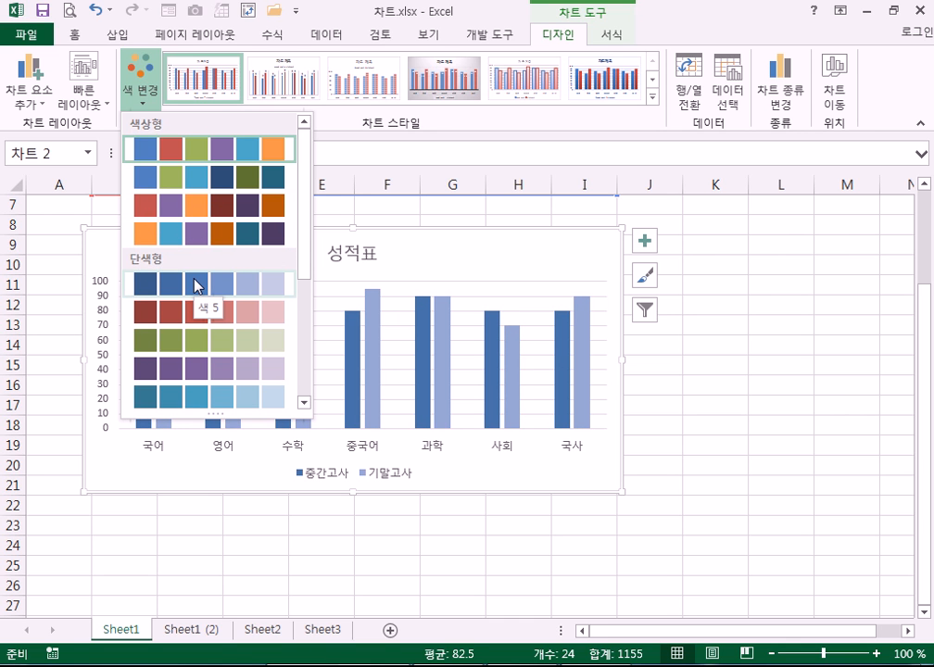
pyautogui.scroll(-3, 208, 345)
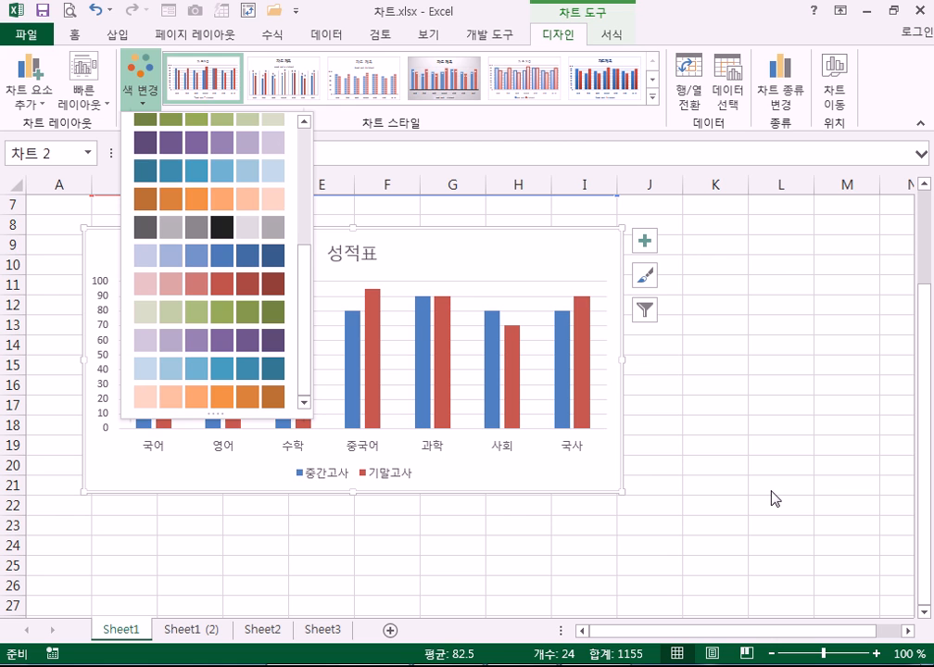
pyautogui.click(615, 258)
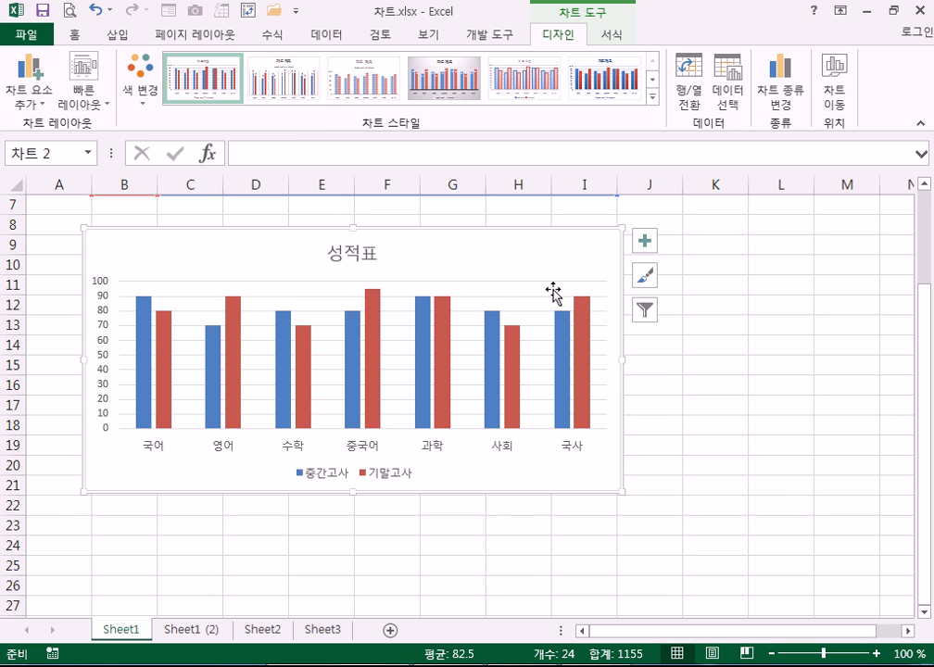
# Step: Switch the chart's rows and columns so that 중간고사 and 기말고사 are the categories and the subjects are the series
pyautogui.click(356, 356)
pyautogui.click(376, 343)
pyautogui.click(463, 252)
pyautogui.click(687, 81)
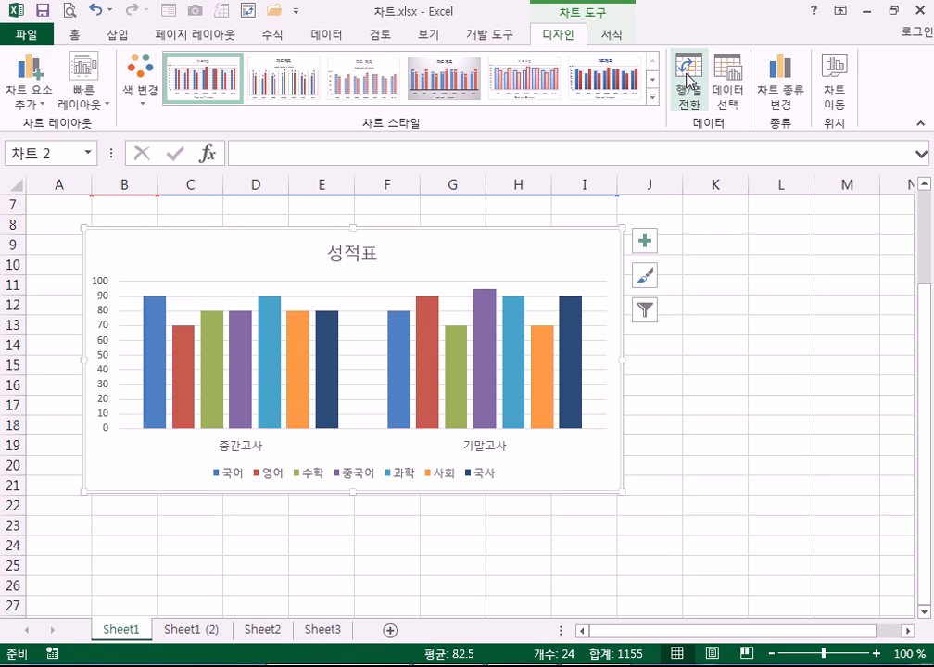
pyautogui.click(688, 82)
pyautogui.click(687, 82)
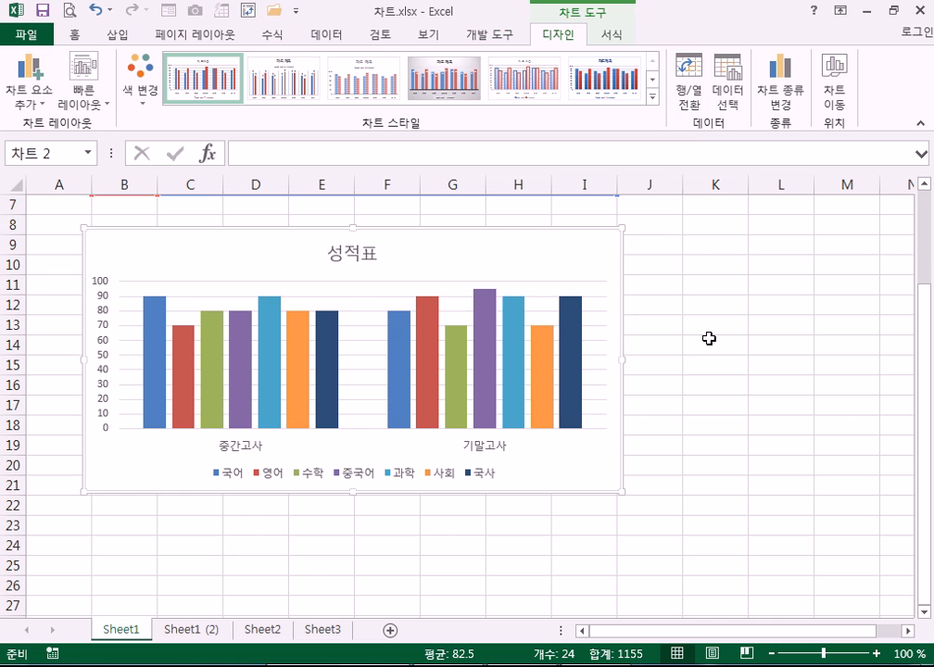
pyautogui.scroll(2, 713, 340)
pyautogui.scroll(-2, 712, 340)
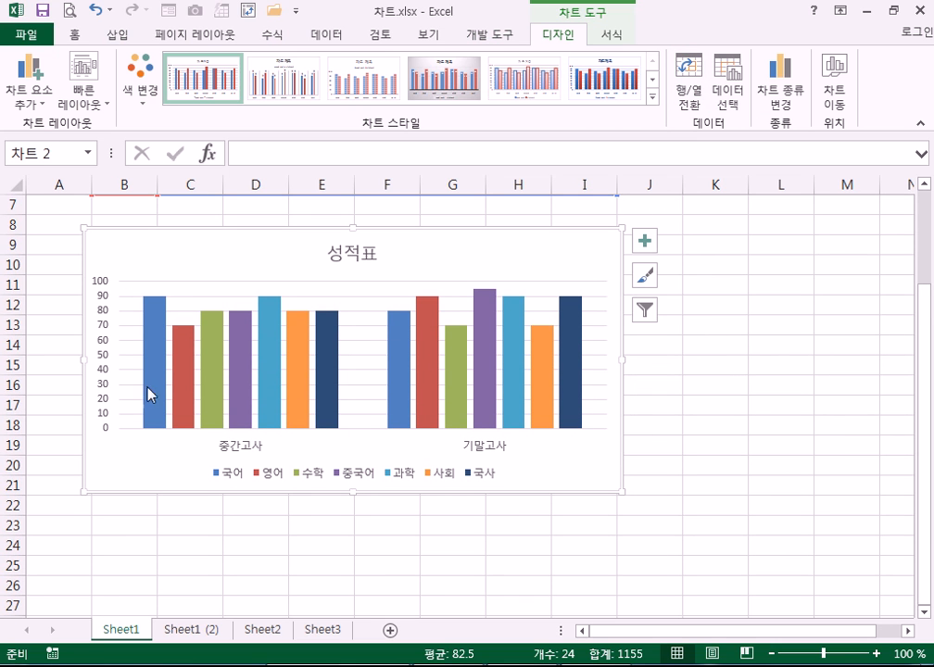
# Step: Toggle the chart's row/column orientation, ending with the subjects as categories and the two exams as series
pyautogui.click(686, 93)
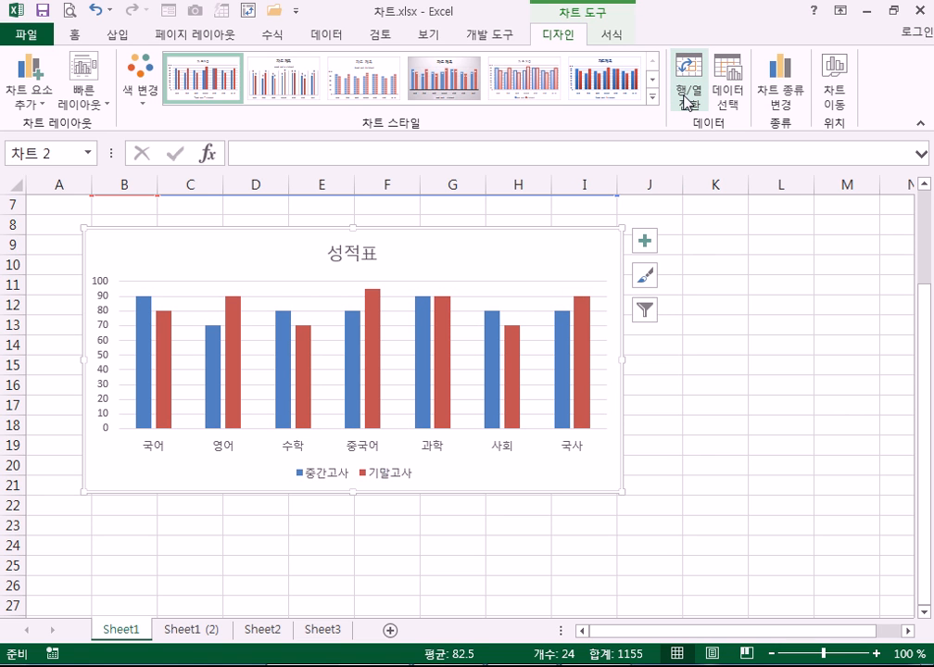
pyautogui.click(686, 96)
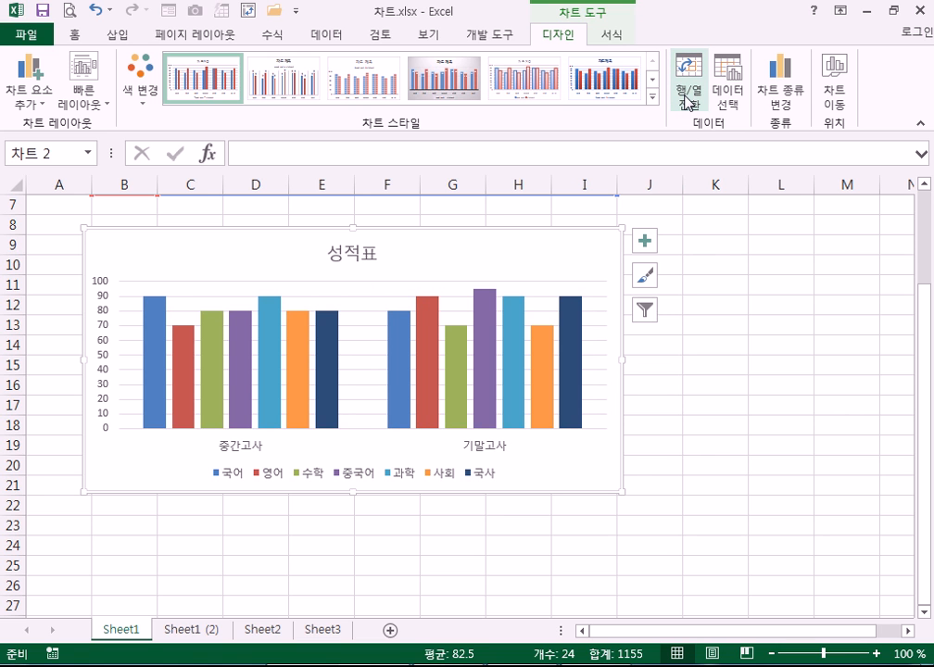
pyautogui.click(687, 96)
pyautogui.click(686, 95)
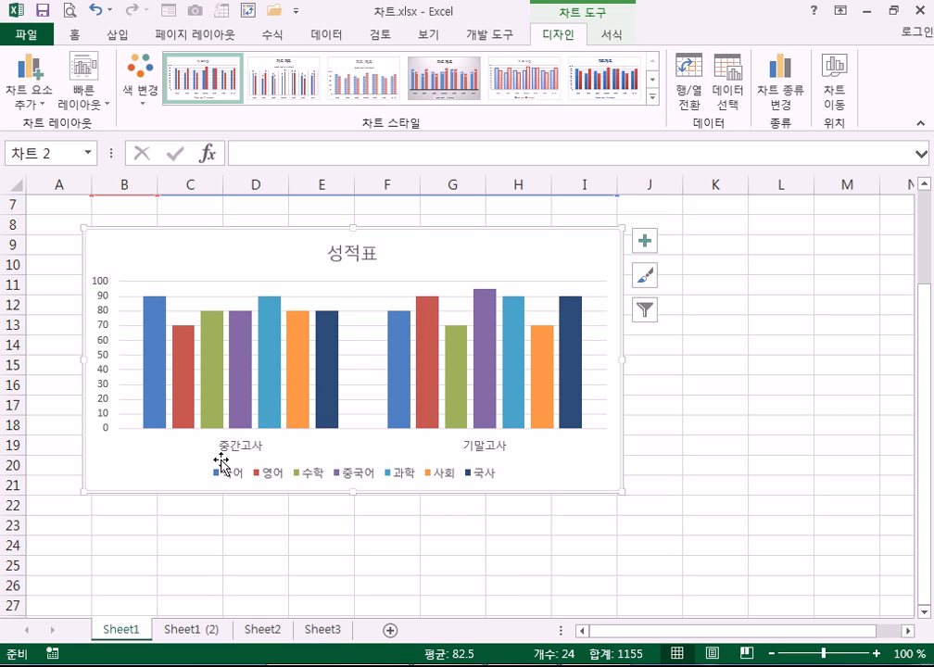
pyautogui.click(686, 92)
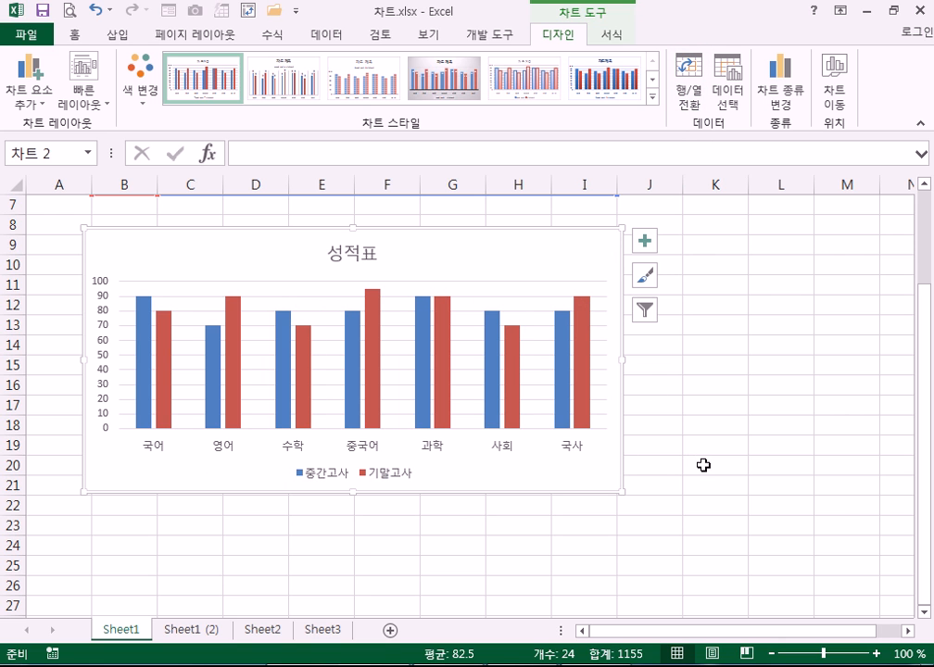
# Step: Change the chart type to clustered bar (묶은 가로 막대형) with the subjects as categories
pyautogui.click(781, 111)
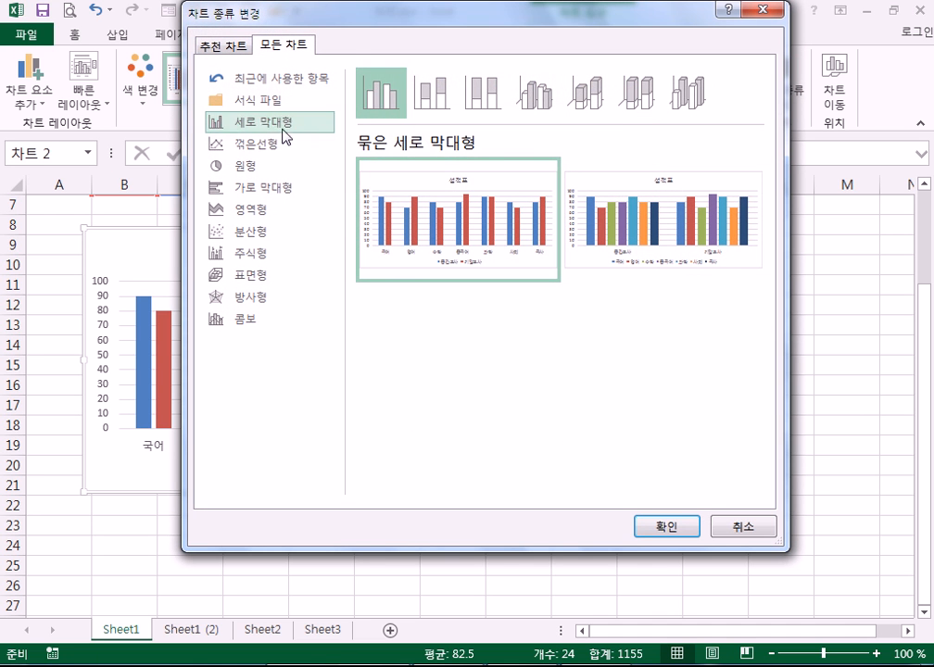
pyautogui.click(252, 189)
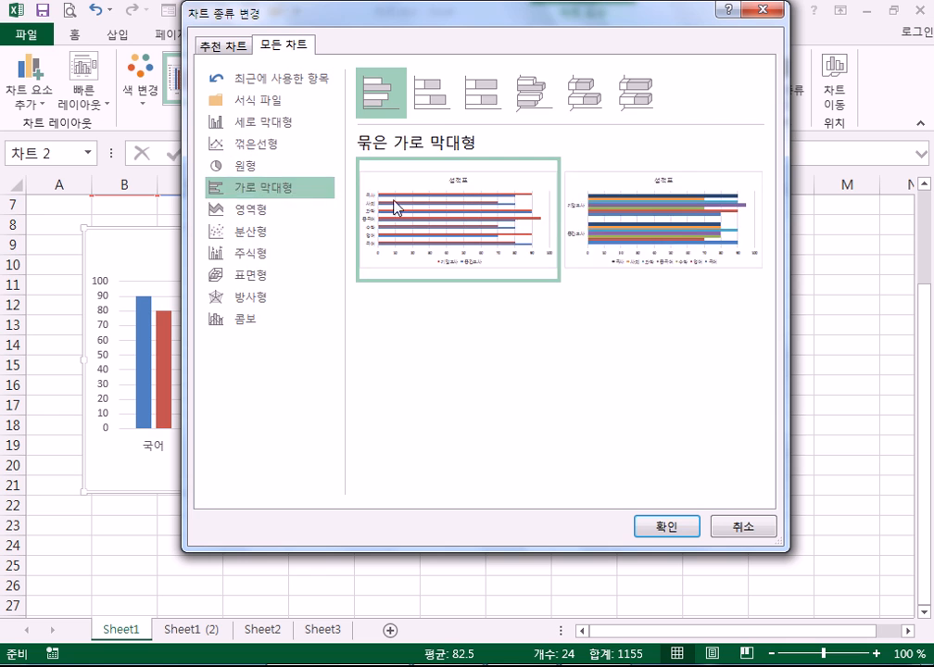
pyautogui.moveTo(479, 212)
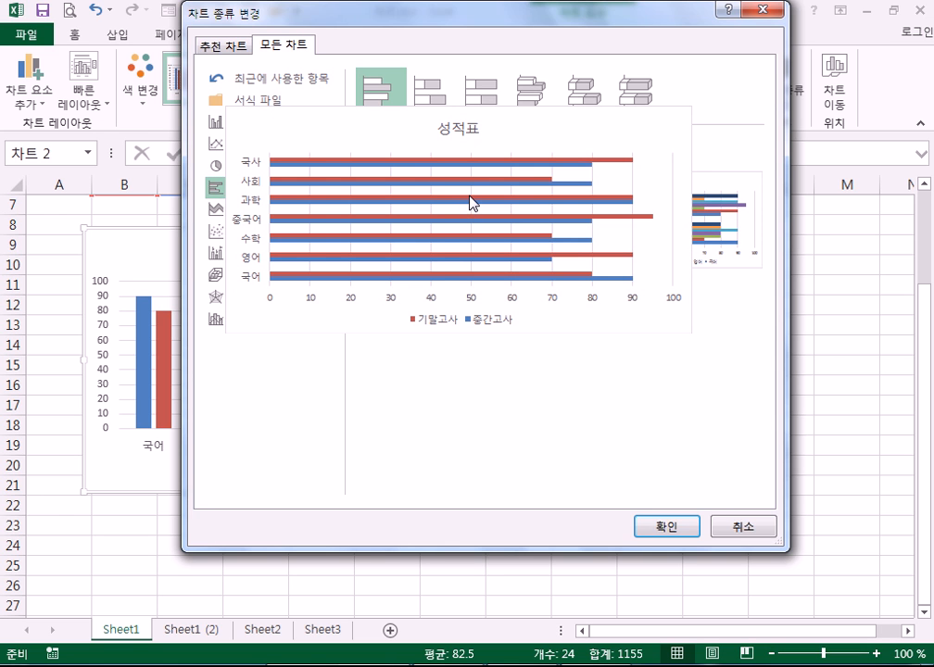
pyautogui.click(661, 525)
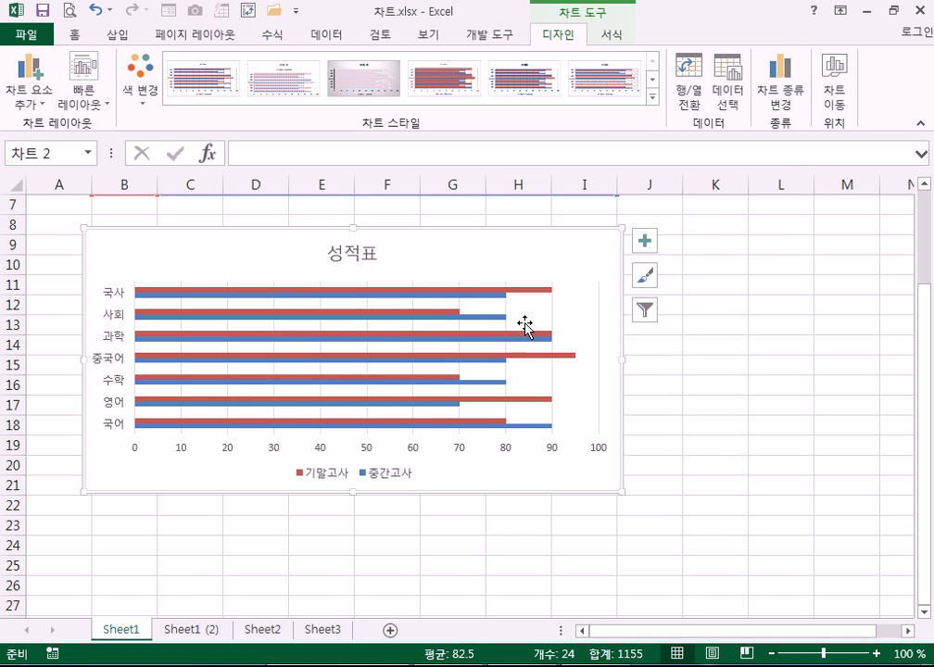
pyautogui.moveTo(555, 432)
# Step: Compare the plain and marked line chart previews and change the chart type to line with markers (표식이 있는 꺾은선형), with subjects as categories
pyautogui.scroll(2, 682, 220)
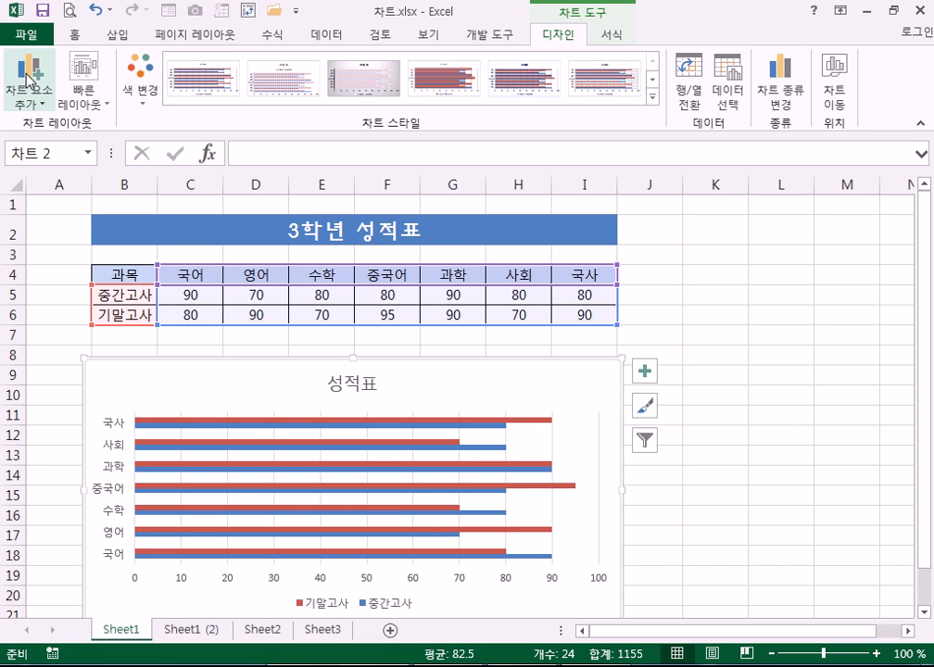
pyautogui.click(781, 92)
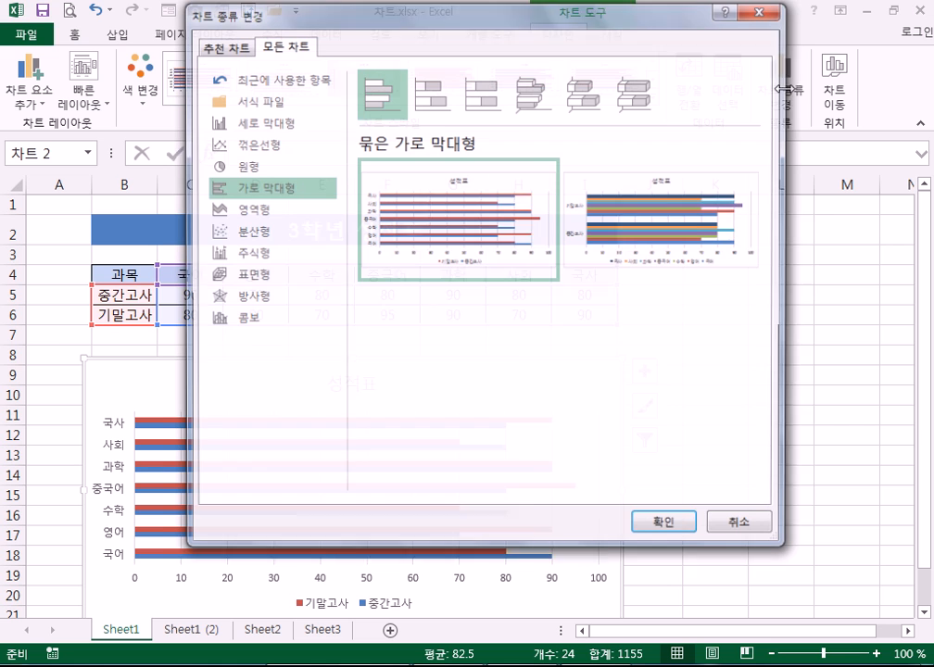
pyautogui.click(273, 122)
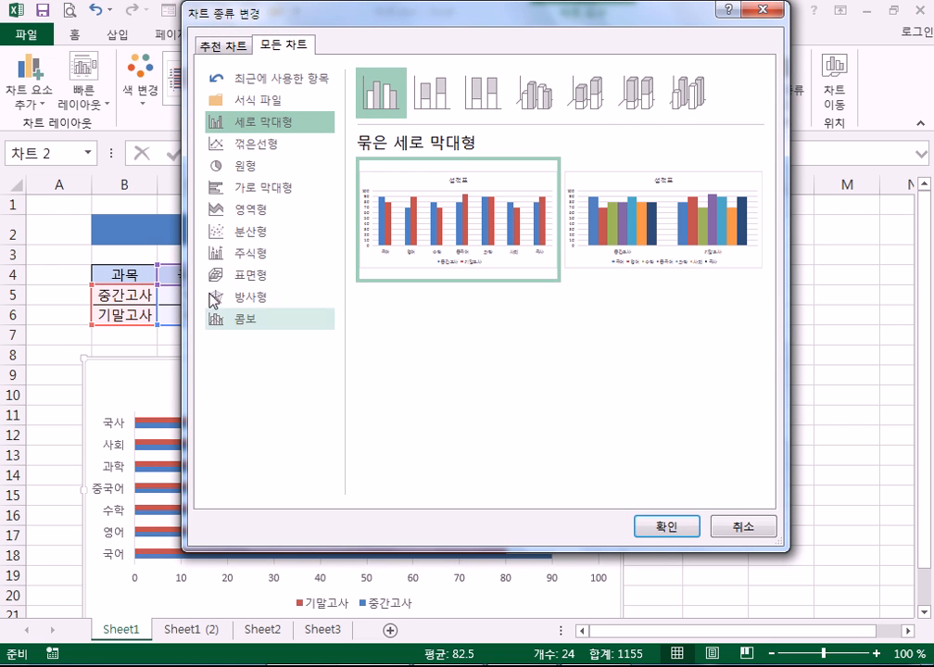
pyautogui.click(236, 198)
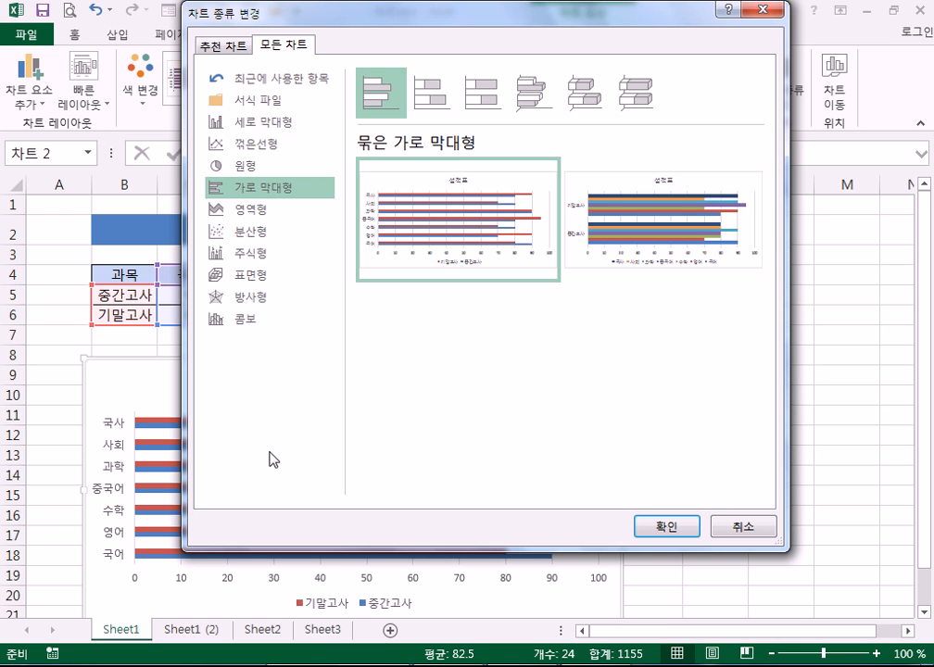
pyautogui.click(254, 146)
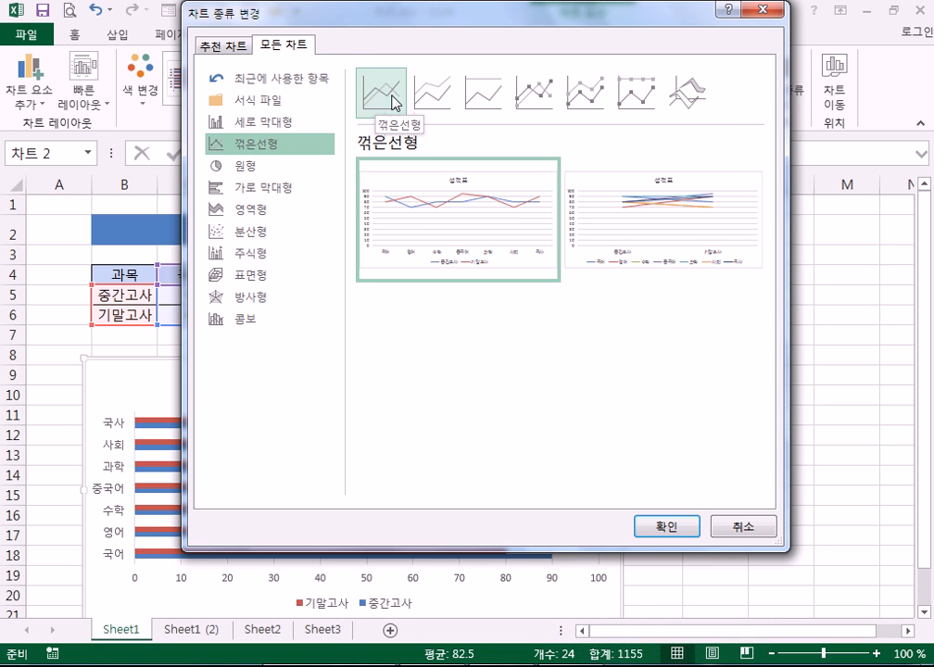
pyautogui.click(534, 102)
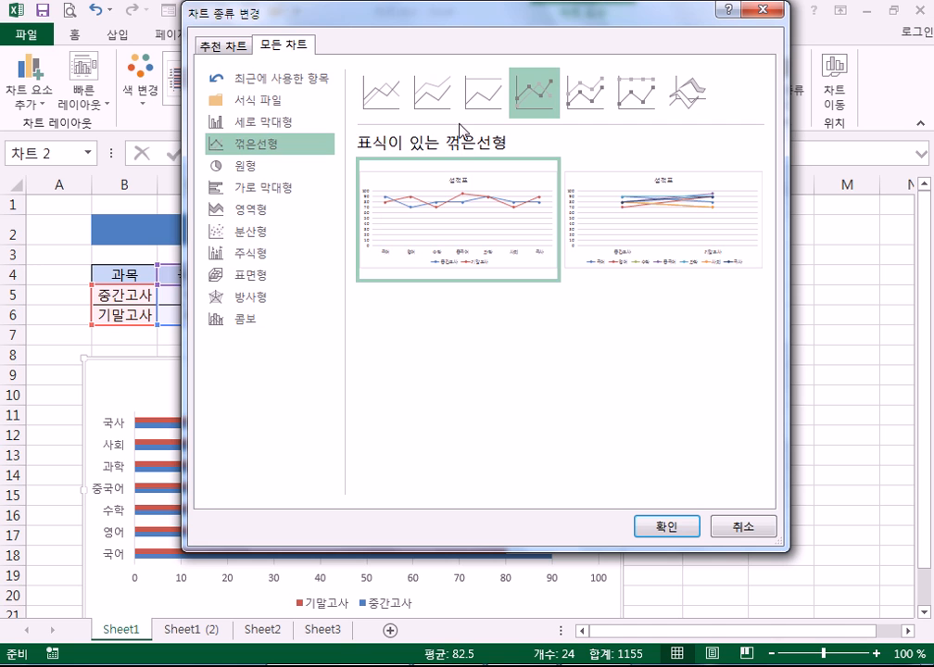
pyautogui.moveTo(435, 201)
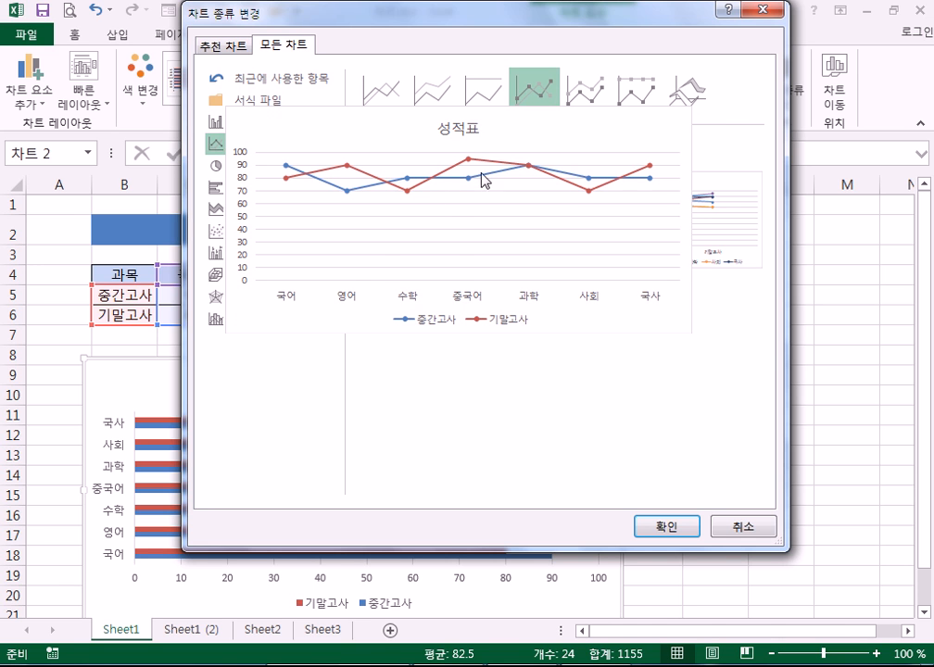
pyautogui.moveTo(652, 233)
pyautogui.moveTo(456, 229)
pyautogui.click(381, 87)
pyautogui.moveTo(419, 188)
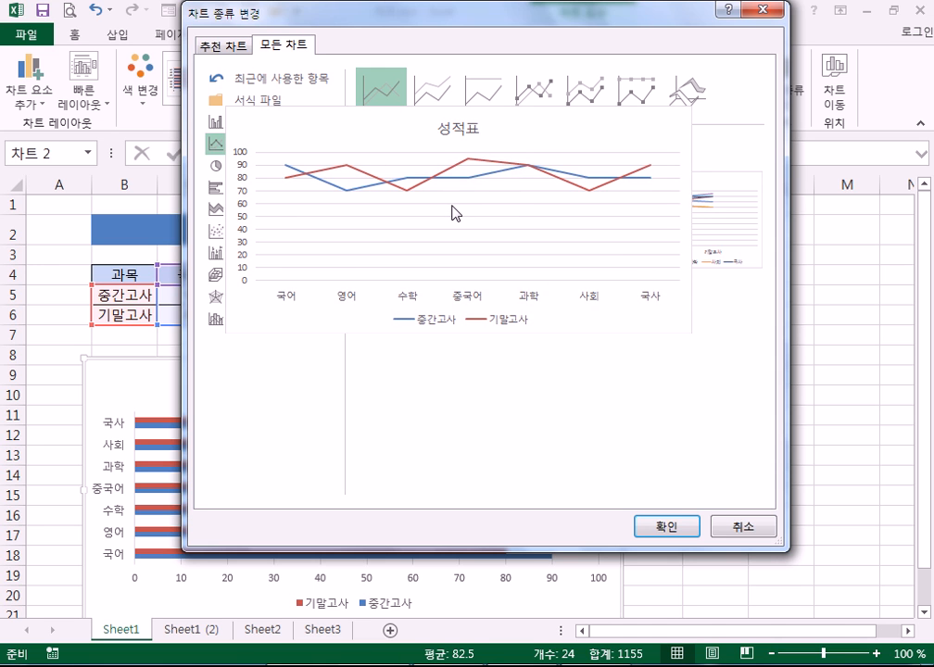
pyautogui.click(531, 98)
pyautogui.moveTo(491, 249)
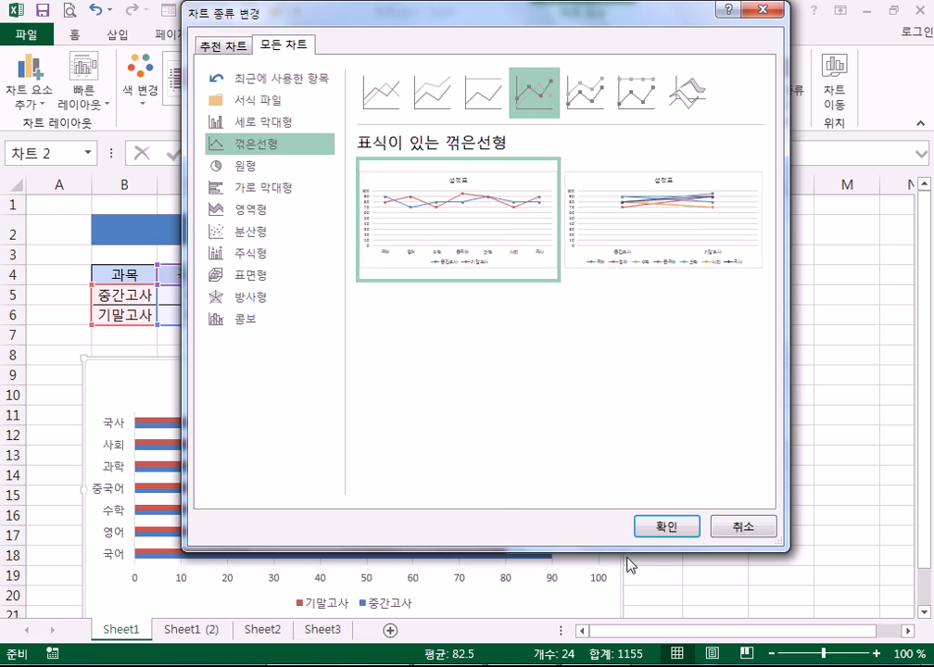
pyautogui.click(660, 528)
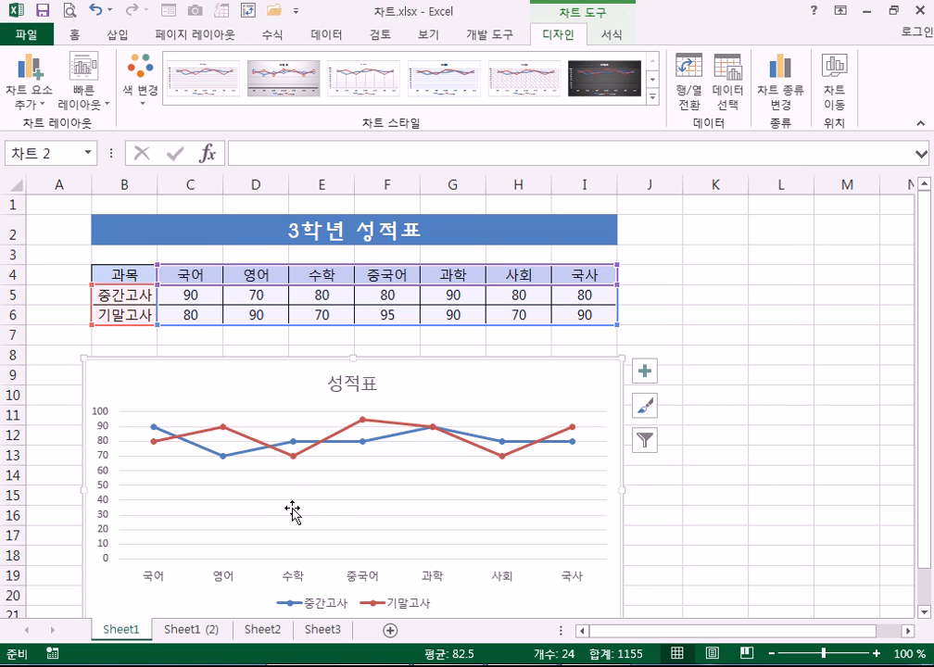
pyautogui.scroll(-1, 675, 566)
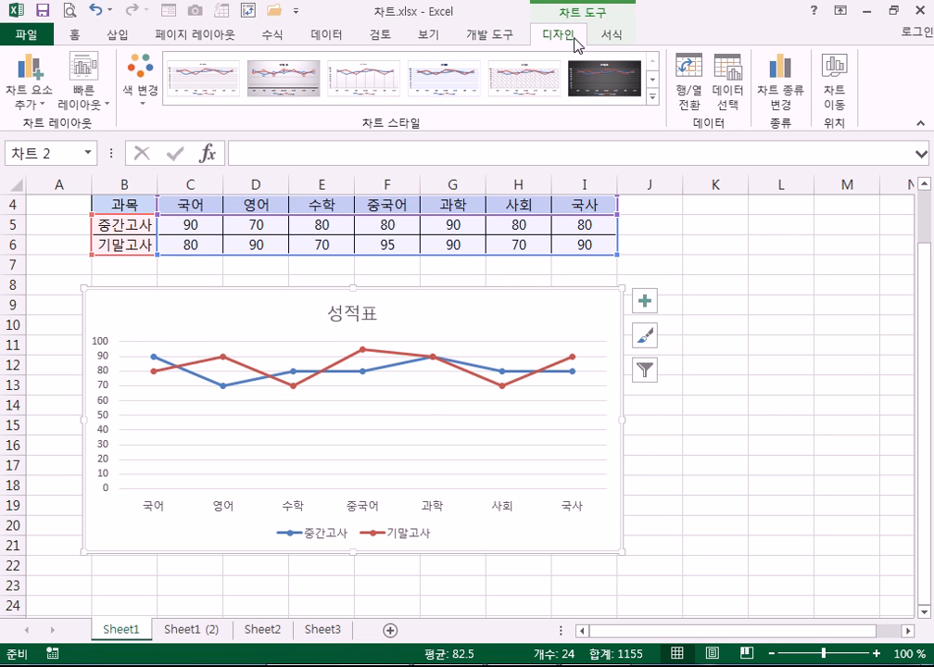
# Step: Change the chart type to clustered bar (묶은 가로 막대형) with the subjects as categories
pyautogui.click(781, 96)
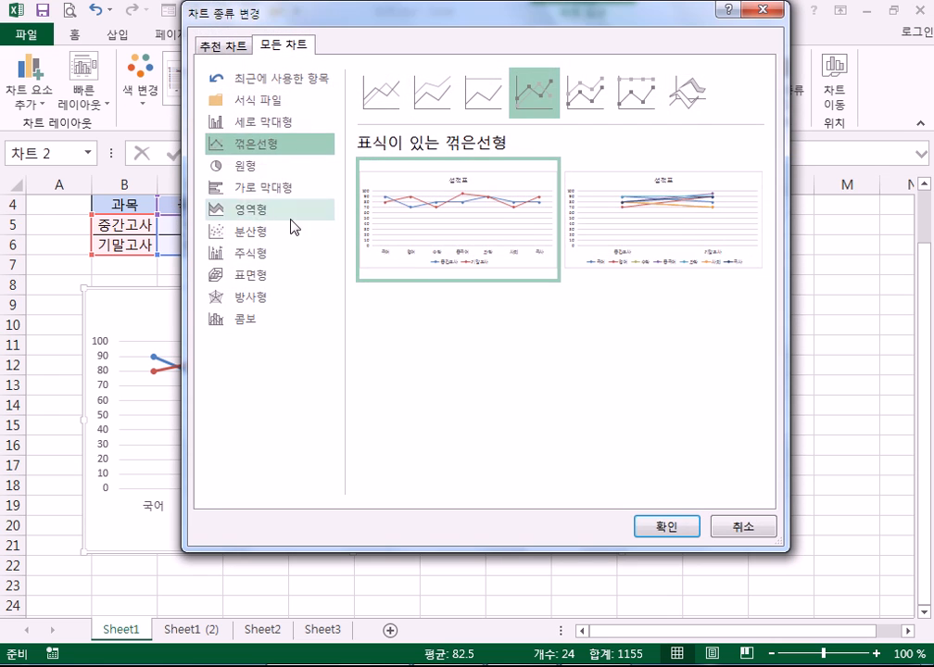
pyautogui.click(255, 189)
pyautogui.moveTo(437, 215)
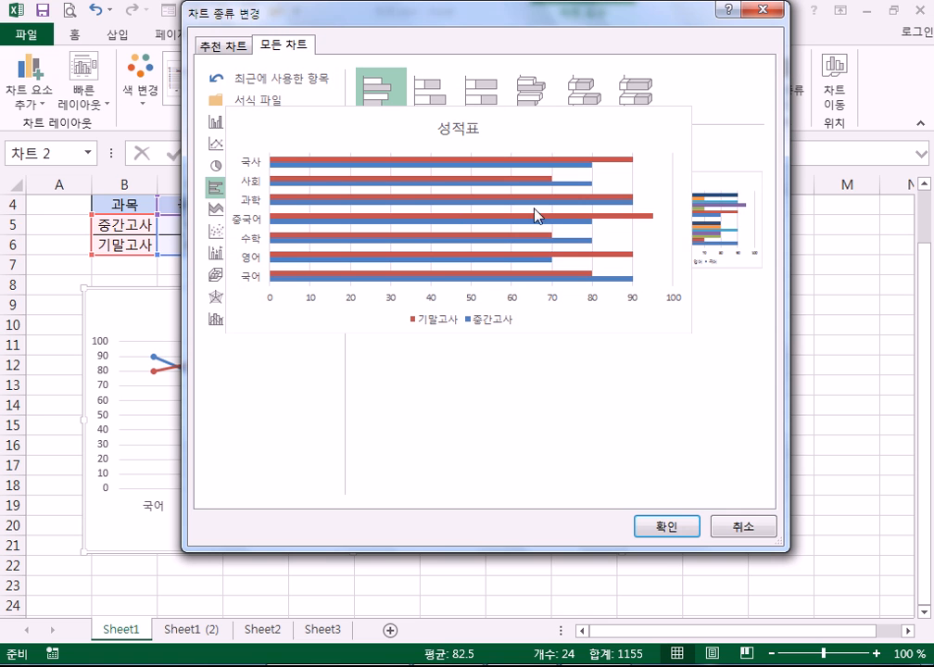
pyautogui.click(670, 535)
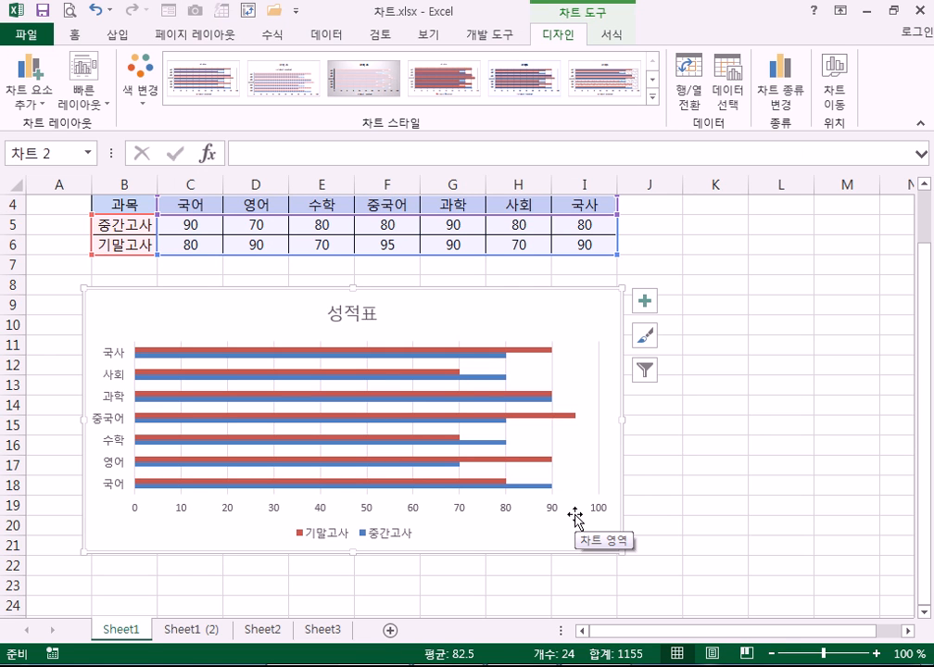
# Step: Change the chart type to clustered column (묶은 세로 막대형) with the subjects as categories
pyautogui.click(781, 100)
pyautogui.click(244, 123)
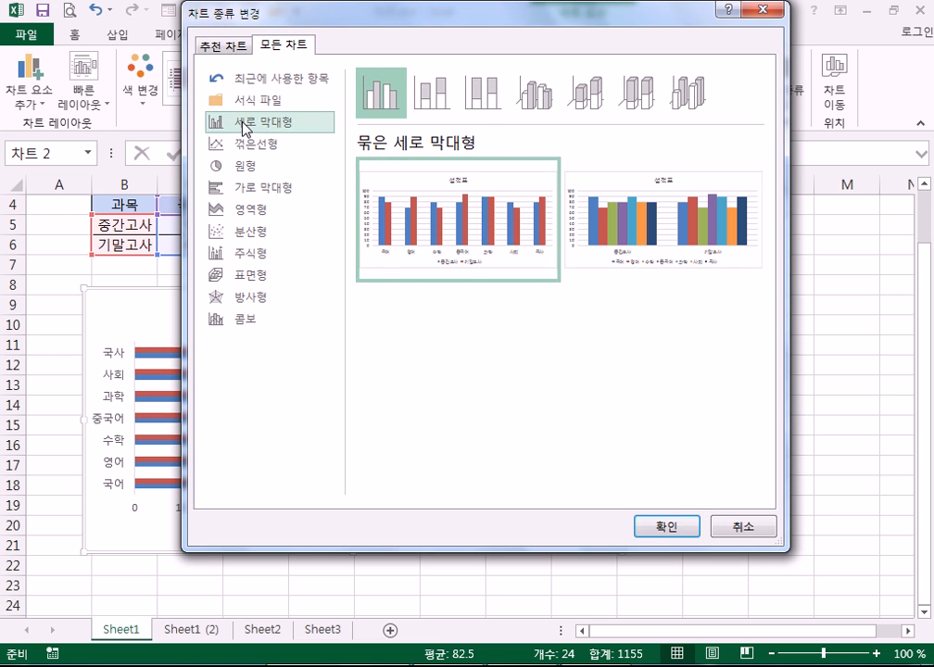
pyautogui.click(666, 527)
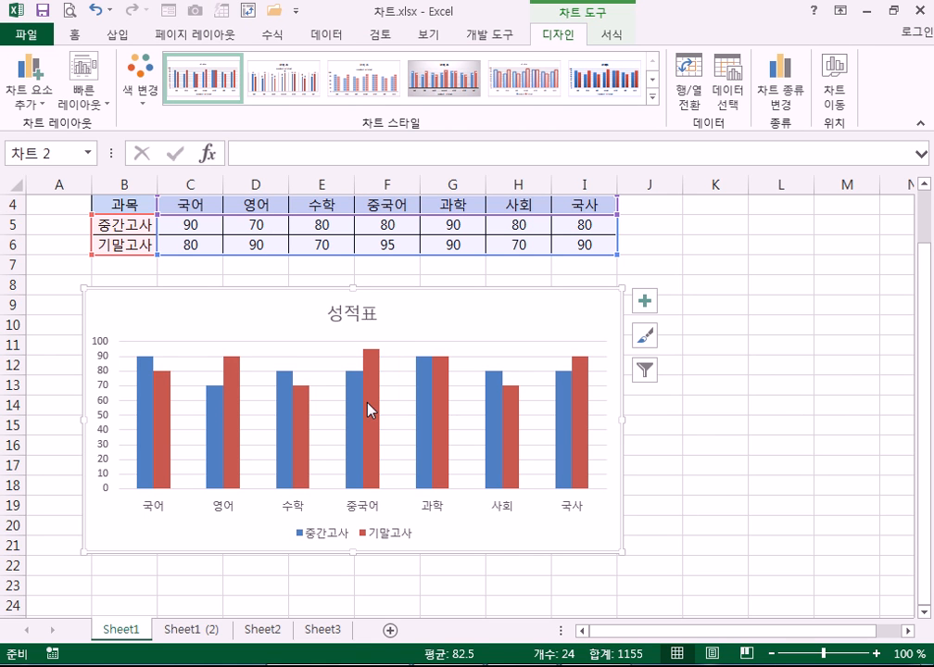
pyautogui.moveTo(369, 412)
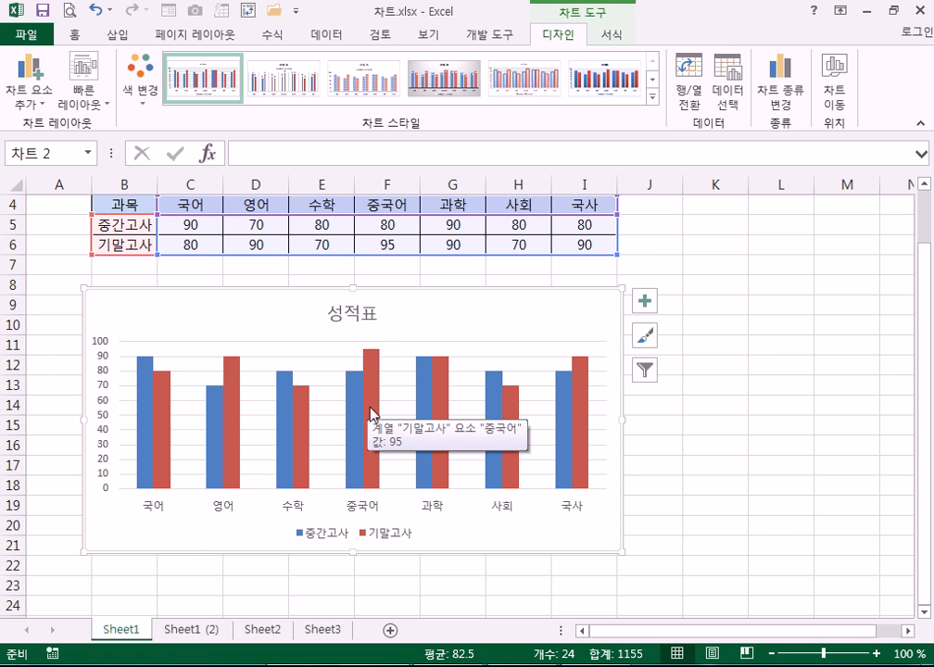
# Step: Preview the 3-D surface (3차원 표면형) and radar (방사형) chart types without applying either
pyautogui.click(783, 109)
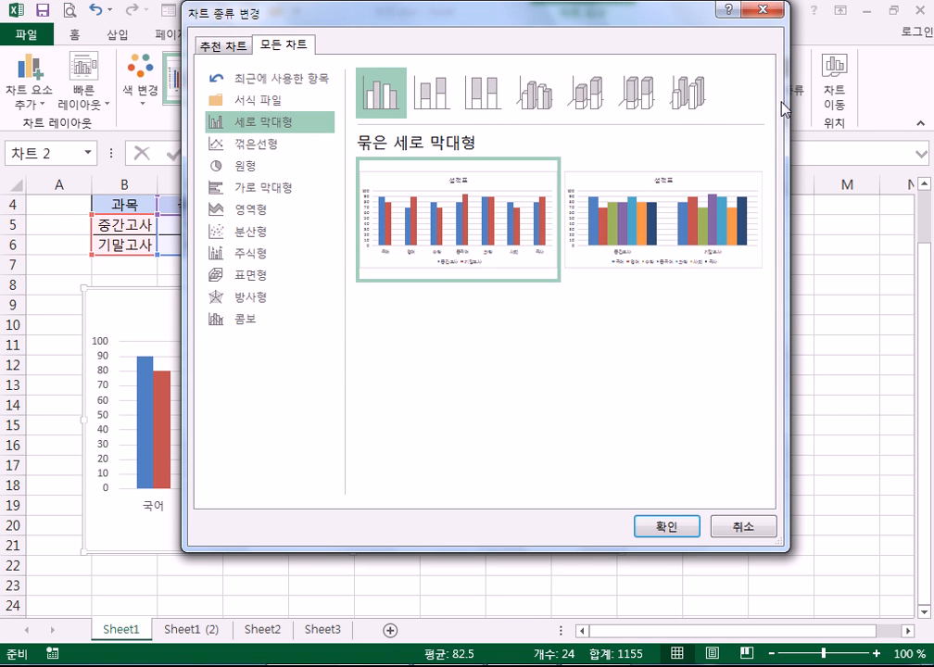
pyautogui.click(759, 11)
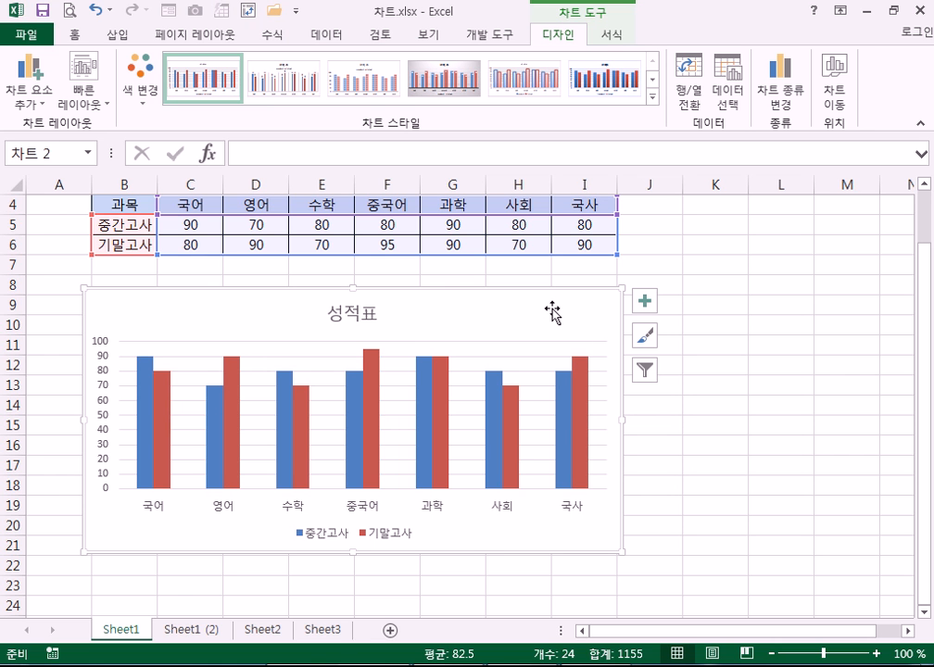
pyautogui.click(797, 111)
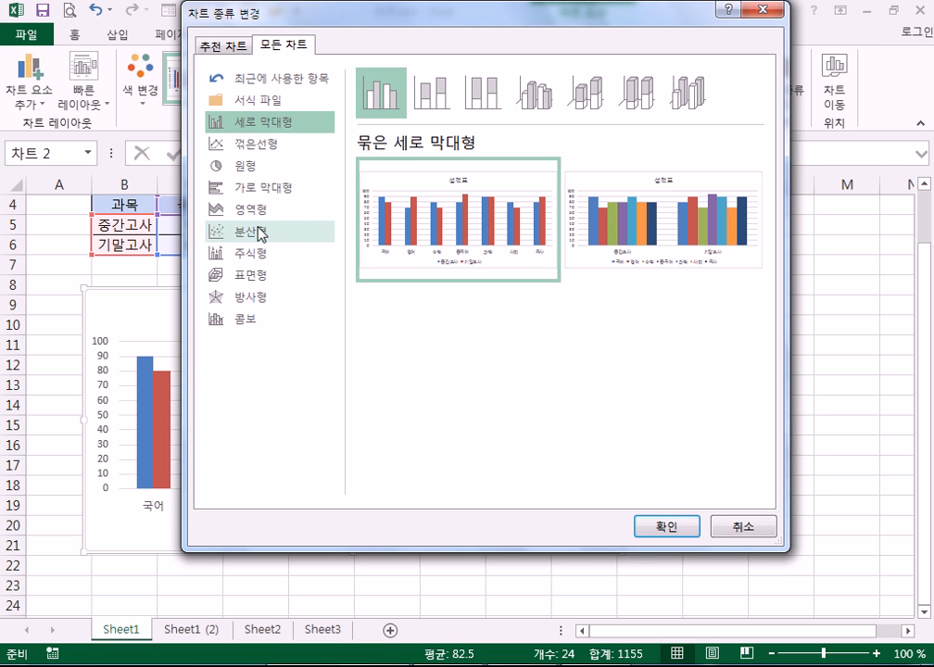
pyautogui.click(248, 276)
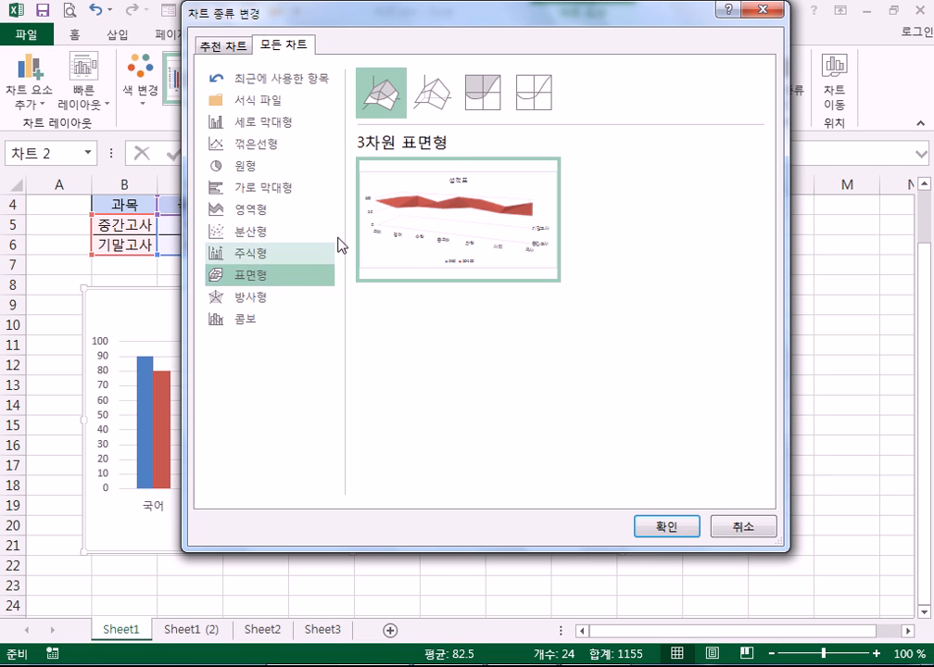
pyautogui.click(245, 302)
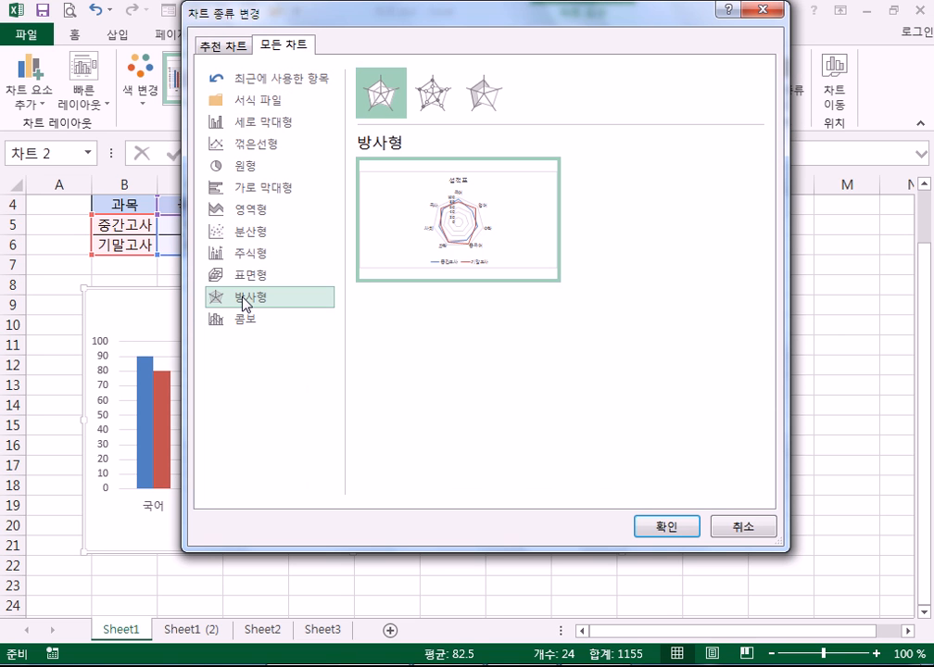
pyautogui.click(736, 525)
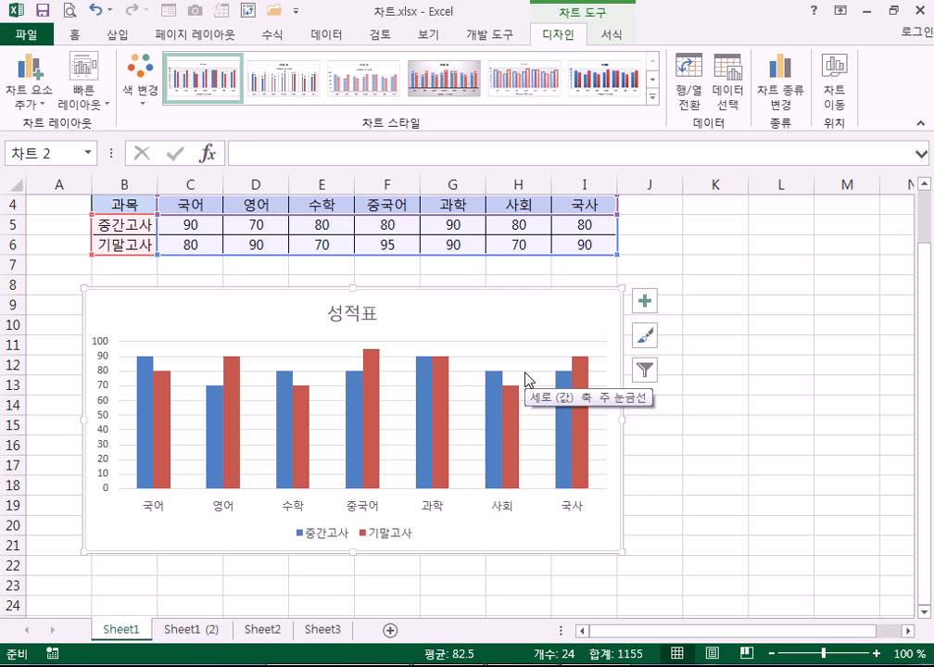
# Step: Select the 기말고사 series and preview the line and clustered column-line combo chart types without applying them
pyautogui.moveTo(496, 427)
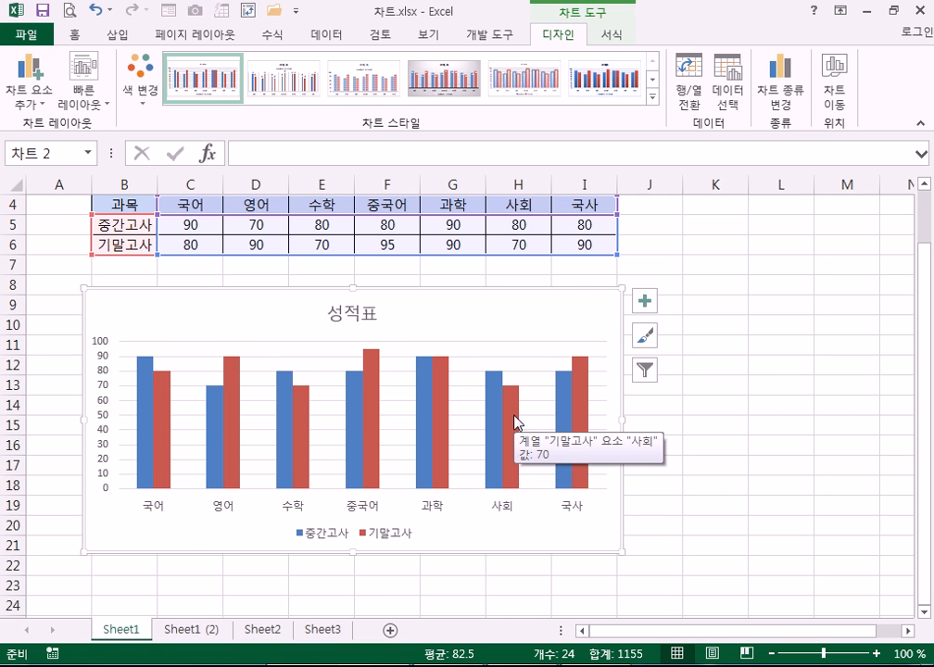
pyautogui.click(516, 422)
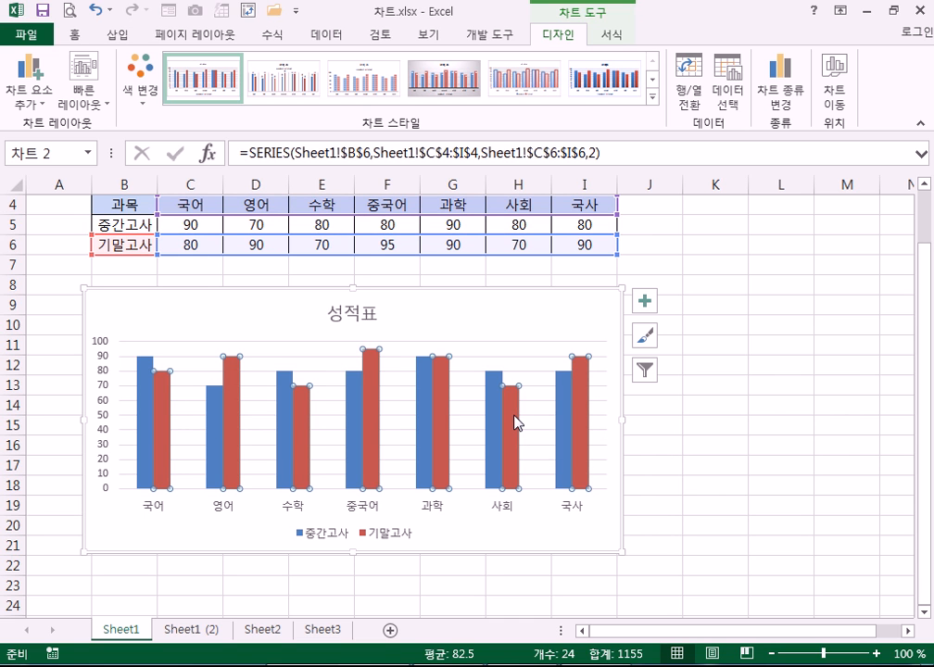
pyautogui.click(493, 443)
pyautogui.click(518, 478)
pyautogui.click(787, 92)
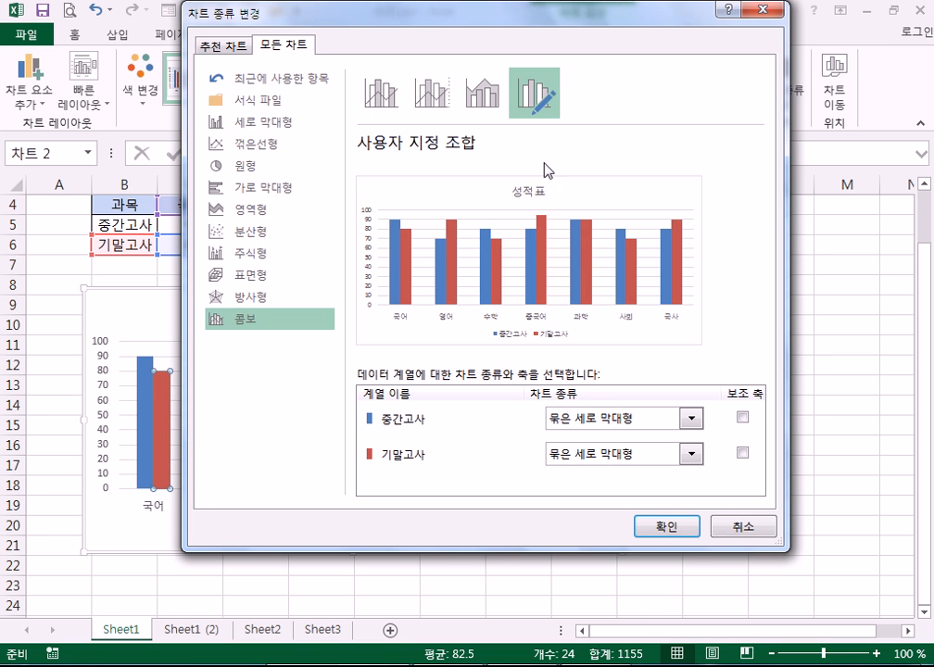
pyautogui.click(259, 146)
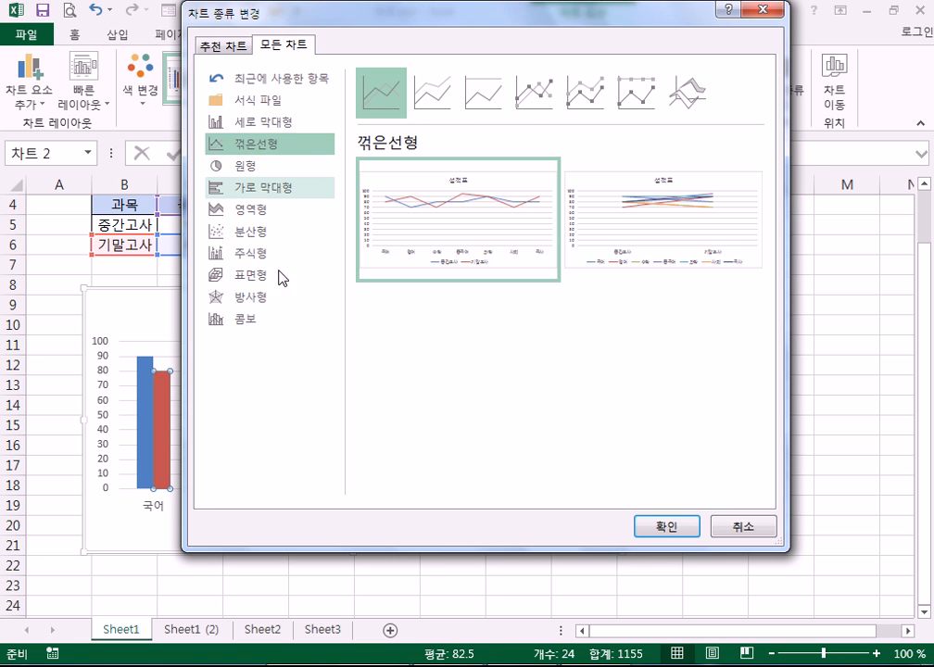
pyautogui.click(257, 326)
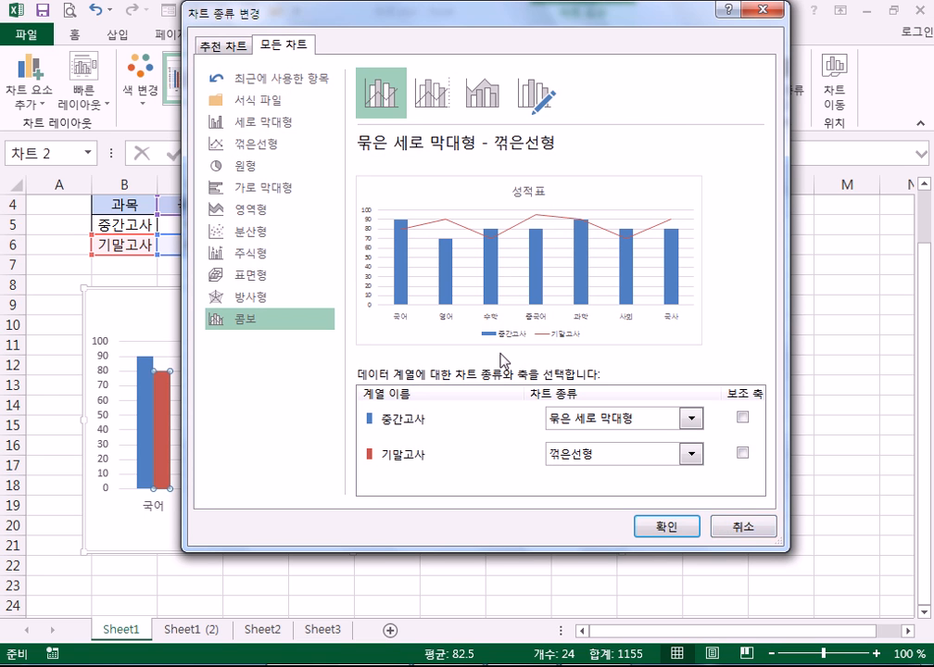
pyautogui.click(281, 150)
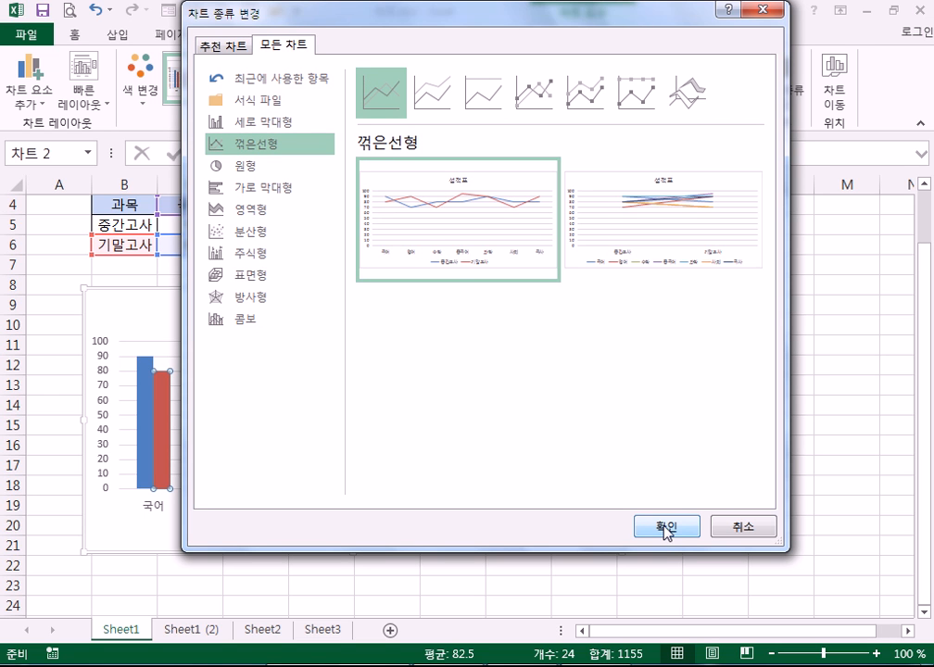
pyautogui.click(744, 530)
# Step: Compare the combo (콤보) settings offered for the whole chart with those for the selected 기말고사 series, without applying any
pyautogui.click(778, 85)
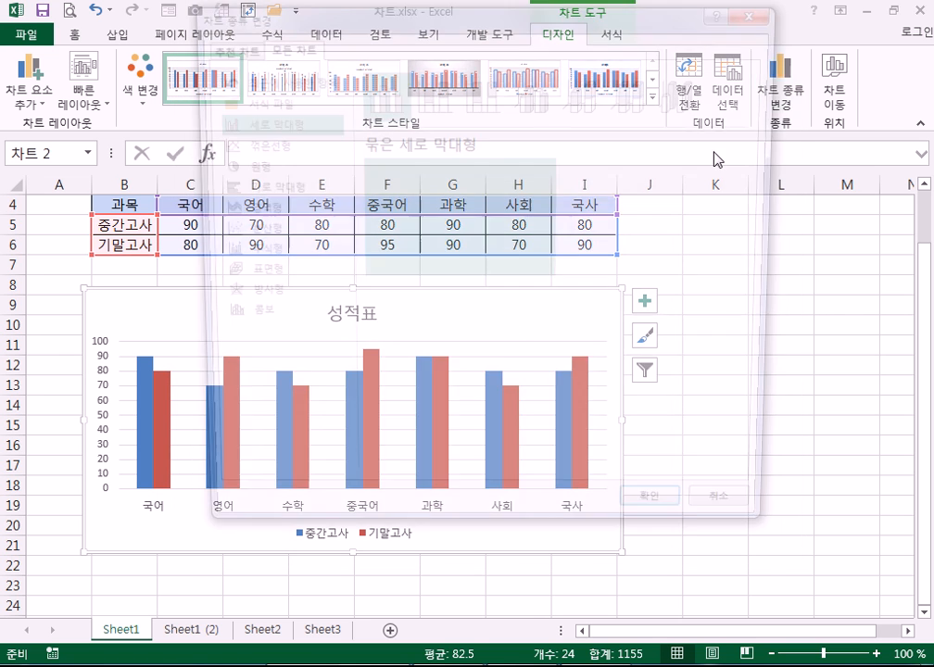
pyautogui.click(254, 324)
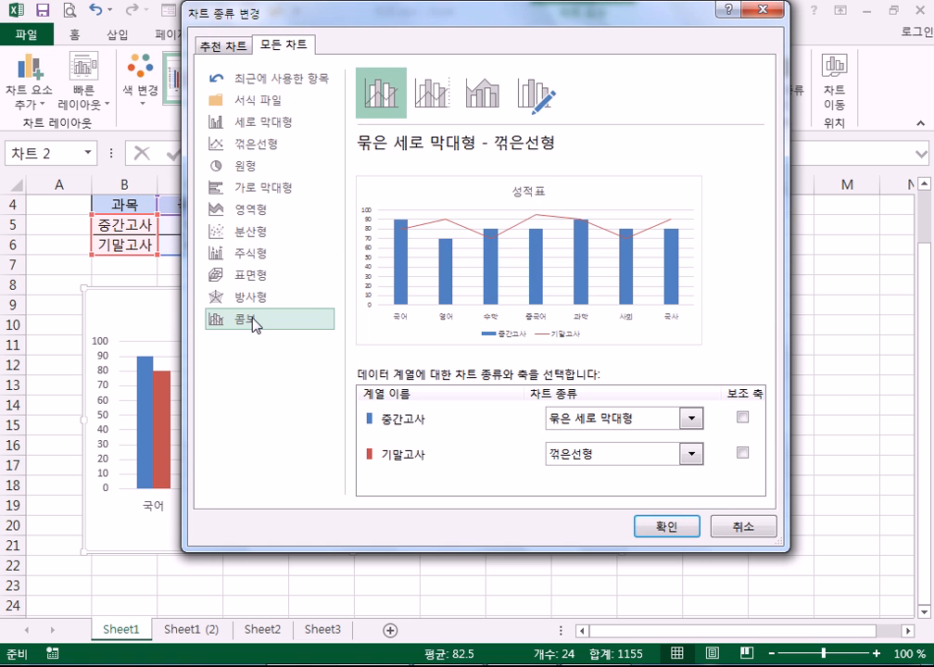
pyautogui.click(744, 526)
pyautogui.click(444, 402)
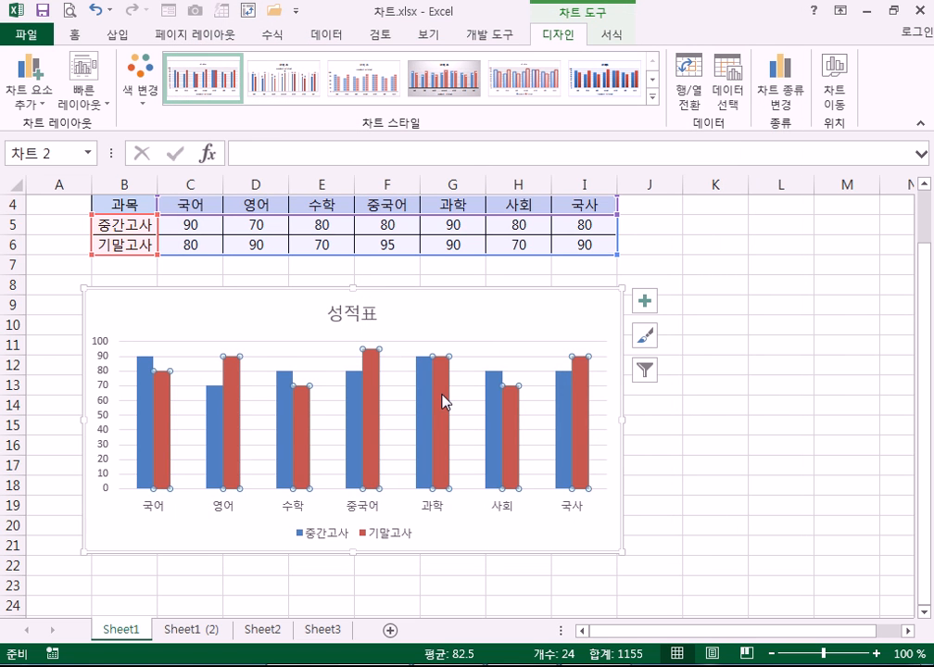
pyautogui.click(781, 98)
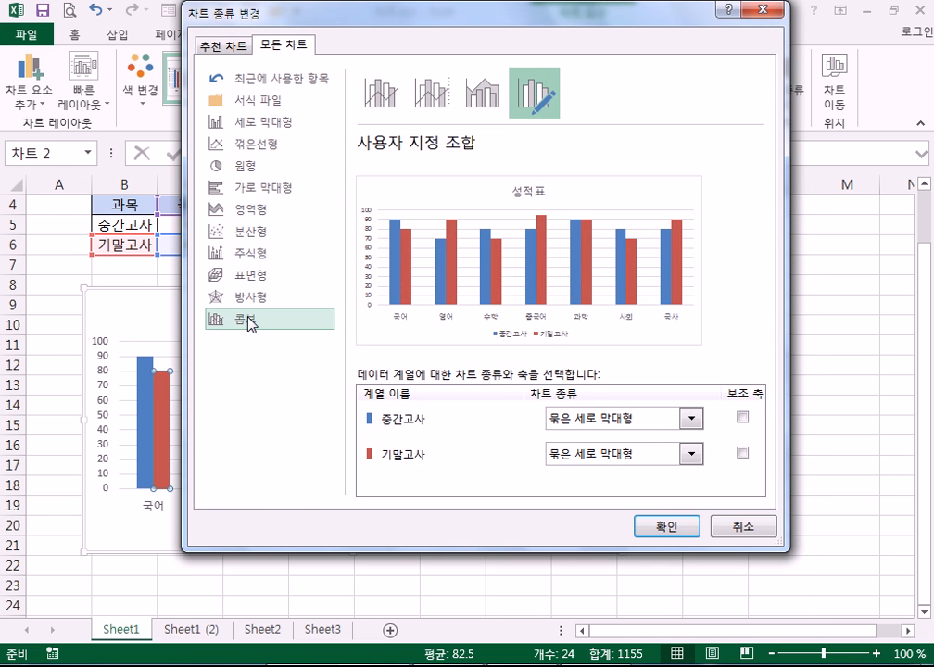
pyautogui.click(727, 533)
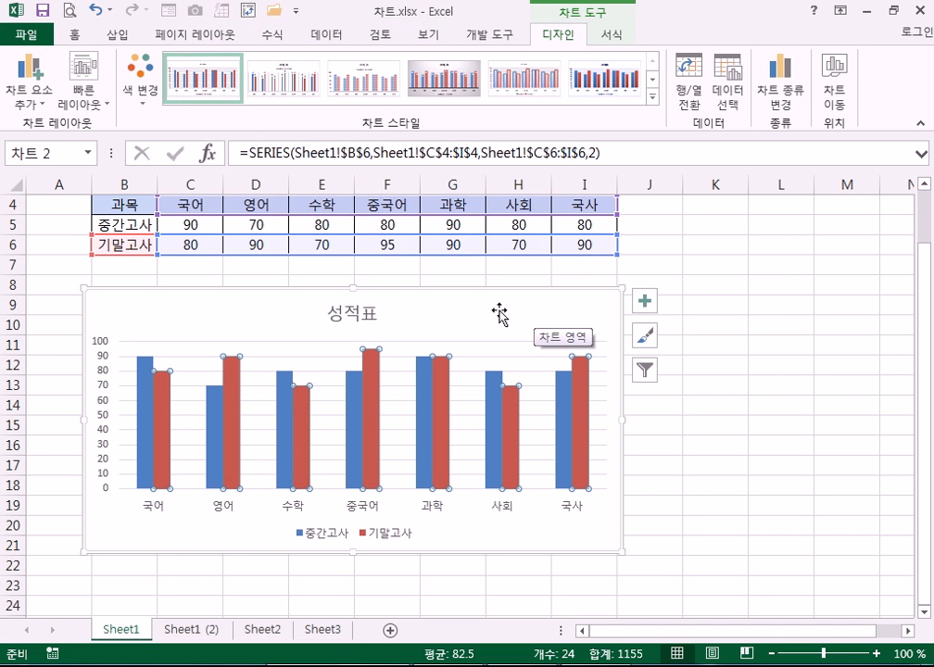
pyautogui.click(496, 310)
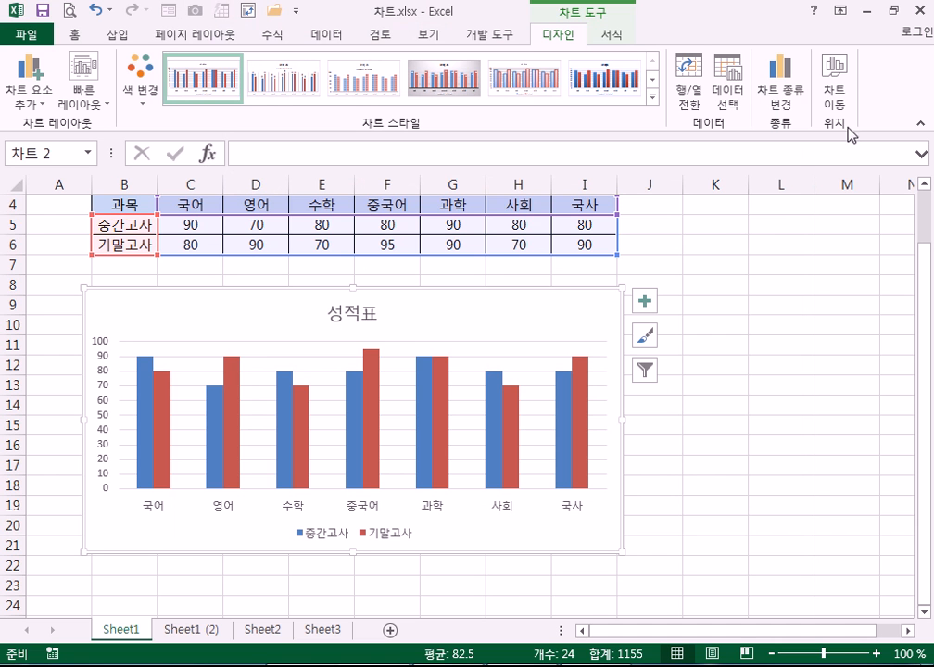
pyautogui.click(789, 109)
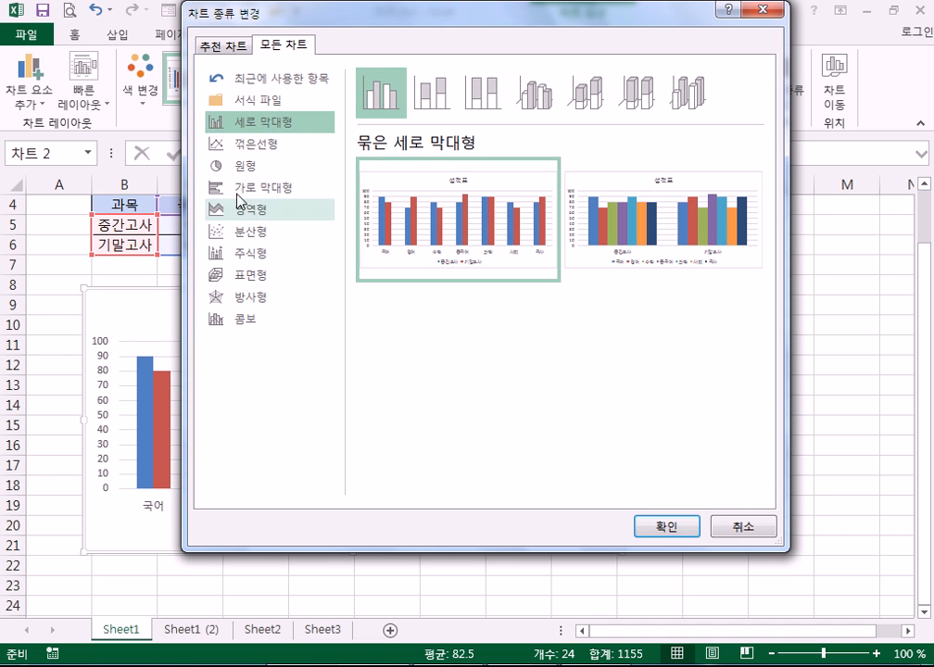
pyautogui.click(246, 319)
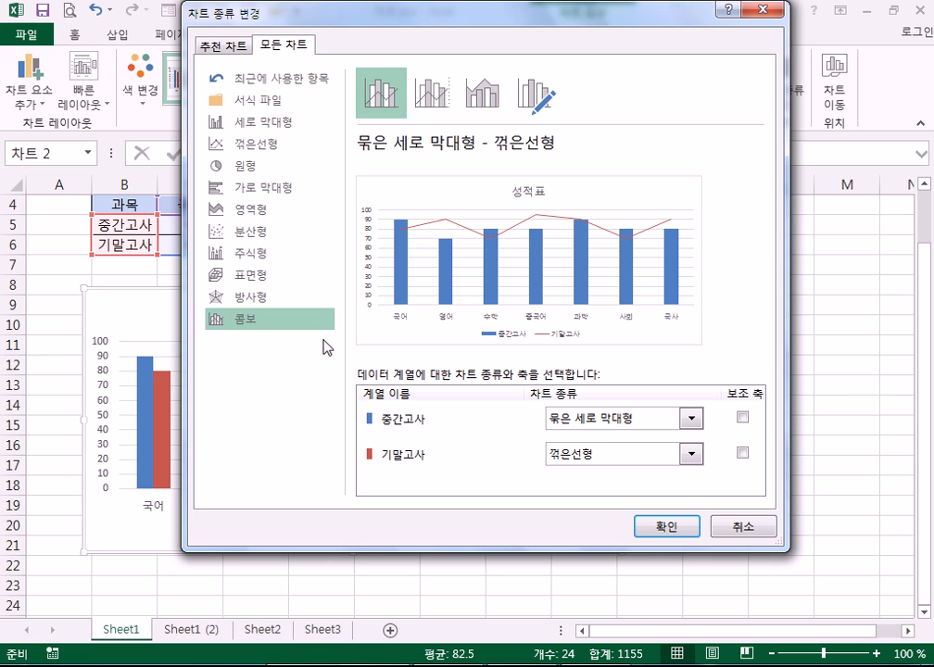
pyautogui.click(743, 528)
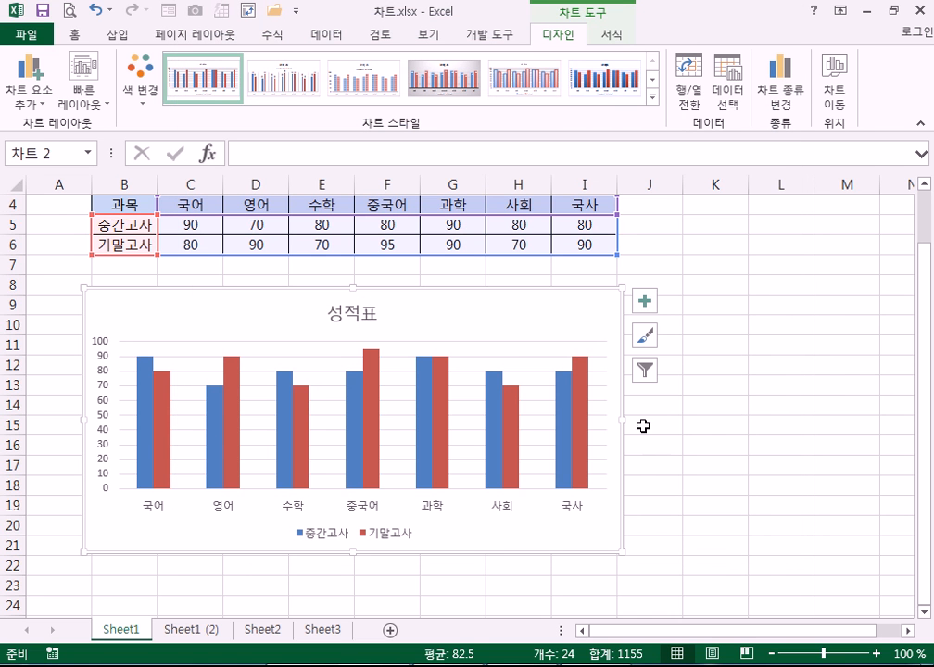
# Step: Select the 기말고사 series and set its chart type to line with markers (표식이 있는 꺾은선형) in a custom combination
pyautogui.click(514, 411)
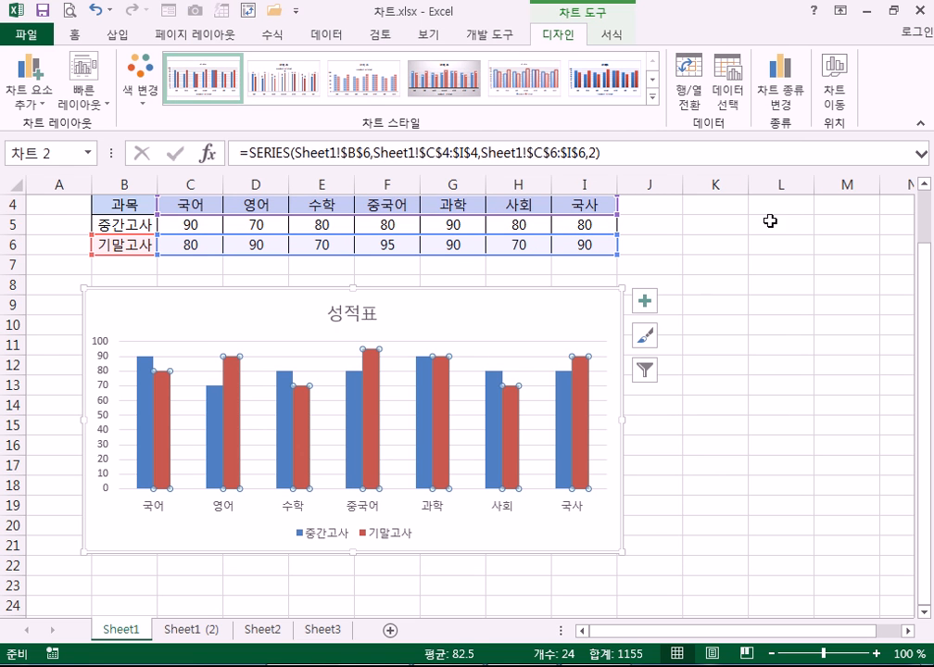
pyautogui.click(783, 96)
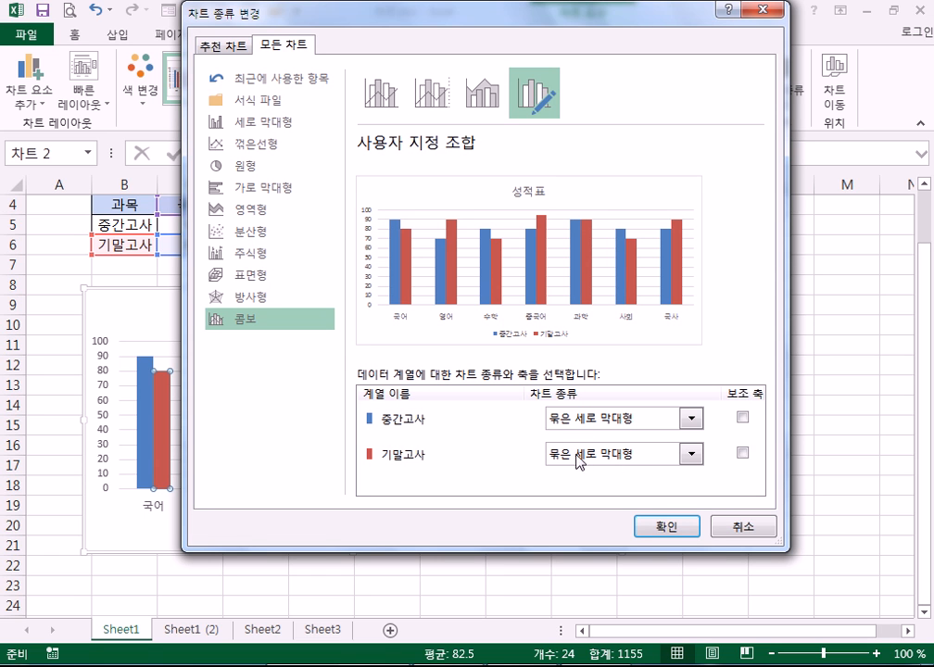
pyautogui.click(632, 455)
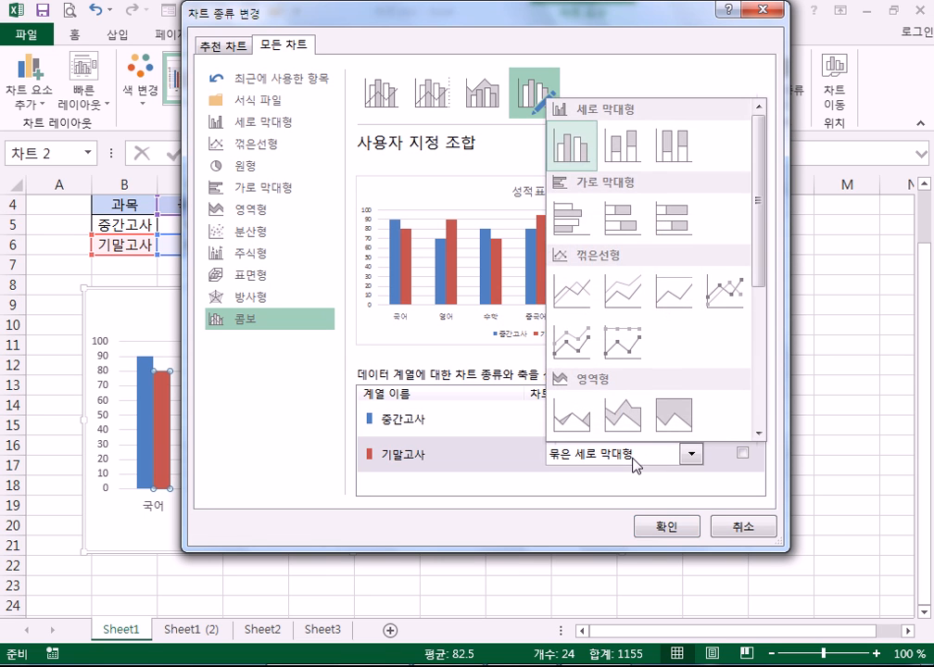
pyautogui.click(633, 455)
pyautogui.click(599, 466)
pyautogui.click(731, 310)
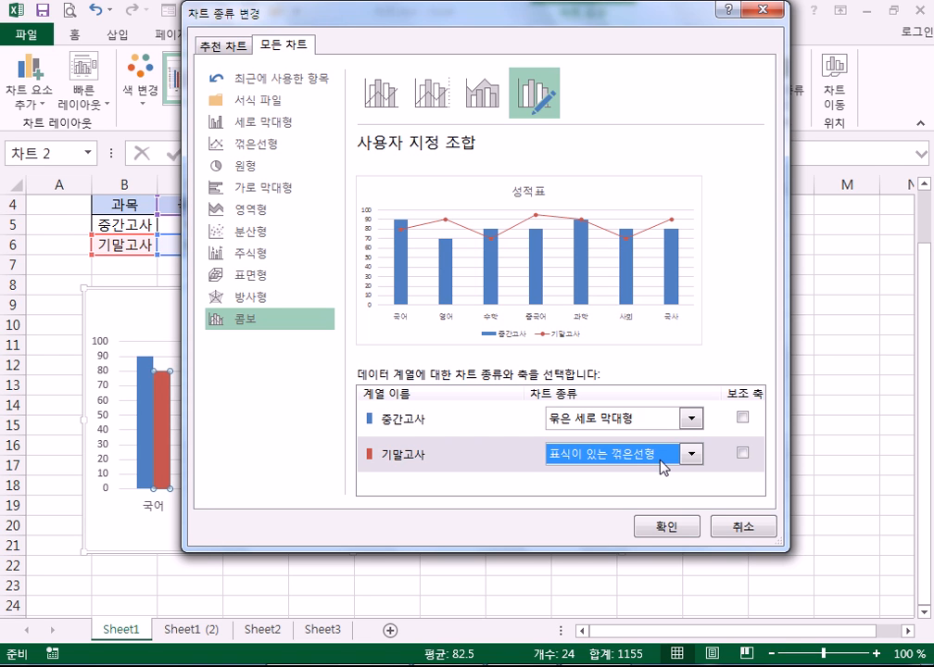
# Step: Compare the combination preview with the secondary axis (보조 축) turned on and off for 기말고사, and with 중간고사 on it instead
pyautogui.click(742, 453)
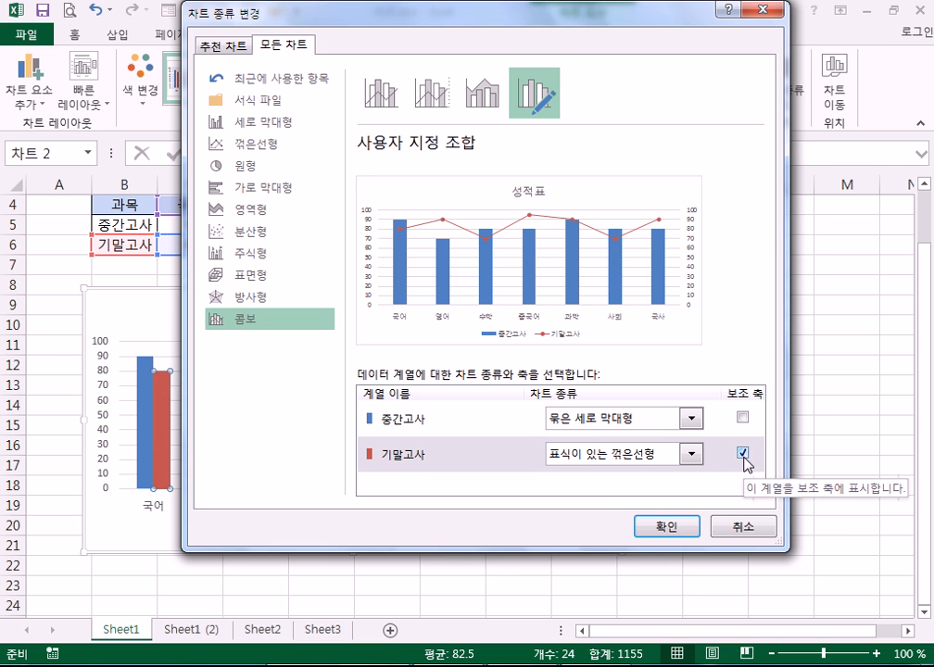
pyautogui.click(743, 454)
pyautogui.click(743, 454)
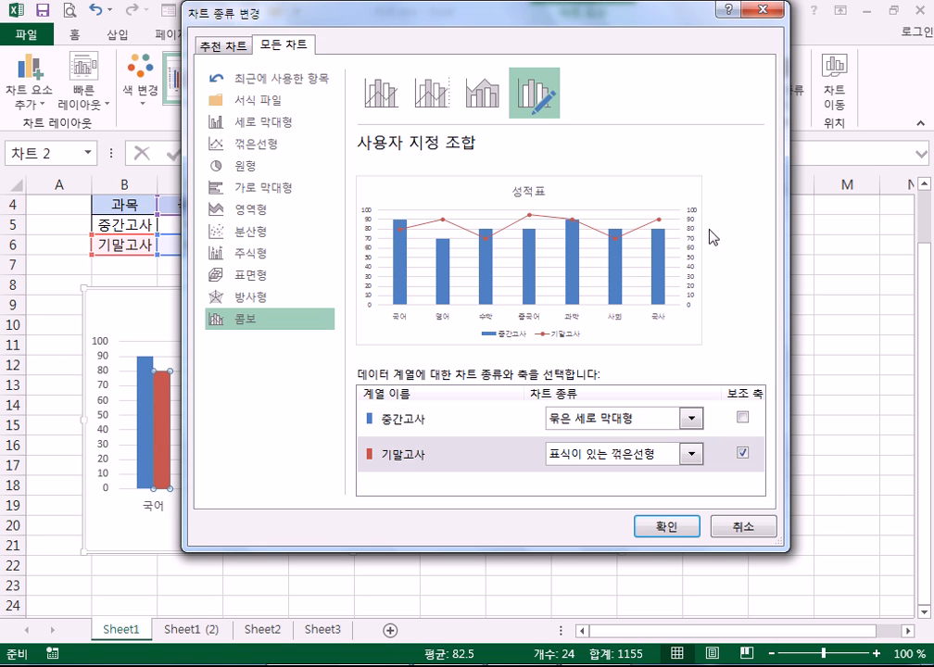
pyautogui.click(742, 453)
pyautogui.click(742, 453)
pyautogui.click(742, 417)
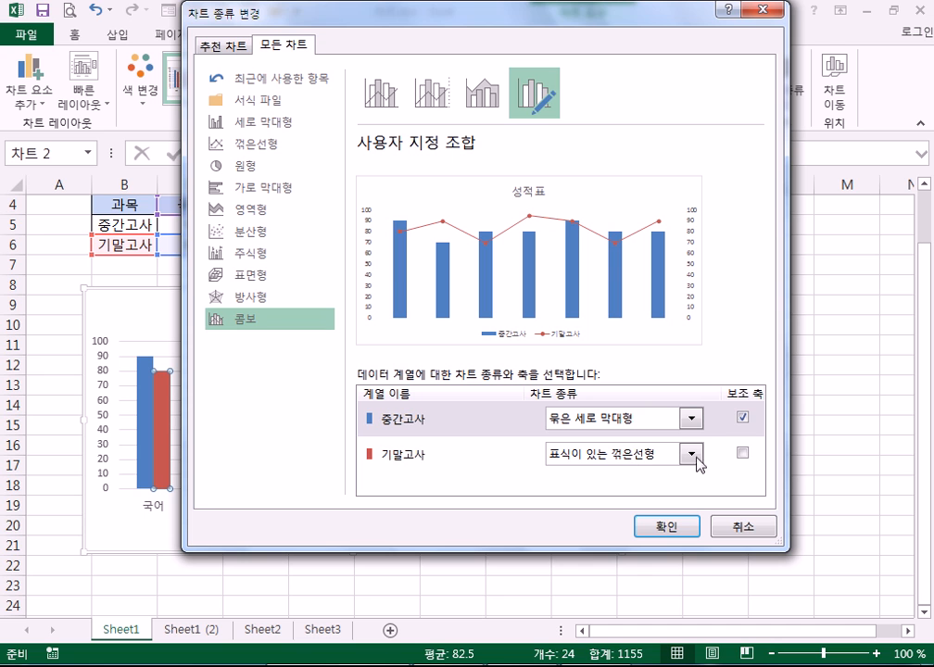
# Step: Try applying the custom combination with only the 기말고사 series on the secondary axis, and undo it
pyautogui.click(743, 417)
pyautogui.click(744, 453)
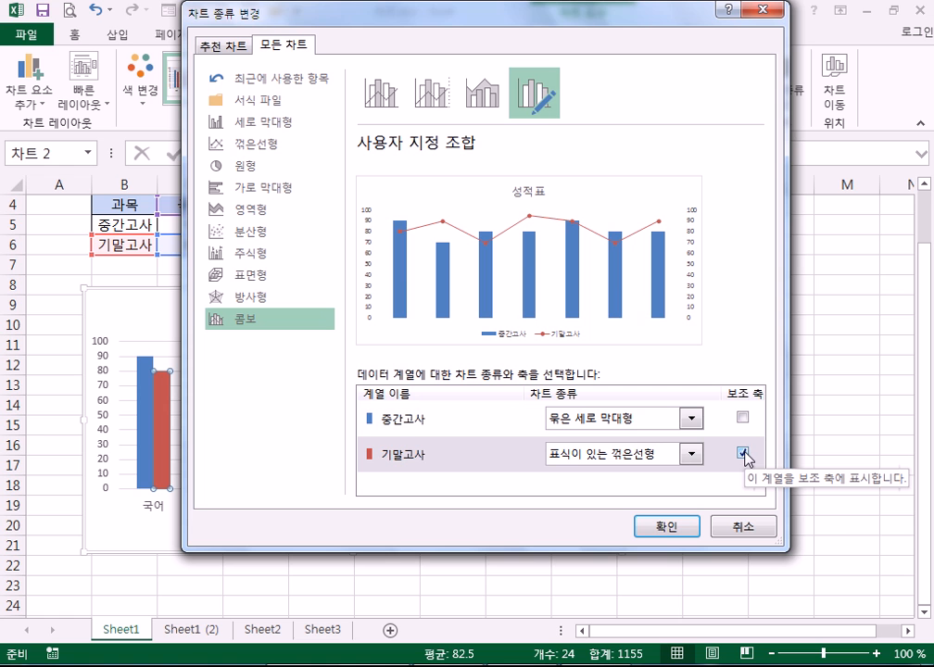
pyautogui.click(658, 527)
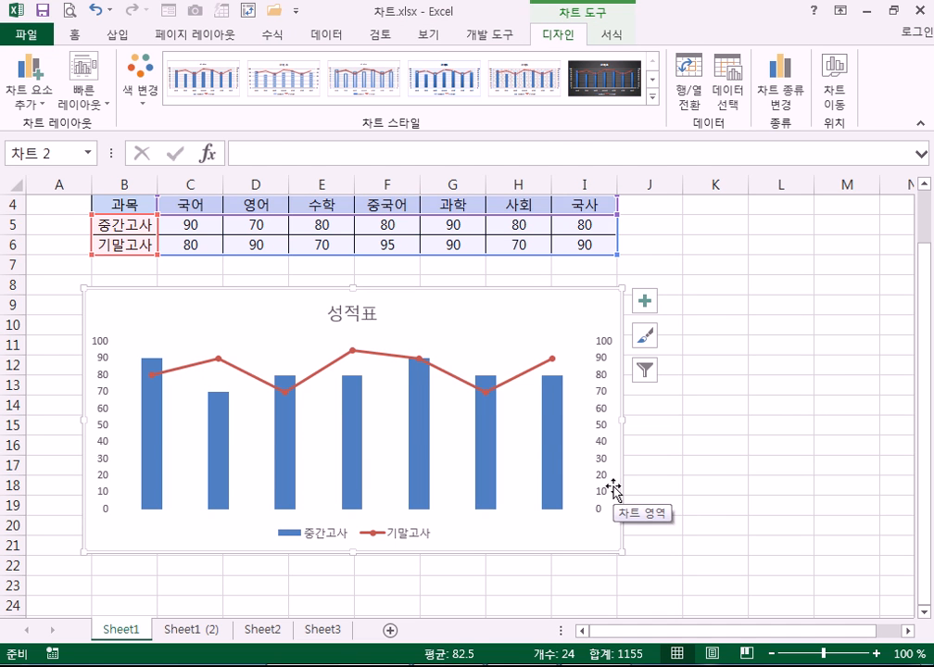
pyautogui.hotkey('ctrl', 'z')
# Step: Change only the 기말고사 series to line with markers (표식이 있는 꺾은선형), leaving it on the primary axis
pyautogui.click(577, 432)
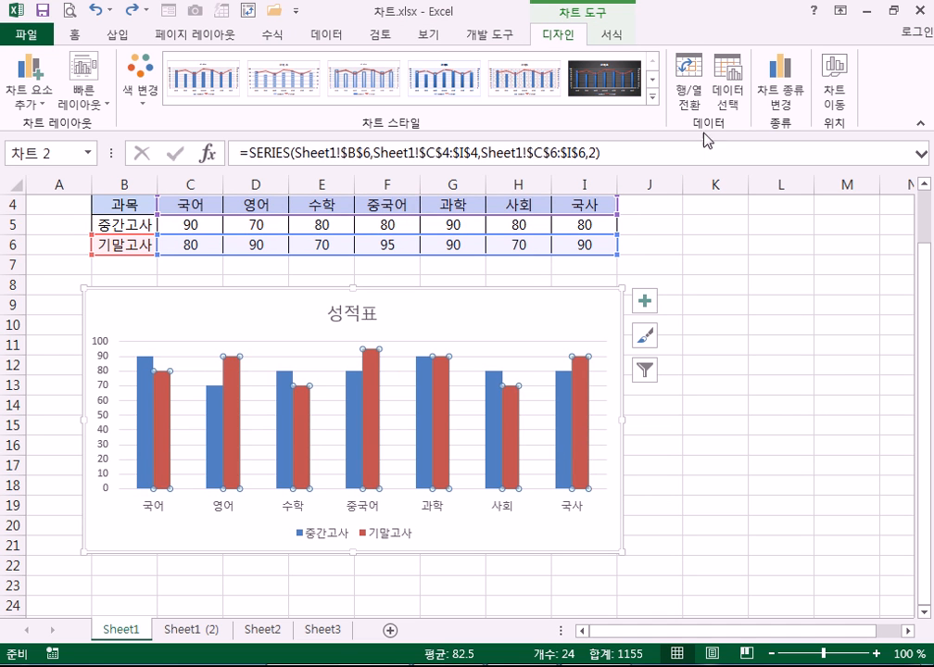
pyautogui.click(779, 102)
pyautogui.click(661, 456)
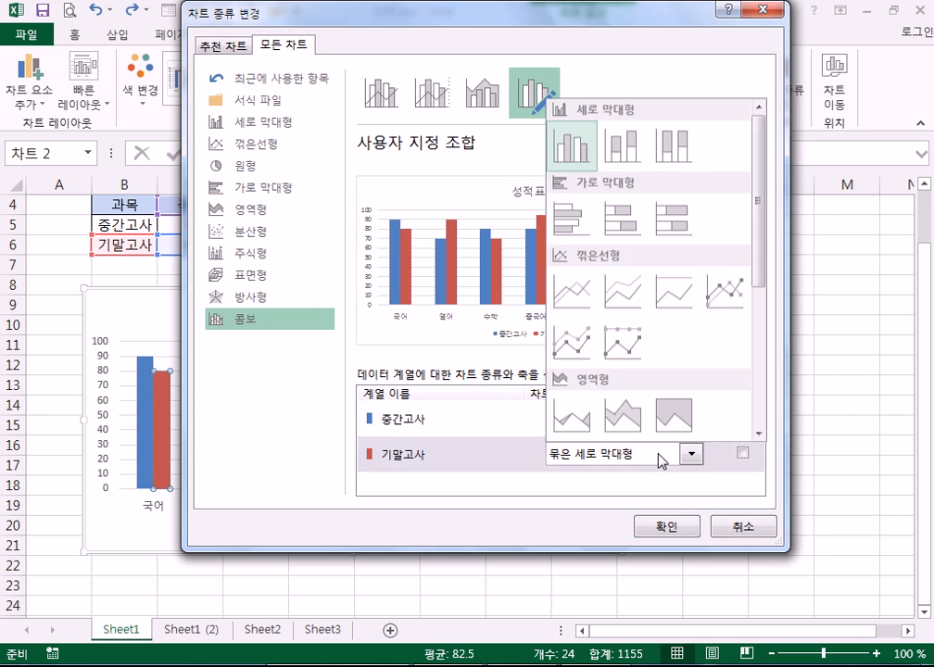
pyautogui.click(725, 293)
pyautogui.click(660, 525)
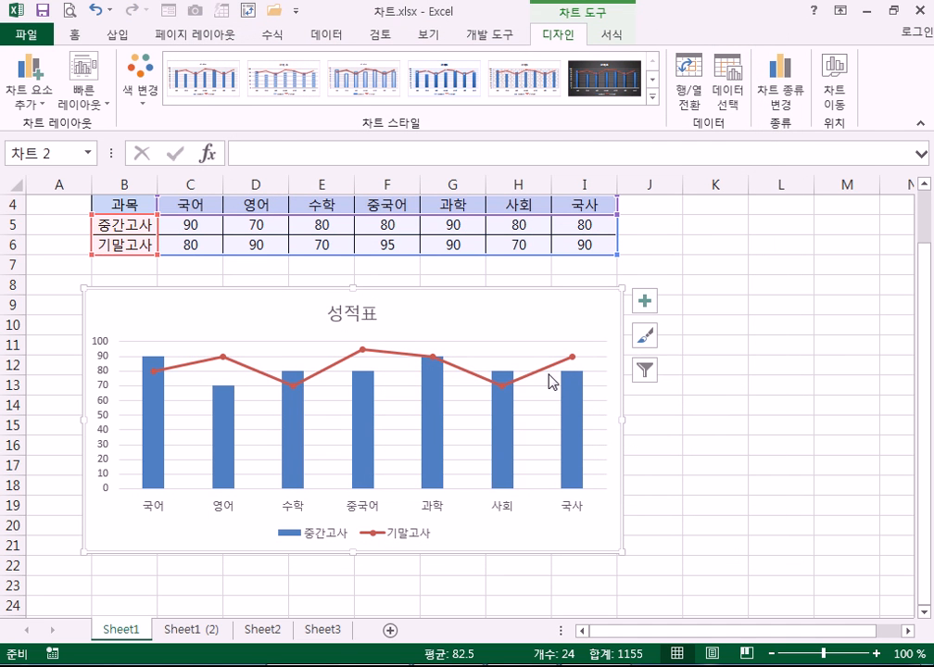
# Step: Assign the 기말고사 line series to the secondary axis (보조 축) through its data series formatting options
pyautogui.click(550, 365)
pyautogui.rightClick(549, 367)
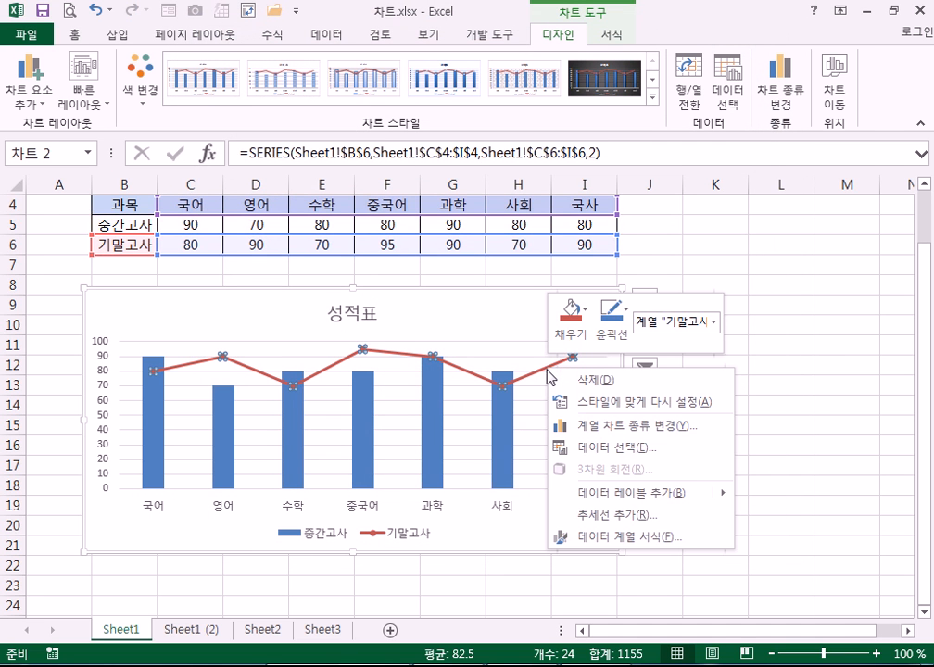
pyautogui.click(607, 540)
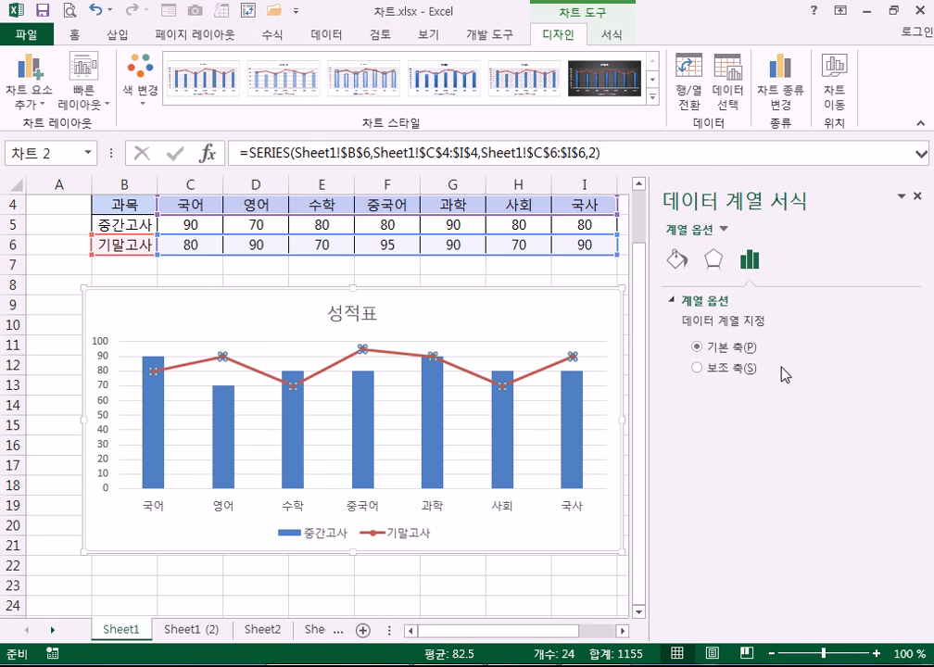
pyautogui.click(696, 368)
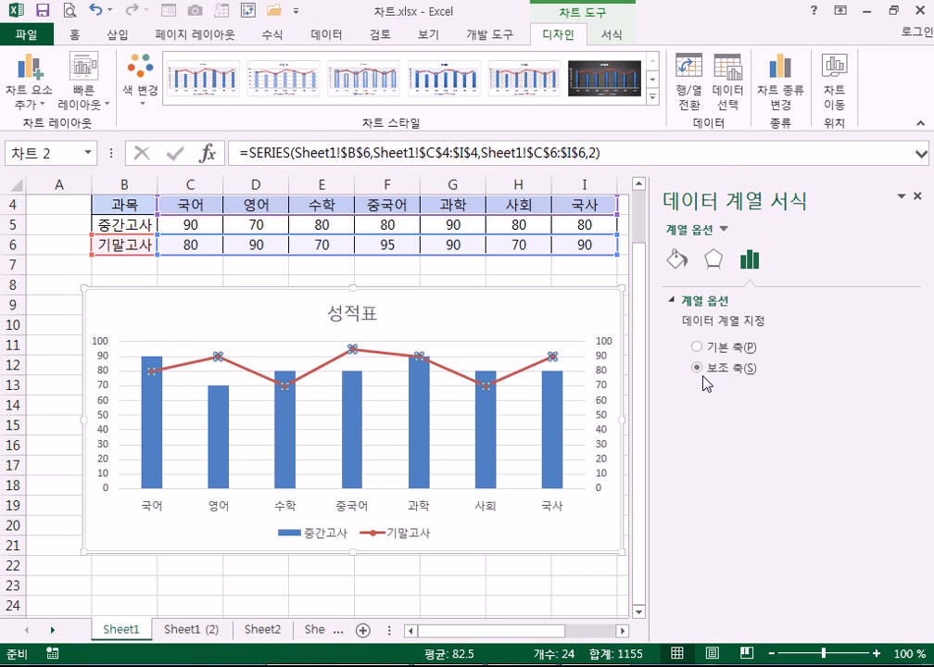
pyautogui.click(916, 197)
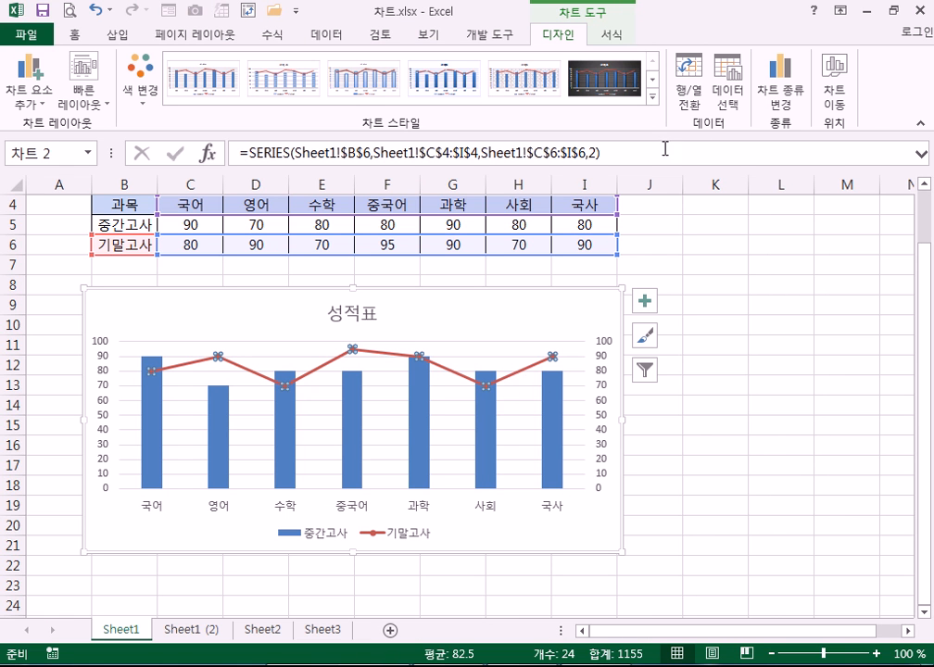
# Step: Review the 기말고사 series' chart type and secondary axis settings in the custom combination without changing the chart
pyautogui.click(780, 92)
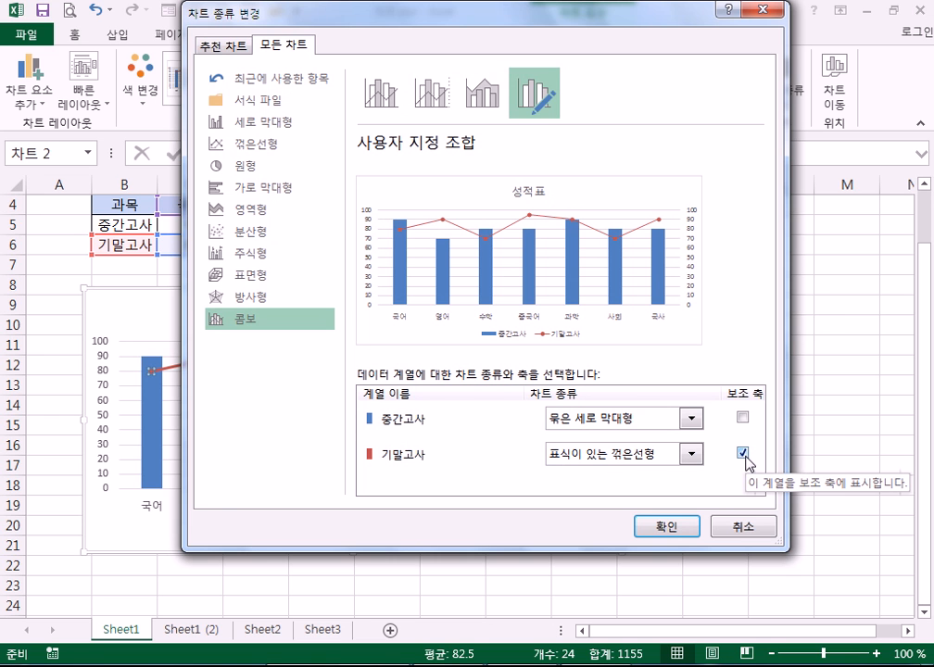
pyautogui.press('Return')
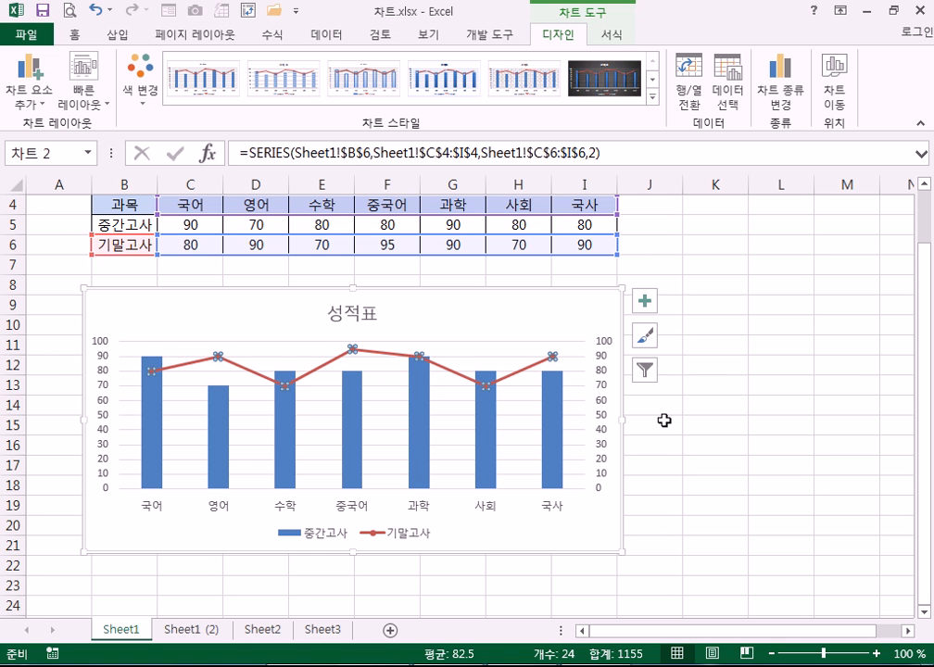
pyautogui.click(664, 421)
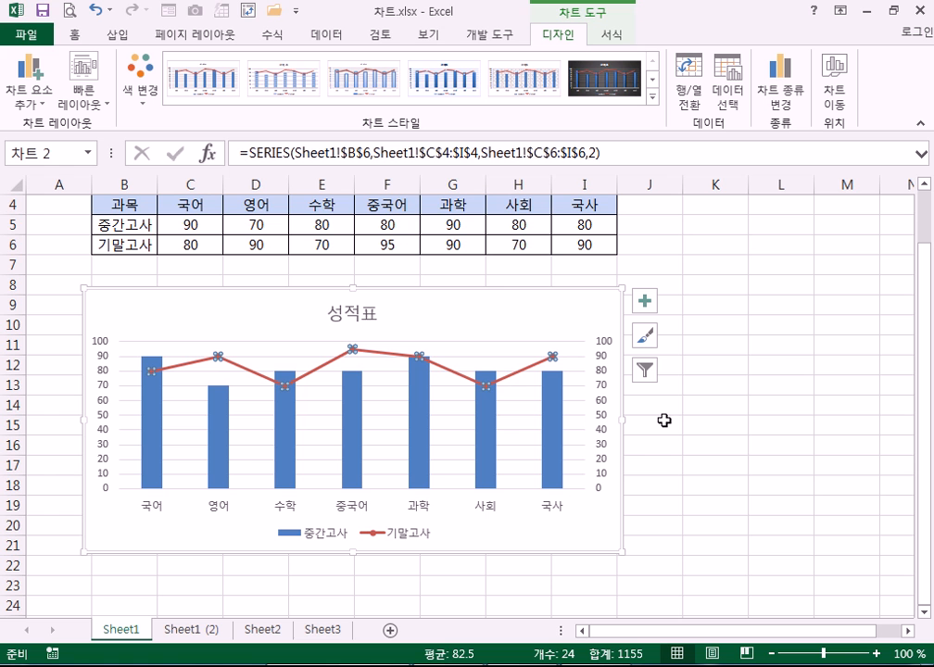
pyautogui.click(783, 98)
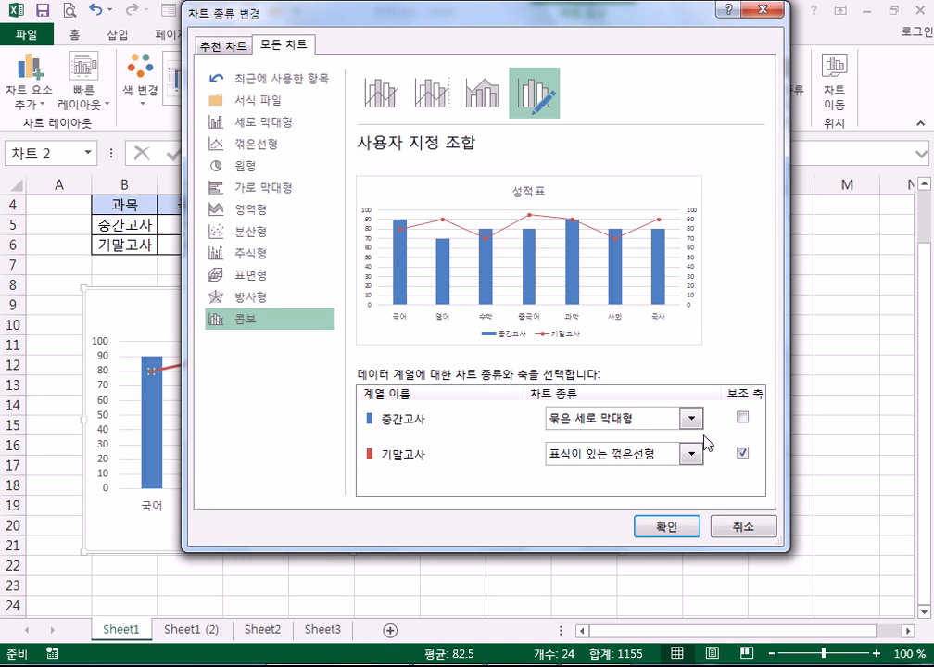
pyautogui.click(741, 451)
pyautogui.click(762, 531)
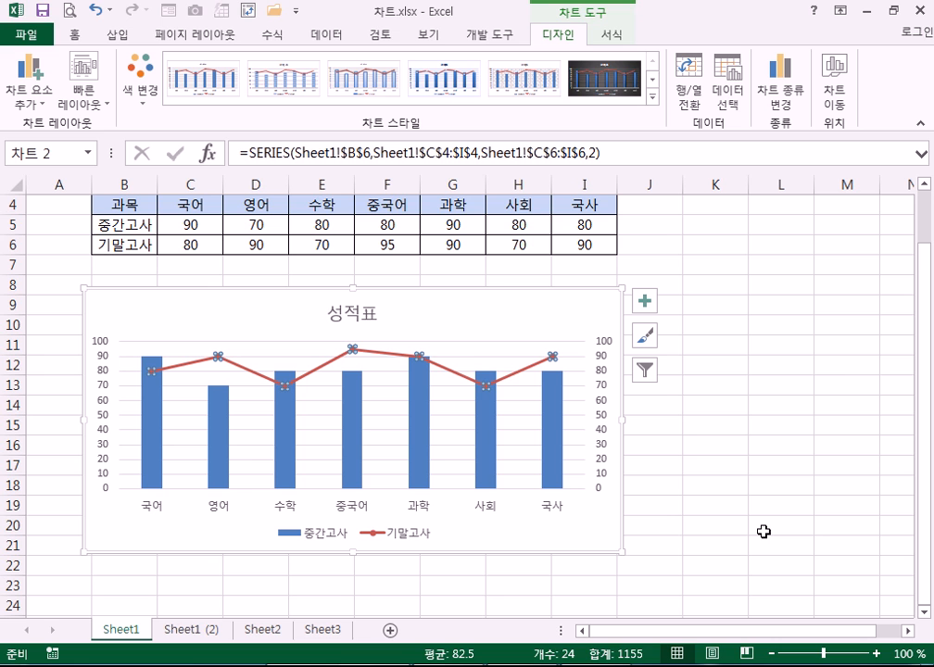
# Step: Change the chart title to "3학년 성적표"
pyautogui.click(345, 326)
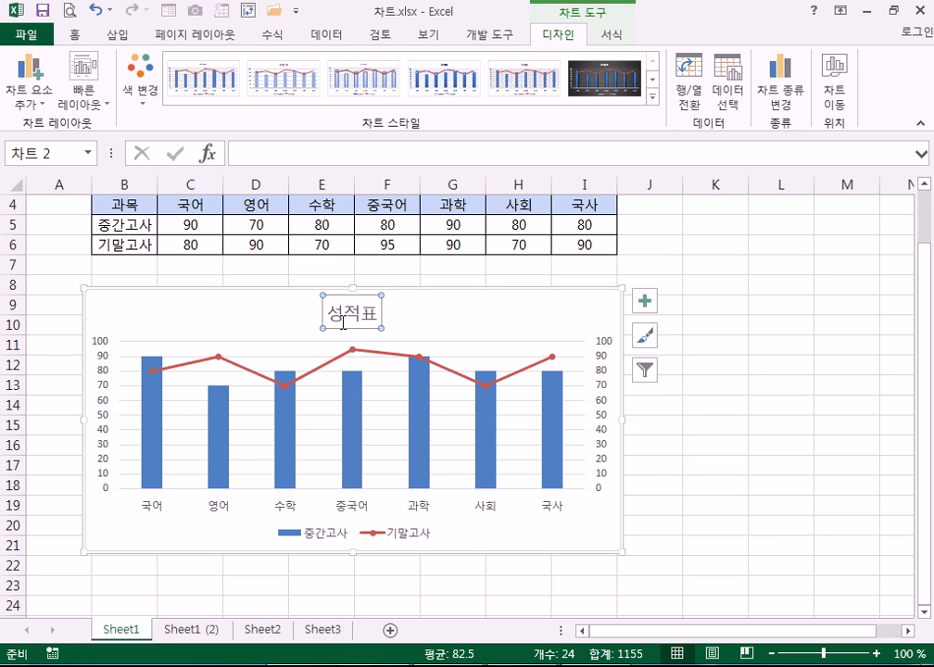
pyautogui.click(346, 322)
pyautogui.write('3ㅎ')
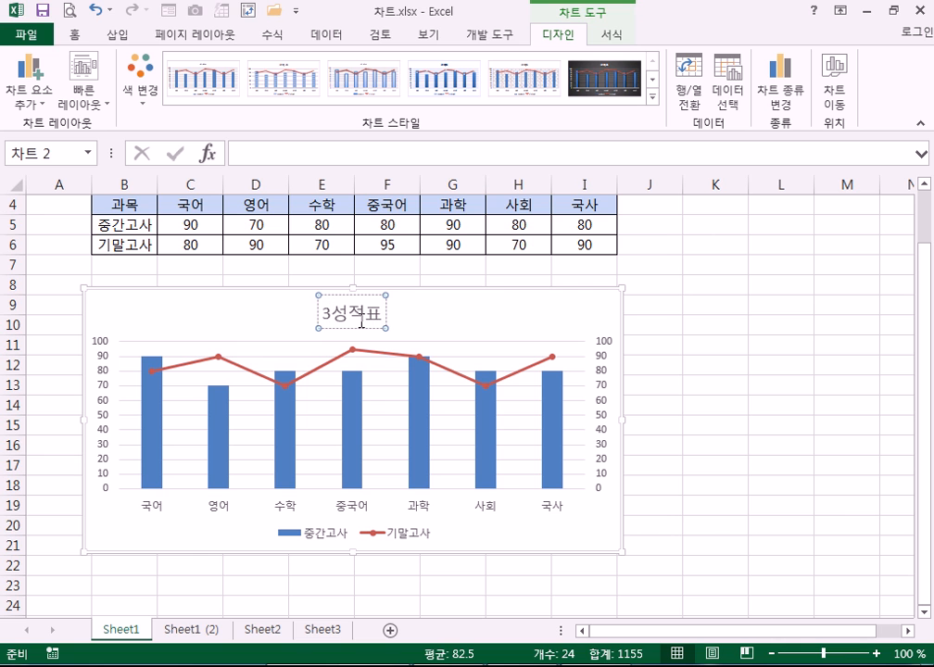
pyautogui.write('ㅏㄱ년')
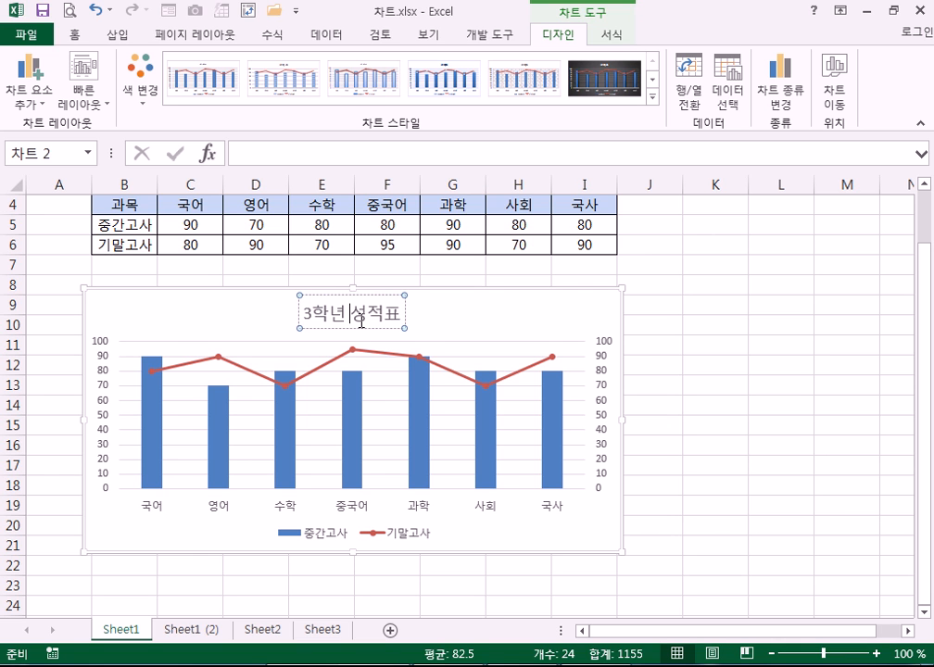
pyautogui.click(554, 315)
pyautogui.click(402, 319)
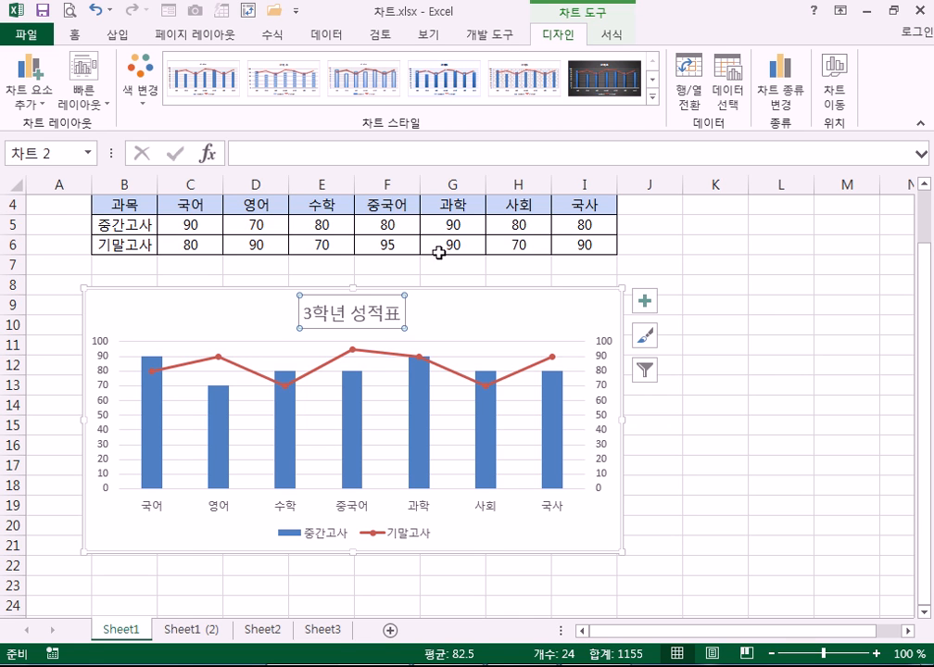
pyautogui.click(623, 38)
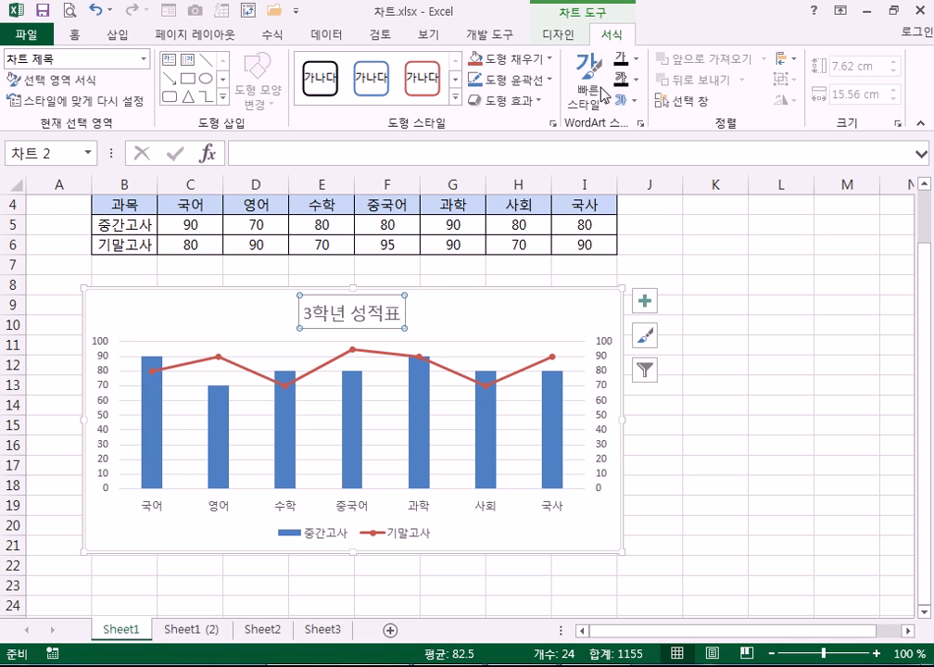
pyautogui.click(558, 39)
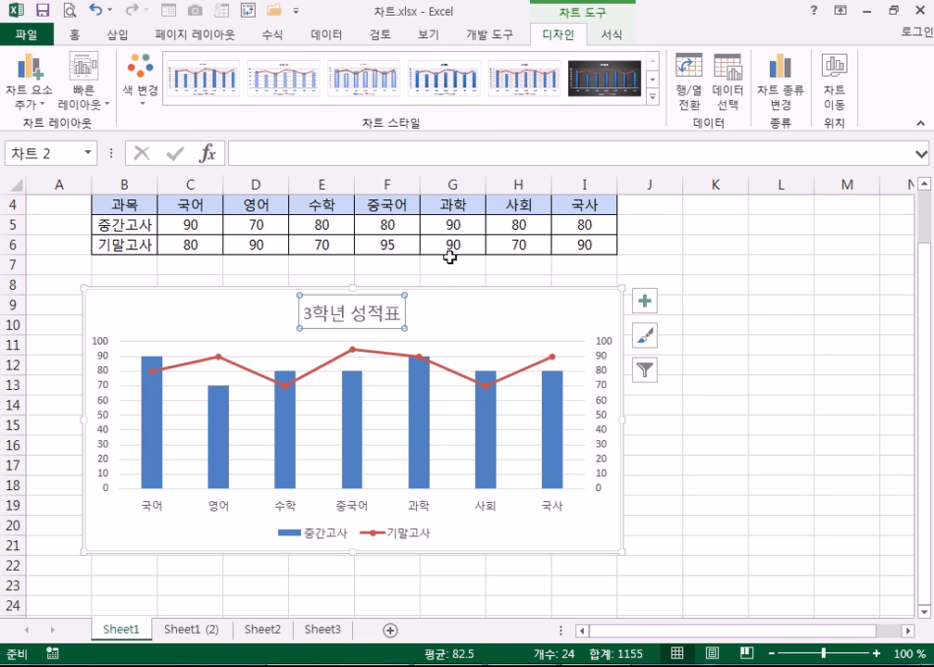
pyautogui.click(467, 308)
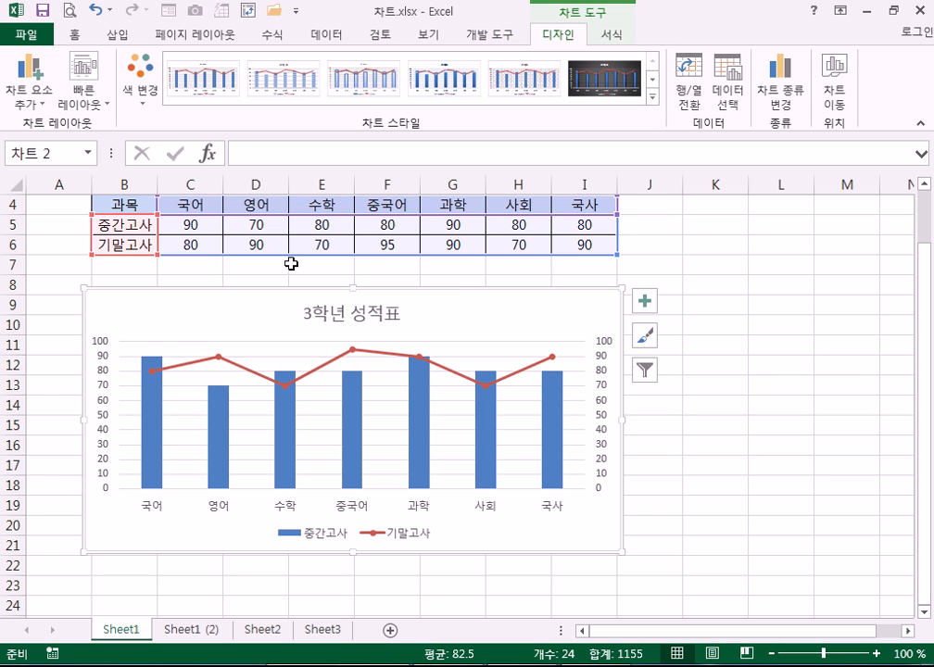
# Step: Try adding data labels to the 기말고사 line series, undo the addition, and close the series formatting options
pyautogui.click(318, 369)
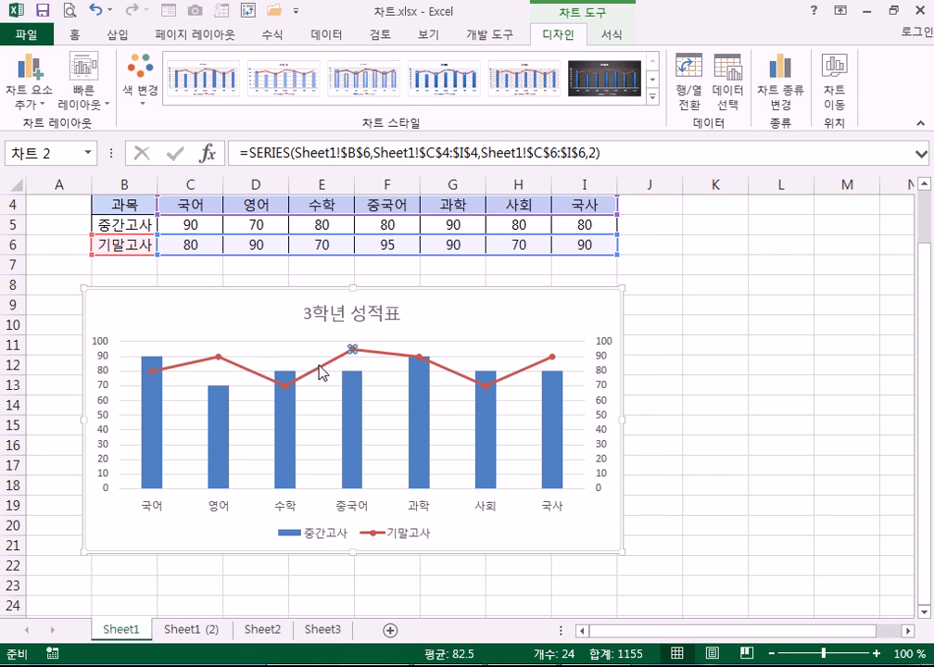
pyautogui.doubleClick(318, 371)
pyautogui.click(318, 369)
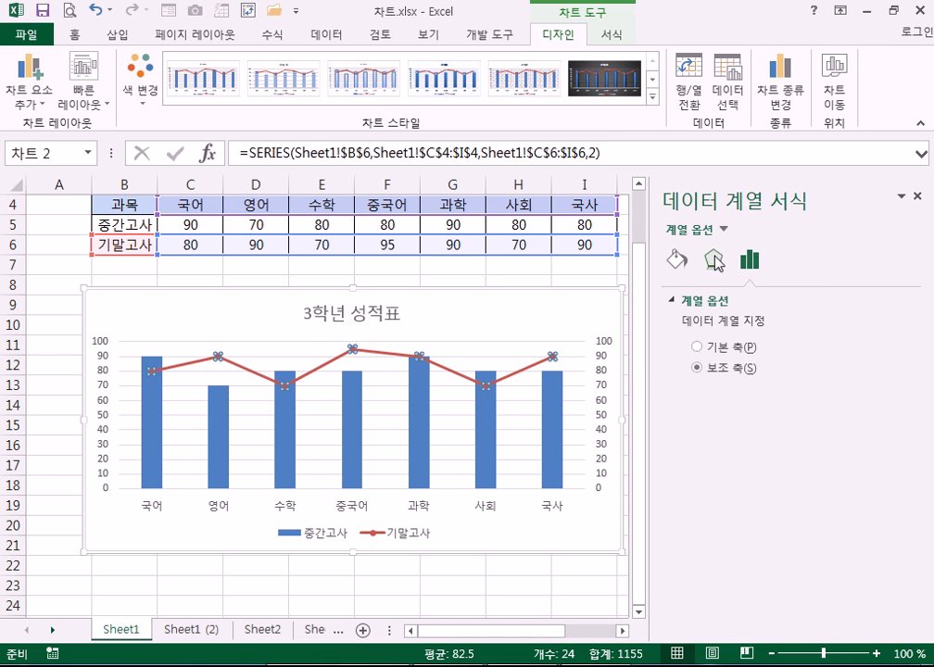
pyautogui.rightClick(460, 382)
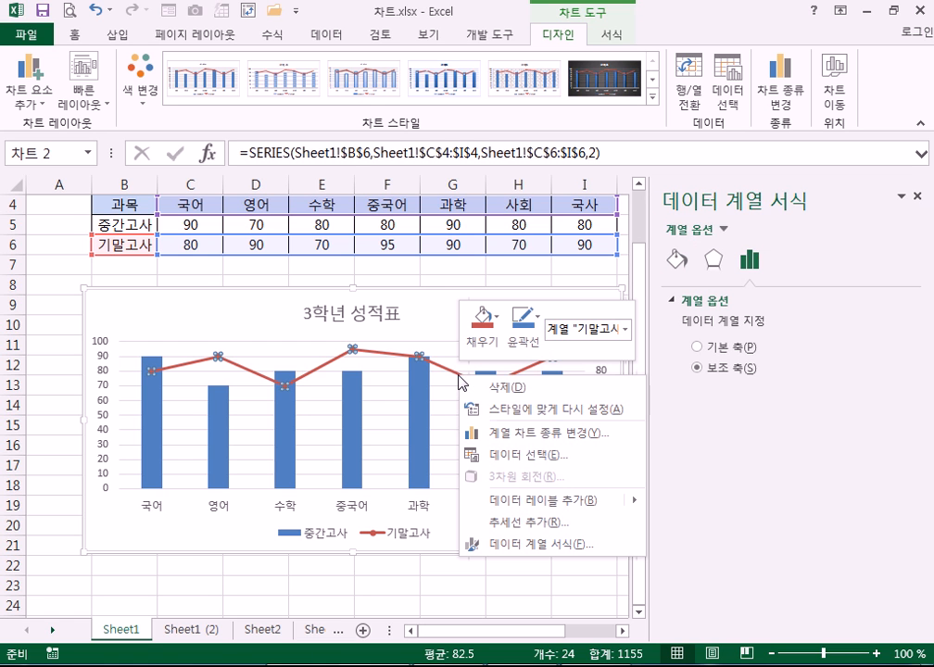
pyautogui.click(494, 500)
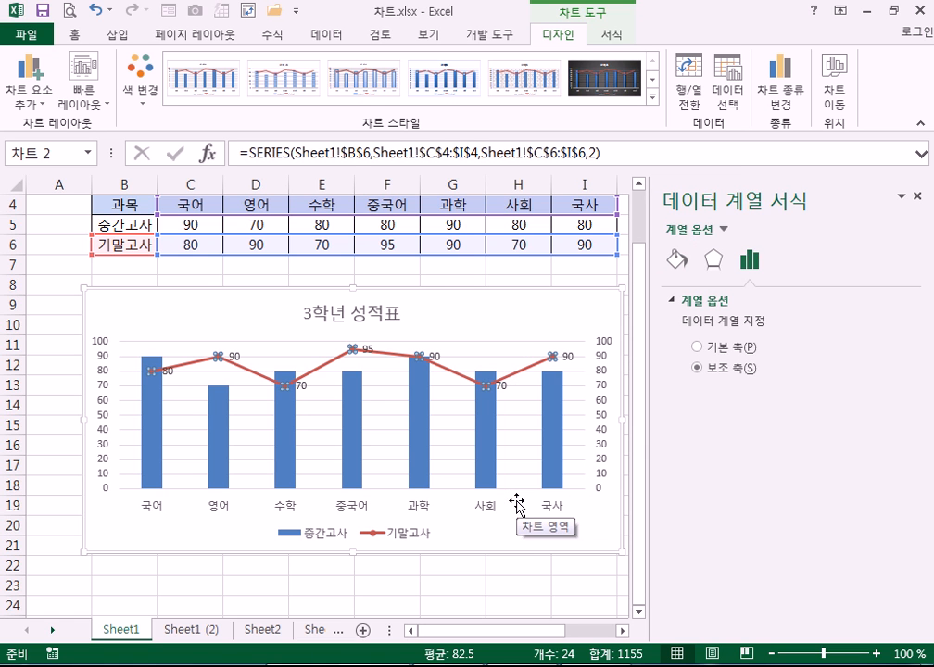
pyautogui.hotkey('ctrl', 'z')
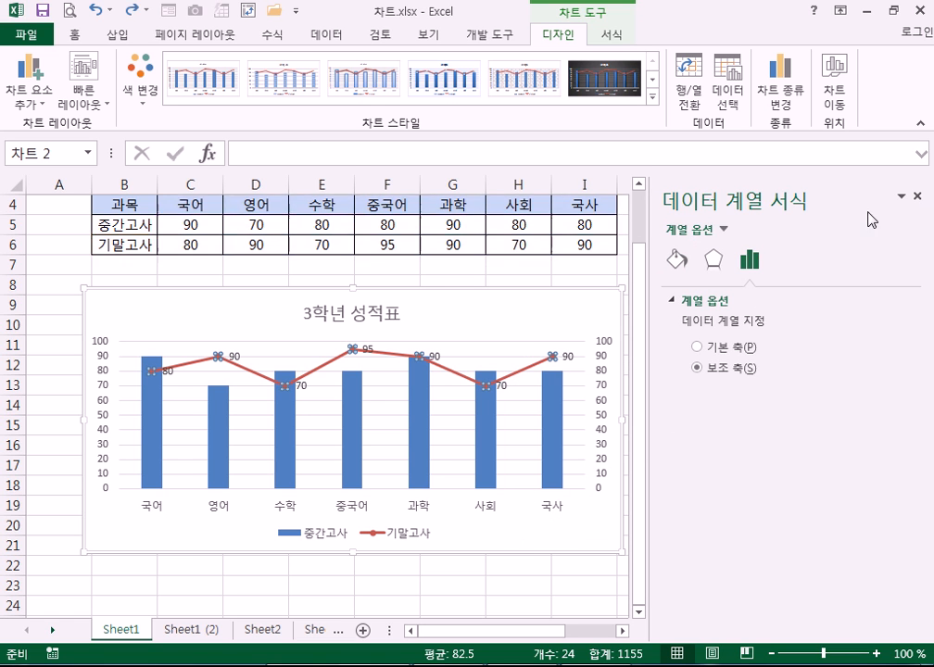
pyautogui.click(916, 198)
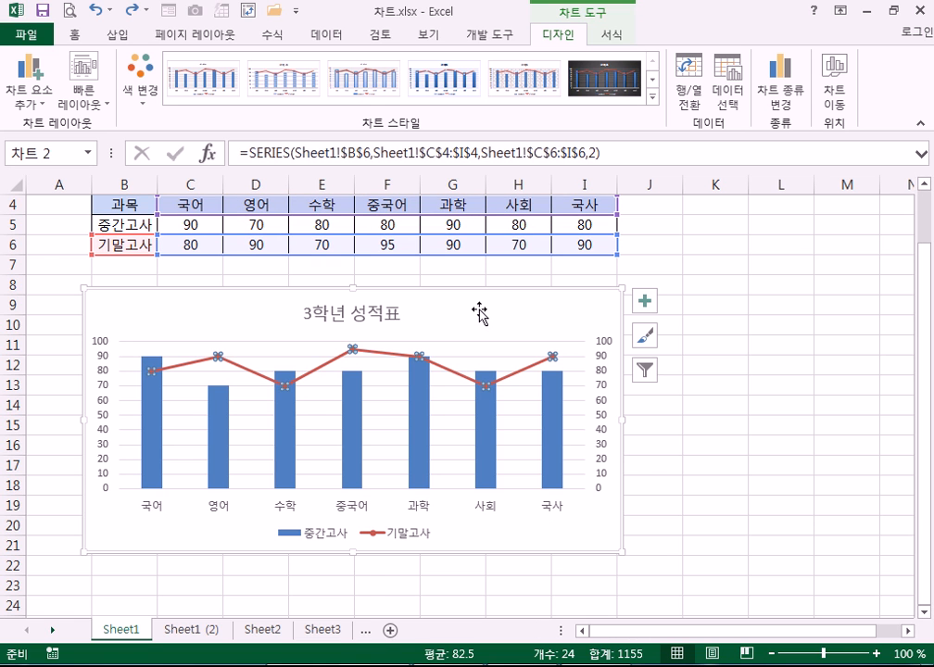
# Step: Identify the chart's secondary vertical value axis and select its primary vertical value axis
pyautogui.click(479, 313)
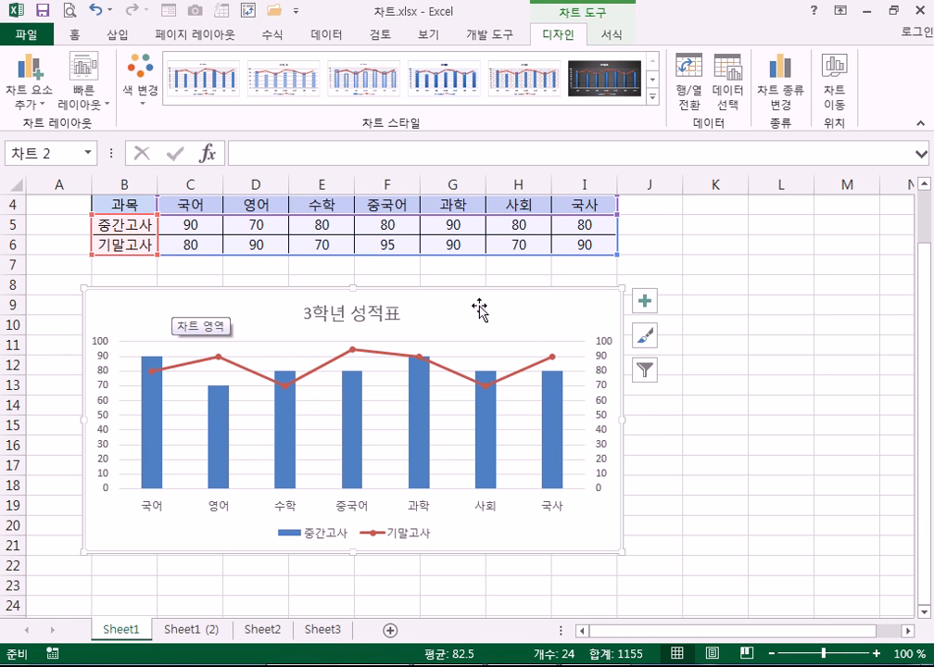
pyautogui.click(781, 521)
pyautogui.click(493, 310)
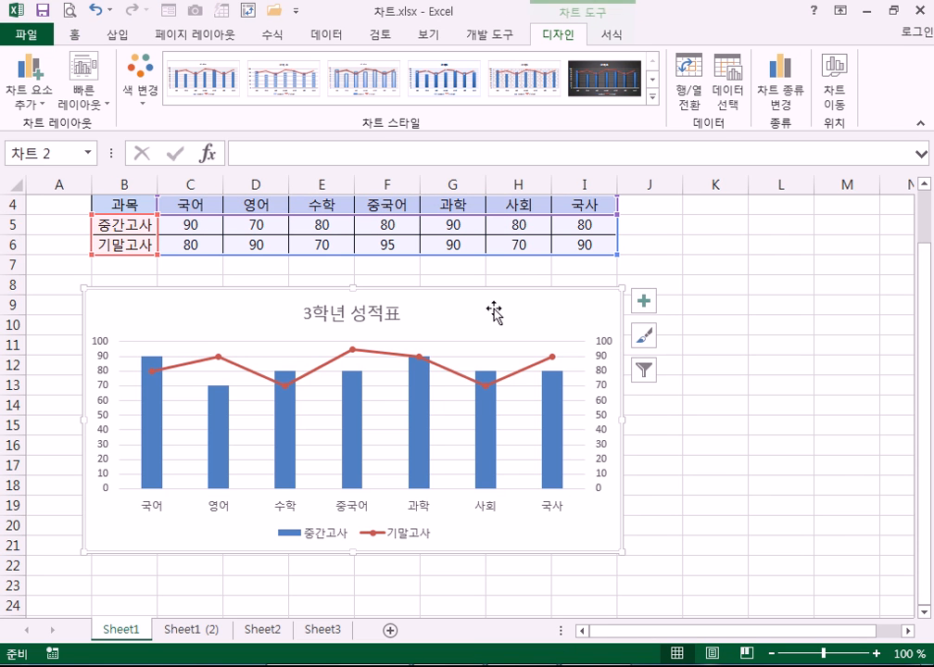
pyautogui.moveTo(144, 374)
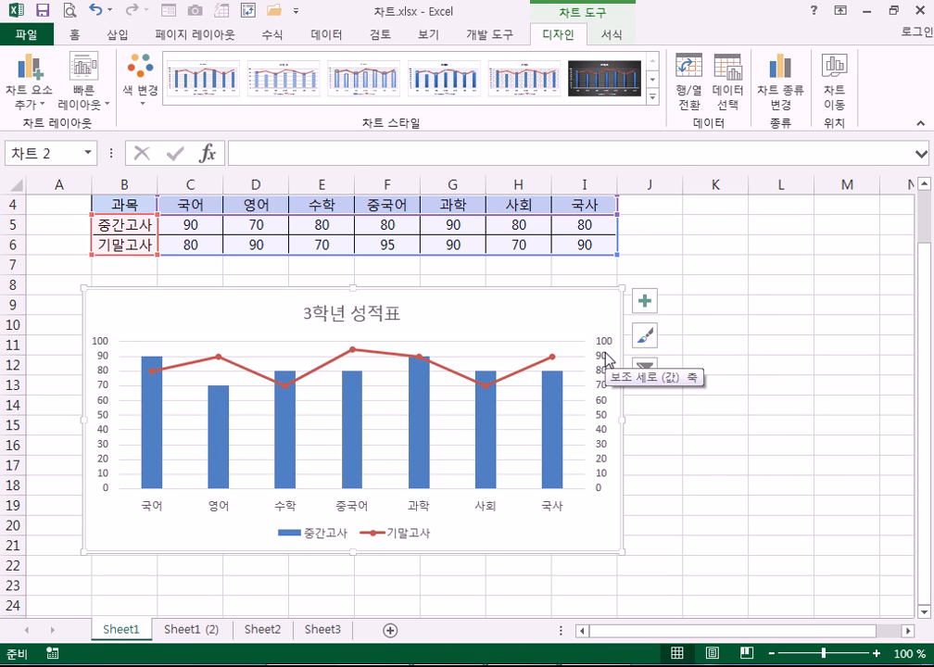
pyautogui.click(106, 392)
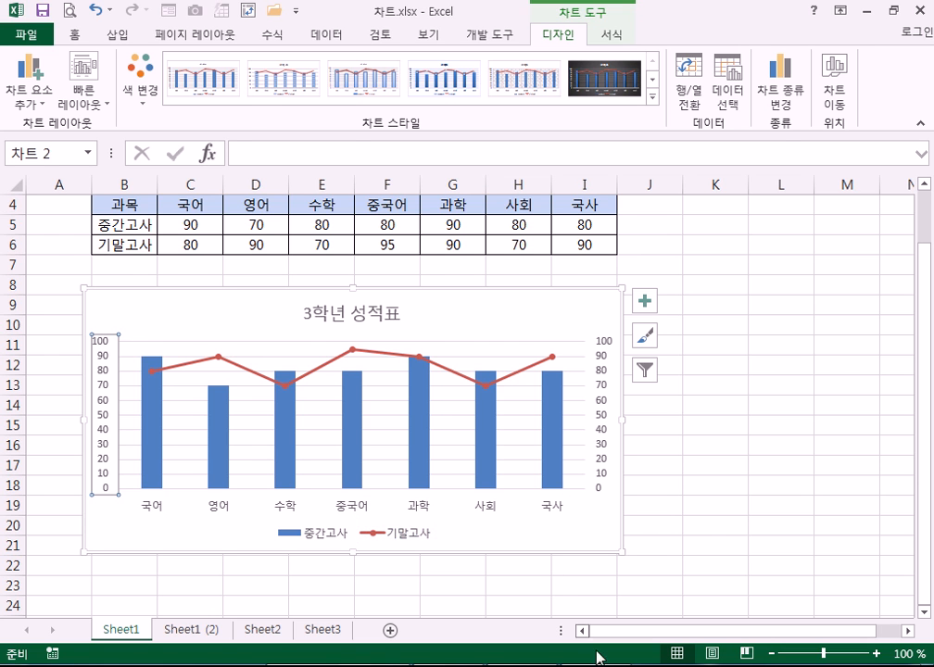
# Step: Switch to Notepad and write the note "숫자-값축, 글자-항목축" below the ROUND function notes
pyautogui.hotkey('alt', 'Tab')
pyautogui.click(402, 340)
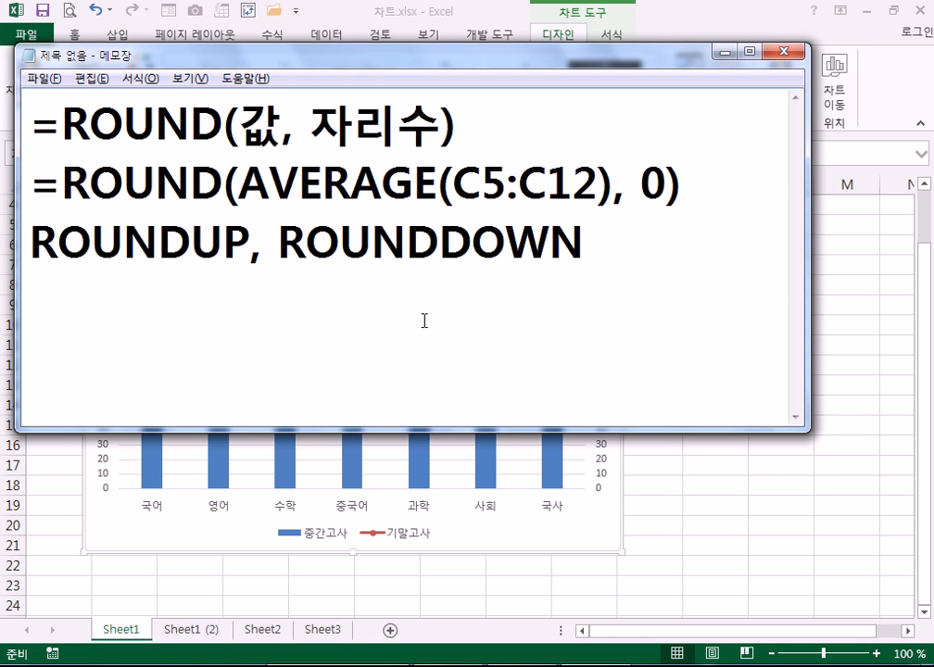
pyautogui.press('Return')
pyautogui.write('TNT')
pyautogui.press('BackSpace')
pyautogui.press('BackSpace')
pyautogui.press('BackSpace')
pyautogui.press('Hangul')
pyautogui.write('숫자-')
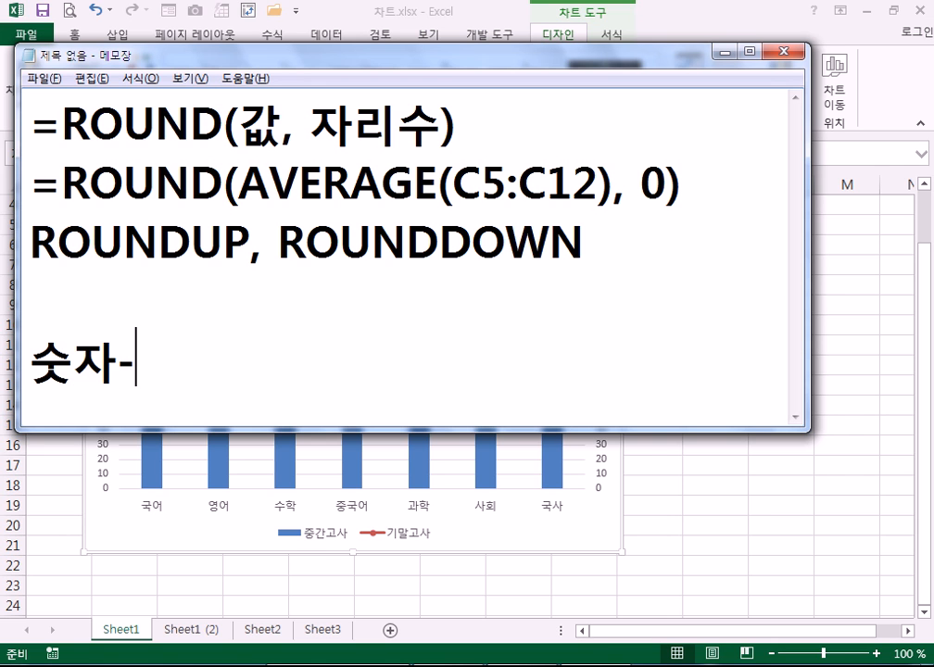
pyautogui.write('갑ㅅ축')
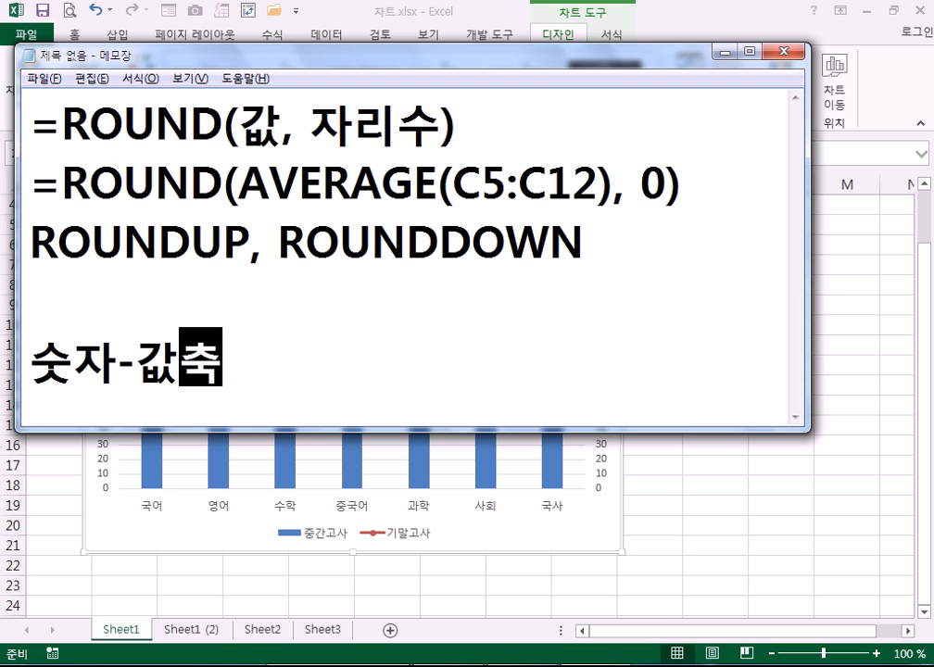
pyautogui.write(', 글자')
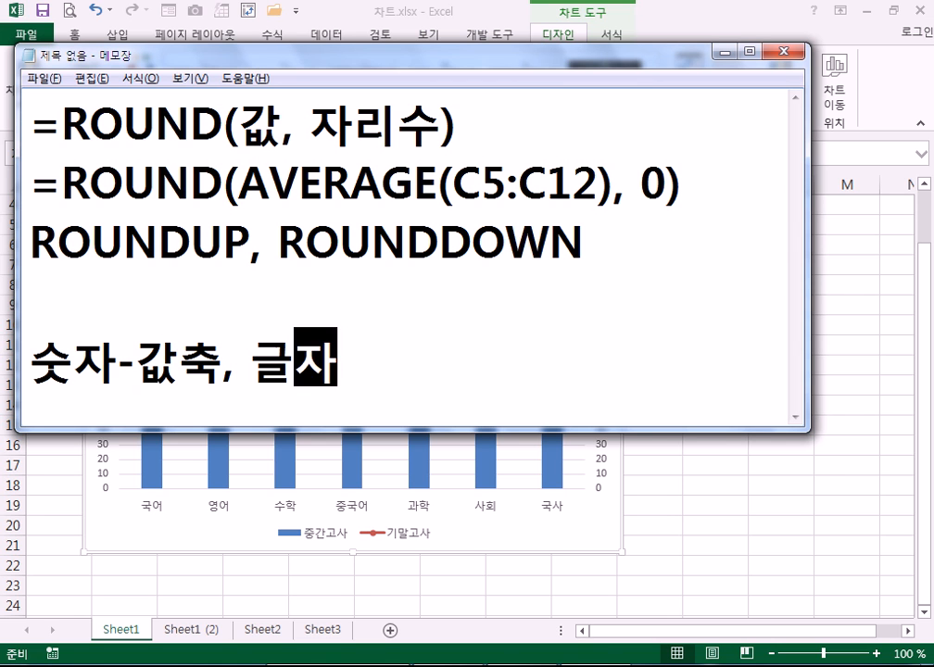
pyautogui.write('-하ㅇ목축')
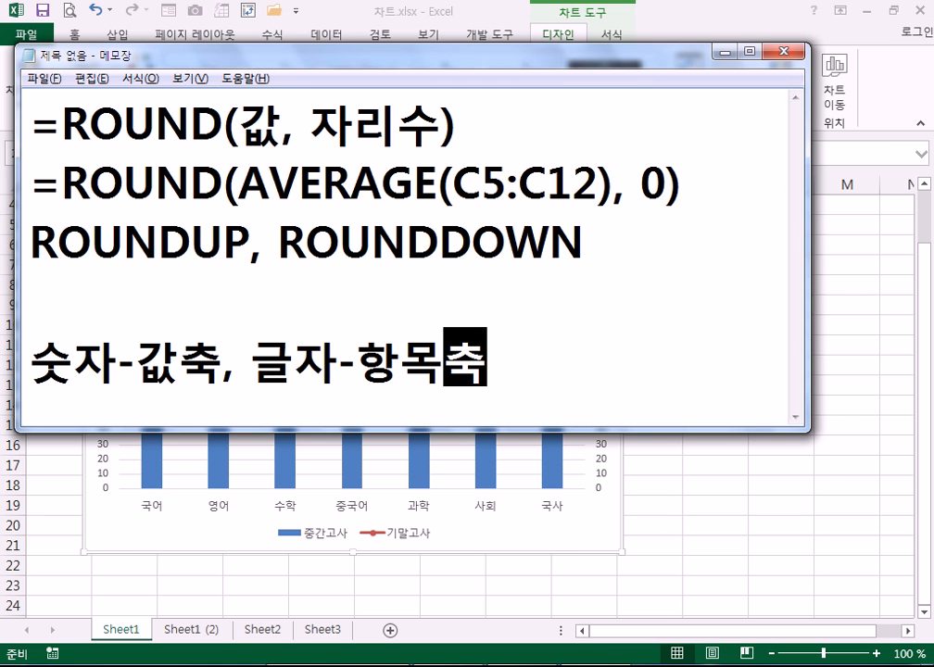
# Step: Add a second note line reading "왼쪽-기본축(주축), 오른쪽-보조축"
pyautogui.press('Return')
pyautogui.write('왼')
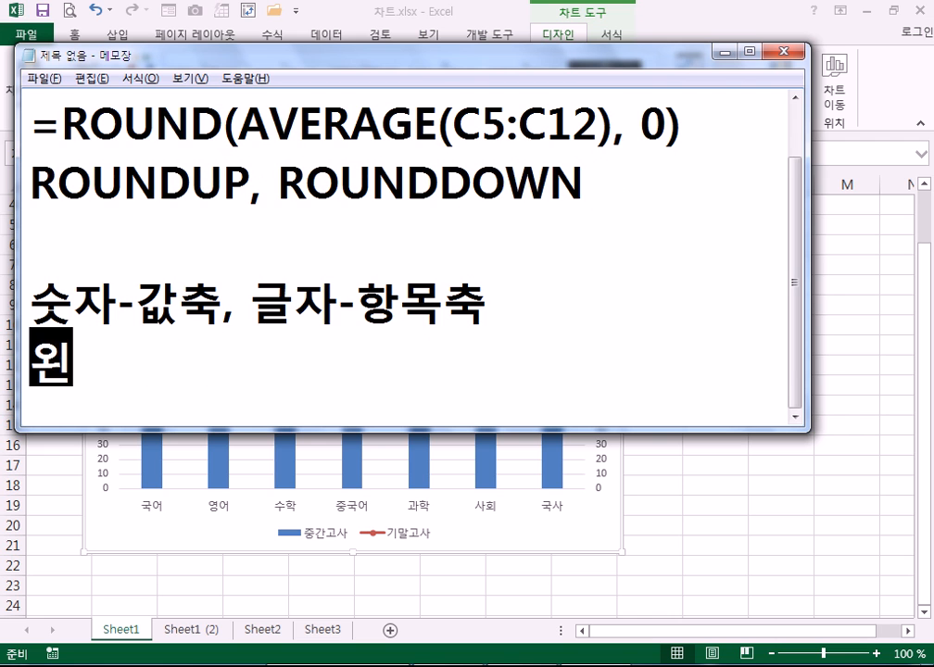
pyautogui.write('쪽-')
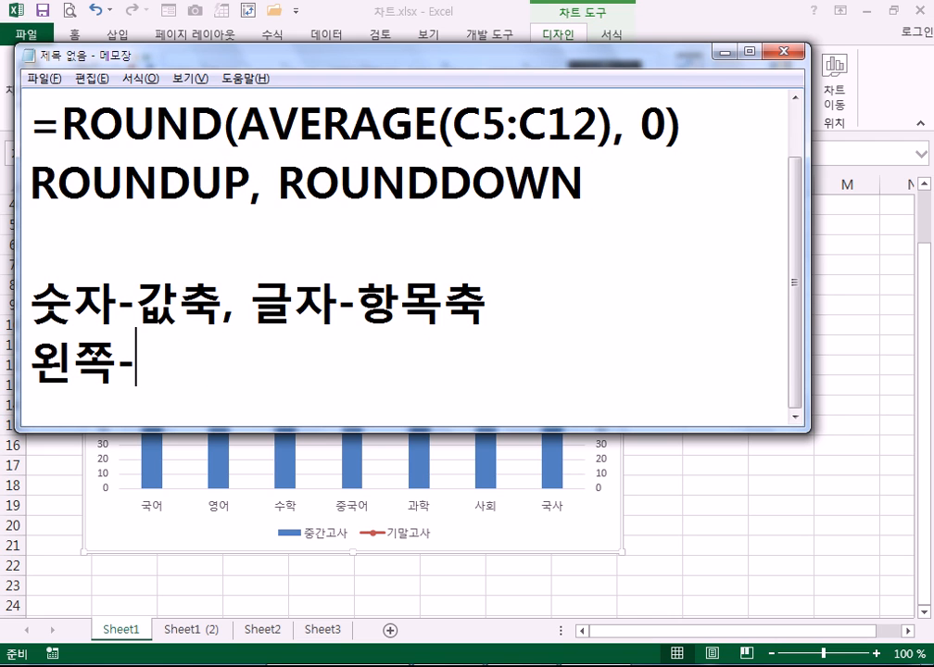
pyautogui.write('기본축(')
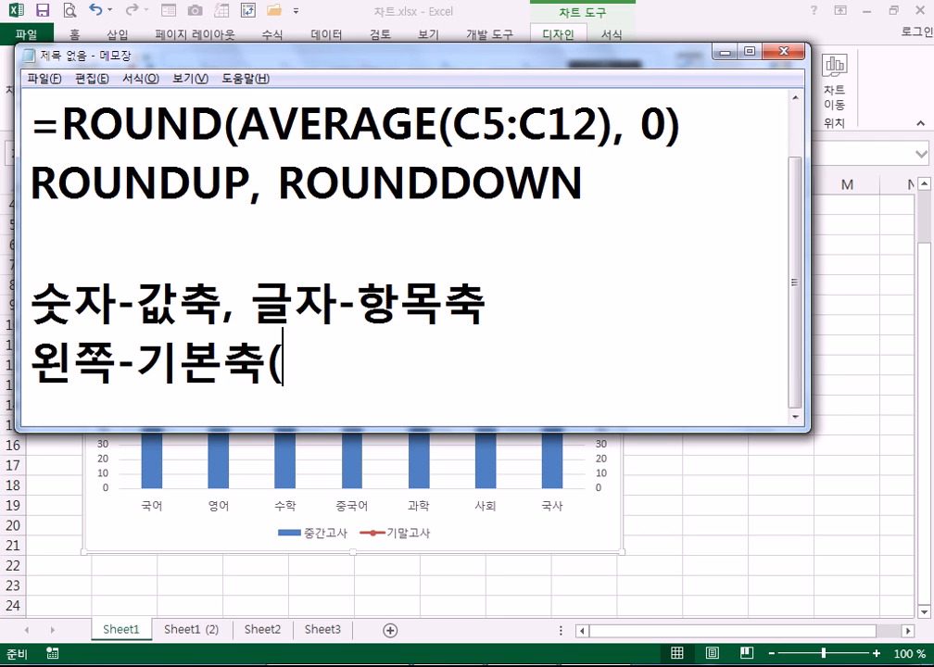
pyautogui.write('주축),')
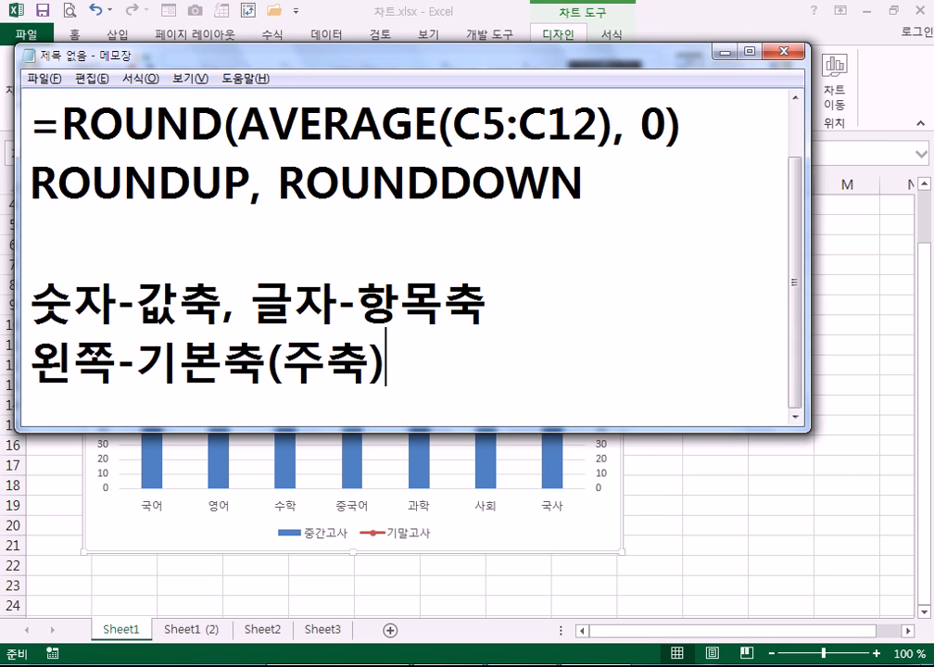
pyautogui.write(' 오른쪽')
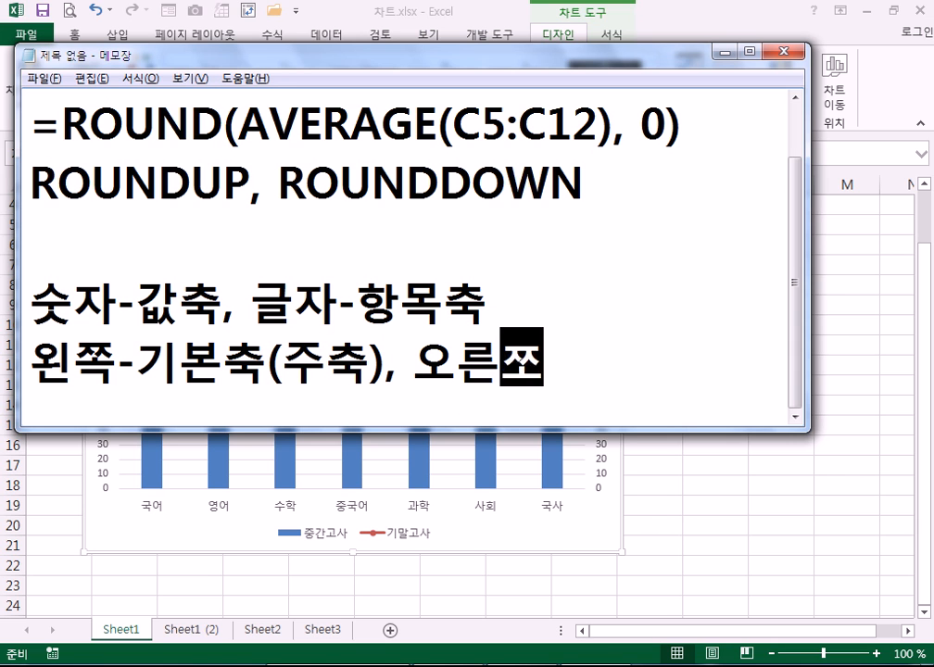
pyautogui.write('-')
pyautogui.write('보조ㅊ')
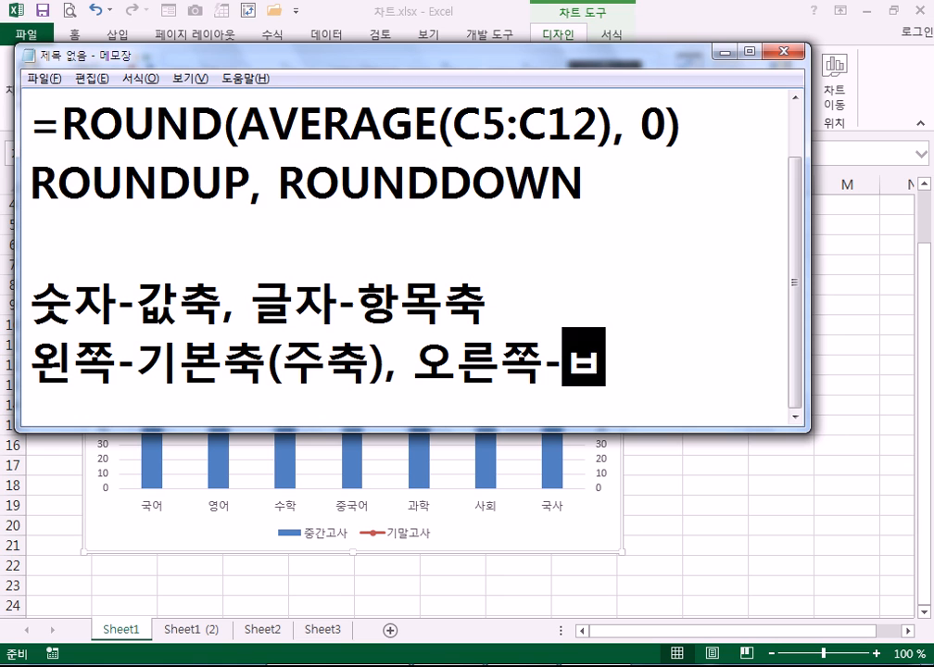
pyautogui.write('ㅓ')
pyautogui.press('BackSpace')
pyautogui.write('ㅜㄱ')
pyautogui.press('Return')
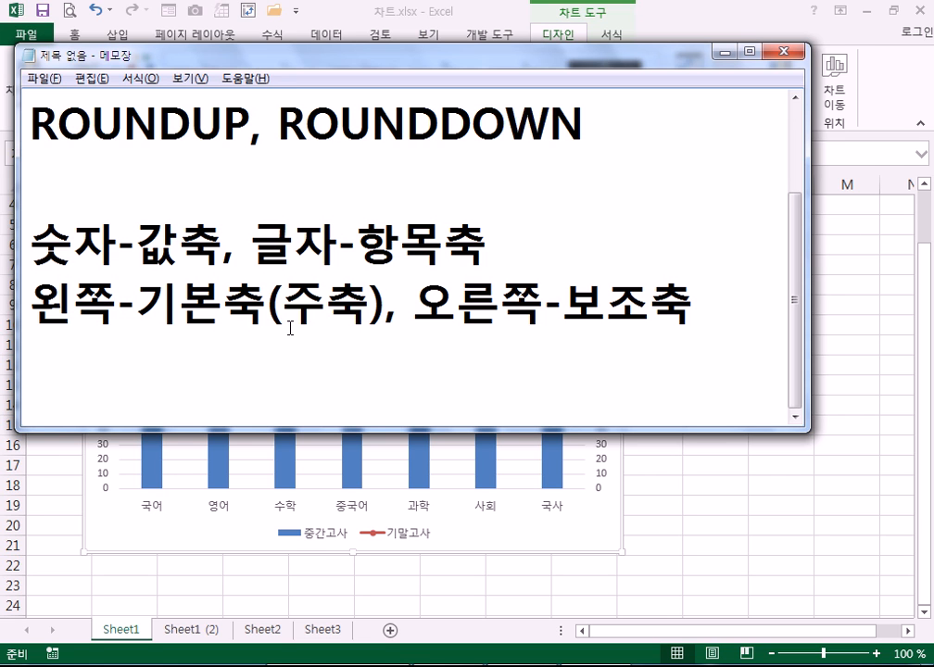
pyautogui.press('Return')
pyautogui.write('아래쪽')
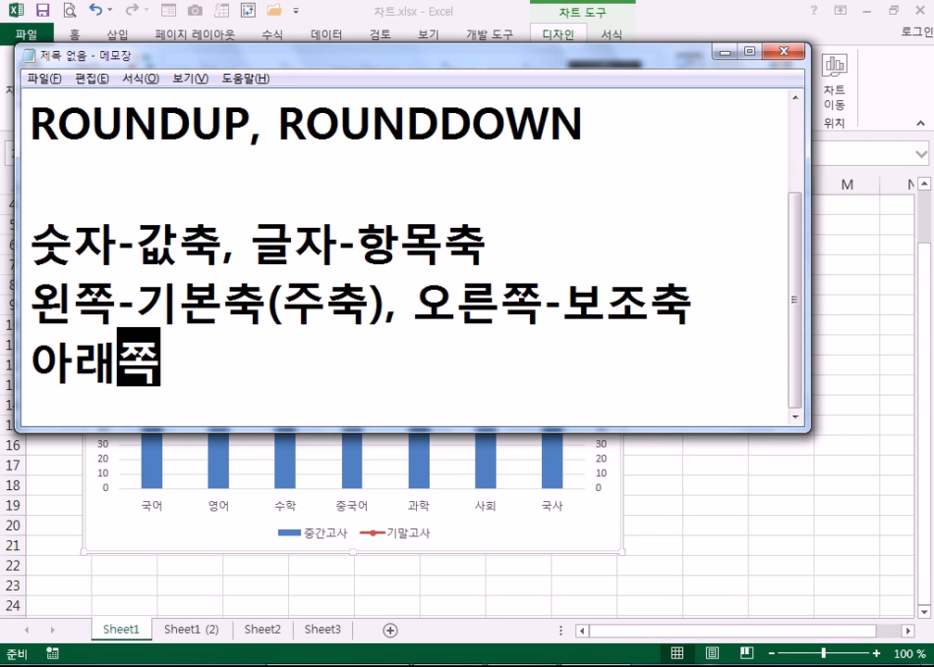
pyautogui.press('BackSpace')
pyautogui.press('BackSpace')
pyautogui.press('BackSpace')
# Step: Insert "/아래쪽" after "왼쪽" in the 기본축 note
pyautogui.press('Up')
pyautogui.press('Right')
pyautogui.press('Right')
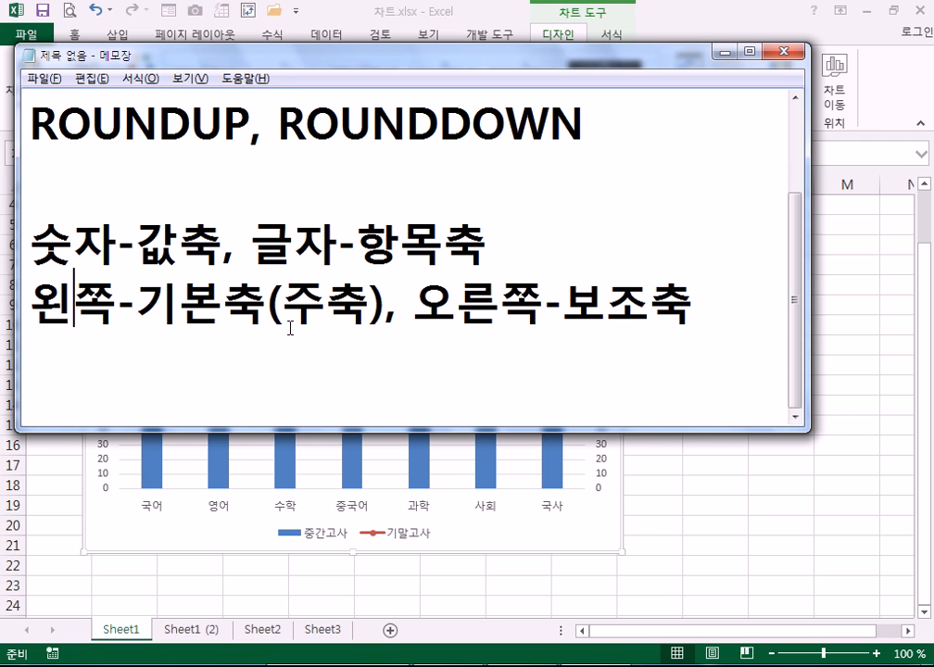
pyautogui.write('/아래쪽')
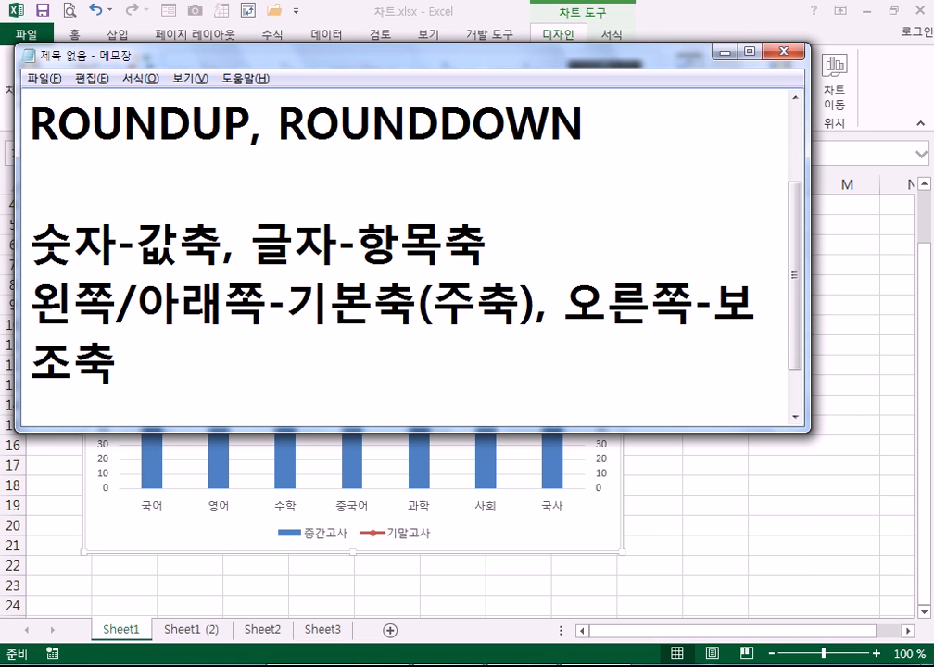
# Step: Move the "오른쪽-보조축" note onto its own line and insert "/위쪽" after "오른쪽"
pyautogui.press('Right')
pyautogui.press('Right')
pyautogui.press('Right')
pyautogui.press('Right')
pyautogui.press('Right')
pyautogui.press('Right')
pyautogui.press('Right')
pyautogui.press('Right')
pyautogui.press('Right')
pyautogui.press('Return')
pyautogui.press('Delete')
pyautogui.press('Right')
pyautogui.press('Right')
pyautogui.press('Right')
pyautogui.write('/위쪽')
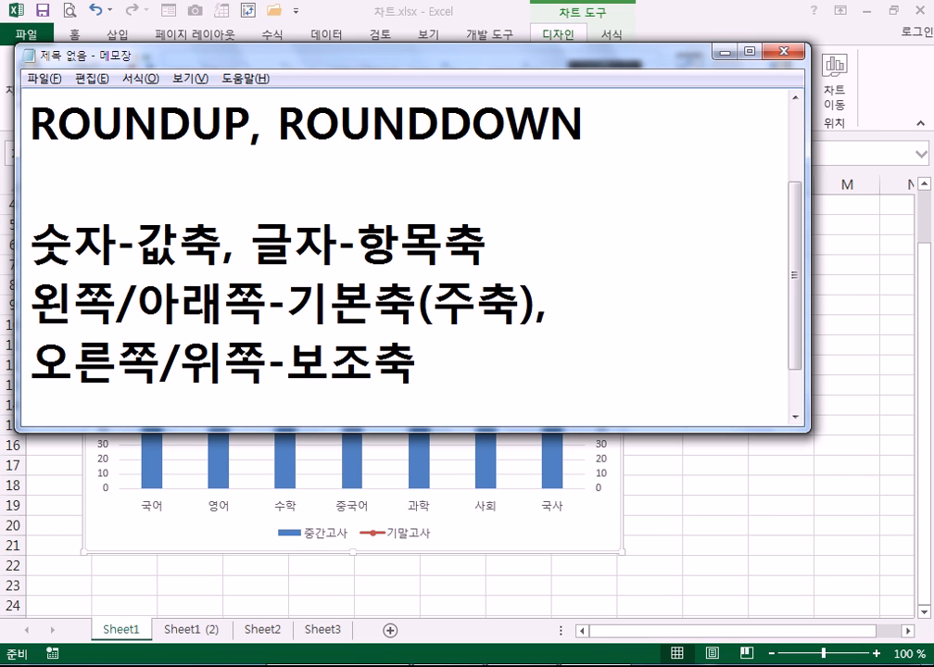
# Step: Switch back to Excel and select the chart's horizontal category axis with the subject names
pyautogui.click(175, 526)
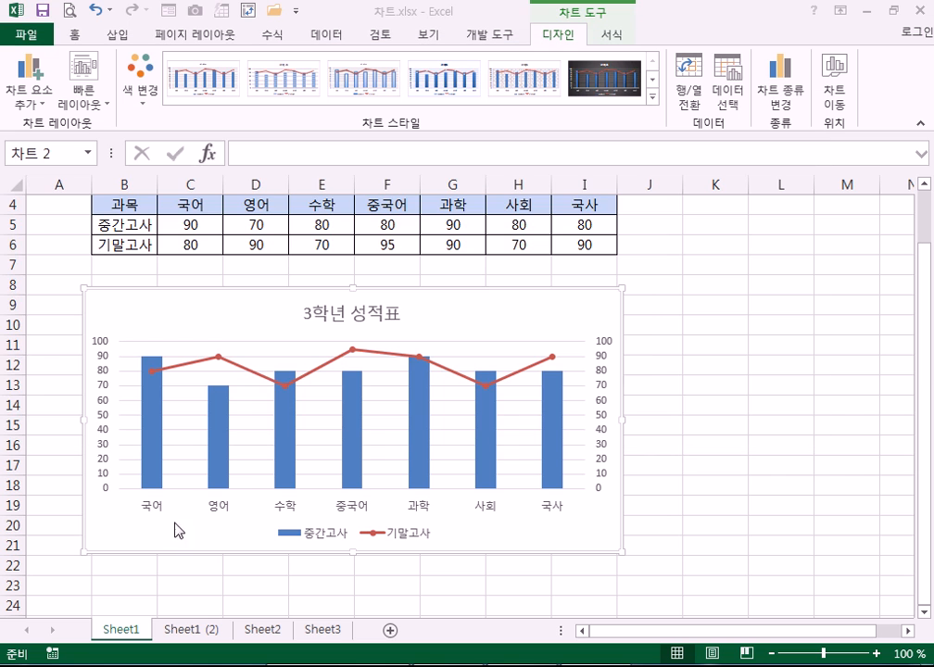
pyautogui.click(553, 509)
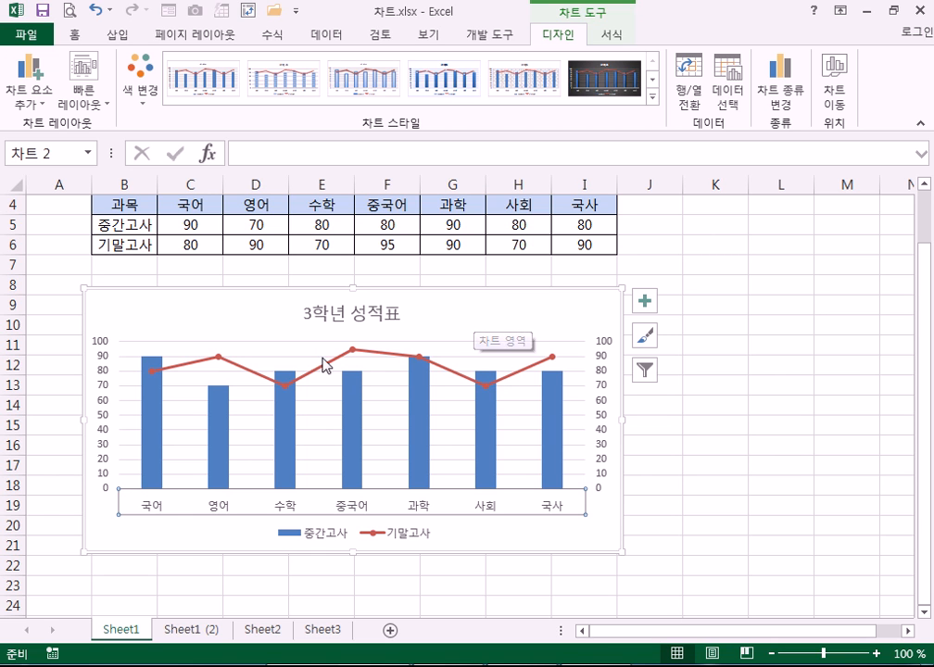
# Step: Compare the chart's two value axes and category axis with the axis notes in Notepad, and return to Excel
pyautogui.click(103, 370)
pyautogui.click(602, 390)
pyautogui.click(494, 514)
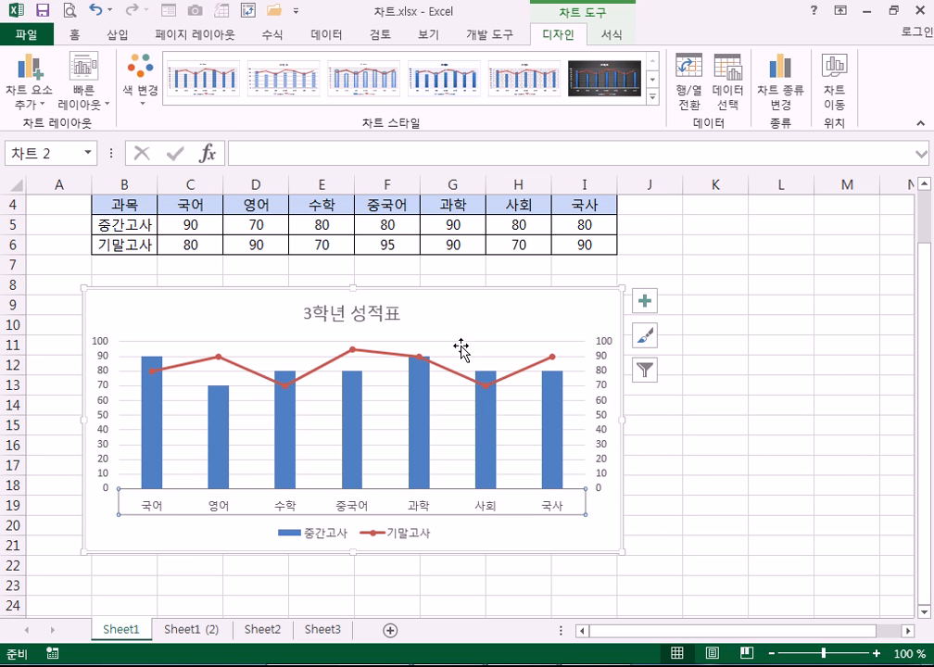
pyautogui.hotkey('alt', 'Tab')
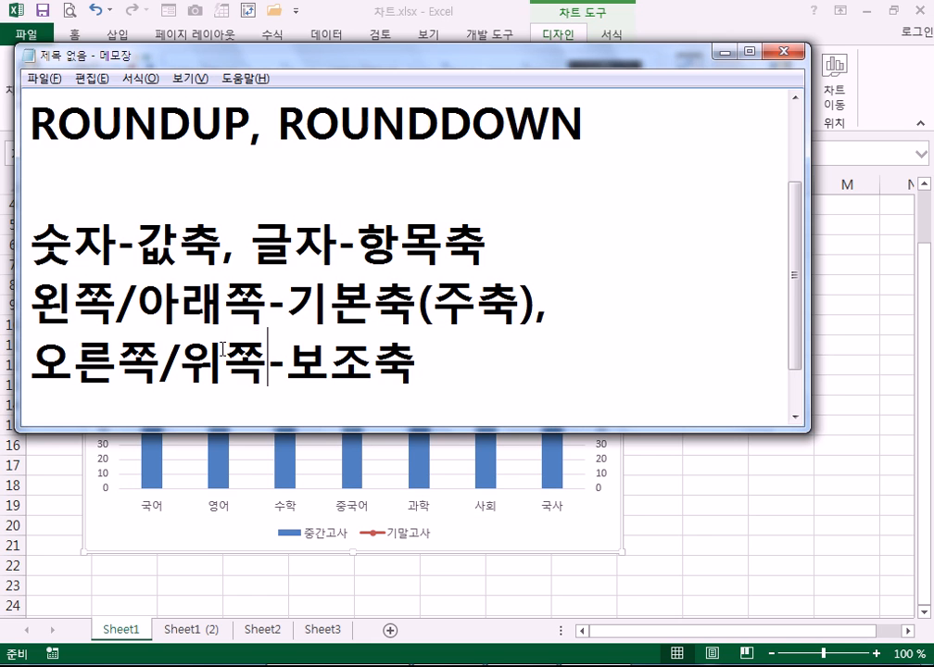
pyautogui.click(494, 396)
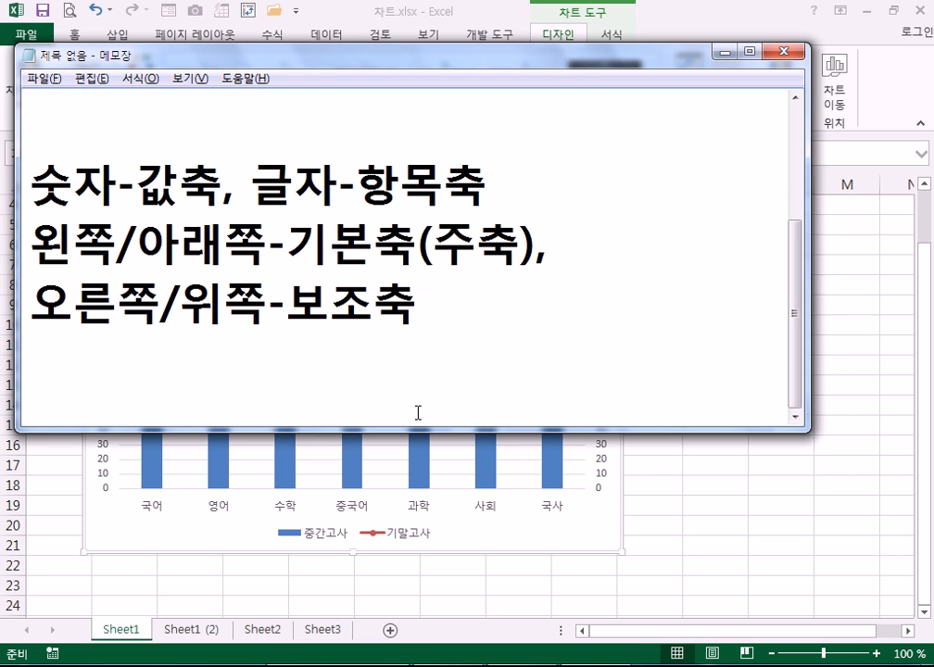
pyautogui.hotkey('alt', 'Tab')
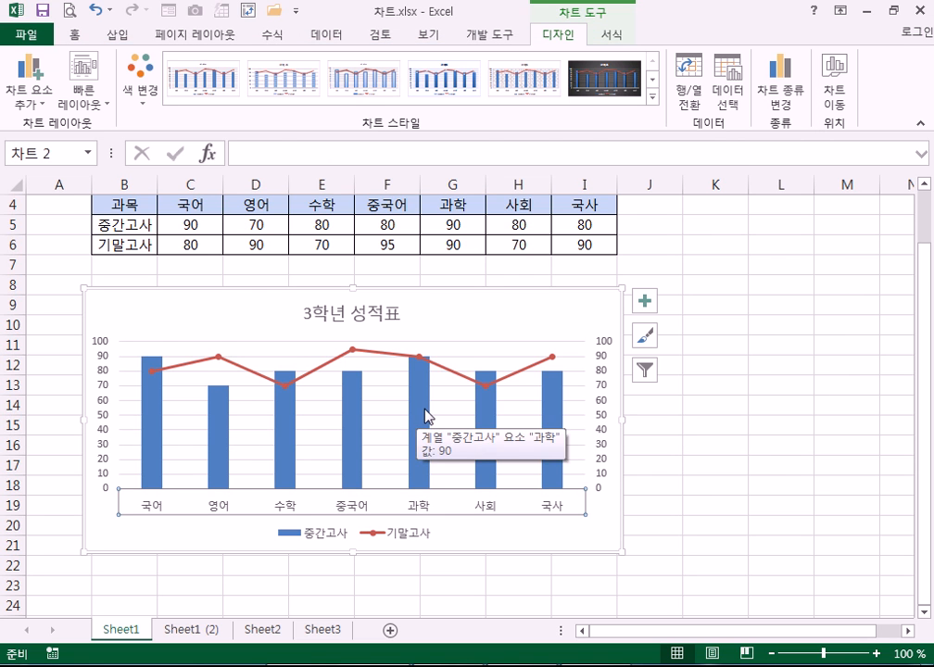
# Step: Open the formatting options of the 중간고사 column series and review its fill and border, effects and series options
pyautogui.click(425, 413)
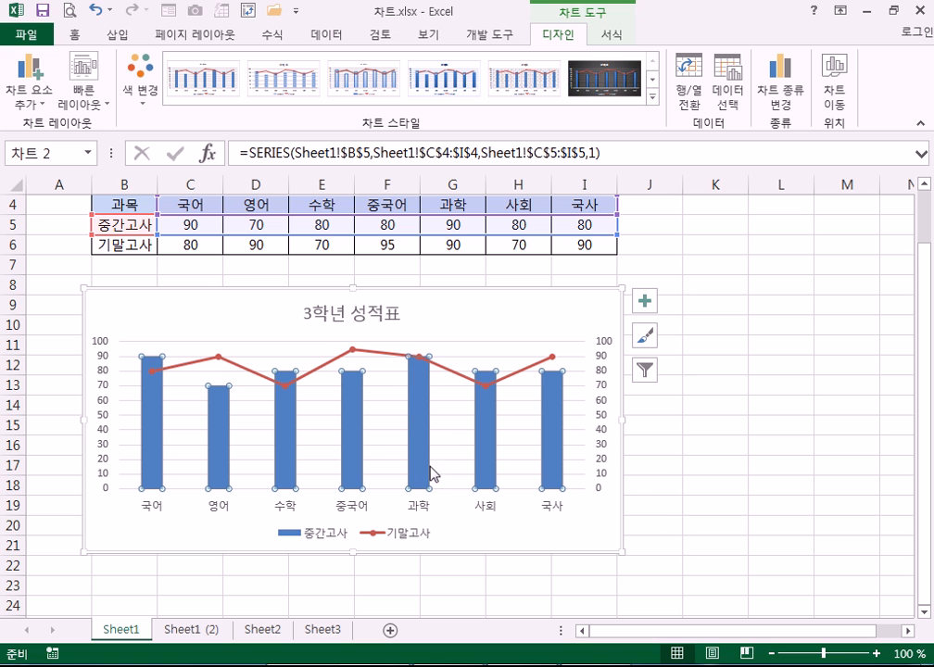
pyautogui.moveTo(425, 460)
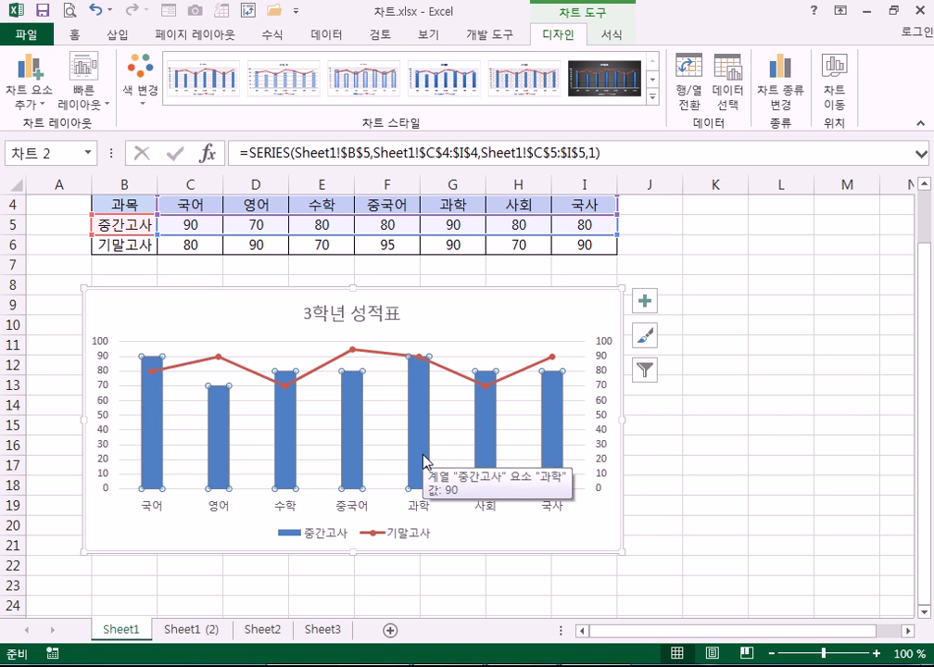
pyautogui.rightClick(427, 428)
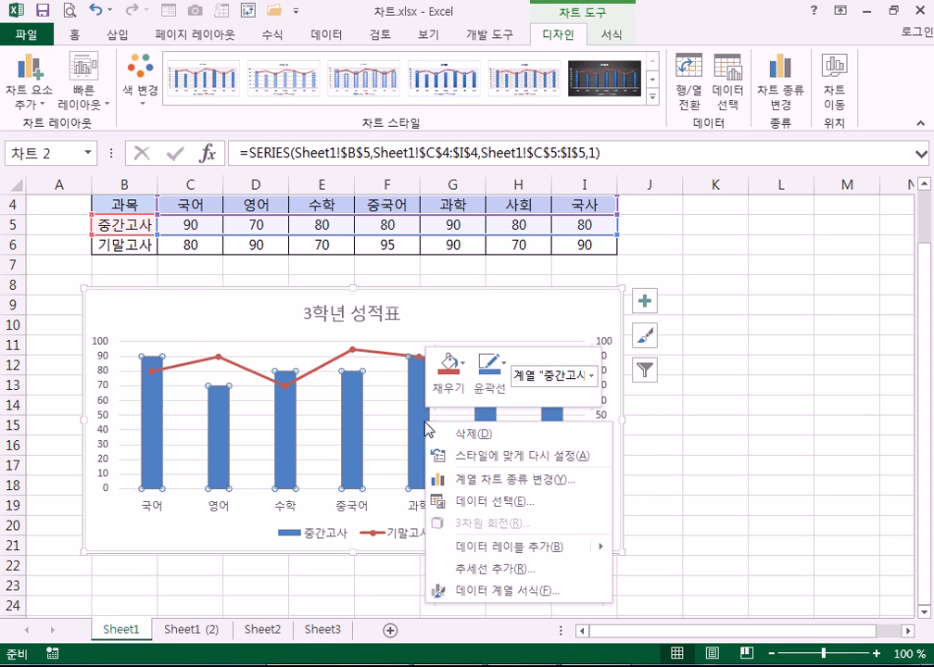
pyautogui.click(490, 594)
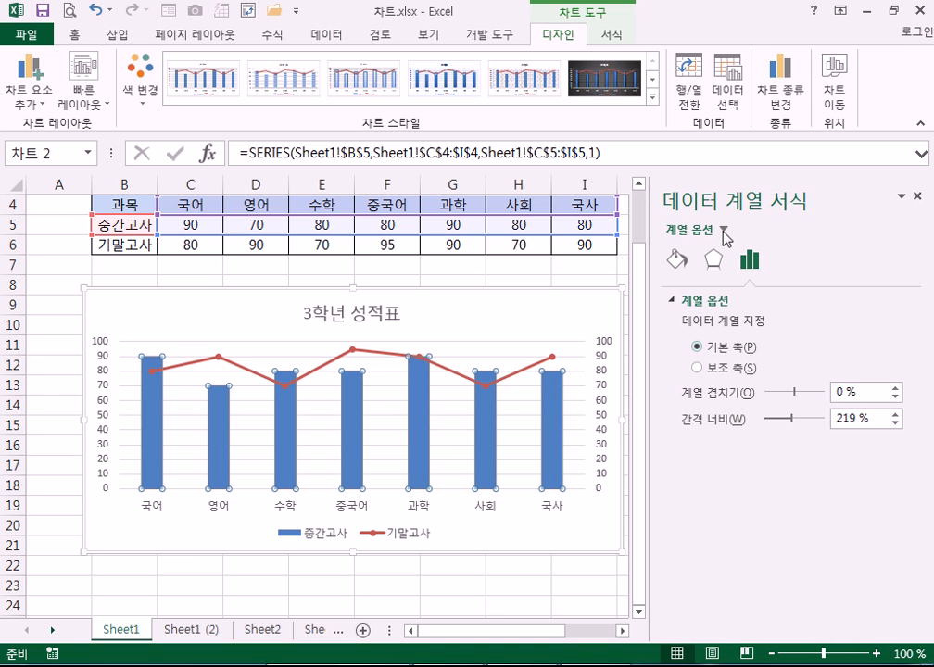
pyautogui.click(679, 266)
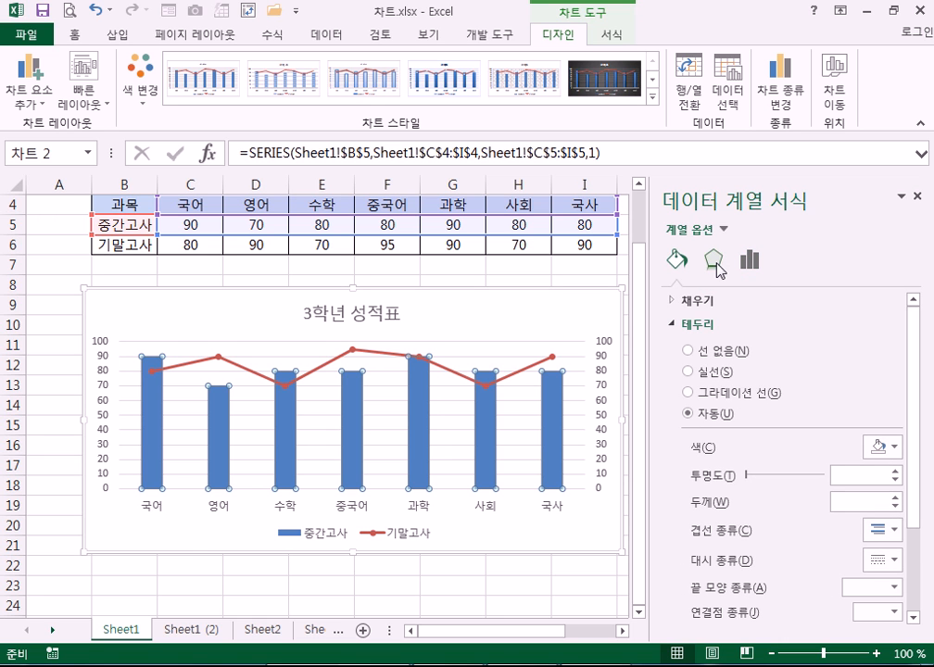
pyautogui.click(719, 268)
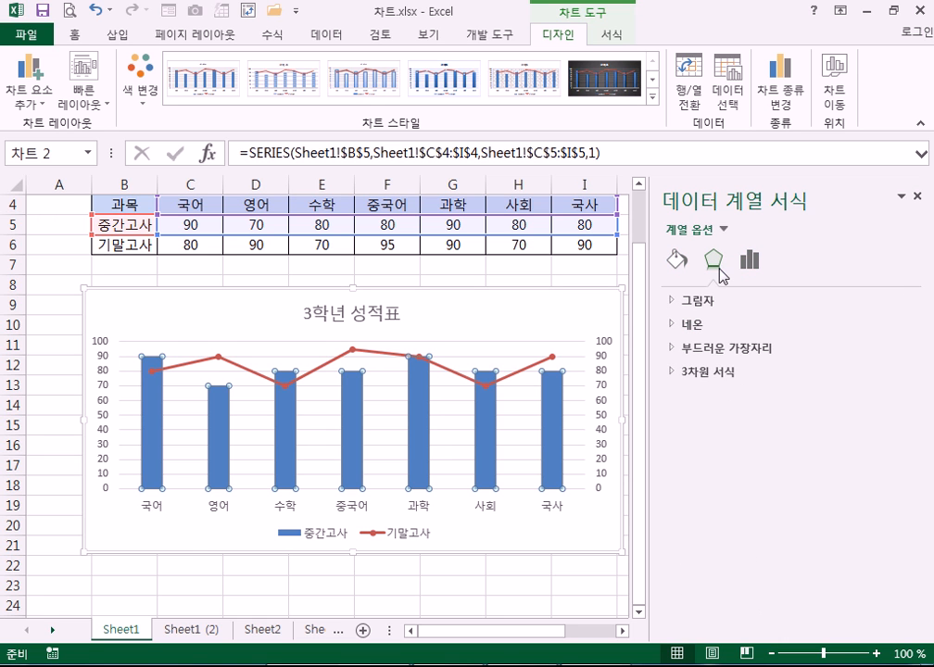
pyautogui.click(749, 262)
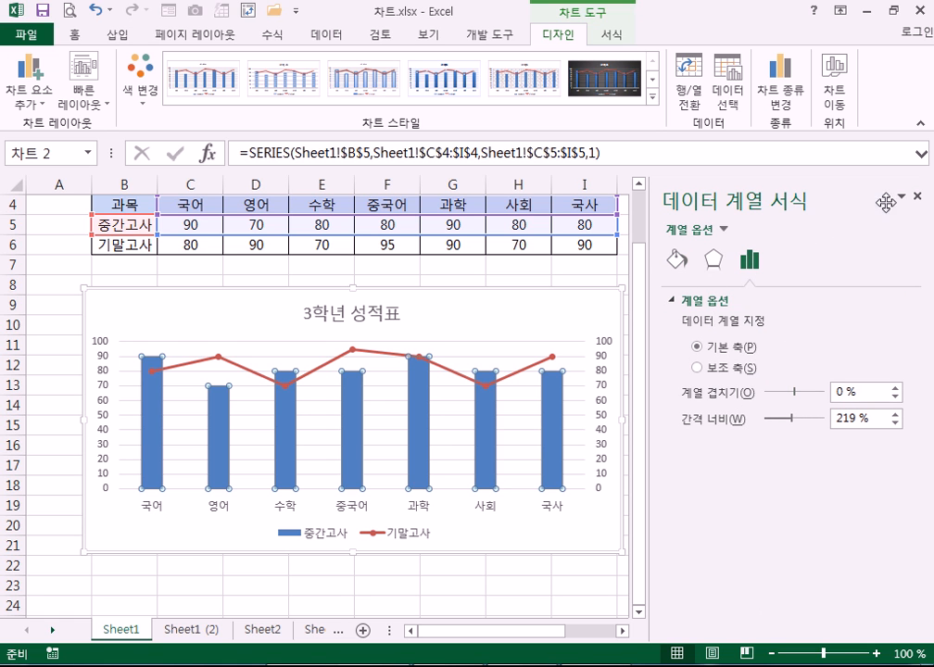
# Step: Close the series formatting options and set the chart title's font to HY견고딕 at size 12
pyautogui.click(493, 313)
pyautogui.click(398, 315)
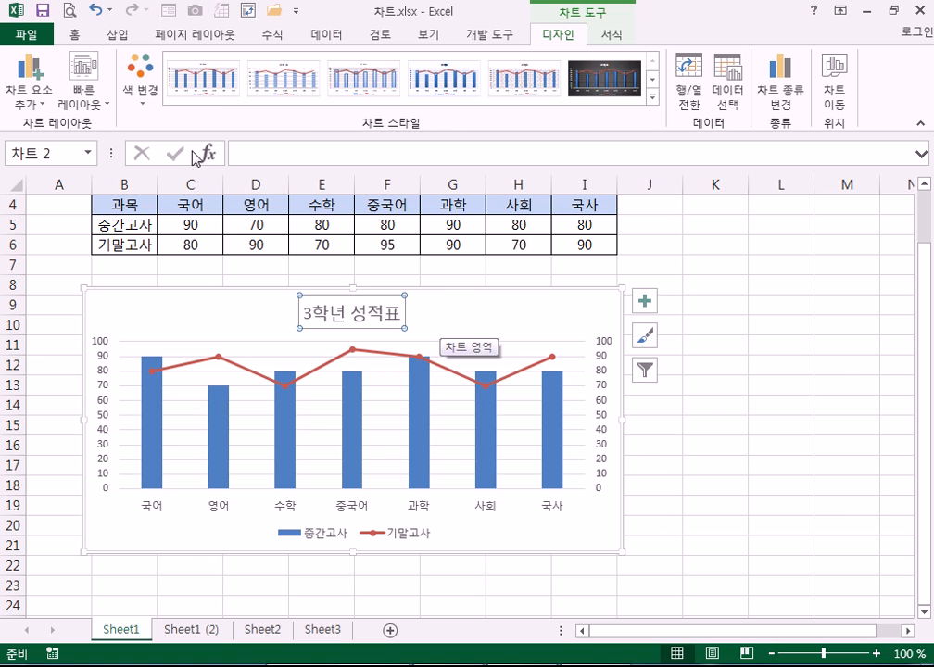
pyautogui.click(75, 35)
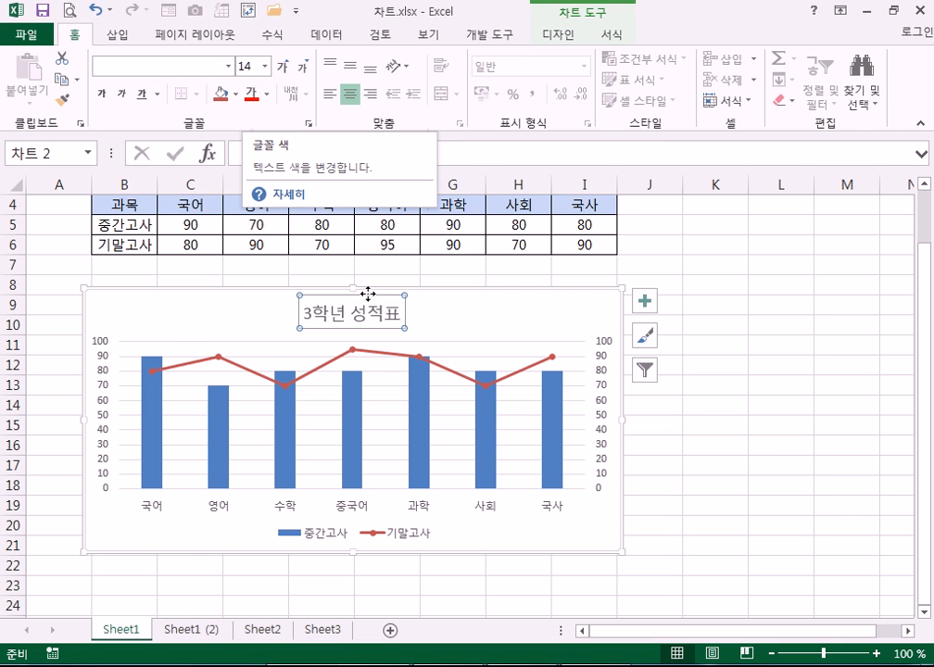
pyautogui.click(557, 44)
pyautogui.click(614, 35)
pyautogui.click(557, 44)
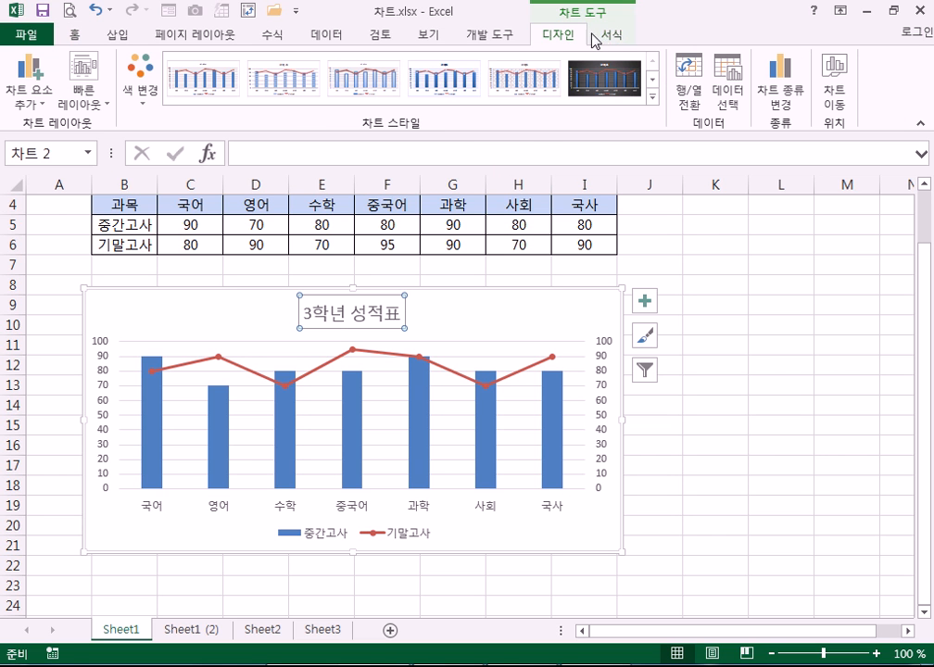
pyautogui.click(67, 34)
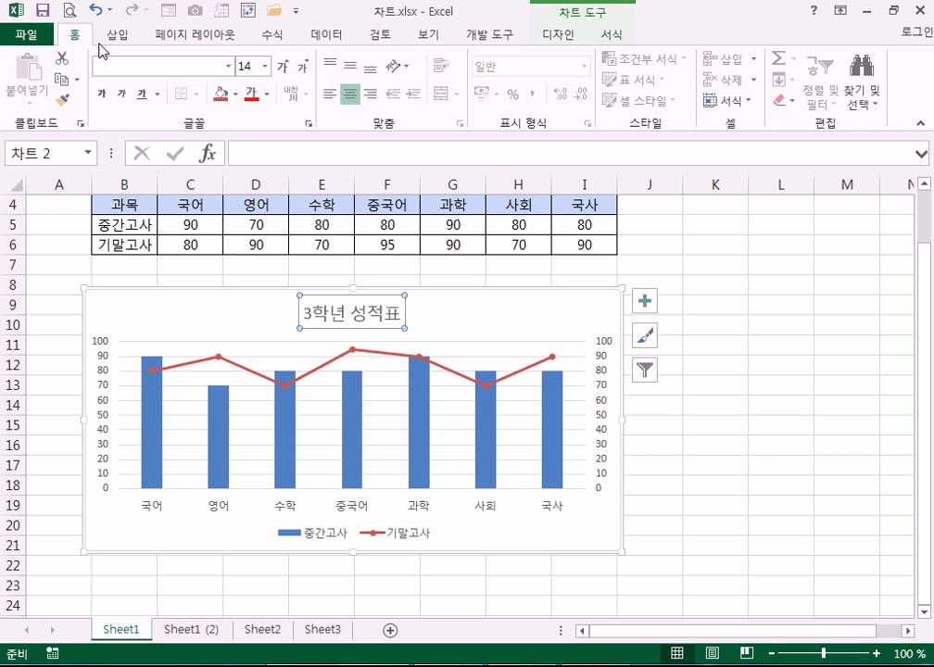
pyautogui.click(228, 67)
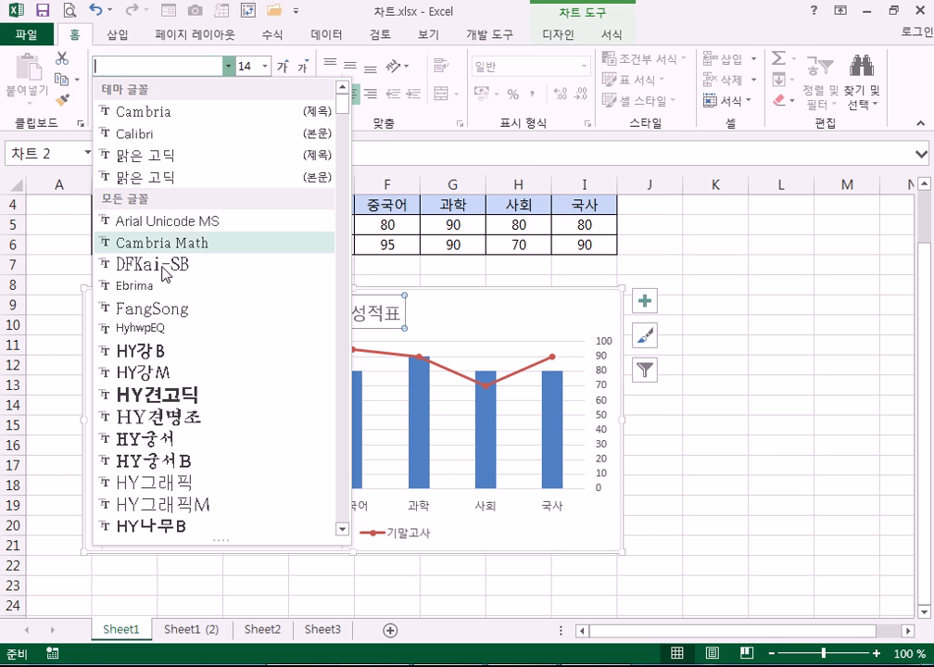
pyautogui.click(153, 393)
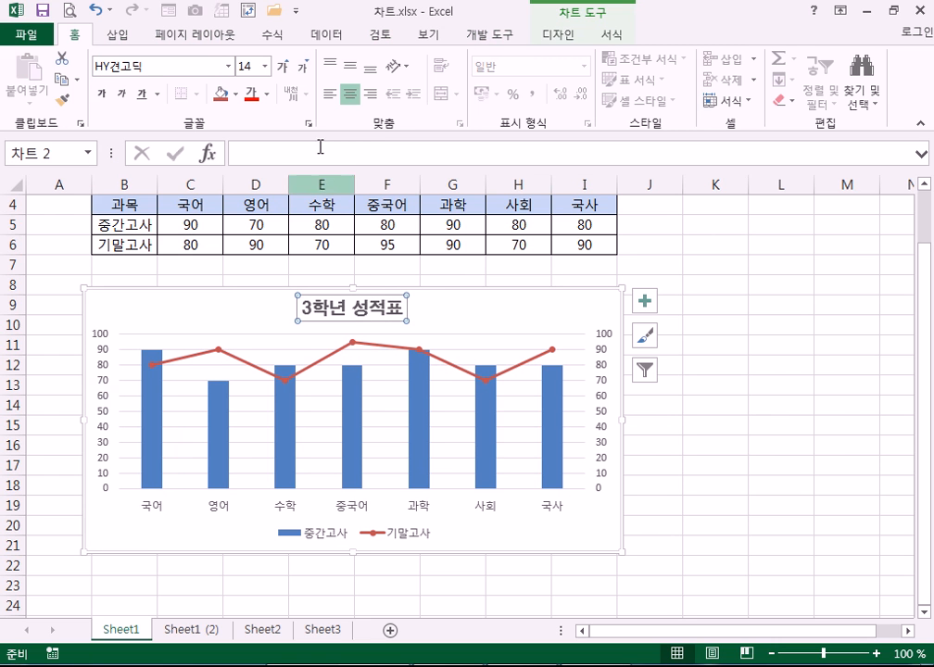
pyautogui.click(302, 66)
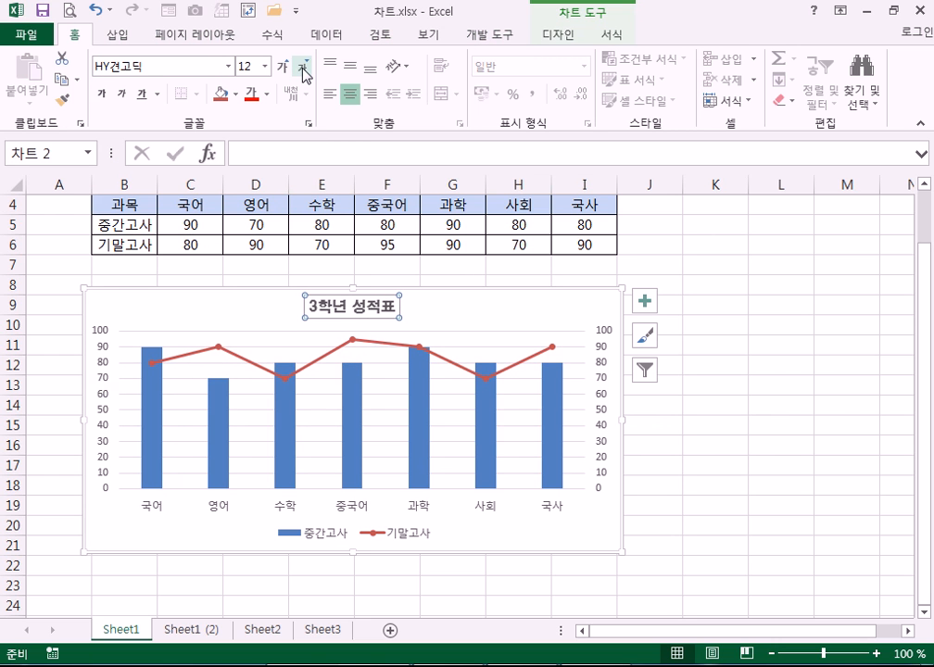
# Step: Set the chart title's font color to black
pyautogui.click(251, 96)
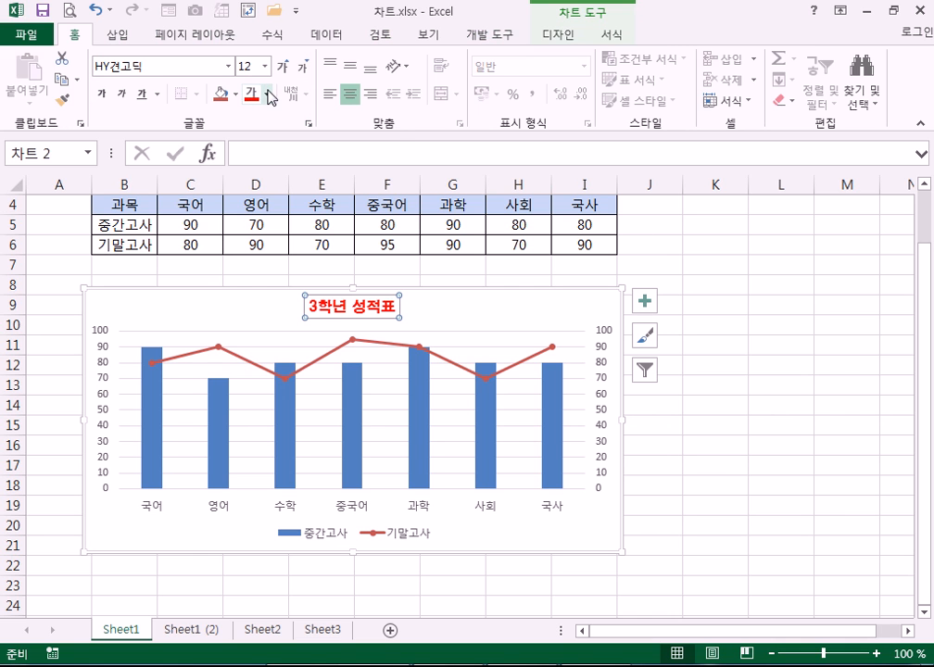
pyautogui.click(267, 94)
pyautogui.click(259, 119)
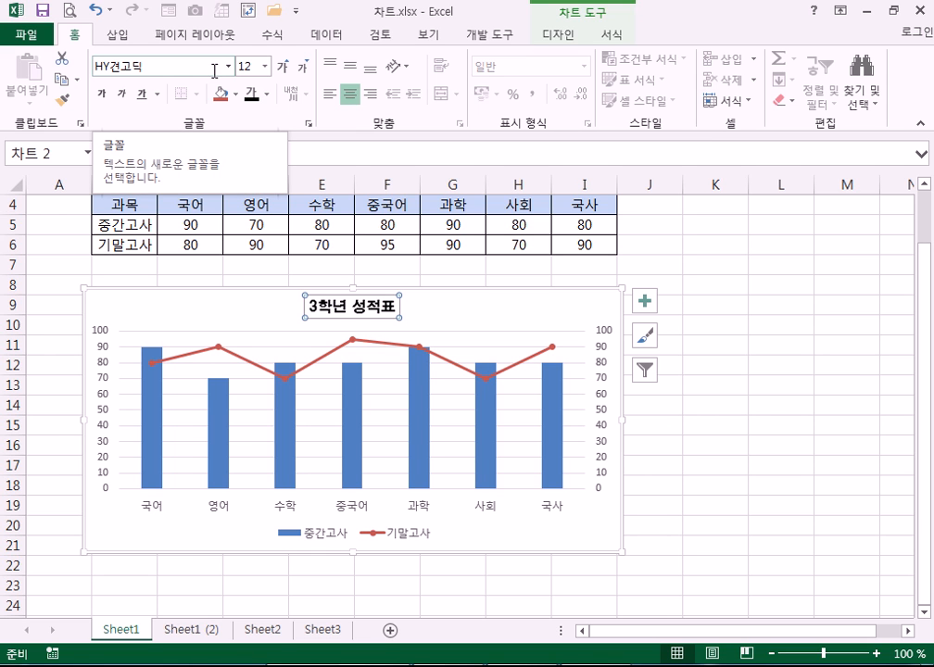
# Step: Select the legend, both value axes and the category axis in turn to check their font settings
pyautogui.click(331, 536)
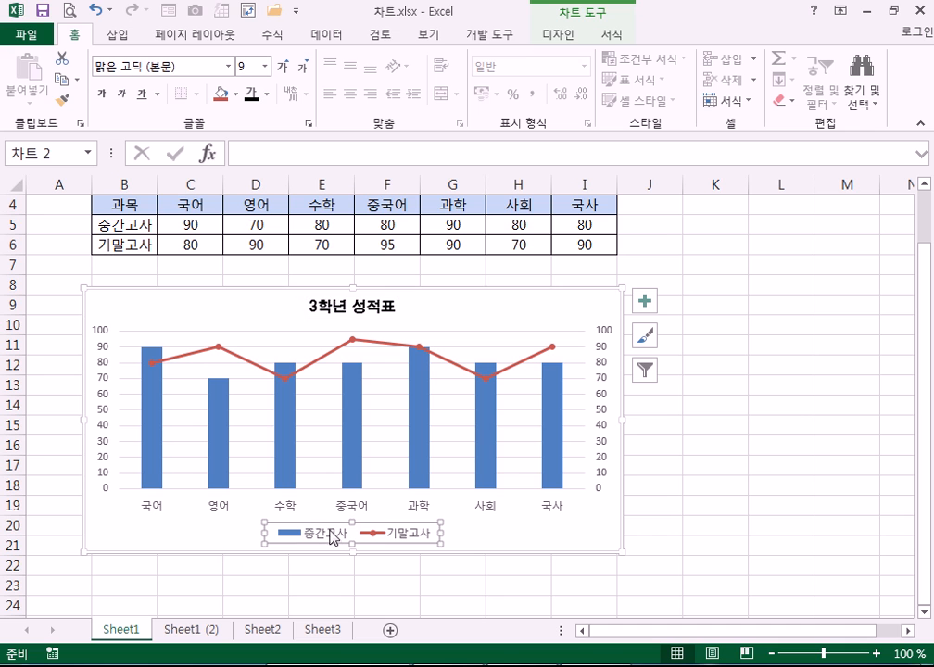
pyautogui.click(102, 360)
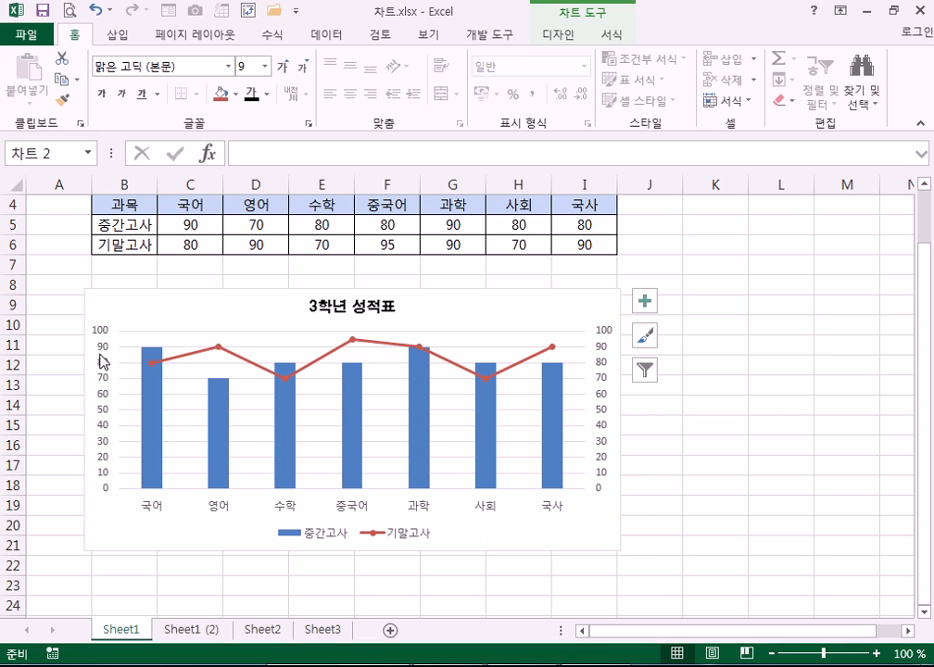
pyautogui.click(607, 351)
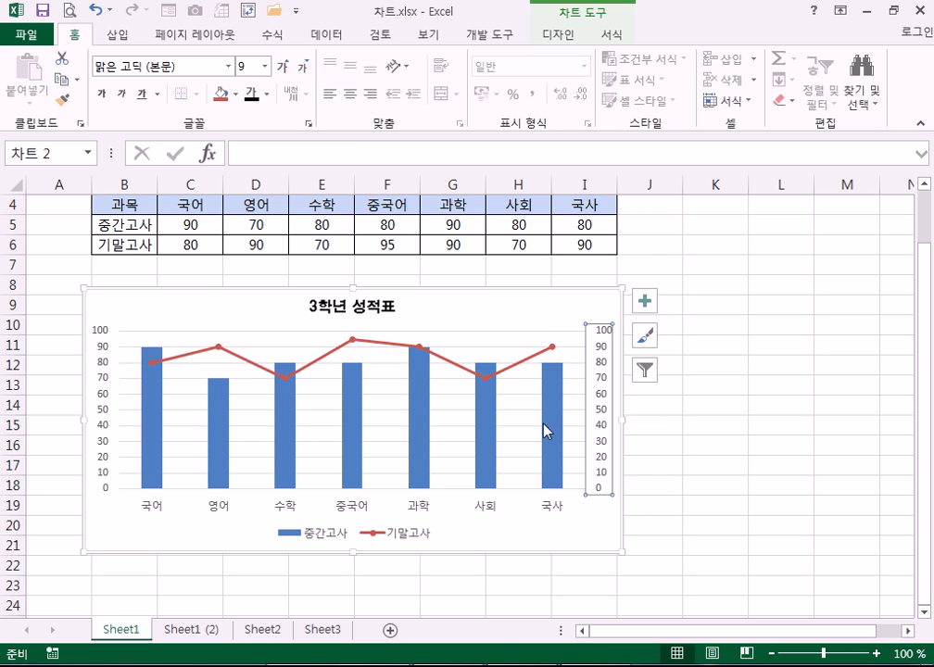
pyautogui.click(428, 510)
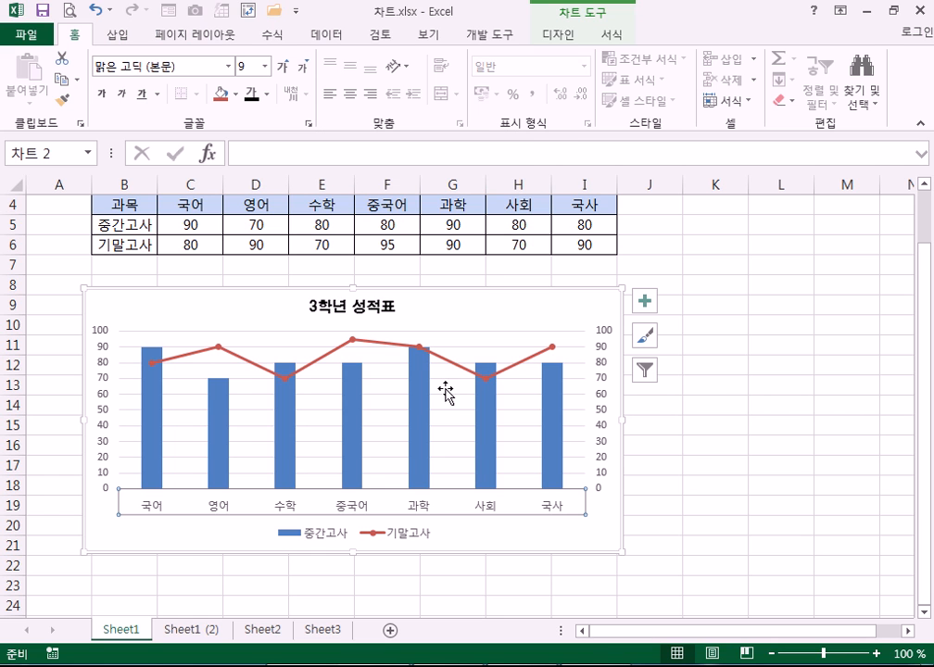
# Step: Open the chart title's formatting options and review its border and text outline settings
pyautogui.click(387, 315)
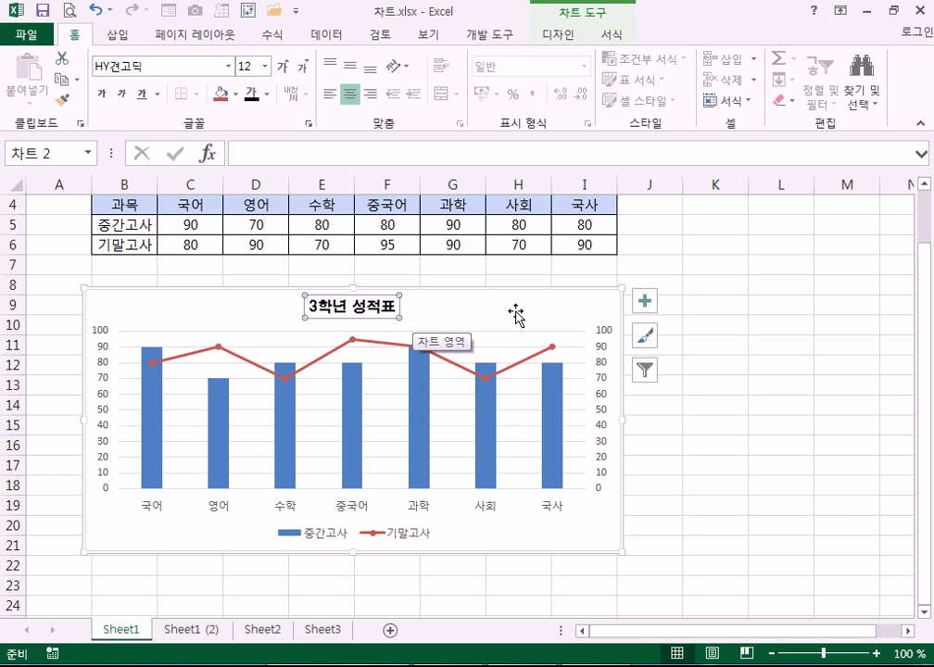
pyautogui.click(591, 19)
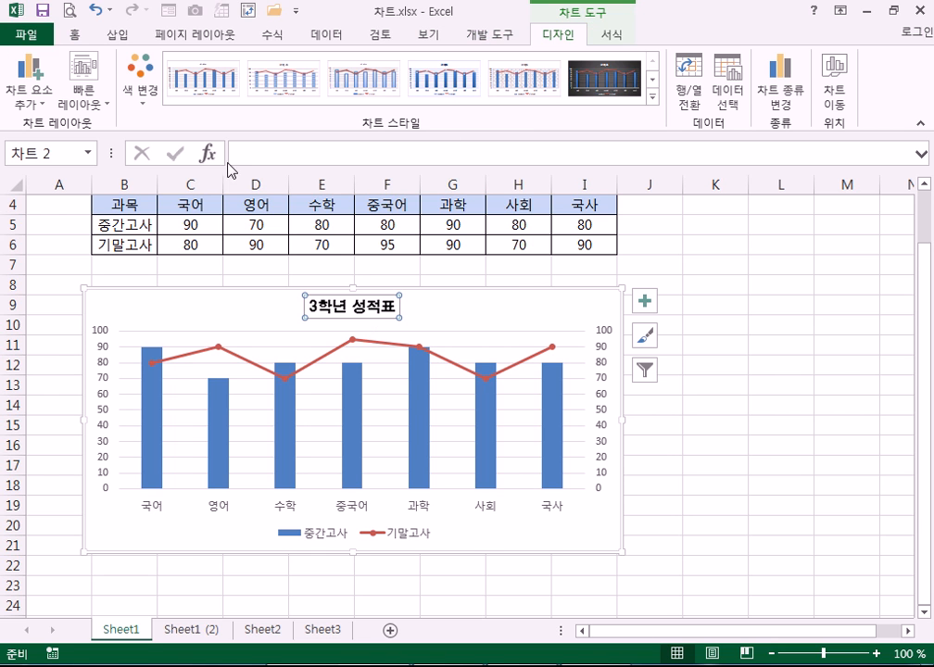
pyautogui.click(75, 40)
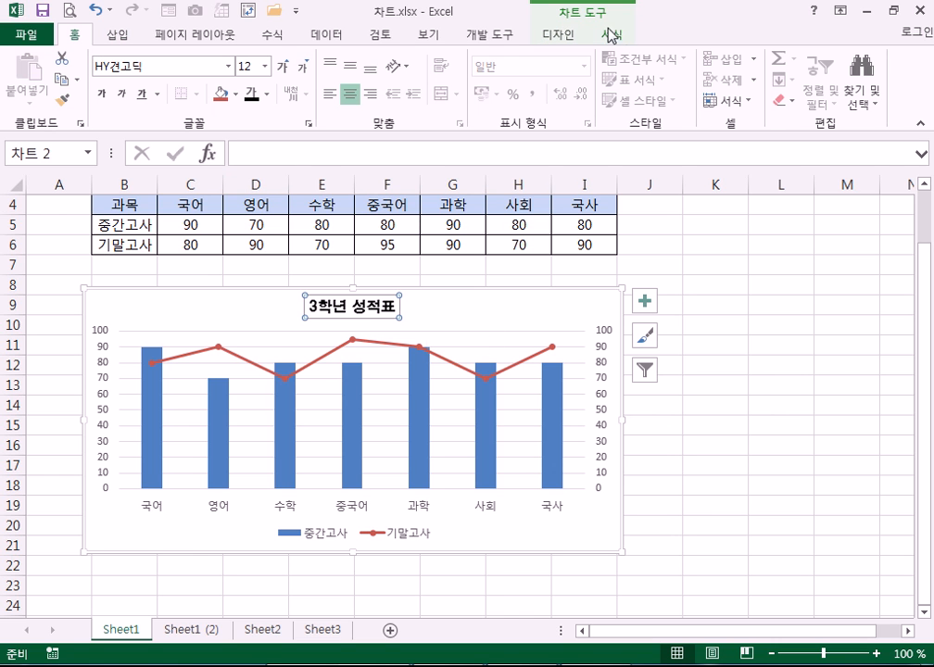
pyautogui.rightClick(400, 321)
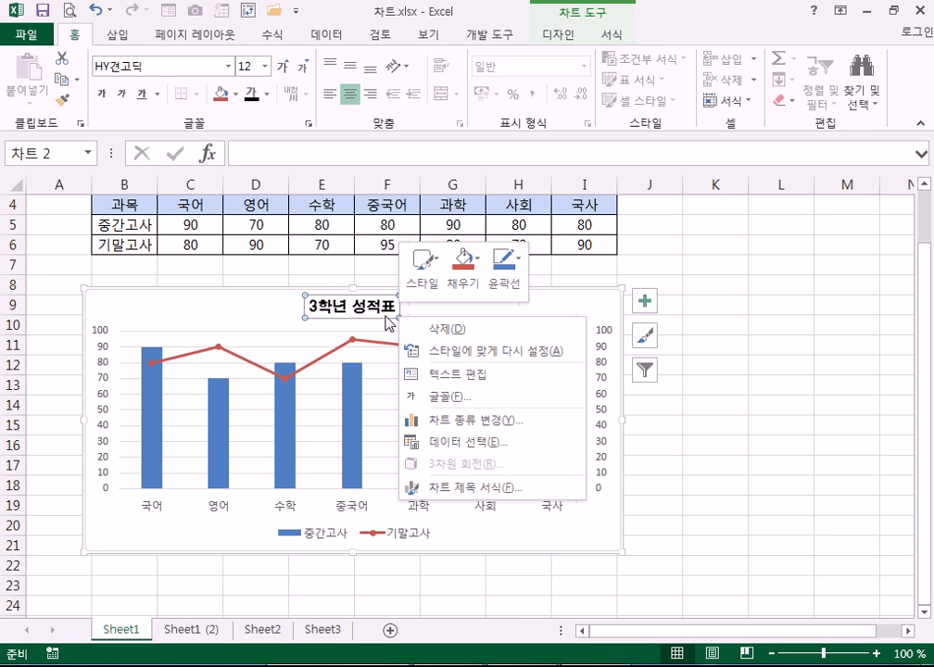
pyautogui.click(467, 490)
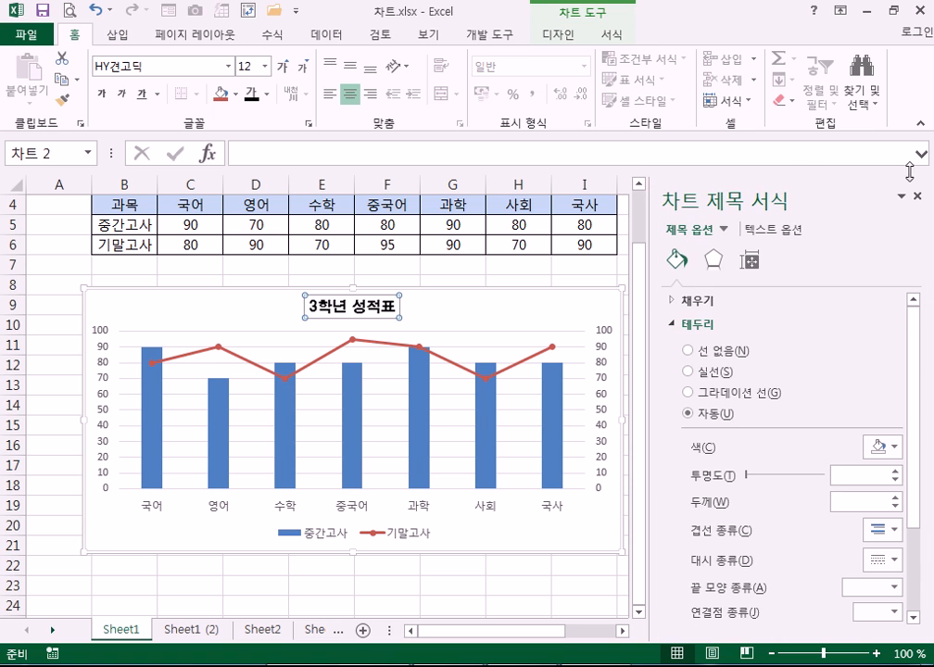
pyautogui.moveTo(654, 243)
pyautogui.mouseDown()
pyautogui.moveTo(674, 238)
pyautogui.moveTo(641, 238)
pyautogui.moveTo(654, 241)
pyautogui.mouseUp()
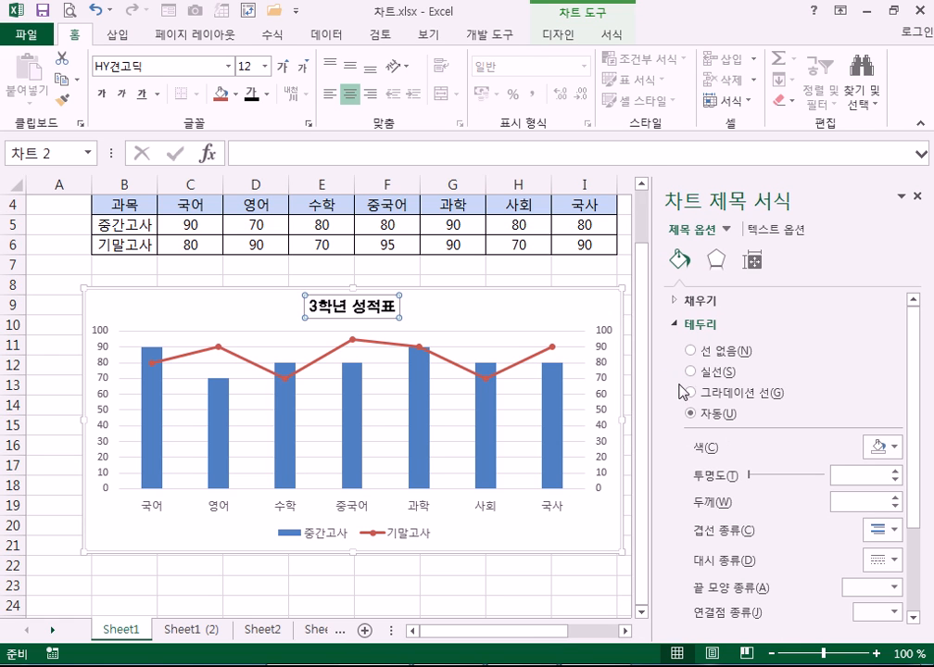
pyautogui.click(782, 234)
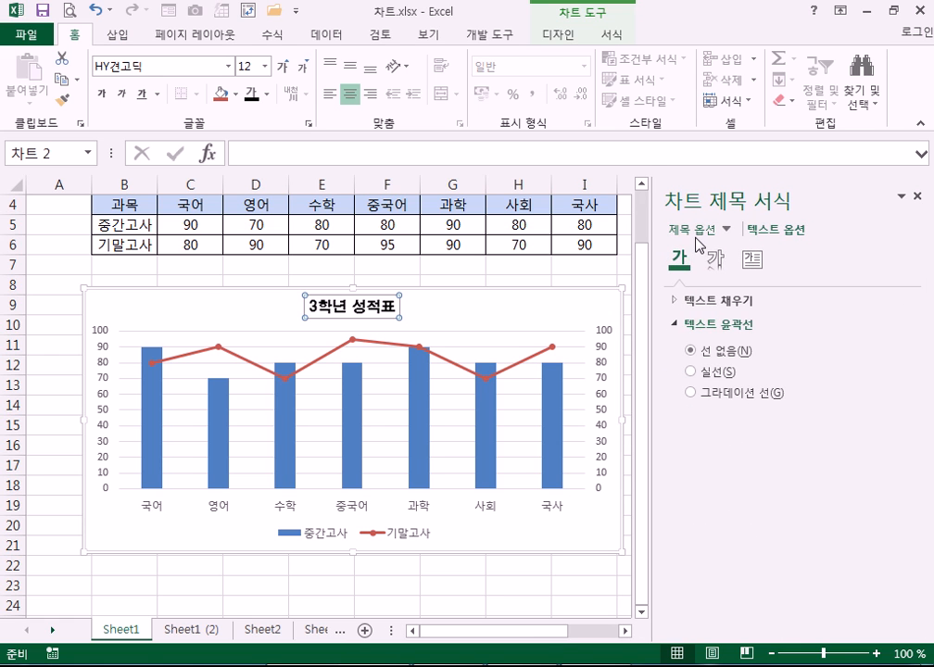
pyautogui.click(696, 232)
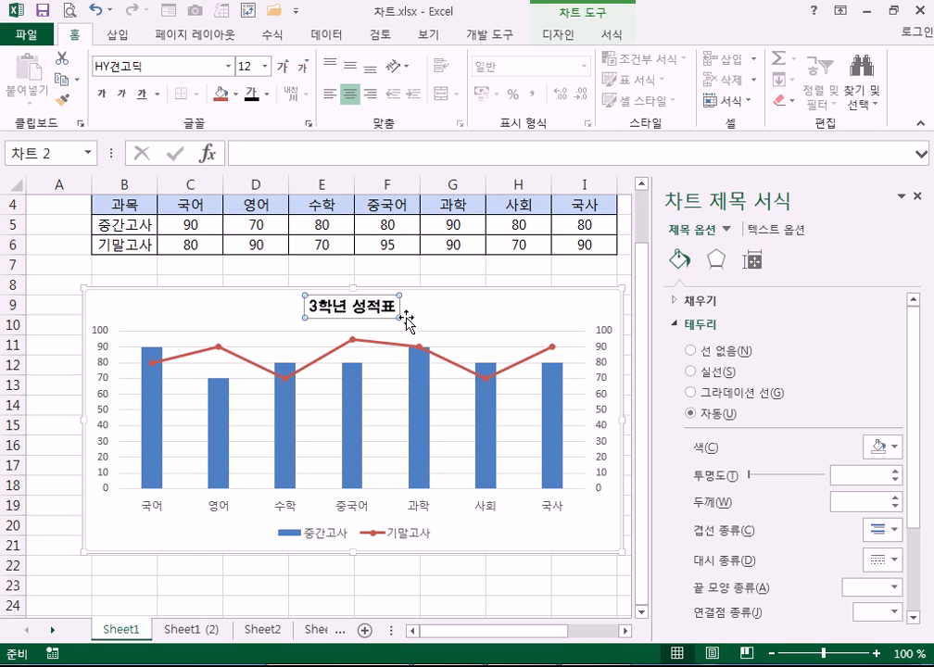
pyautogui.rightClick(325, 316)
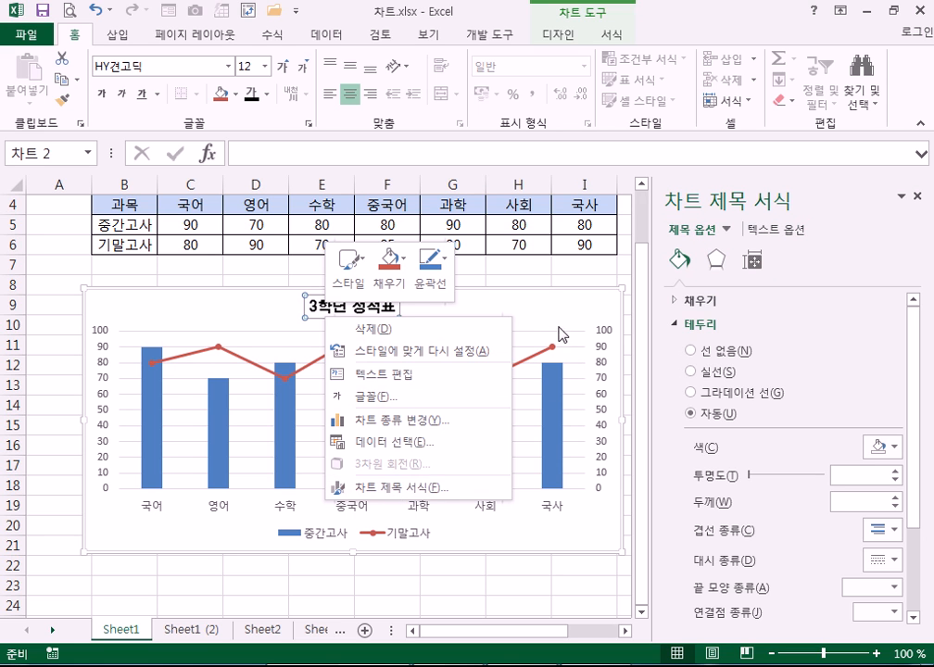
pyautogui.click(544, 303)
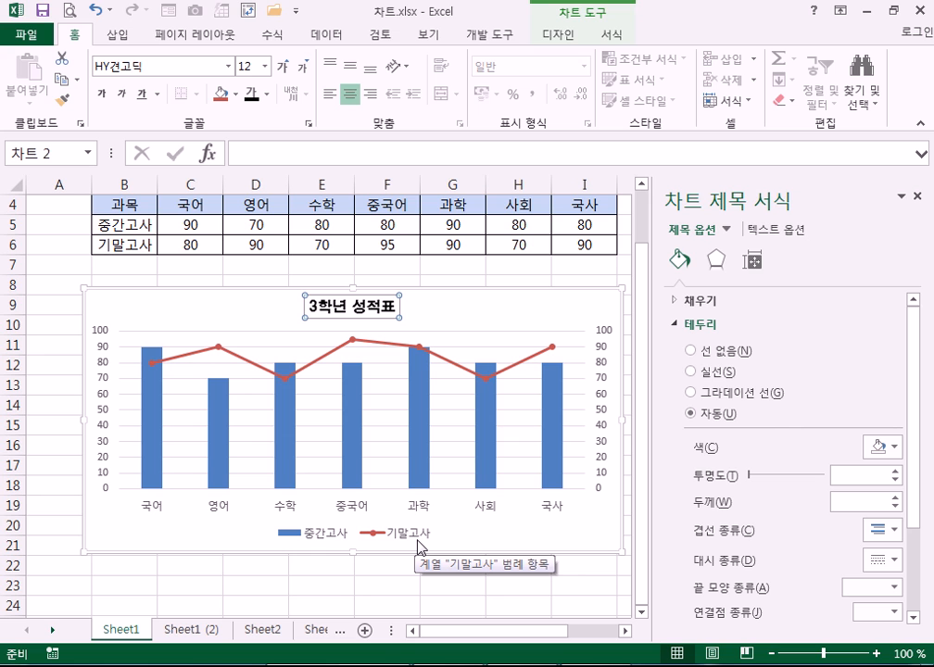
# Step: Select the legend, chart area, midterm series and chart title in turn to compare their formatting options
pyautogui.click(359, 536)
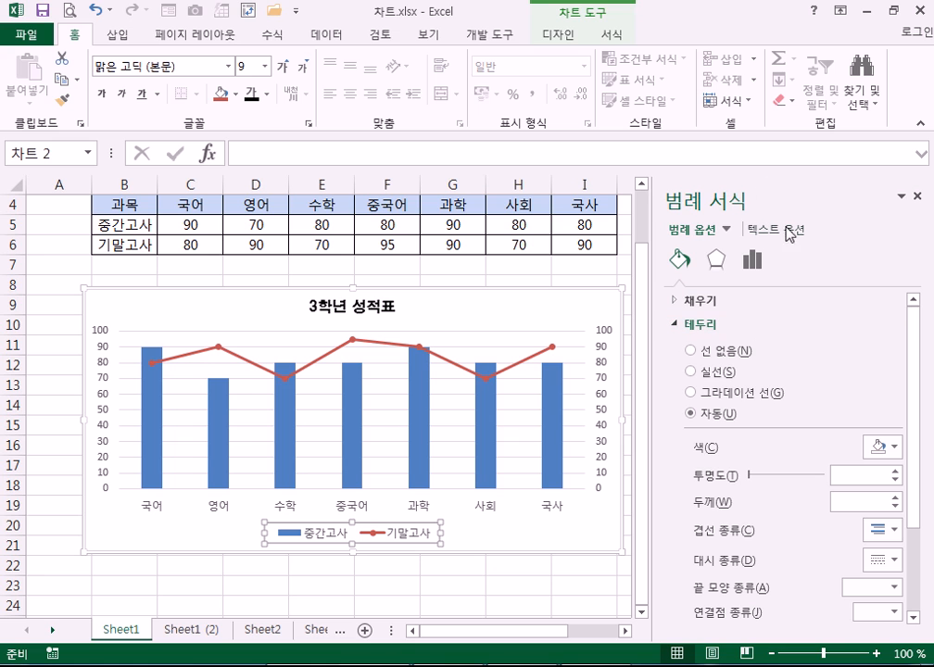
pyautogui.click(524, 306)
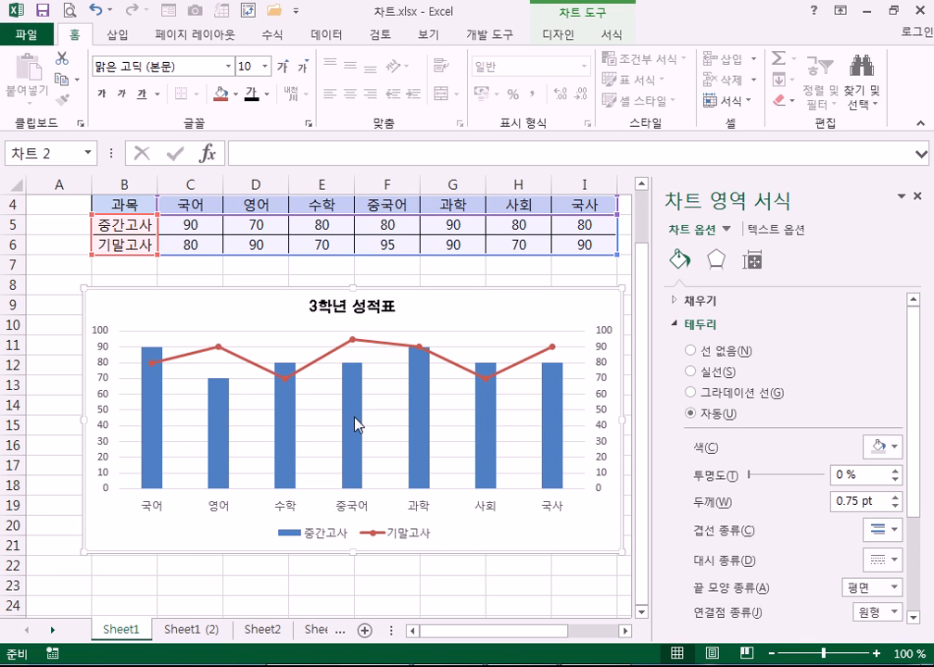
pyautogui.moveTo(357, 422)
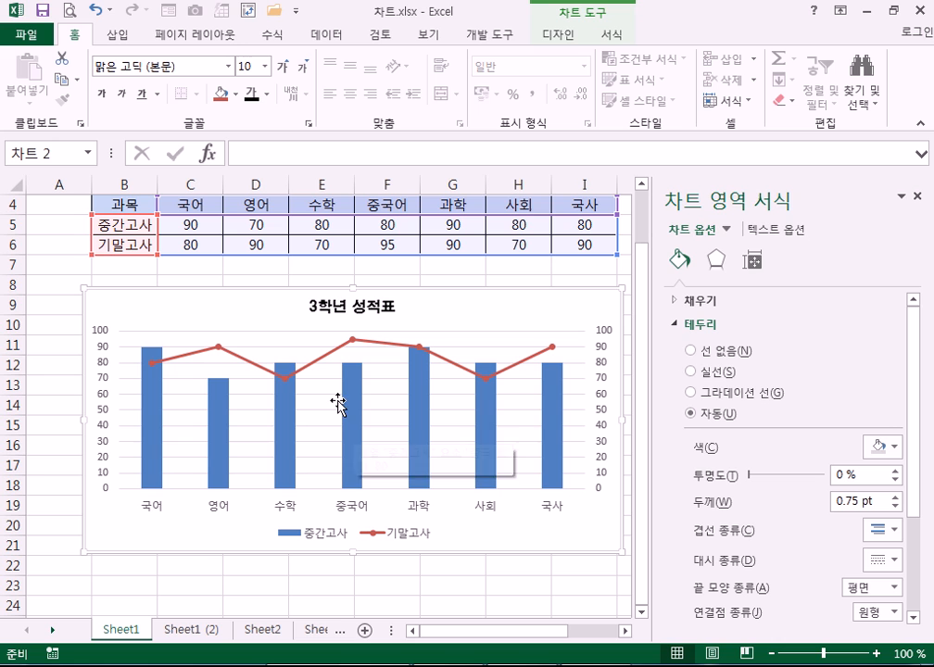
pyautogui.click(357, 422)
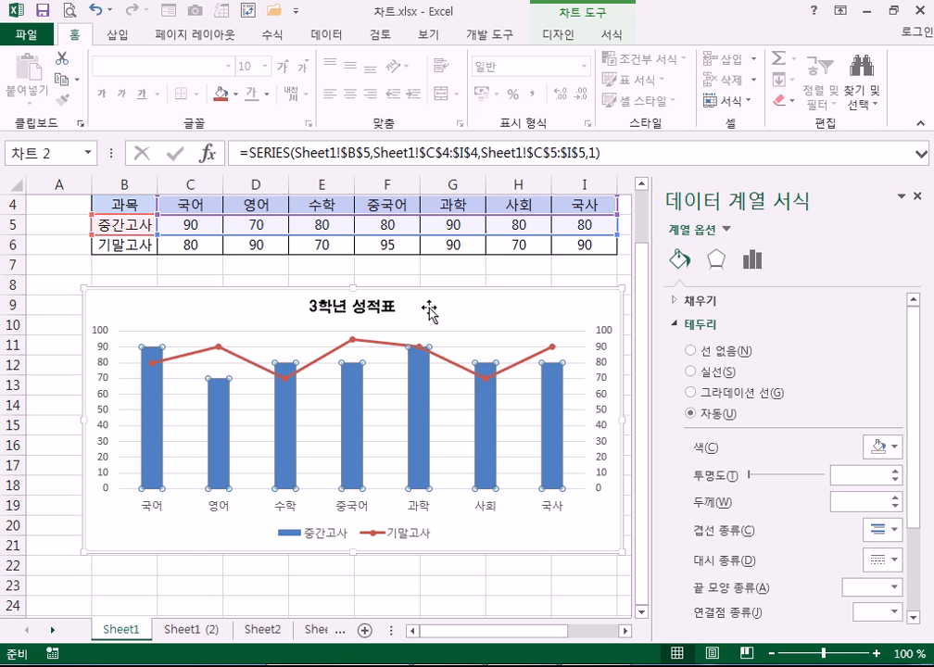
pyautogui.click(387, 313)
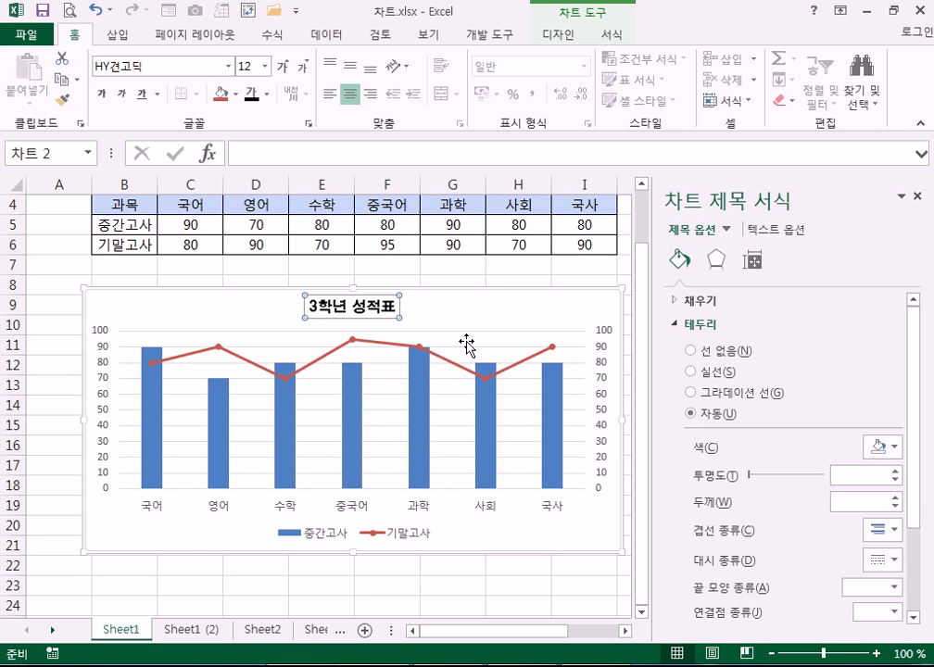
pyautogui.click(481, 312)
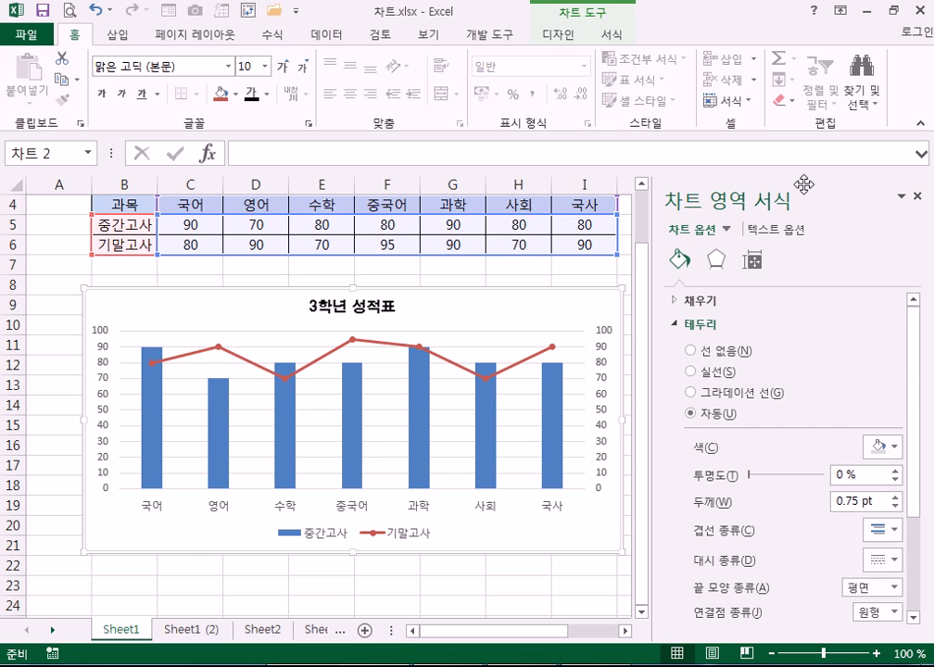
pyautogui.click(397, 314)
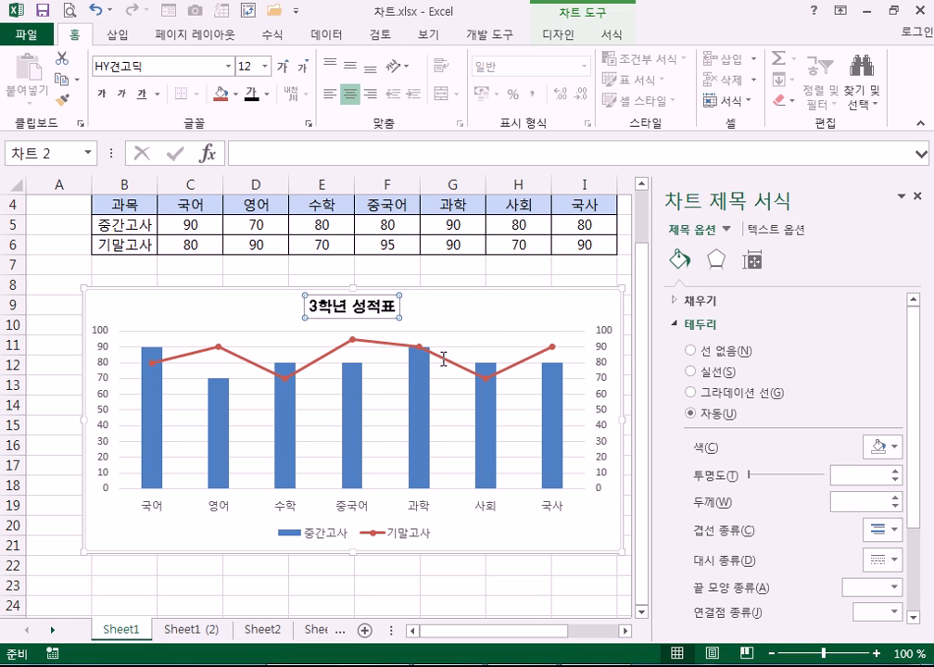
pyautogui.click(442, 359)
pyautogui.click(504, 313)
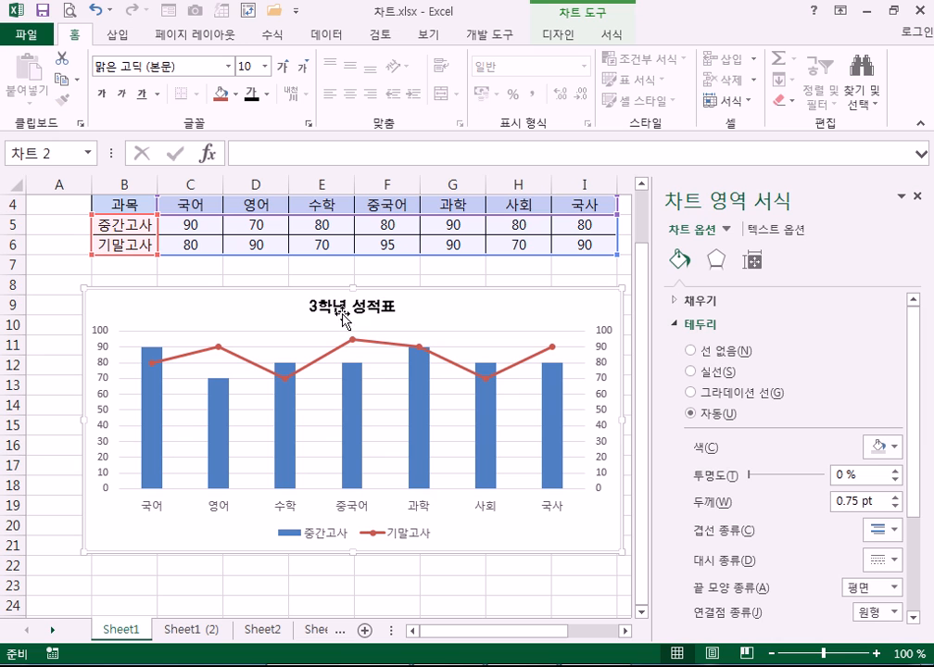
# Step: Give the chart title a solid yellow fill with 0% transparency
pyautogui.click(376, 316)
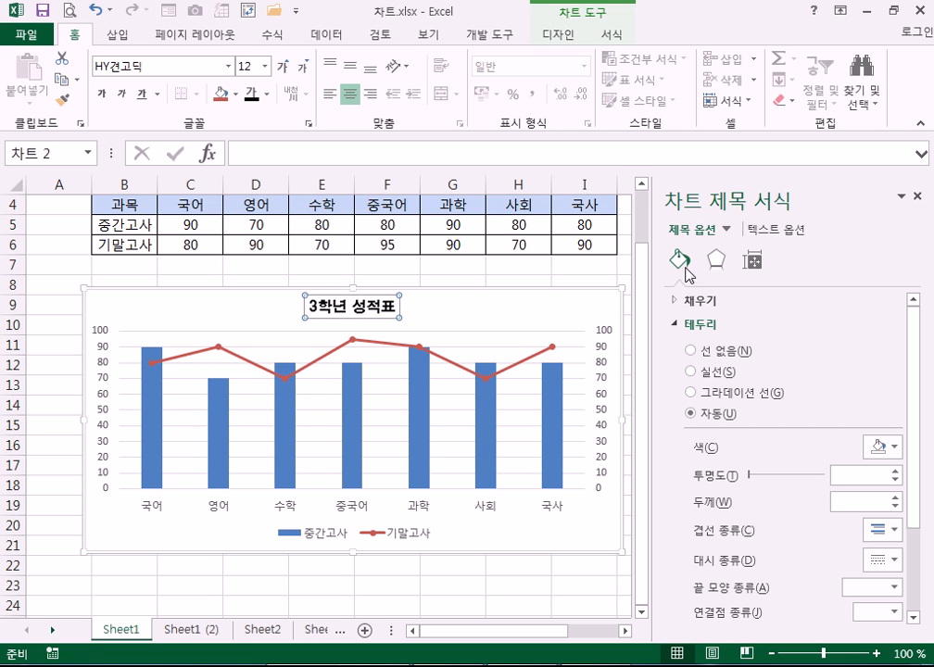
pyautogui.click(687, 302)
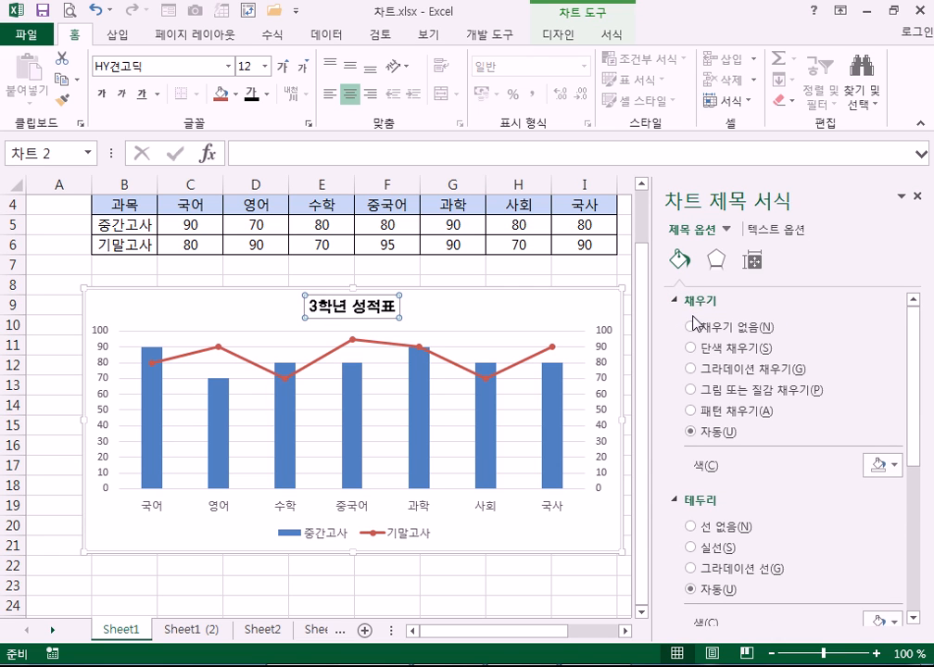
pyautogui.click(704, 503)
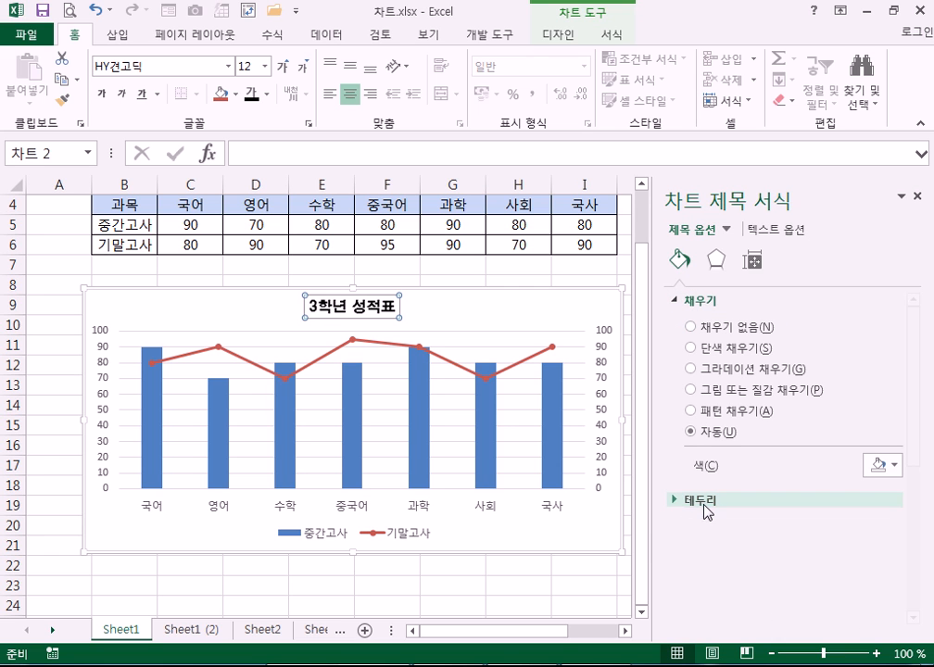
pyautogui.click(697, 302)
pyautogui.click(694, 305)
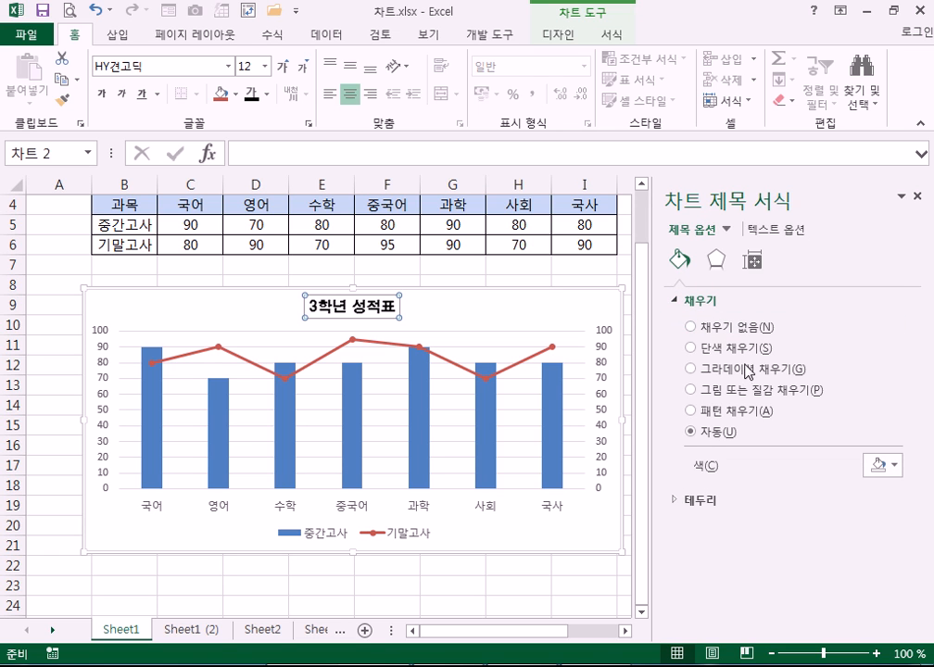
pyautogui.click(731, 354)
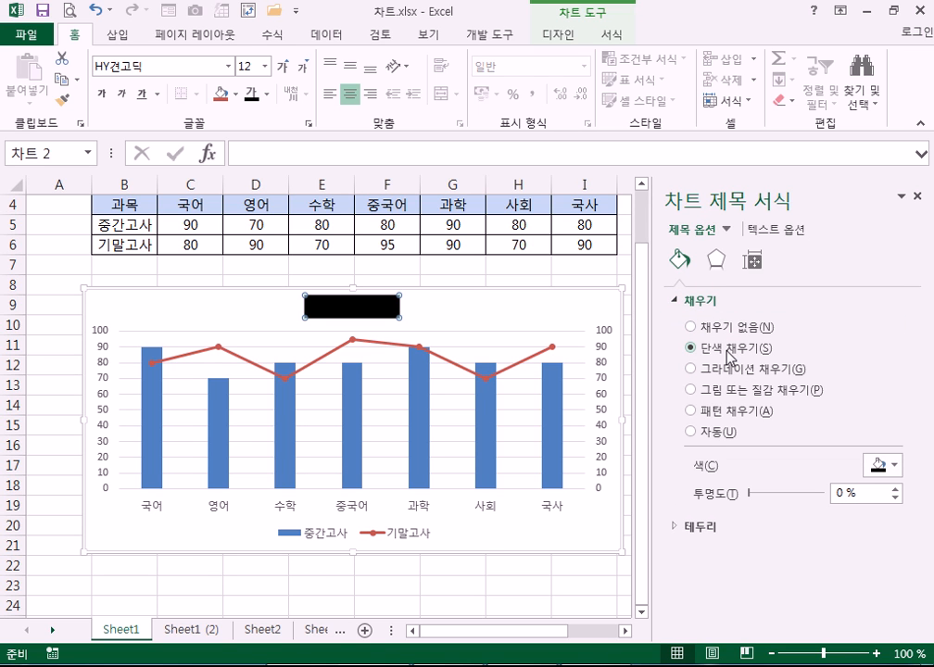
pyautogui.click(682, 528)
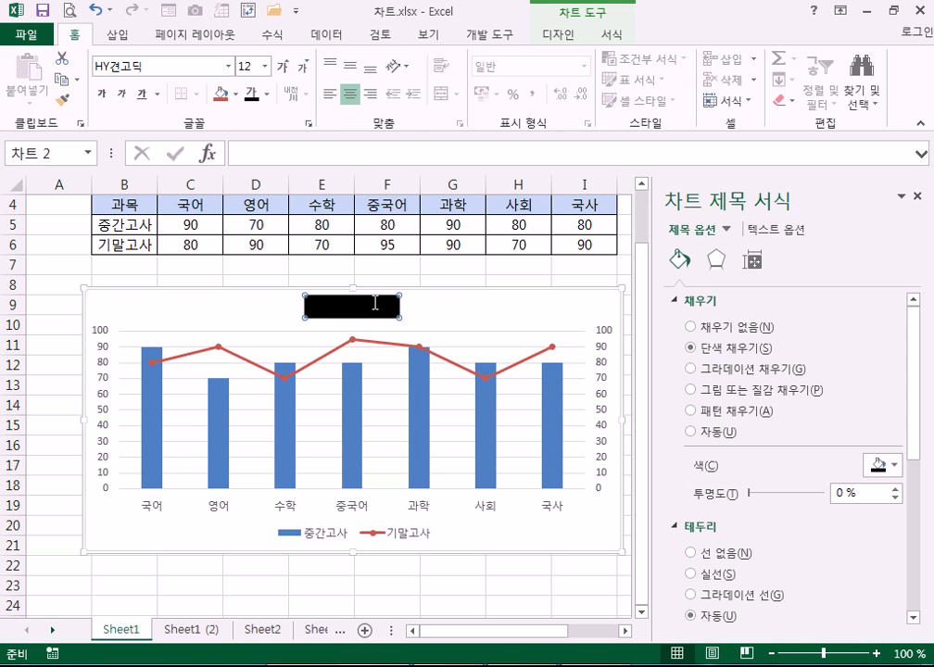
pyautogui.click(895, 467)
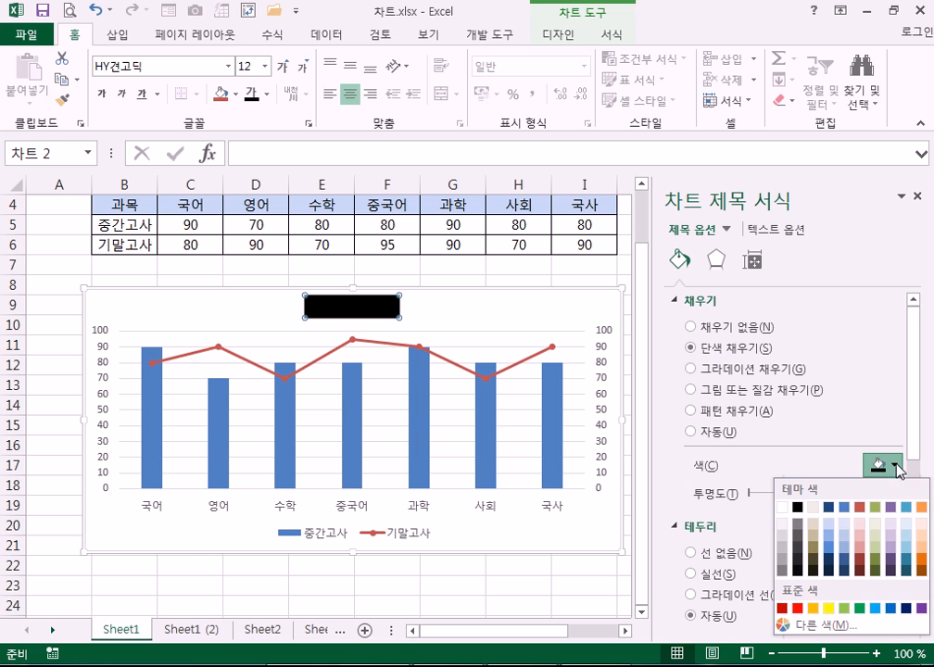
pyautogui.click(828, 609)
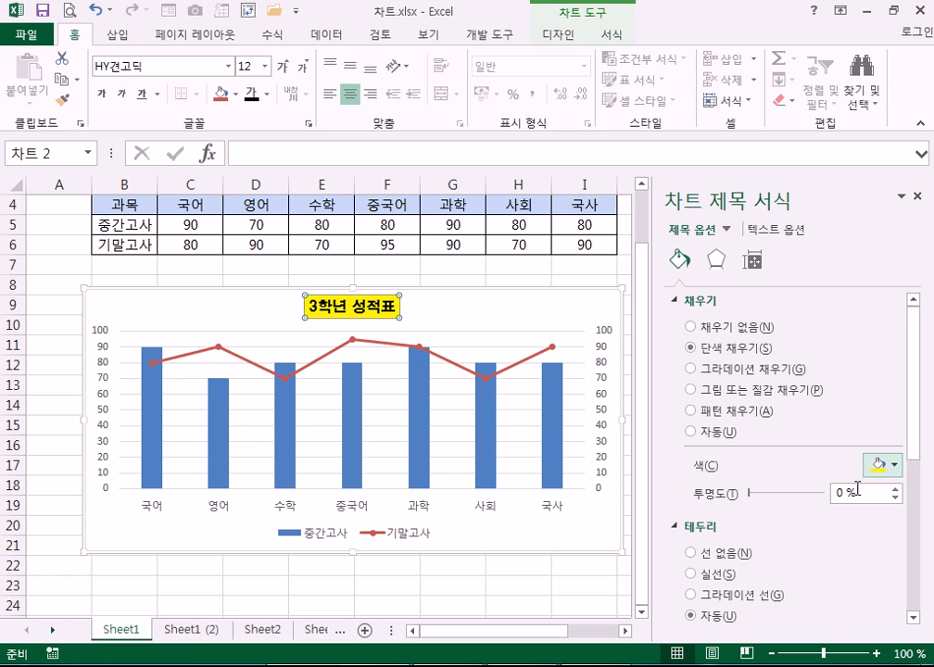
pyautogui.moveTo(773, 494); pyautogui.dragTo(731, 501)
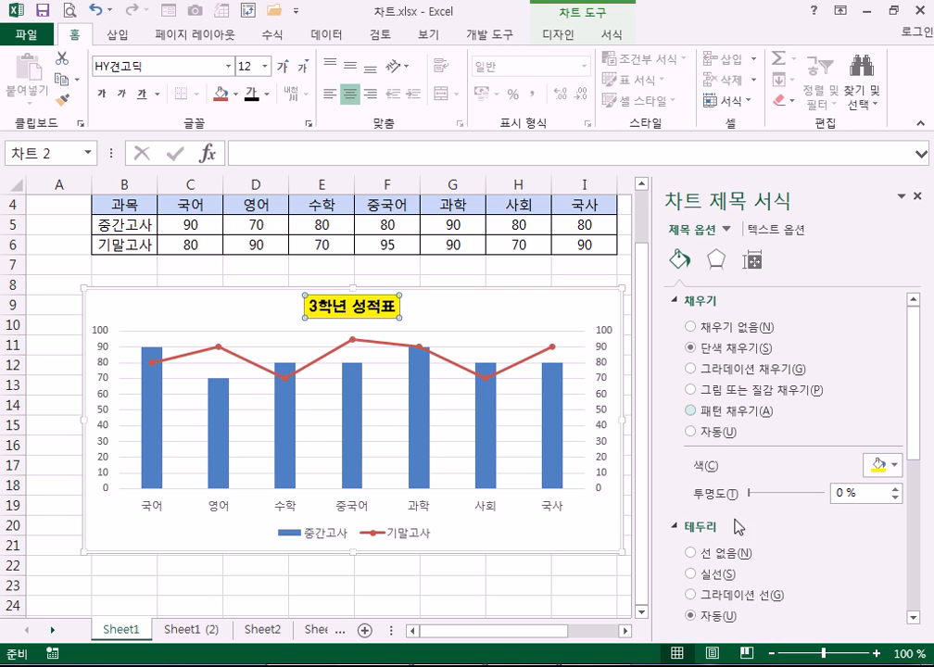
# Step: Collapse and expand the chart title's fill and border option groups to review their settings
pyautogui.scroll(-3, 913, 409)
pyautogui.scroll(3, 911, 437)
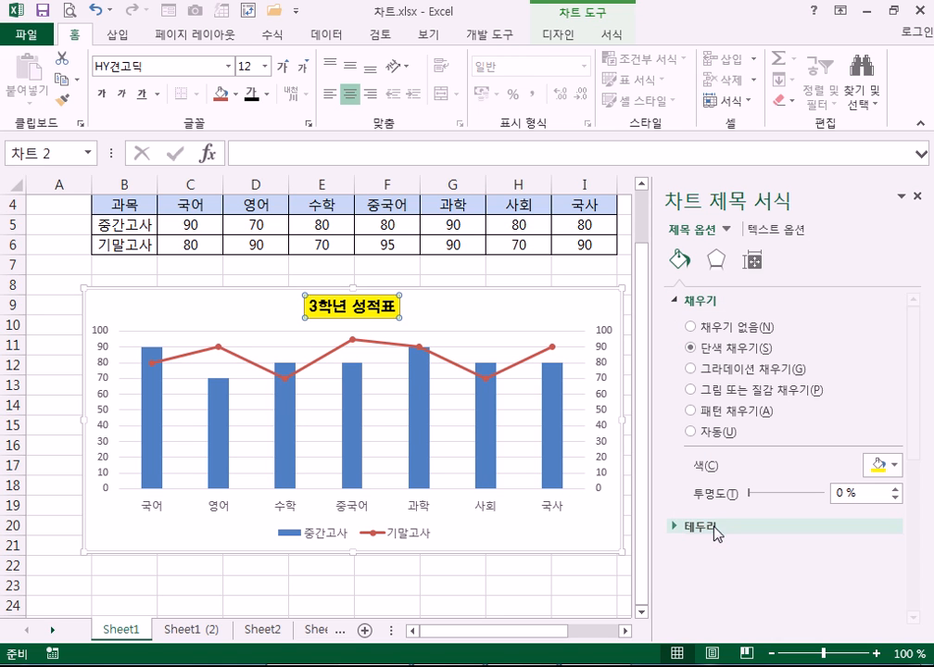
pyautogui.click(690, 302)
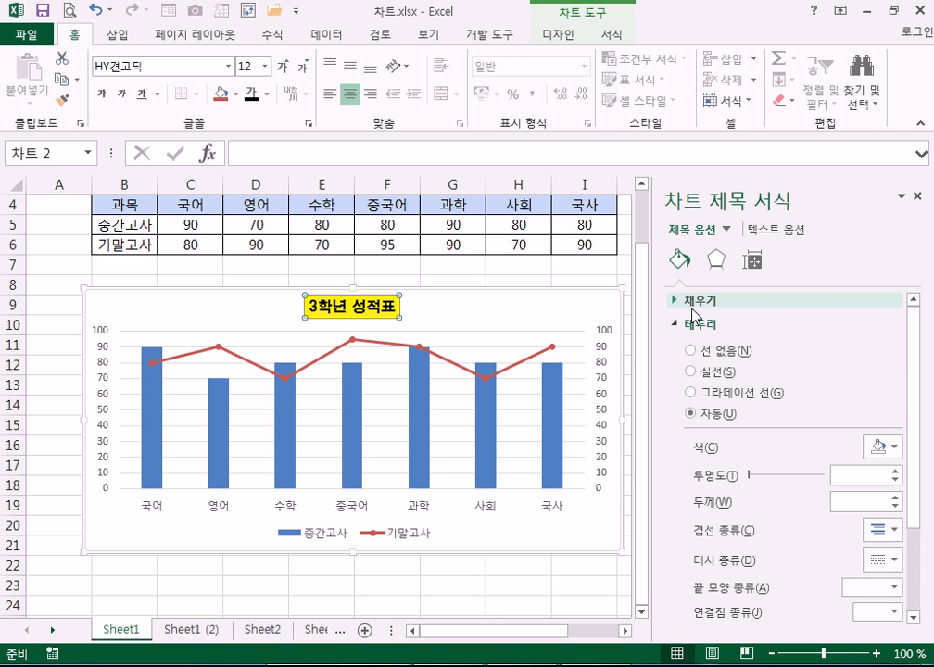
pyautogui.click(691, 302)
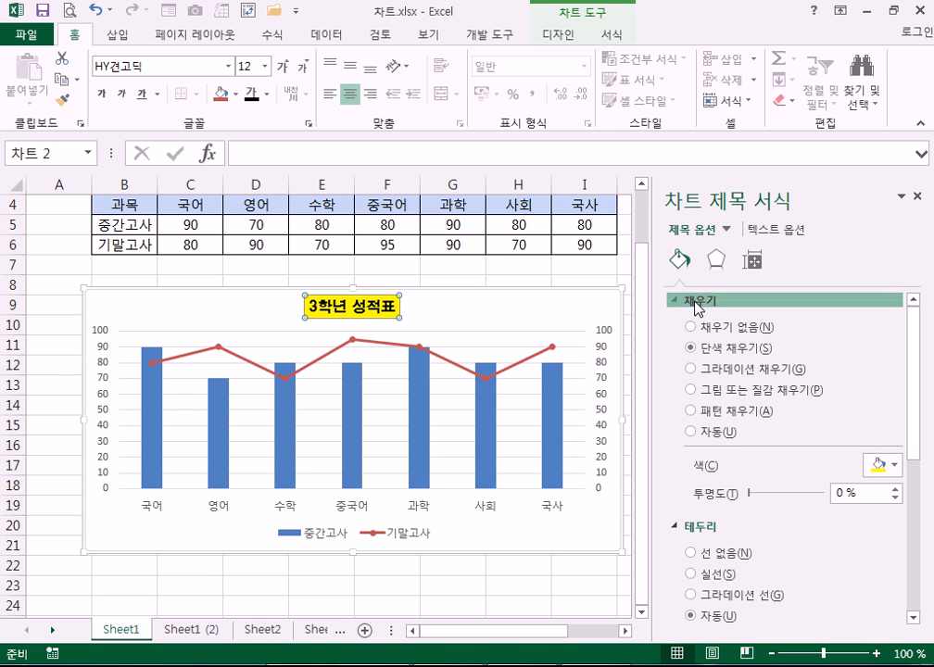
pyautogui.click(694, 303)
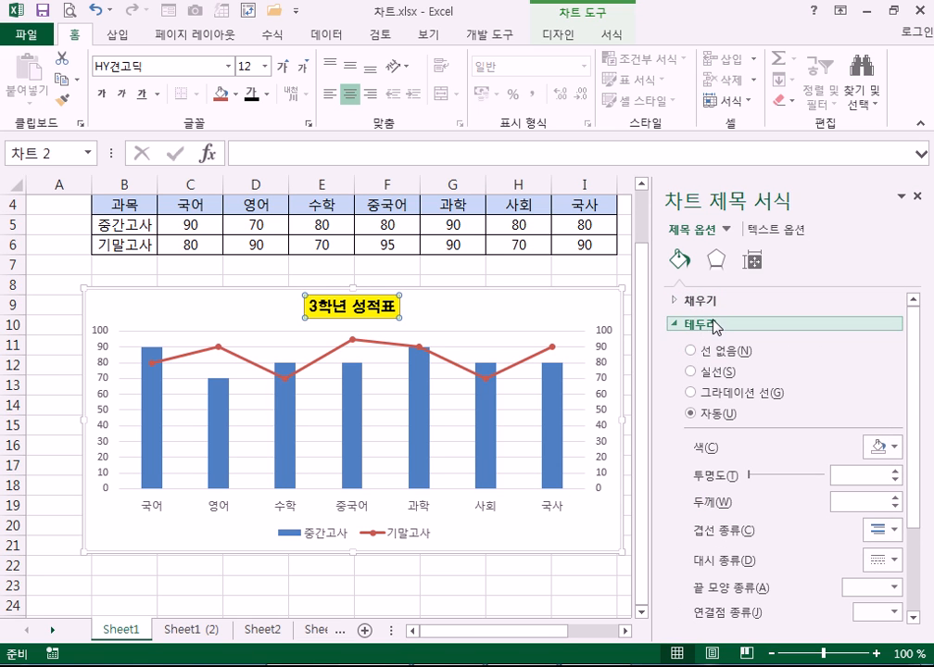
pyautogui.click(706, 325)
pyautogui.click(710, 326)
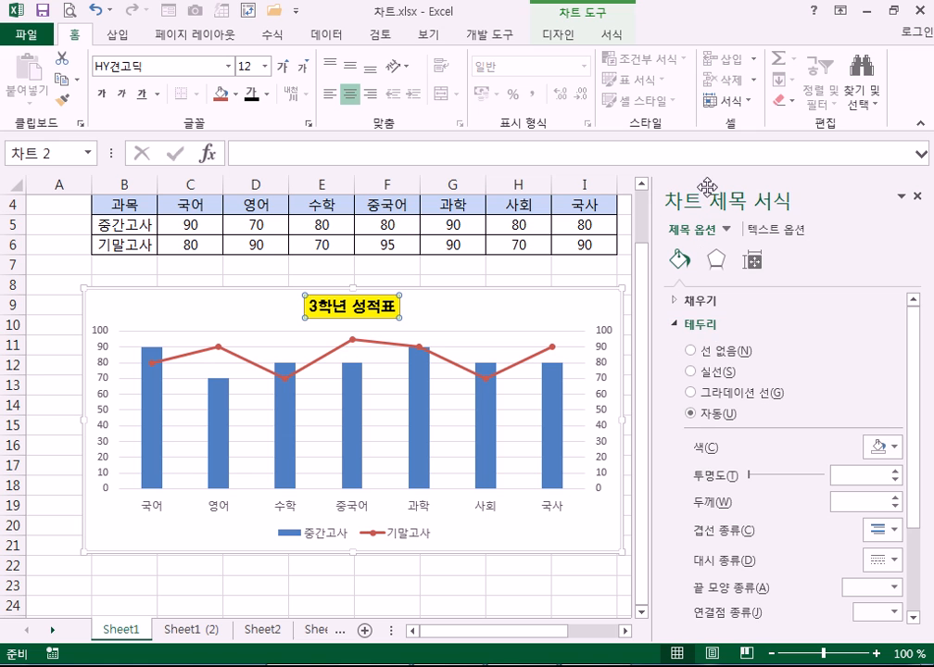
# Step: Undock the chart title formatting pane, move it over the worksheet and dock it back beside the sheet
pyautogui.moveTo(690, 184); pyautogui.dragTo(770, 190)
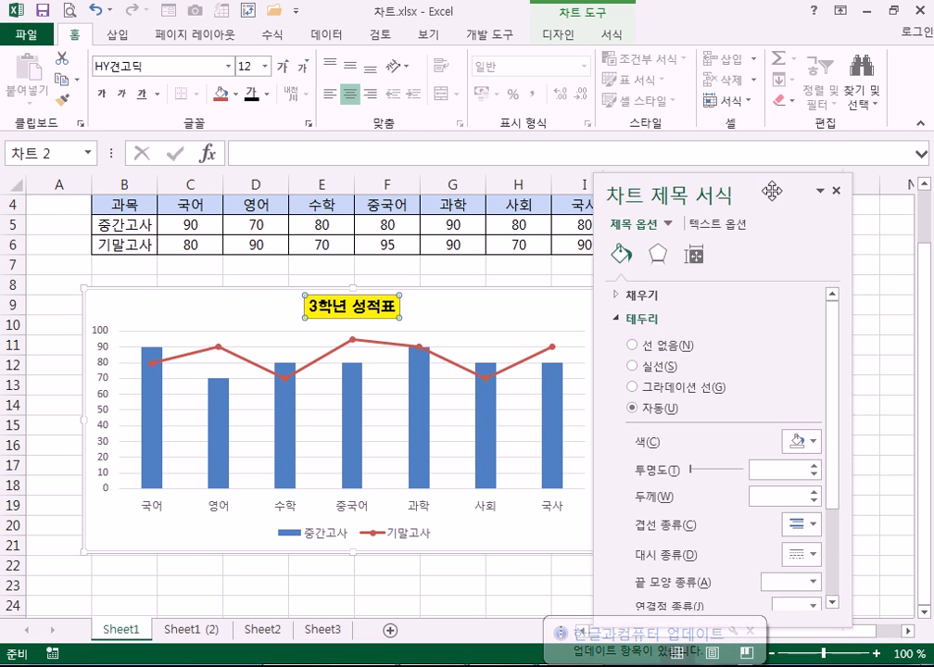
pyautogui.doubleClick(770, 190)
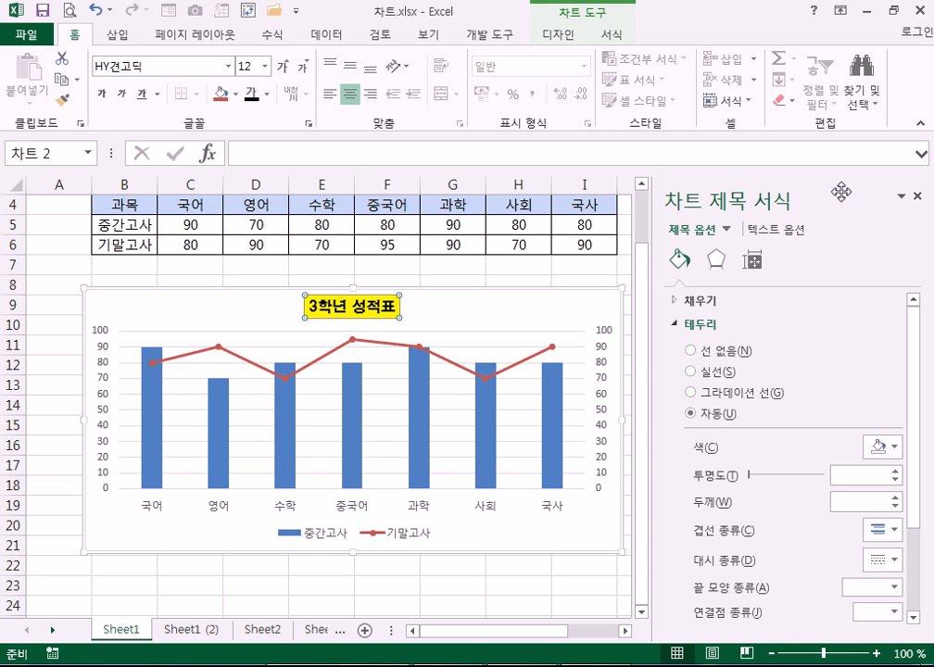
pyautogui.moveTo(840, 192); pyautogui.dragTo(371, 53)
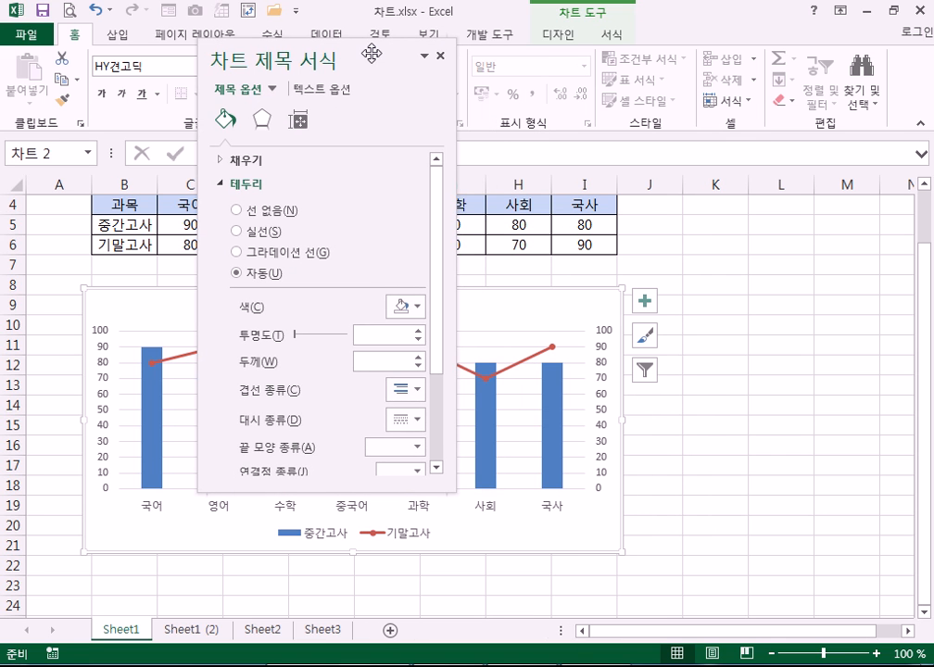
pyautogui.moveTo(540, 412)
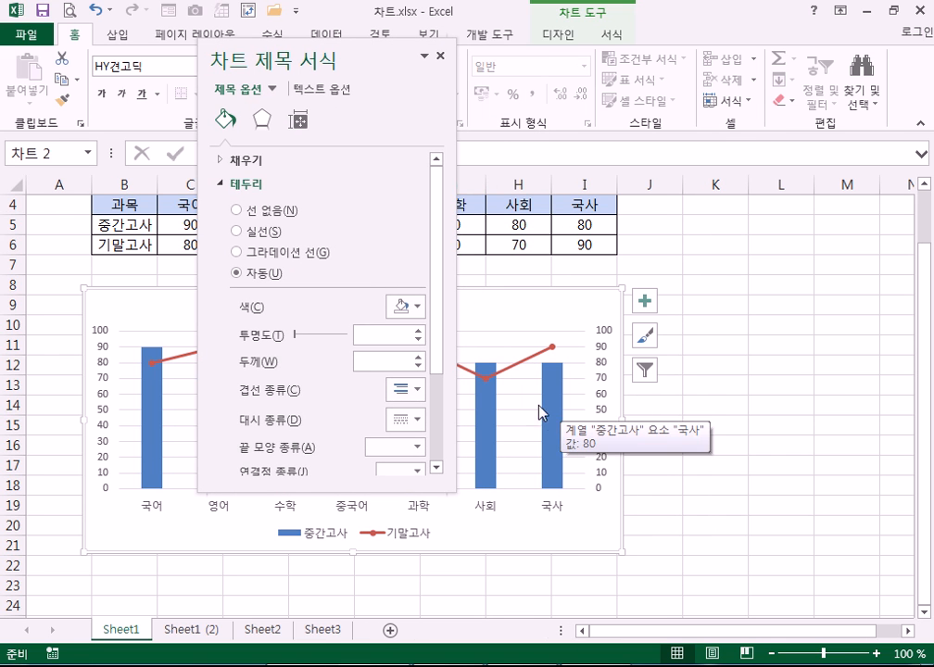
pyautogui.moveTo(298, 54); pyautogui.dragTo(507, 108)
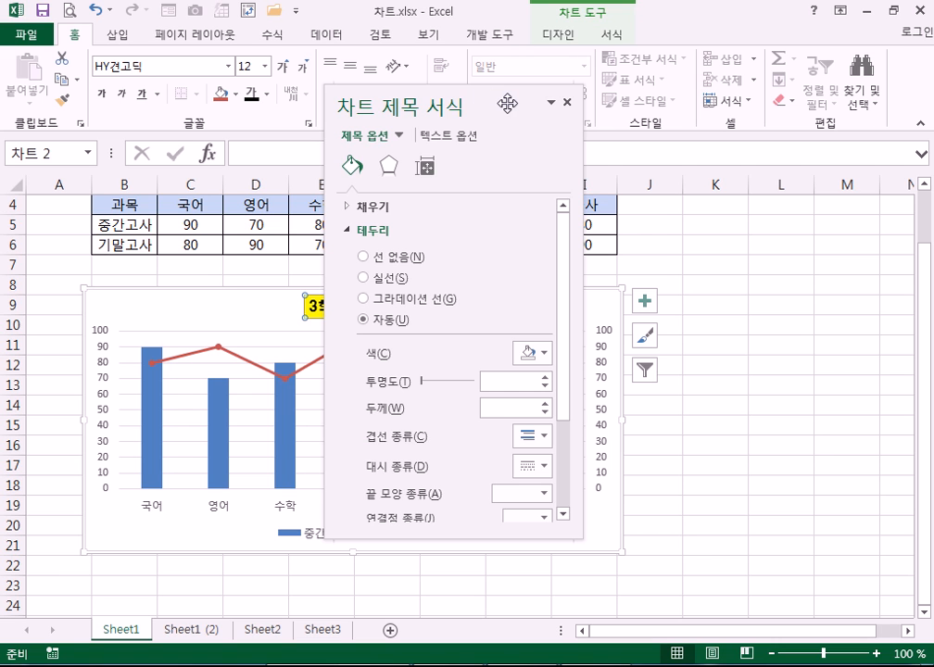
pyautogui.moveTo(507, 103); pyautogui.dragTo(833, 194)
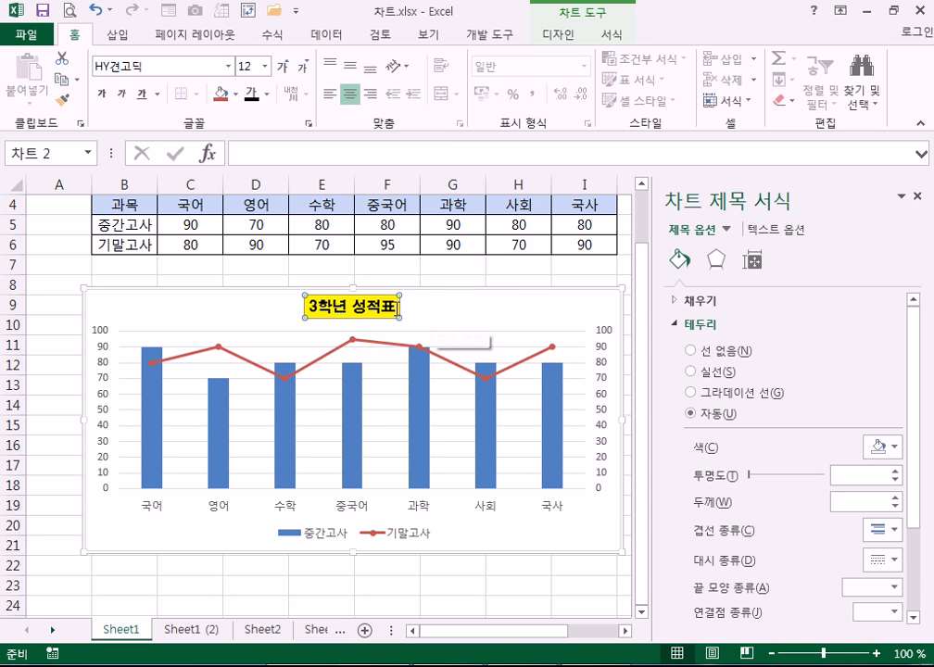
# Step: View the chart area's available commands and reselect the chart title and the legend to see their formatting options
pyautogui.rightClick(463, 304)
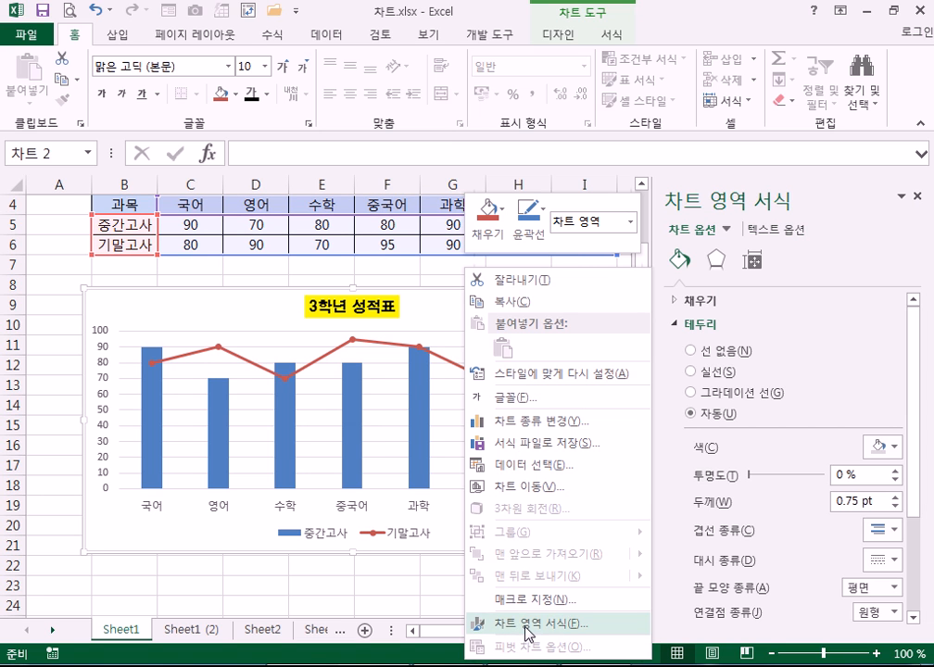
pyautogui.click(422, 318)
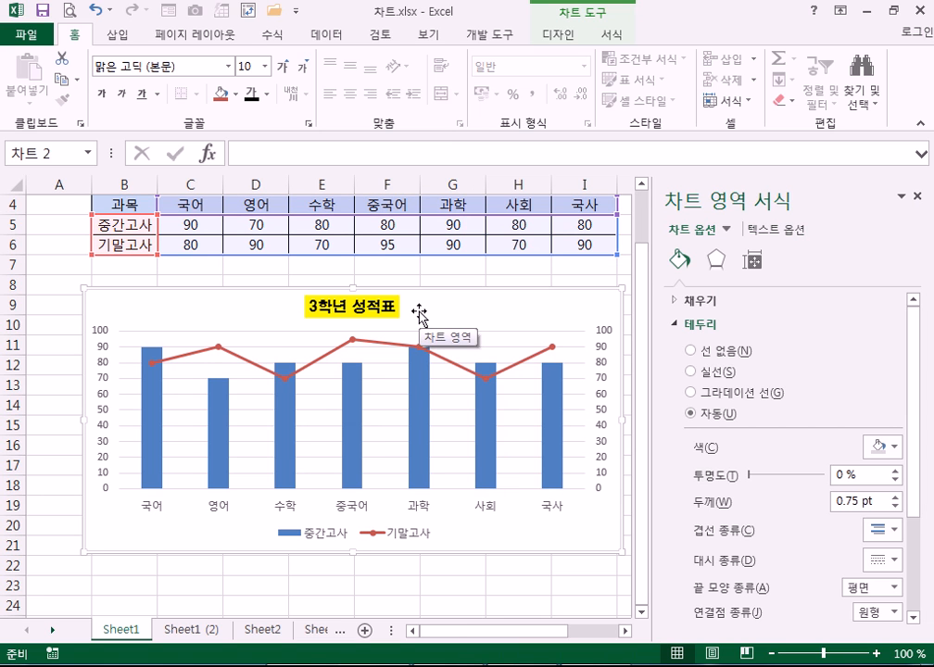
pyautogui.click(397, 307)
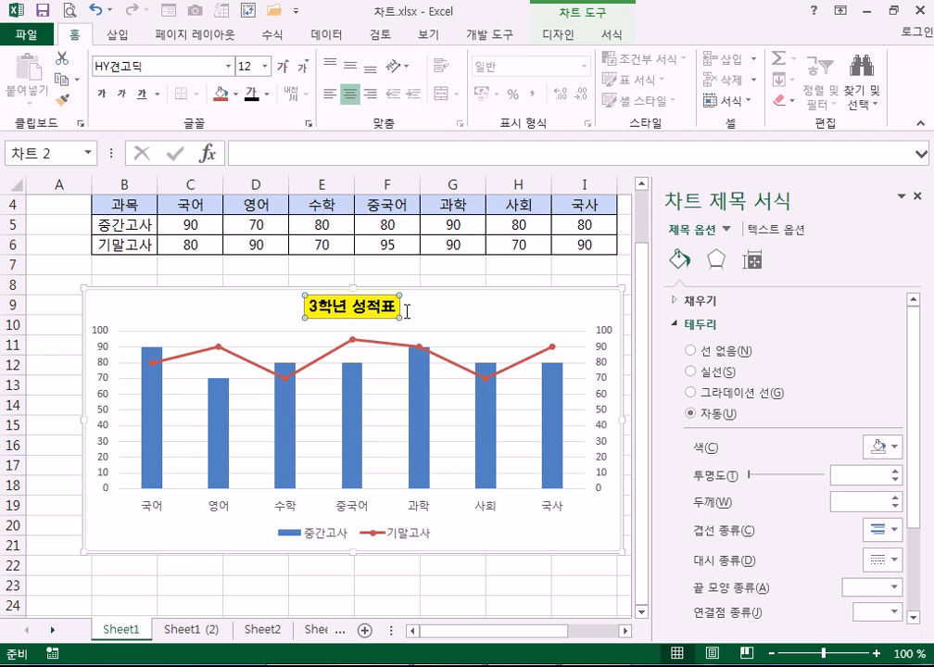
pyautogui.rightClick(500, 309)
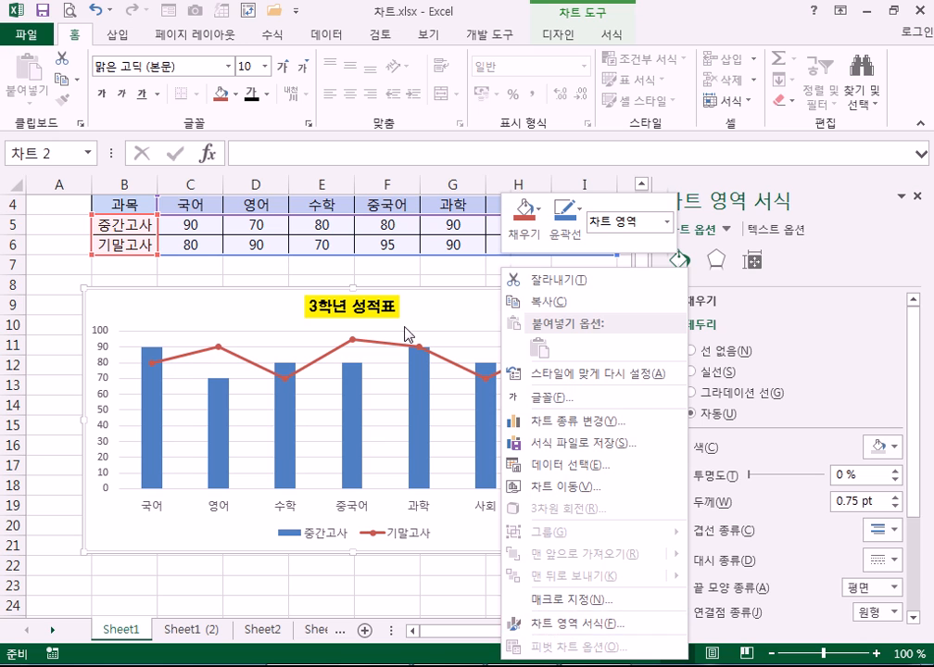
pyautogui.press('Escape')
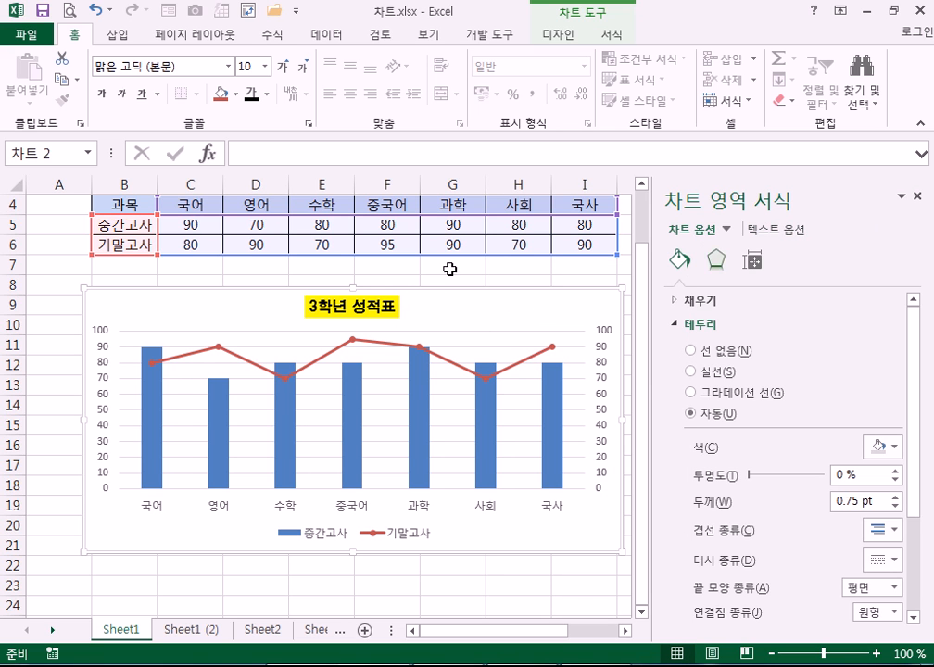
pyautogui.click(375, 313)
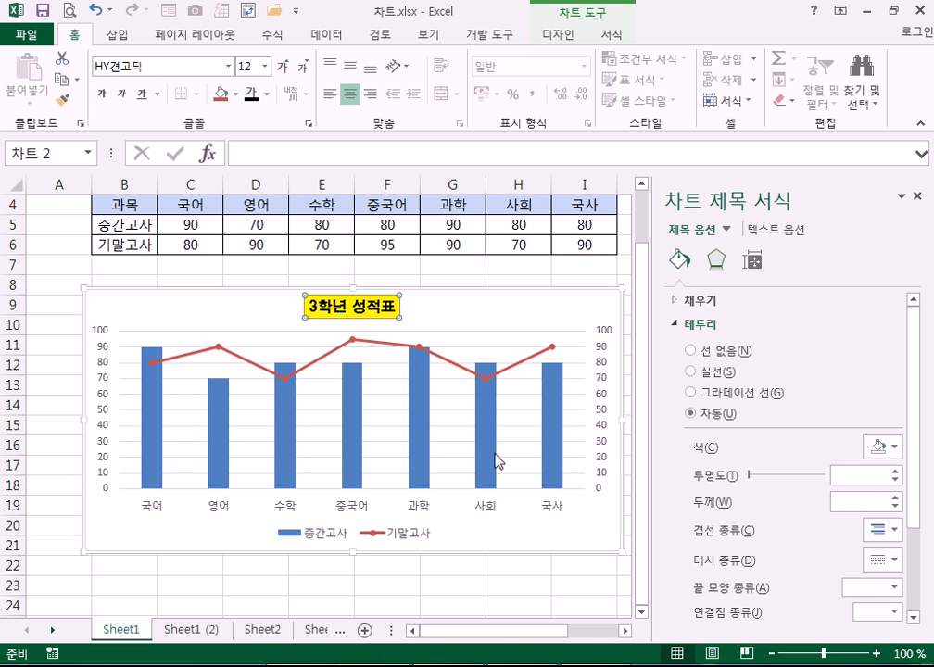
pyautogui.click(320, 533)
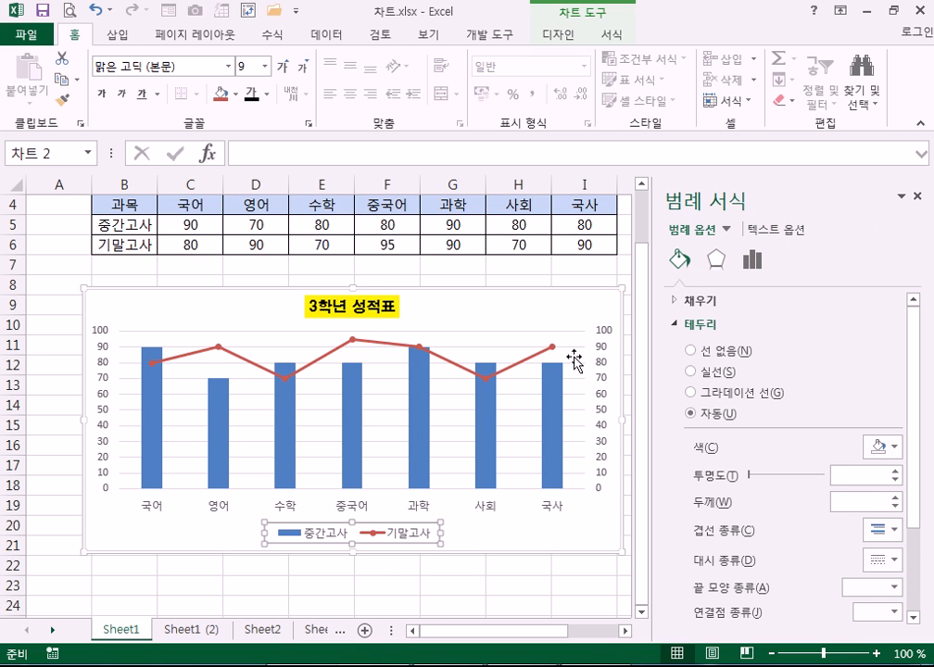
# Step: Give the chart title a solid red border line
pyautogui.click(375, 306)
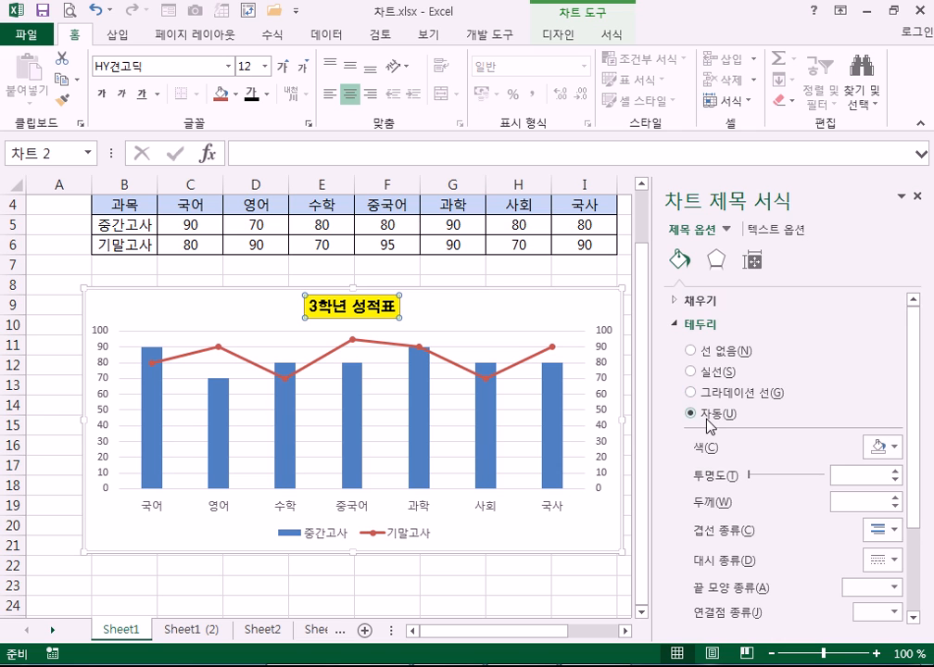
pyautogui.click(675, 302)
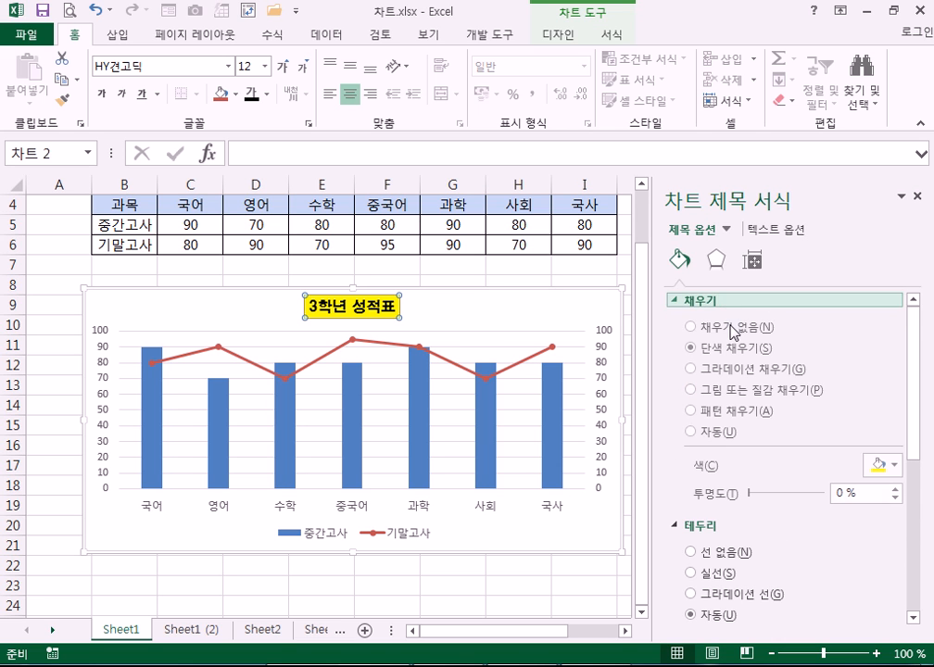
pyautogui.click(675, 302)
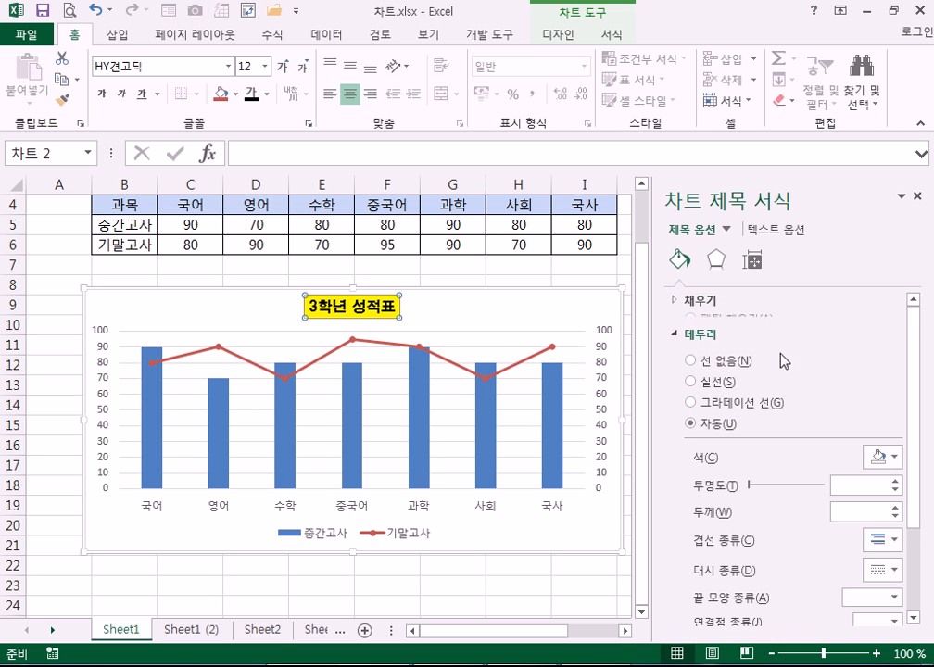
pyautogui.click(693, 371)
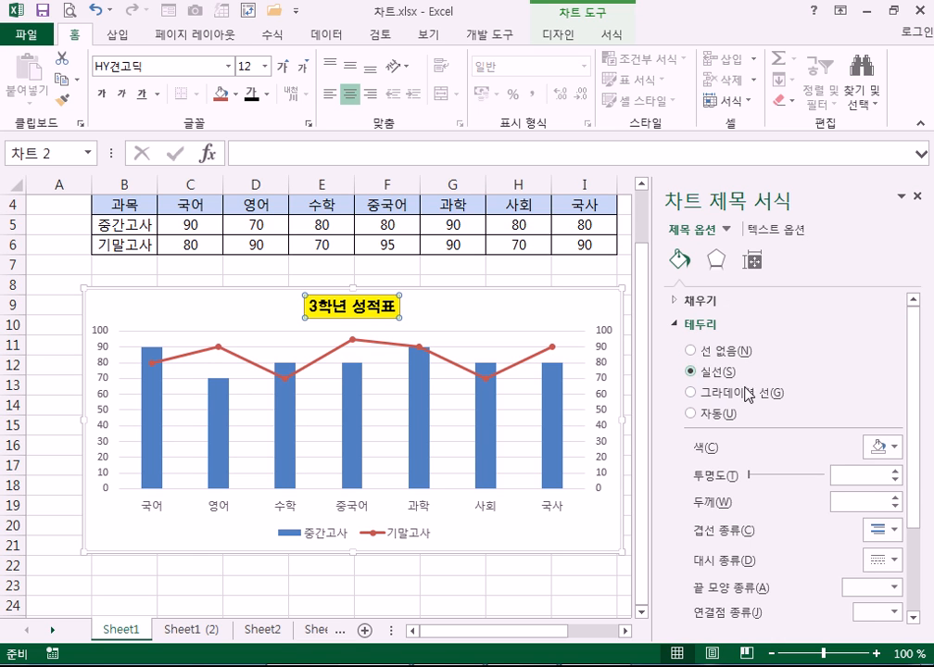
pyautogui.click(895, 446)
pyautogui.click(796, 590)
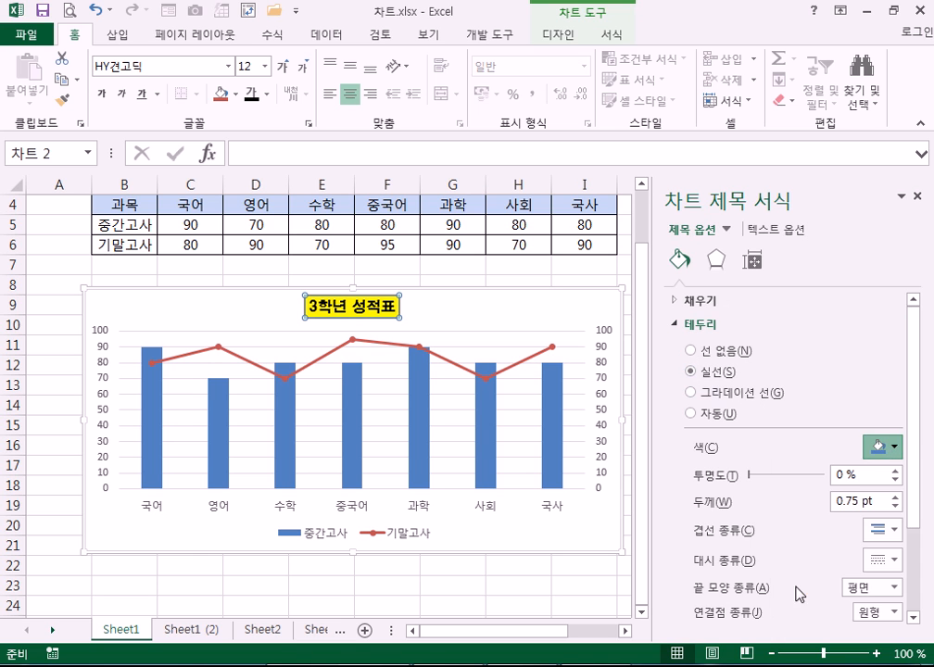
# Step: Set the chart title's border width to 2 pt and move the selection to the legend
pyautogui.click(894, 496)
pyautogui.click(894, 495)
pyautogui.click(895, 496)
pyautogui.click(895, 496)
pyautogui.click(895, 496)
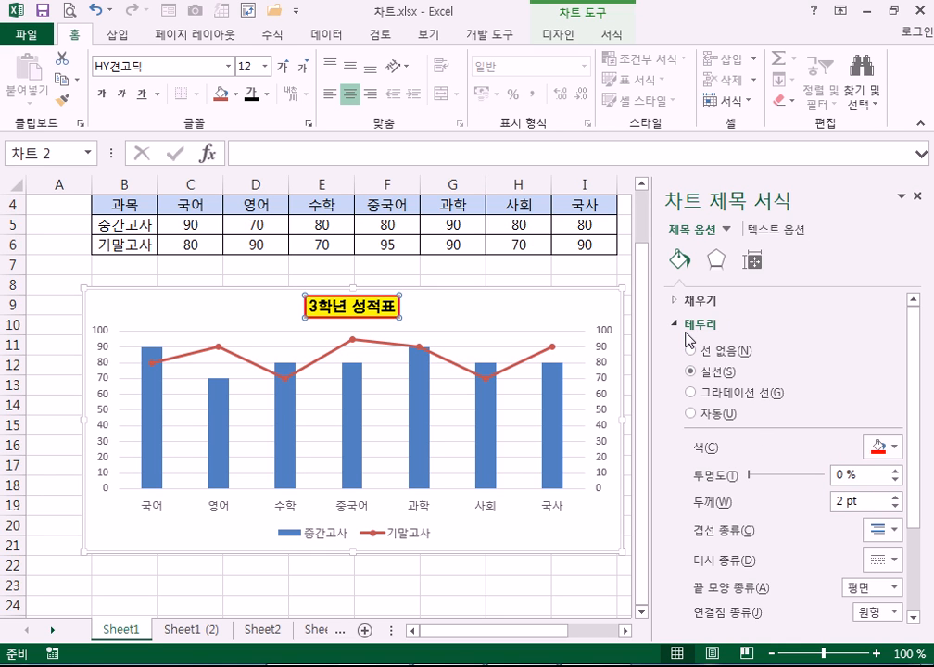
pyautogui.press('Down')
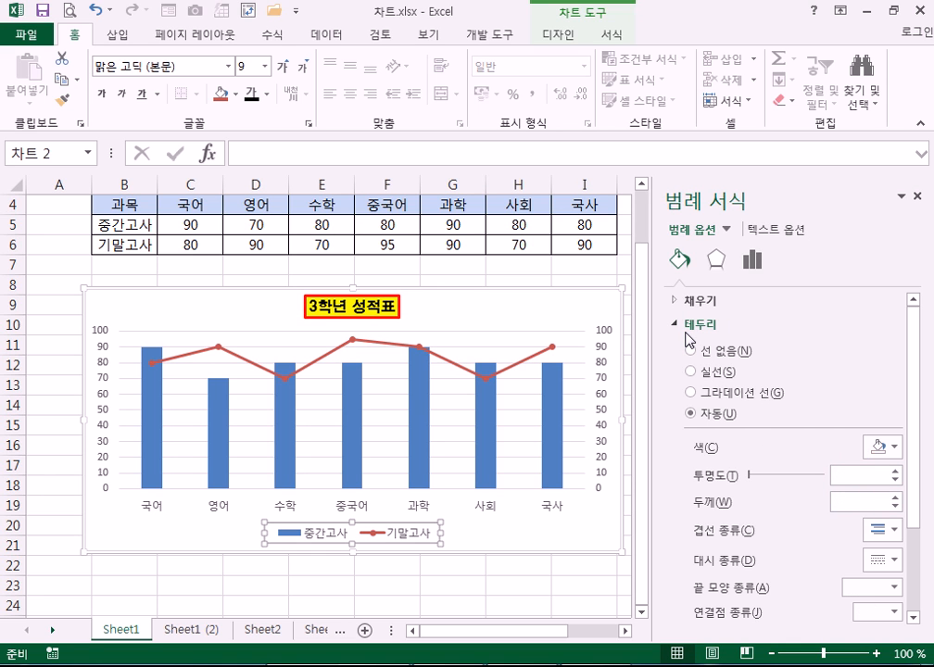
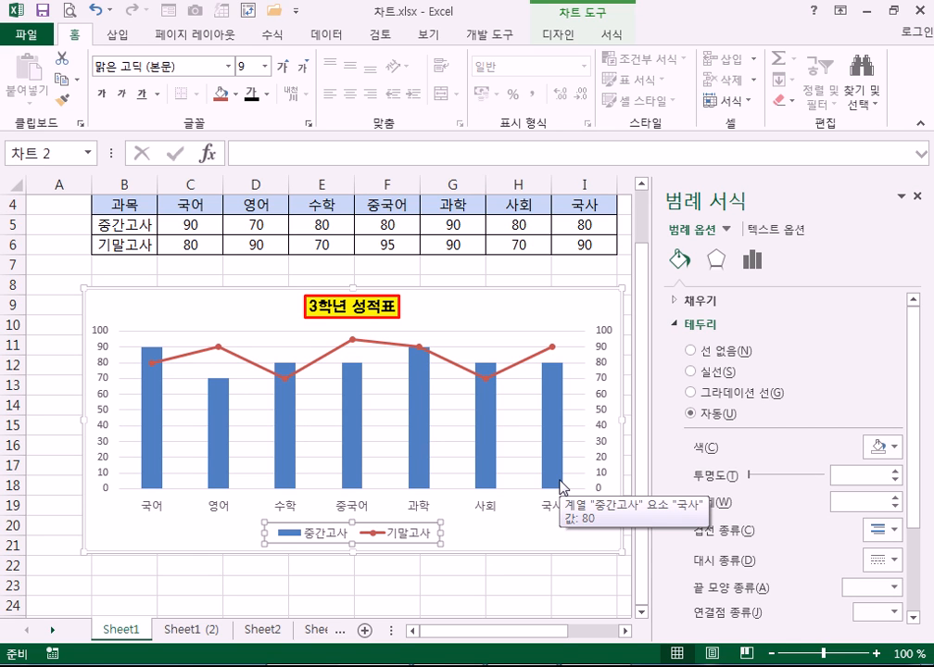
# Step: Select the primary vertical axis, review its tick mark and label option groups, and expand its bounds and units settings
pyautogui.click(106, 371)
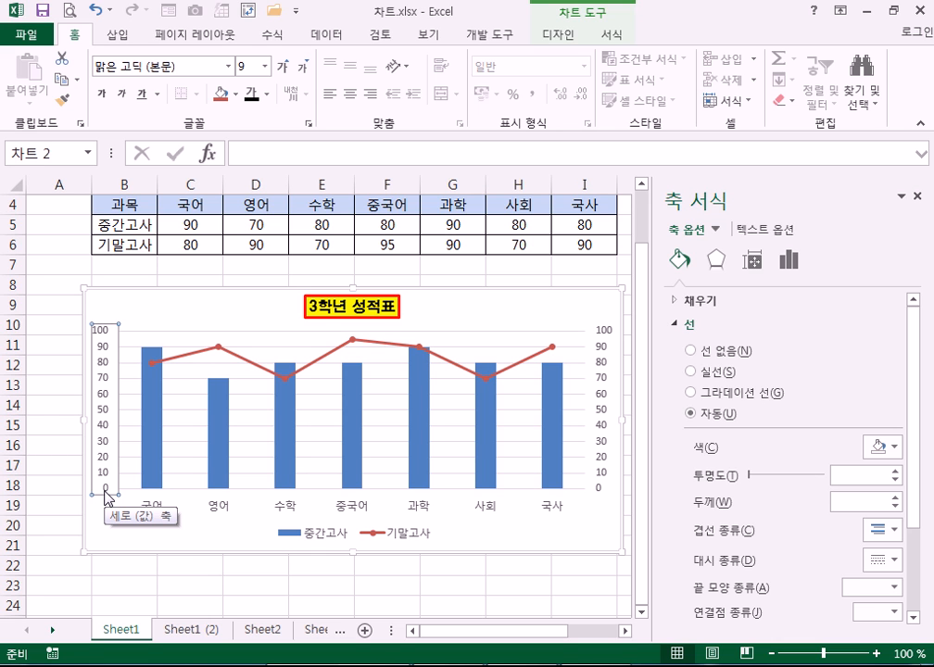
pyautogui.click(687, 324)
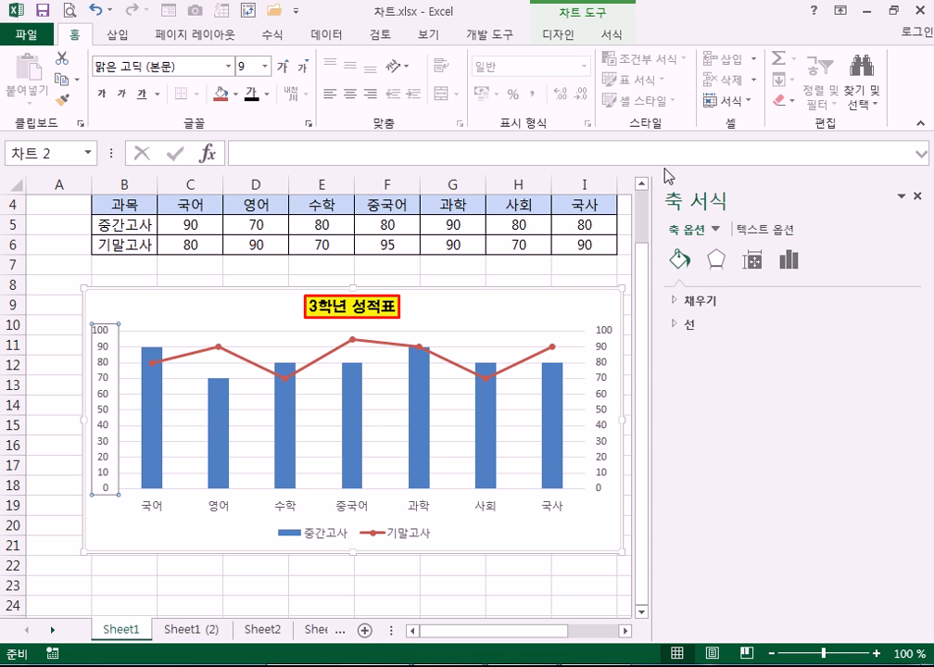
pyautogui.click(788, 260)
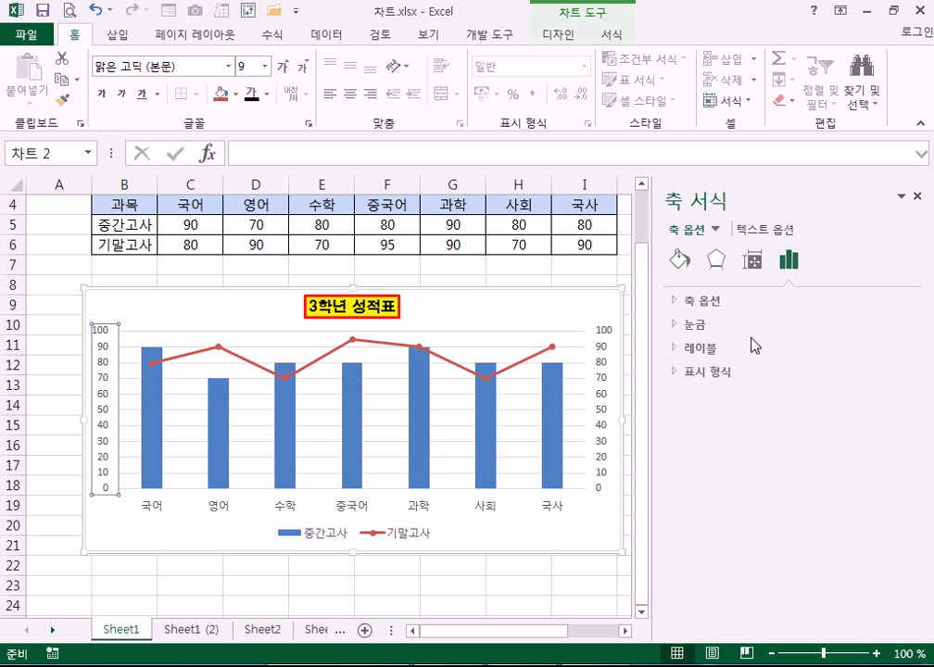
pyautogui.click(677, 326)
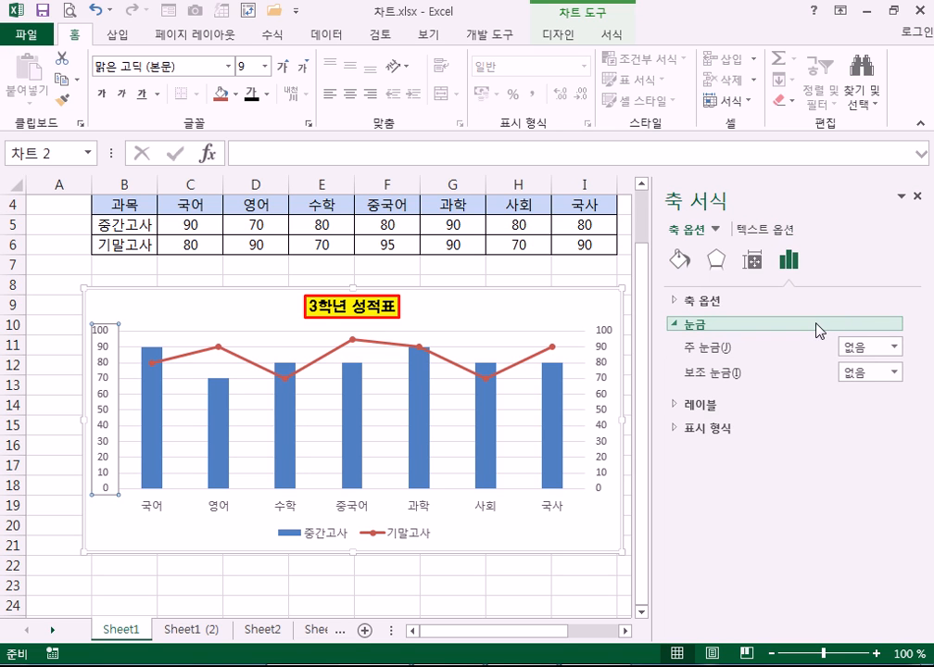
pyautogui.click(675, 329)
pyautogui.click(675, 354)
pyautogui.click(674, 349)
pyautogui.click(675, 301)
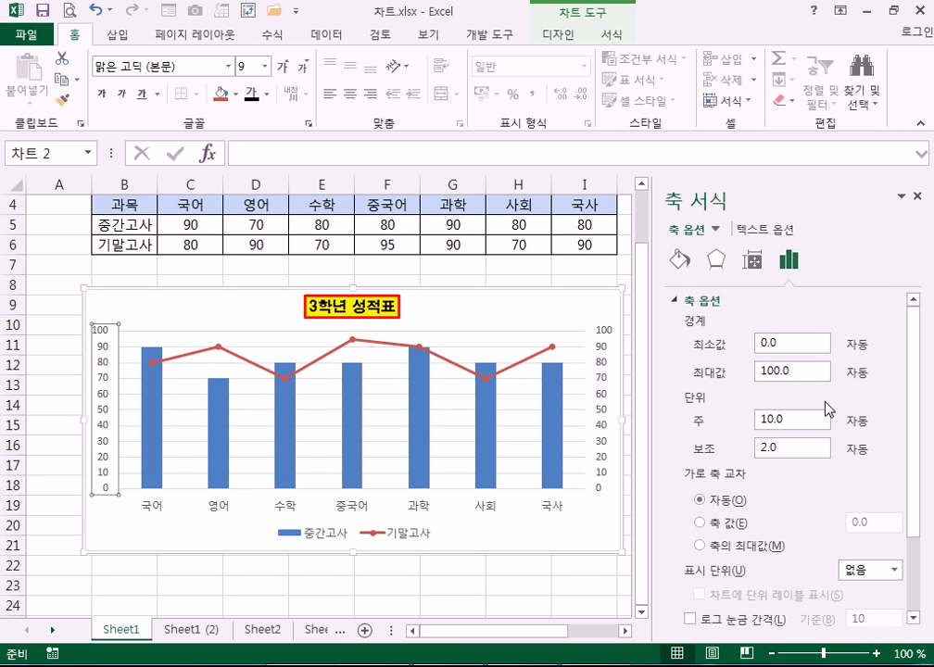
pyautogui.click(679, 260)
pyautogui.click(791, 262)
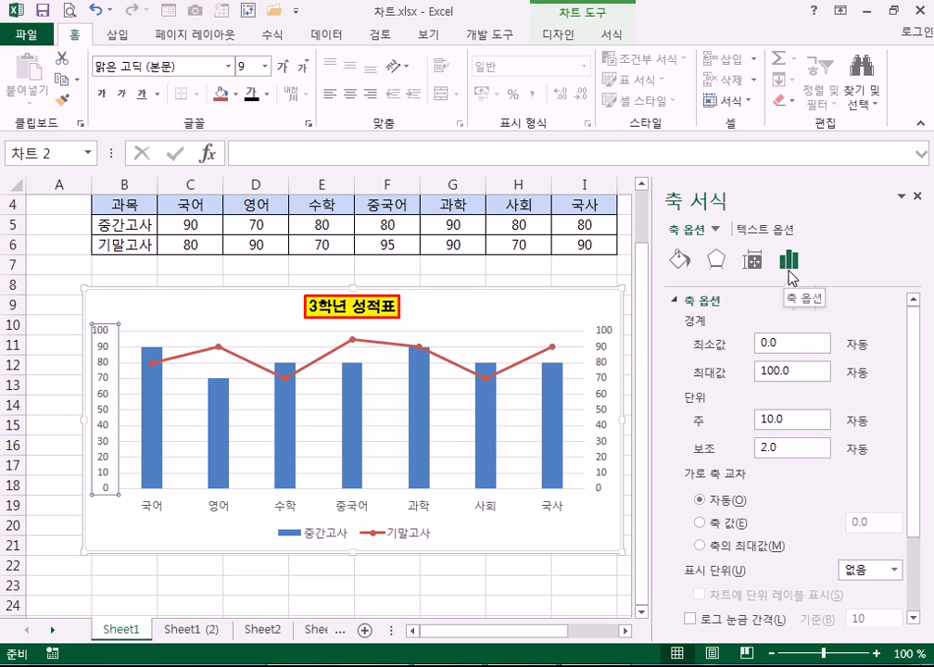
# Step: Set the primary vertical axis's minimum to 50 and its maximum to 100
pyautogui.moveTo(785, 342); pyautogui.dragTo(744, 345)
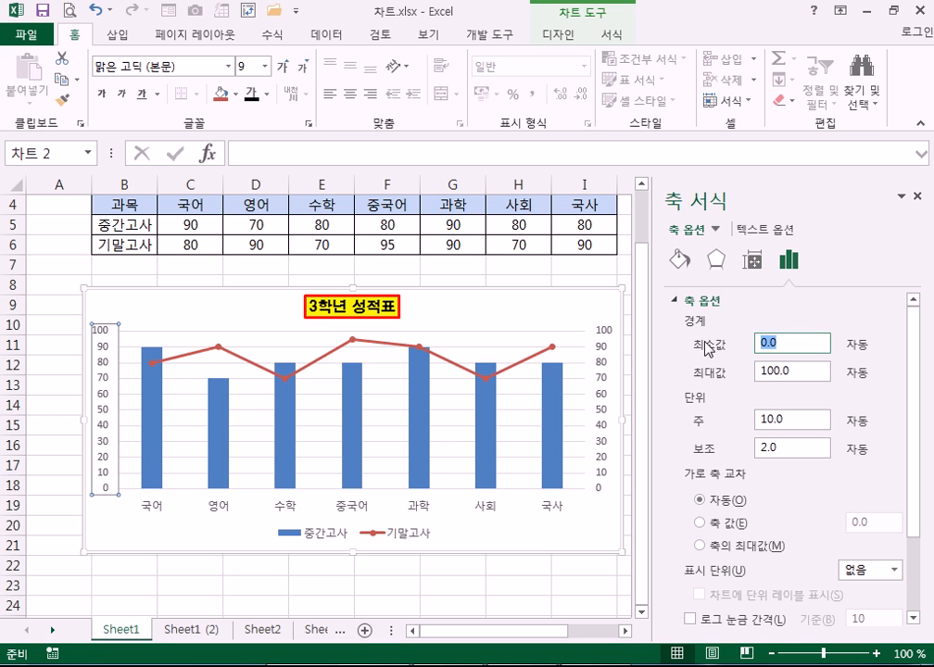
pyautogui.write('50')
pyautogui.press('Return')
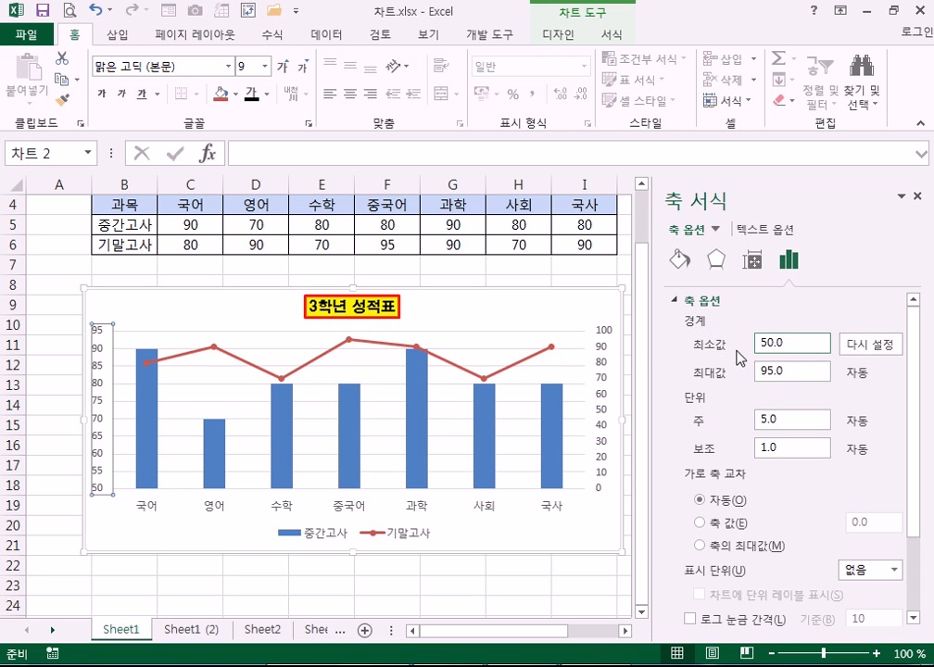
pyautogui.moveTo(800, 418); pyautogui.dragTo(739, 418)
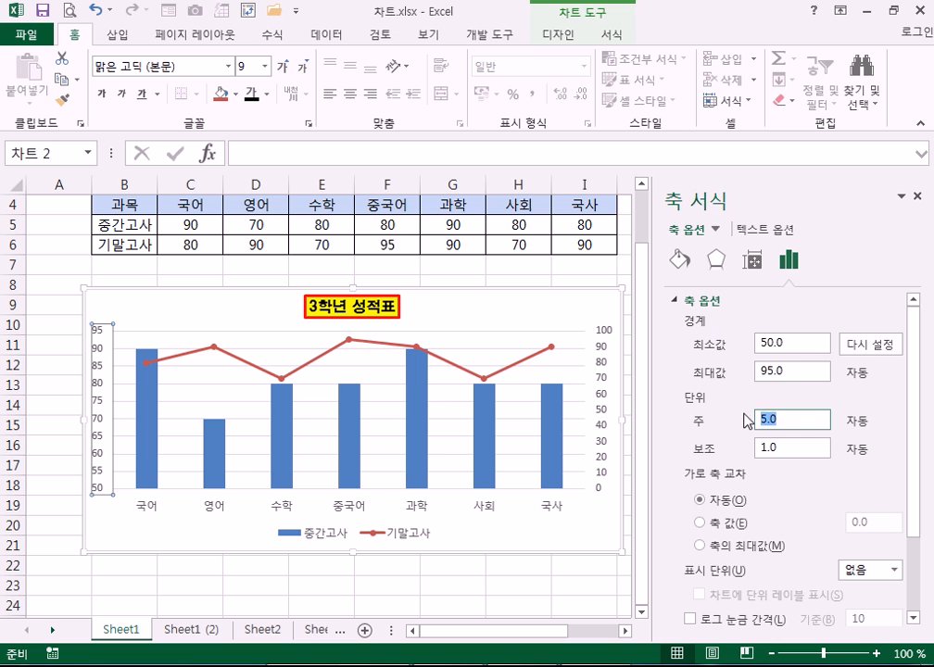
pyautogui.moveTo(826, 370); pyautogui.dragTo(685, 363)
pyautogui.write('100')
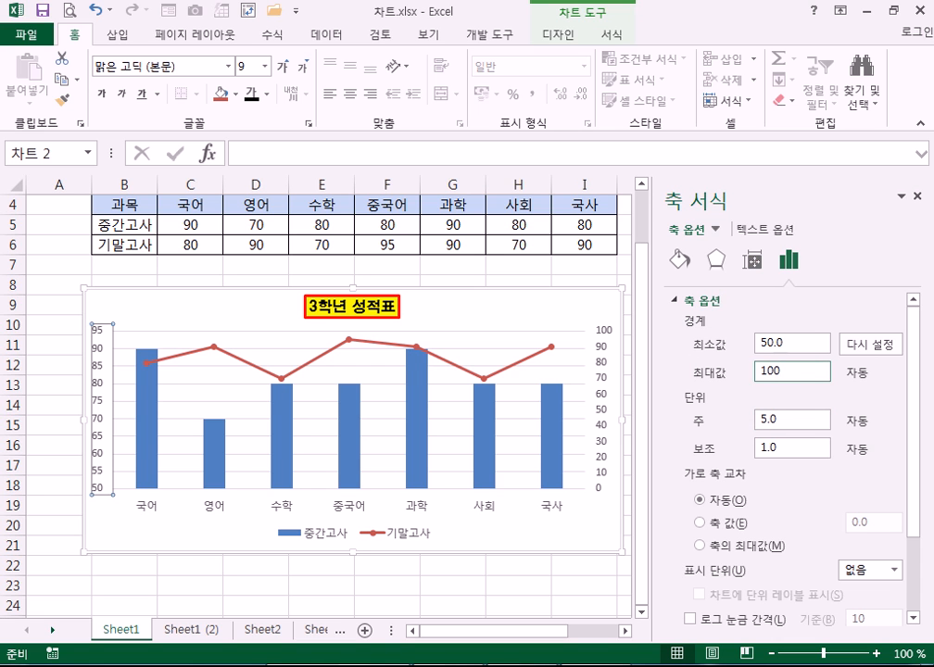
pyautogui.press('Return')
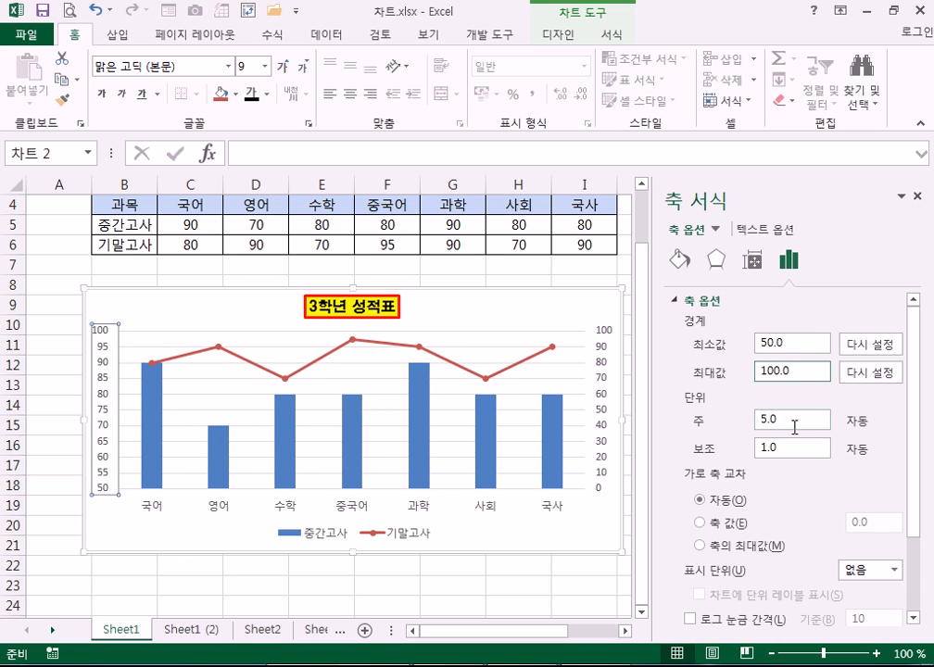
# Step: Set the primary vertical axis's major unit to 10 and review its minimum, maximum and major unit fields
pyautogui.moveTo(797, 420); pyautogui.dragTo(718, 419)
pyautogui.write('10')
pyautogui.press('Return')
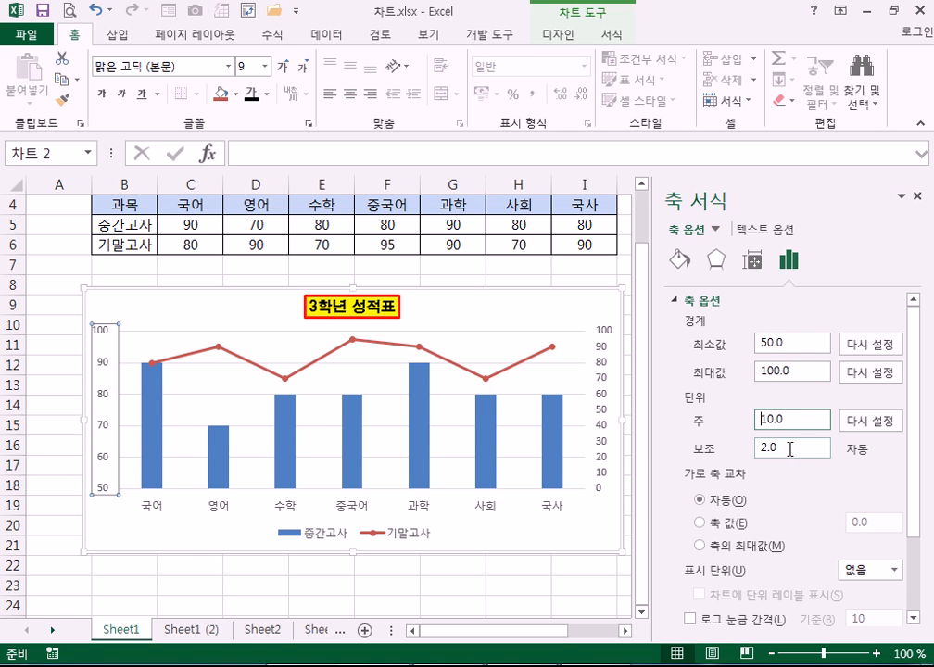
pyautogui.click(790, 343)
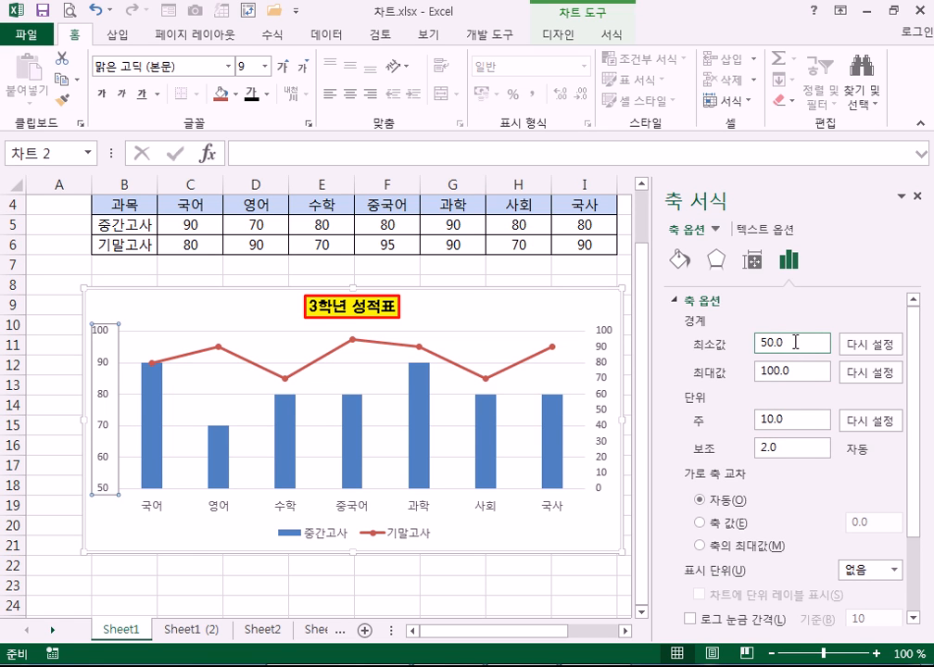
pyautogui.click(802, 370)
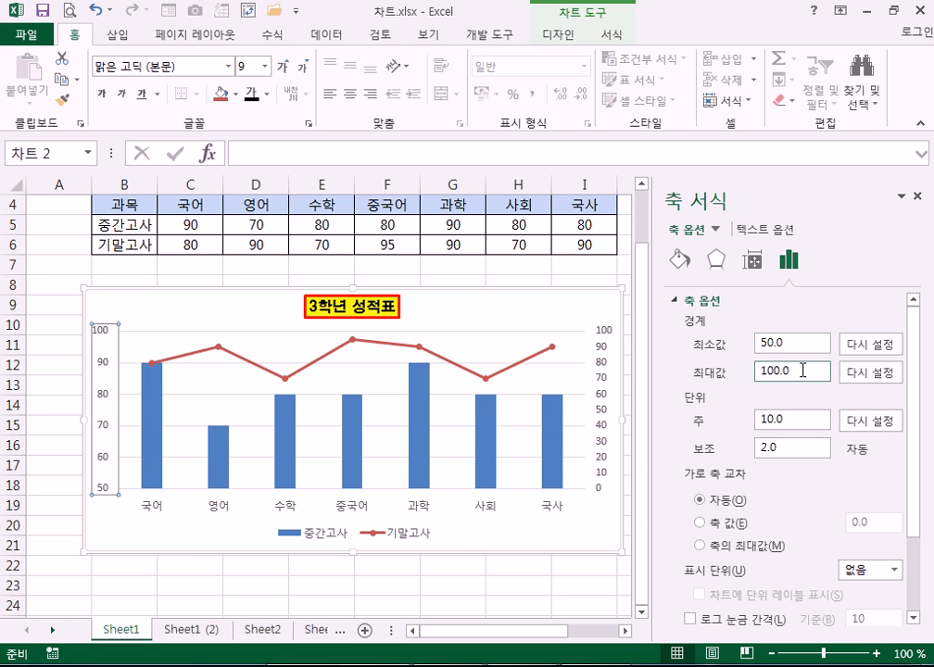
pyautogui.click(811, 418)
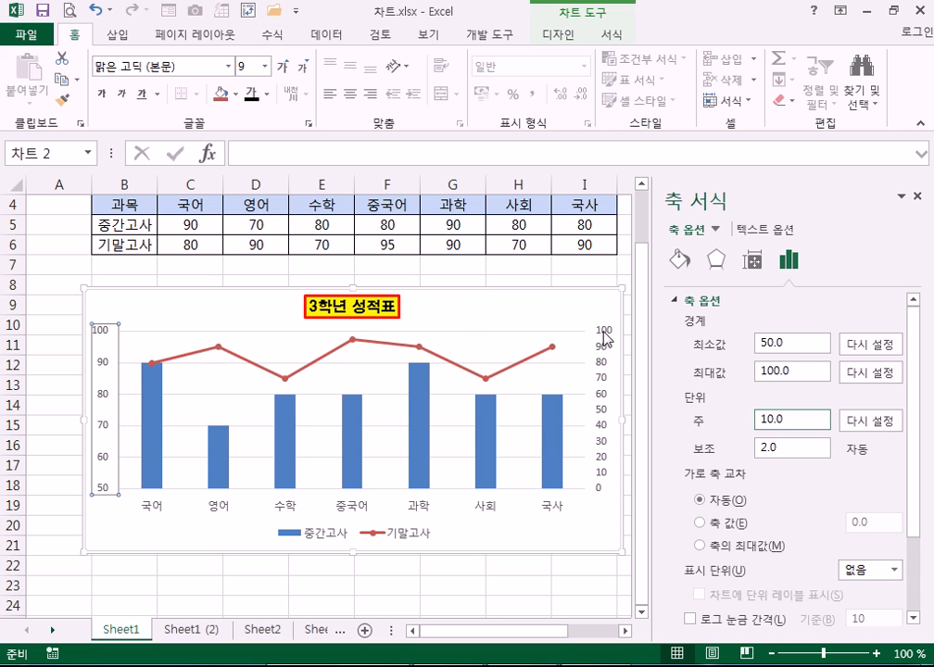
# Step: Set the secondary vertical axis's minimum to 60 and its major unit to 10
pyautogui.click(604, 365)
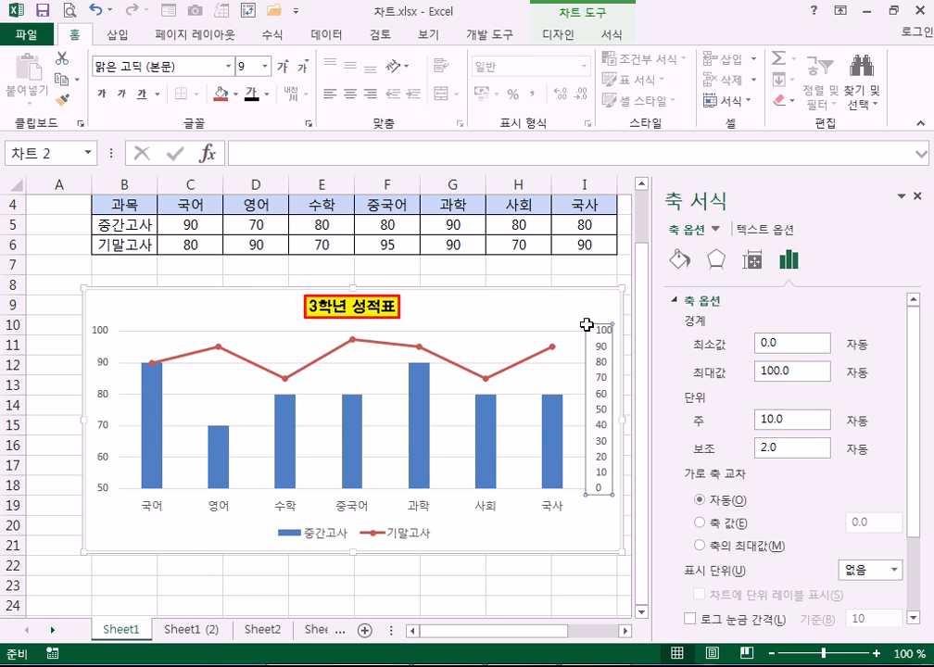
pyautogui.moveTo(823, 343); pyautogui.dragTo(761, 341)
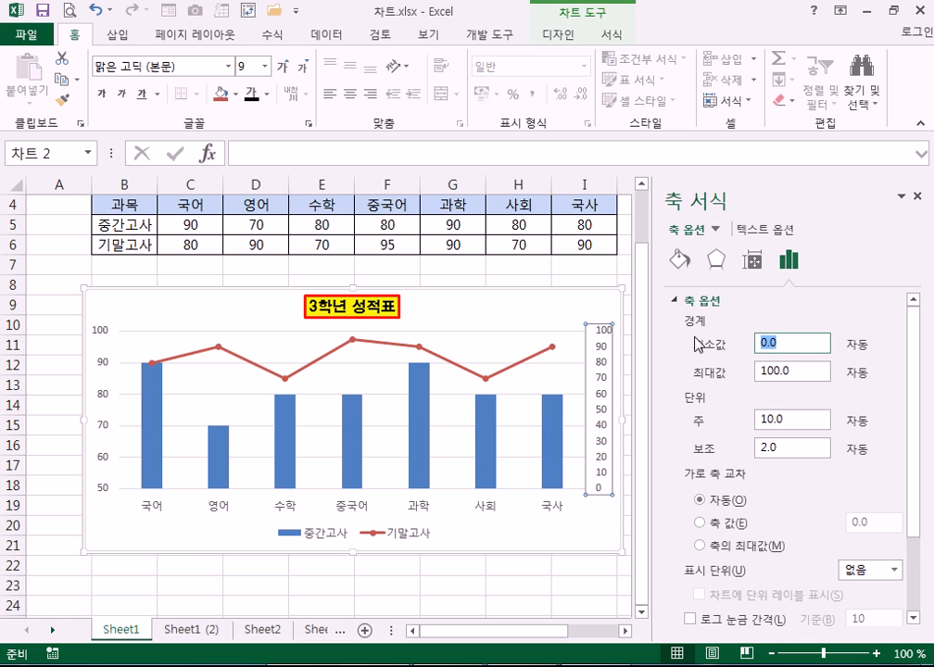
pyautogui.write('60')
pyautogui.press('Return')
pyautogui.doubleClick(794, 418)
pyautogui.write('10')
pyautogui.press('Return')
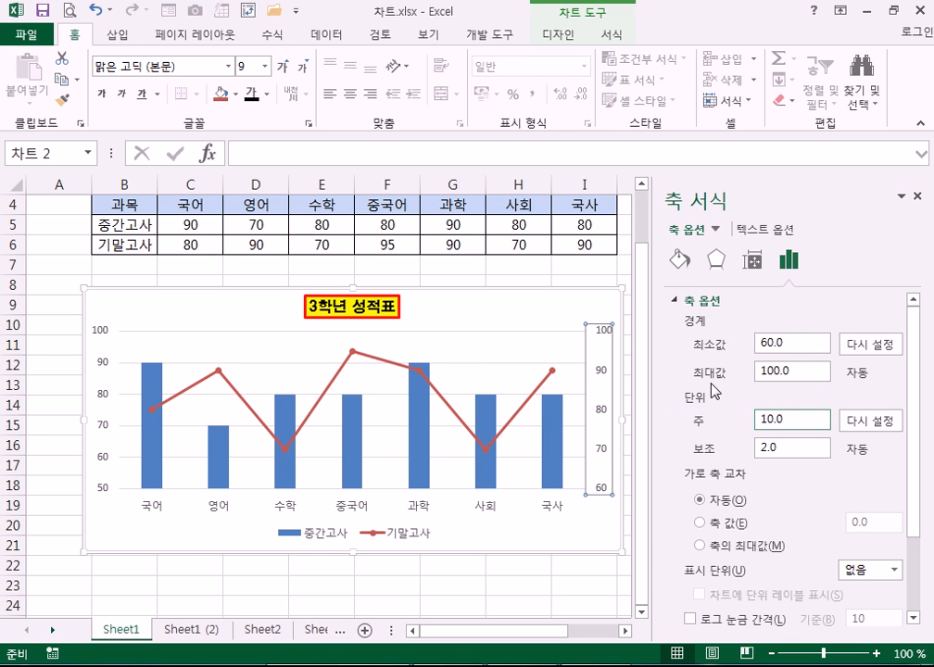
# Step: Review the secondary axis's minimum and major unit, and look through the primary vertical axis's remaining options
pyautogui.moveTo(794, 343); pyautogui.dragTo(744, 342)
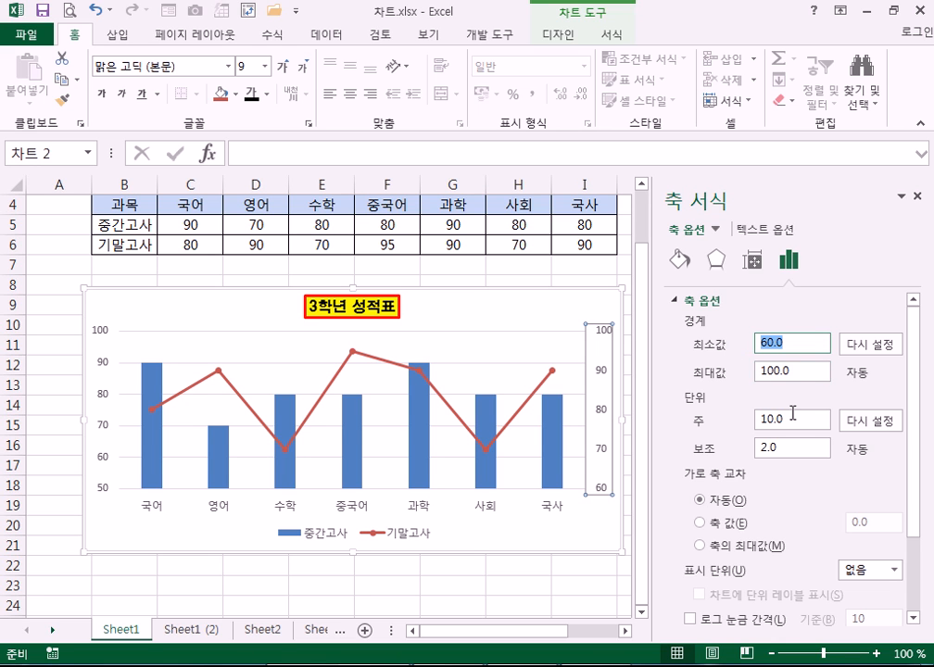
pyautogui.moveTo(827, 418); pyautogui.dragTo(751, 420)
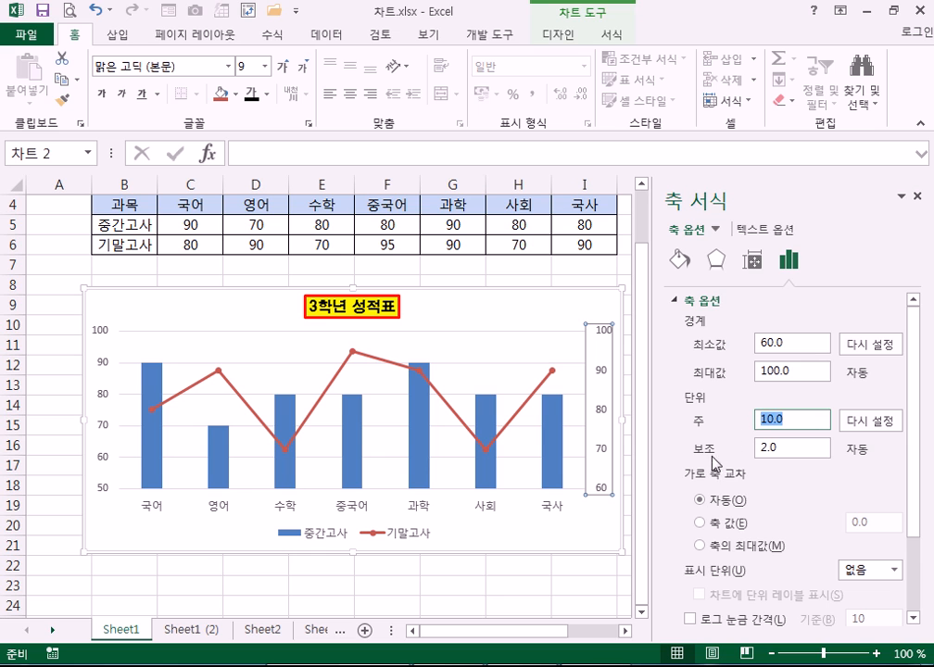
pyautogui.click(107, 456)
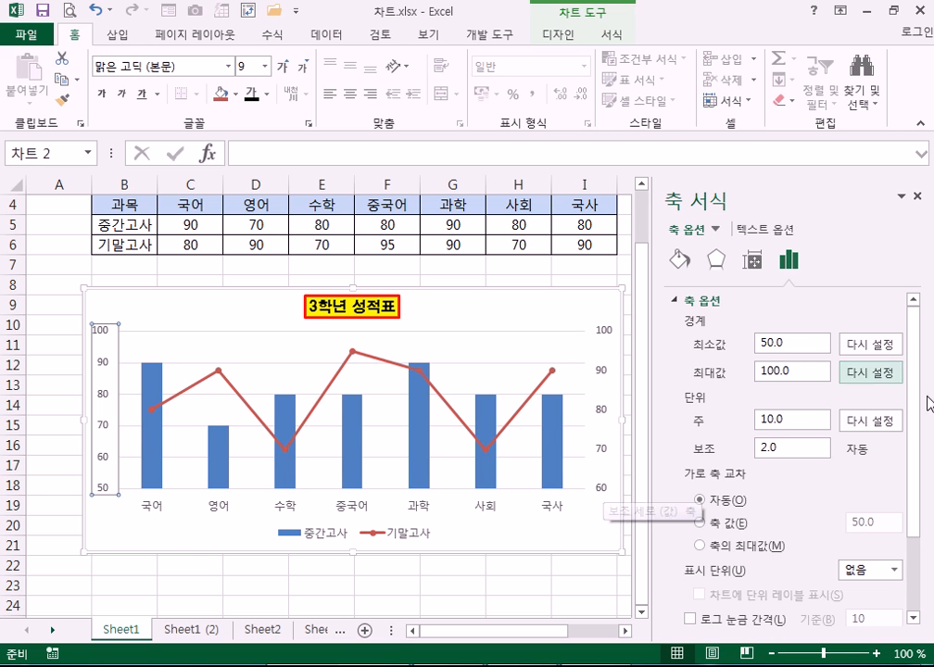
pyautogui.scroll(-3, 898, 435)
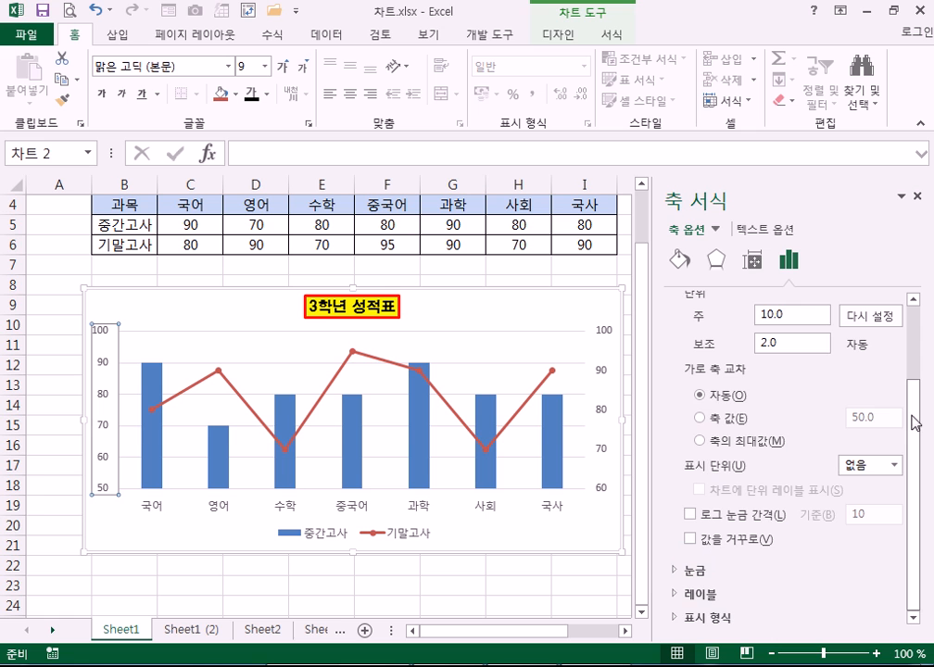
pyautogui.moveTo(917, 410); pyautogui.dragTo(920, 341)
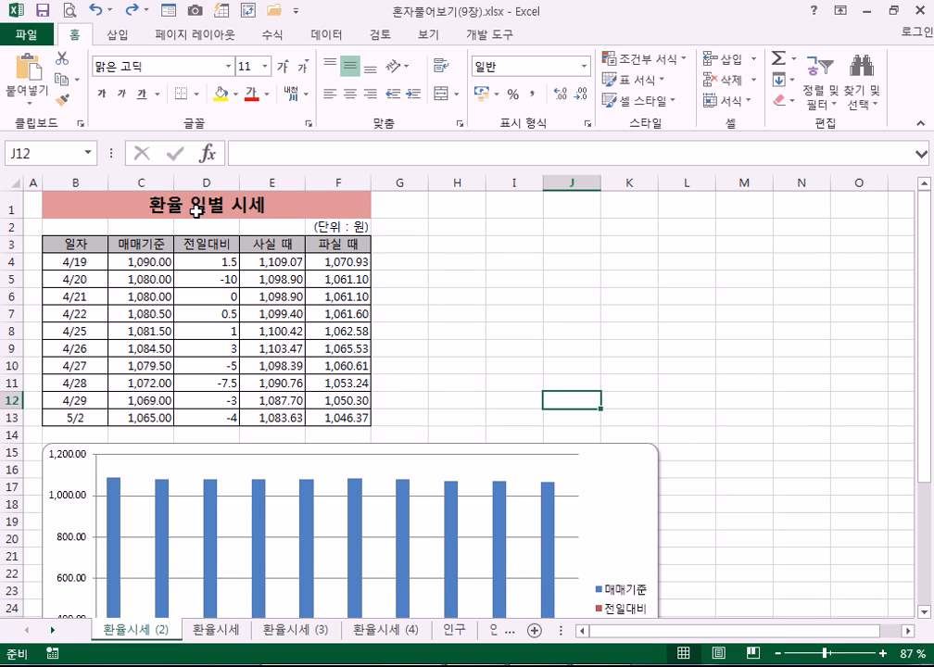
# Step: Examine the 환율 일별 시세 table and its column chart, selecting the 매매기준 values in C4:C13 for comparison
pyautogui.scroll(-4, 649, 445)
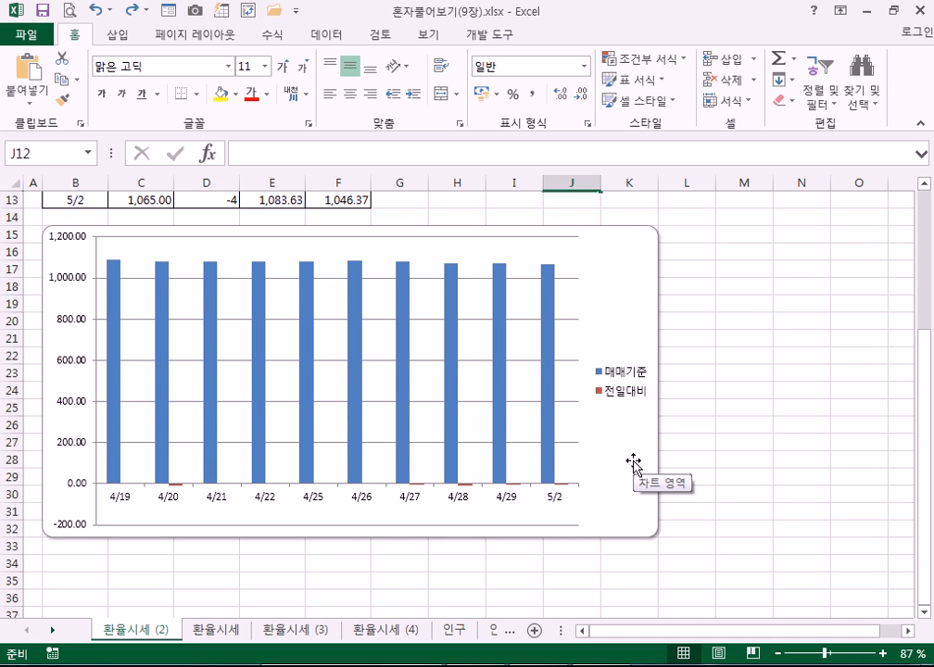
pyautogui.scroll(2, 629, 445)
pyautogui.scroll(1, 208, 350)
pyautogui.scroll(-1, 136, 421)
pyautogui.scroll(-1, 136, 421)
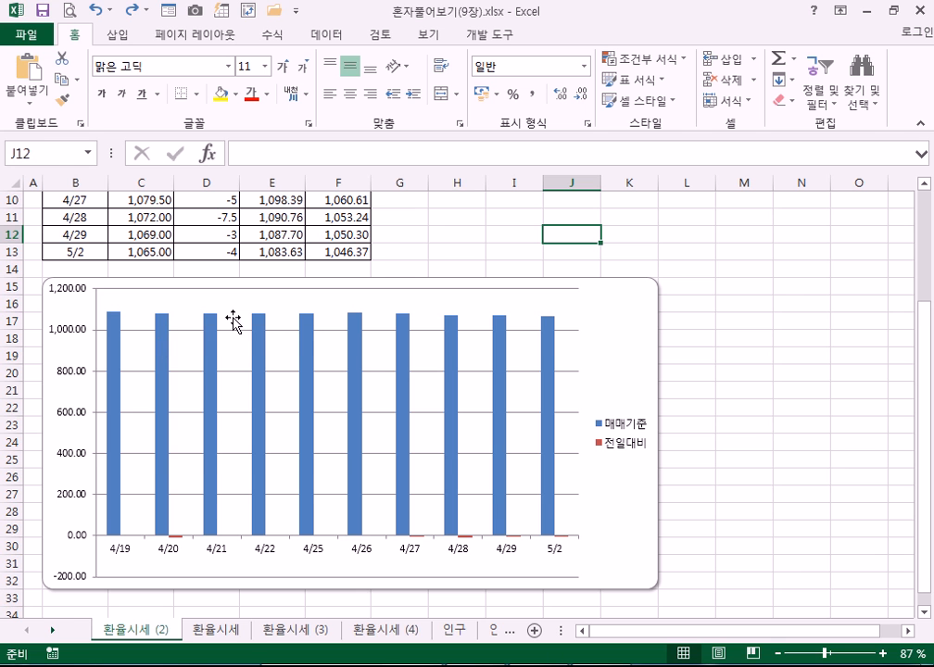
pyautogui.scroll(3, 278, 408)
pyautogui.moveTo(128, 255); pyautogui.dragTo(128, 418)
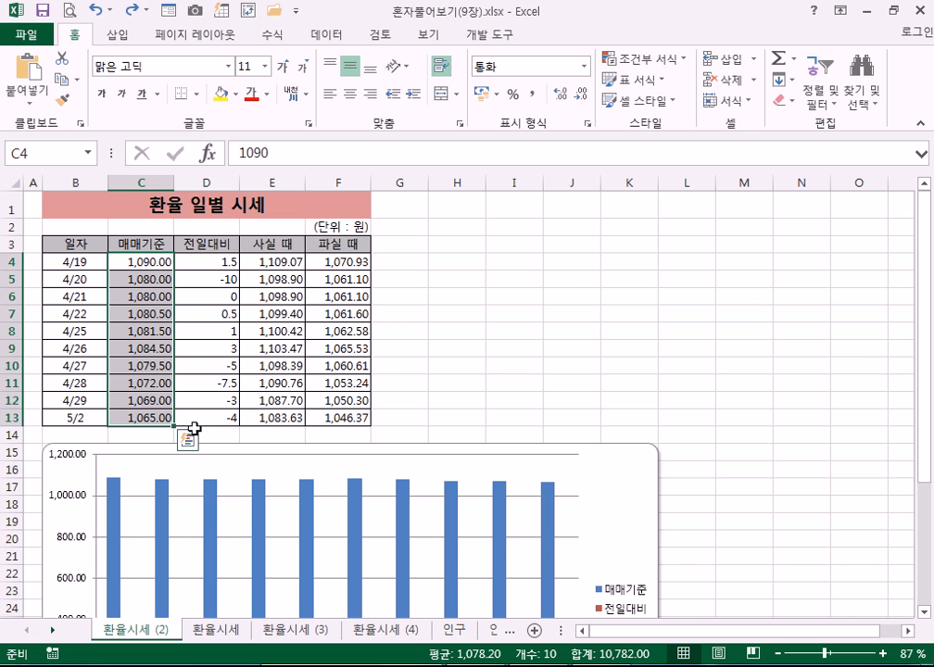
pyautogui.scroll(-3, 199, 431)
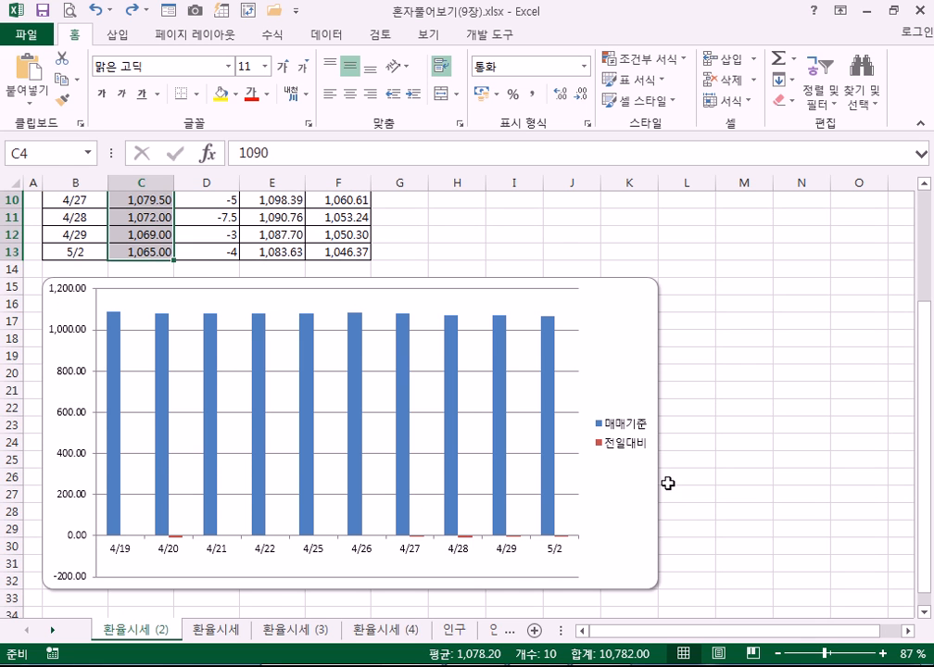
# Step: Examine the 전일대비 values in D4:D13 of the 환율 일별 시세 table, checking individual cells from D6 to D10
pyautogui.scroll(3, 338, 397)
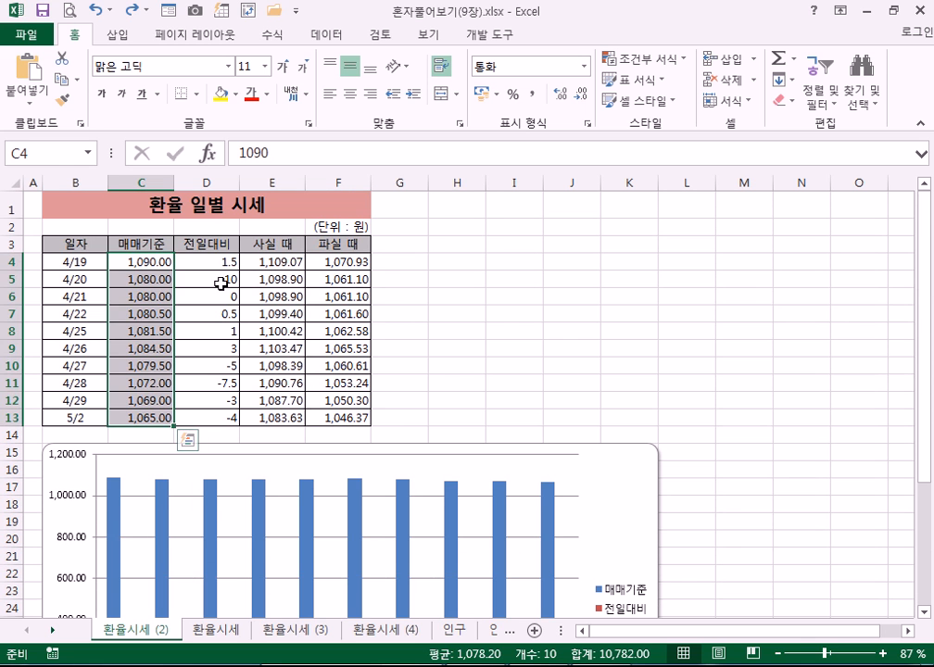
pyautogui.moveTo(202, 260); pyautogui.dragTo(196, 414)
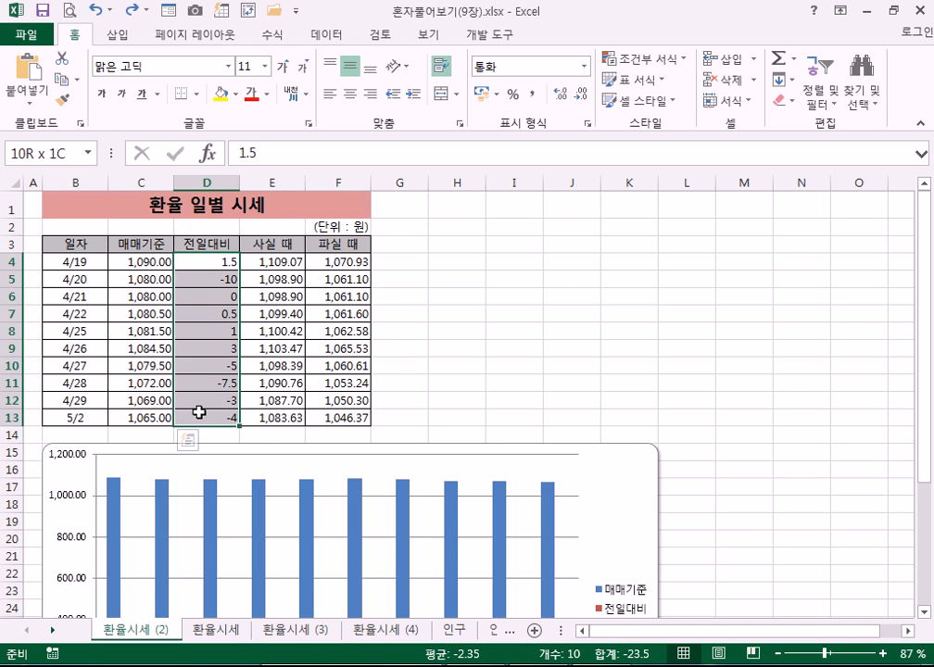
pyautogui.click(213, 301)
pyautogui.click(207, 314)
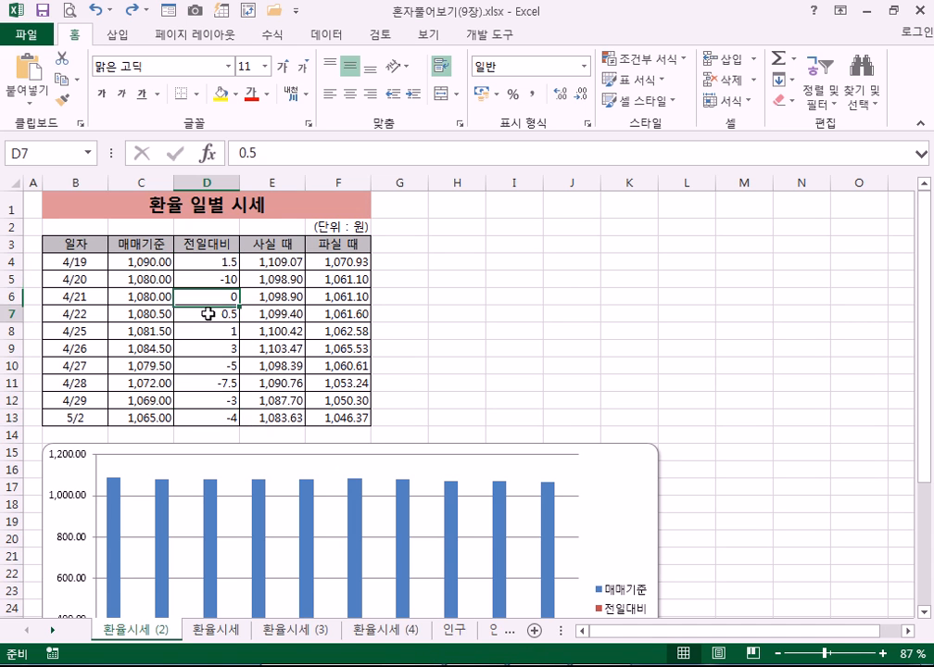
pyautogui.click(216, 331)
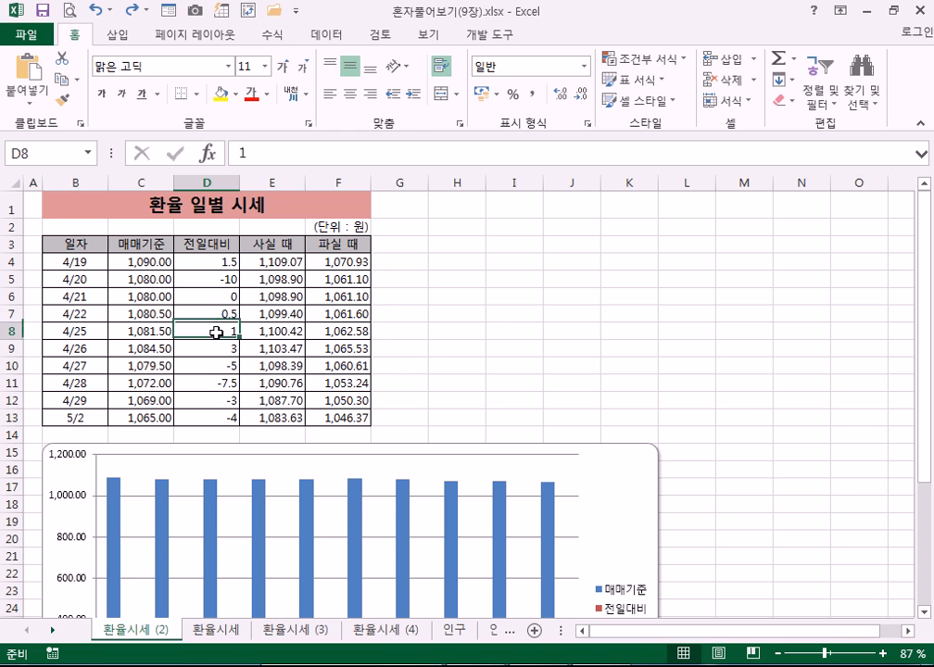
pyautogui.click(216, 349)
pyautogui.click(211, 367)
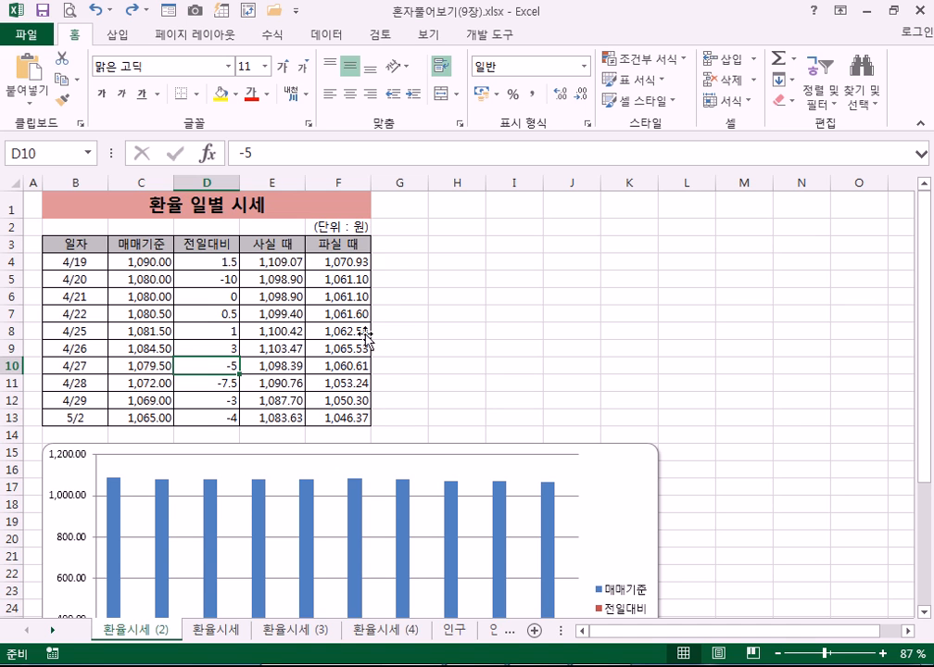
# Step: Compare the chart's 매매기준 and 전일대비 columns with their source values in the table
pyautogui.scroll(-3, 519, 359)
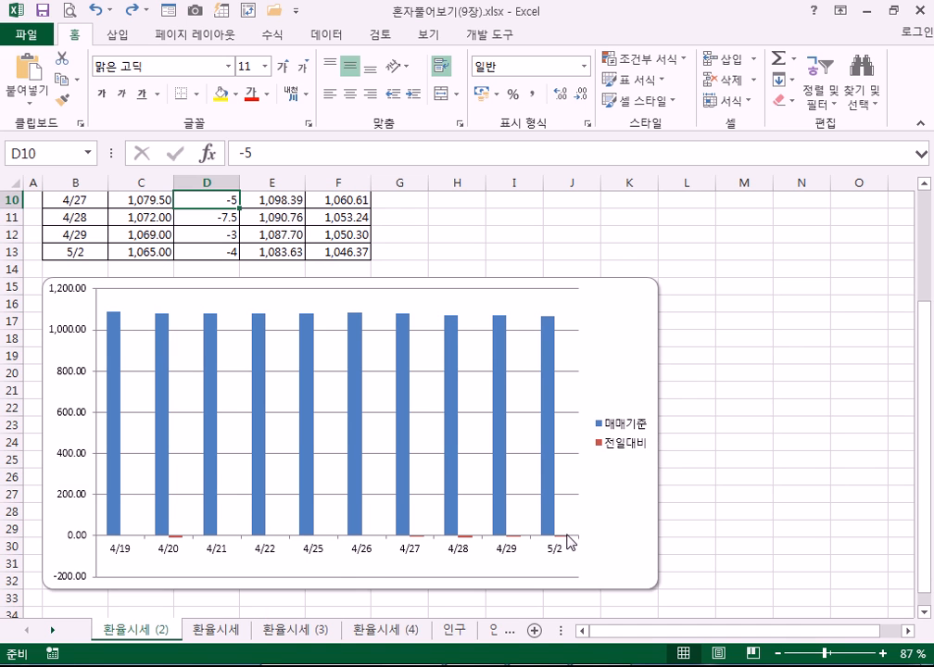
pyautogui.click(117, 340)
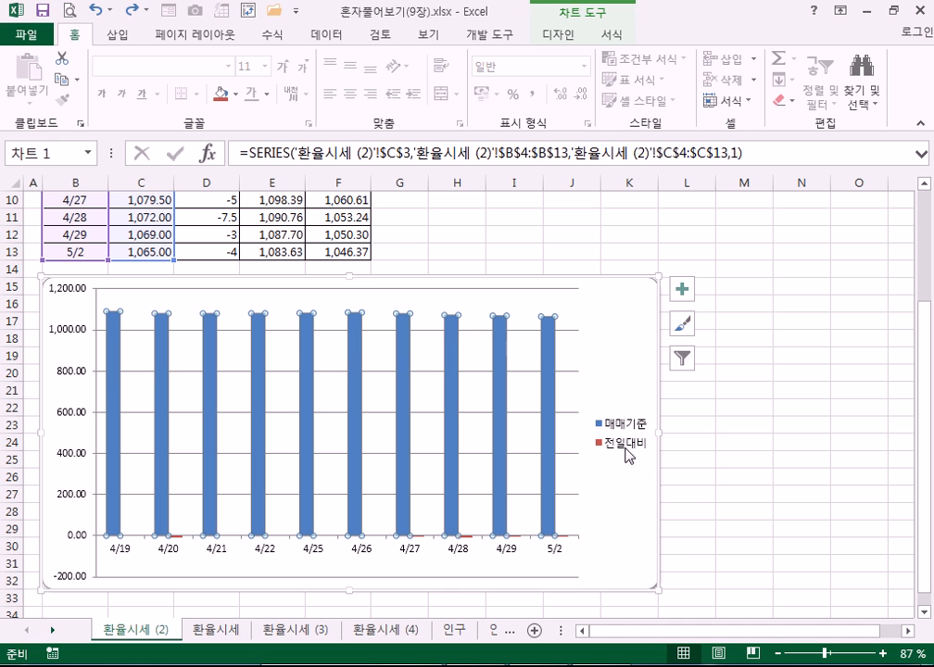
pyautogui.scroll(2, 625, 479)
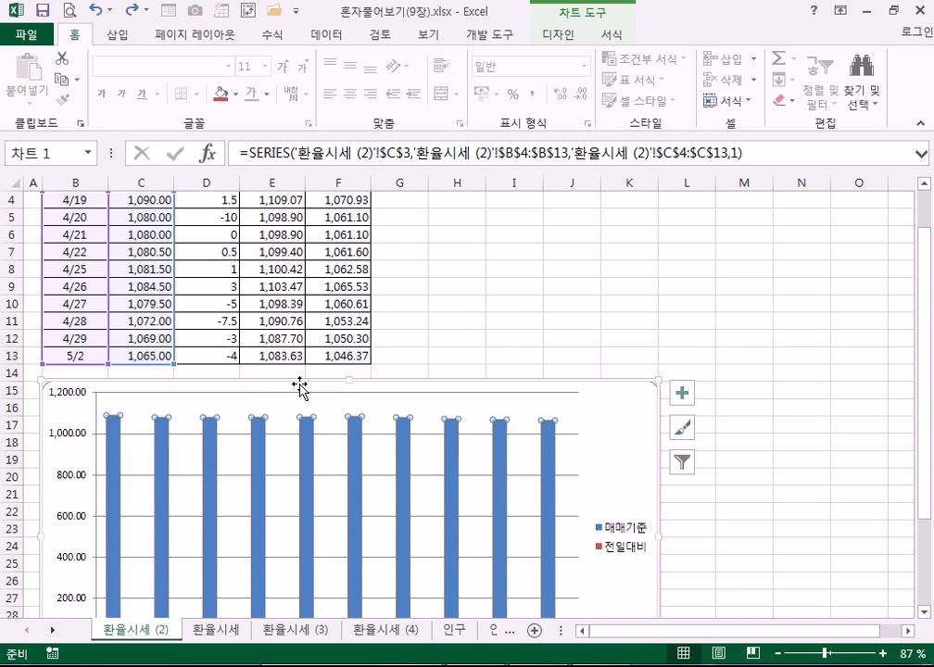
pyautogui.scroll(1, 339, 407)
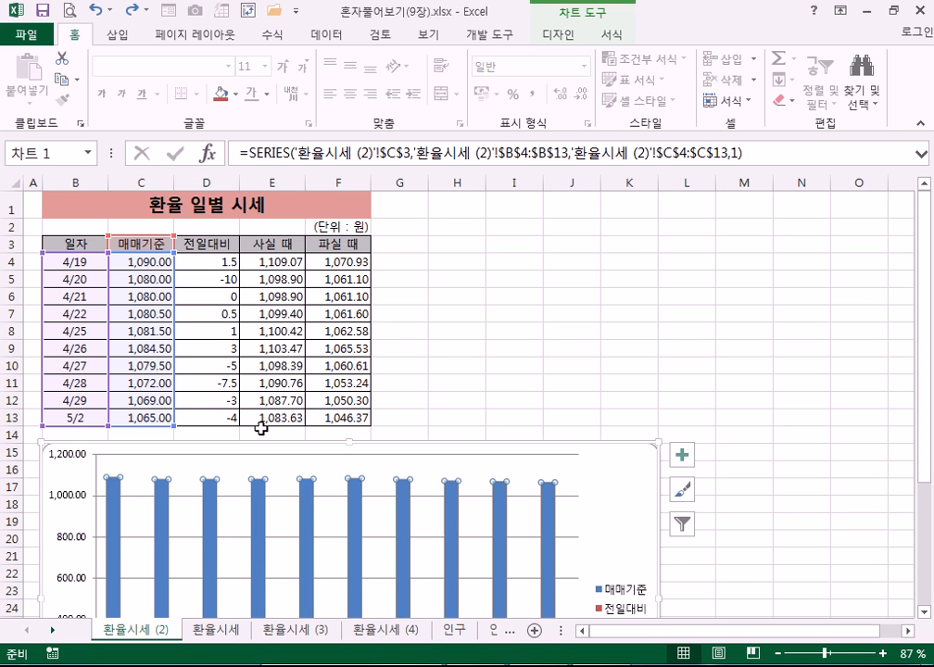
pyautogui.scroll(-3, 260, 428)
pyautogui.moveTo(261, 448)
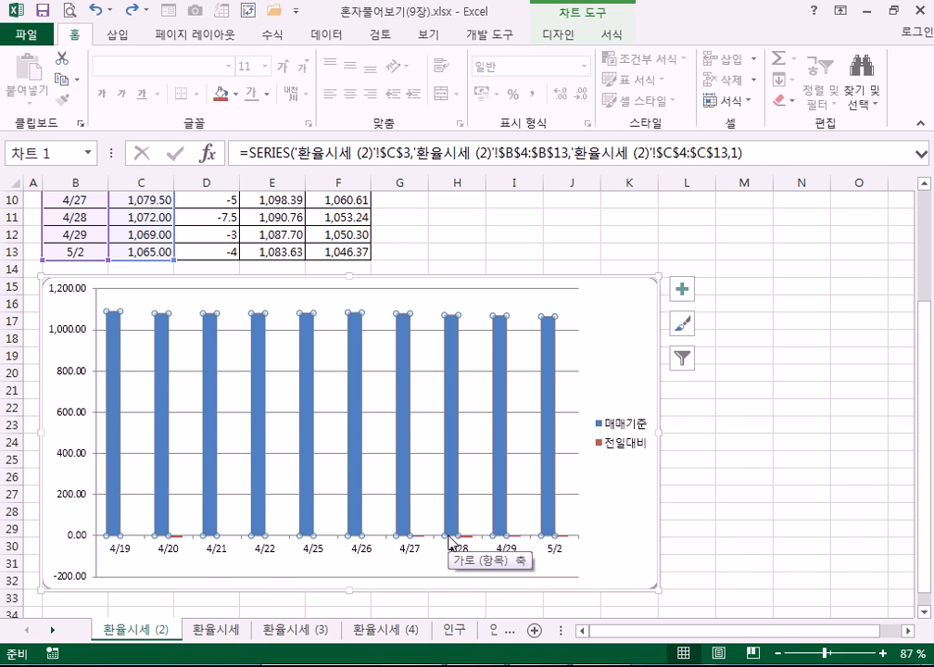
pyautogui.click(639, 316)
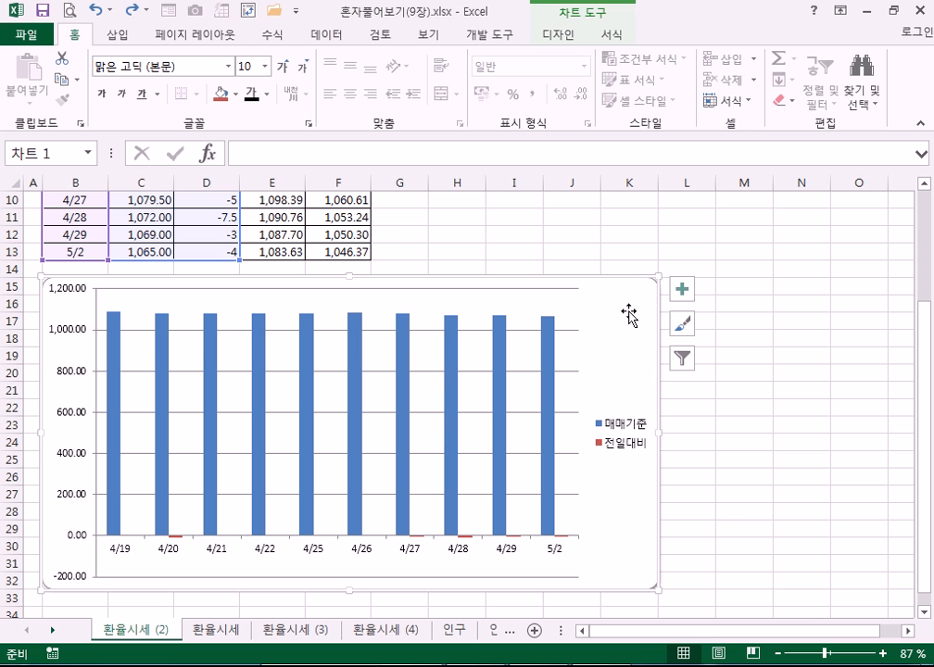
pyautogui.rightClick(629, 315)
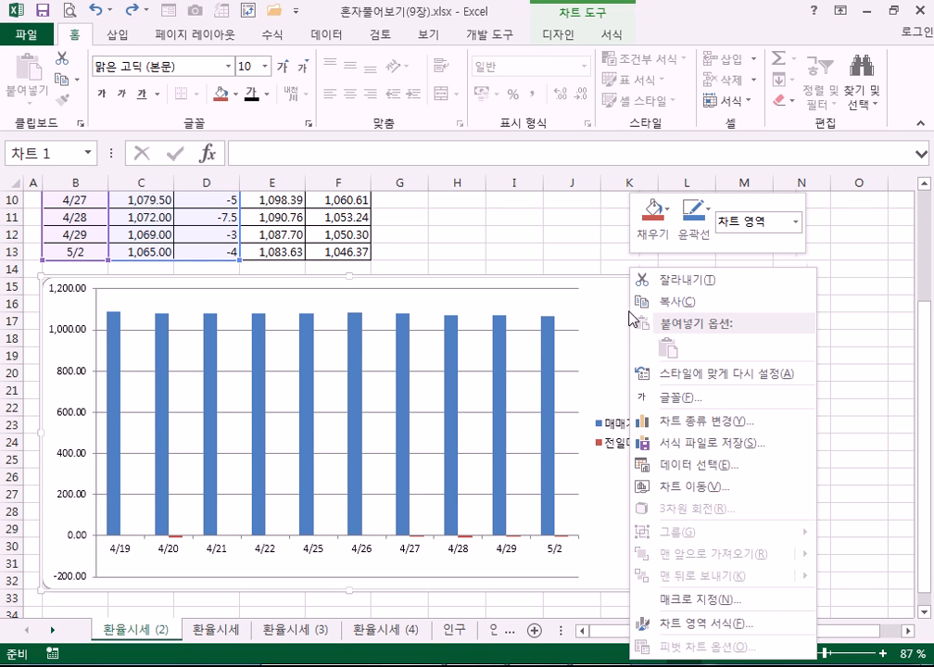
pyautogui.click(715, 626)
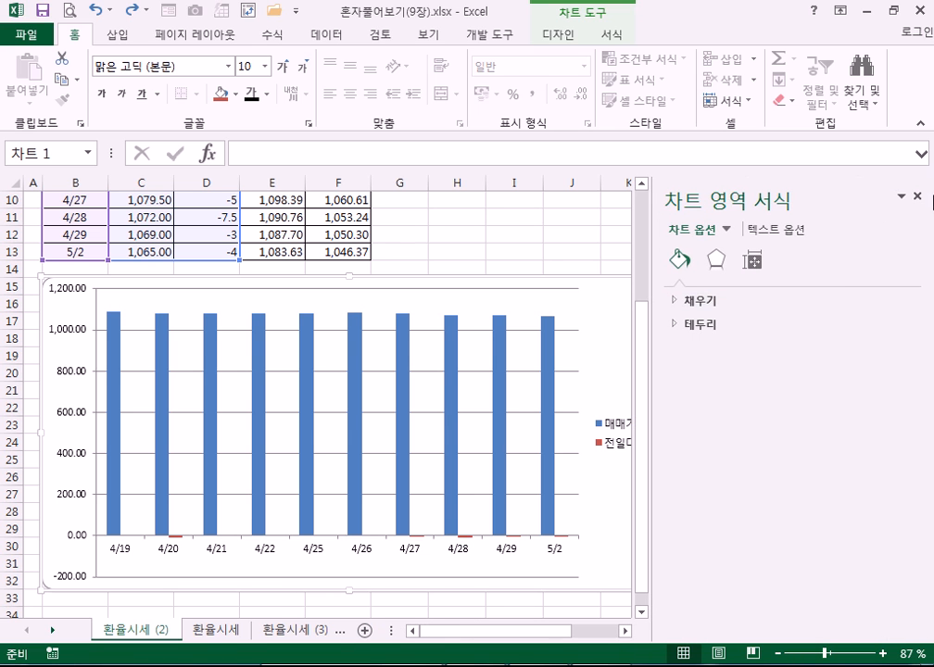
pyautogui.click(917, 196)
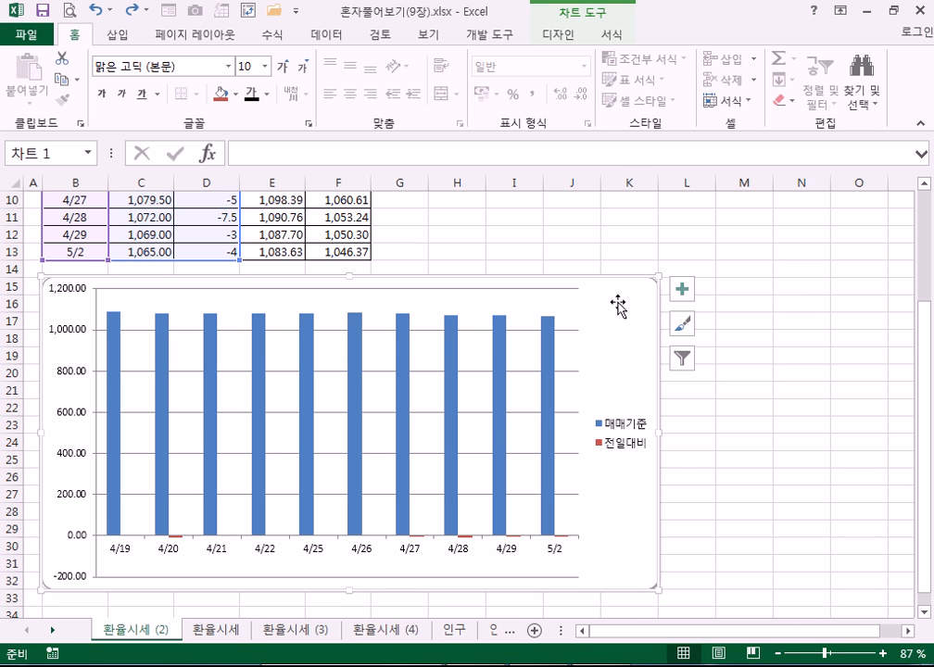
# Step: Try to select the 전일대비 series directly on its tiny columns along the chart's zero line
pyautogui.click(571, 37)
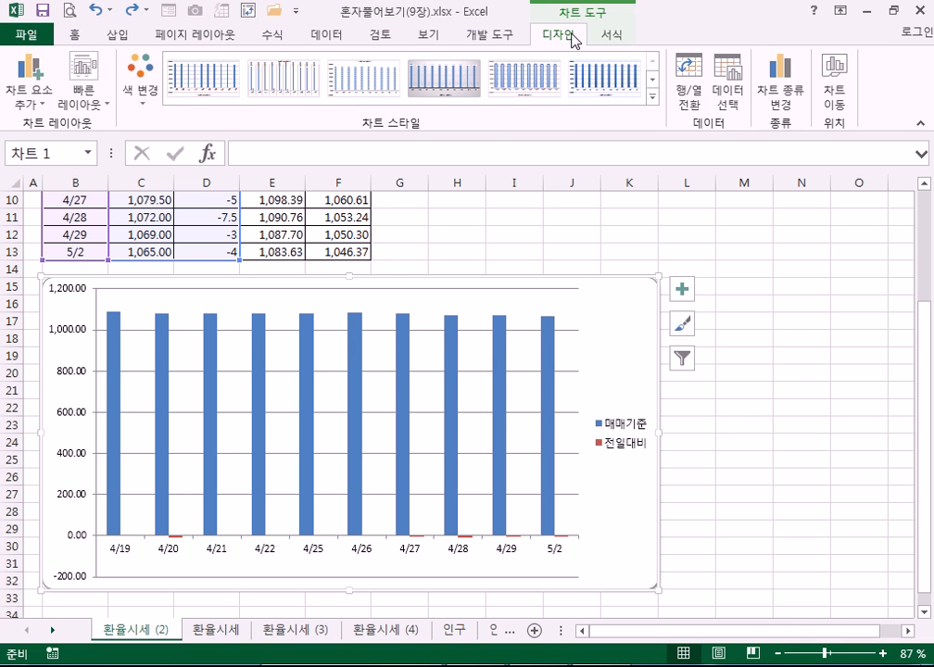
pyautogui.click(611, 38)
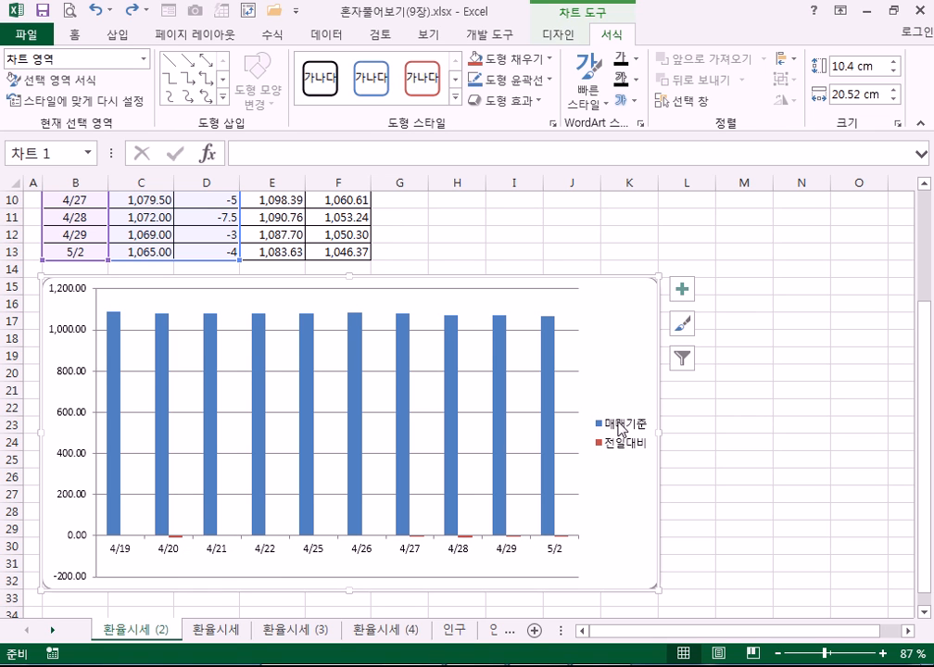
pyautogui.click(552, 396)
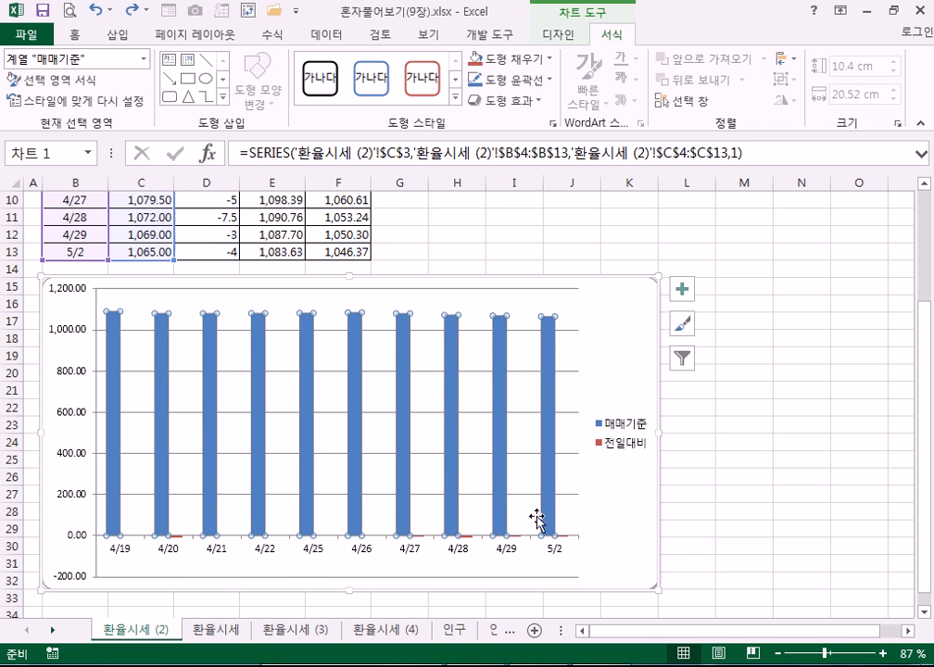
pyautogui.click(636, 537)
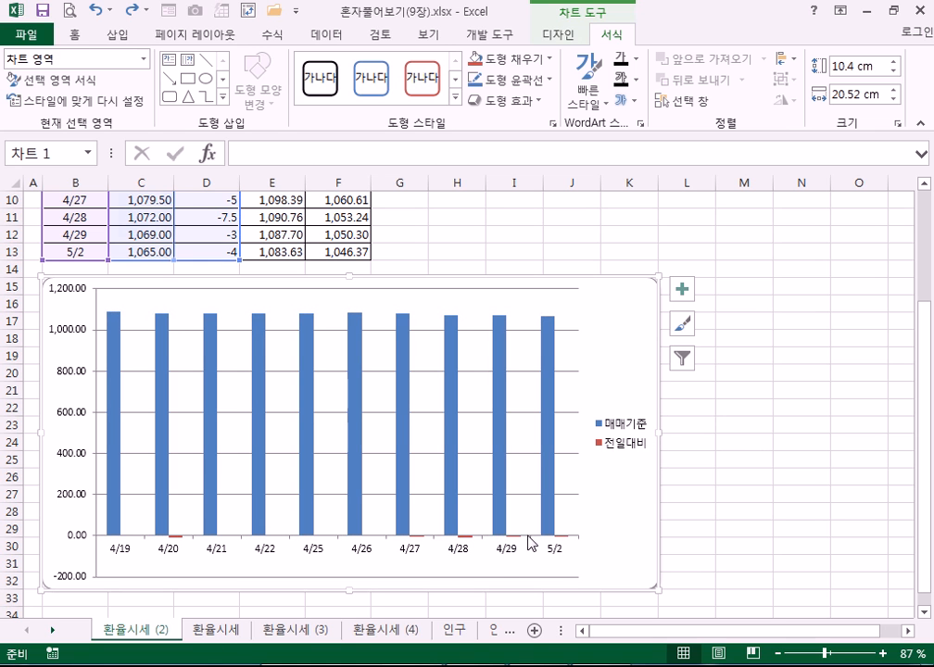
pyautogui.click(468, 543)
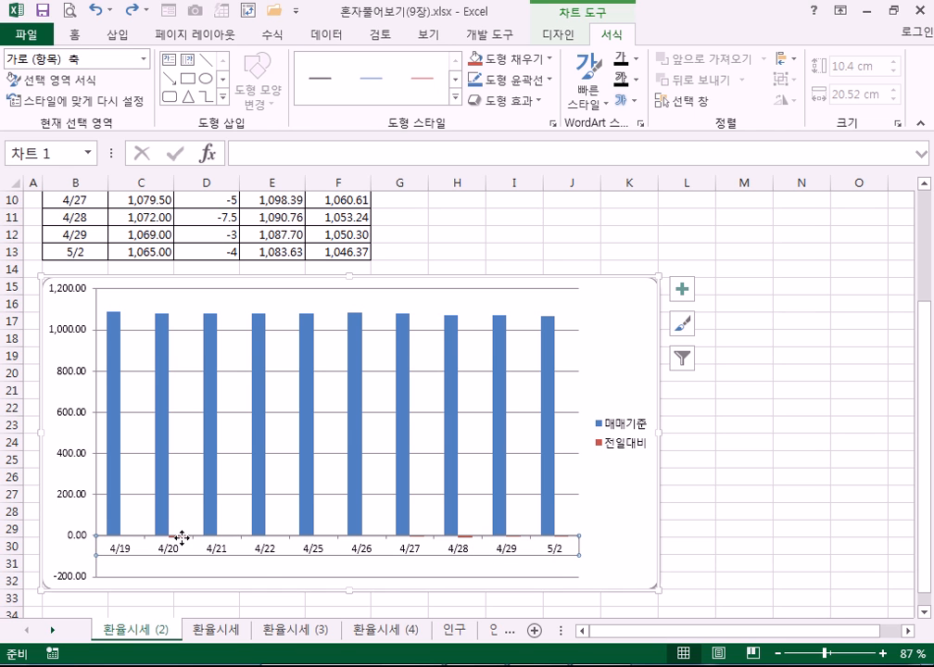
pyautogui.click(619, 356)
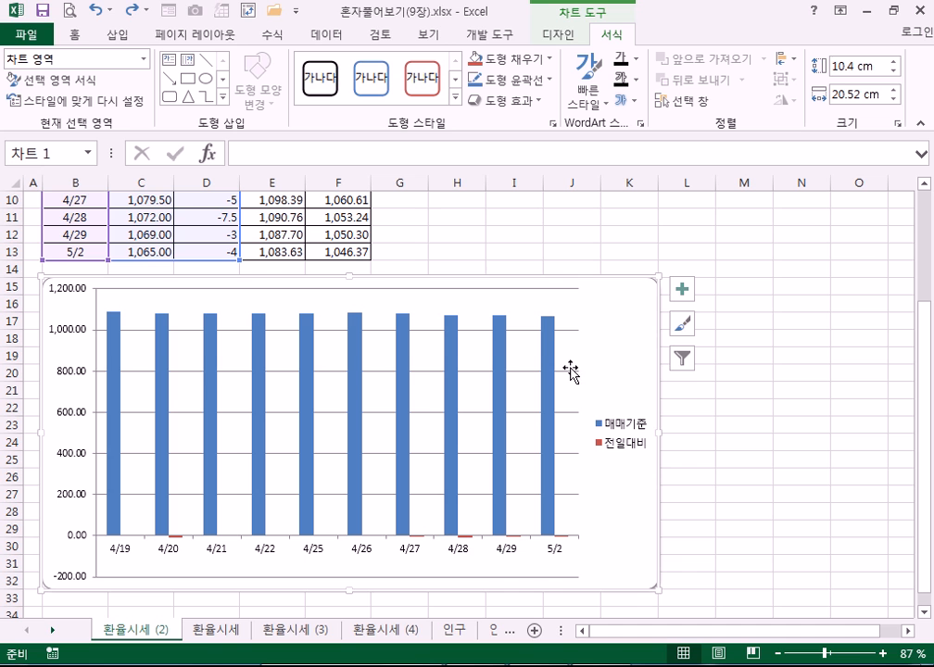
pyautogui.click(543, 398)
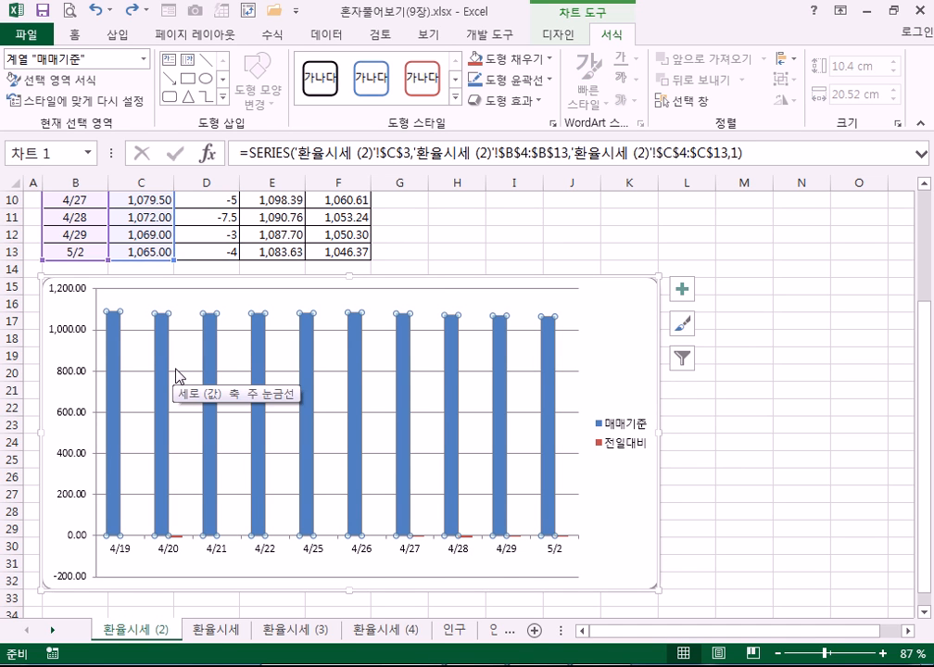
pyautogui.click(509, 545)
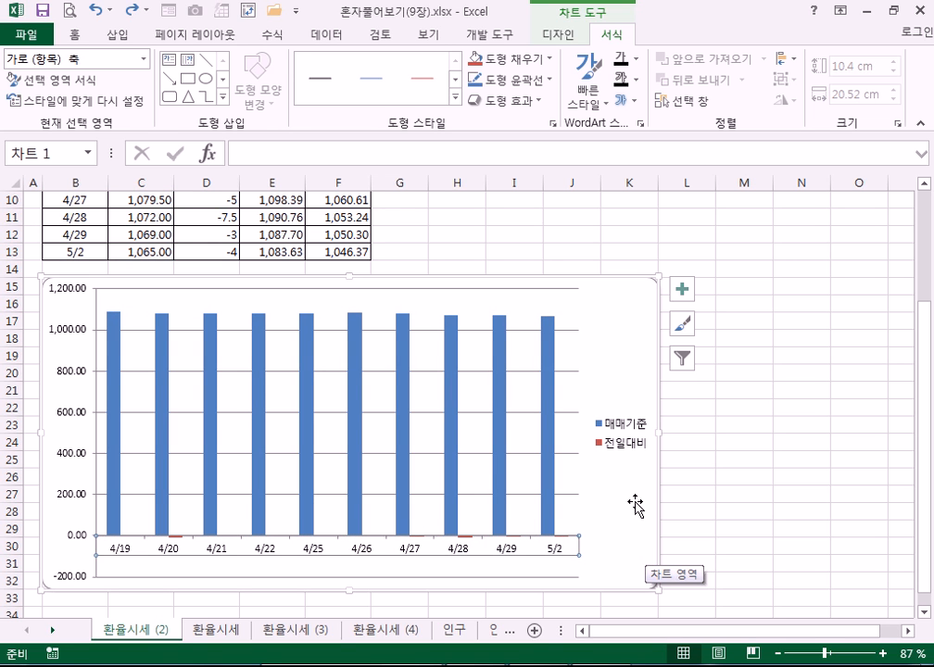
pyautogui.click(548, 402)
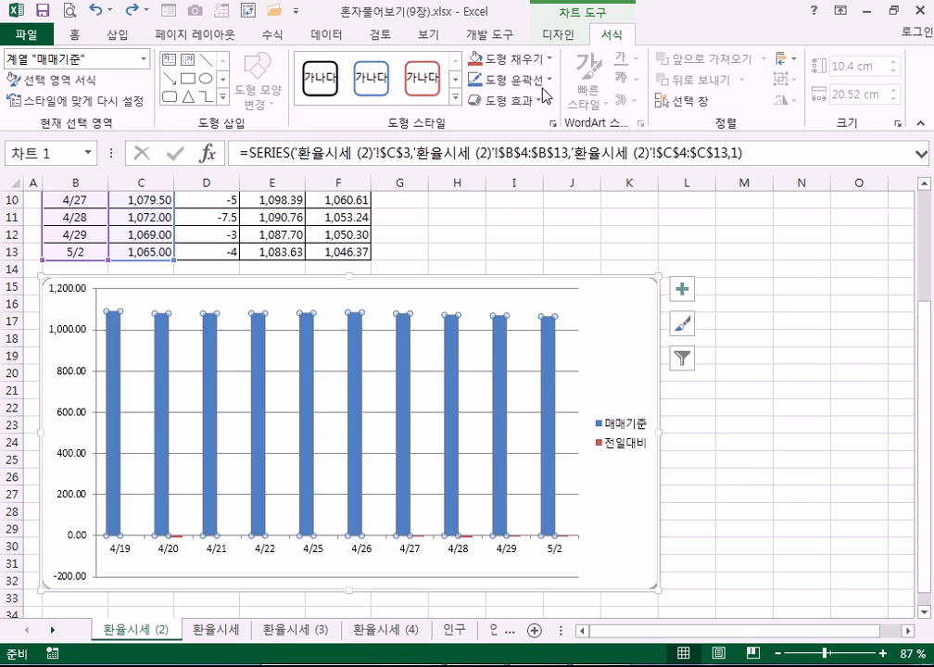
# Step: Switch the current chart element to the 전일대비 series and back to the 매매기준 series
pyautogui.click(562, 42)
pyautogui.click(608, 42)
pyautogui.click(143, 58)
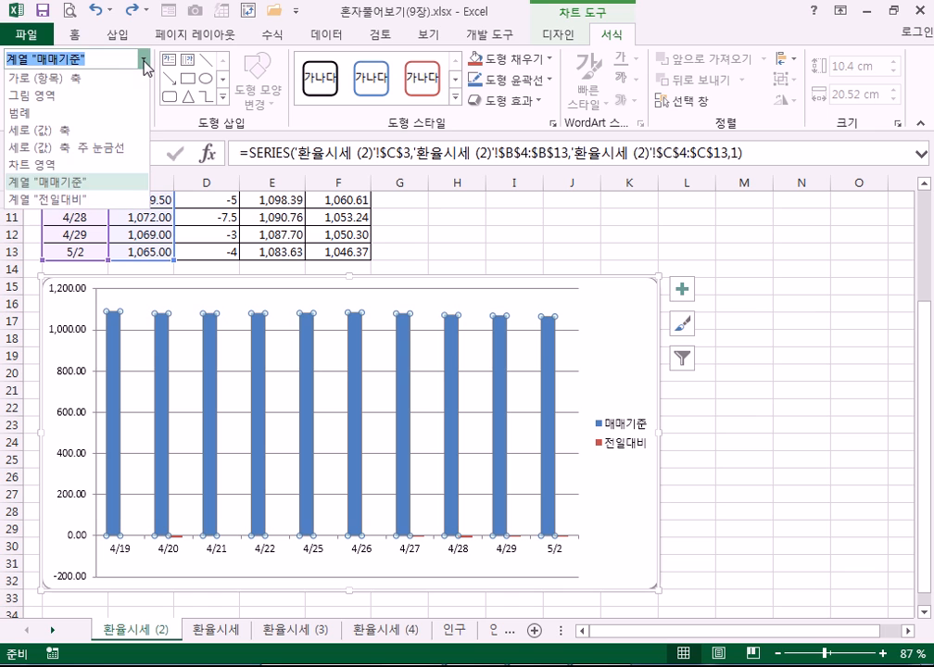
pyautogui.click(71, 201)
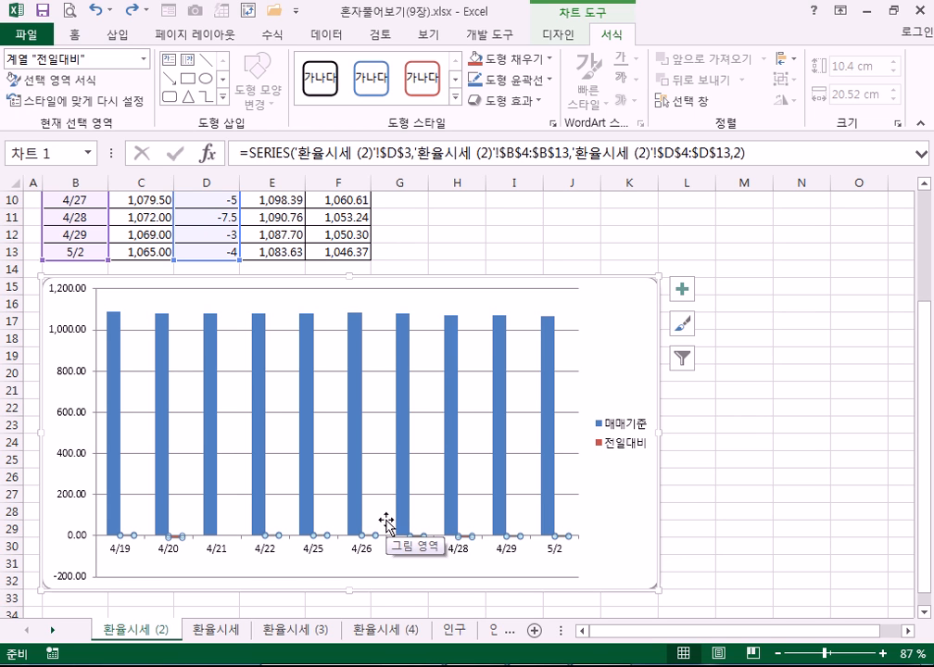
pyautogui.click(143, 59)
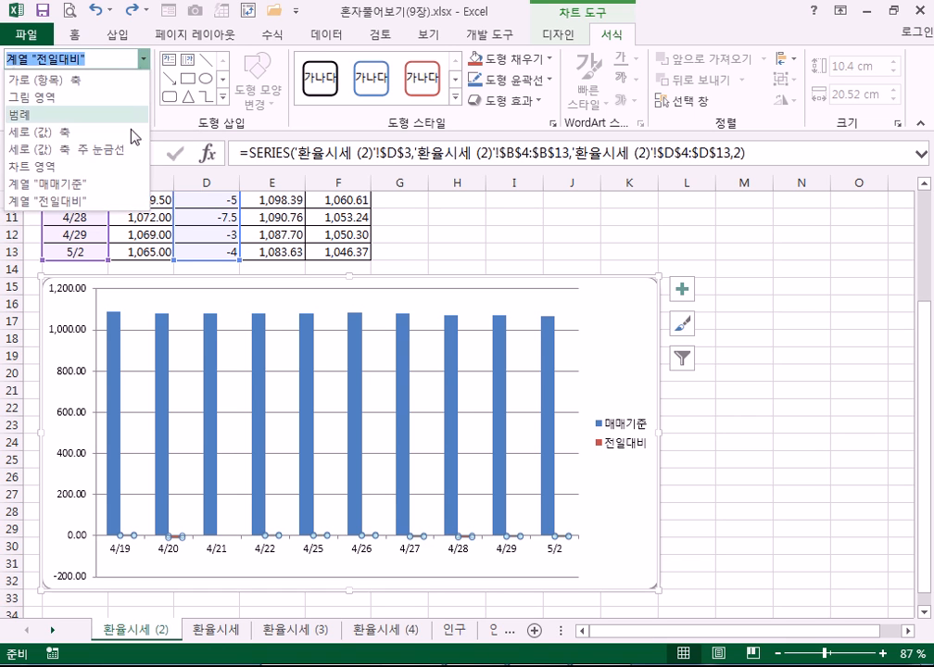
pyautogui.click(49, 182)
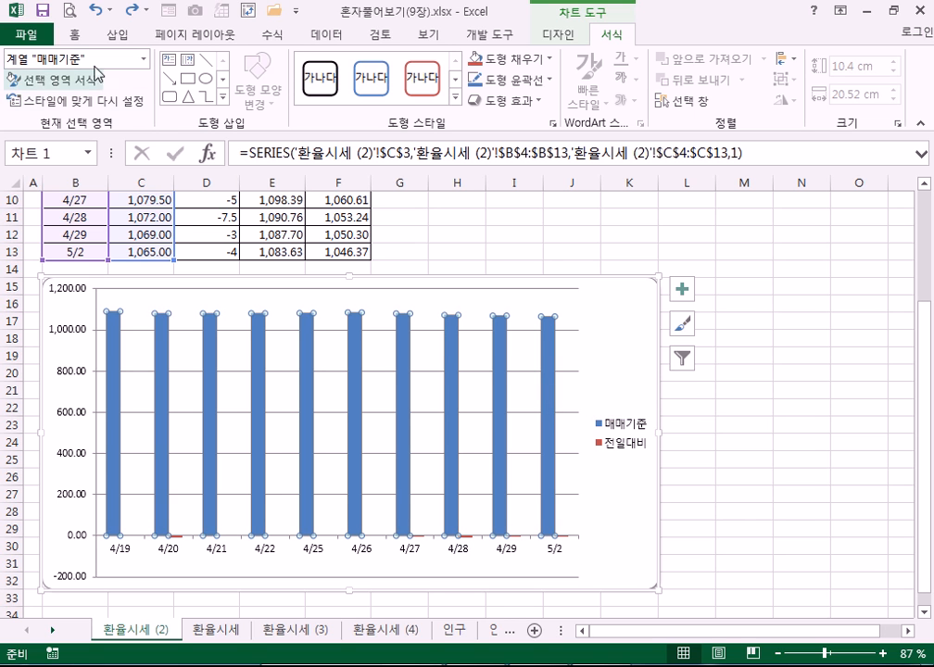
# Step: Plot the 전일대비 series on the secondary axis (보조 축) through its data series formatting options
pyautogui.click(144, 59)
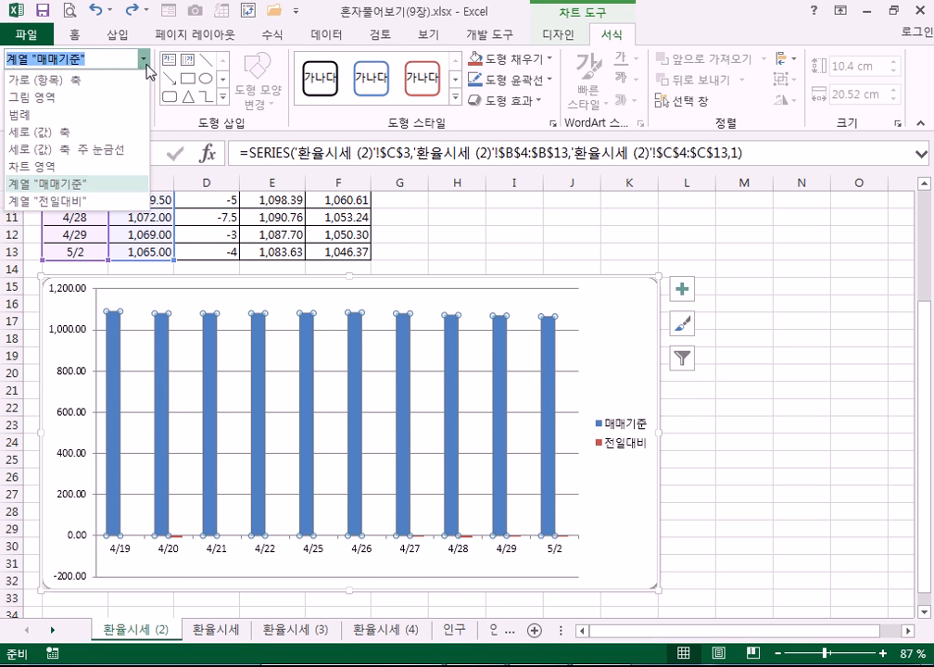
pyautogui.click(71, 202)
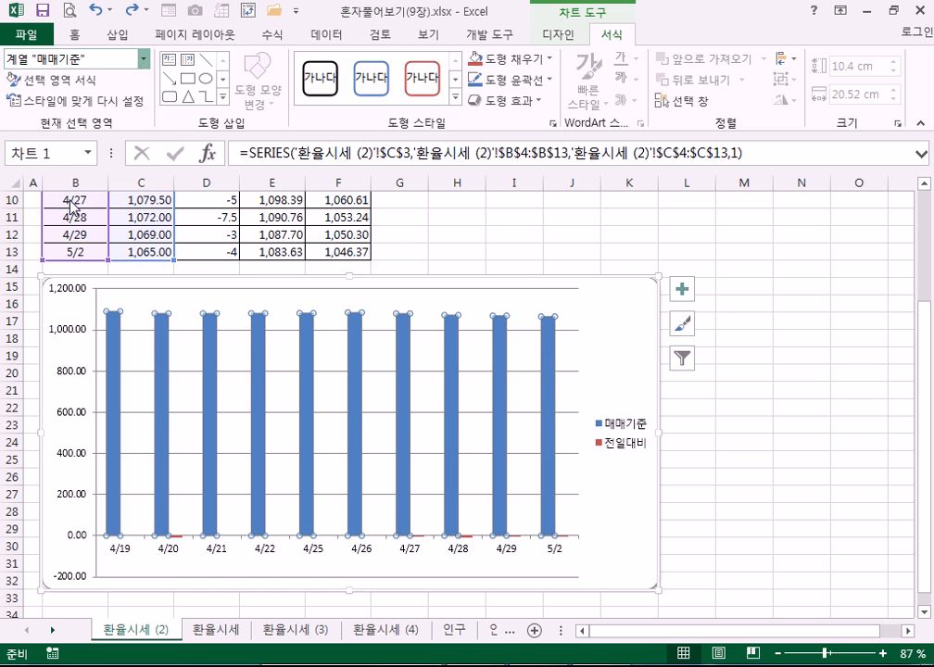
pyautogui.click(91, 81)
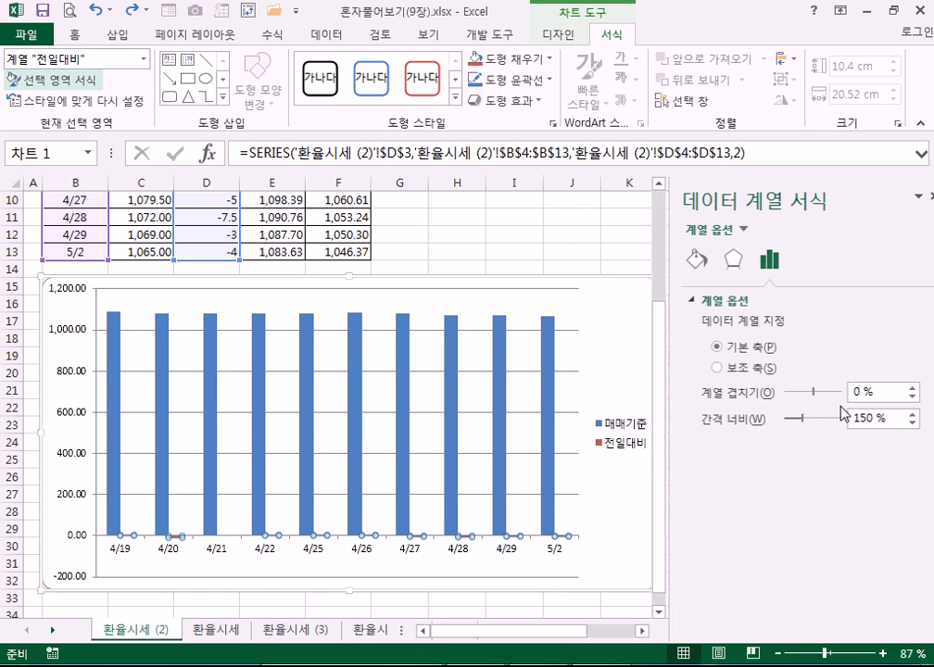
pyautogui.click(699, 369)
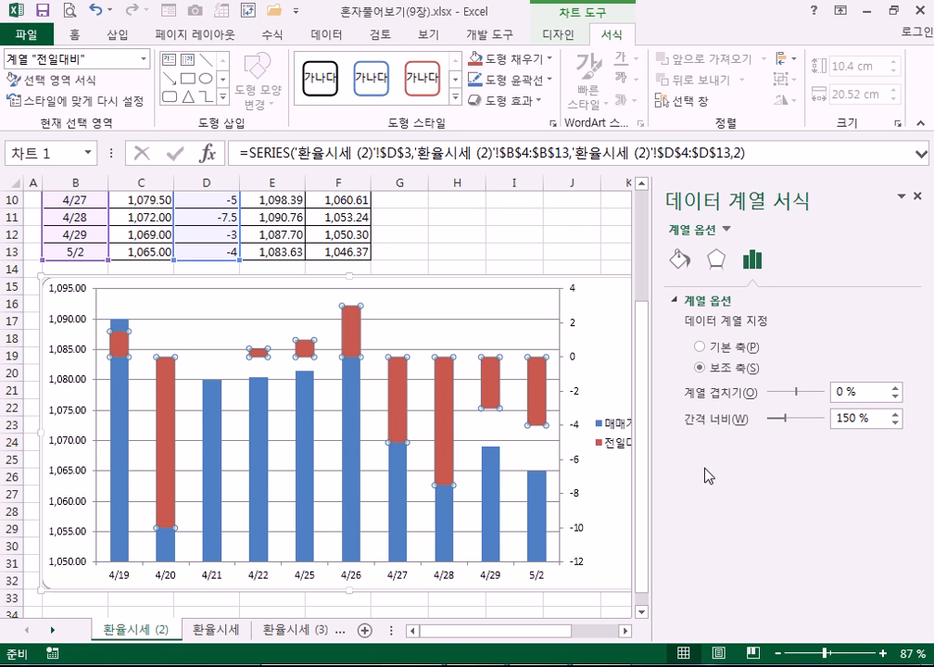
# Step: Change the chart type of the 전일대비 series to a line with markers (표식이 있는 꺾은선형)
pyautogui.click(552, 35)
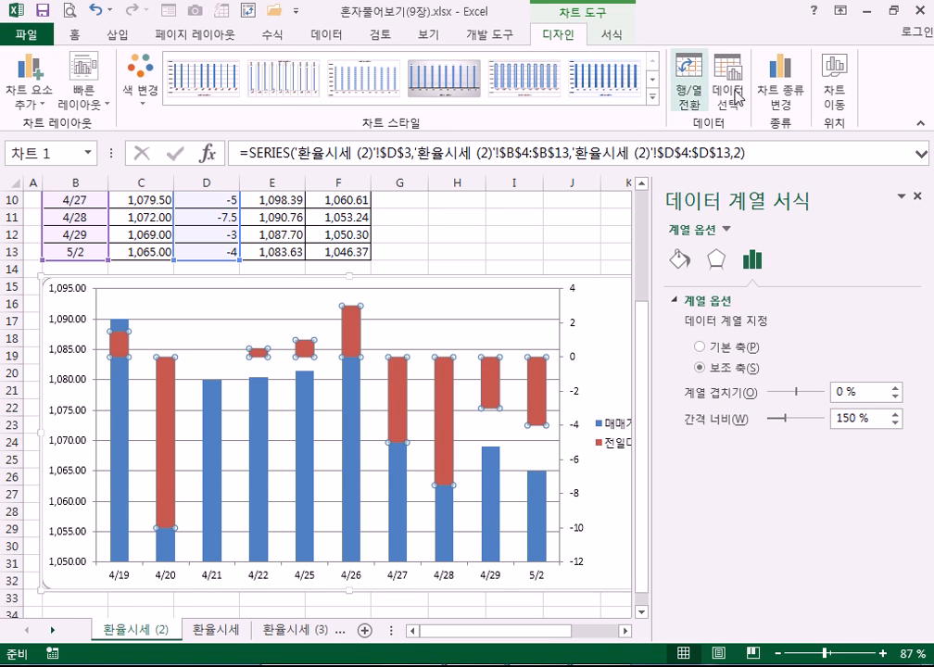
pyautogui.click(781, 96)
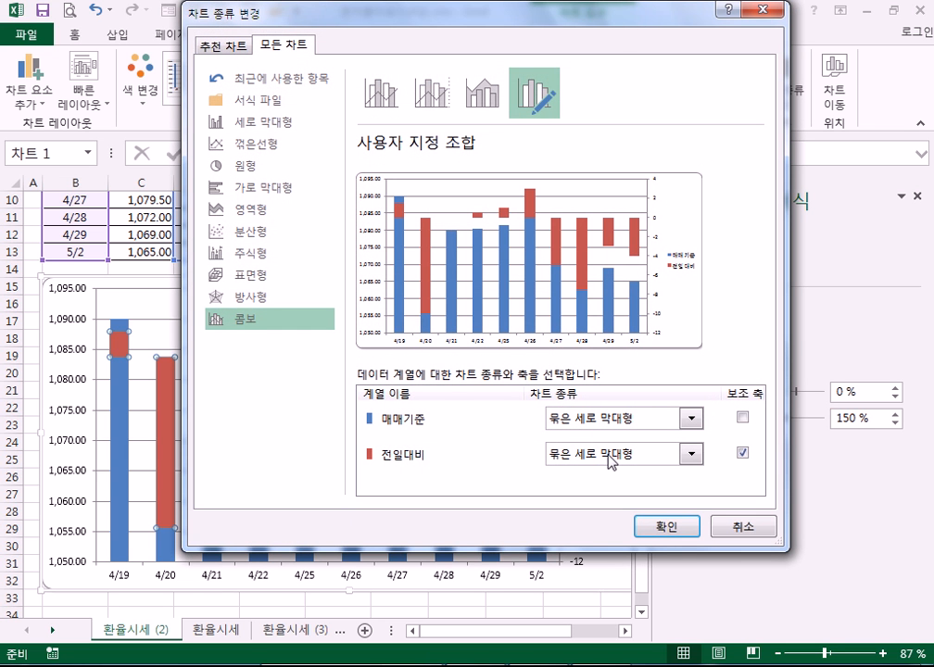
pyautogui.click(611, 456)
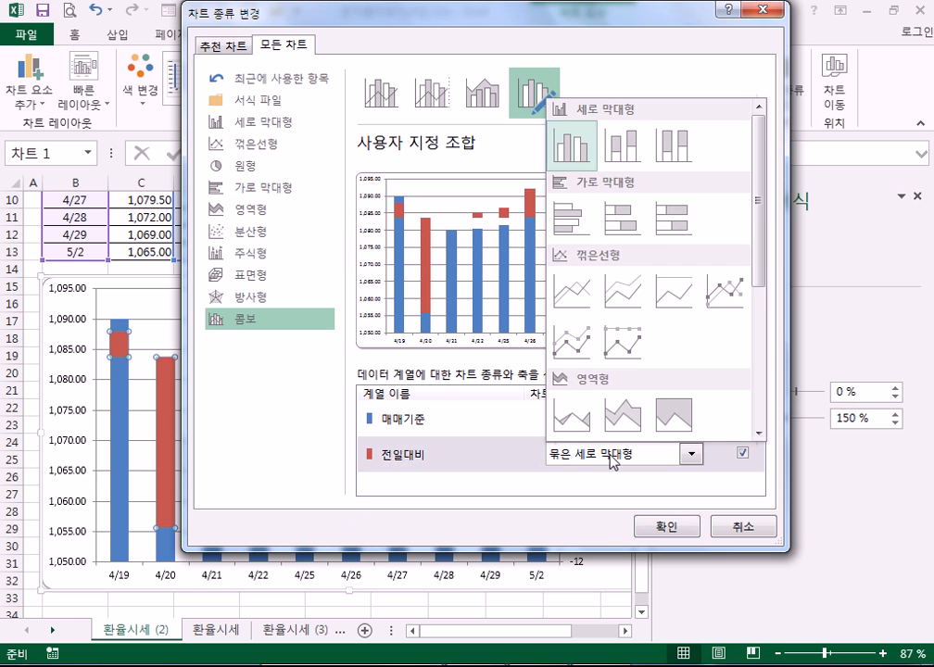
pyautogui.click(728, 308)
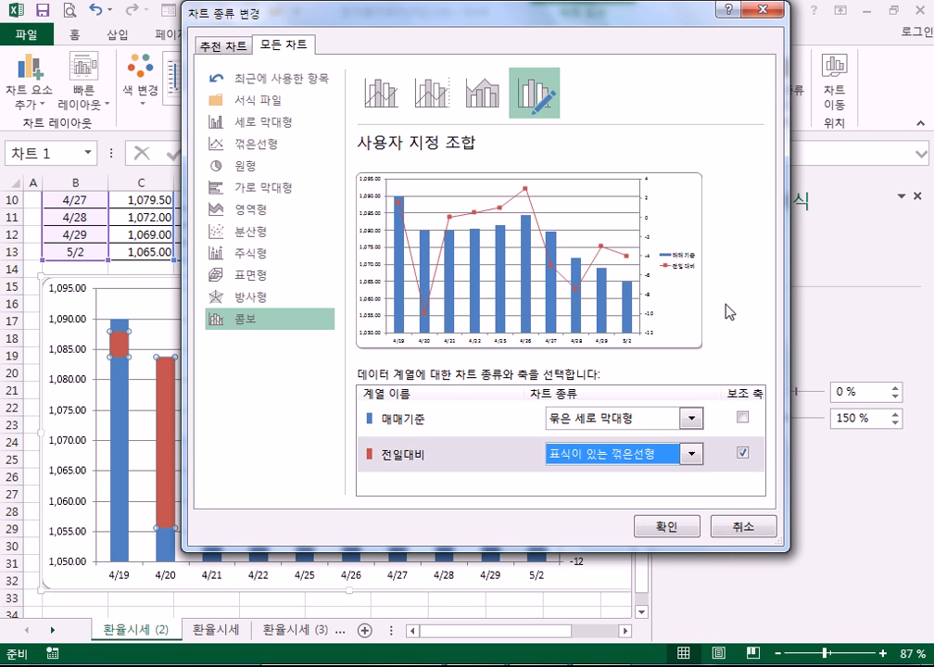
pyautogui.click(679, 527)
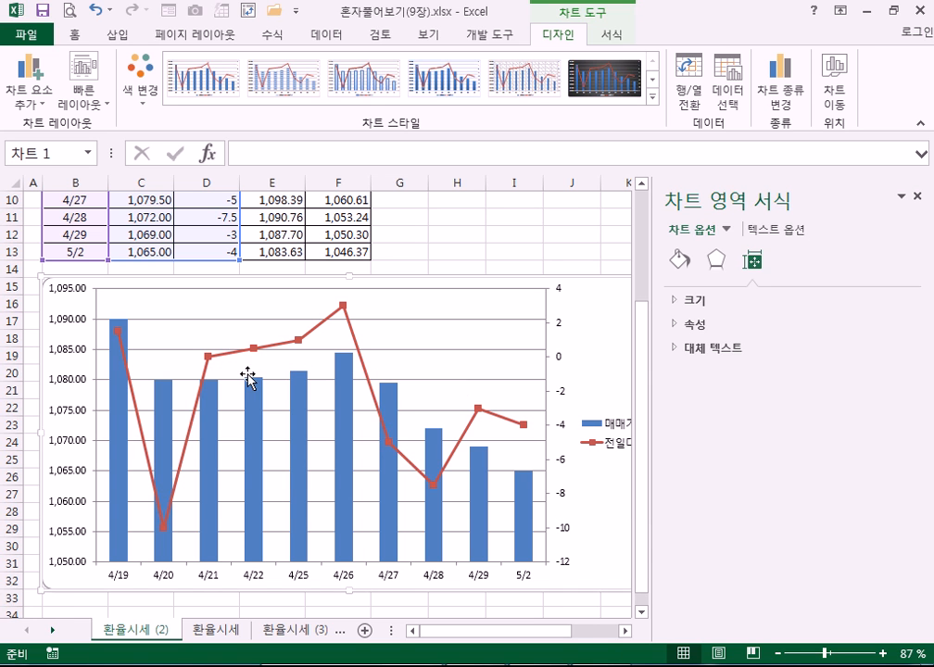
pyautogui.click(352, 334)
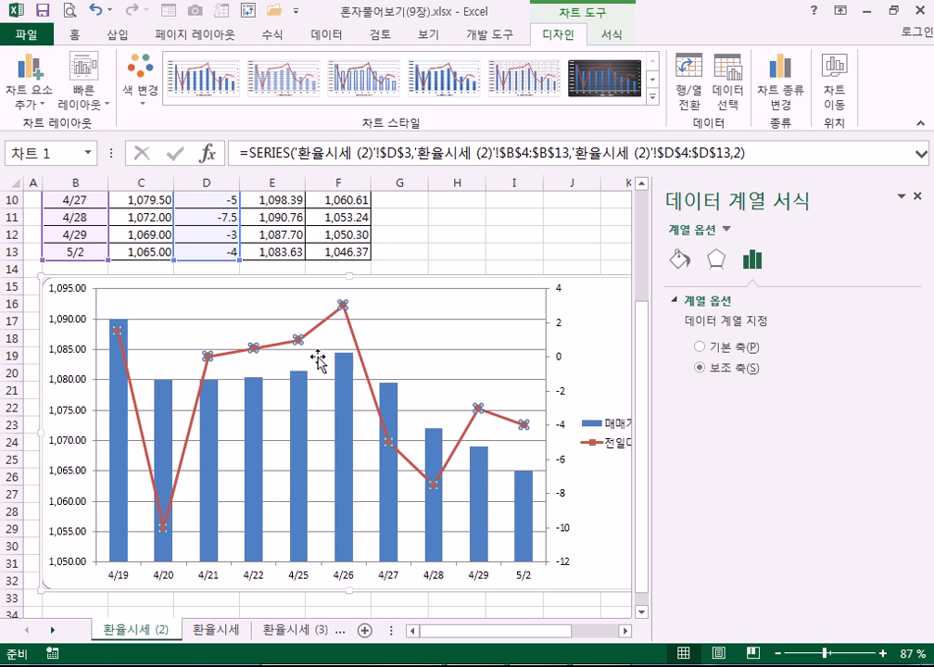
pyautogui.click(785, 100)
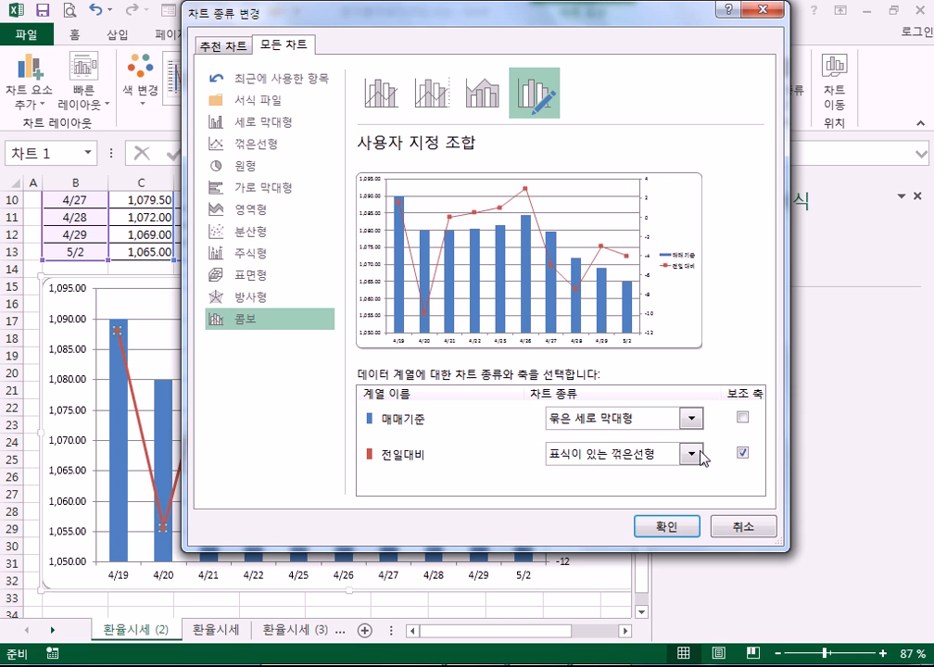
pyautogui.click(660, 456)
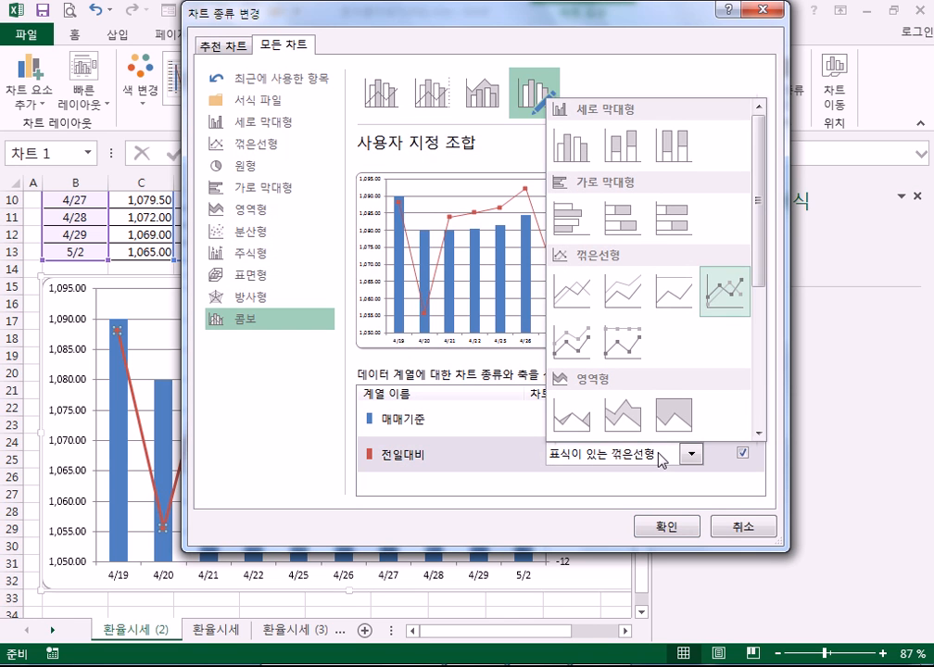
pyautogui.click(579, 150)
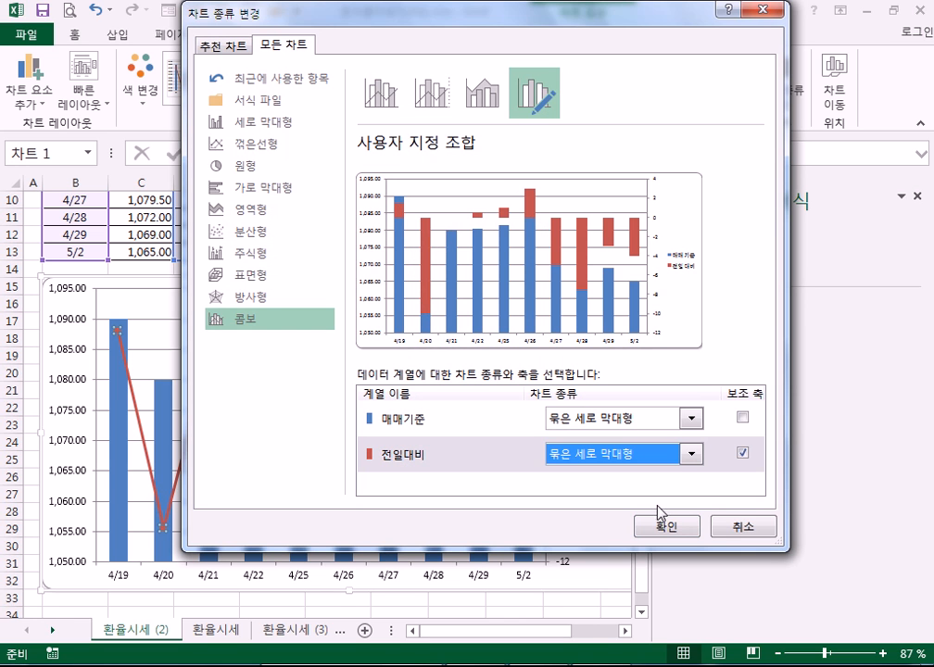
pyautogui.click(696, 526)
# Step: Change the whole combo chart back to a clustered column chart (묶은 세로 막대형)
pyautogui.click(486, 316)
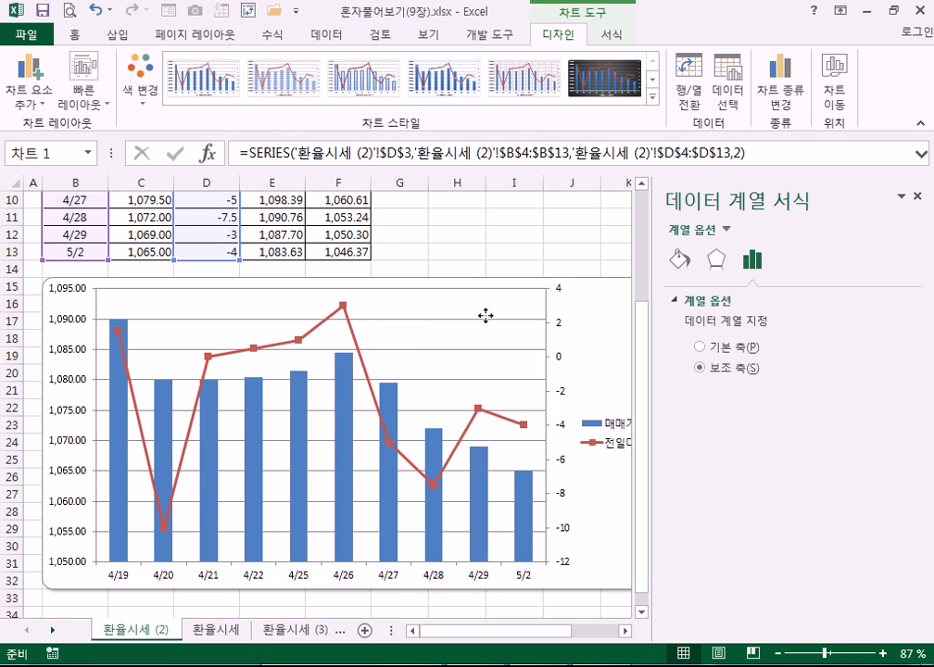
pyautogui.click(780, 93)
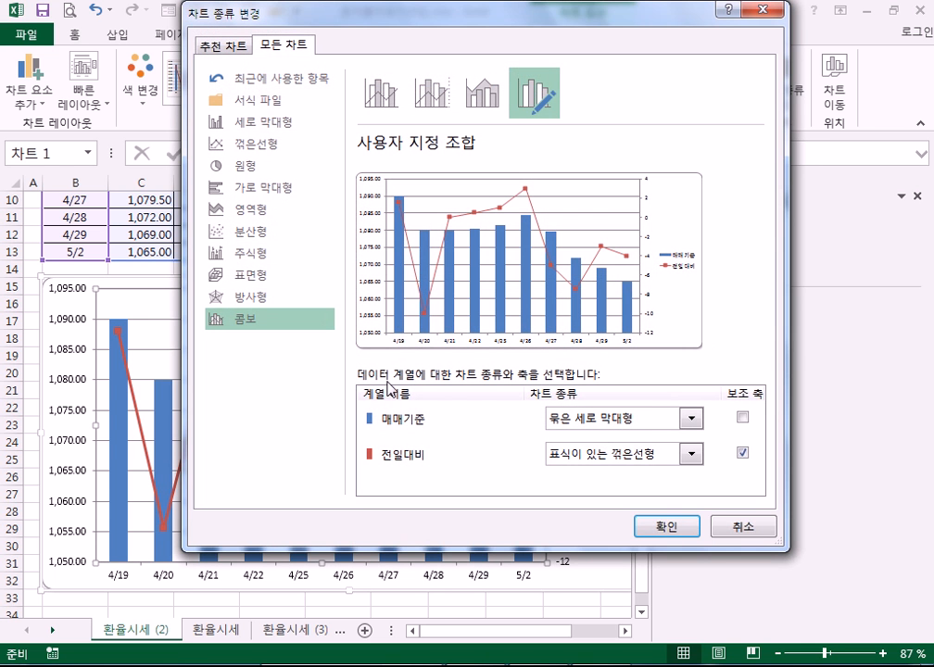
pyautogui.click(321, 121)
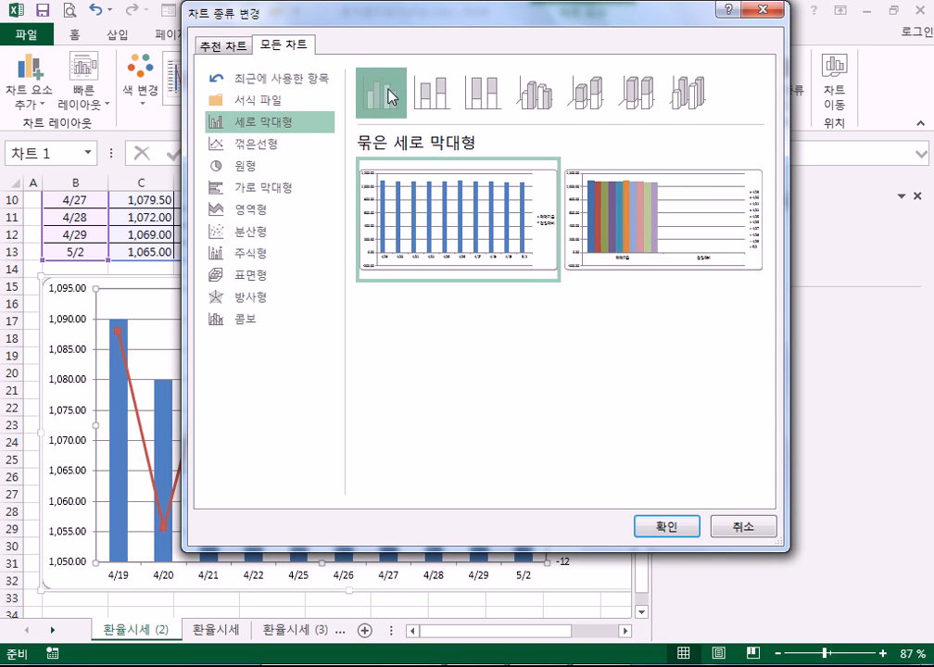
pyautogui.click(667, 529)
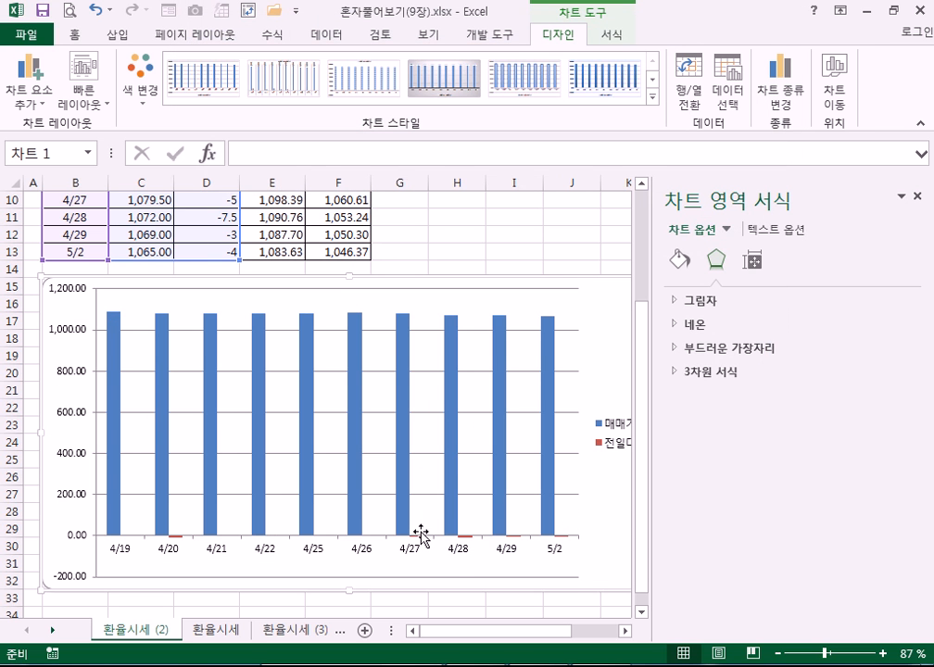
pyautogui.click(167, 442)
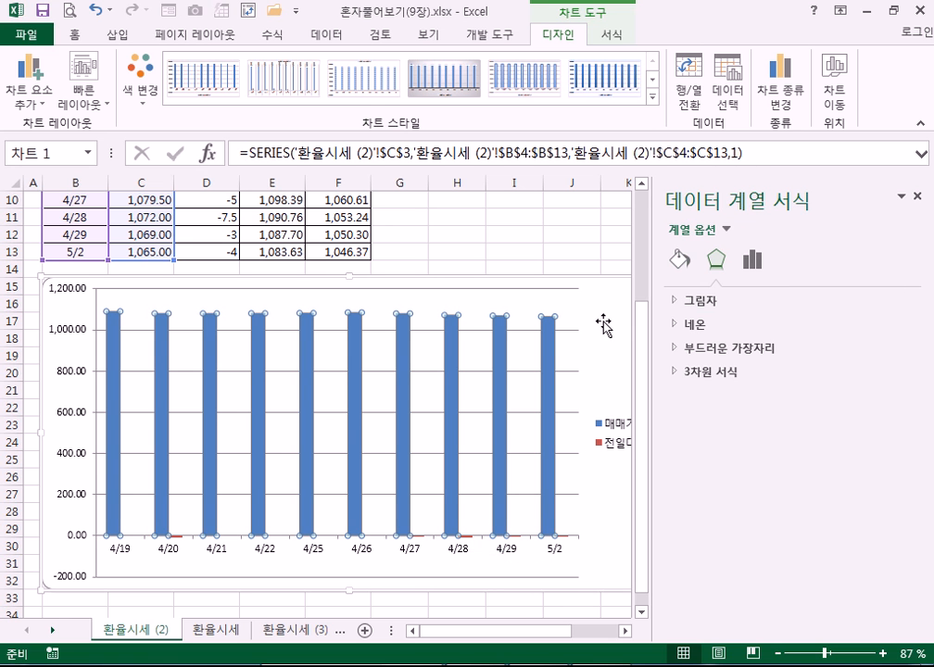
pyautogui.click(782, 108)
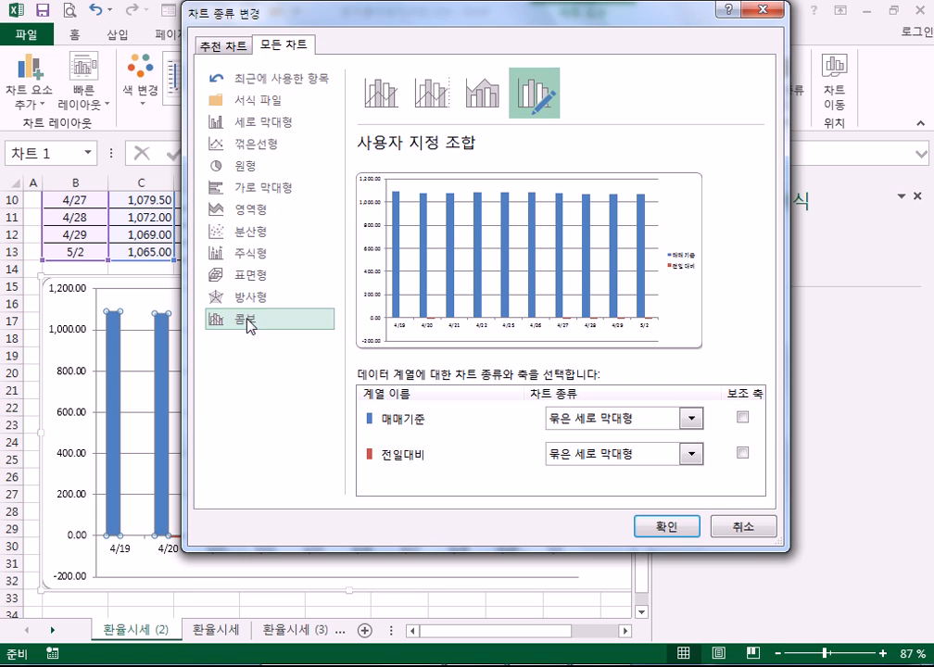
pyautogui.click(627, 460)
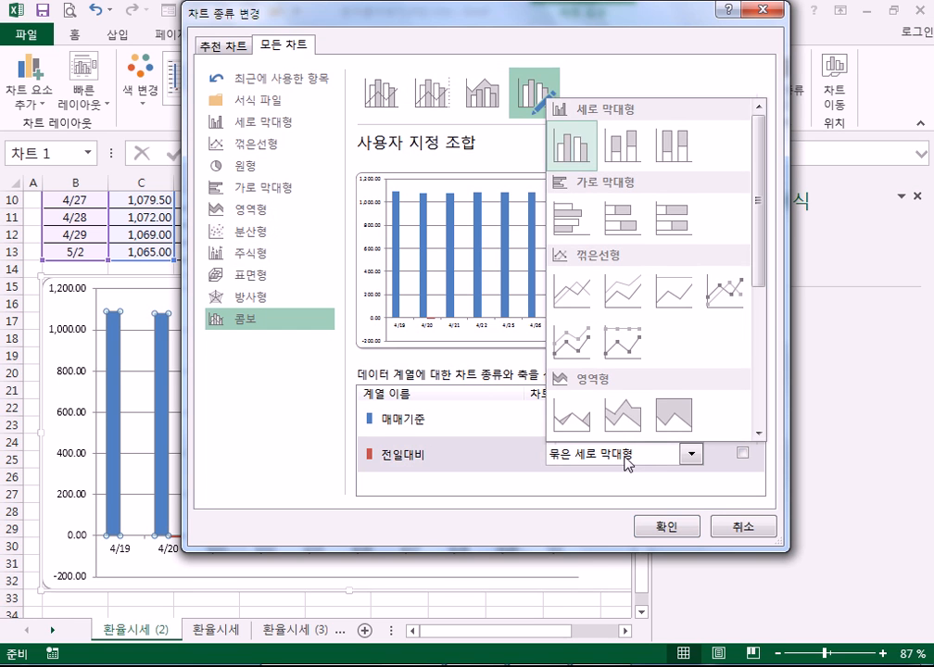
pyautogui.click(735, 312)
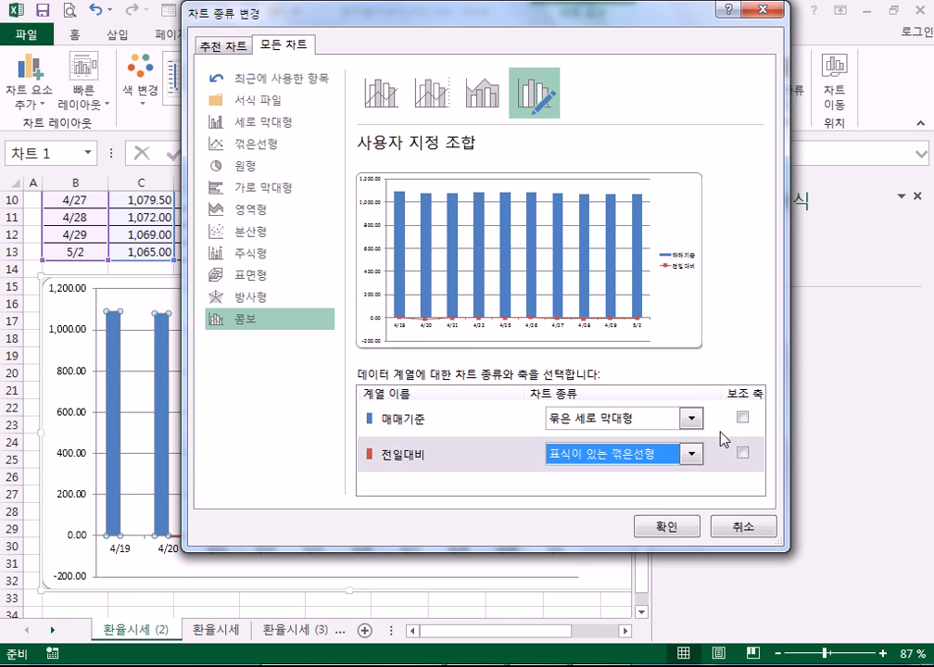
pyautogui.click(742, 453)
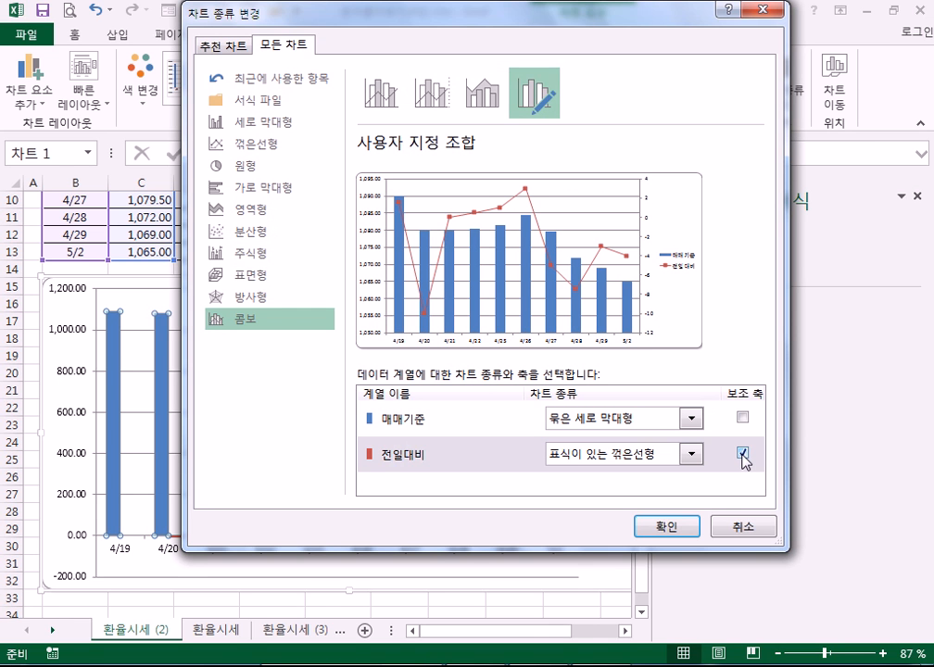
pyautogui.click(748, 528)
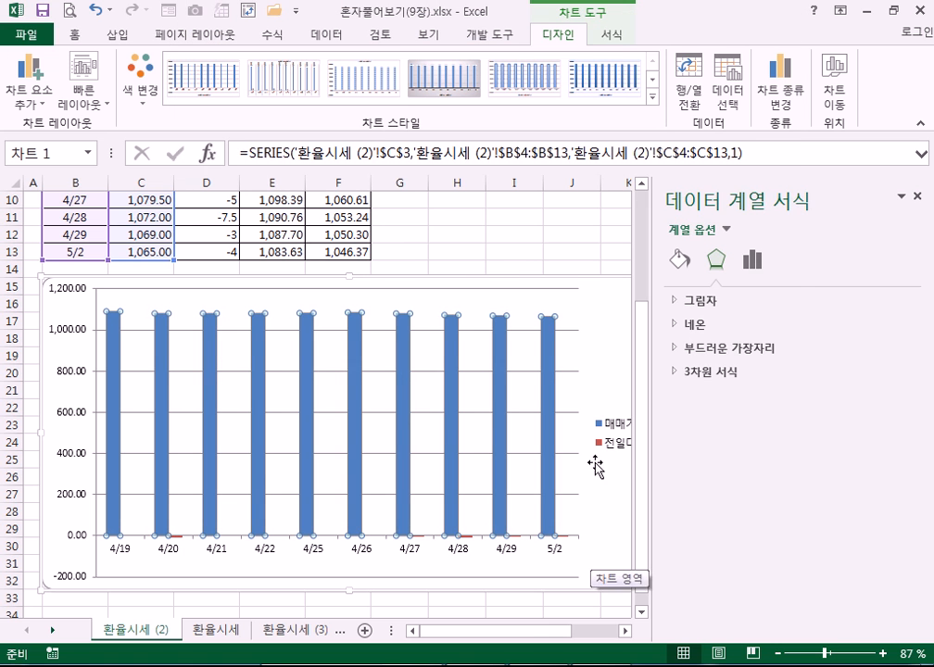
# Step: Select the chart's 전일대비 series from the chart elements and plot it on the secondary axis (보조 축)
pyautogui.click(600, 326)
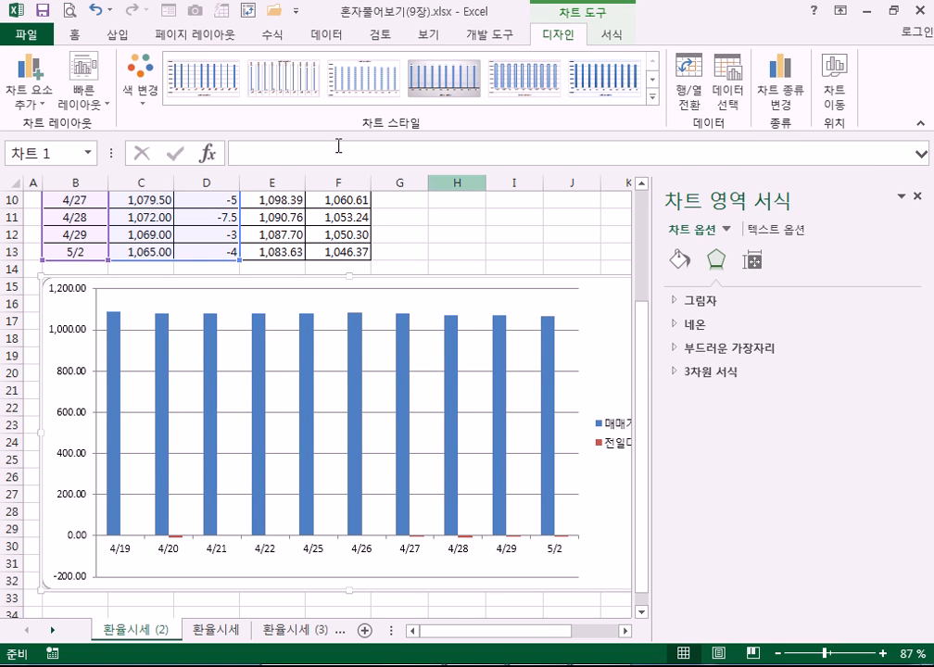
pyautogui.click(604, 37)
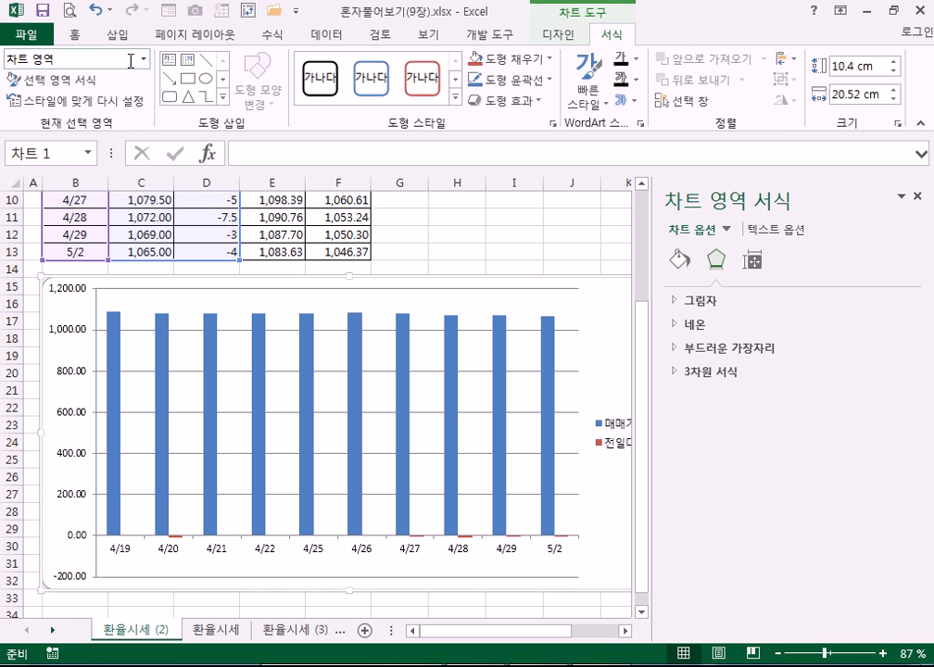
pyautogui.click(143, 59)
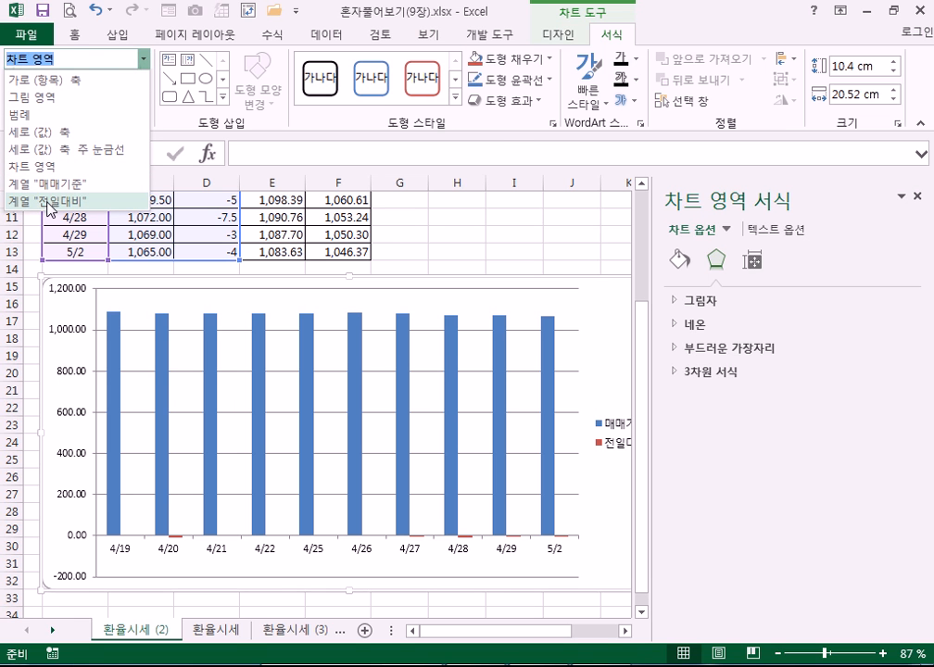
pyautogui.click(49, 207)
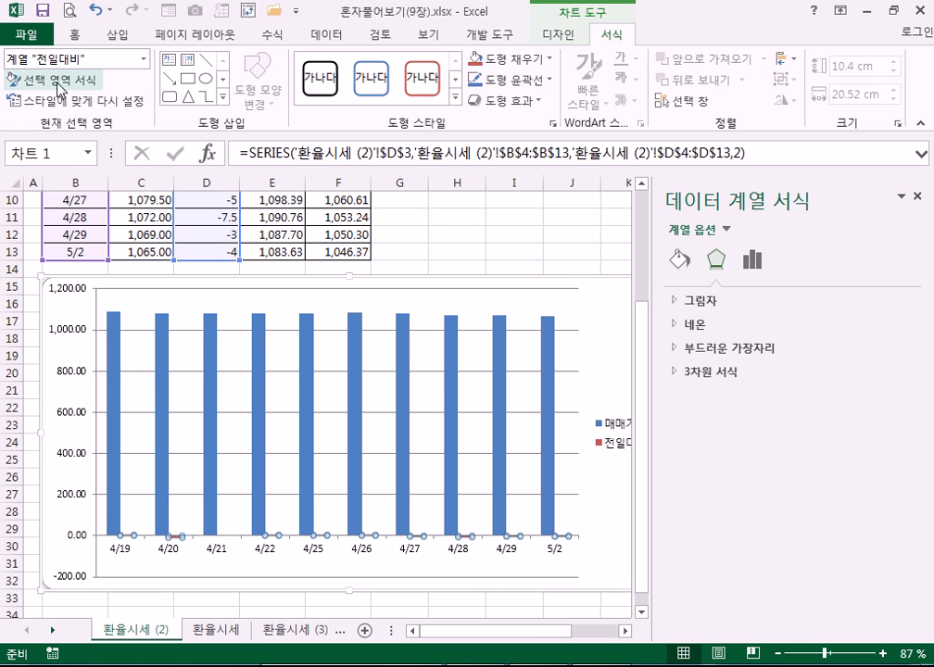
pyautogui.click(62, 81)
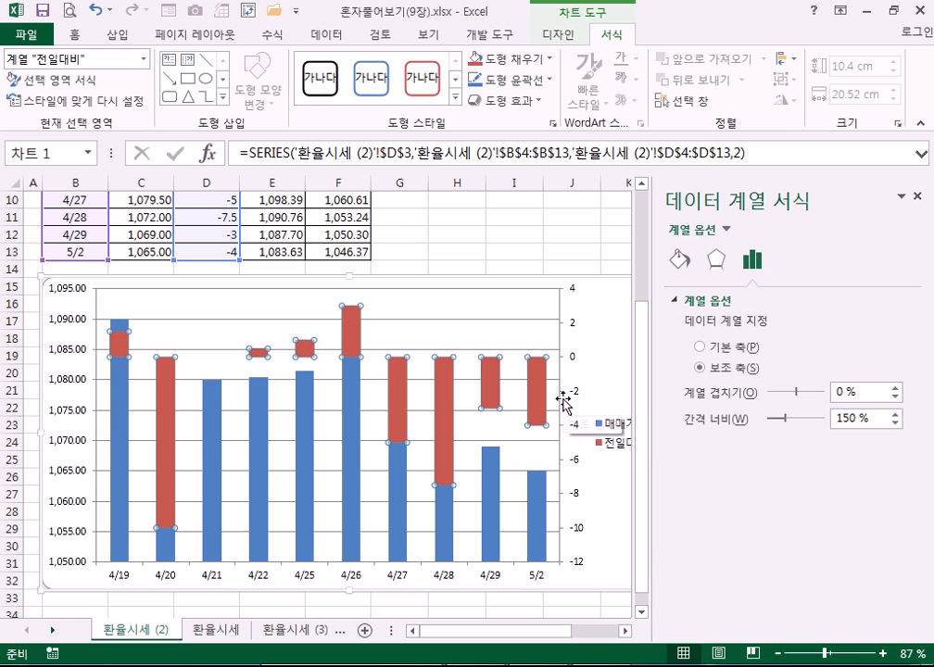
# Step: Set the 전일대비 series to a line with markers (표식이 있는 꺾은선형) in the chart's custom combination
pyautogui.click(548, 35)
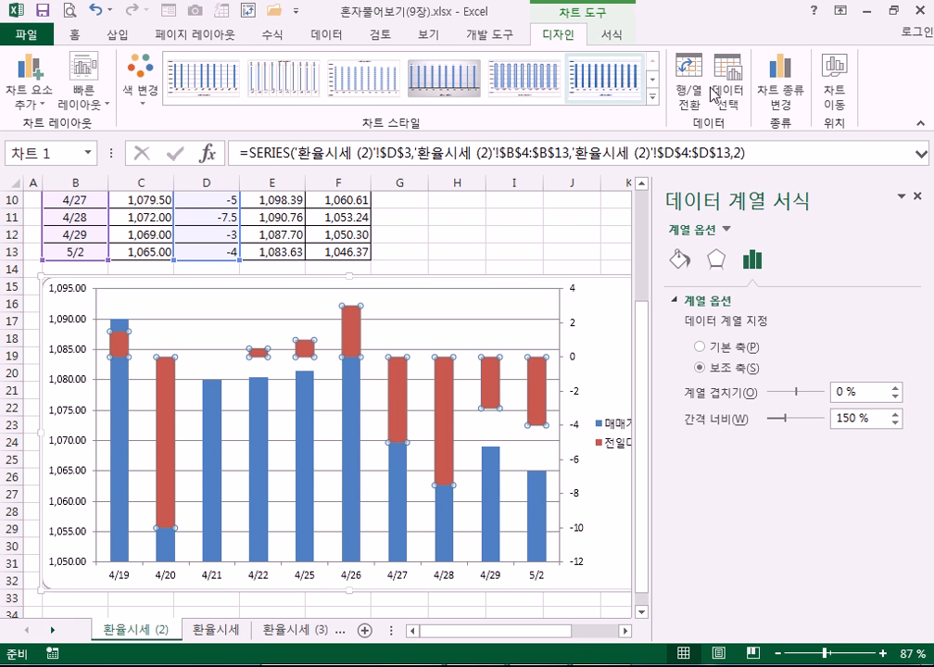
pyautogui.click(783, 98)
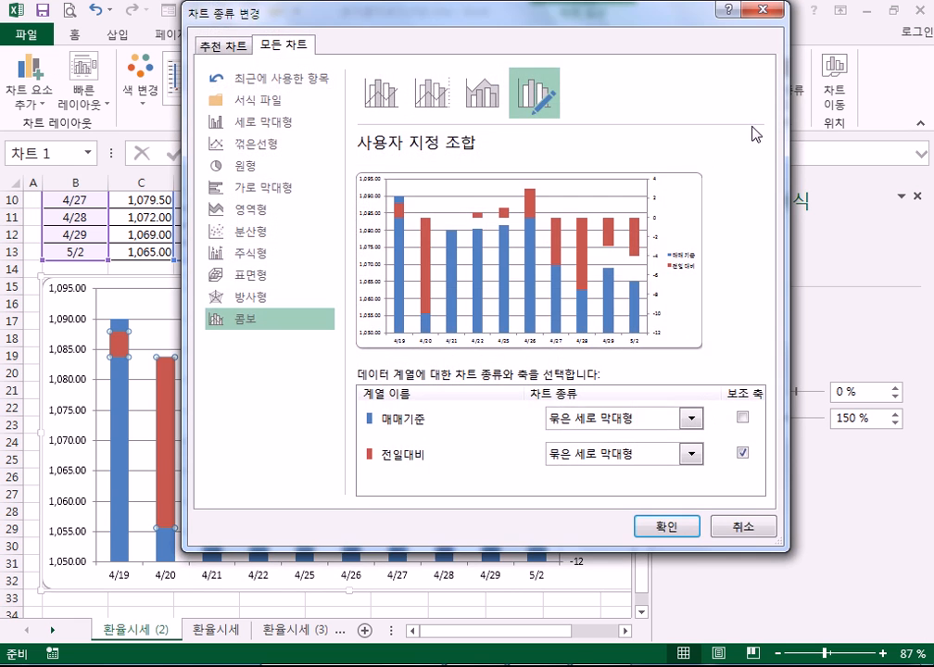
pyautogui.click(587, 454)
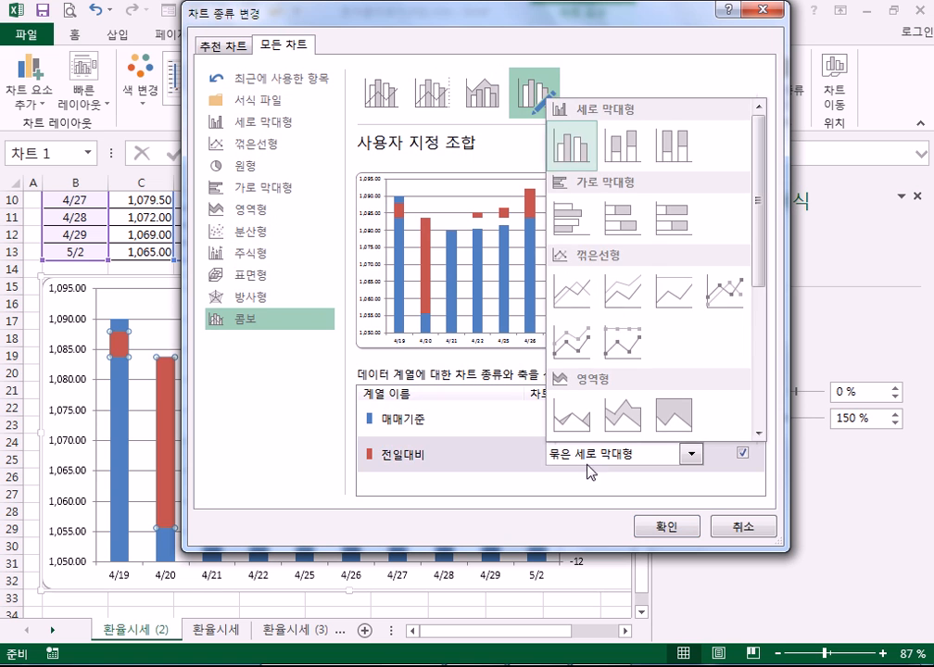
pyautogui.click(727, 303)
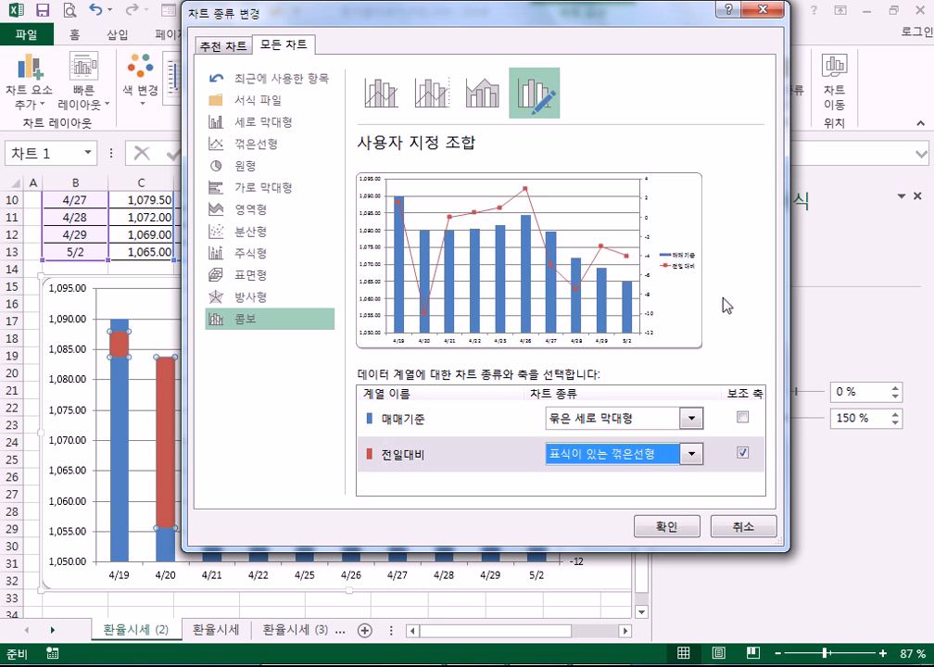
pyautogui.click(666, 526)
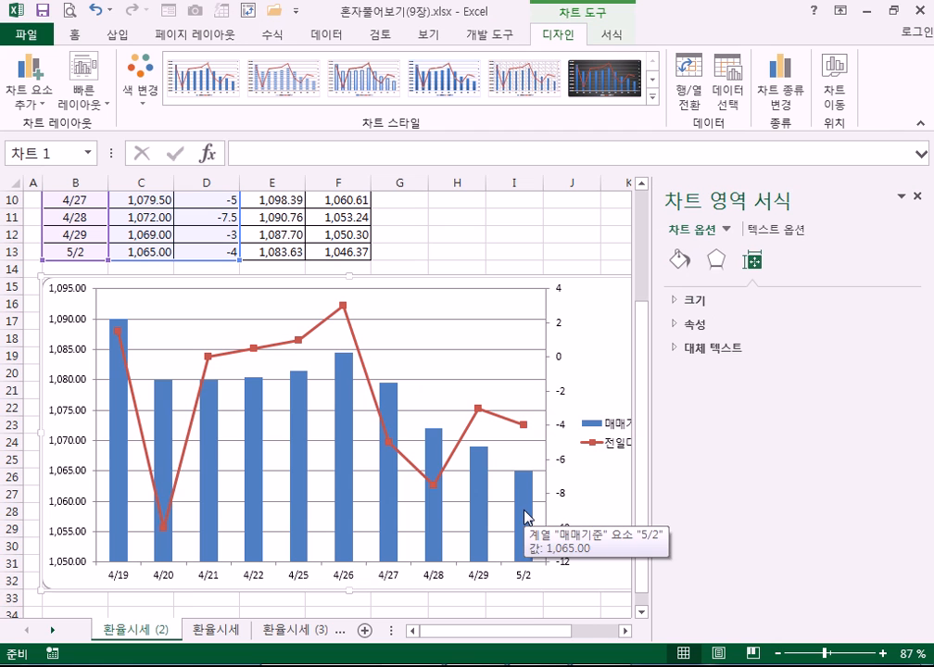
# Step: Narrow the formatting pane to uncover the chart and turn off the secondary axis (보조 축) for the 전일대비 line series
pyautogui.moveTo(653, 265); pyautogui.dragTo(715, 269)
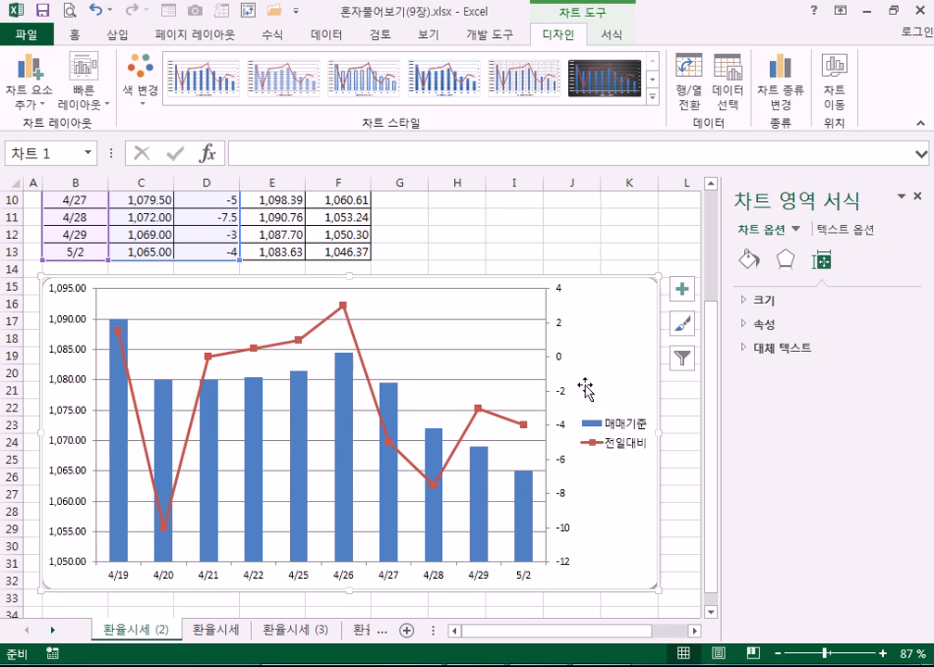
pyautogui.click(517, 422)
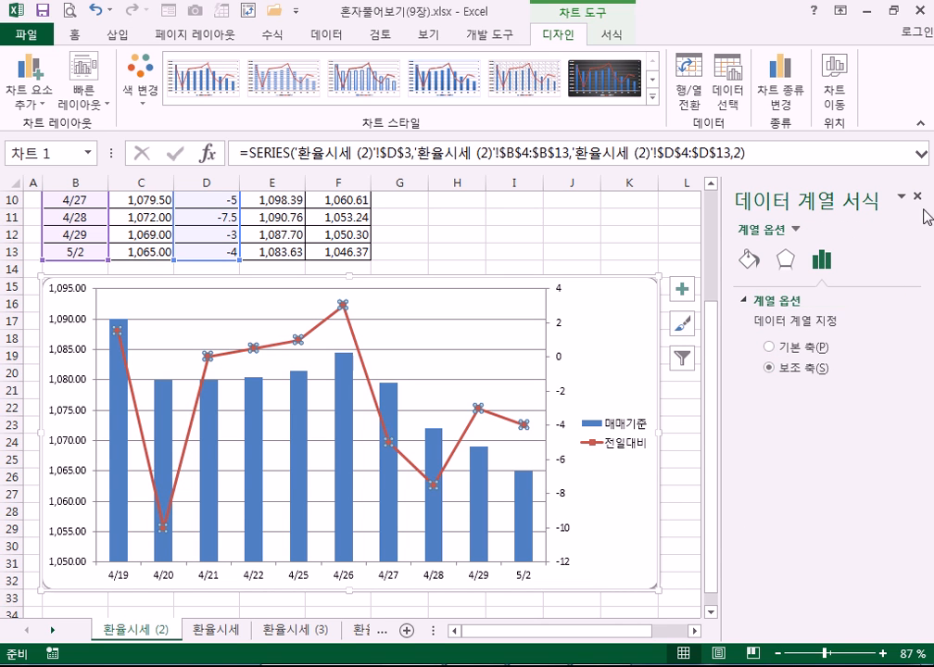
pyautogui.click(781, 92)
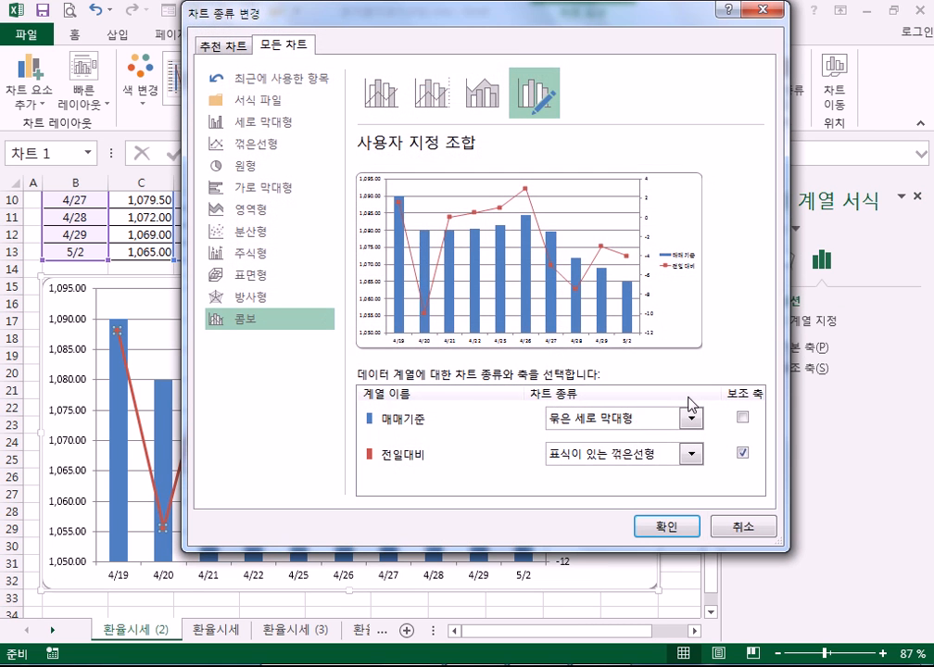
pyautogui.click(743, 454)
pyautogui.click(744, 455)
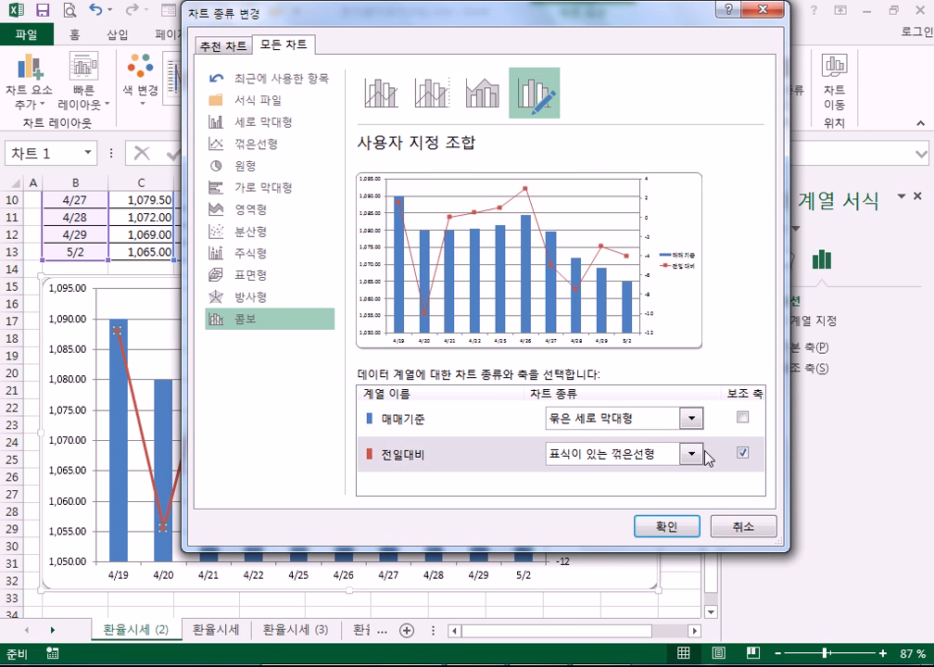
pyautogui.click(743, 454)
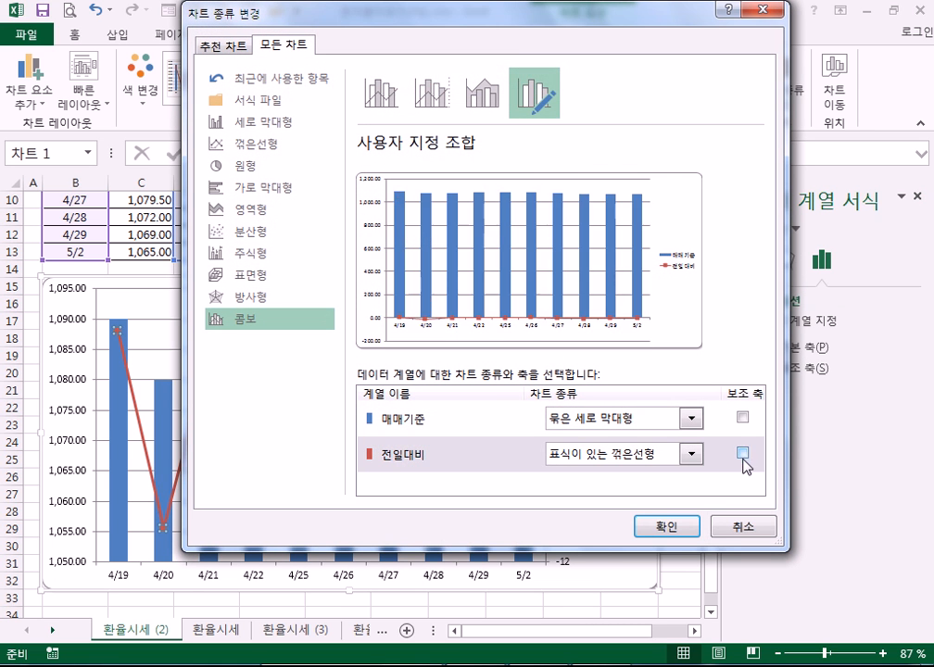
pyautogui.click(667, 526)
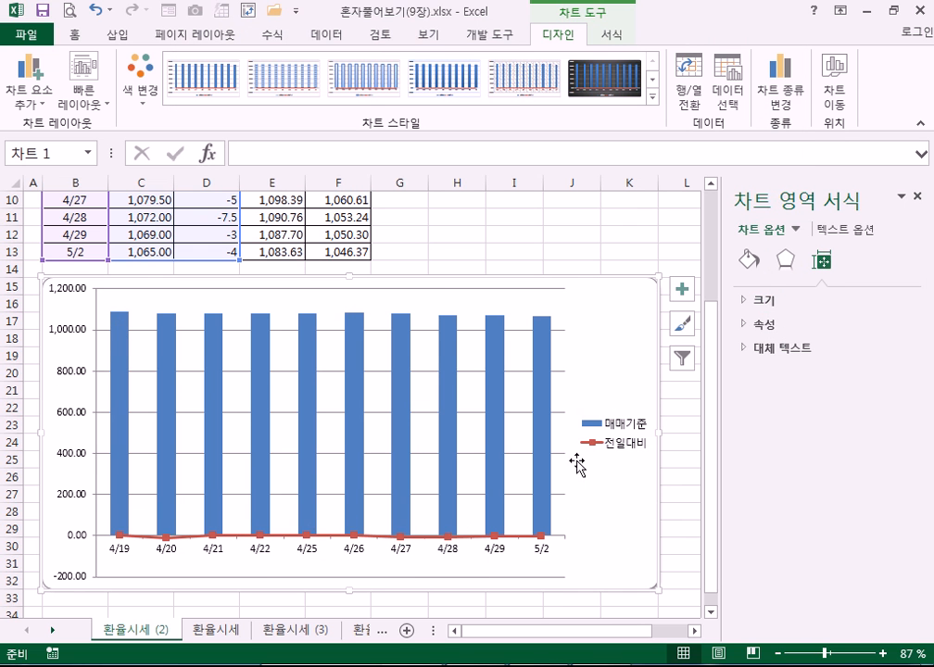
# Step: Plot the 전일대비 line series on the secondary axis (보조 축) in the chart's custom combination
pyautogui.click(783, 97)
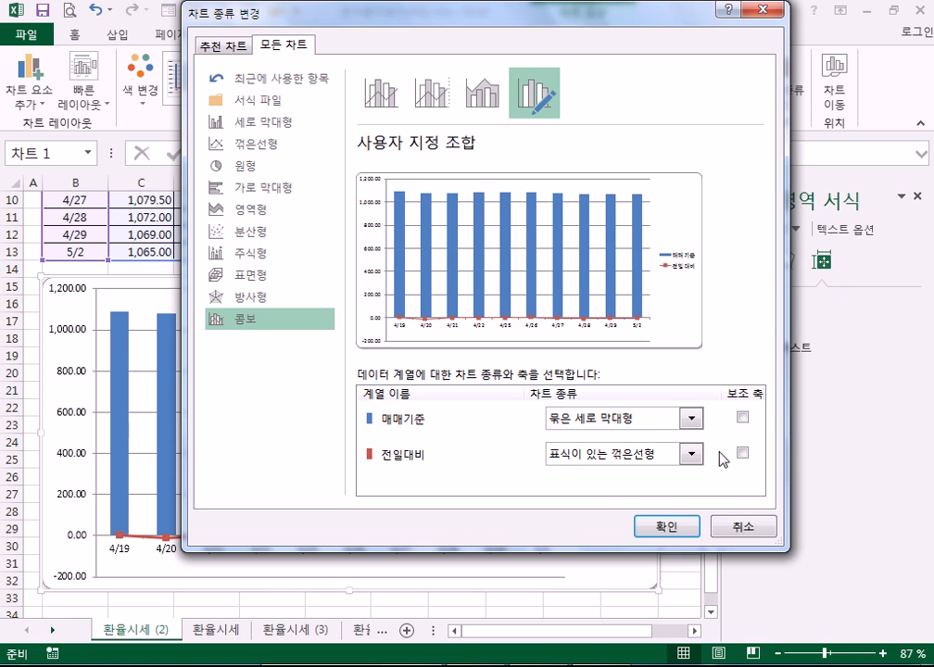
pyautogui.click(742, 453)
pyautogui.click(667, 527)
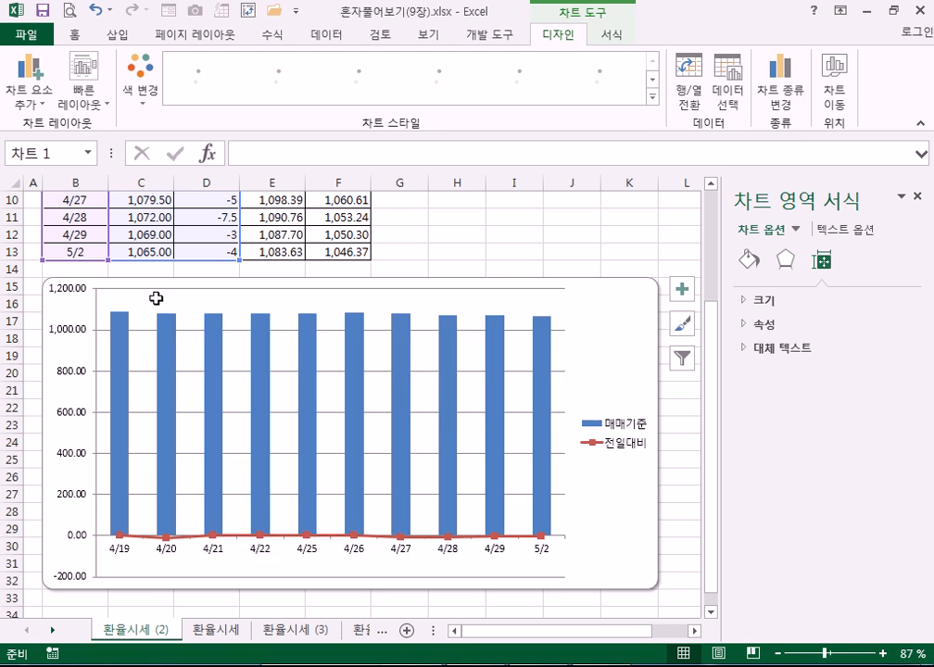
# Step: Compare the primary and secondary value axes with the table's 매매기준 and 전일대비 values, and identify the axis used by the line series
pyautogui.click(70, 331)
pyautogui.click(565, 342)
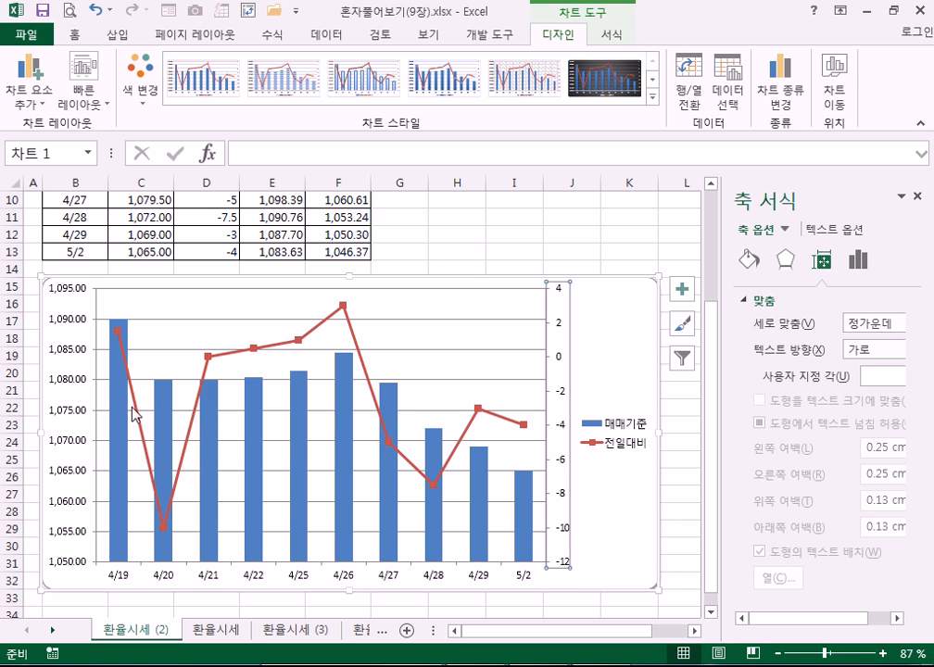
pyautogui.scroll(3, 302, 432)
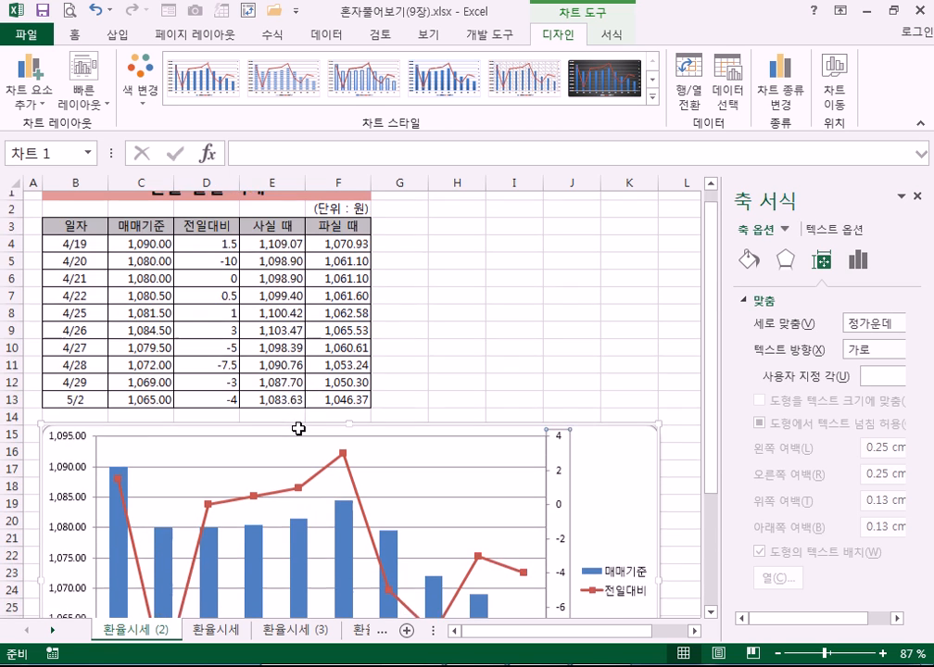
pyautogui.scroll(-3, 297, 428)
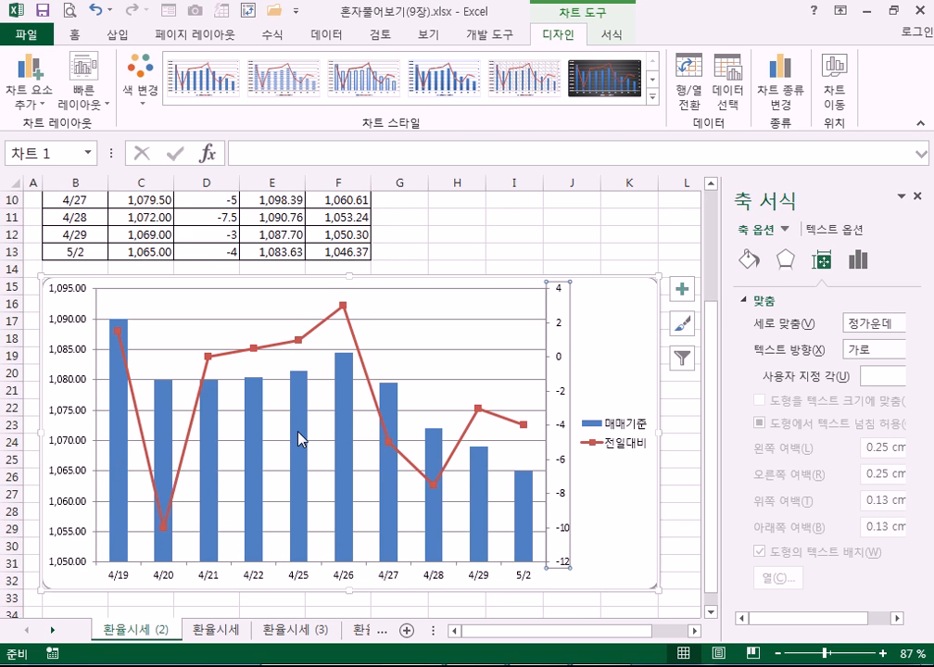
pyautogui.scroll(3, 298, 437)
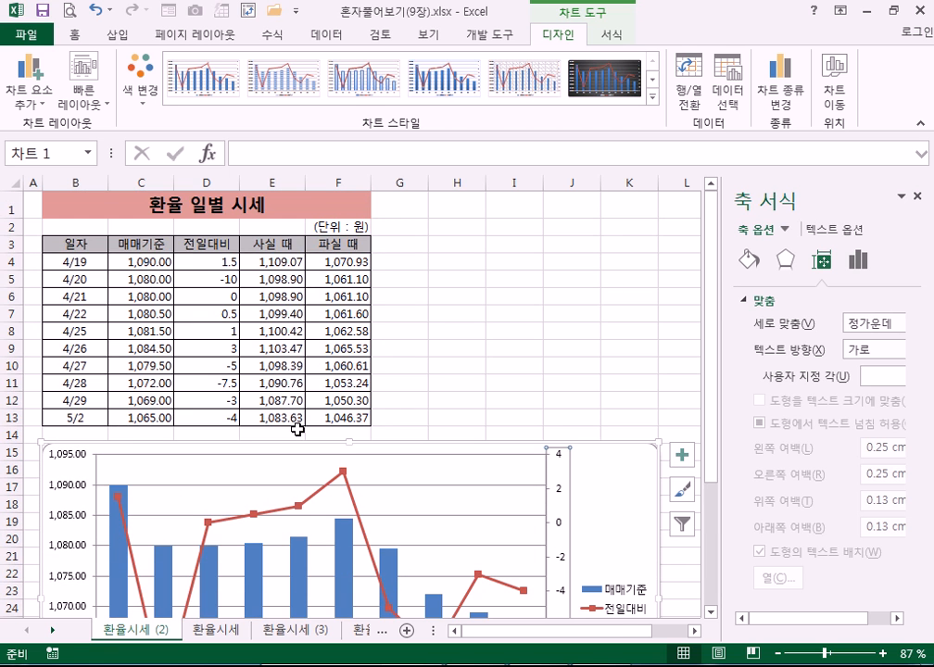
pyautogui.scroll(-3, 298, 429)
pyautogui.click(308, 337)
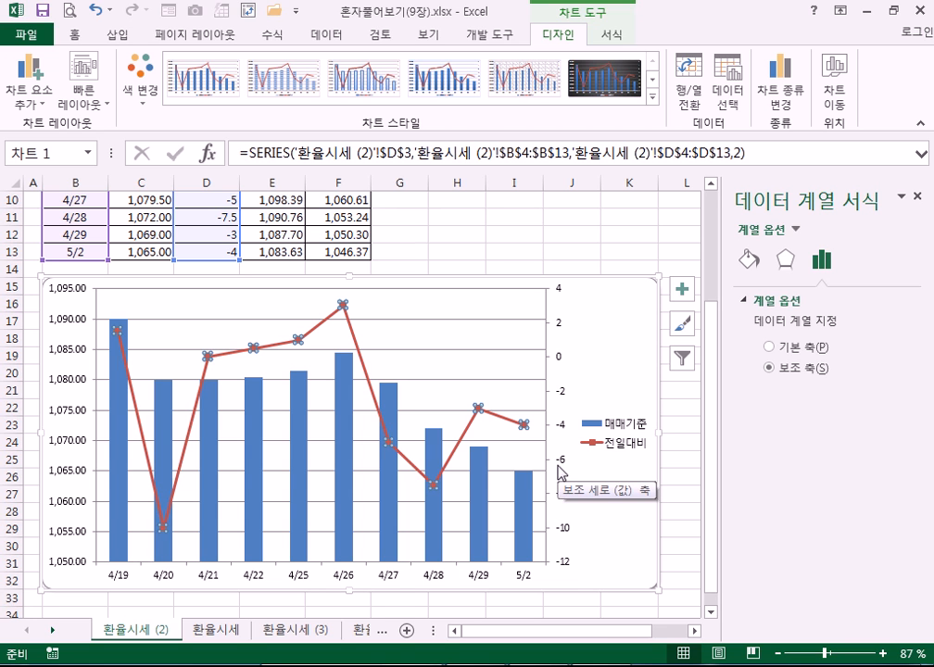
pyautogui.click(559, 364)
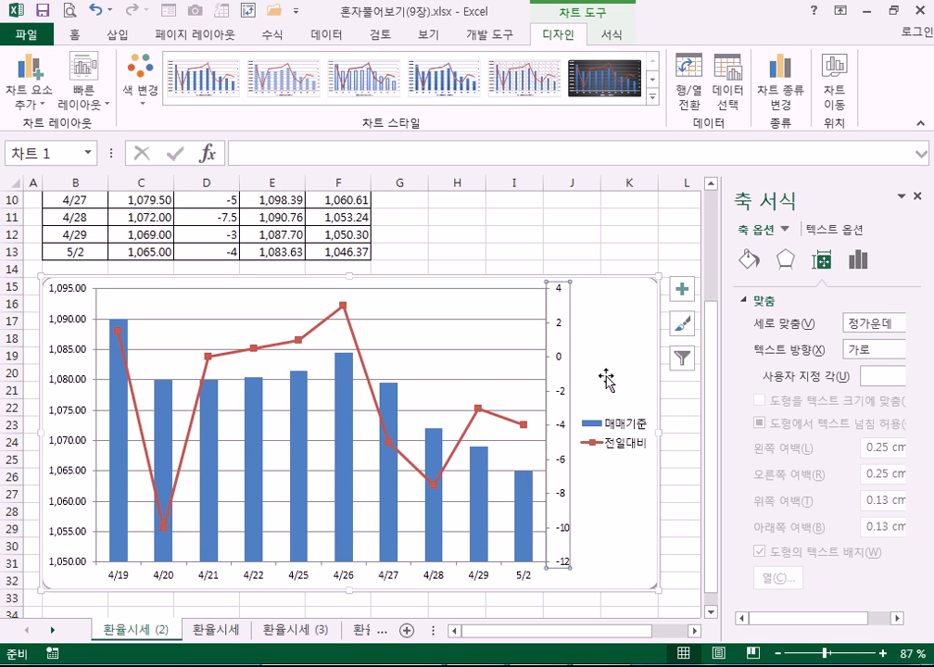
# Step: Trace the 전일대비 line points against the table's 전일대비 column and check the 매매기준 columns and line series in turn
pyautogui.moveTo(214, 360)
pyautogui.moveTo(345, 313)
pyautogui.moveTo(392, 450)
pyautogui.moveTo(476, 414)
pyautogui.scroll(2, 364, 398)
pyautogui.scroll(1, 364, 398)
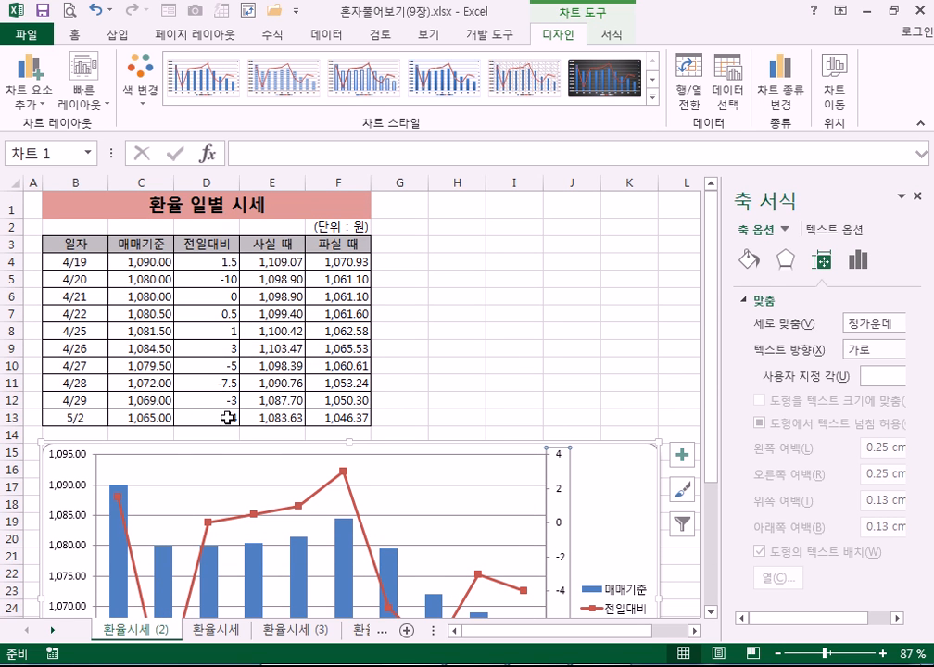
pyautogui.scroll(-4, 216, 408)
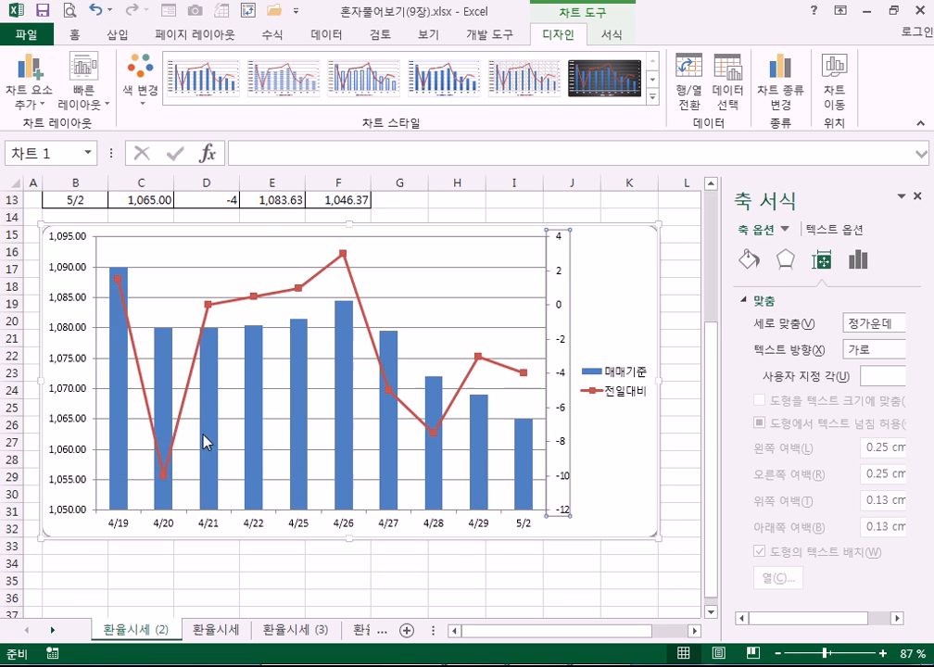
pyautogui.scroll(1, 185, 454)
pyautogui.click(117, 399)
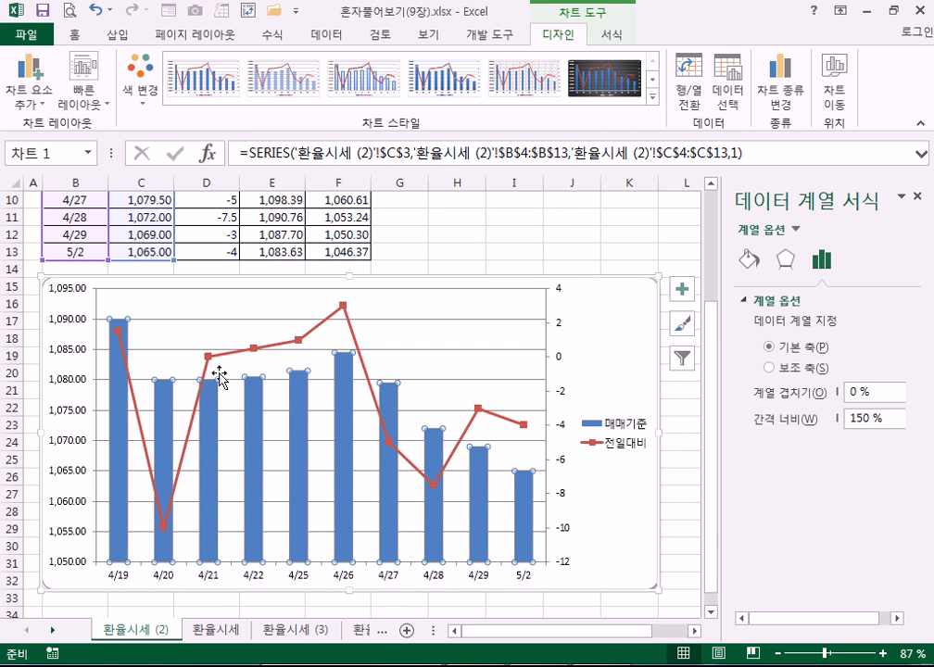
pyautogui.click(503, 421)
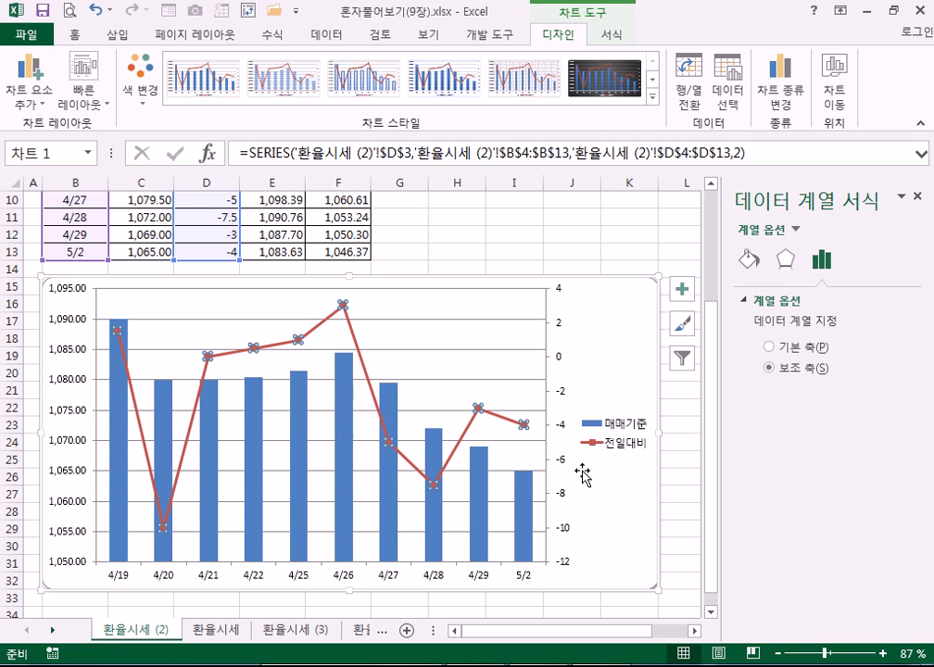
pyautogui.scroll(3, 414, 381)
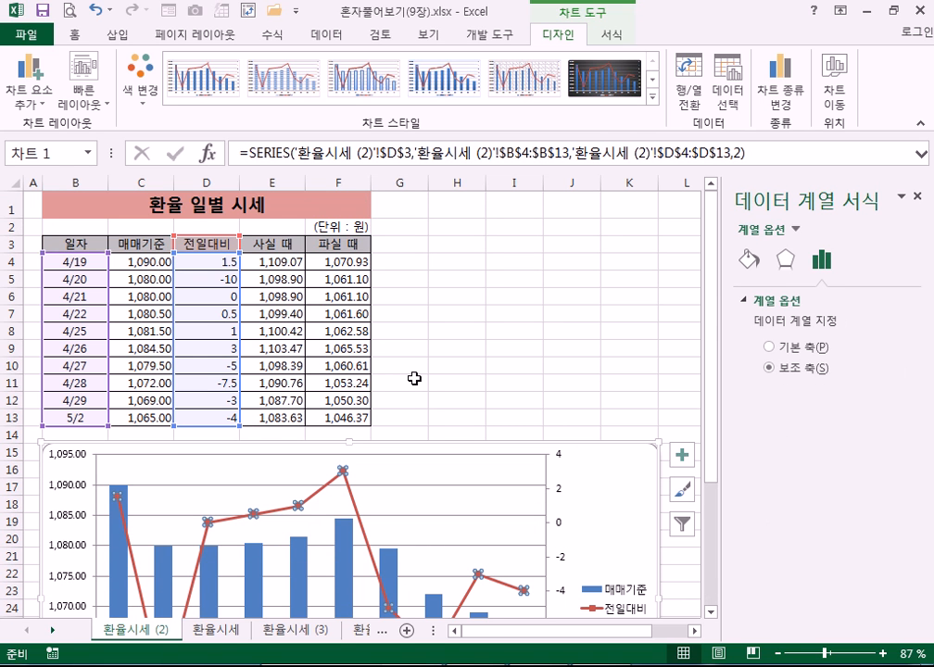
pyautogui.scroll(-3, 414, 378)
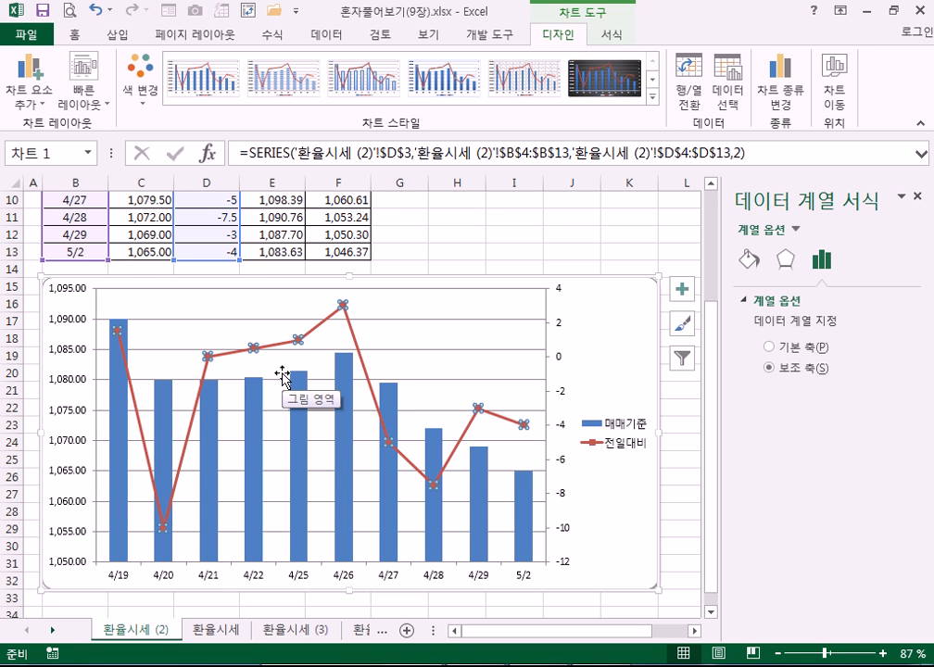
# Step: Examine both value axes of the exchange rate chart and compare it with the 3학년 성적표 combo chart in 차트.xlsx
pyautogui.click(75, 329)
pyautogui.click(560, 327)
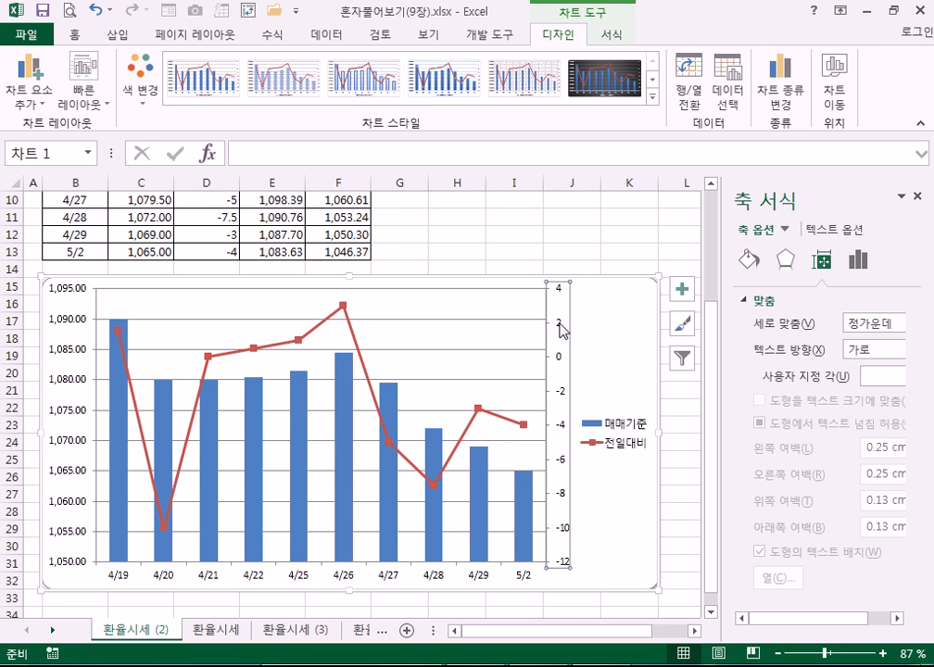
pyautogui.click(206, 431)
pyautogui.click(251, 348)
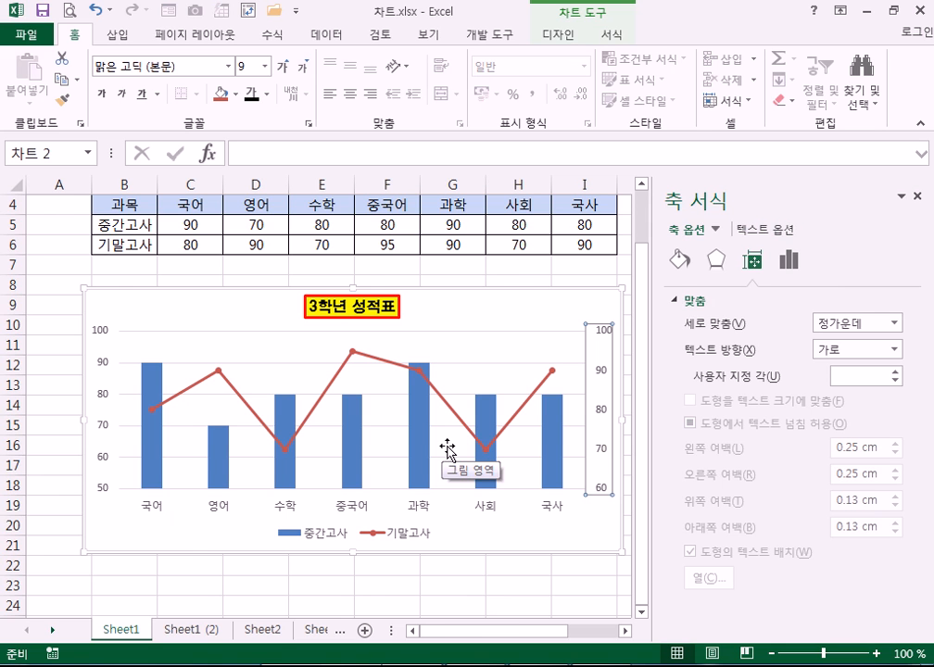
pyautogui.scroll(1, 447, 449)
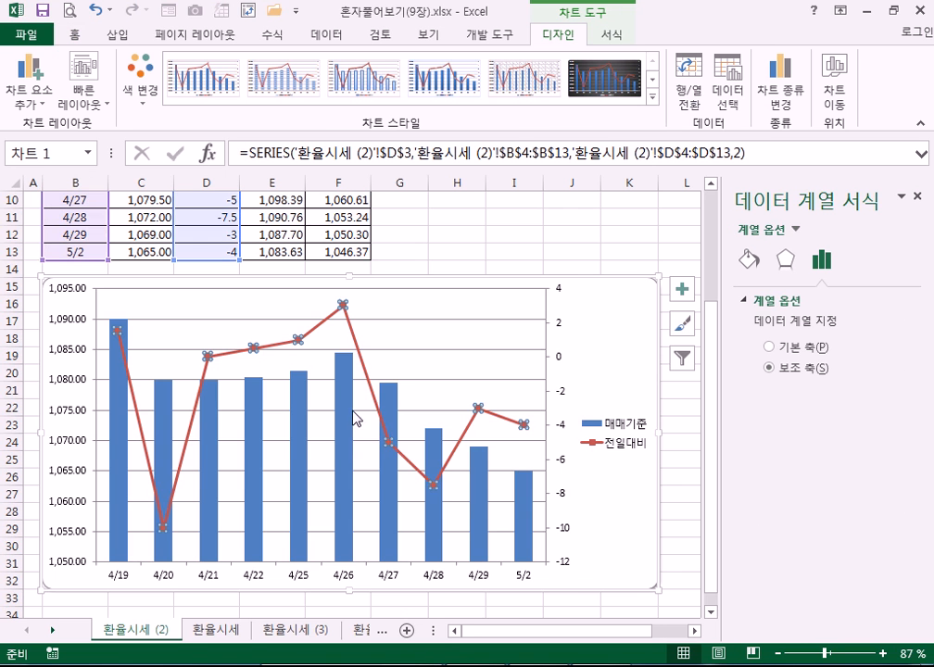
pyautogui.scroll(9, 277, 387)
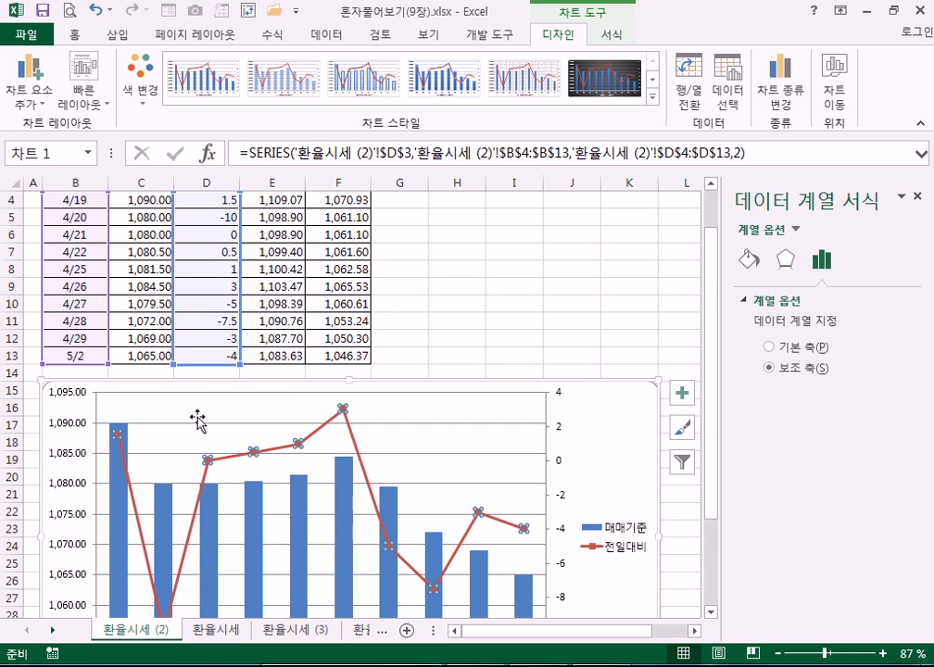
pyautogui.scroll(-2, 125, 442)
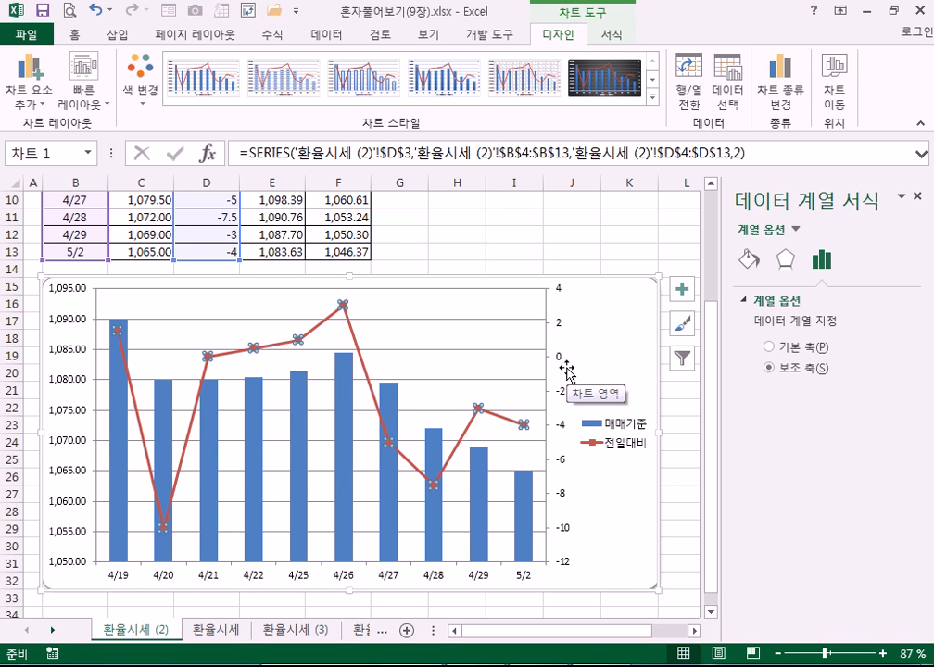
# Step: Select the exchange rate chart's area and review the chart design (디자인) and format (서식) tools
pyautogui.click(604, 326)
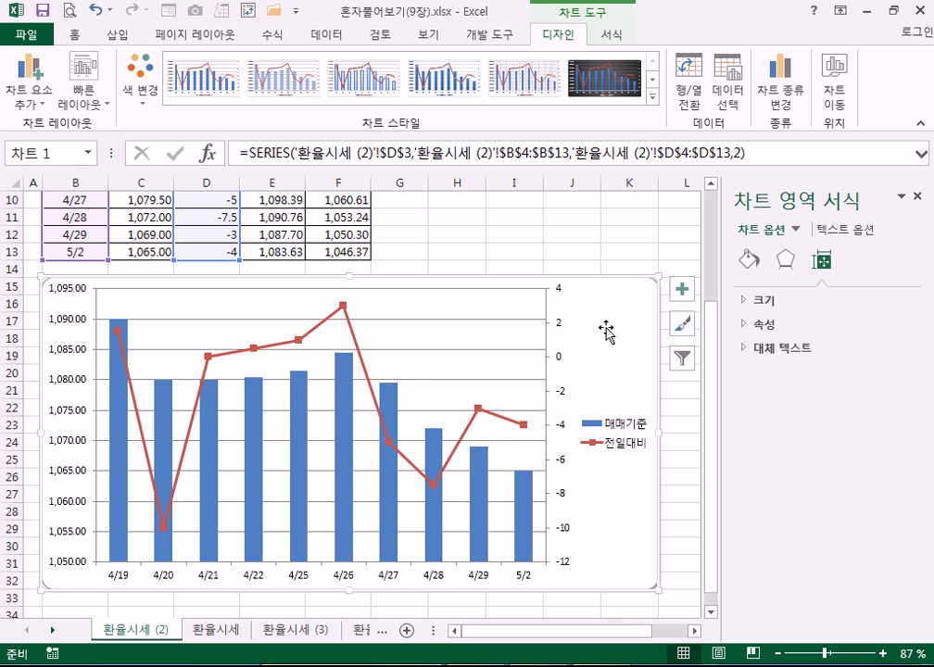
pyautogui.scroll(2, 607, 319)
pyautogui.scroll(-2, 607, 319)
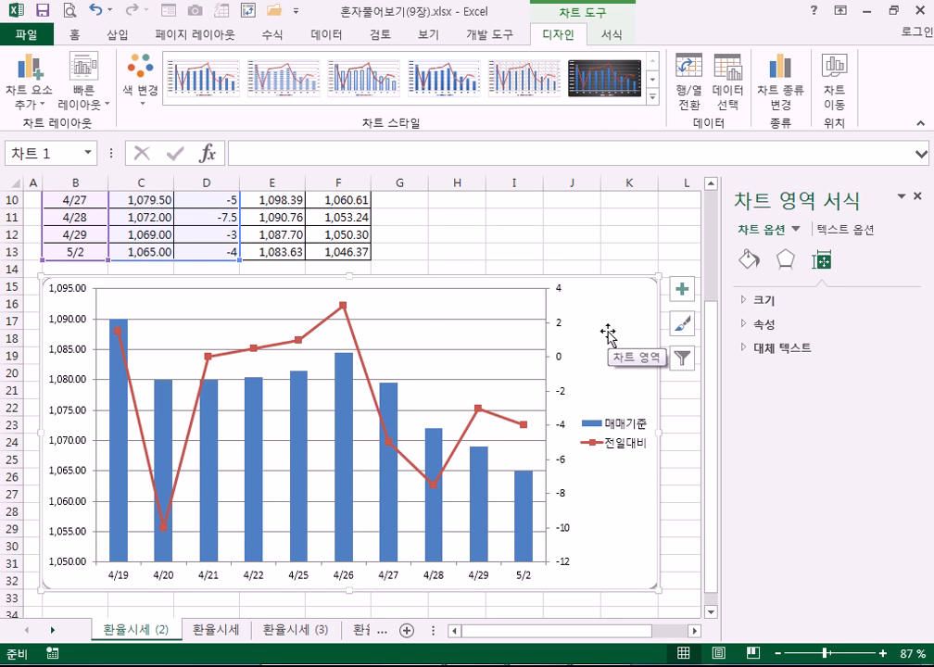
pyautogui.scroll(1, 609, 329)
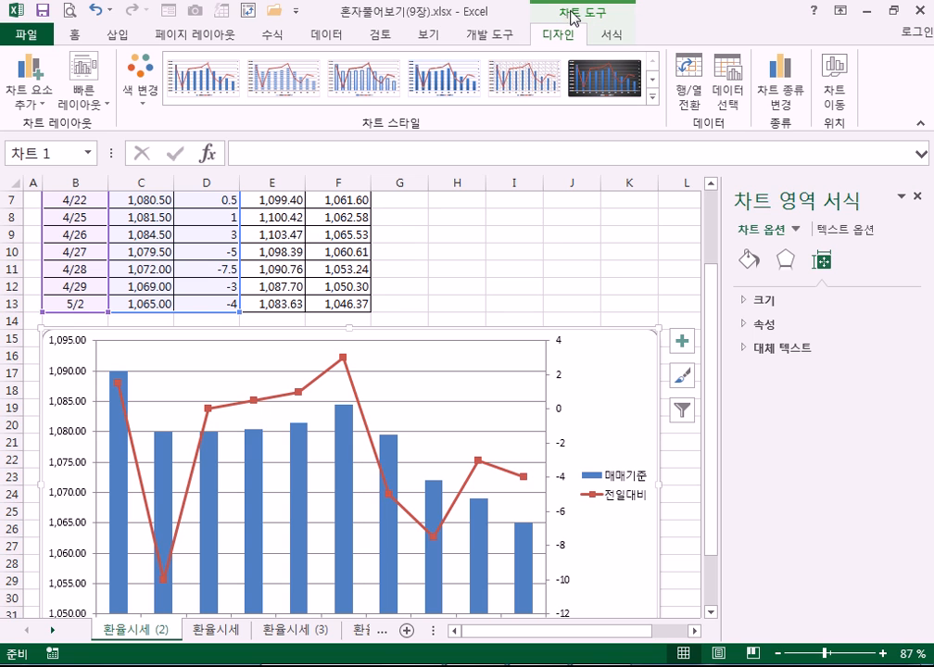
pyautogui.click(613, 35)
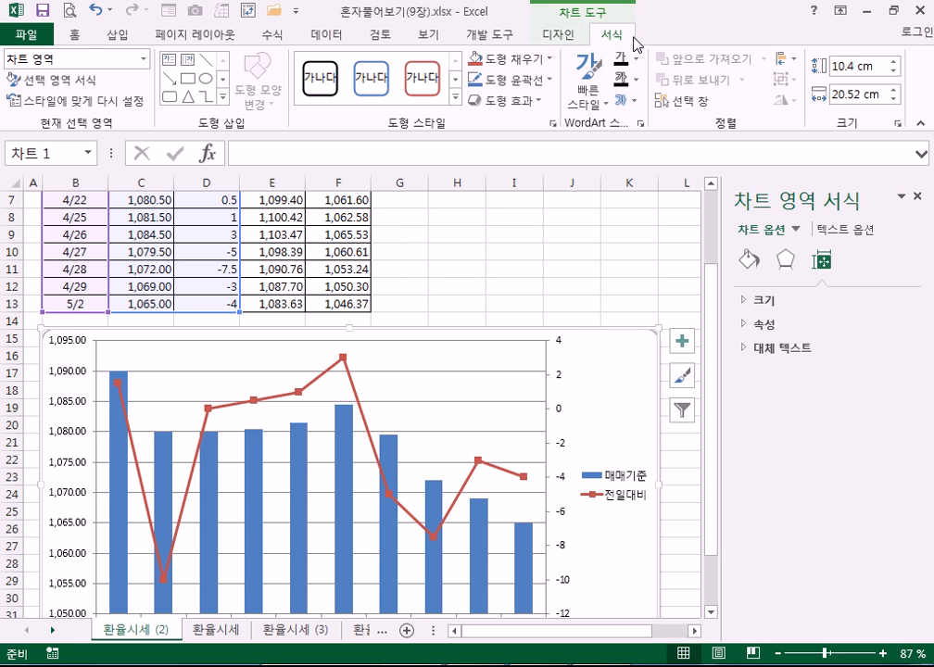
pyautogui.click(560, 37)
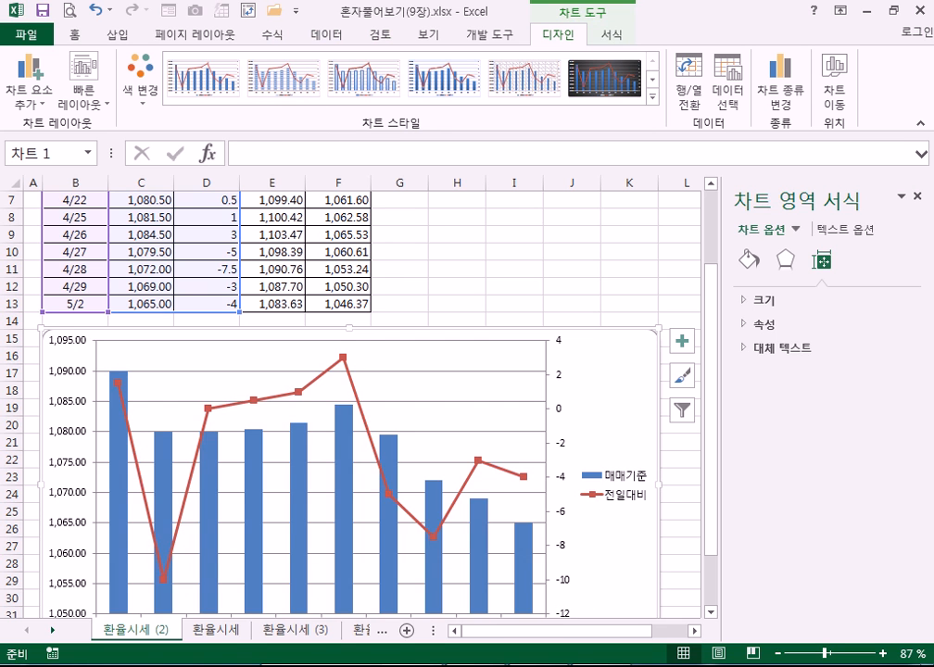
# Step: Launch Microsoft Excel 2010 and select rows 1 to 13 of the 환율시세 (2) sheet in the existing workbook
pyautogui.press('super')
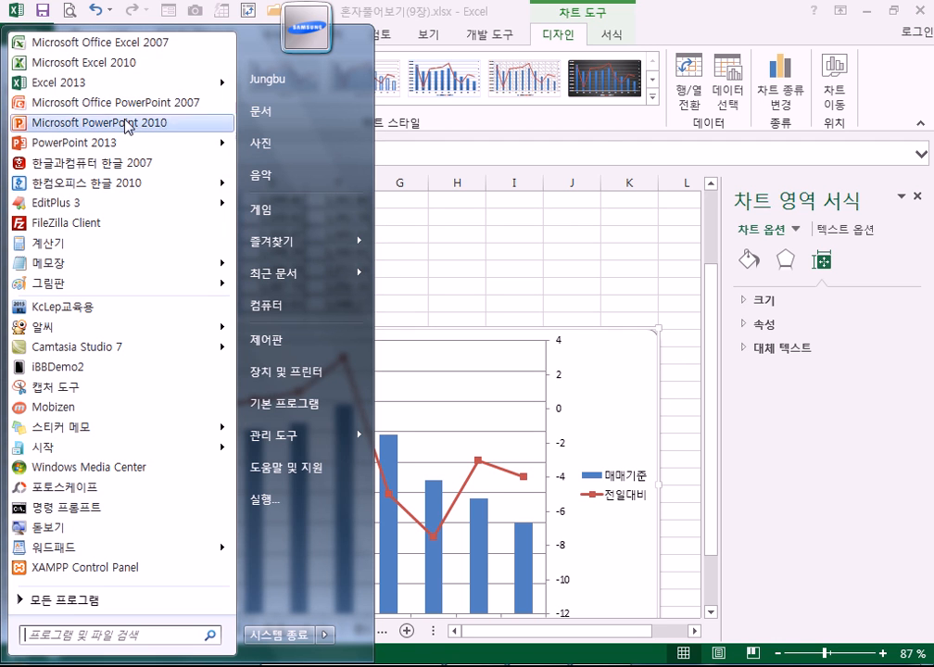
pyautogui.click(111, 65)
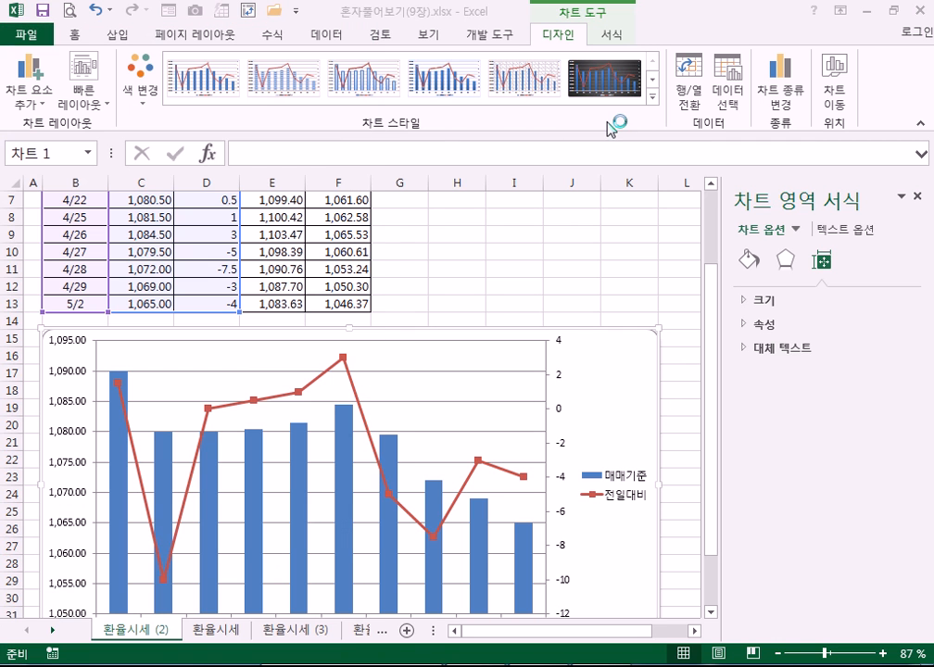
pyautogui.scroll(2, 440, 277)
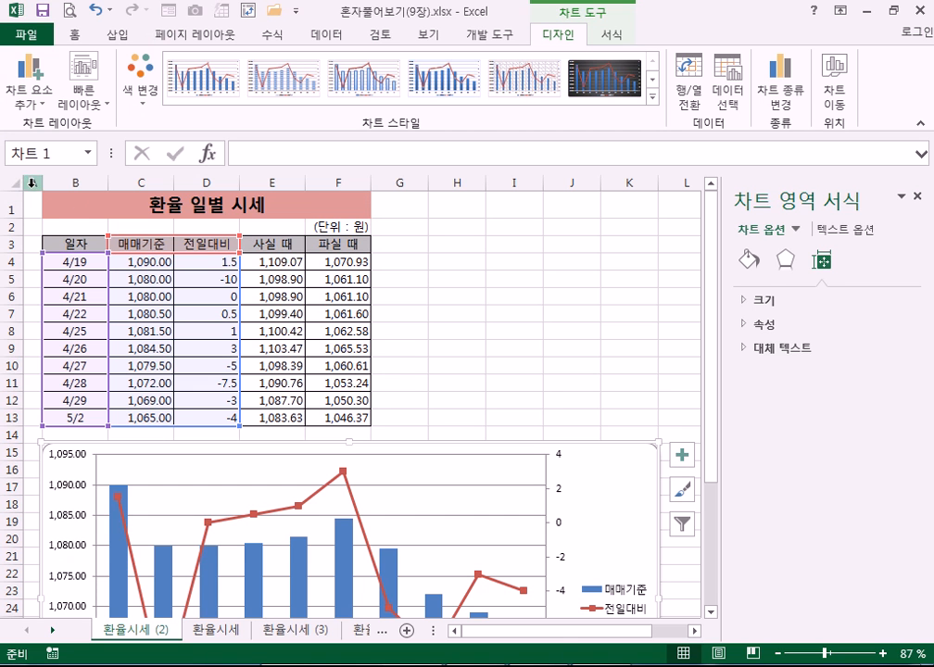
pyautogui.moveTo(14, 207); pyautogui.dragTo(10, 417)
pyautogui.write('ㅊ')
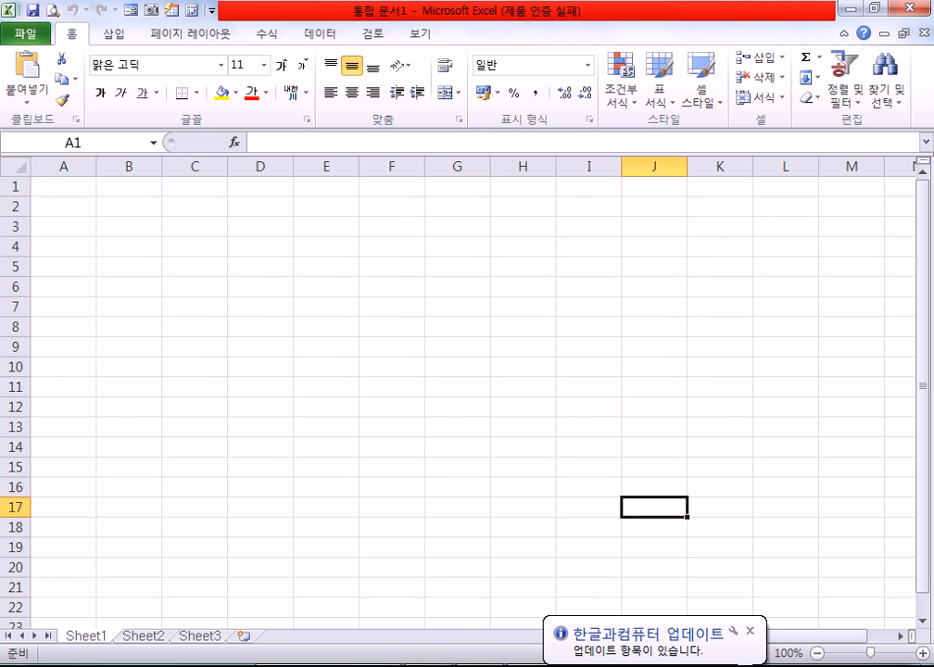
pyautogui.click(52, 185)
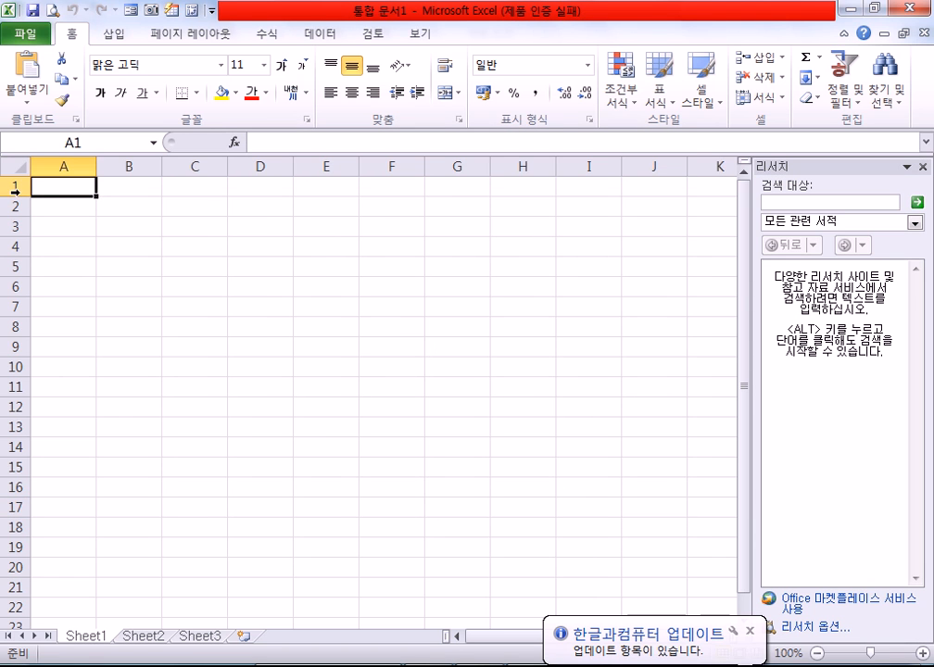
pyautogui.click(18, 186)
pyautogui.hotkey('ctrl', 'alt', 'v')
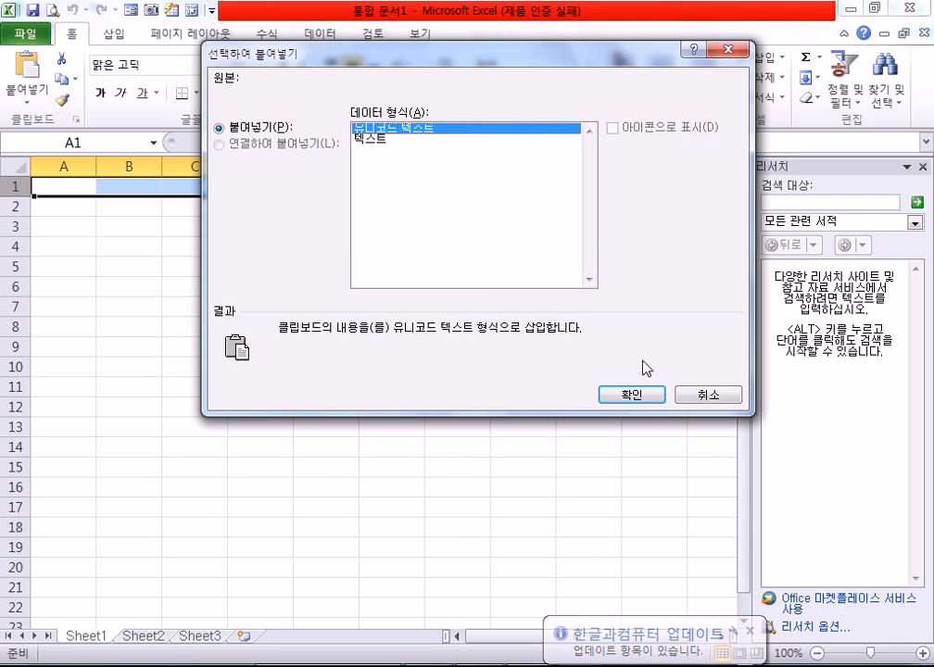
pyautogui.press('Escape')
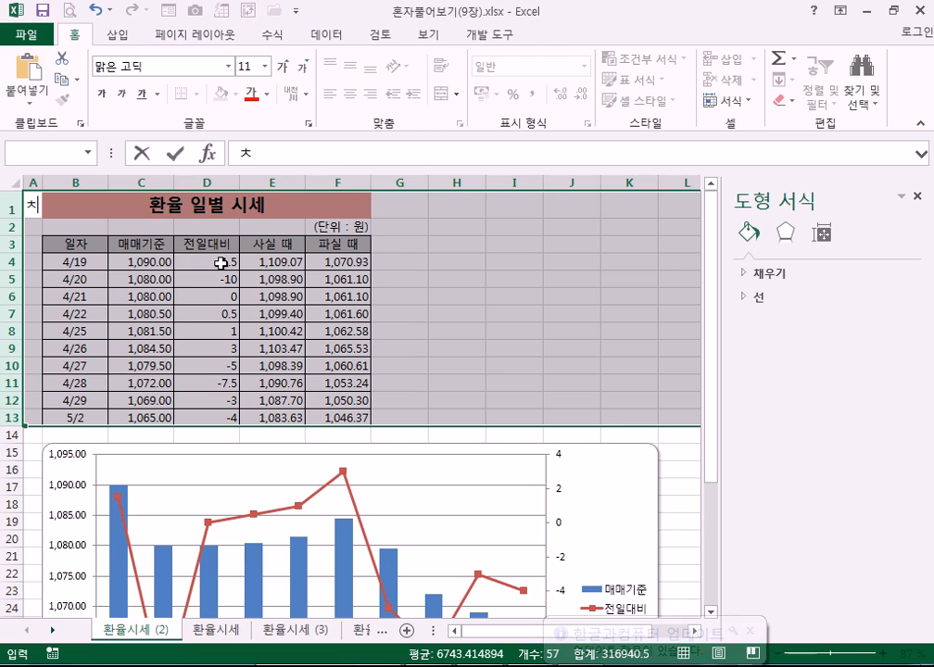
pyautogui.press('Escape')
# Step: Copy the selected rows 1 to 13 with the exchange rate table into Sheet1 of the new Excel 2010 workbook, starting at A1
pyautogui.hotkey('ctrl', 'c')
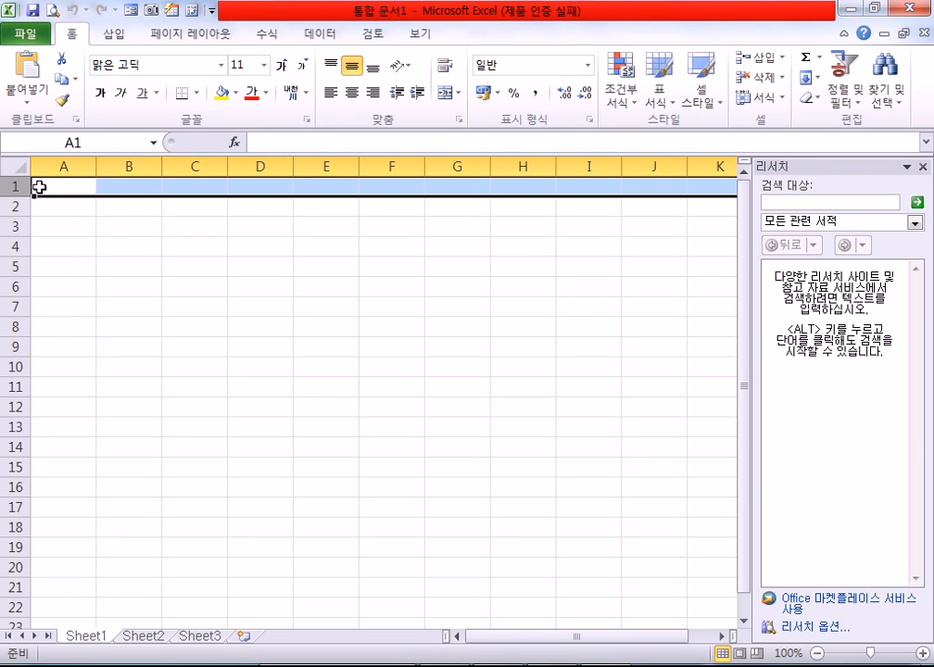
pyautogui.hotkey('ctrl', 'v')
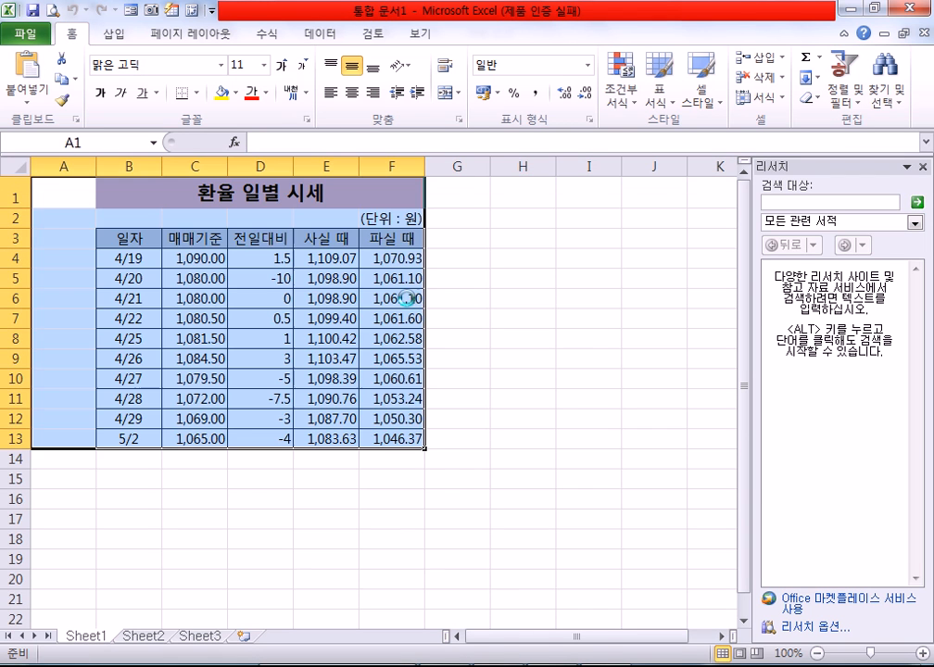
pyautogui.click(523, 318)
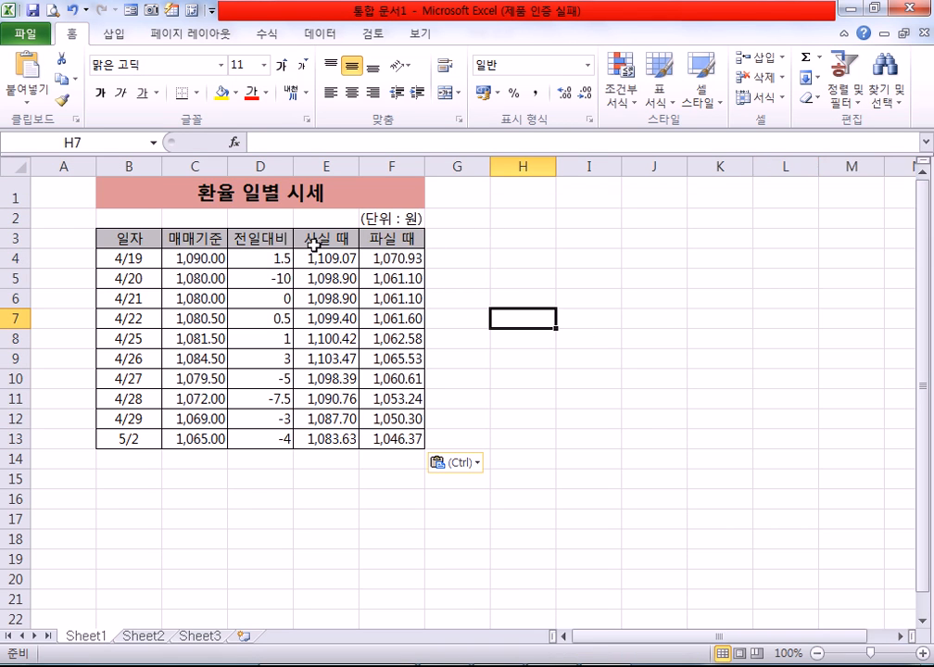
# Step: Insert a 2-D clustered column chart of the 일자, 매매기준 and 전일대비 columns (B3:D13) and place it directly below the table
pyautogui.moveTo(134, 237); pyautogui.dragTo(254, 438)
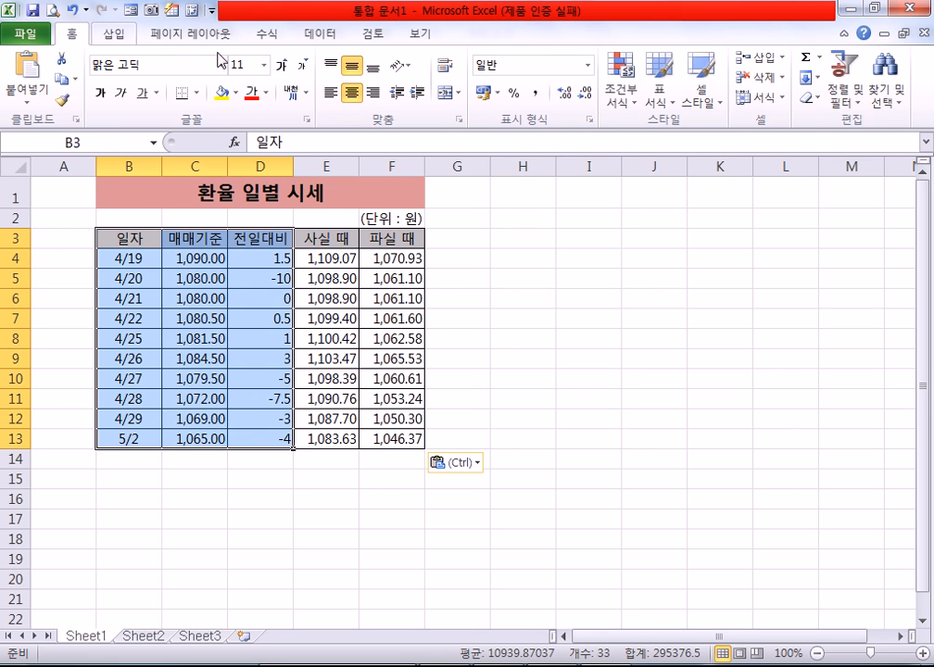
pyautogui.click(113, 34)
pyautogui.click(279, 82)
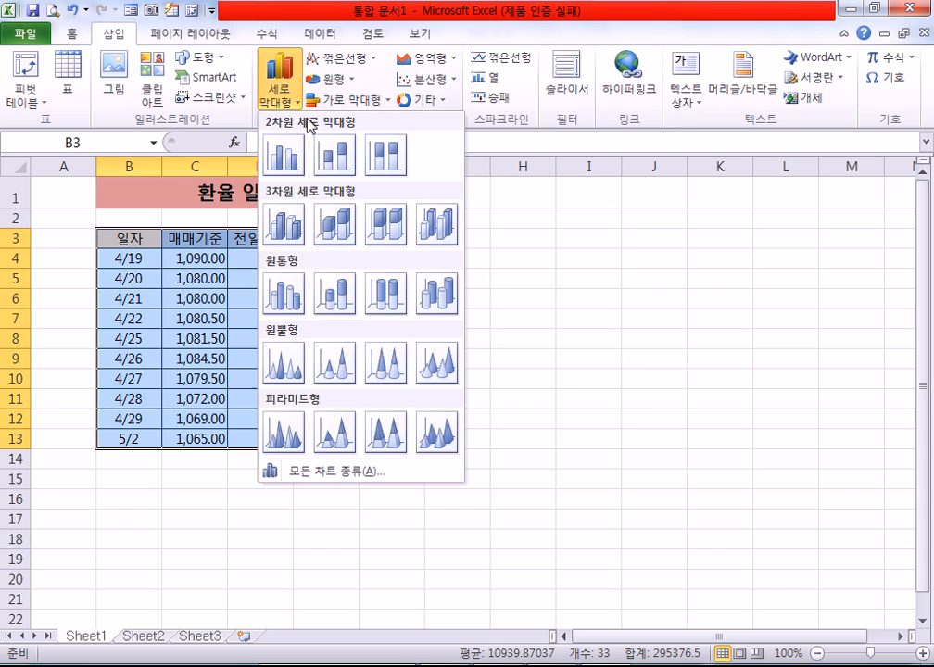
pyautogui.click(284, 158)
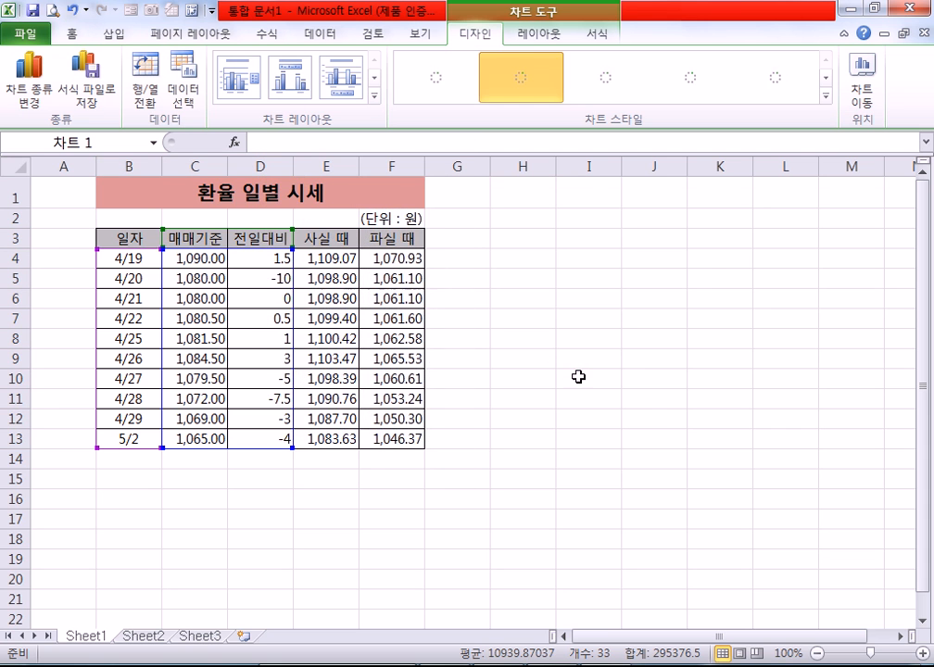
pyautogui.scroll(-2, 707, 375)
pyautogui.moveTo(640, 245); pyautogui.dragTo(482, 400)
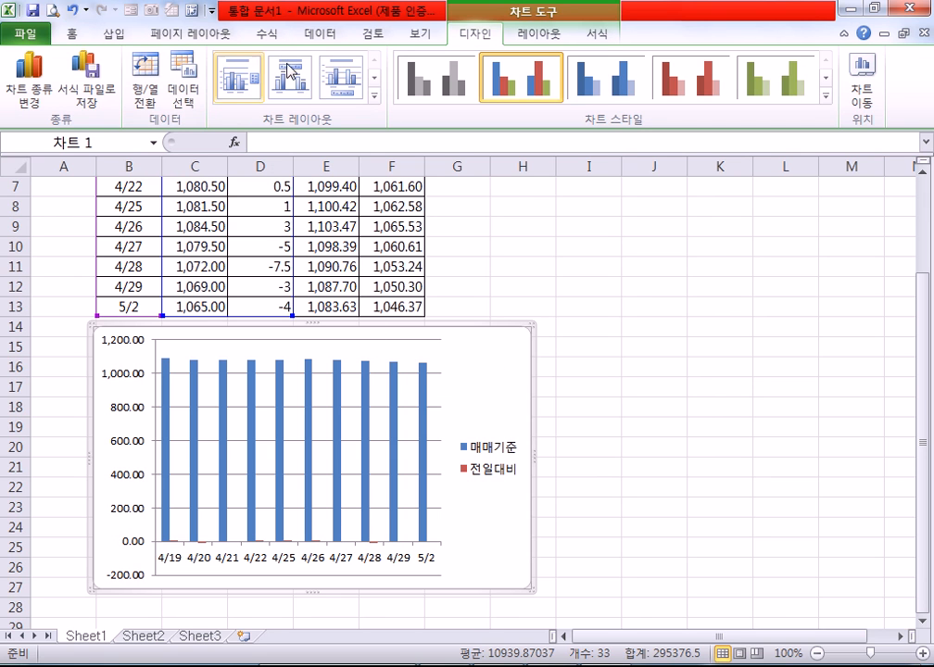
# Step: Assign the chart's 전일대비 series to the secondary axis (보조 축)
pyautogui.click(598, 36)
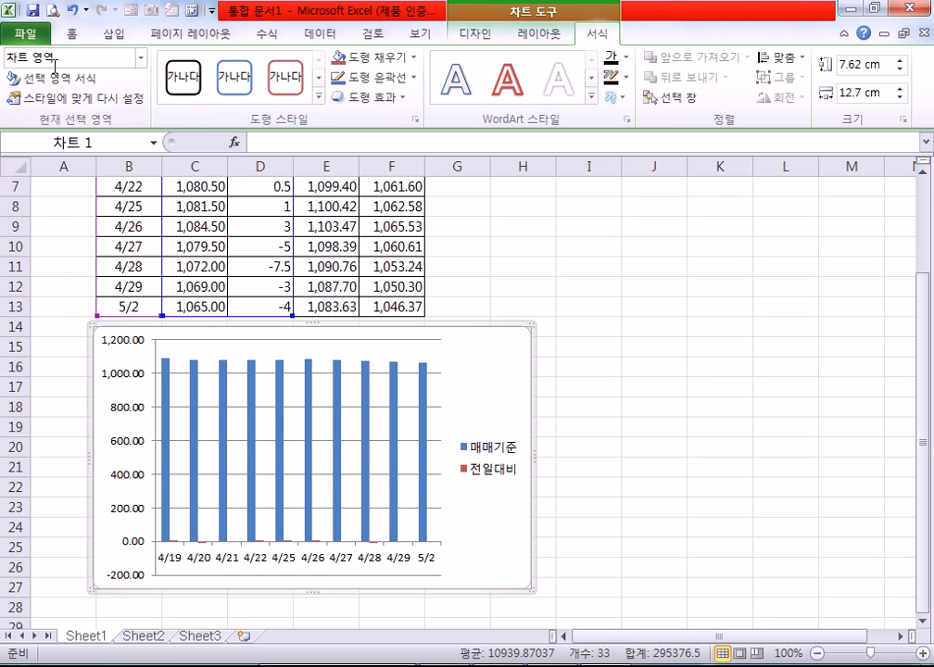
pyautogui.click(142, 57)
pyautogui.click(59, 202)
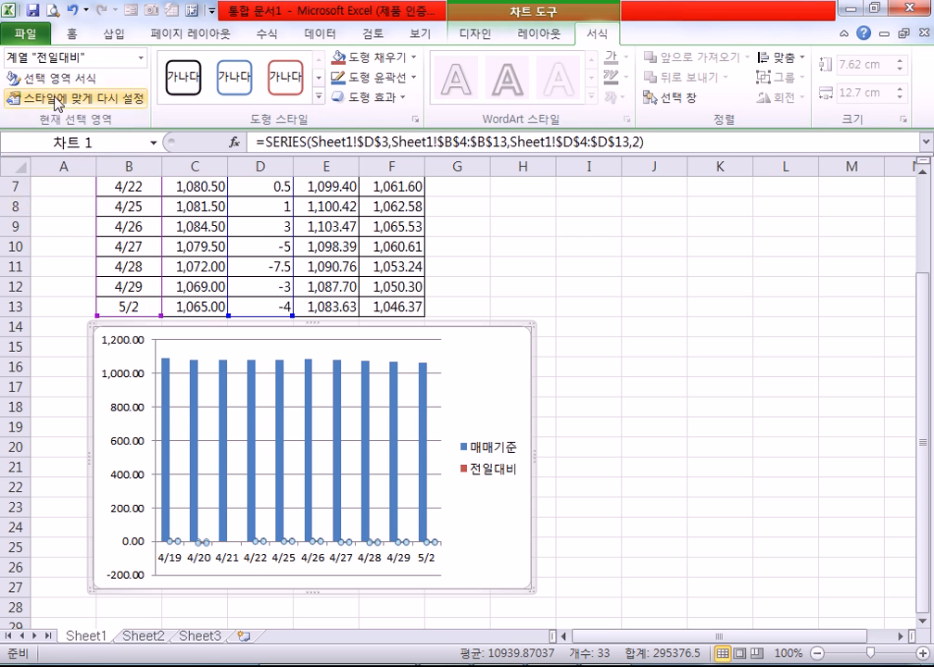
pyautogui.click(46, 76)
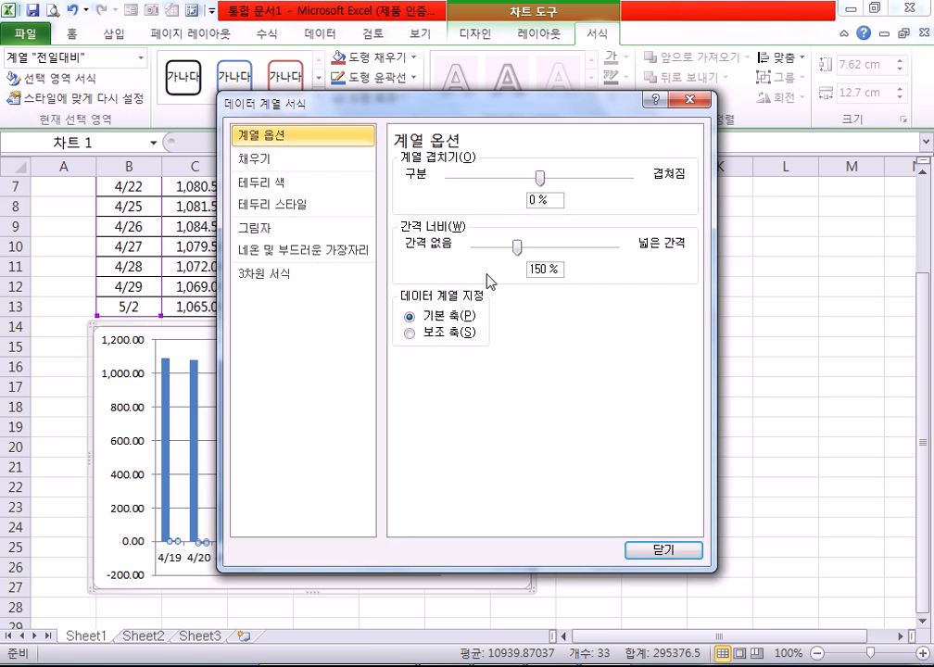
pyautogui.click(439, 335)
pyautogui.click(661, 550)
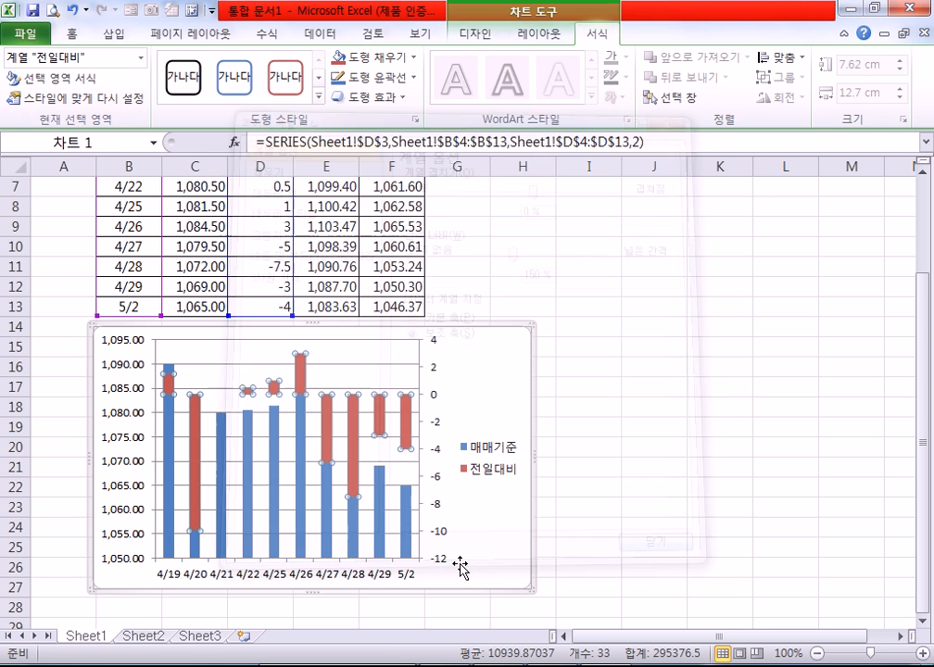
# Step: Change the chart type of the 전일대비 series to a line with markers (꺾은선형)
pyautogui.click(405, 446)
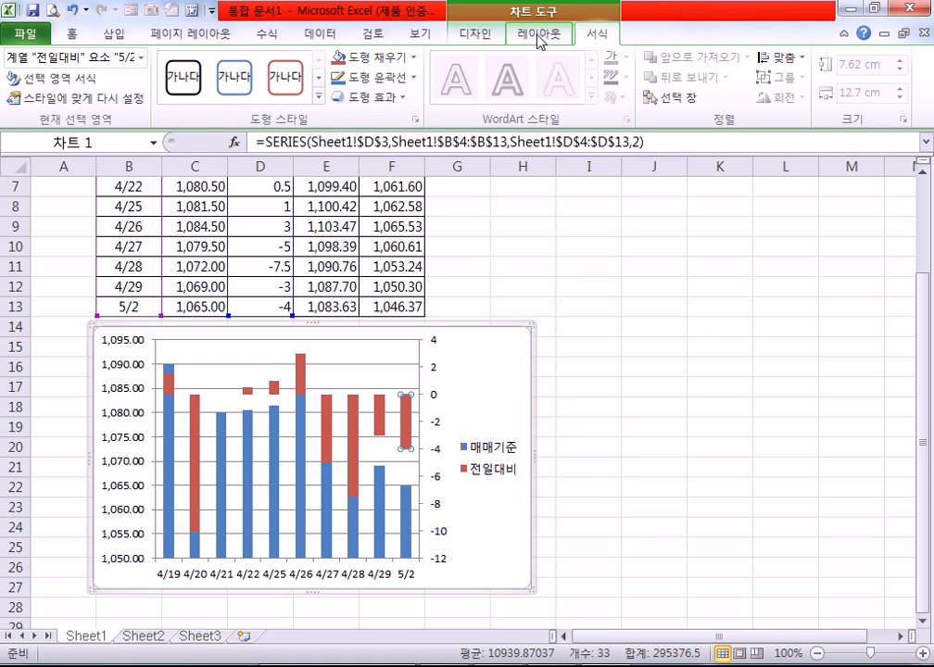
pyautogui.click(474, 36)
pyautogui.click(28, 74)
pyautogui.click(515, 408)
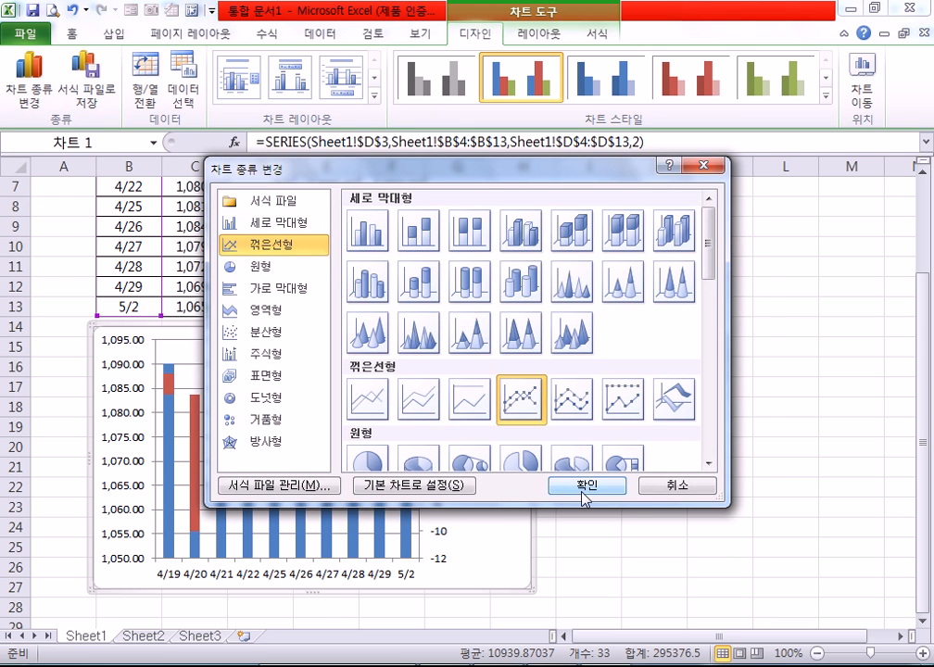
pyautogui.click(584, 487)
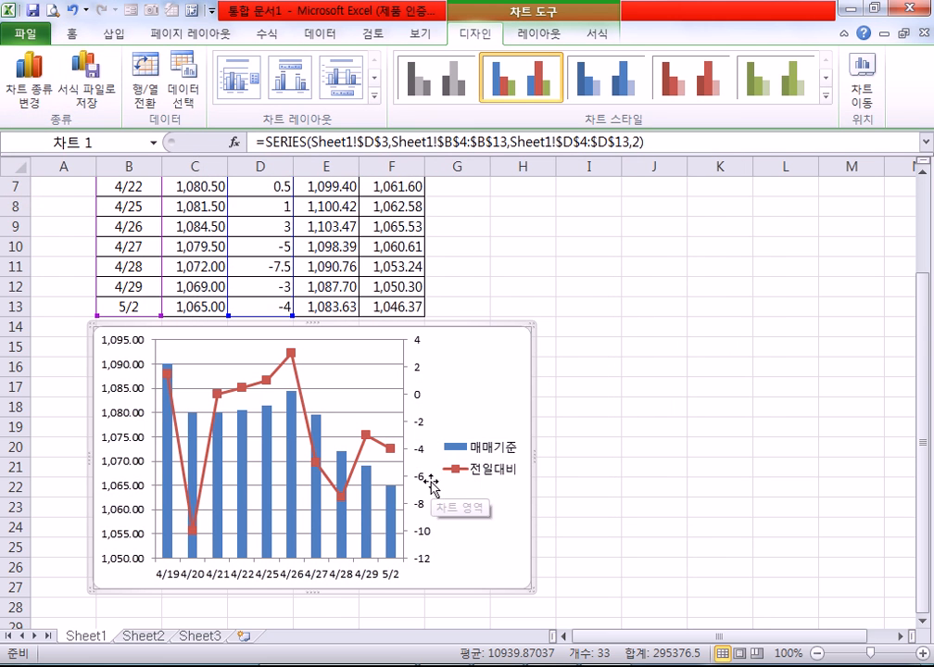
# Step: Place the legend below the plot area and add a chart title with the 차트 위 option
pyautogui.click(472, 454)
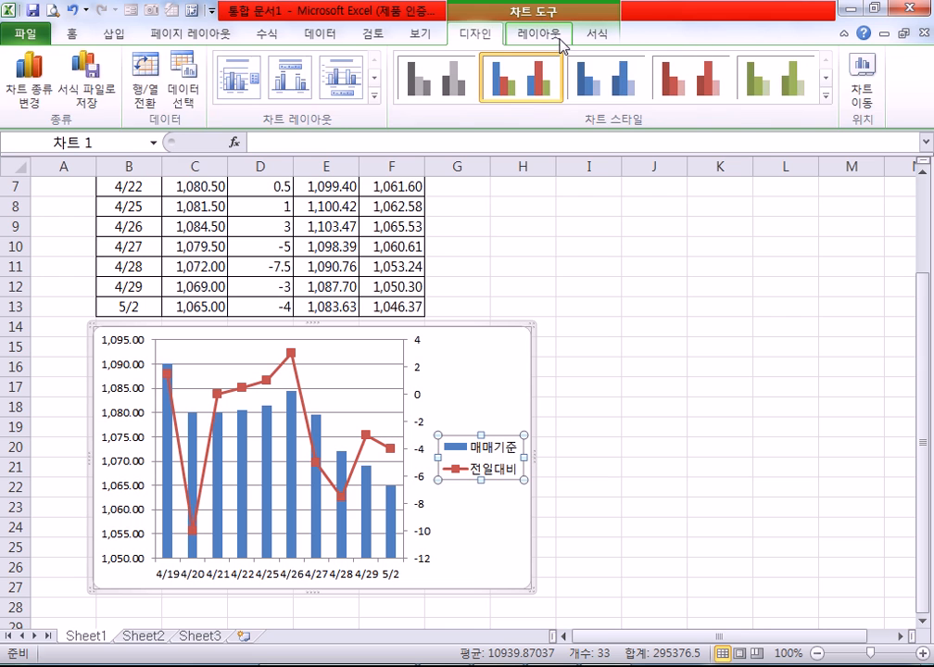
pyautogui.click(556, 36)
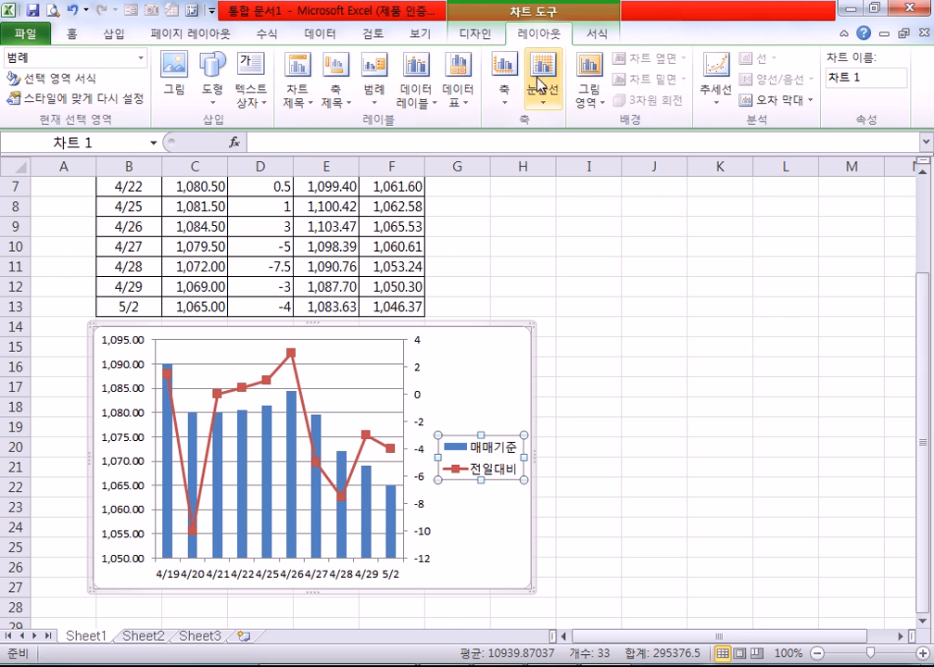
pyautogui.click(374, 93)
pyautogui.click(417, 332)
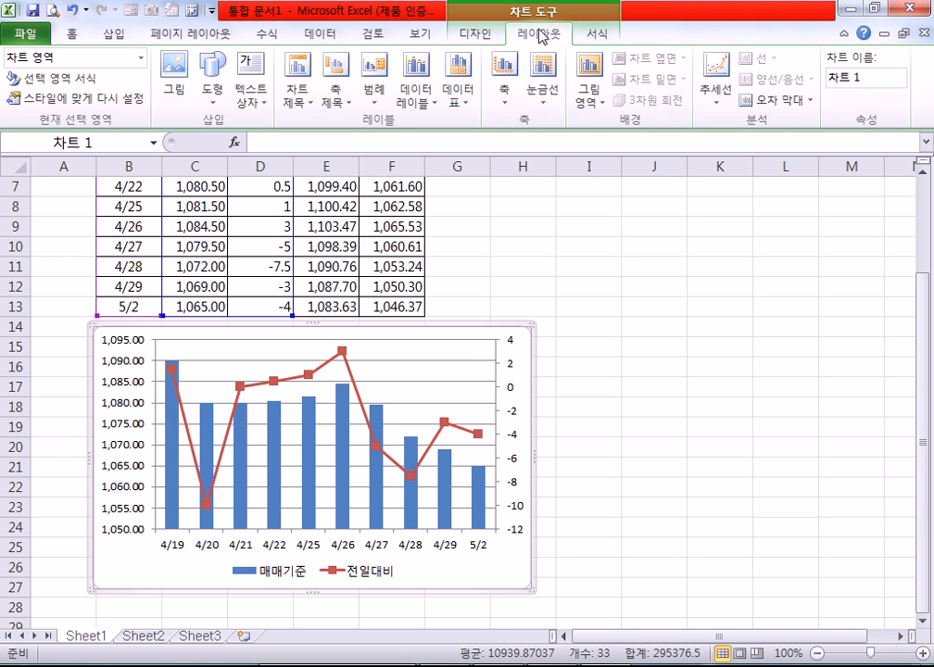
pyautogui.click(306, 113)
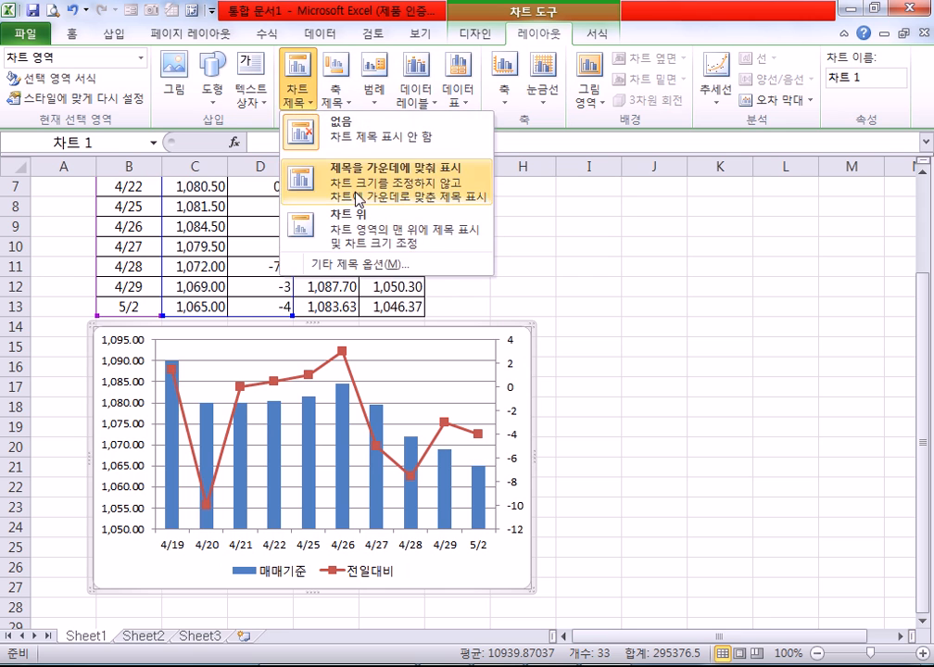
pyautogui.click(353, 229)
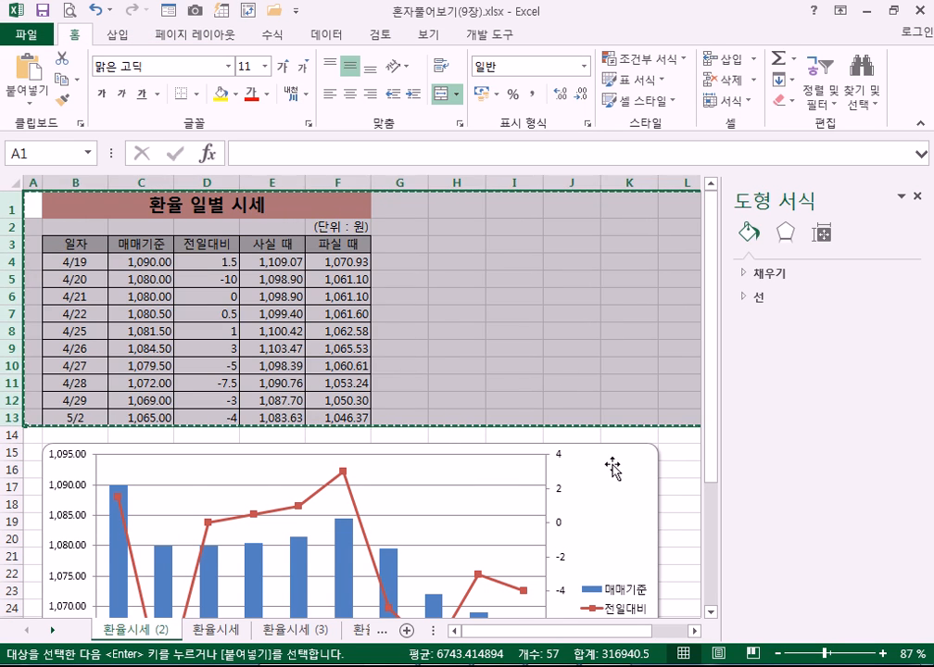
# Step: Switch to 혼자풀어보기(9장).xlsx and add a chart title (차트 제목) to the exchange rate chart on the 환율시세 (2) sheet
pyautogui.click(612, 469)
pyautogui.click(510, 278)
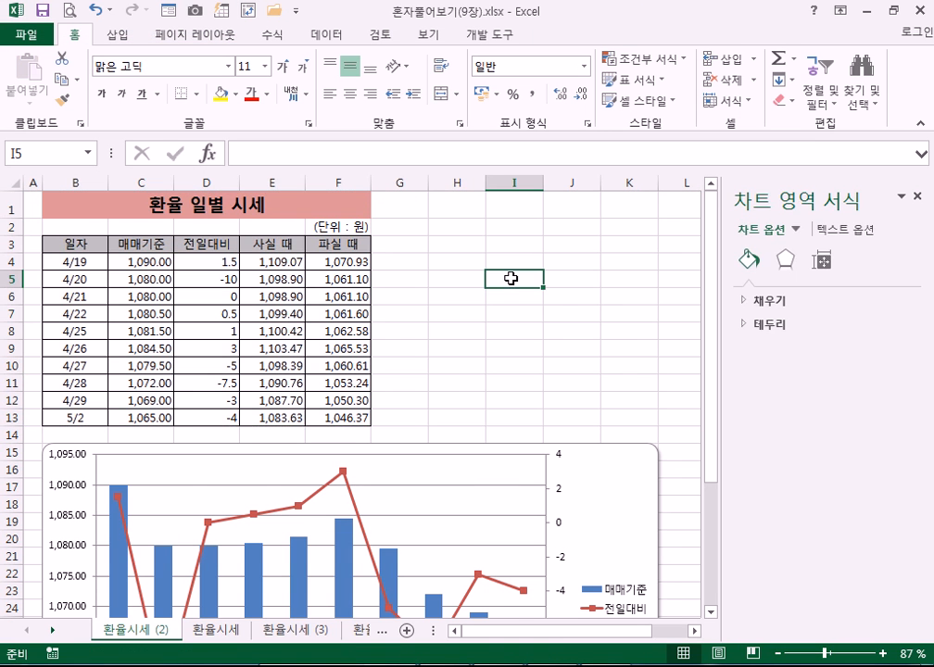
pyautogui.scroll(-3, 599, 363)
pyautogui.click(608, 312)
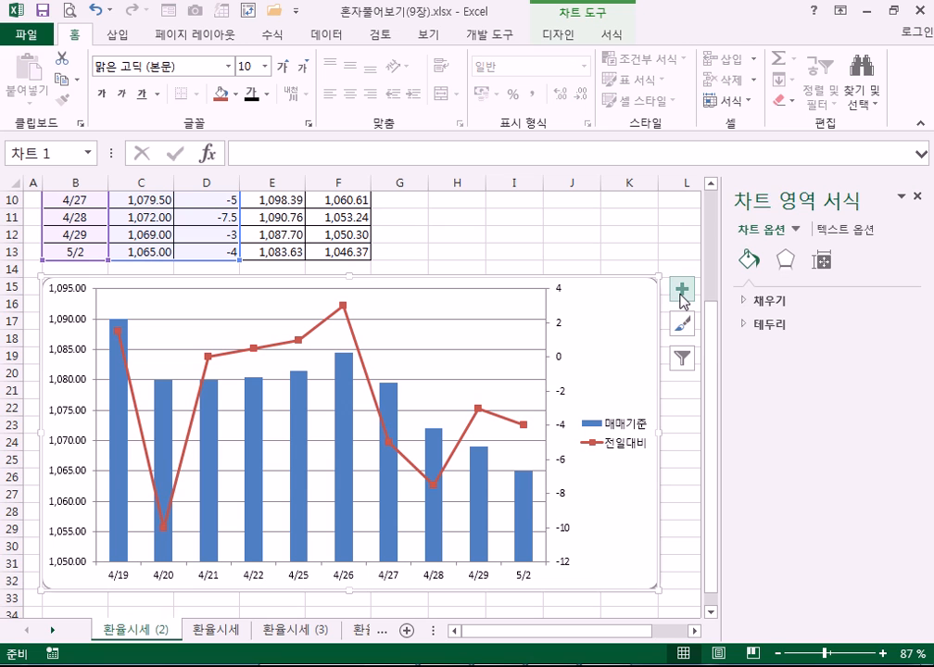
pyautogui.click(682, 290)
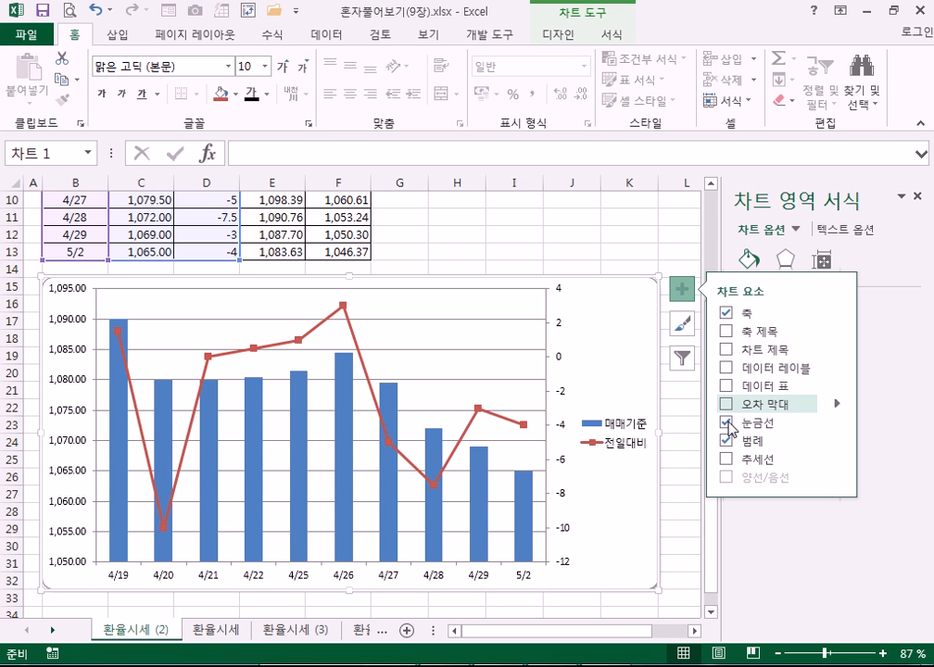
pyautogui.click(727, 350)
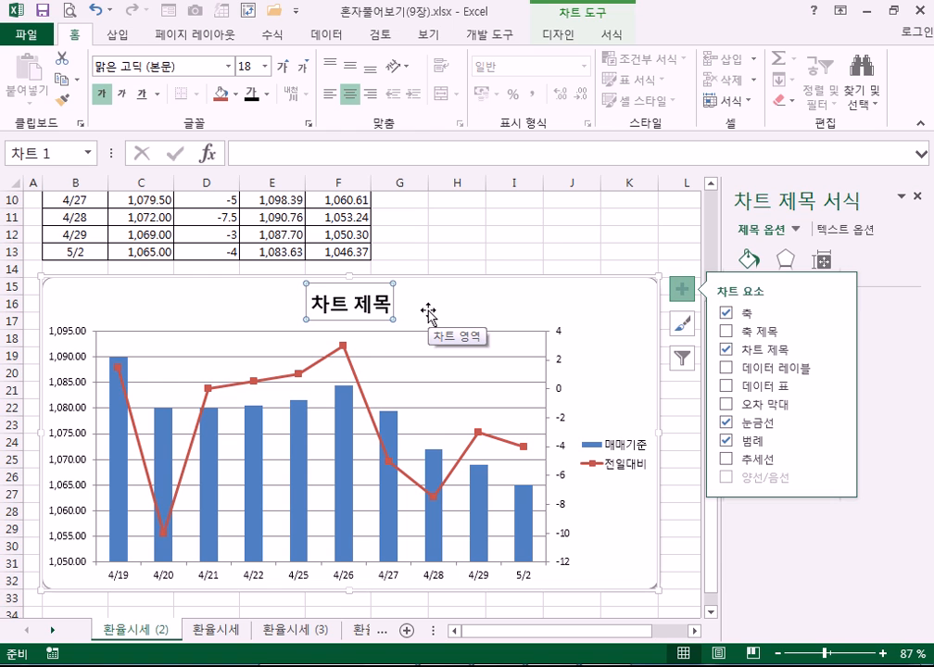
# Step: Replace the chart title's placeholder text with 환율 일별 시세
pyautogui.write('환율')
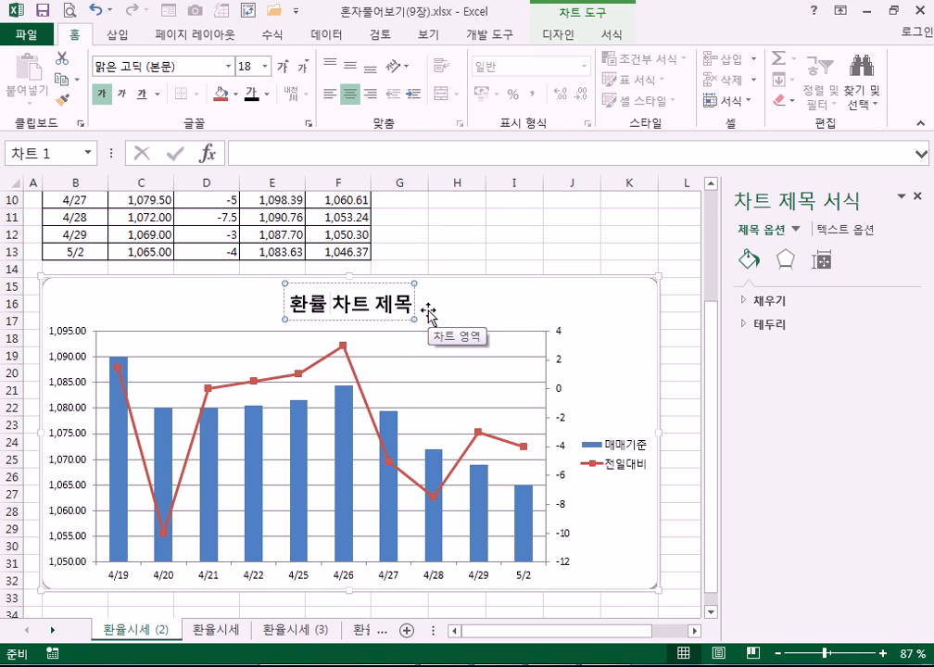
pyautogui.write(' 시')
pyautogui.press('BackSpace')
pyautogui.press('BackSpace')
pyautogui.press('BackSpace')
pyautogui.press('BackSpace')
pyautogui.write('율 시세')
pyautogui.press('BackSpace')
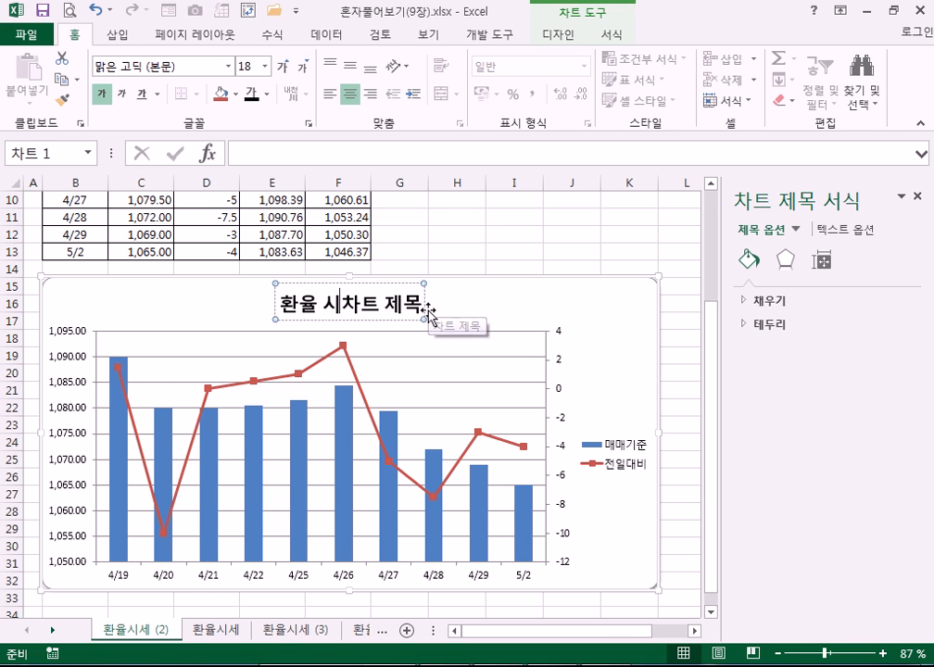
pyautogui.press('BackSpace')
pyautogui.write('일버ㄹ 시세')
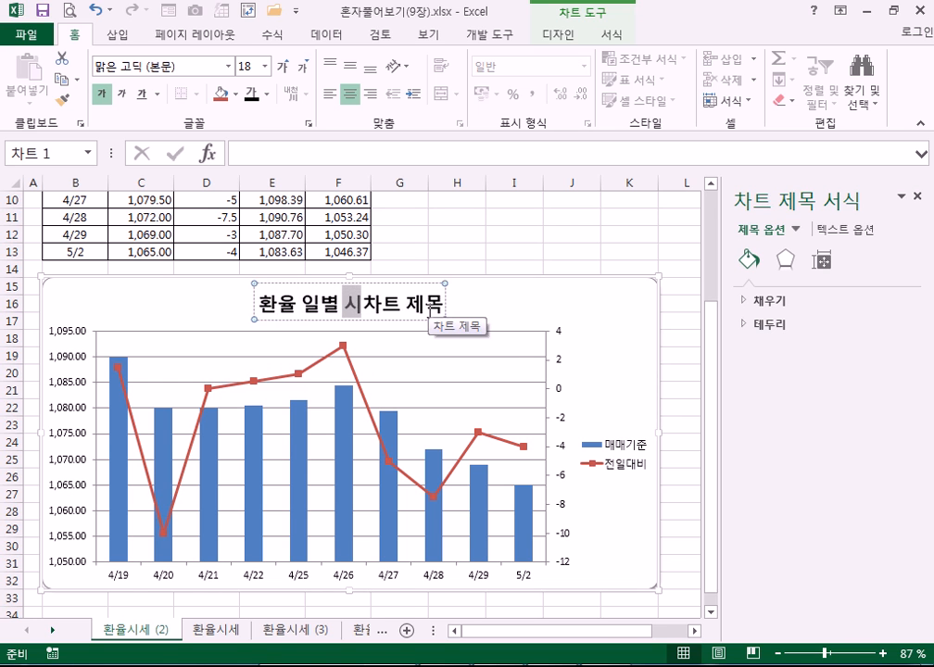
pyautogui.press('Delete')
pyautogui.press('Delete')
pyautogui.press('Delete')
pyautogui.press('Delete')
pyautogui.press('Delete')
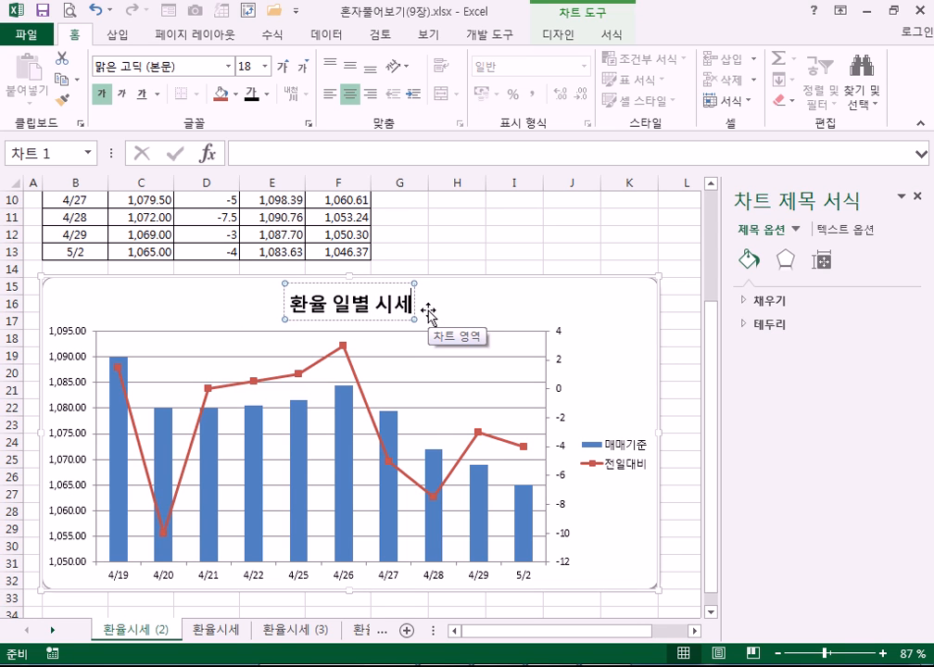
pyautogui.click(482, 306)
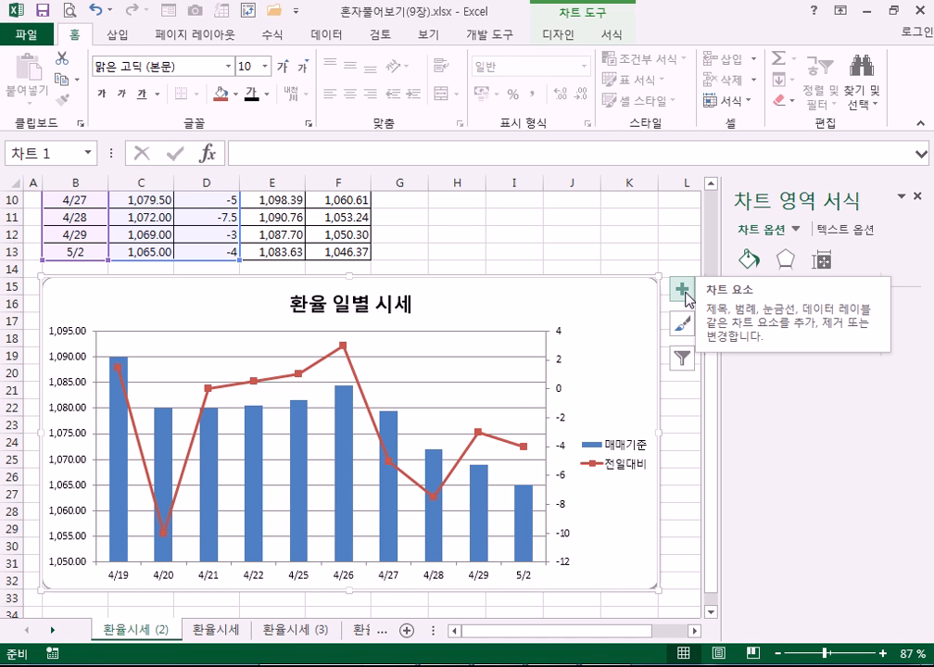
# Step: Review the chart elements (차트 요소) list and compare the chart design (디자인) and format (서식) tools with those in Excel 2010
pyautogui.click(683, 292)
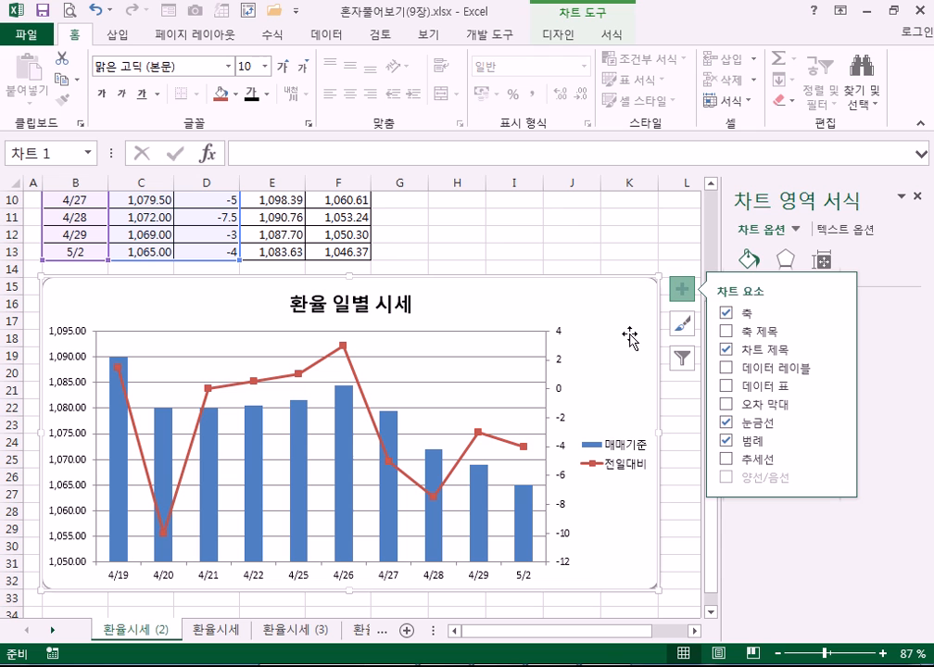
pyautogui.click(687, 293)
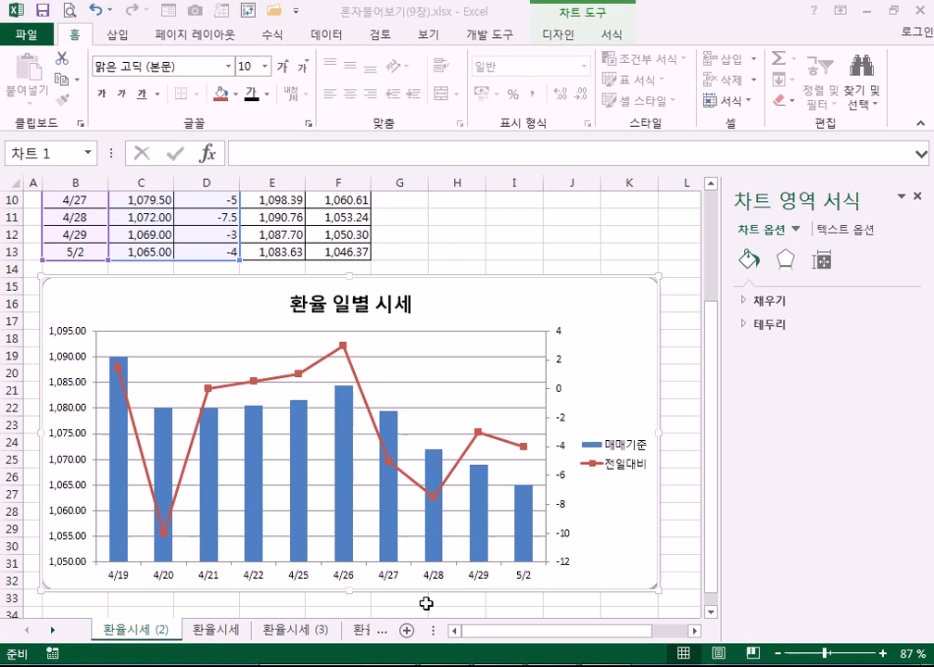
pyautogui.click(683, 292)
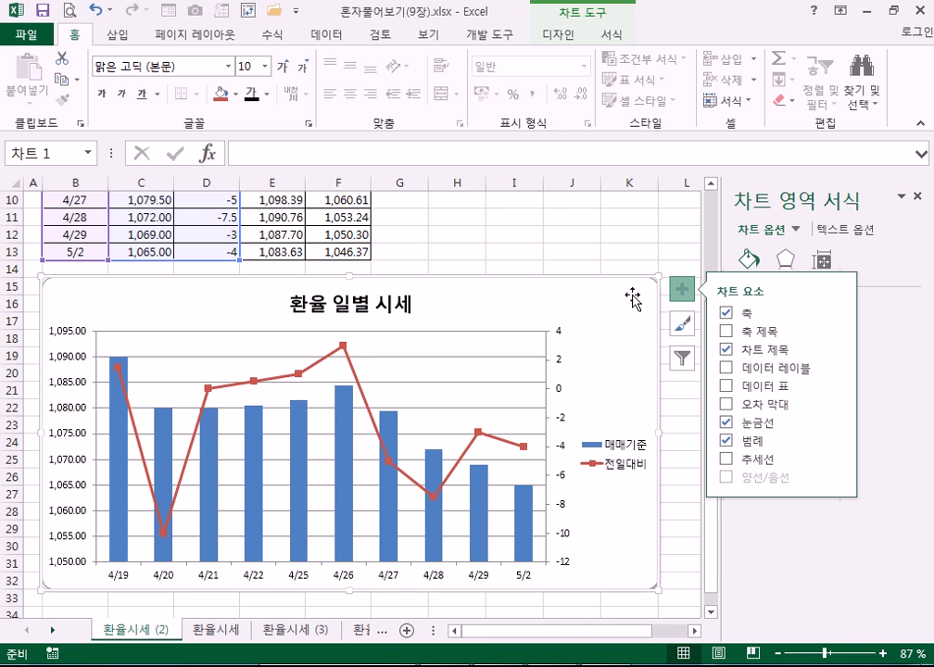
pyautogui.click(715, 232)
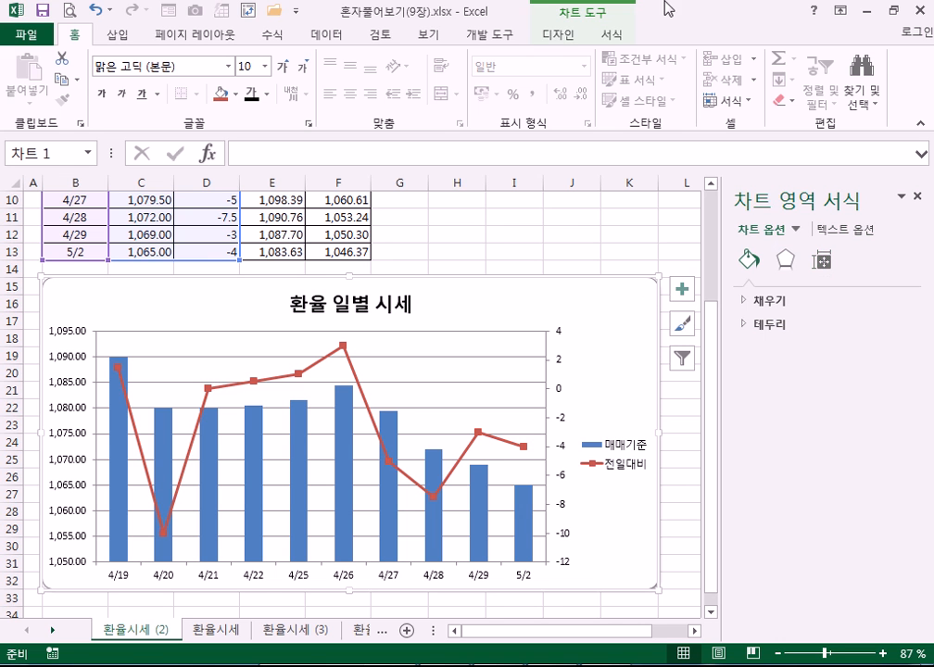
pyautogui.click(599, 34)
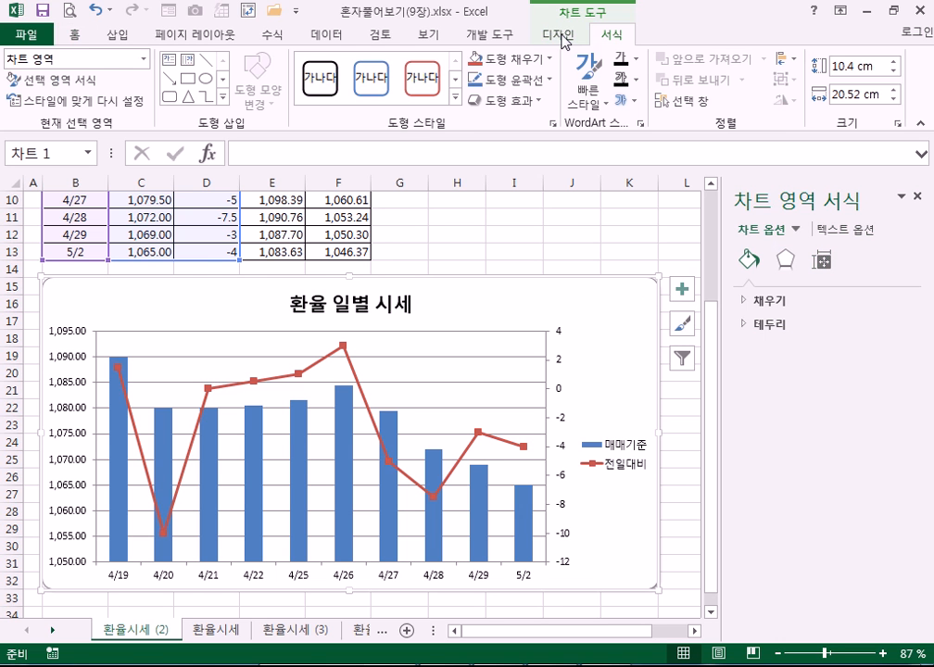
pyautogui.click(563, 36)
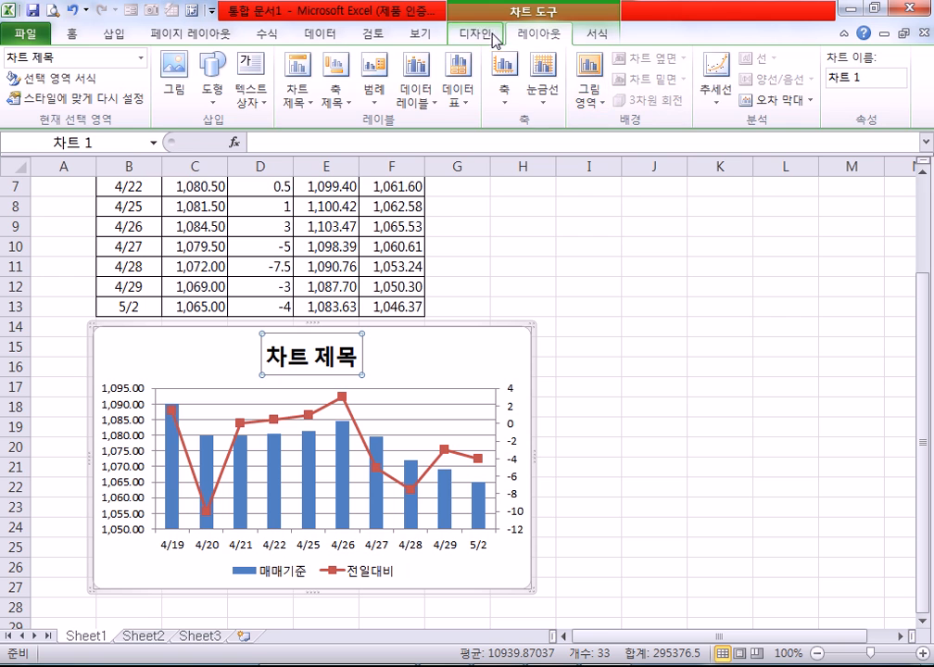
pyautogui.click(480, 35)
pyautogui.click(600, 37)
pyautogui.click(481, 37)
pyautogui.click(592, 37)
pyautogui.click(488, 37)
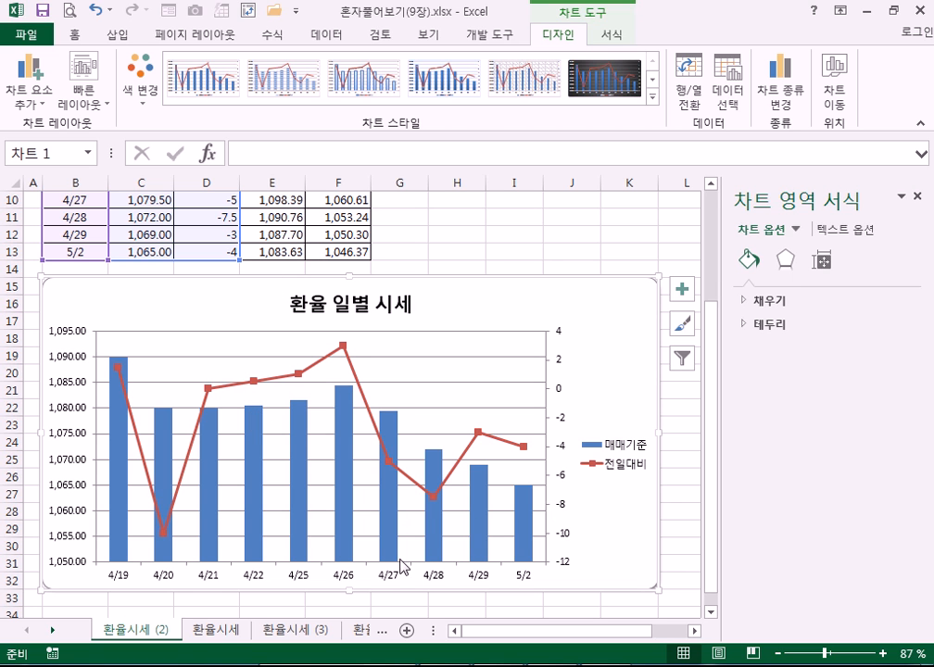
# Step: Set the legend position of the 환율 일별 시세 chart in 혼자풀어보기(9장).xlsx to the top (위쪽)
pyautogui.click(619, 461)
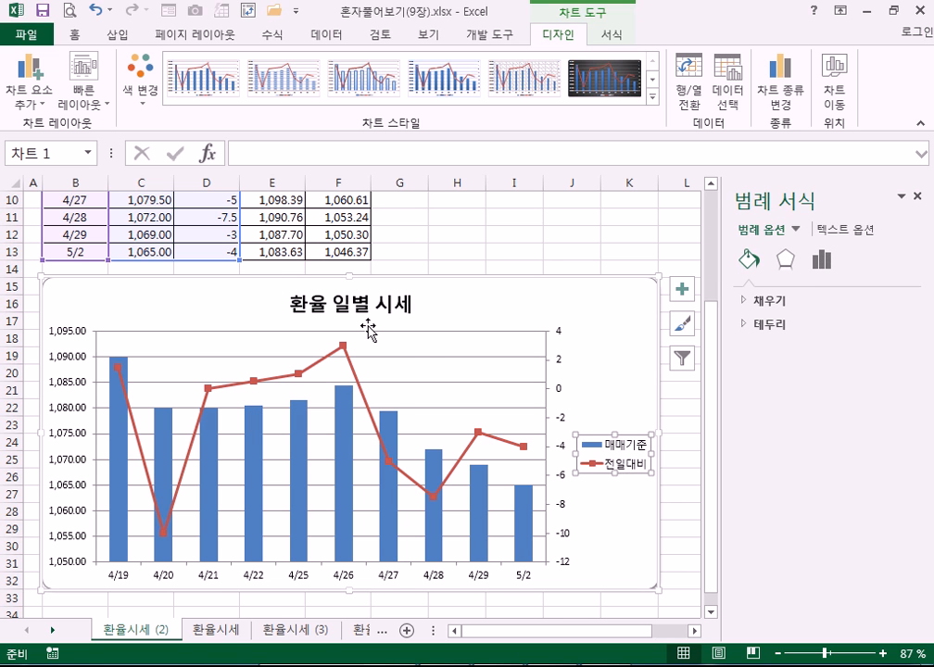
pyautogui.click(821, 261)
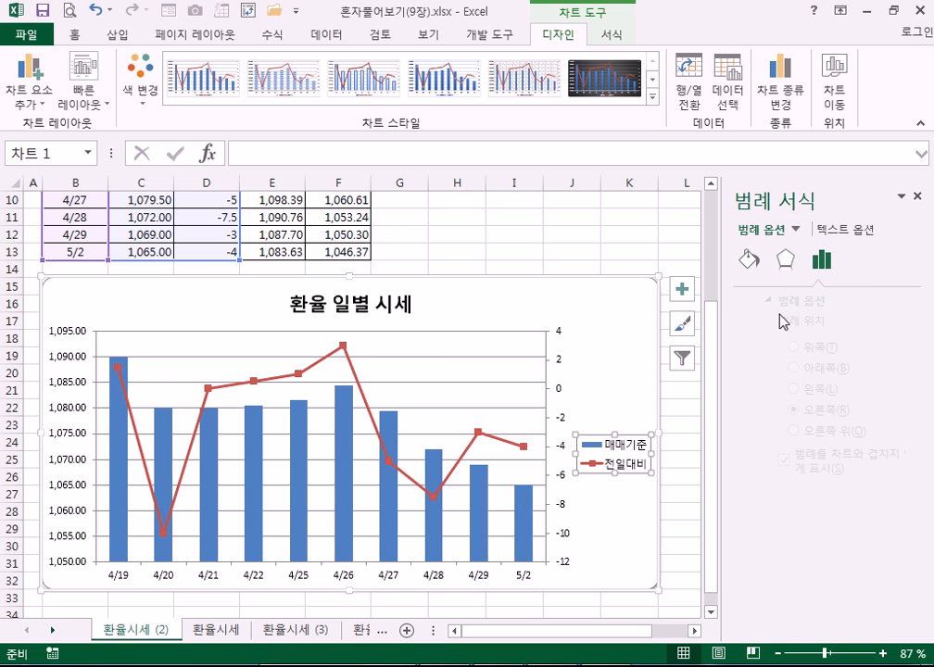
pyautogui.click(772, 347)
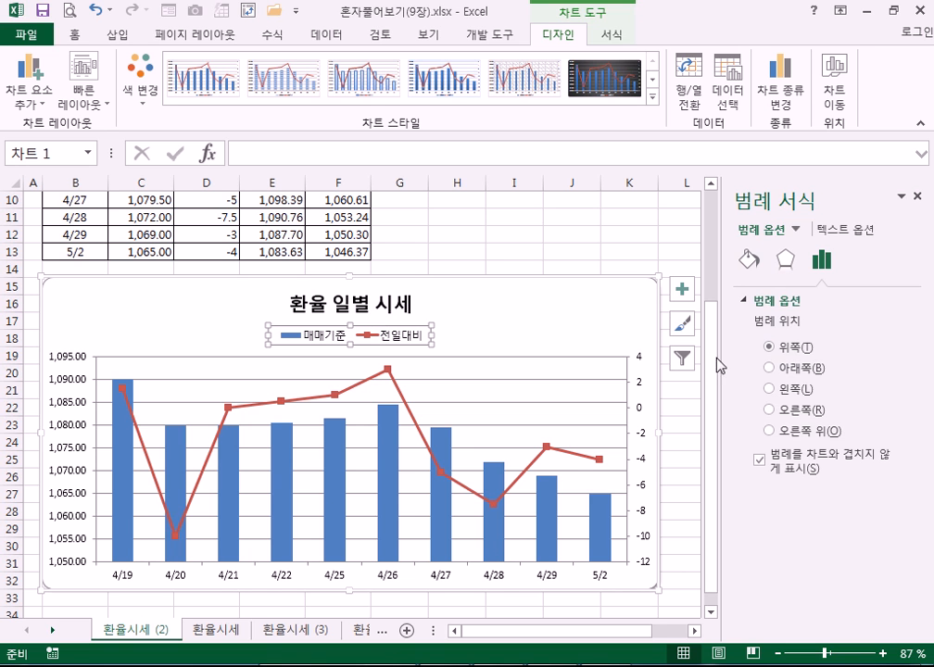
# Step: Move the legend of the 환율 일별 시세 chart to the right (오른쪽)
pyautogui.click(790, 412)
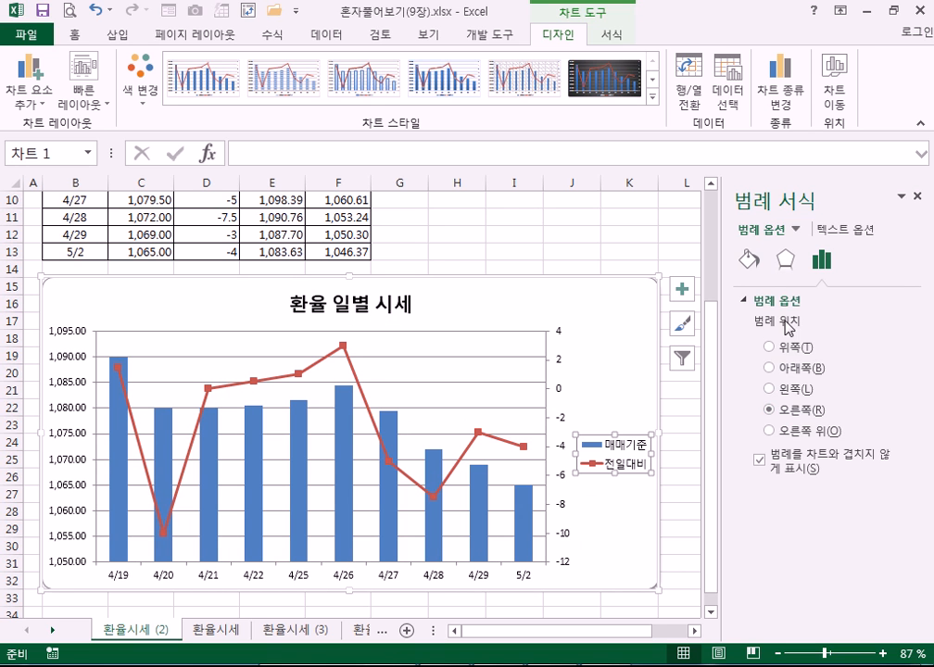
pyautogui.click(746, 264)
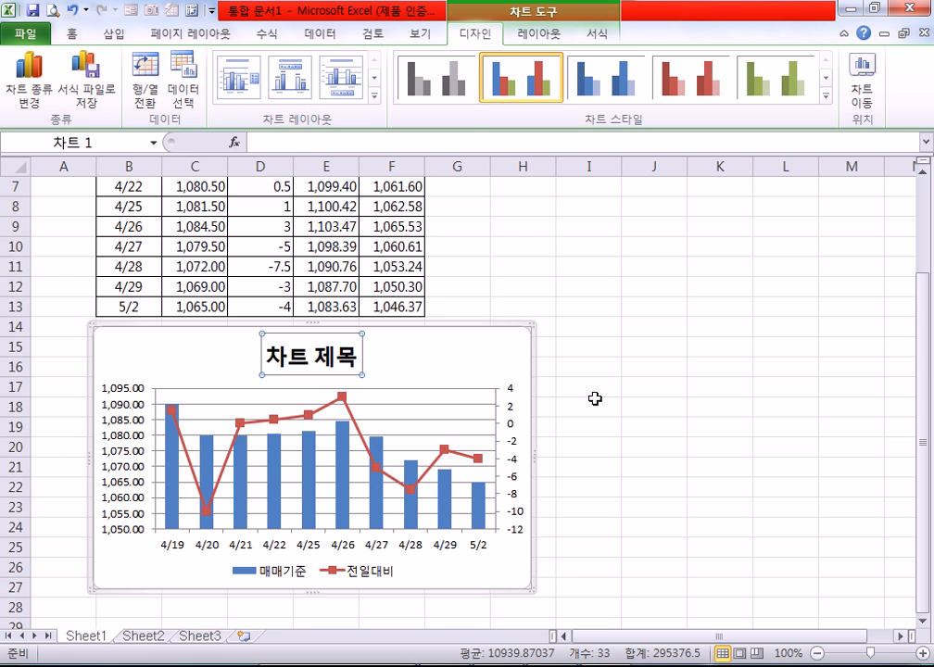
# Step: Switch to Excel 2010 and review its axis title (축 제목) and legend (범례) placement options
pyautogui.click(535, 37)
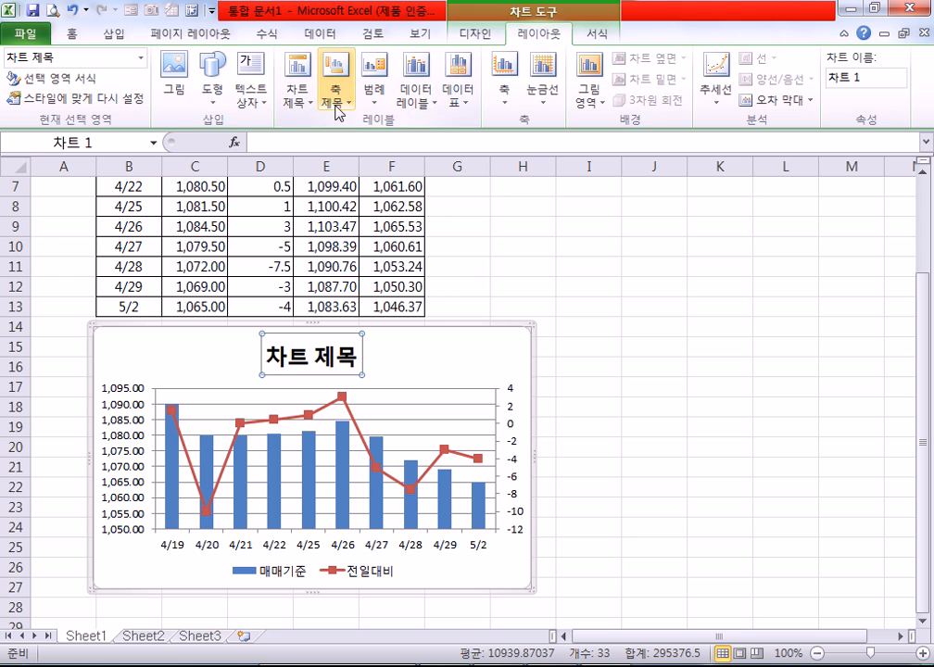
pyautogui.click(336, 97)
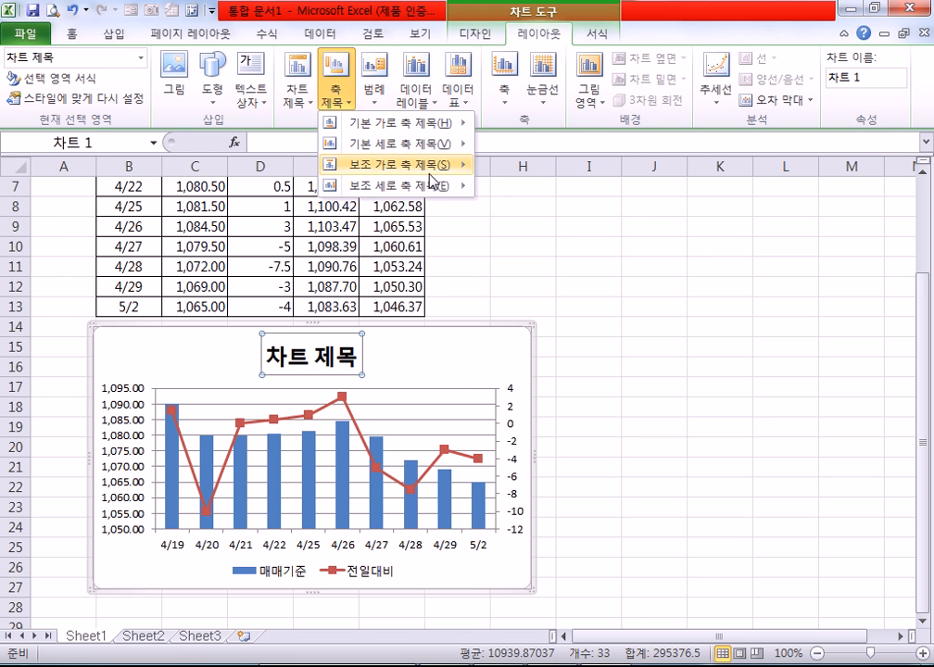
pyautogui.click(375, 93)
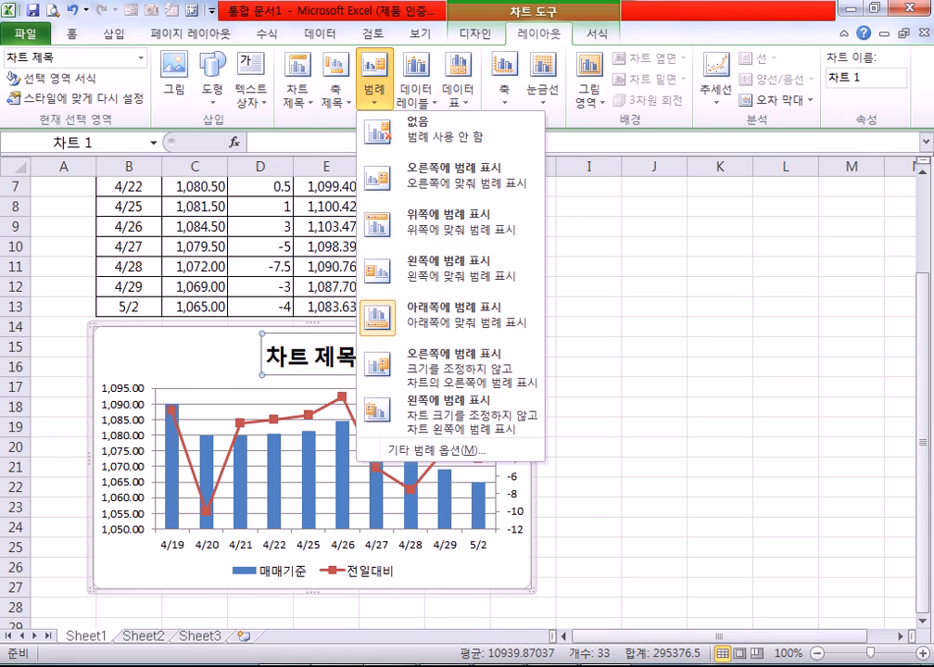
pyautogui.click(503, 561)
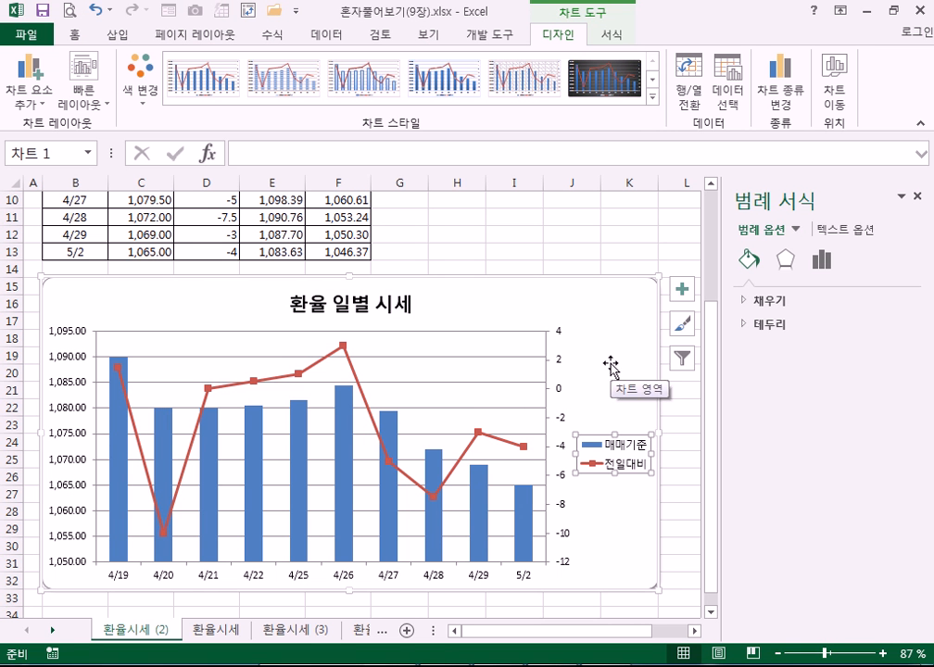
# Step: Switch back to 혼자풀어보기(9장).xlsx and add axis titles (축 제목) to the 환율 일별 시세 chart
pyautogui.click(615, 384)
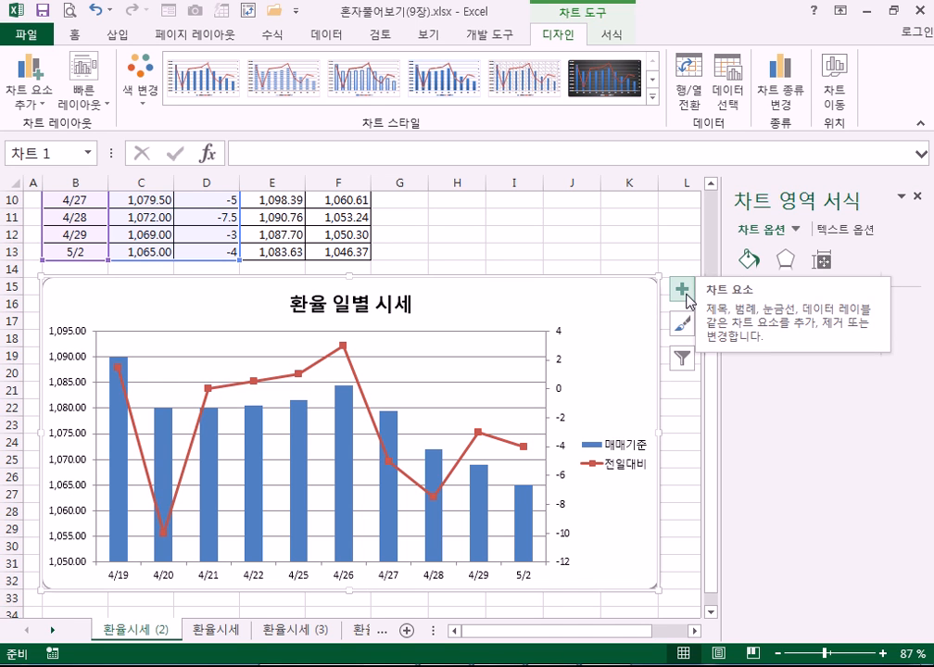
pyautogui.click(687, 299)
pyautogui.click(727, 333)
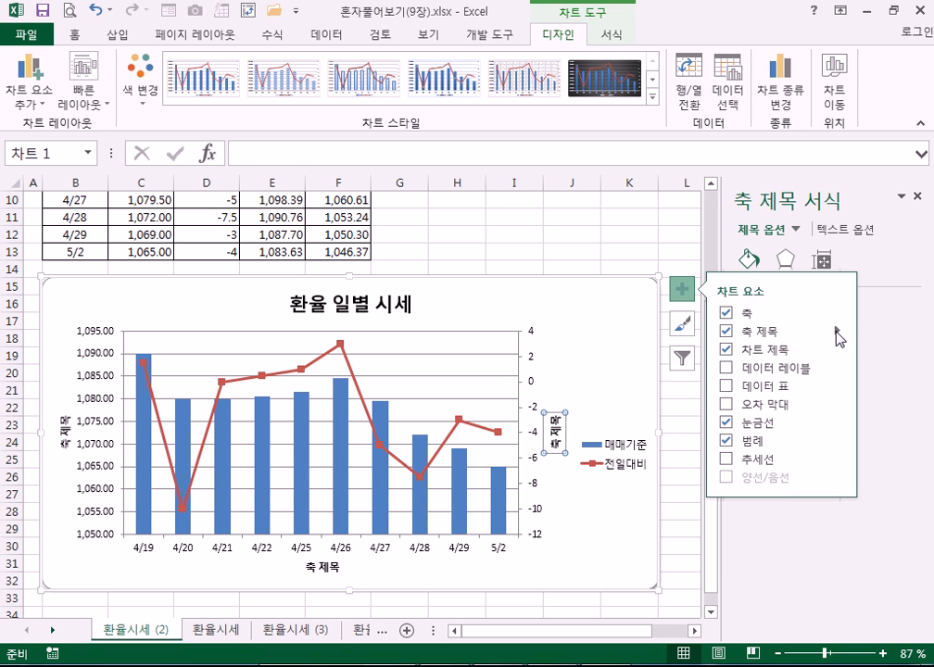
# Step: Inspect the individual axis titles, removing the secondary vertical (보조 세로) title and restoring it
pyautogui.click(837, 331)
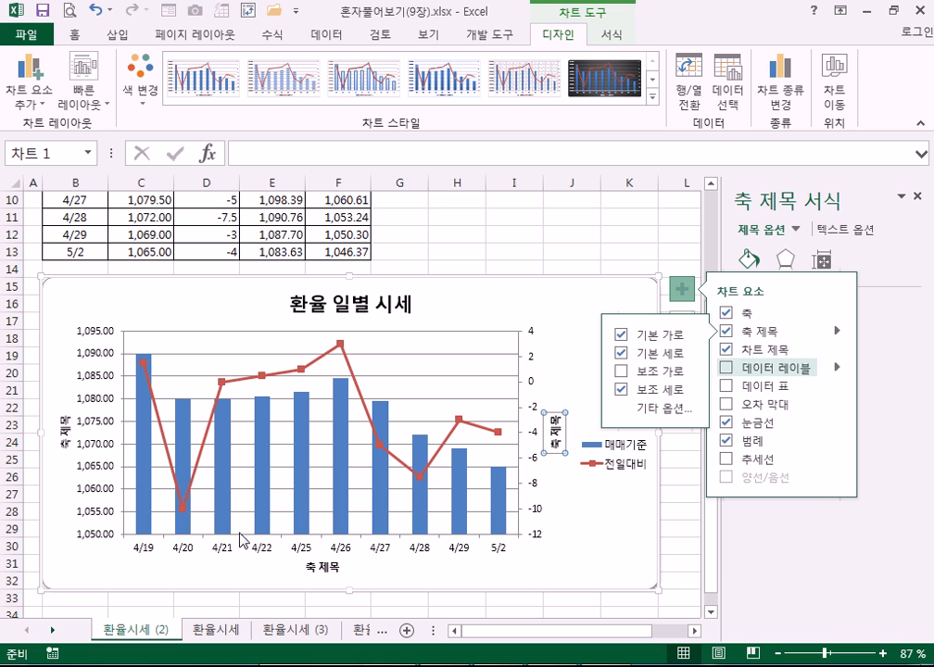
pyautogui.click(334, 565)
pyautogui.click(561, 310)
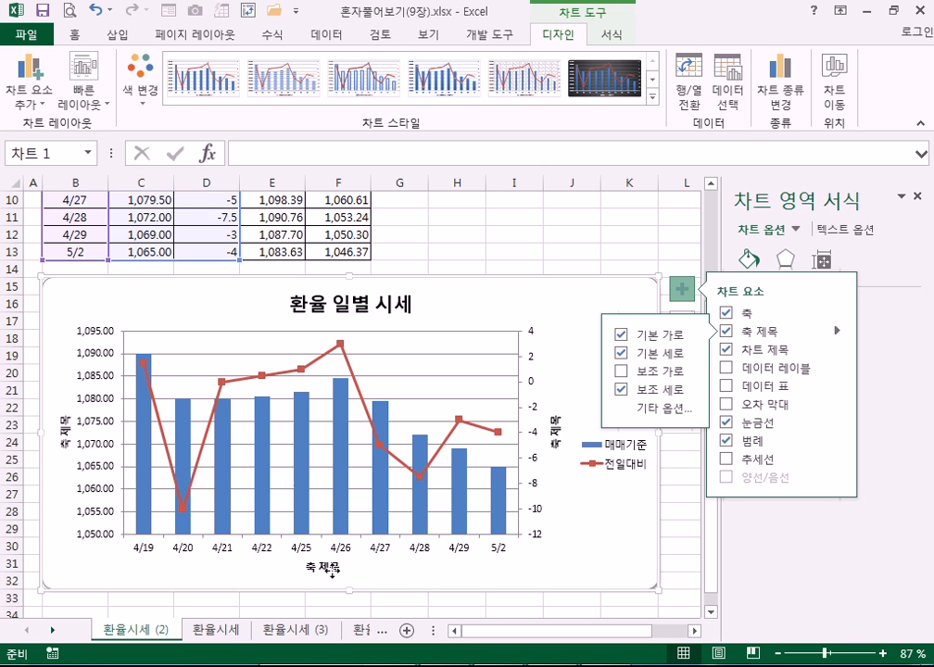
pyautogui.click(324, 565)
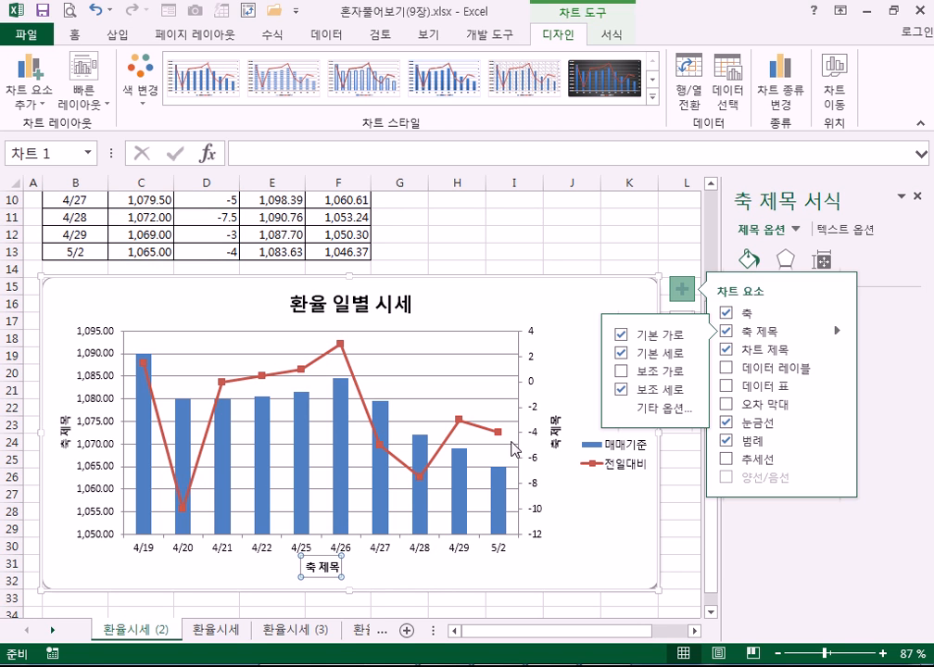
pyautogui.click(556, 432)
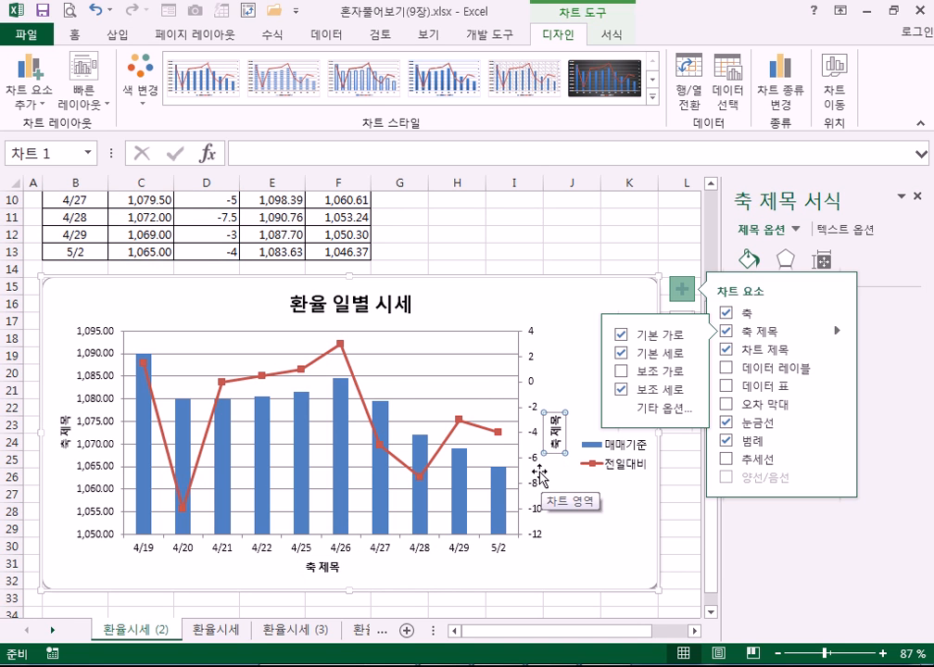
pyautogui.click(574, 343)
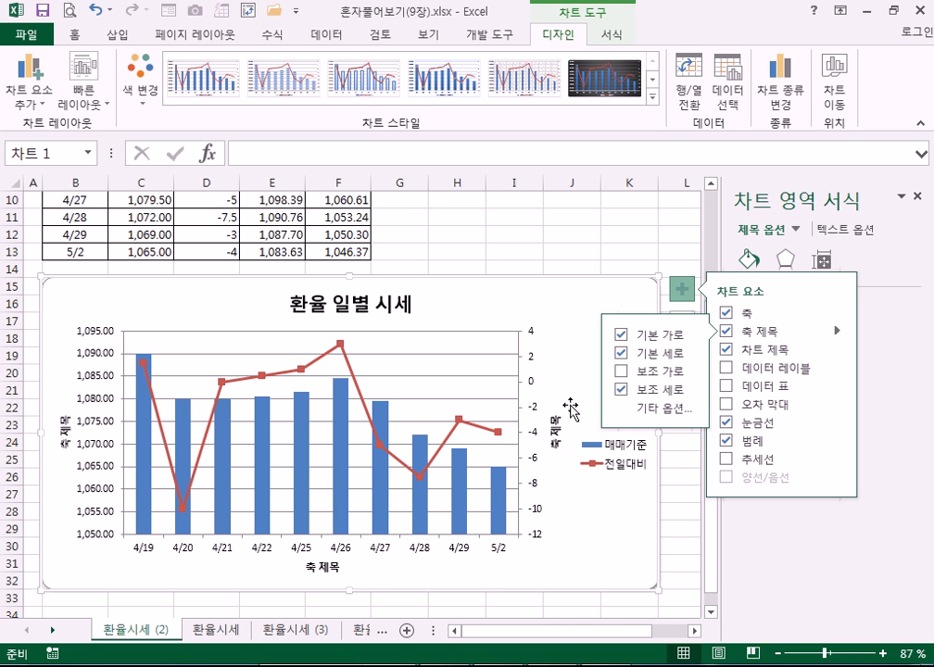
pyautogui.click(554, 426)
pyautogui.click(649, 389)
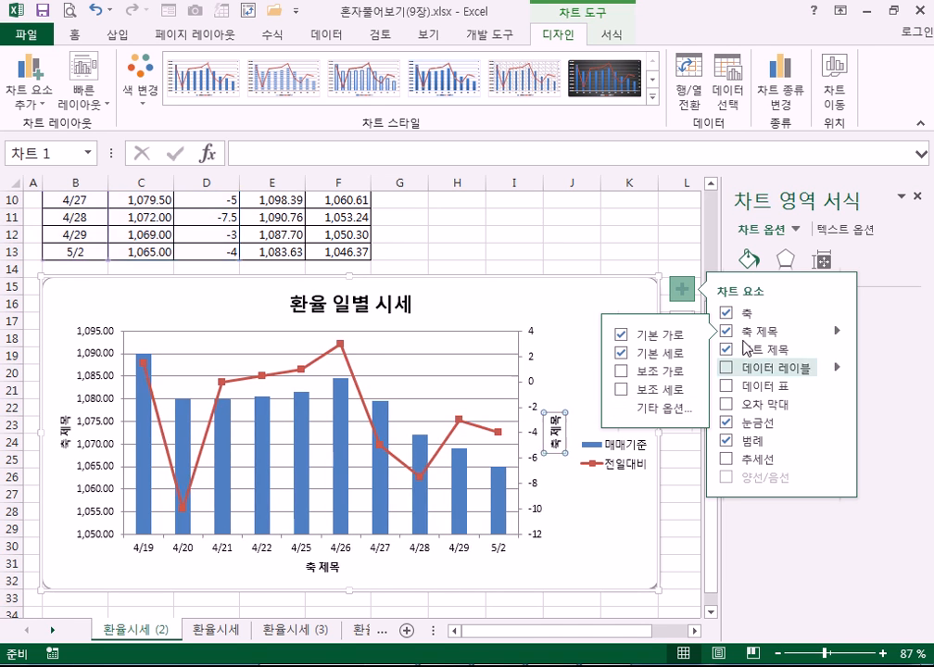
pyautogui.click(622, 395)
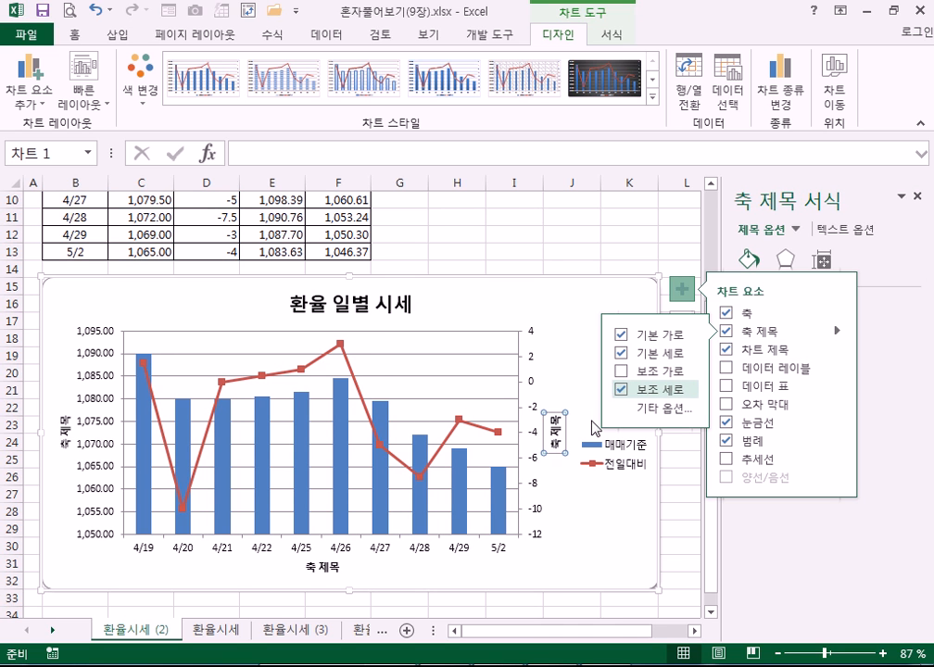
# Step: Explore the primary vertical axis title's text options and set its text direction (텍스트 방향) to 세로
pyautogui.click(66, 428)
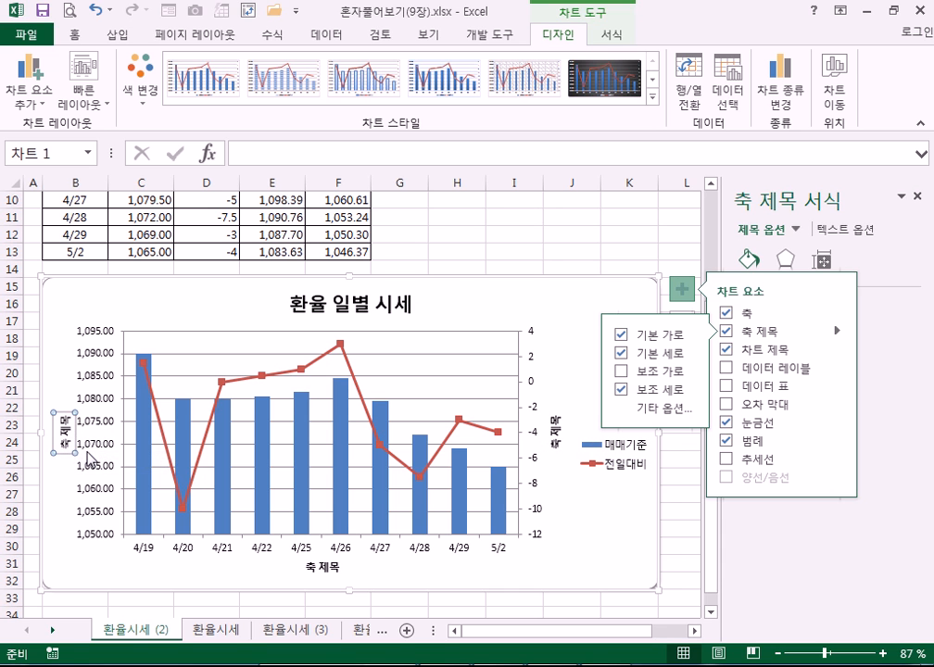
pyautogui.click(681, 291)
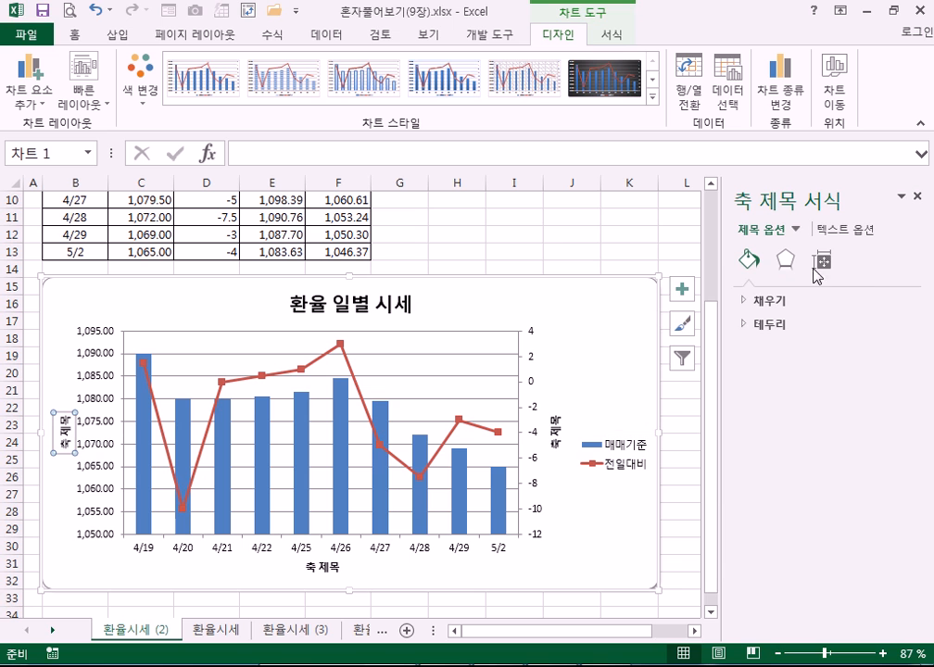
pyautogui.click(850, 238)
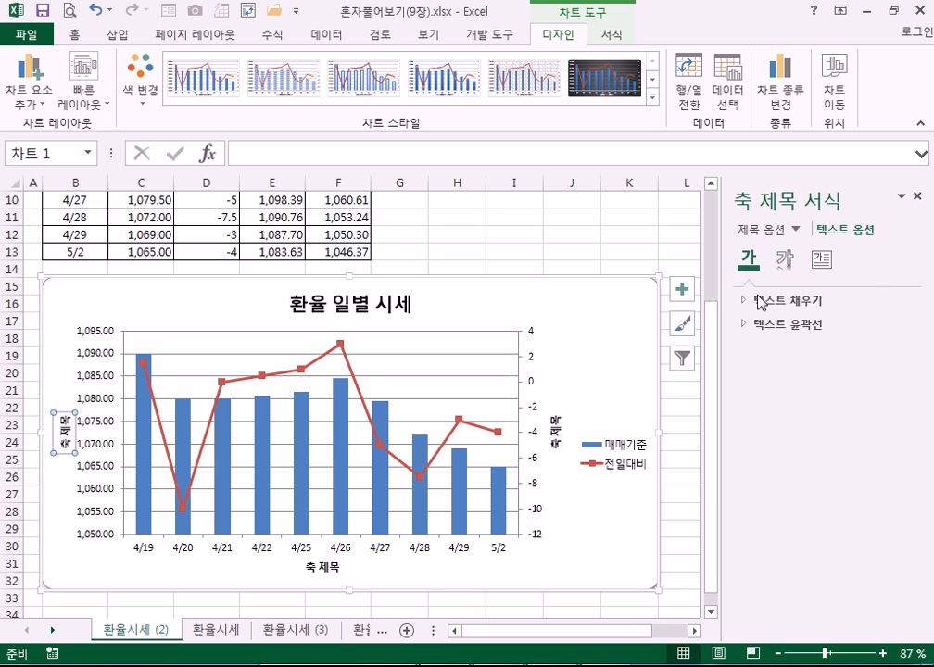
pyautogui.click(749, 325)
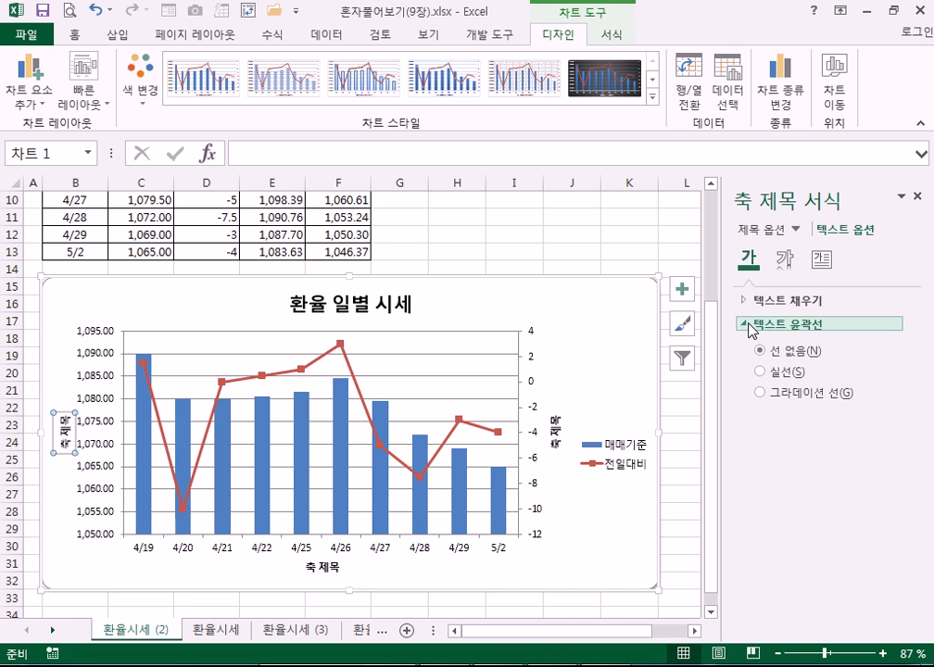
pyautogui.click(750, 304)
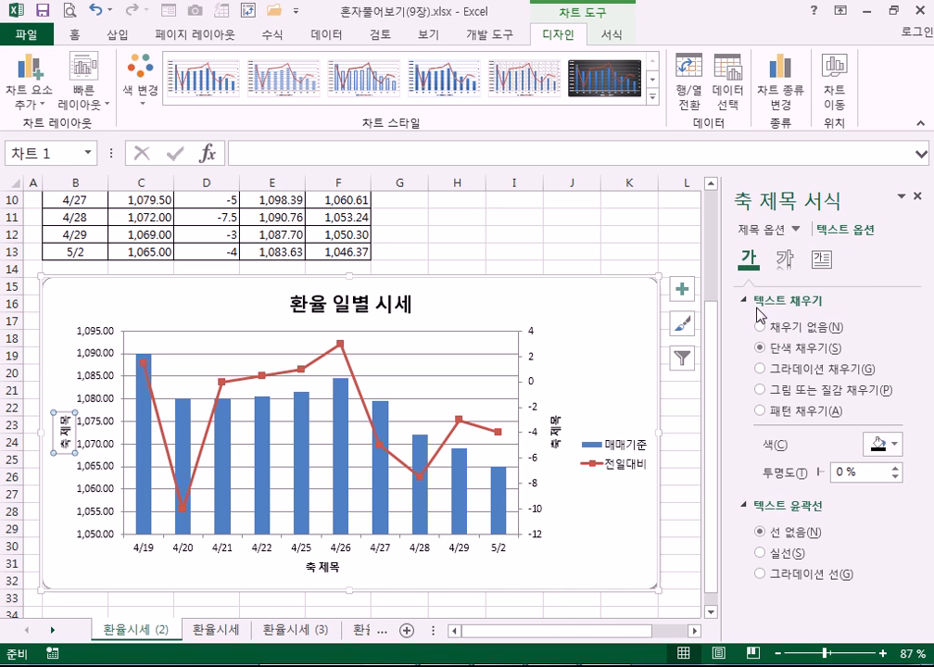
pyautogui.click(823, 261)
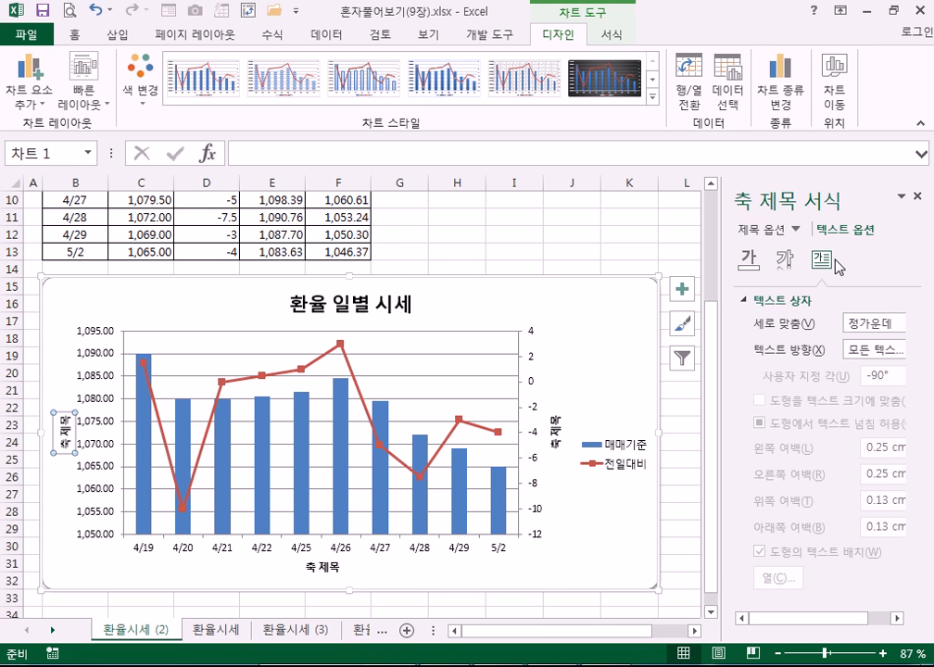
pyautogui.click(869, 355)
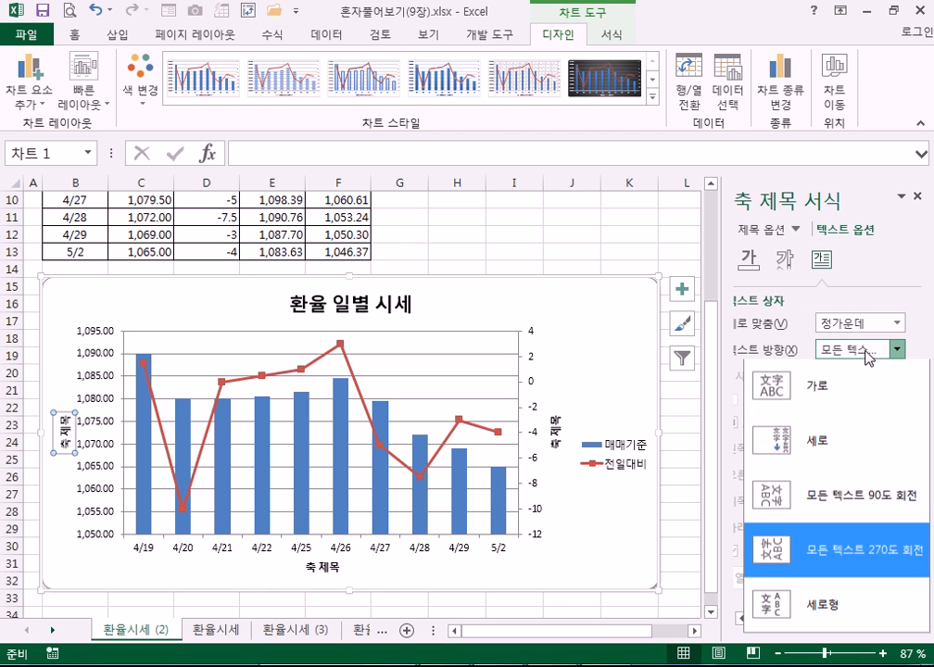
pyautogui.click(792, 443)
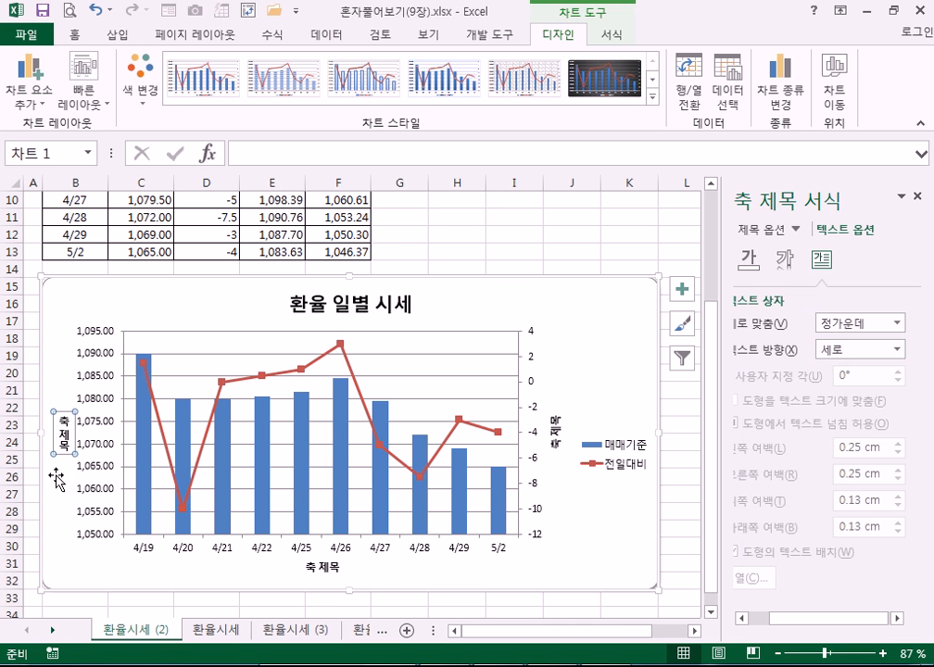
# Step: Set the text direction (텍스트 방향) of the secondary and primary vertical axis titles to 세로형
pyautogui.click(553, 432)
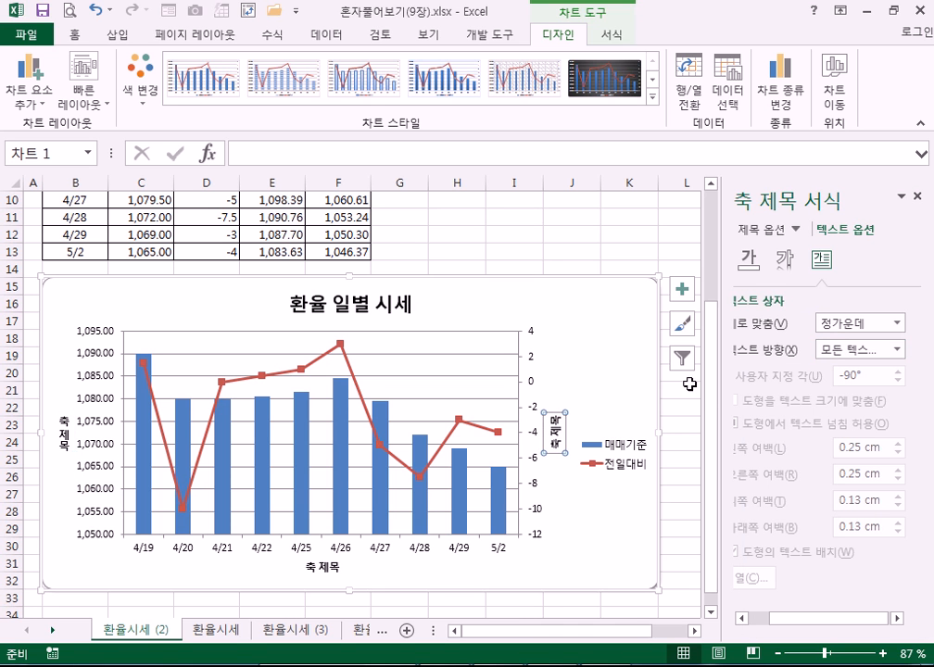
pyautogui.click(867, 350)
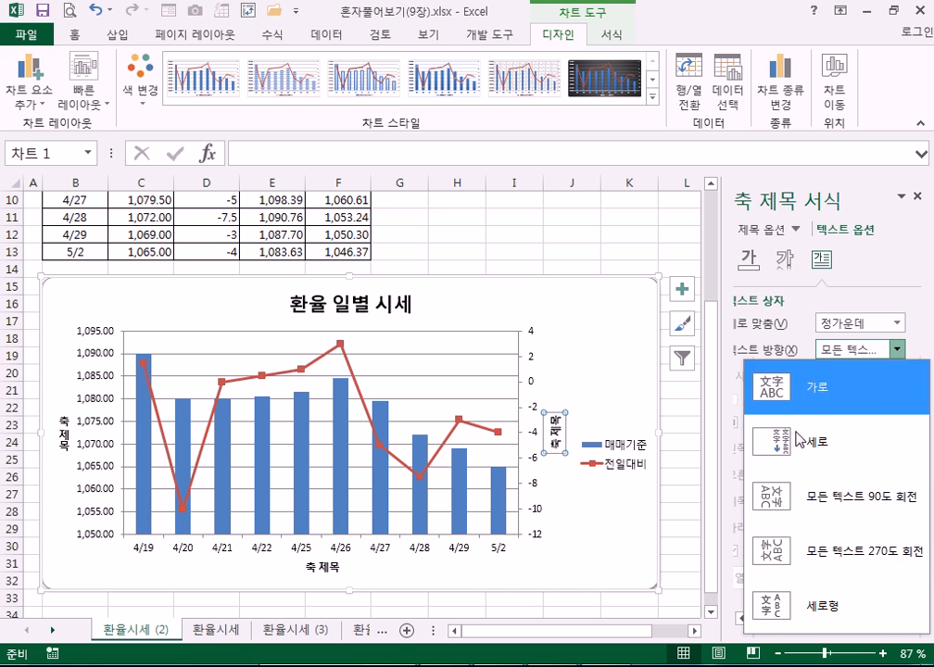
pyautogui.click(782, 606)
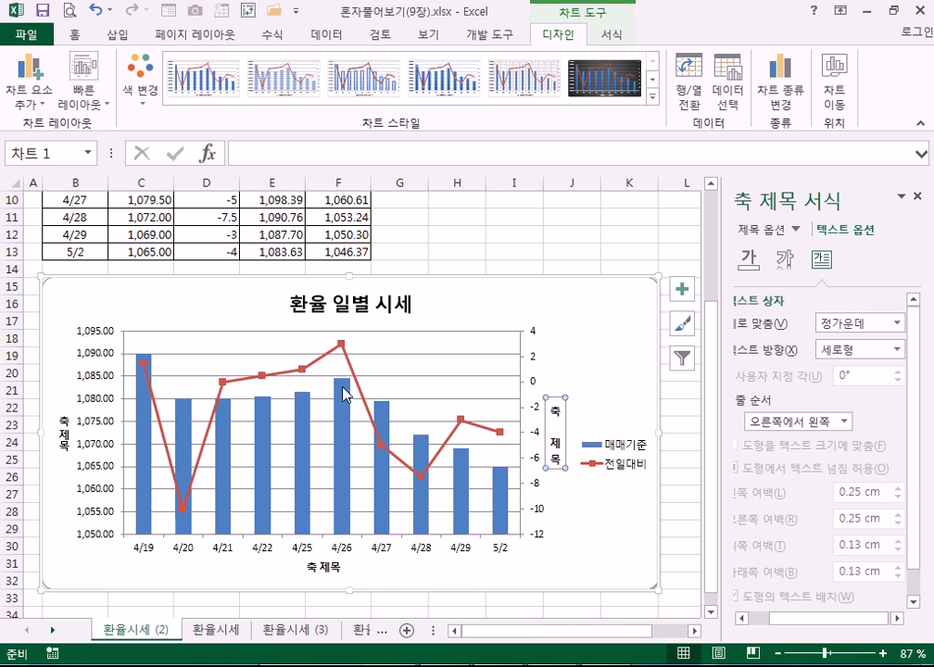
pyautogui.click(63, 431)
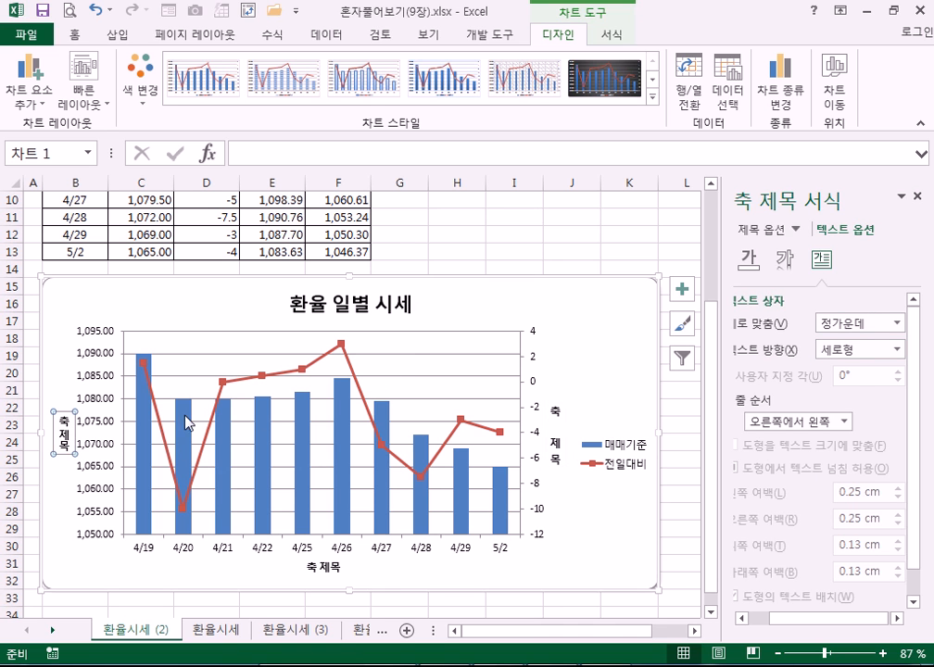
pyautogui.click(866, 349)
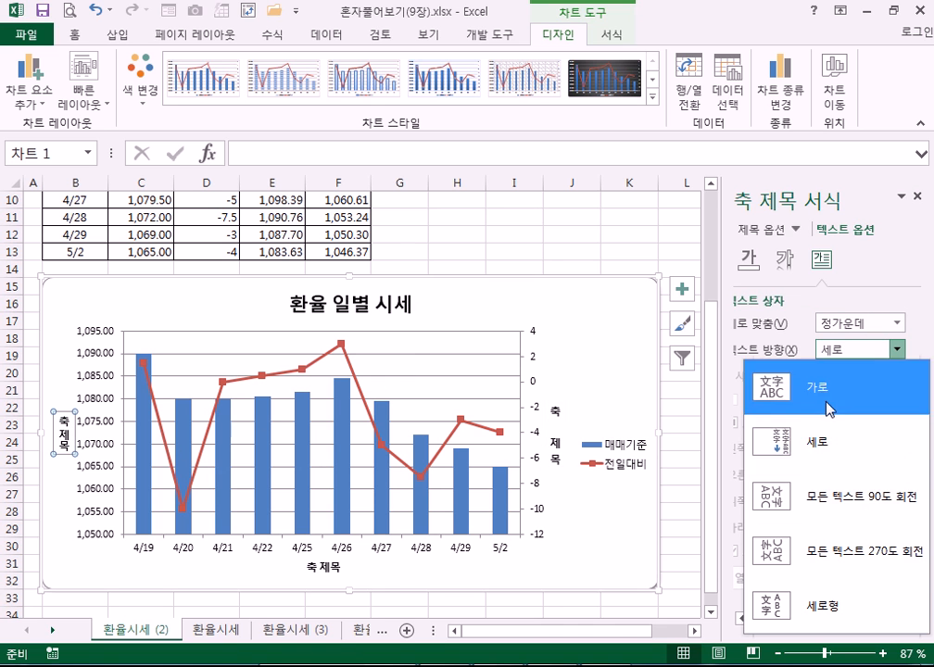
pyautogui.click(778, 607)
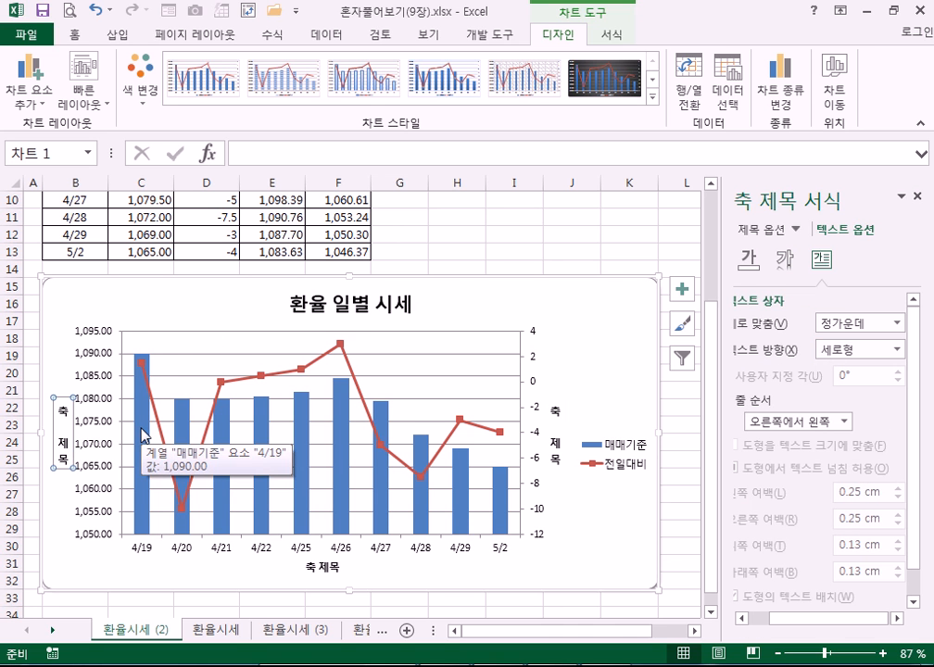
# Step: Replace the primary vertical axis title's placeholder text with 매매기준
pyautogui.write('매매기구')
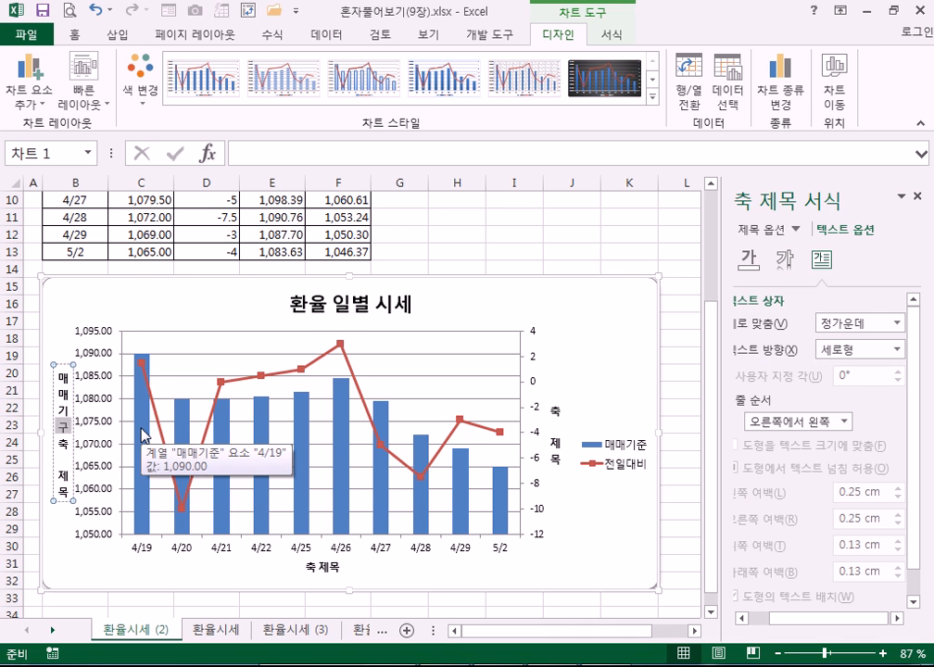
pyautogui.press('BackSpace')
pyautogui.press('BackSpace')
pyautogui.press('BackSpace')
pyautogui.write('주')
pyautogui.press('Delete')
pyautogui.press('Delete')
pyautogui.press('Delete')
pyautogui.press('Delete')
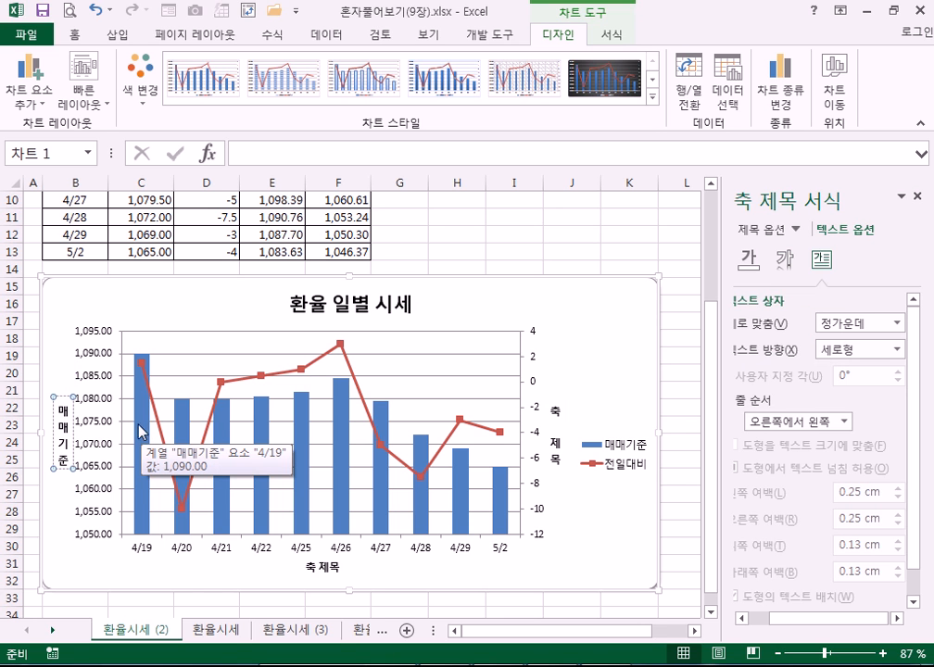
# Step: Replace the secondary vertical axis title's placeholder text with 전일대비
pyautogui.click(557, 434)
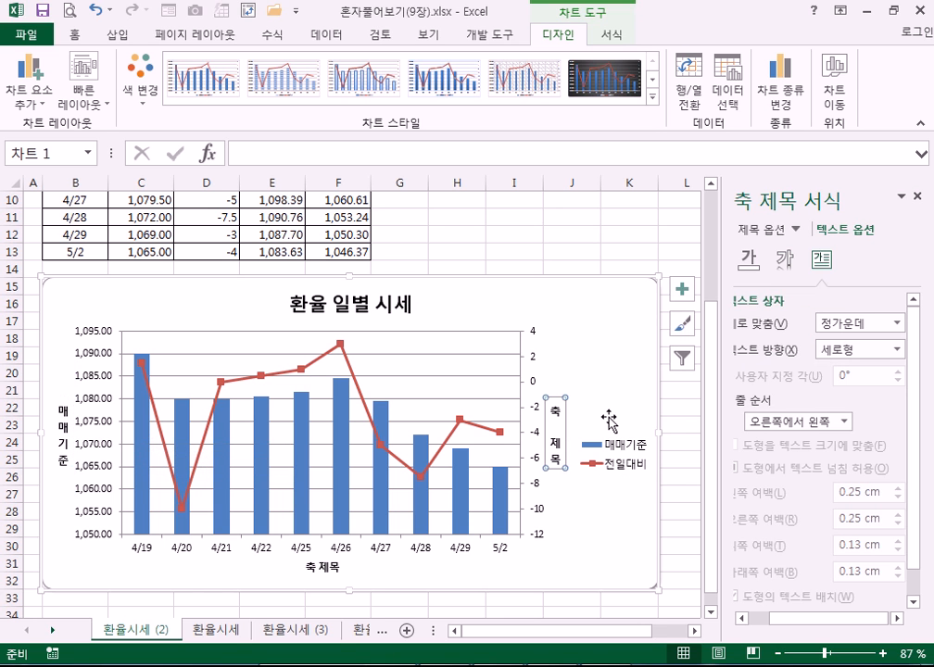
pyautogui.write('전일댑')
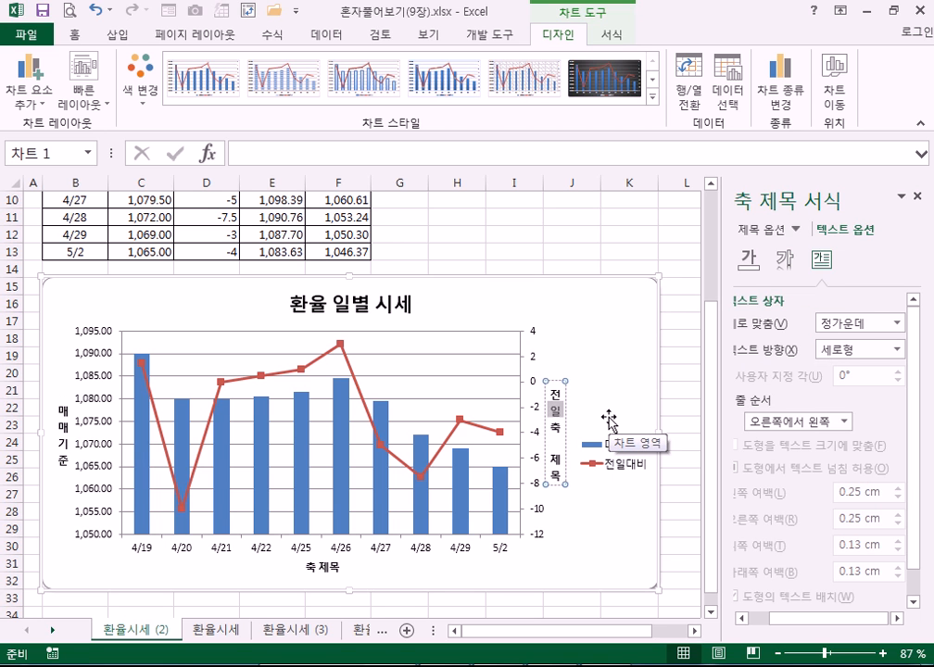
pyautogui.press('BackSpace')
pyautogui.write('비')
pyautogui.press('Delete')
pyautogui.press('Delete')
pyautogui.press('Delete')
pyautogui.press('Delete')
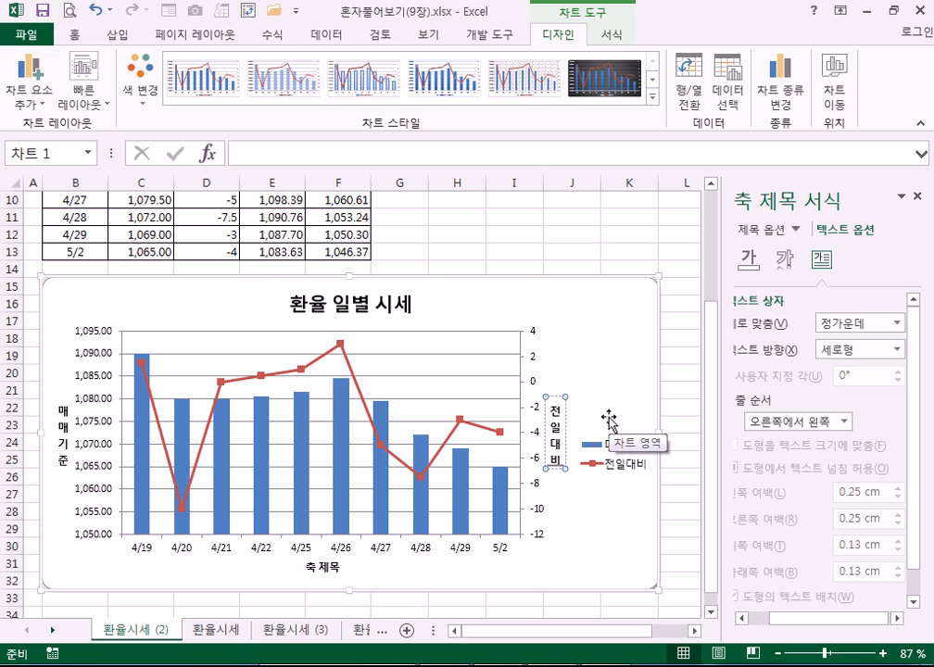
# Step: Replace the horizontal axis title's placeholder text with 일자
pyautogui.click(331, 567)
pyautogui.write('일지')
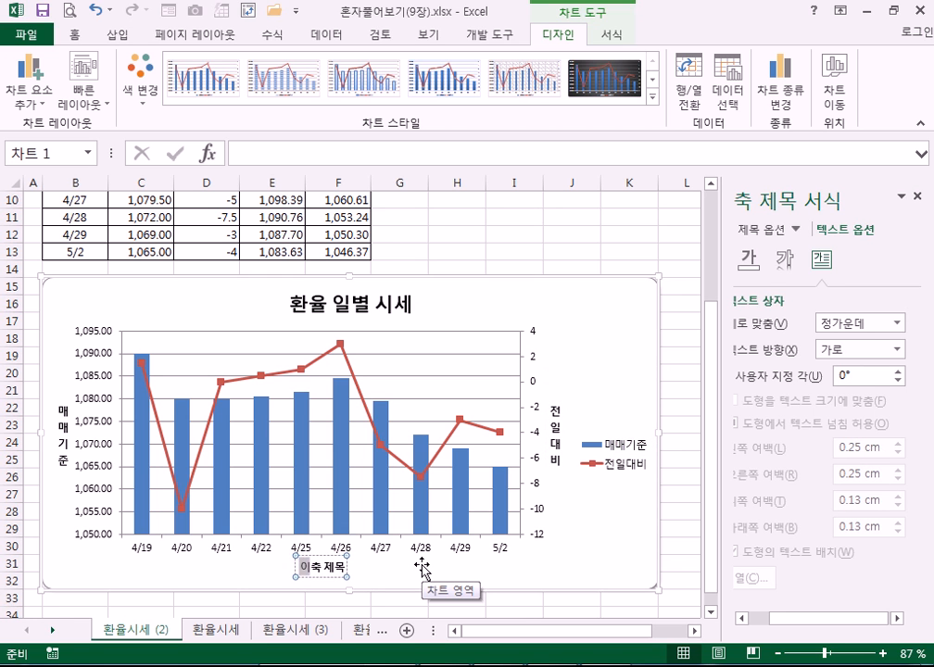
pyautogui.press('BackSpace')
pyautogui.write('자')
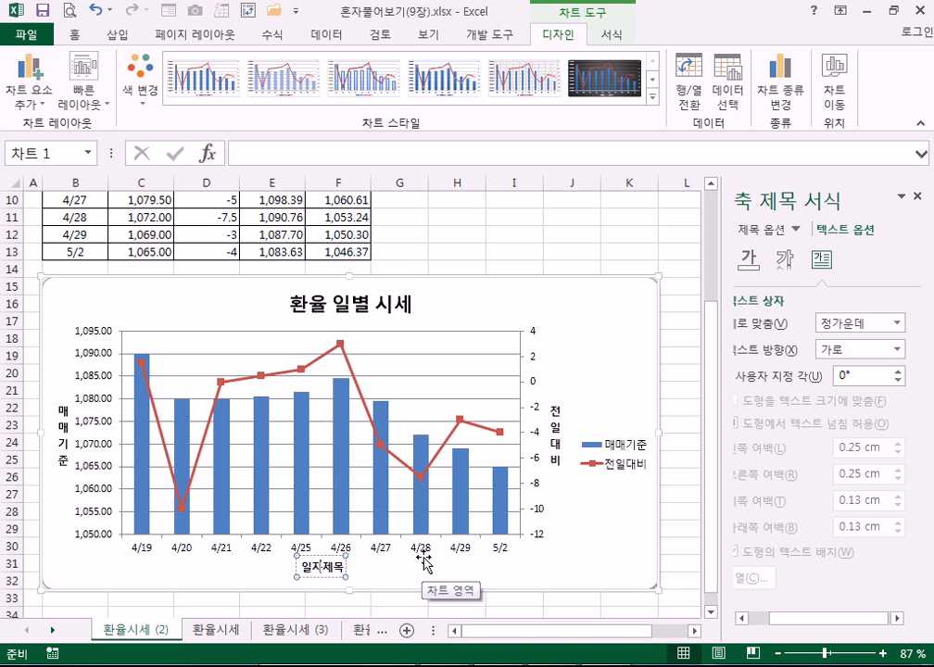
pyautogui.press('Delete')
pyautogui.press('Delete')
pyautogui.press('Delete')
pyautogui.press('Delete')
pyautogui.click(633, 316)
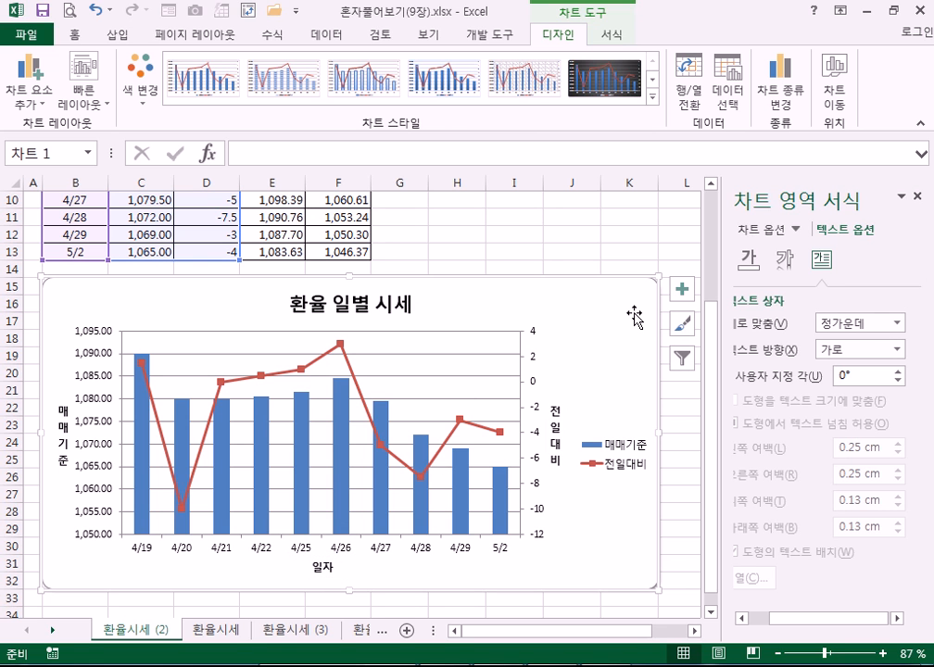
# Step: Try the legend position 왼쪽, and set the legend's position to 위쪽
pyautogui.click(589, 445)
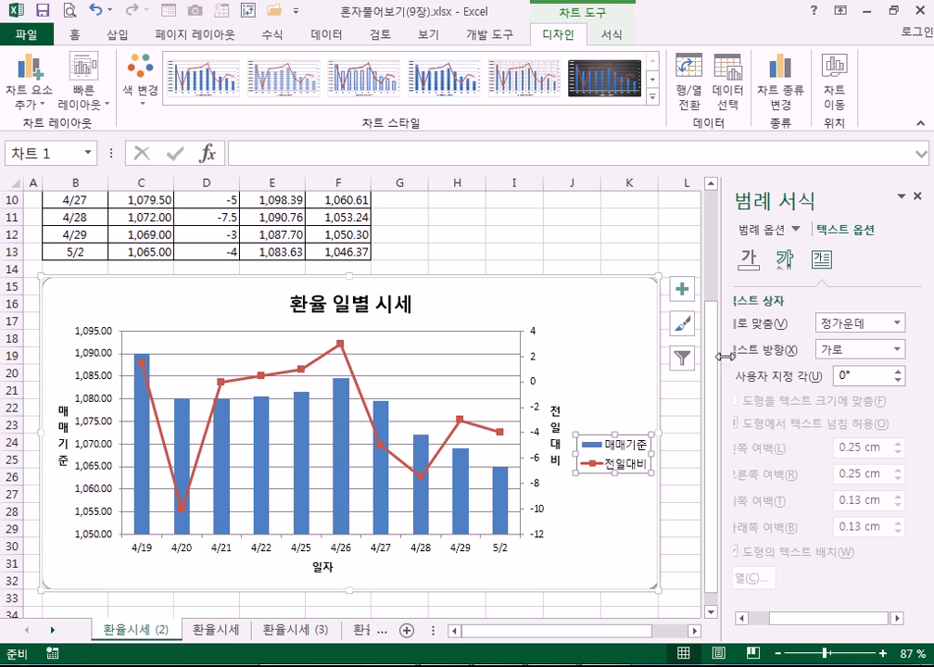
pyautogui.click(769, 234)
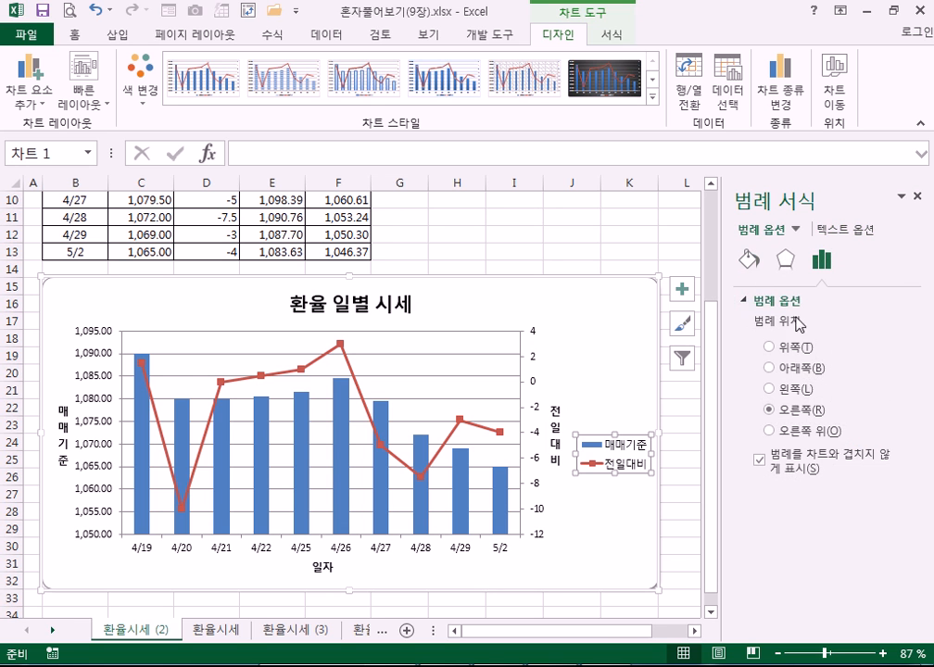
pyautogui.click(792, 390)
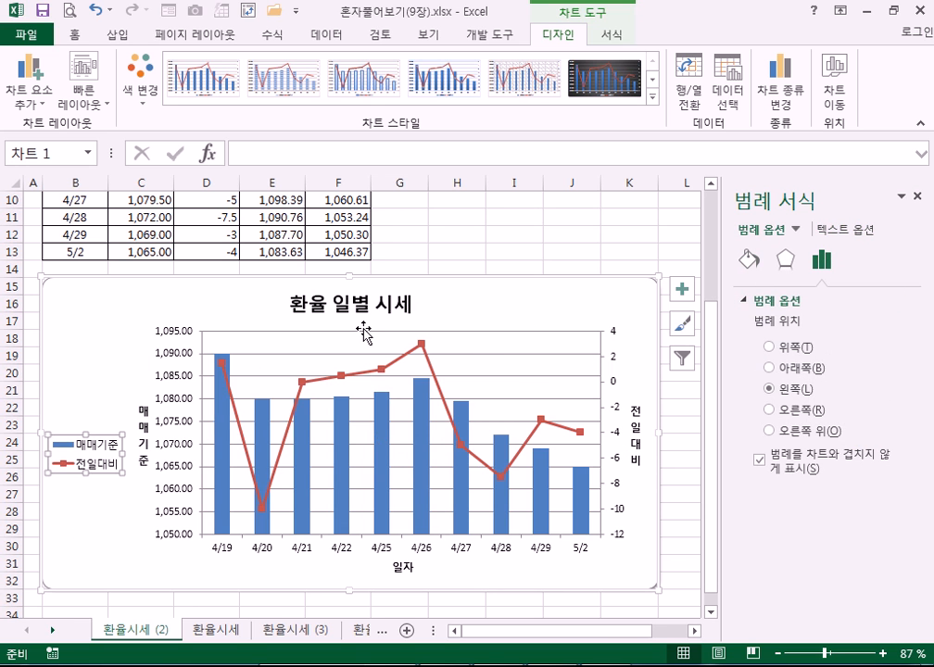
pyautogui.click(794, 352)
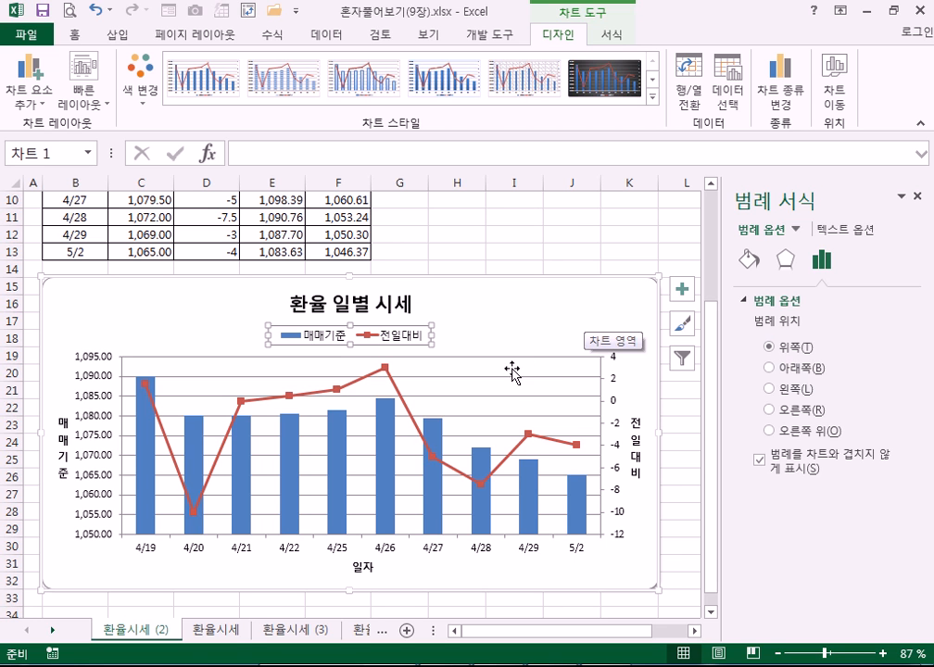
# Step: Examine the legend's fill, border, text fill, text effect and text box formatting options
pyautogui.click(371, 308)
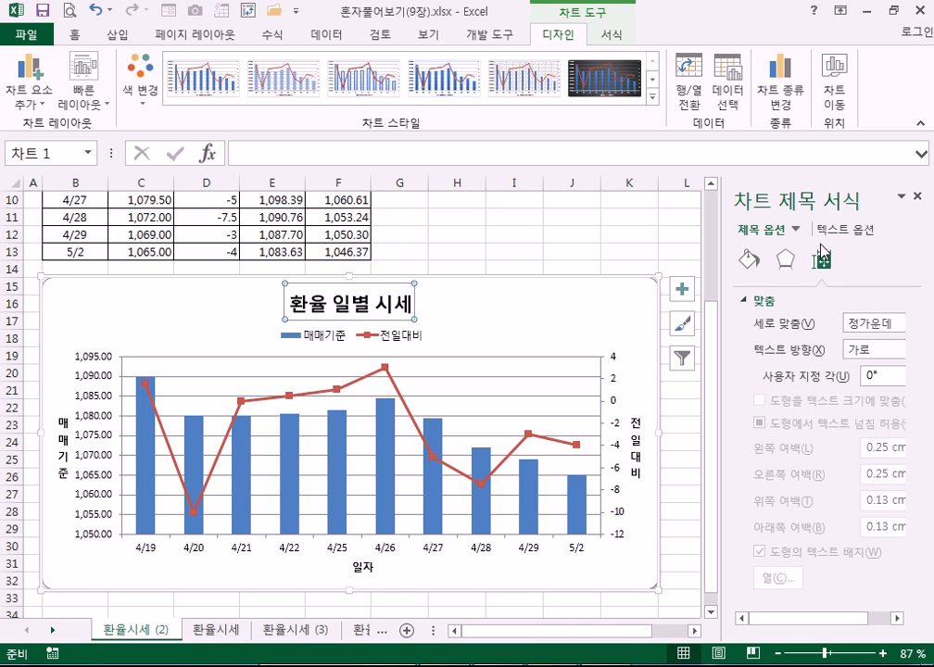
pyautogui.click(367, 334)
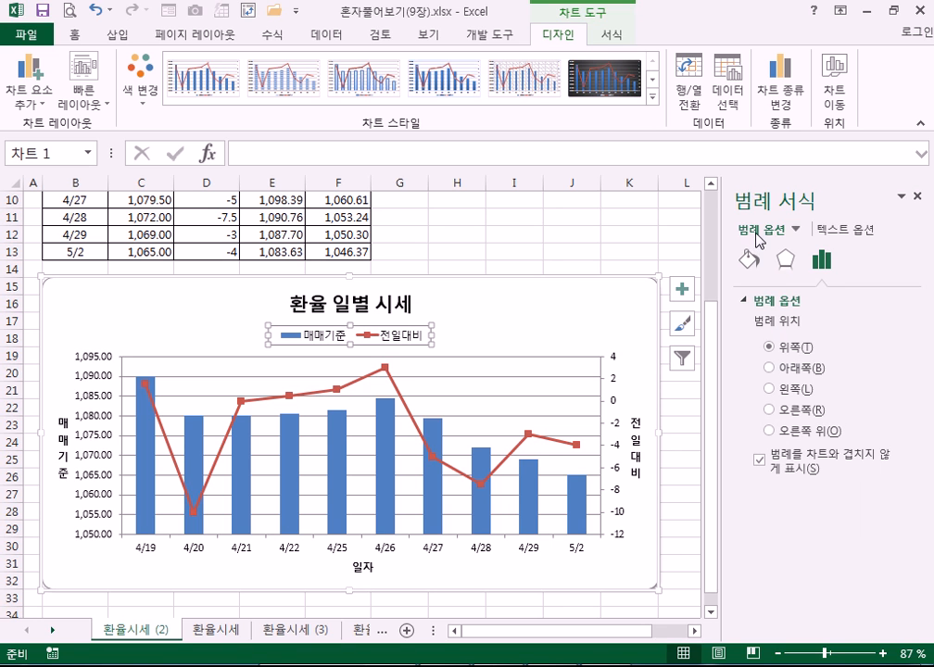
pyautogui.click(748, 259)
pyautogui.click(821, 260)
pyautogui.click(750, 263)
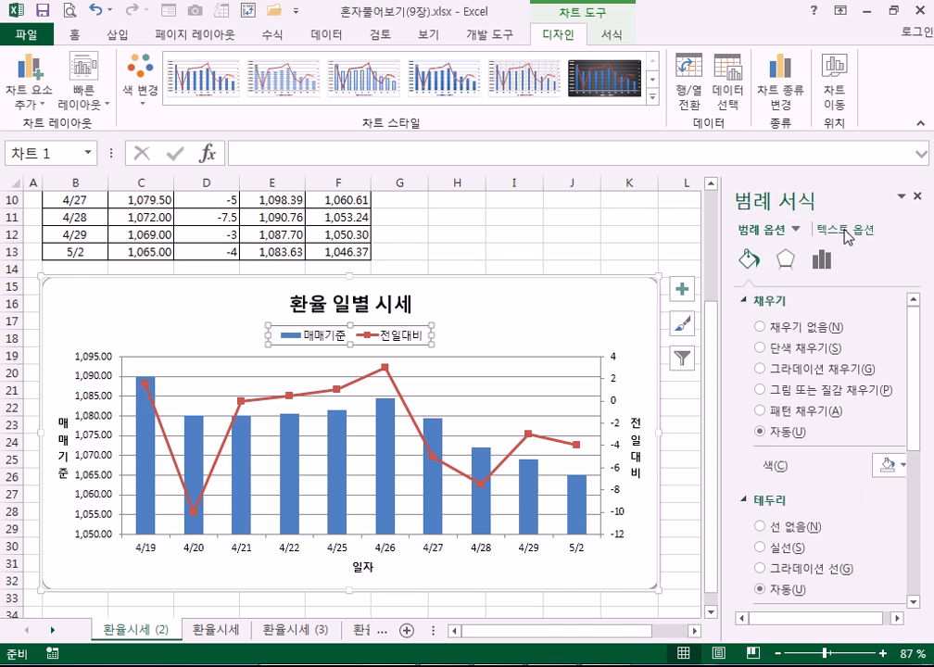
pyautogui.click(843, 230)
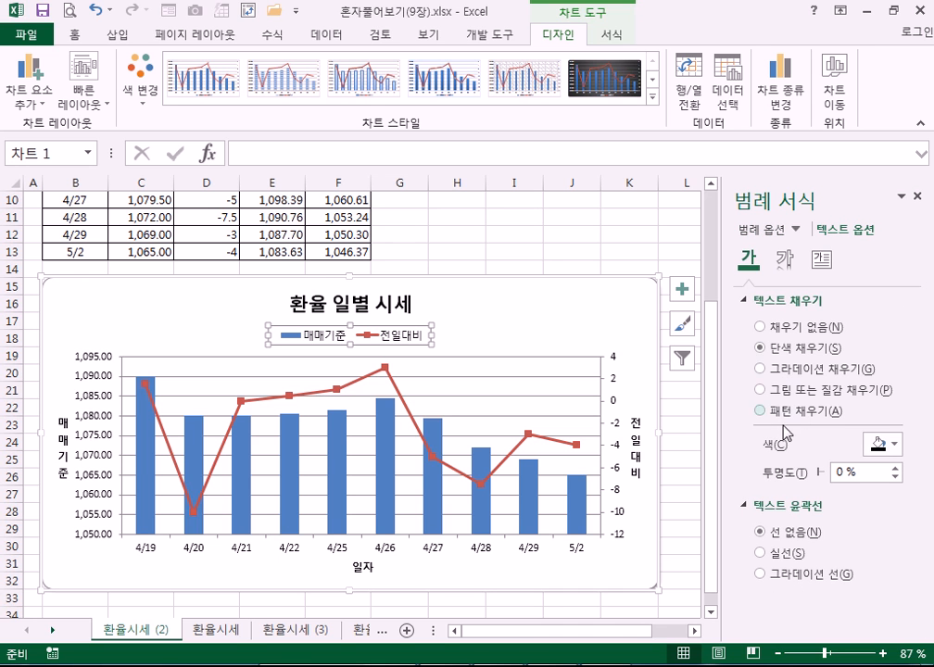
pyautogui.click(823, 262)
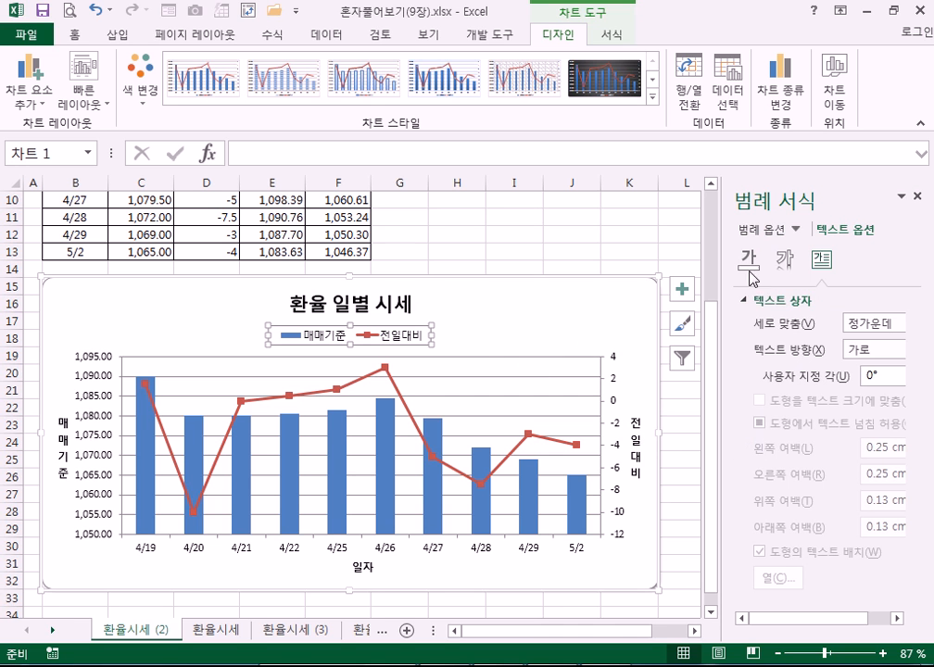
pyautogui.click(785, 264)
pyautogui.click(749, 260)
pyautogui.click(769, 232)
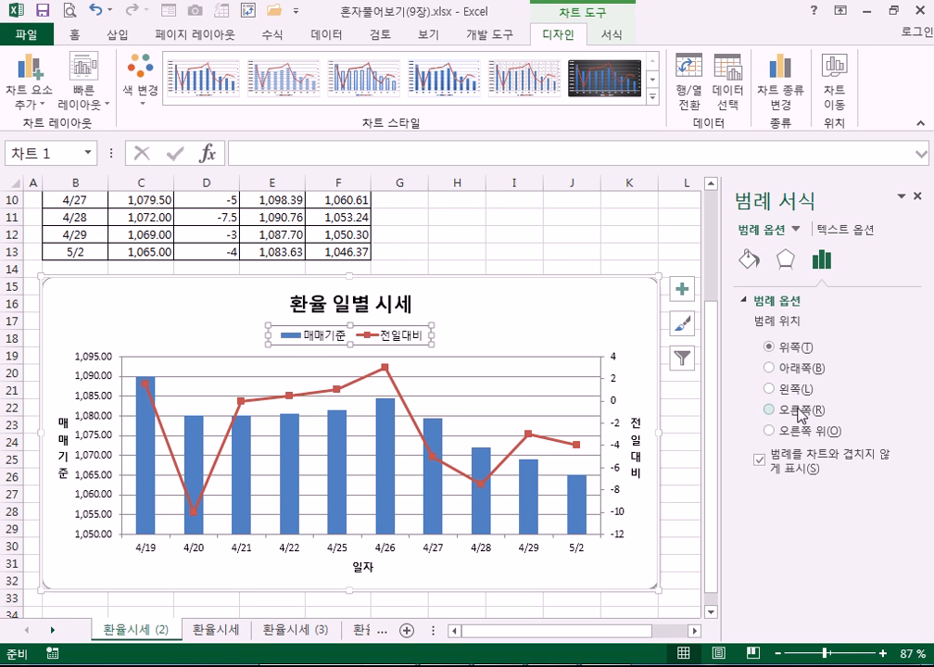
# Step: Set the legend's position to 오른쪽, review its text options, and return the position to 위쪽
pyautogui.click(804, 409)
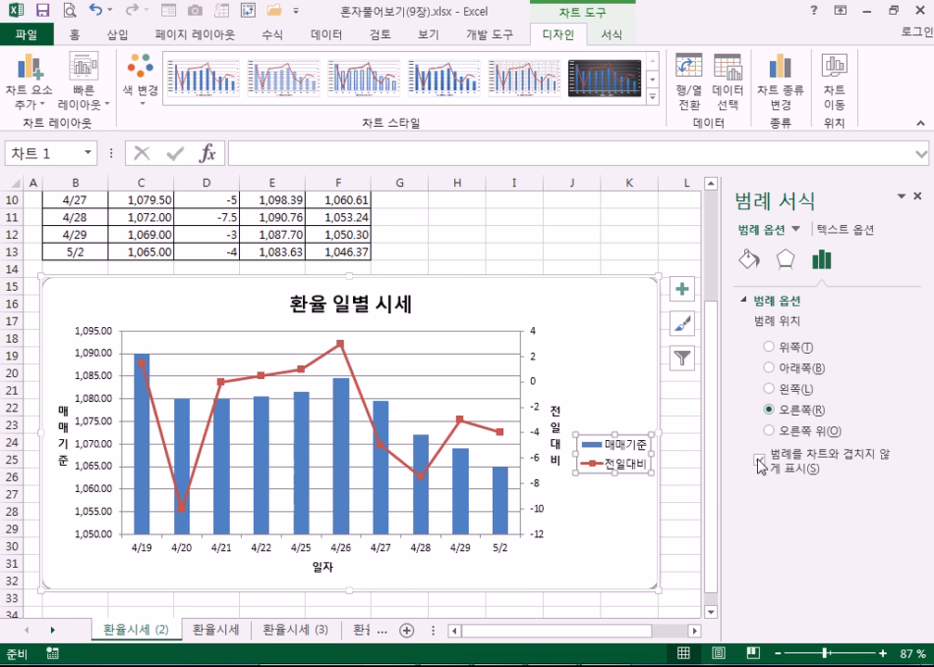
pyautogui.click(841, 232)
pyautogui.click(821, 261)
pyautogui.click(784, 258)
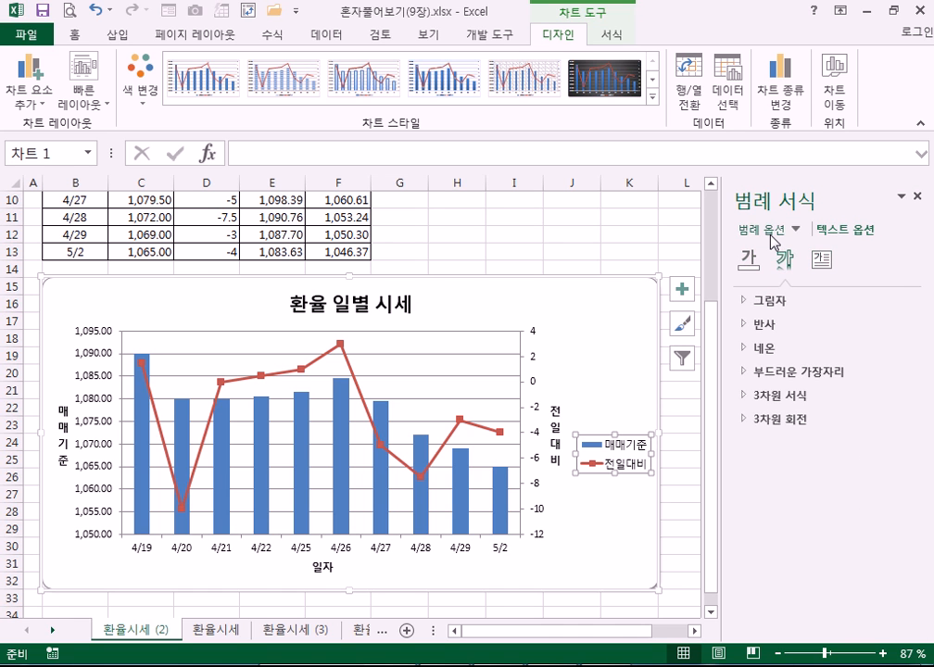
pyautogui.click(775, 239)
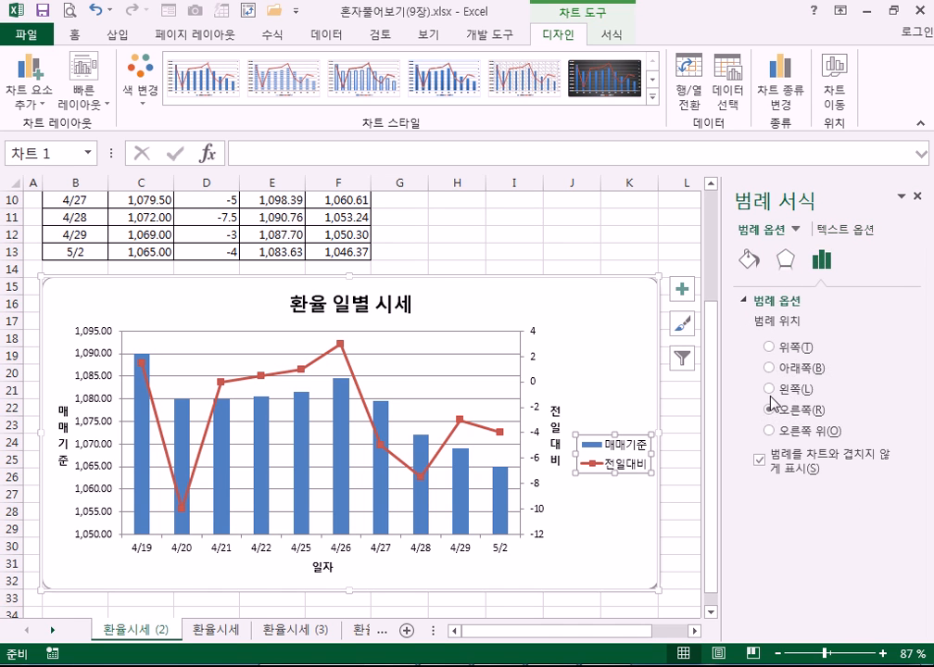
pyautogui.click(791, 350)
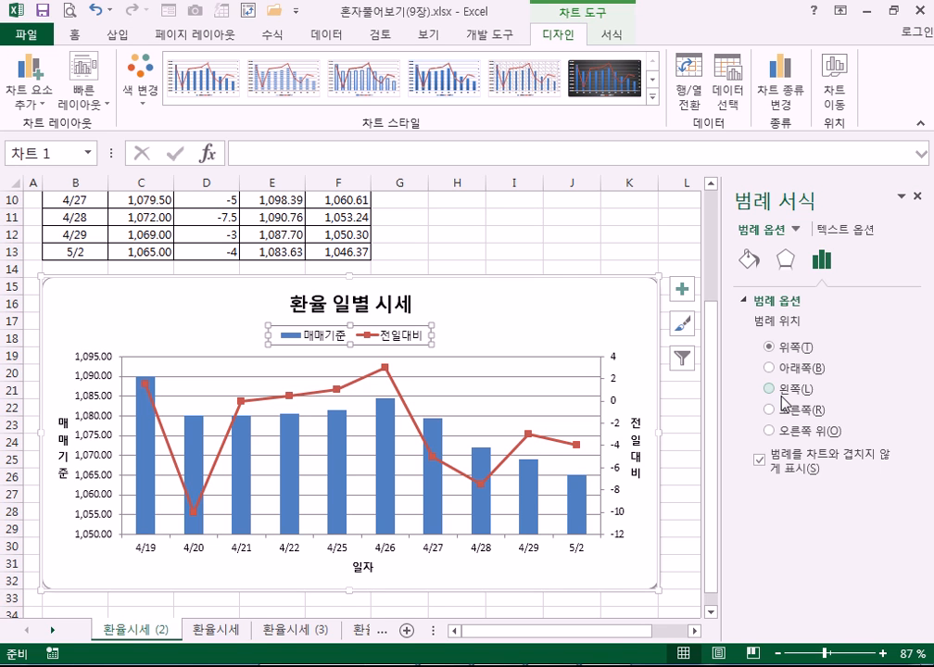
# Step: Open the chart area's formatting options (차트 영역 서식) for the exchange rate chart
pyautogui.rightClick(550, 271)
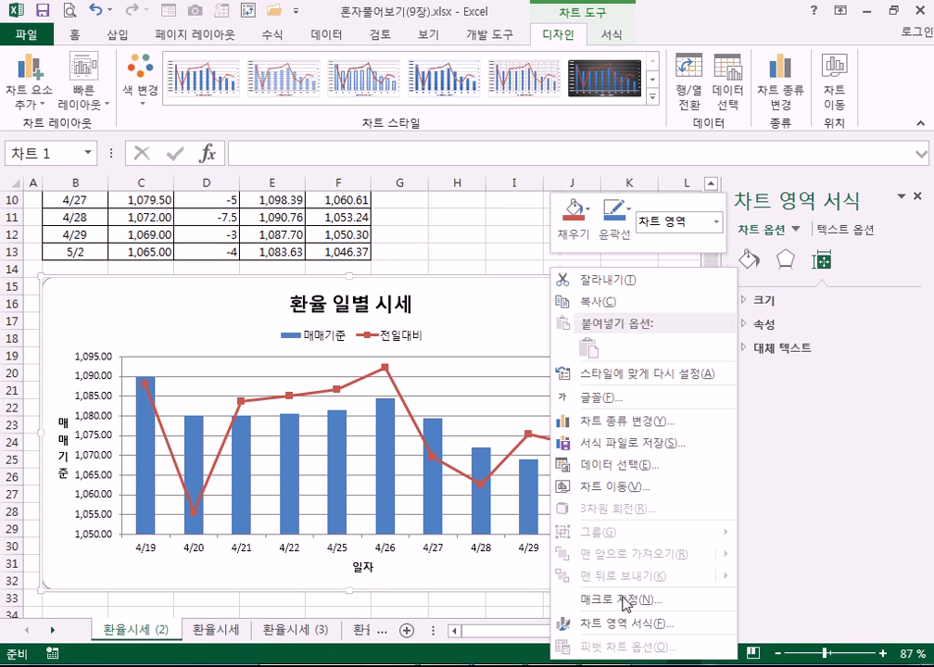
pyautogui.click(917, 197)
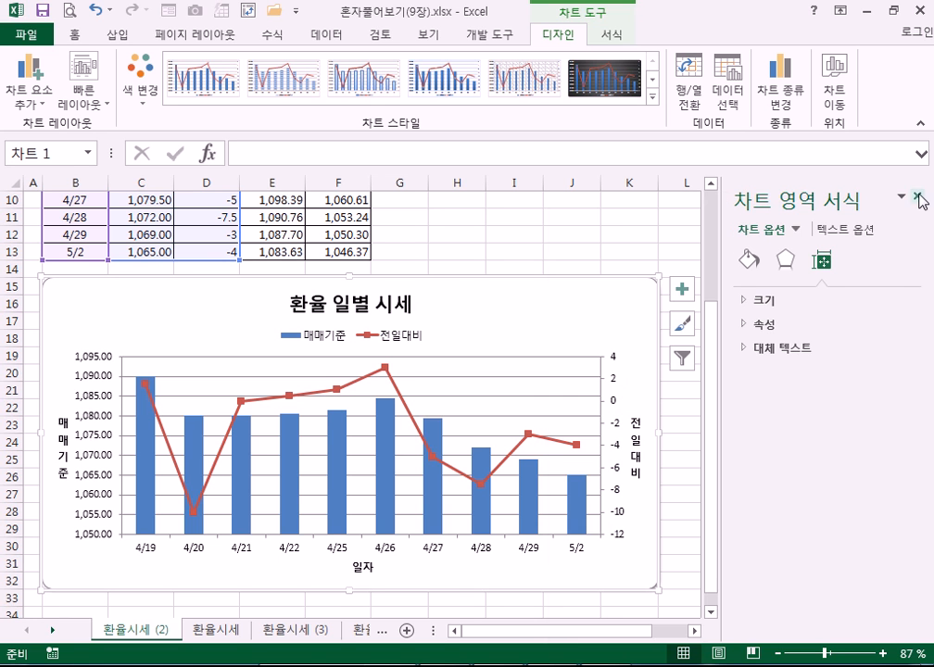
pyautogui.rightClick(555, 269)
pyautogui.click(570, 623)
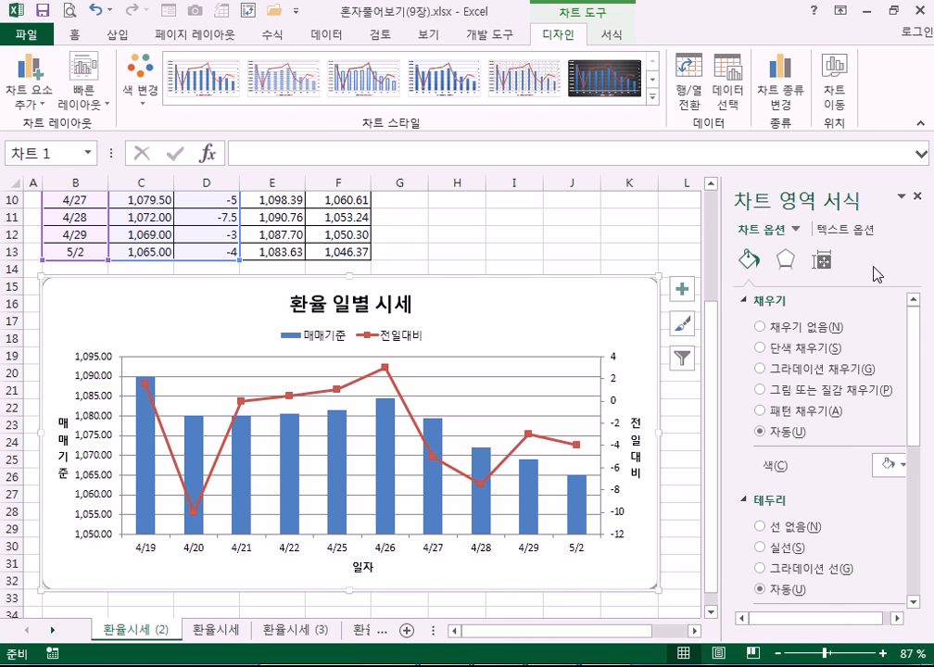
# Step: Examine the chart area's fill (채우기), border (테두리), size and text option groups
pyautogui.click(827, 230)
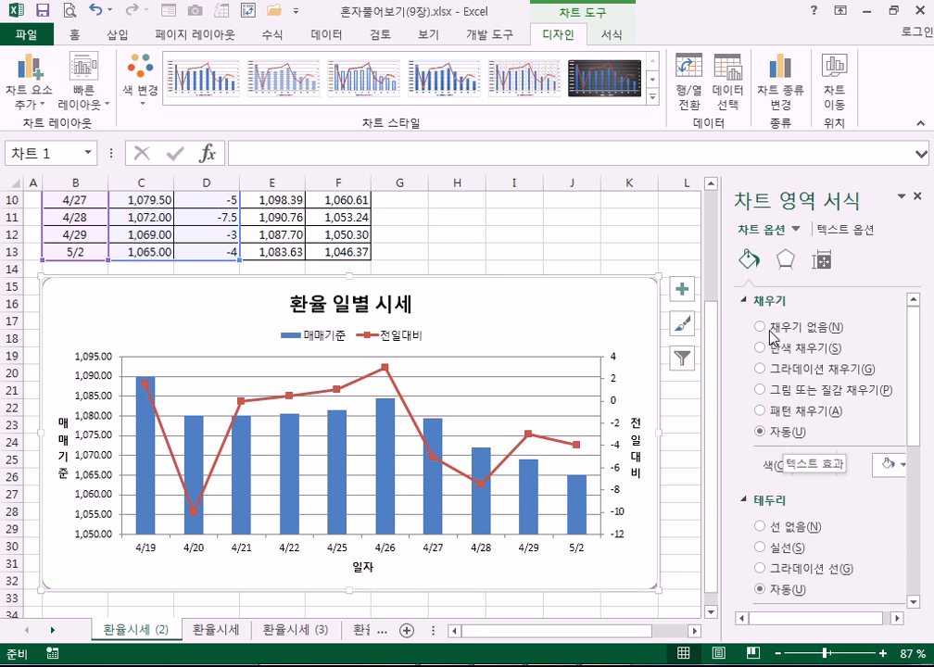
pyautogui.click(747, 306)
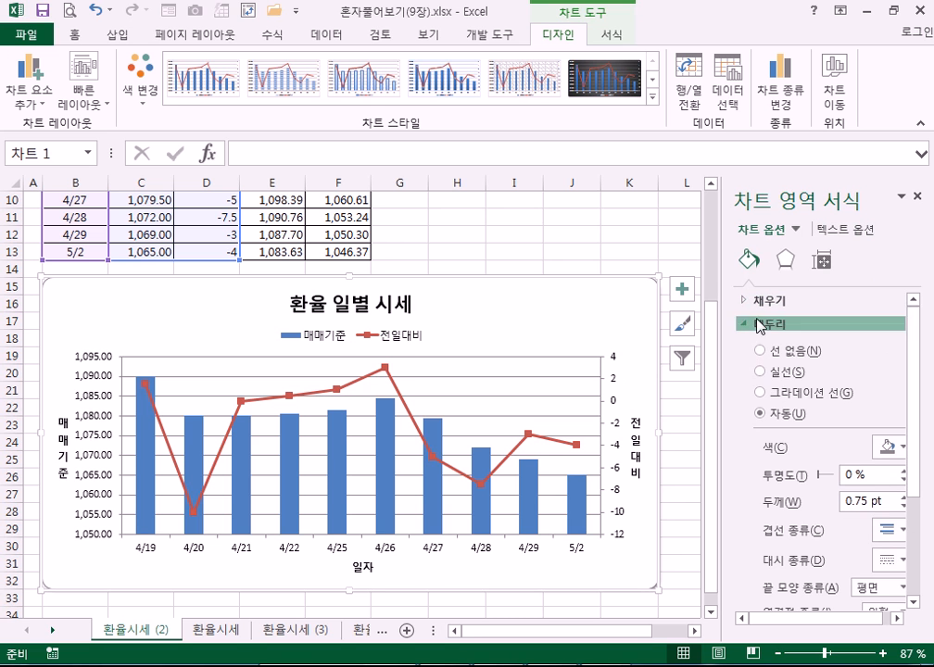
pyautogui.click(749, 324)
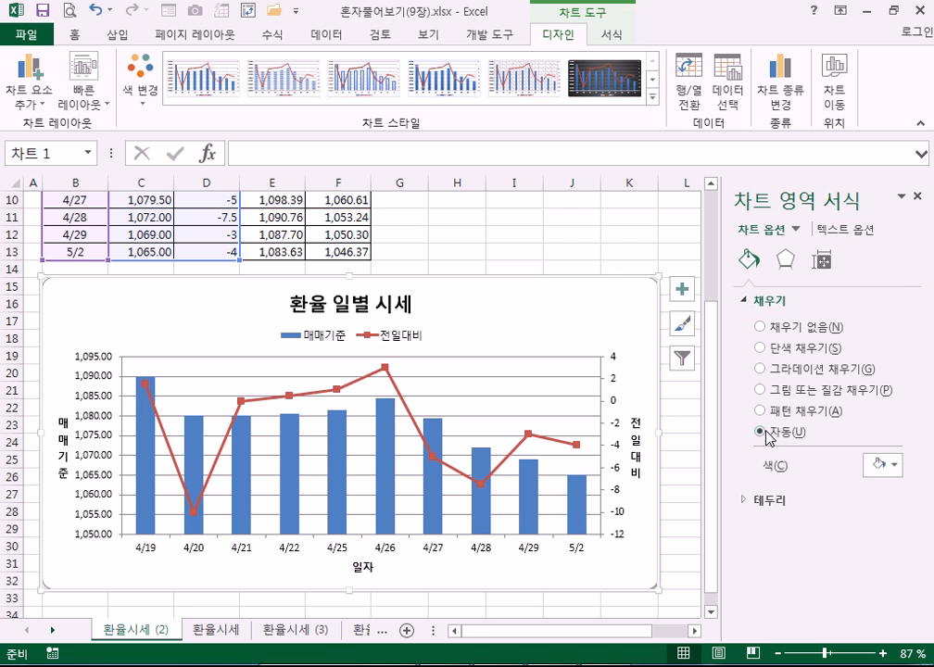
pyautogui.click(752, 488)
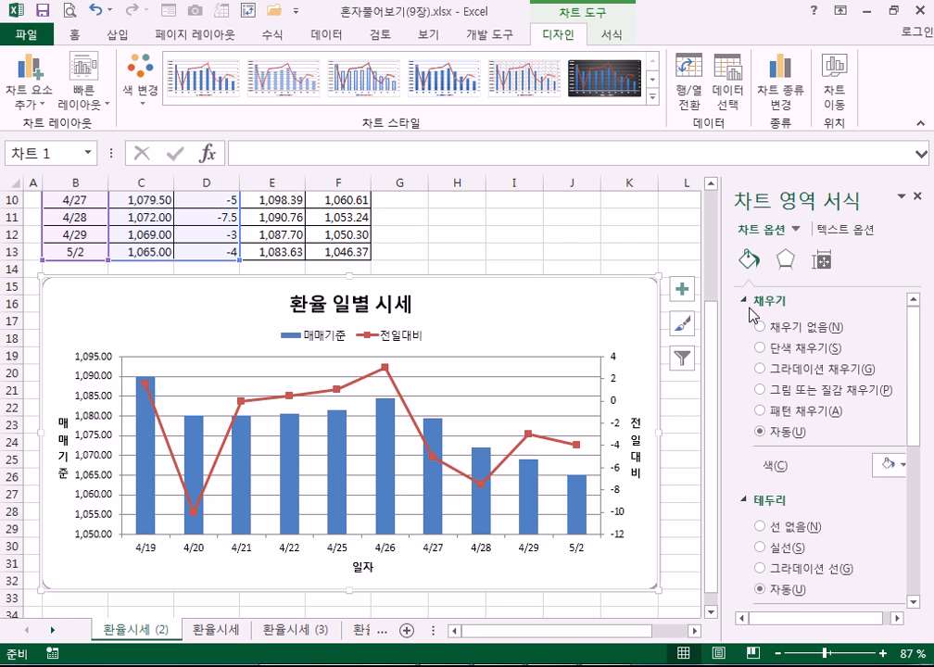
pyautogui.click(748, 301)
pyautogui.click(747, 302)
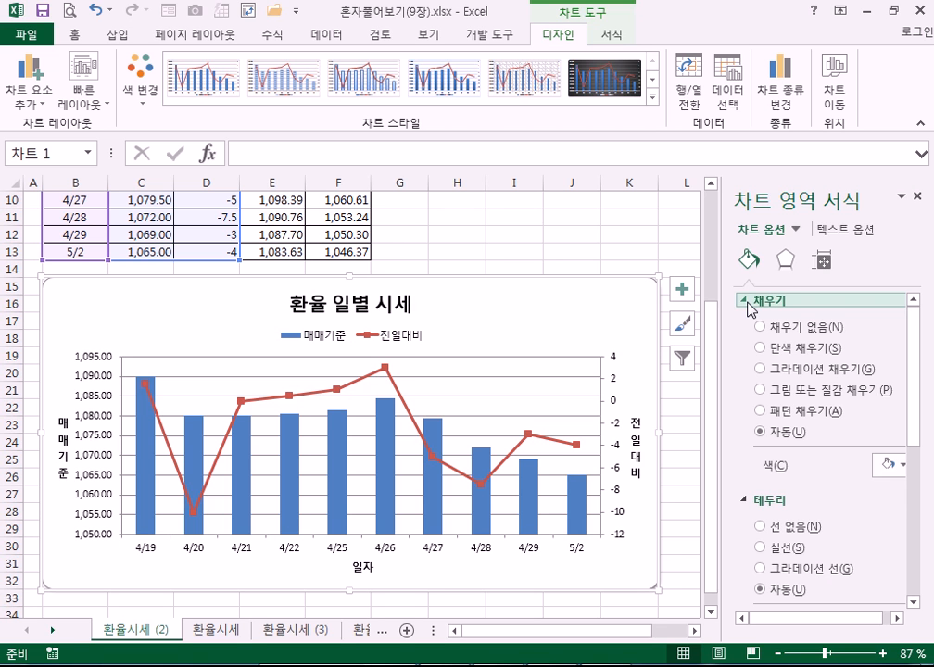
pyautogui.click(750, 301)
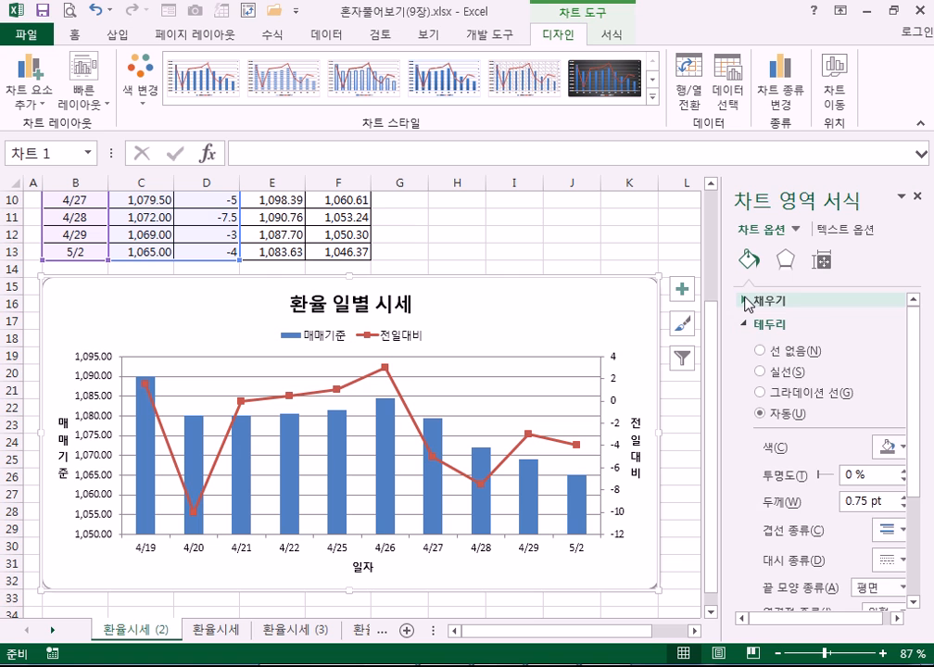
pyautogui.click(748, 301)
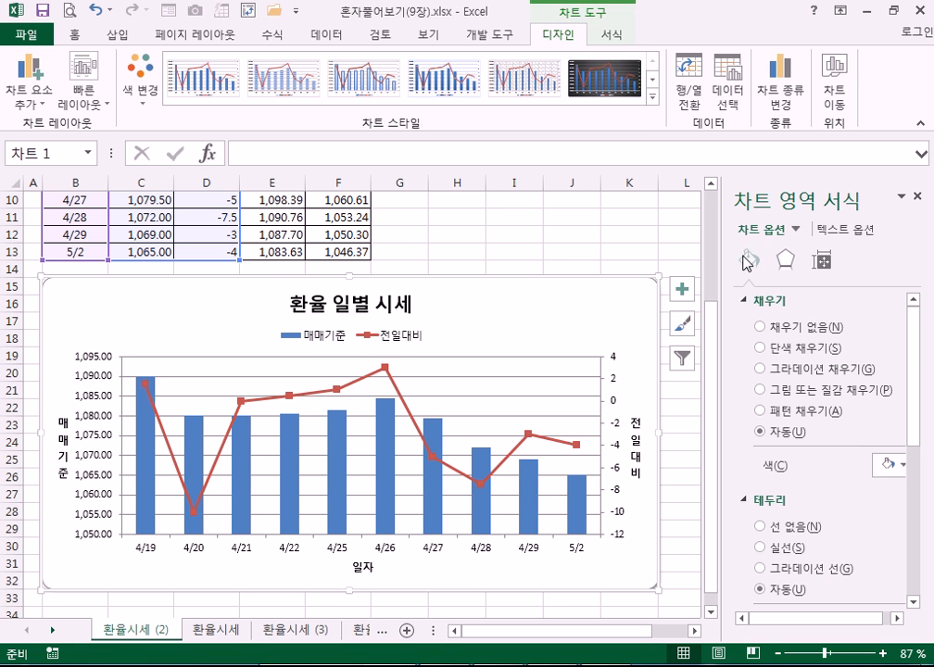
pyautogui.click(820, 260)
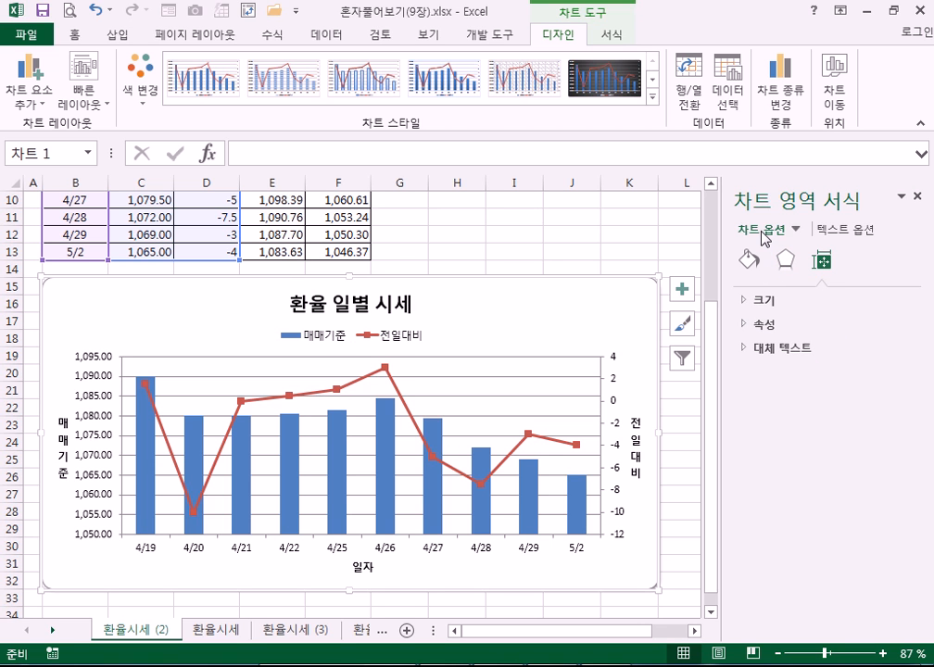
pyautogui.click(816, 231)
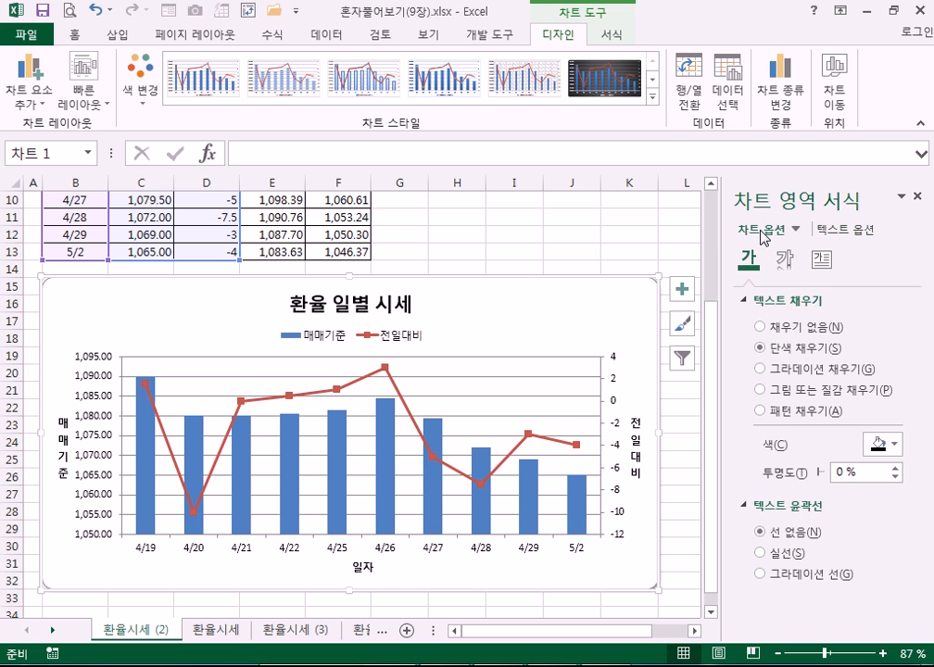
pyautogui.click(760, 231)
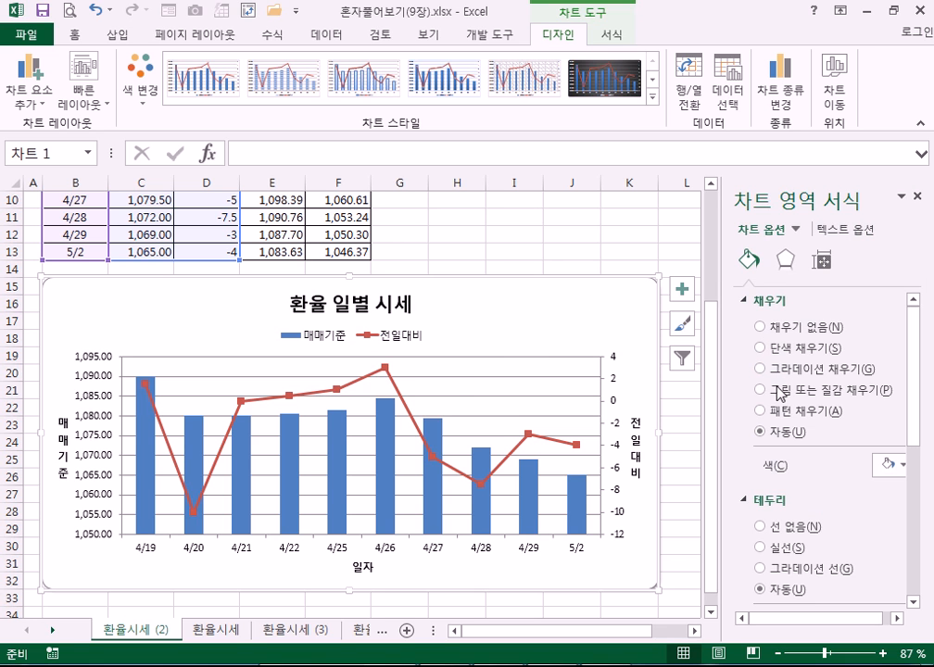
# Step: Fill the chart area with a solid fill (단색 채우기) in standard yellow
pyautogui.click(760, 349)
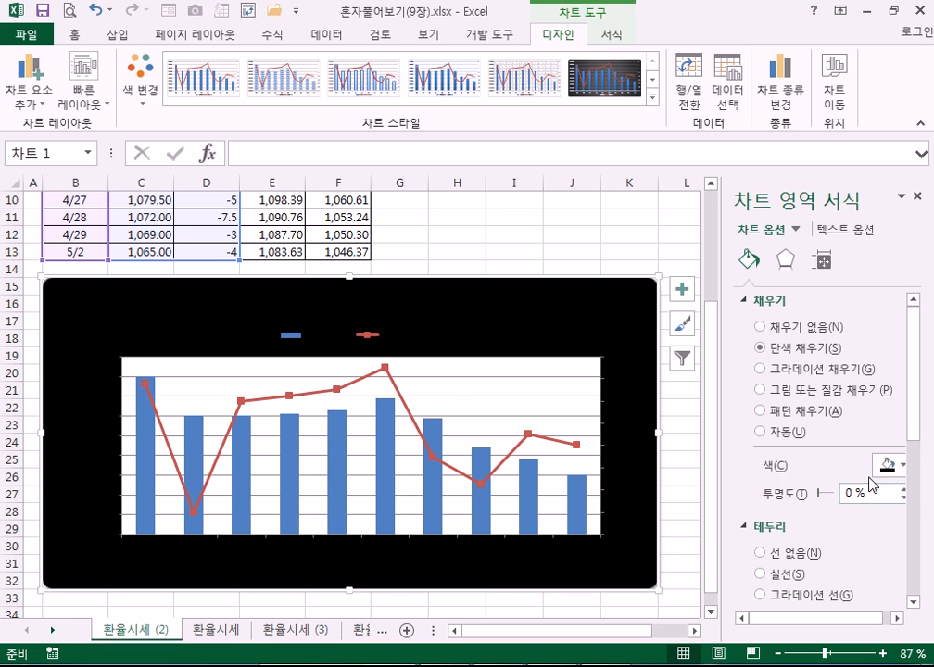
pyautogui.click(898, 467)
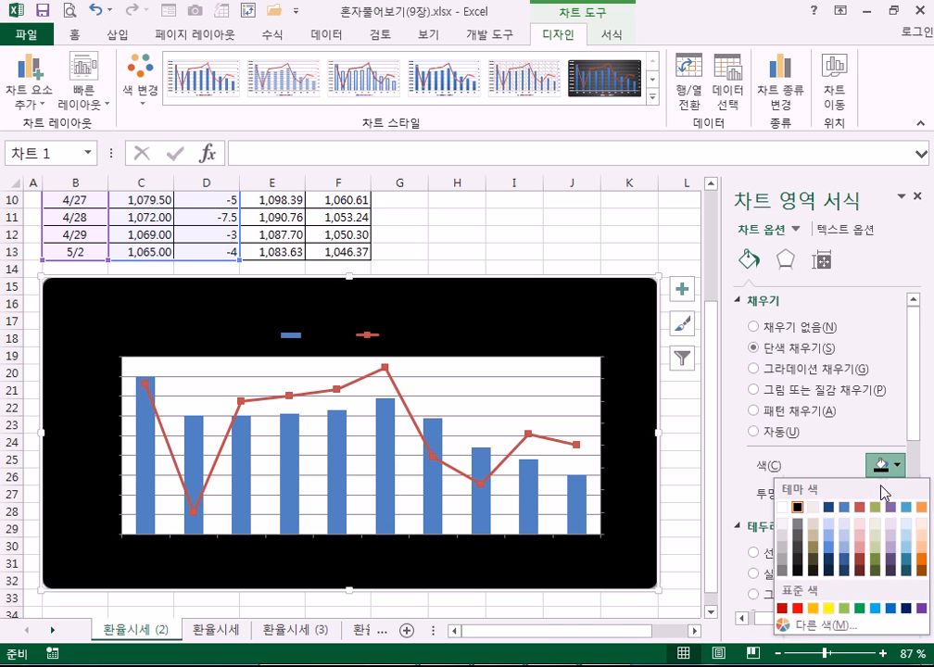
pyautogui.click(828, 608)
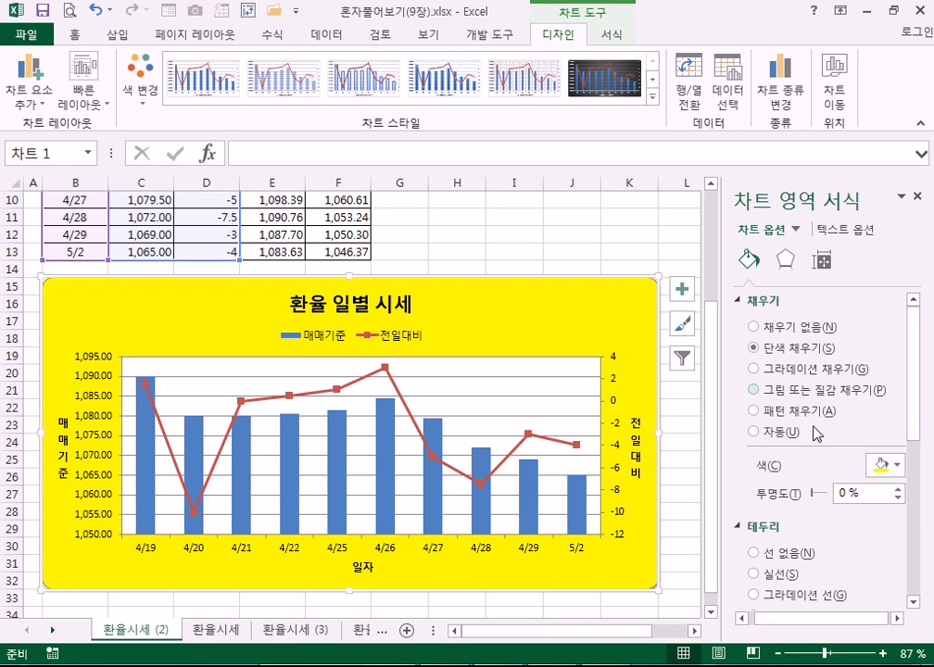
# Step: Turn off rounded corners (둥근 모서리) in the border settings of the exchange rate chart's area and deselect the chart
pyautogui.click(765, 526)
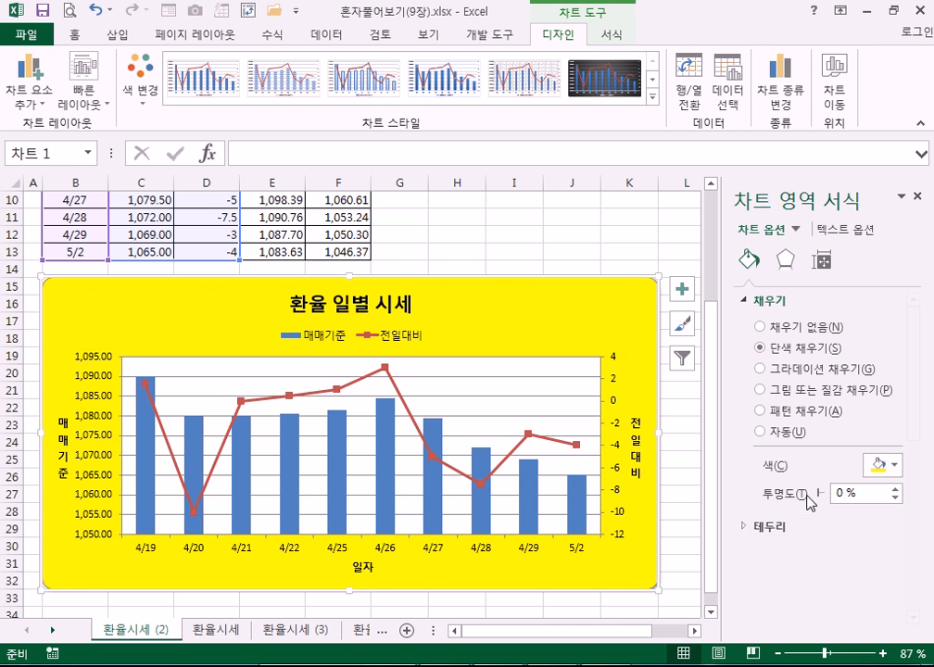
pyautogui.click(771, 528)
pyautogui.click(746, 302)
pyautogui.scroll(-2, 882, 369)
pyautogui.scroll(-4, 820, 461)
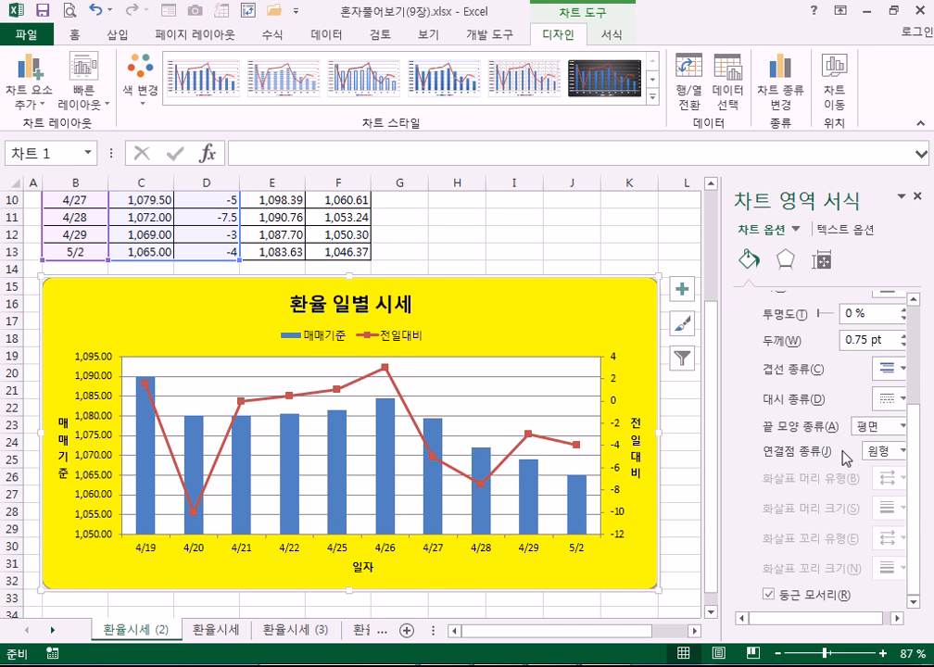
pyautogui.click(767, 594)
pyautogui.click(582, 232)
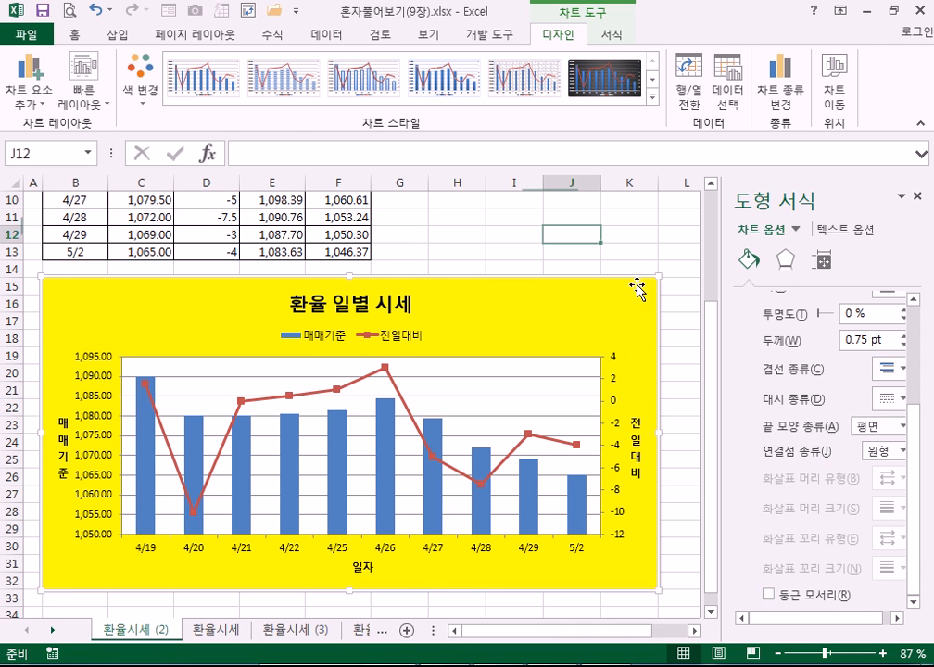
# Step: Turn rounded corners (둥근 모서리) back on for the exchange rate chart's border and check the chart's outline
pyautogui.click(590, 302)
pyautogui.scroll(-3, 802, 500)
pyautogui.click(769, 595)
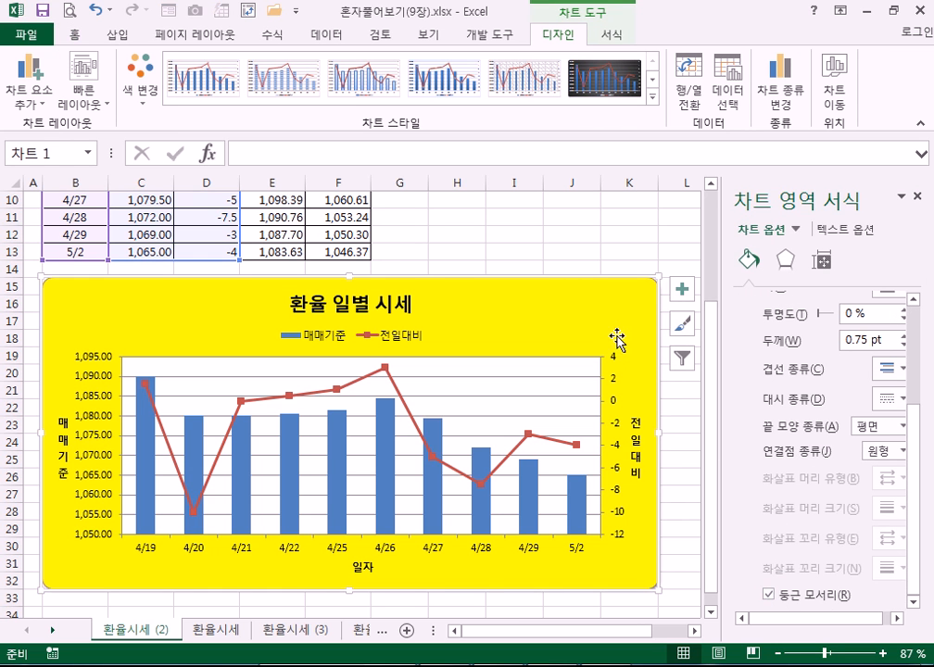
pyautogui.click(570, 243)
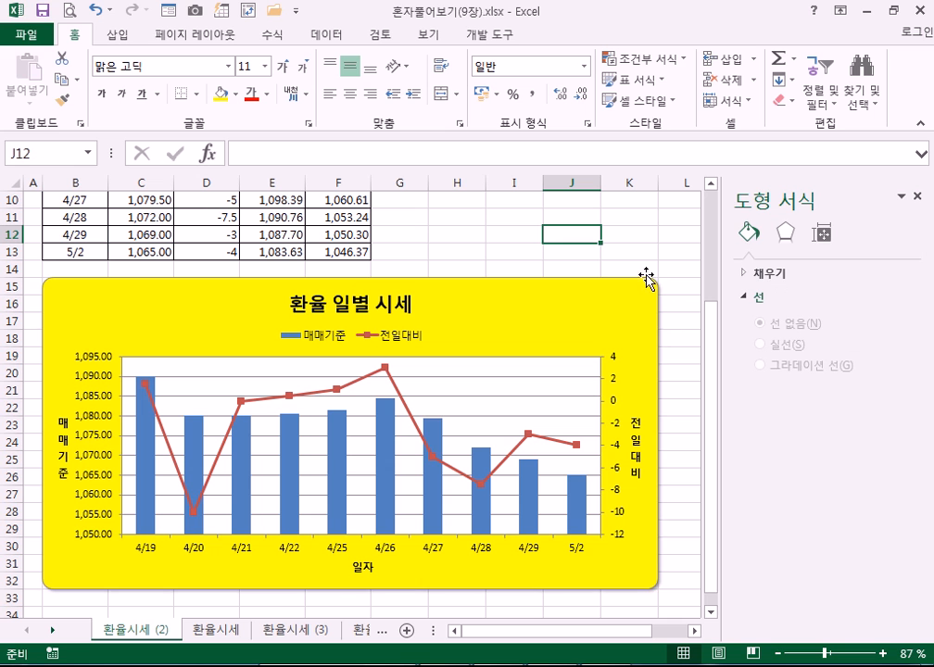
pyautogui.click(581, 289)
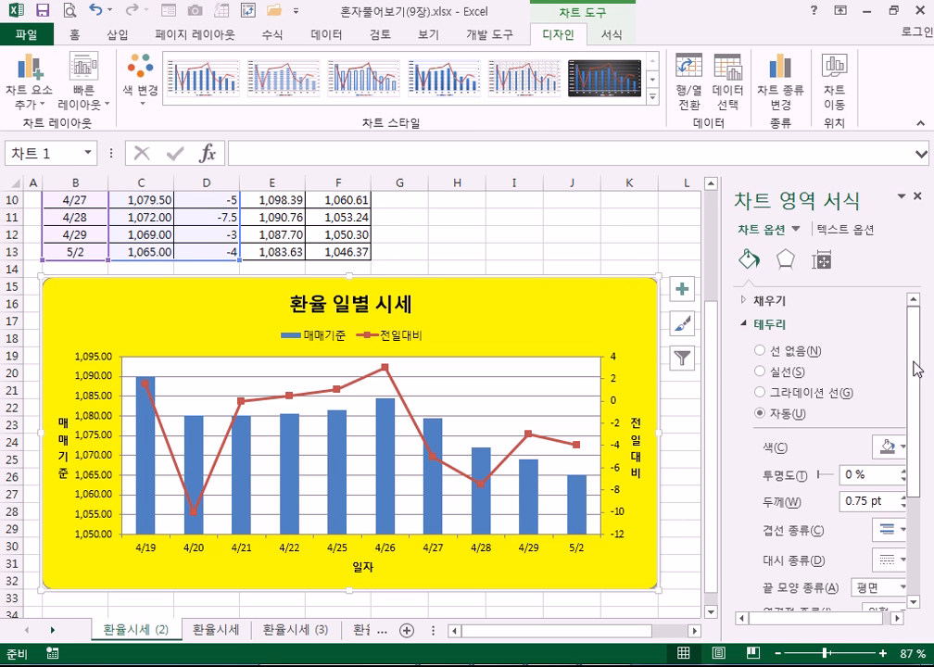
pyautogui.moveTo(912, 369); pyautogui.dragTo(917, 558)
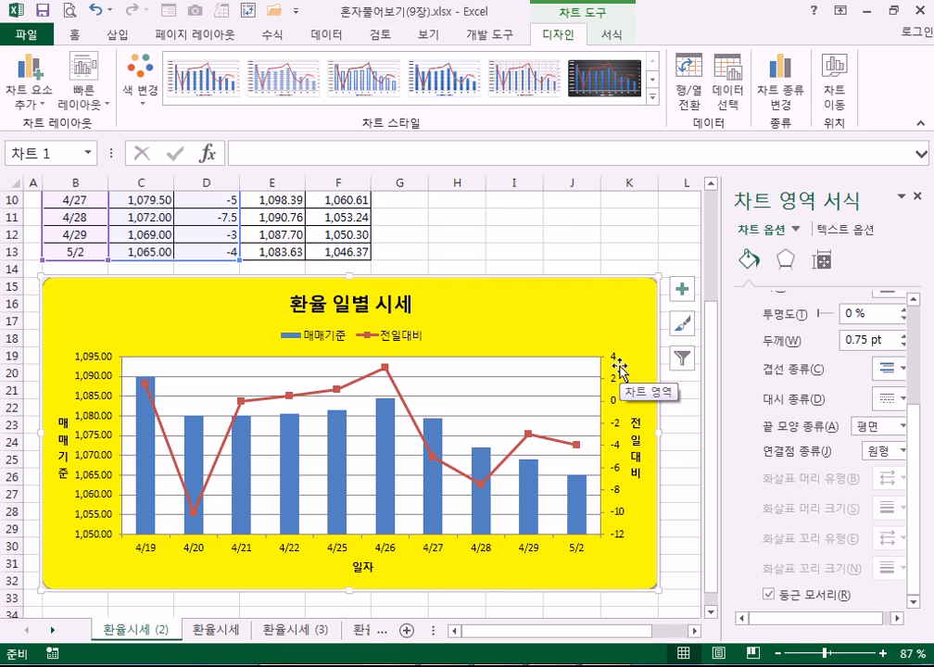
# Step: Go through the 환율시세 (3) and 환율시세 (4) sheets to the 인구 sheet, close the formatting pane, and view the 시도별 인구현황 chart
pyautogui.click(279, 633)
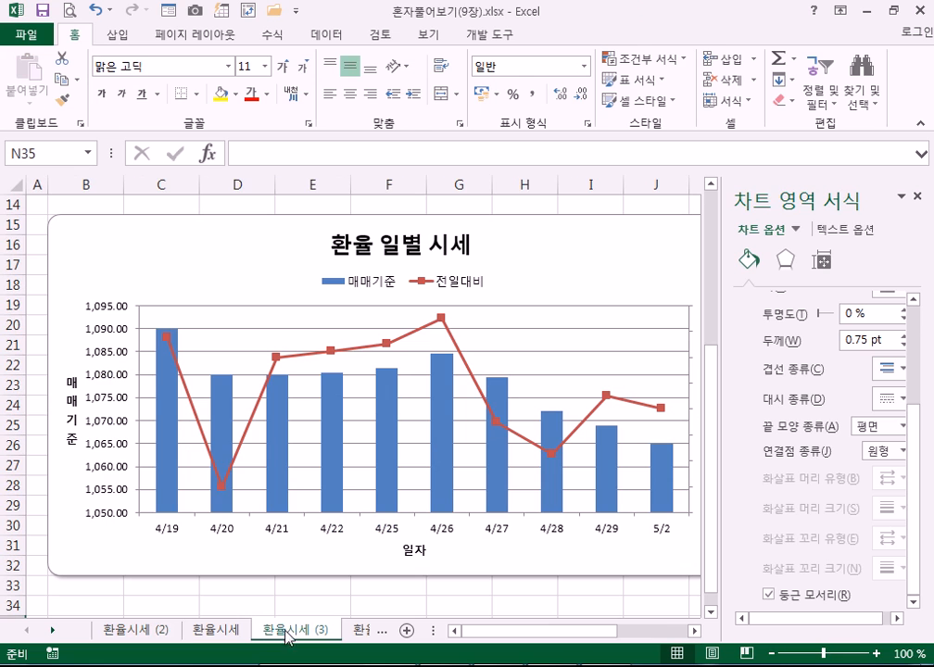
pyautogui.click(367, 631)
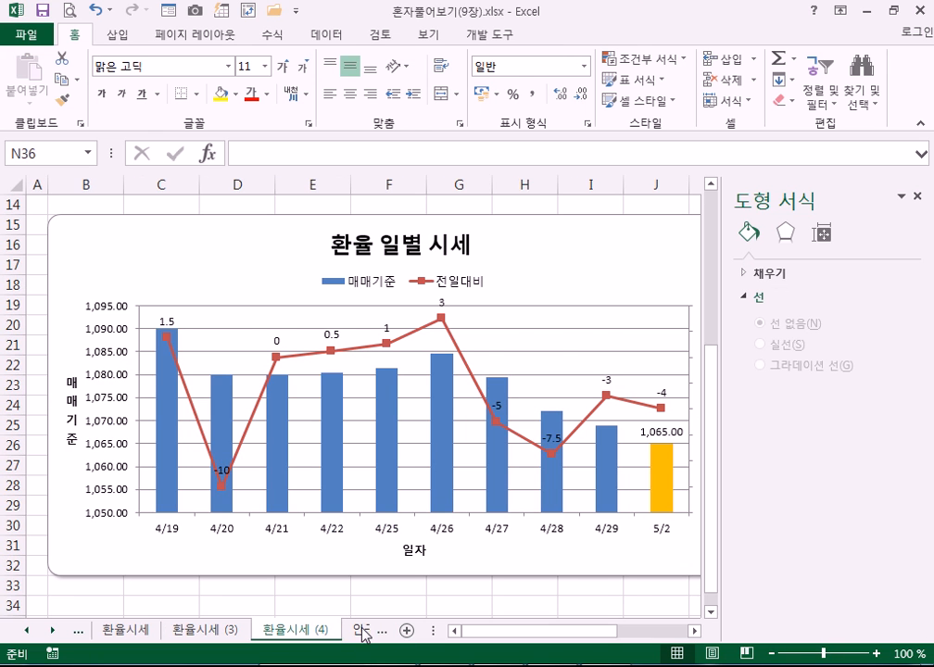
pyautogui.click(360, 632)
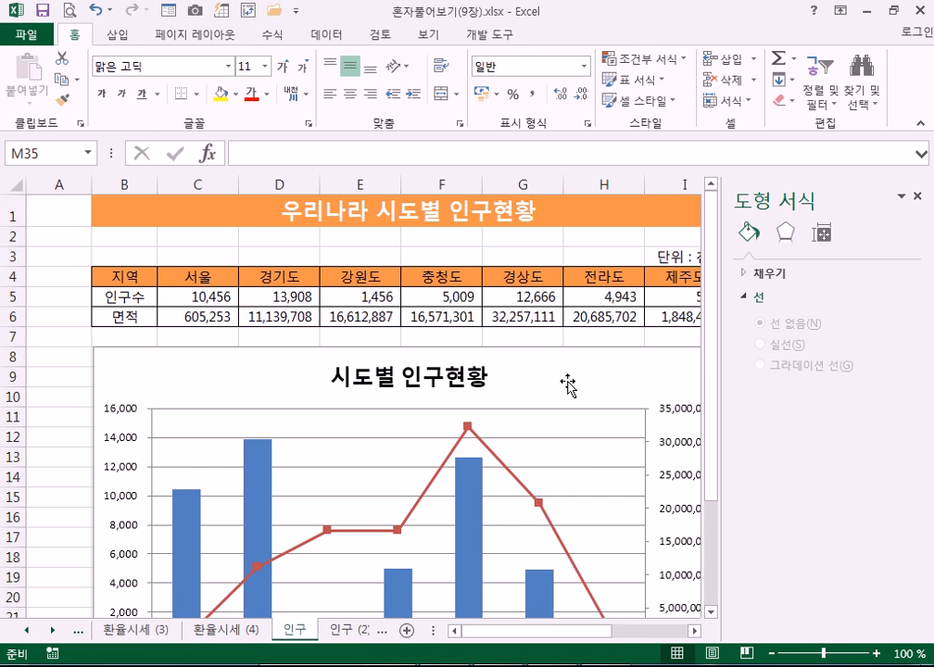
pyautogui.click(917, 197)
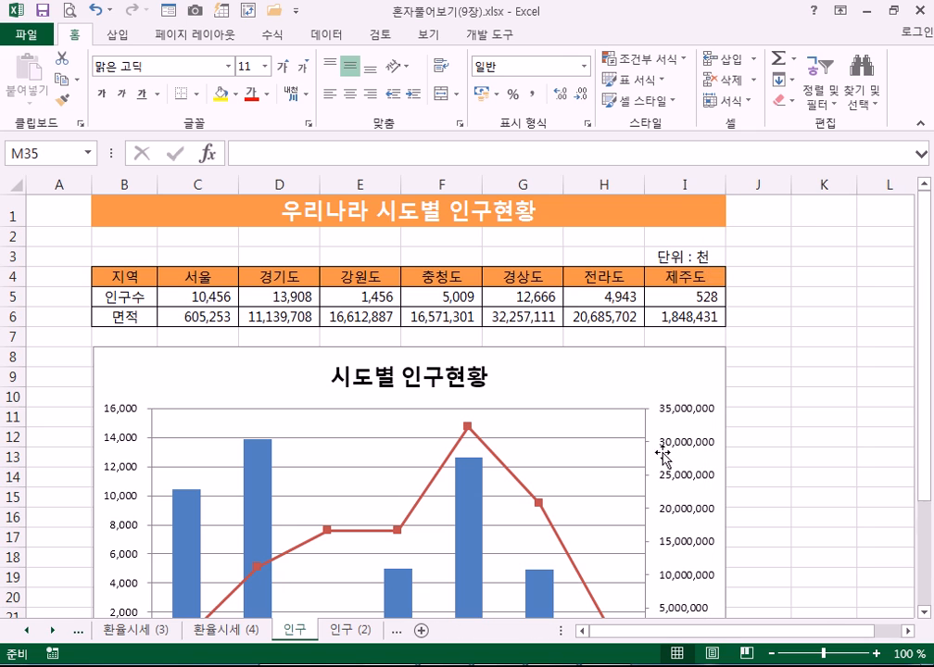
pyautogui.scroll(-3, 607, 463)
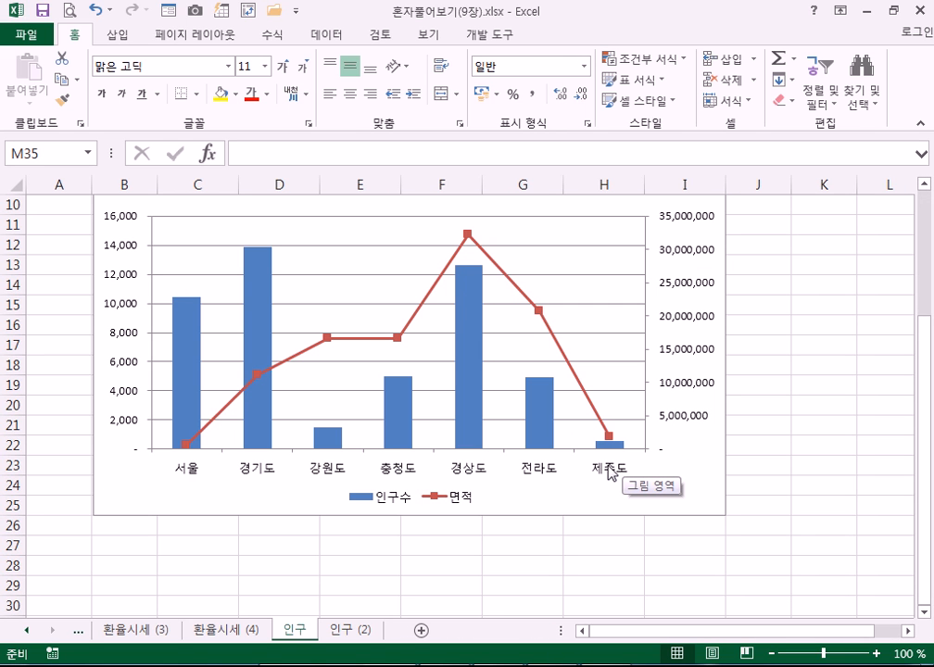